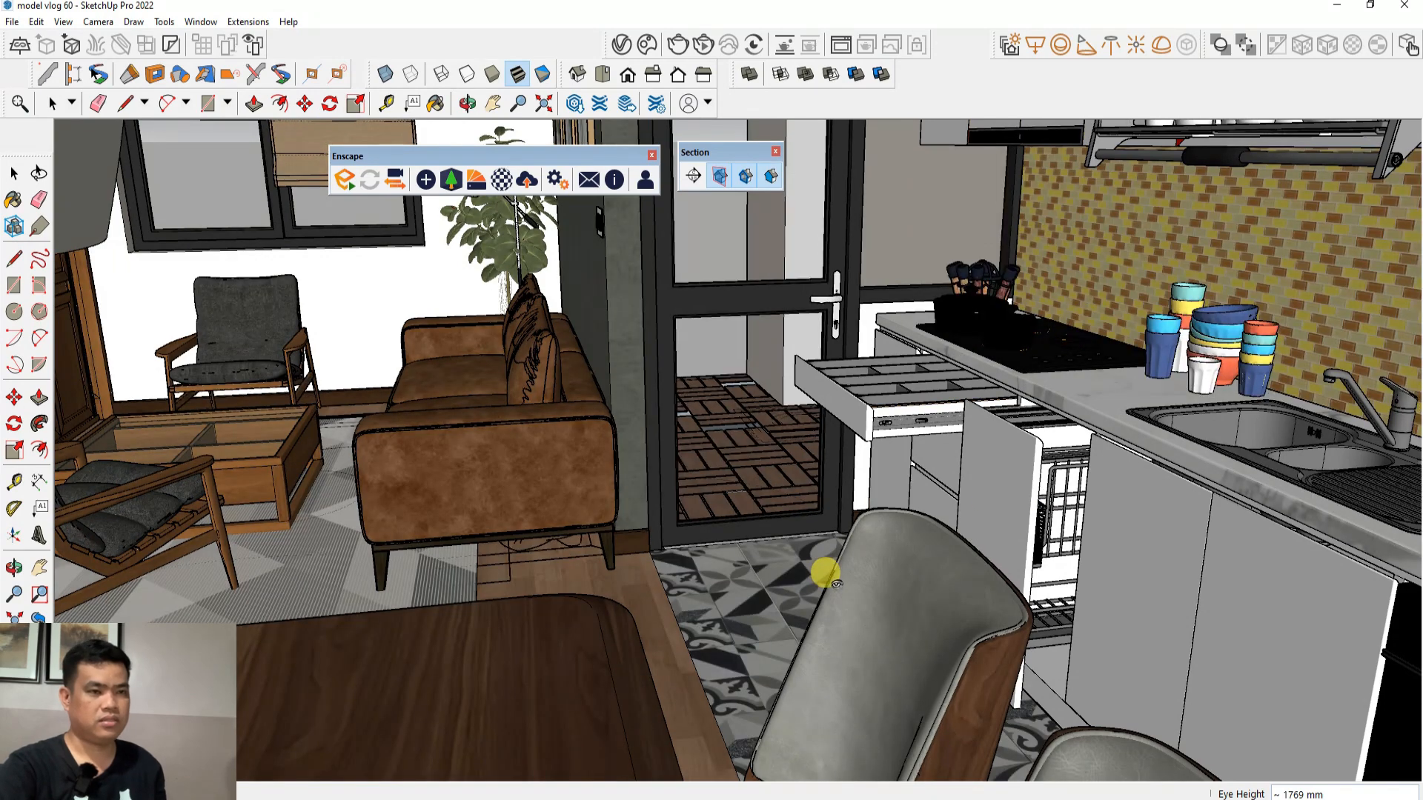
Bring the whole house model into view from outside, facing its open long side
scroll(840, 581, "down", 2)
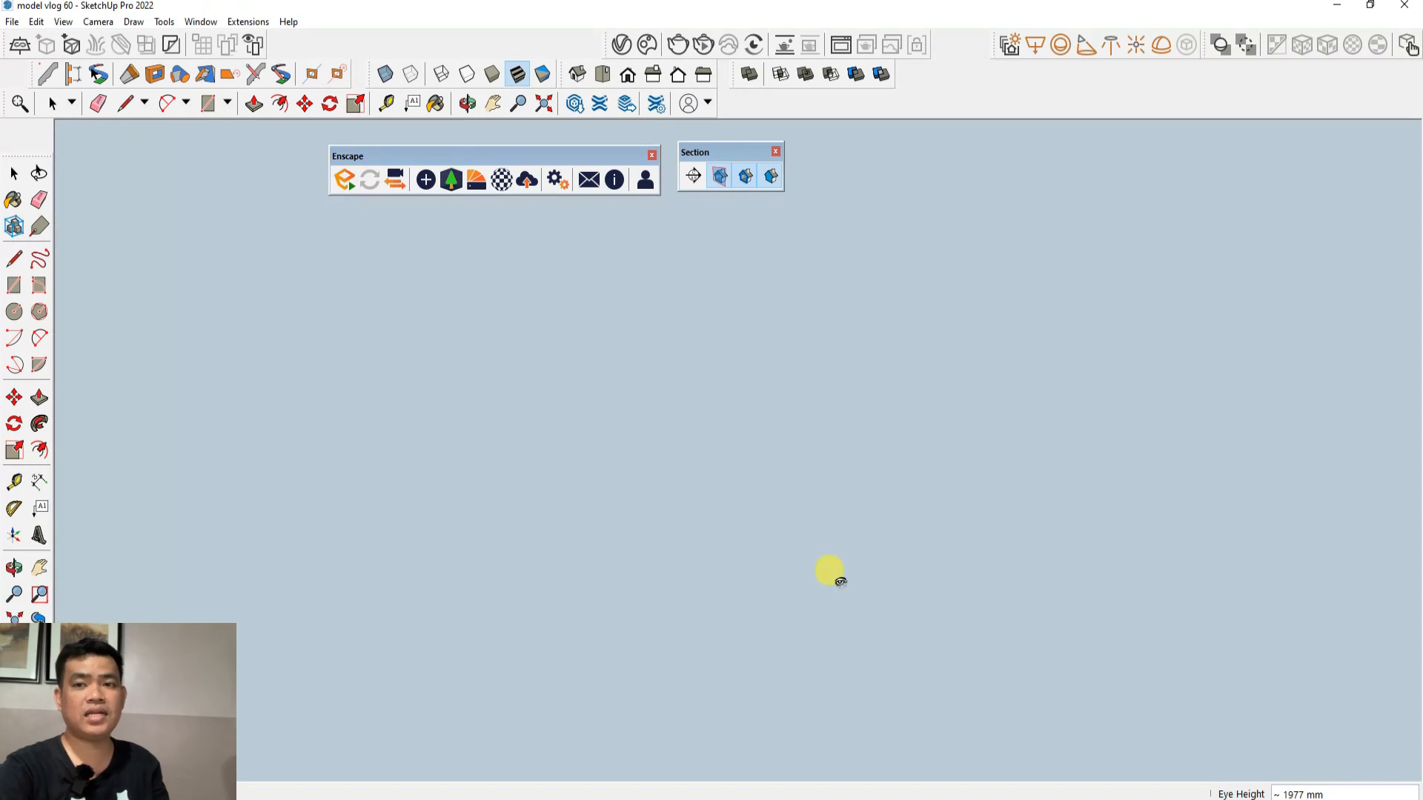
key("space")
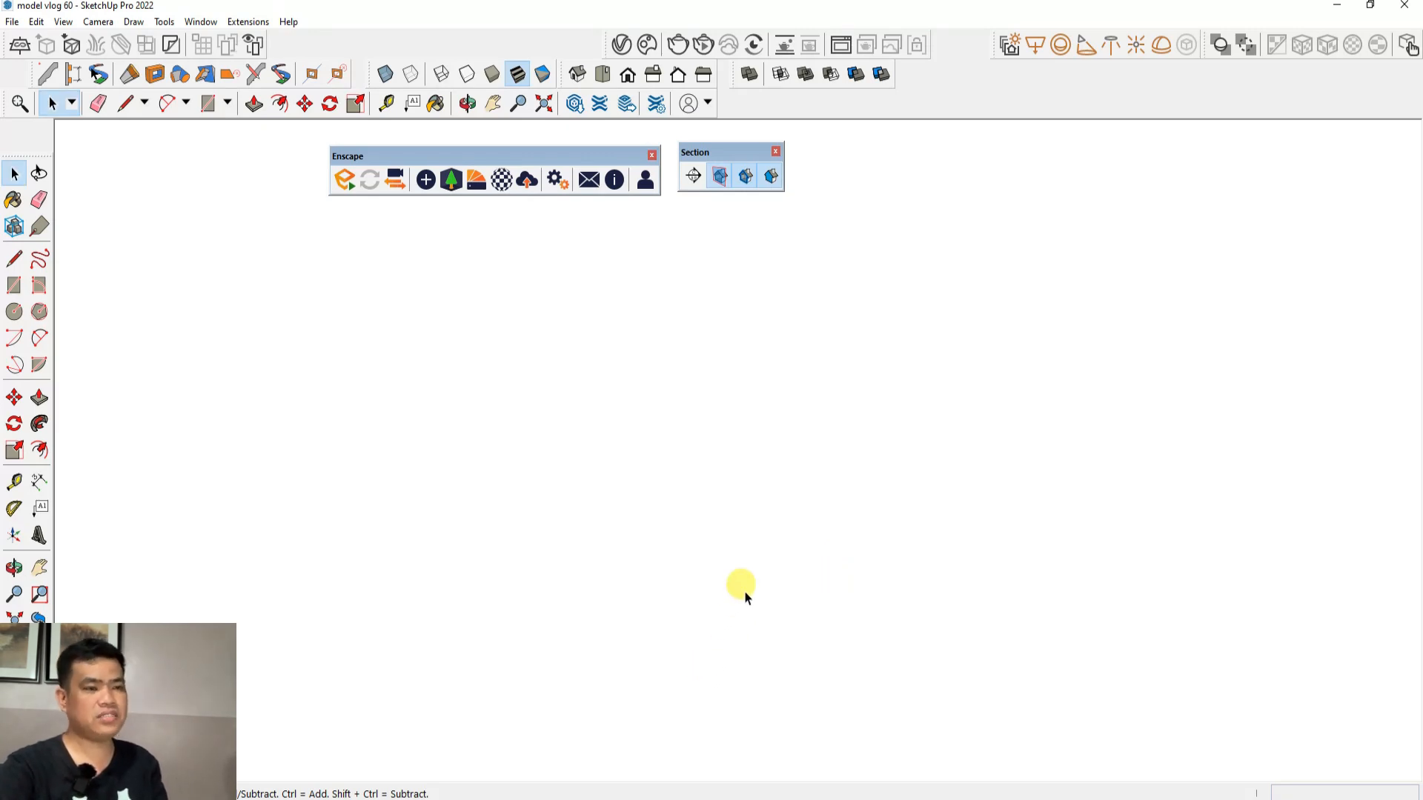
scroll(744, 589, "down", 3)
scroll(764, 527, "down", 5)
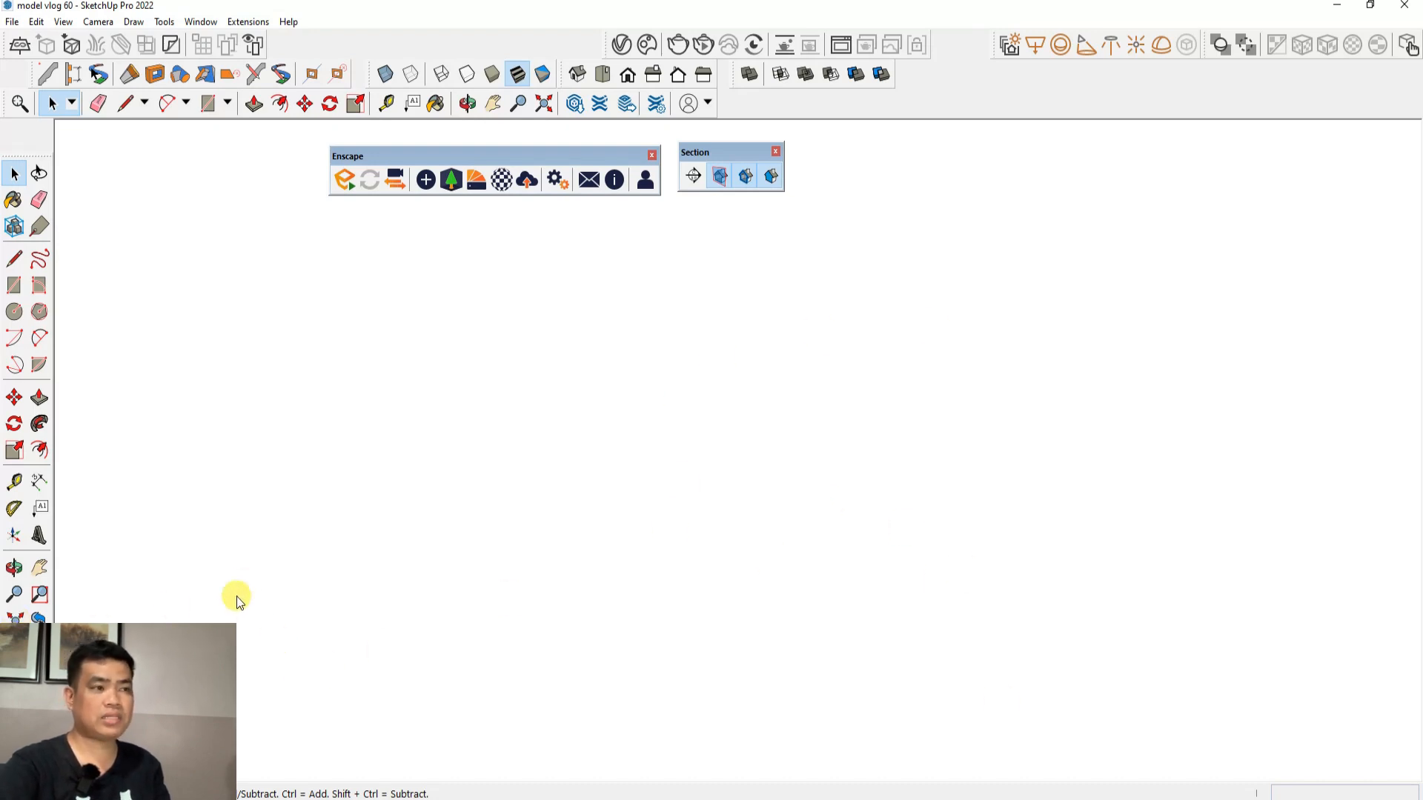
scroll(499, 580, "down", 6)
middle_click_drag(514, 565, 438, 452)
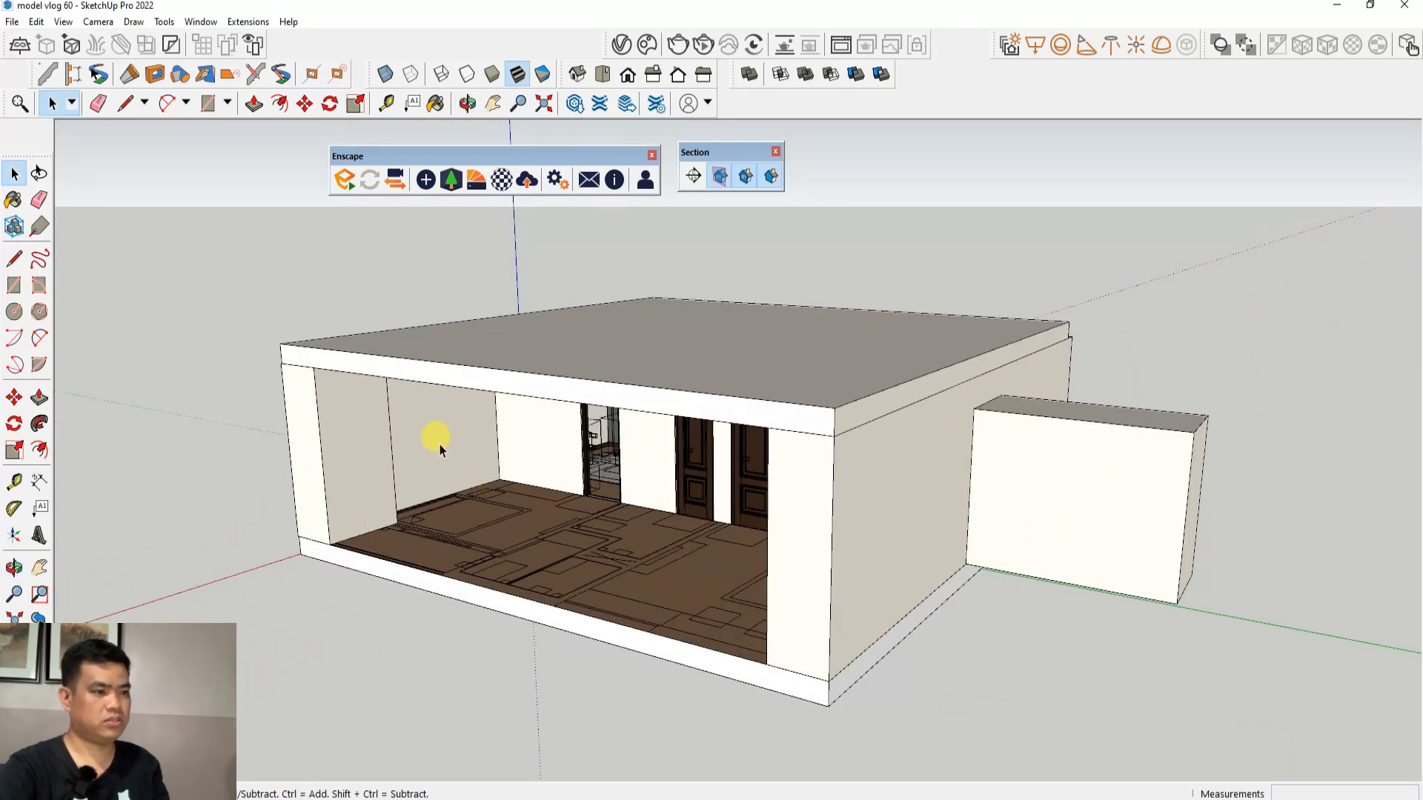
Check the list of available toolbars and place the floating Section toolbar beside the Enscape toolbar
left_click_drag(722, 151, 771, 166)
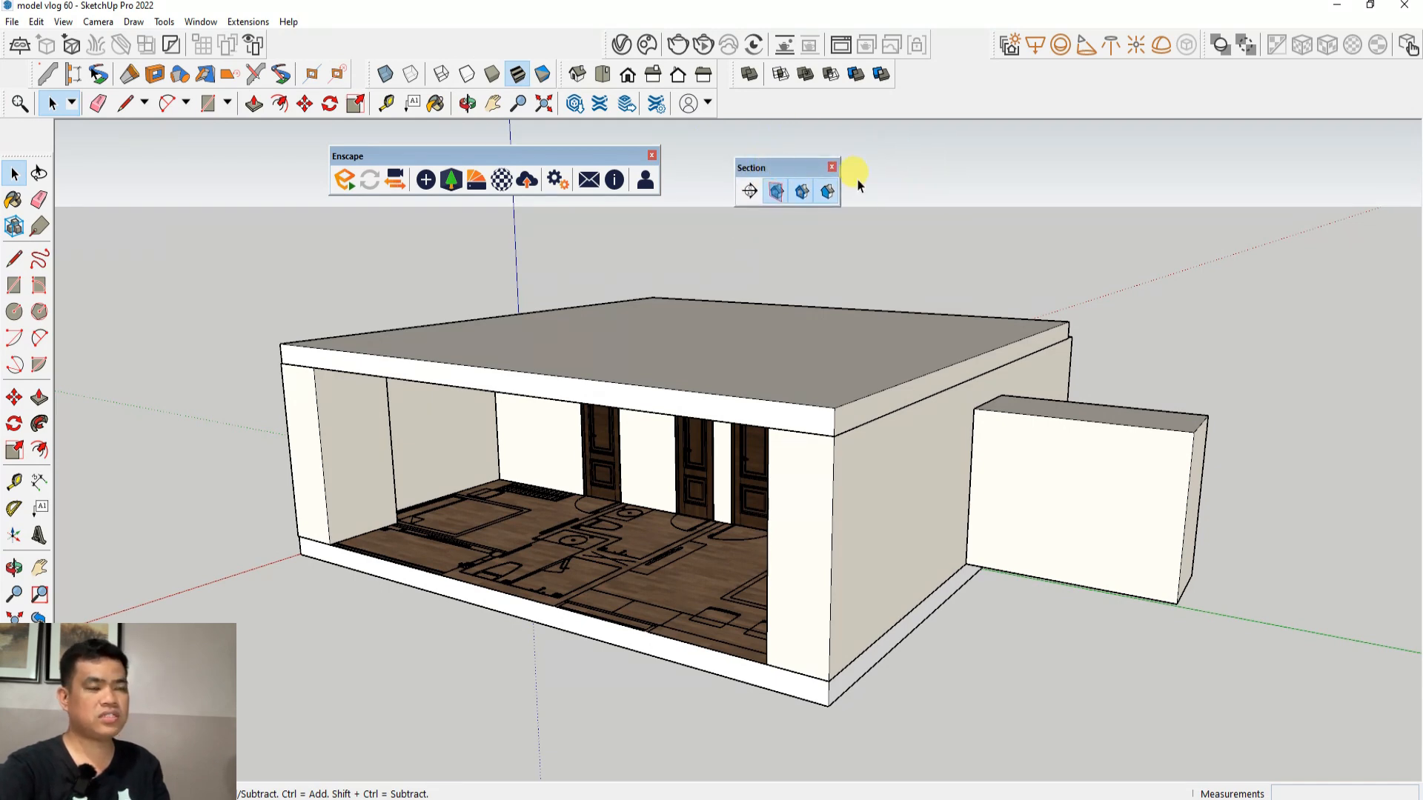
left_click_drag(773, 169, 713, 172)
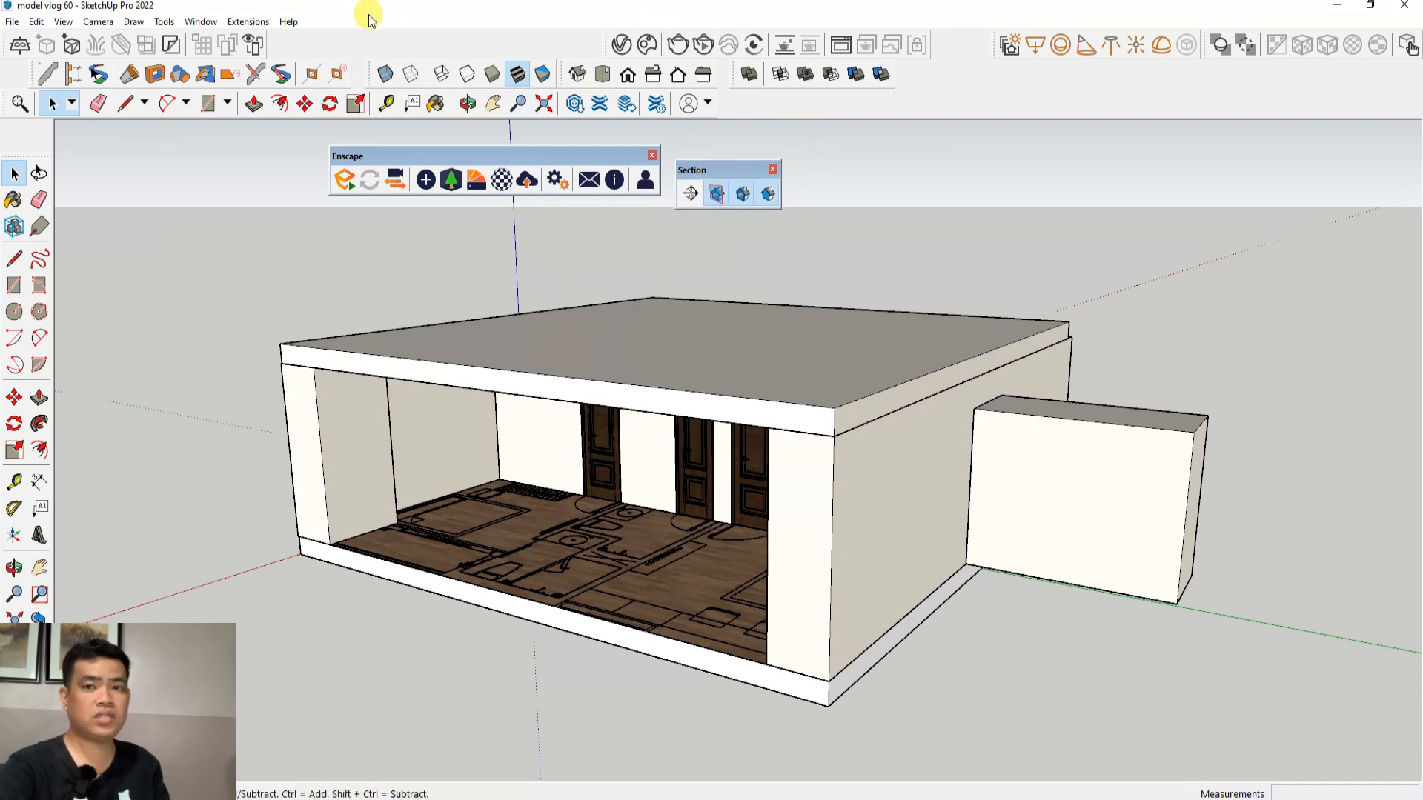
right_click(937, 83)
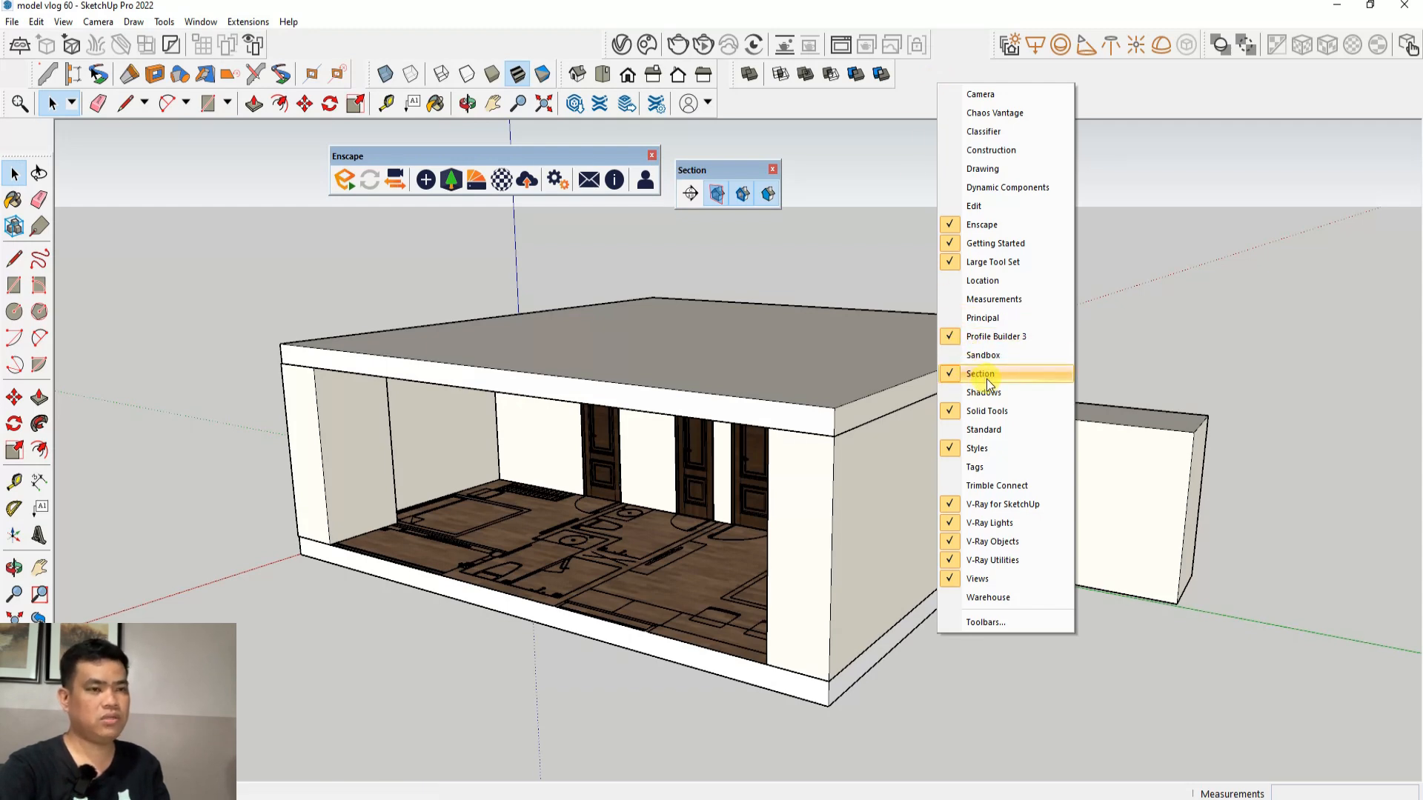
left_click(730, 169)
left_click_drag(725, 172, 755, 157)
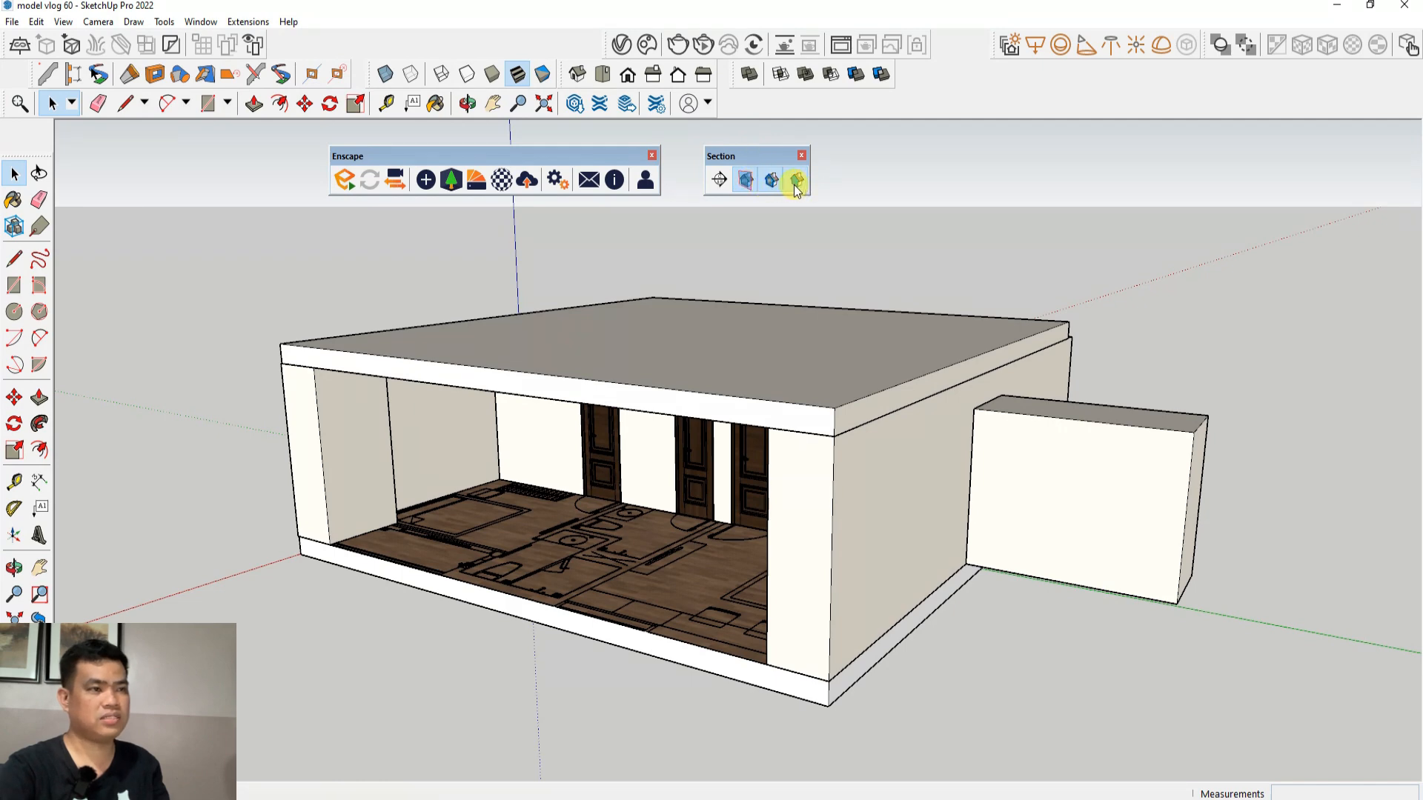
left_click(749, 184)
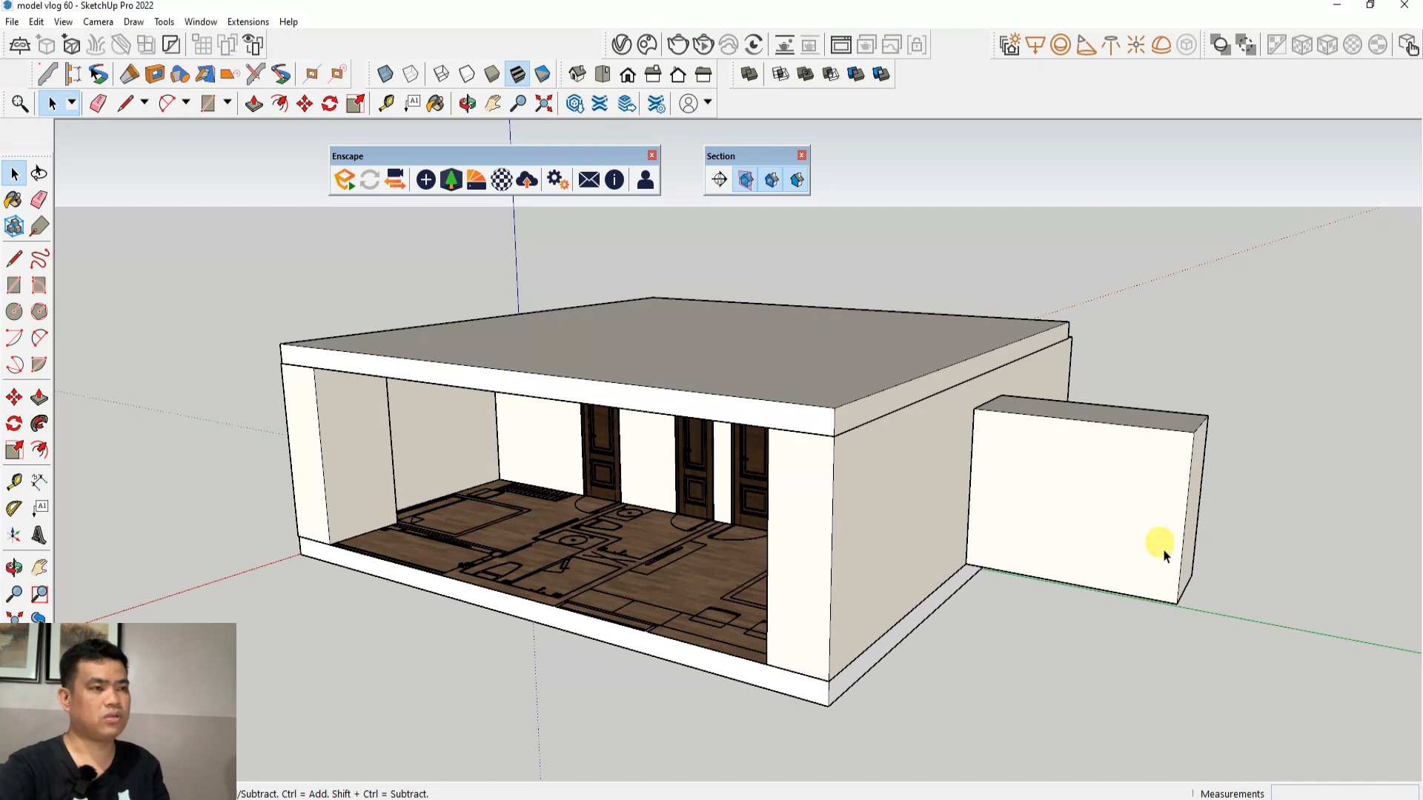
Add a section plane parallel to the open front face of the house, accepting the default name and symbol
left_click(718, 181)
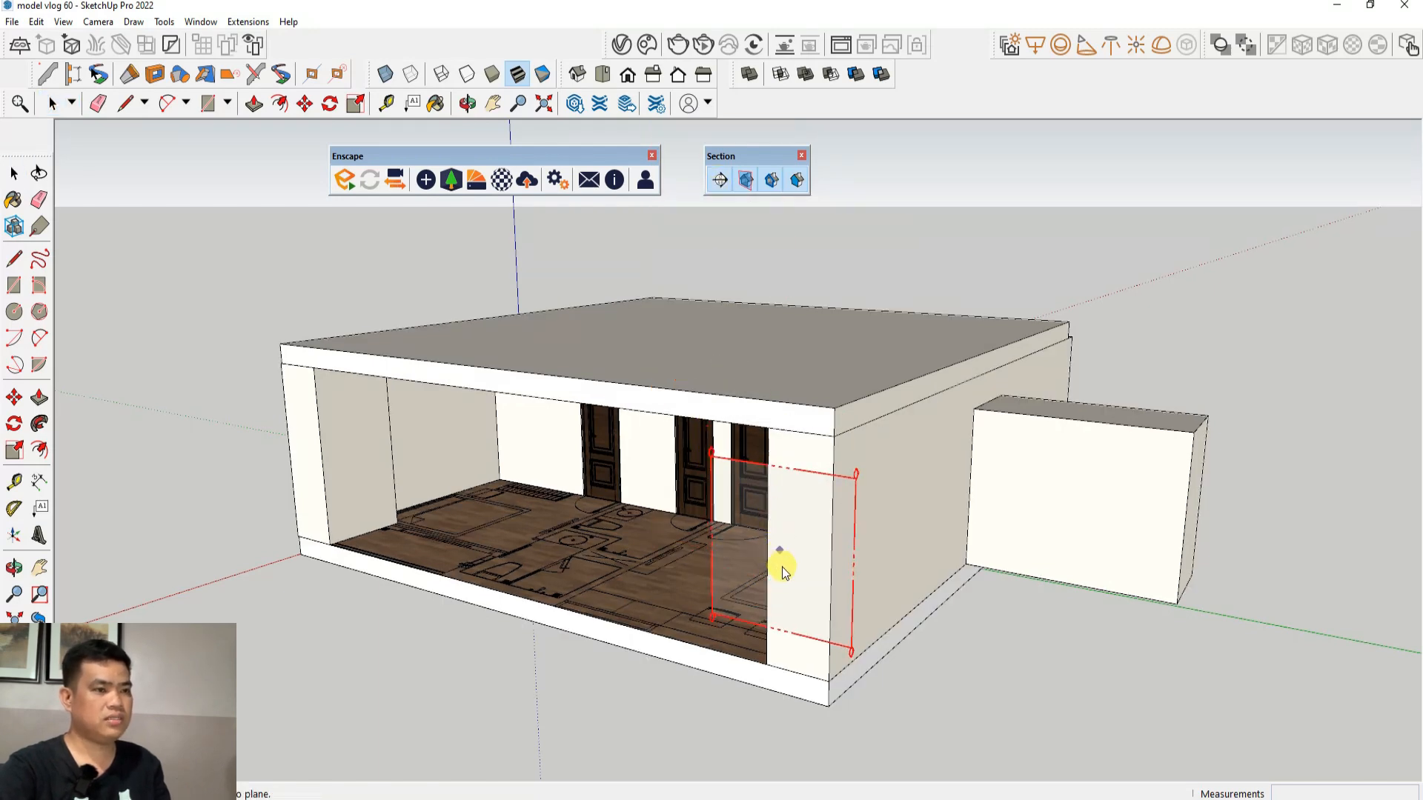
left_click(551, 624)
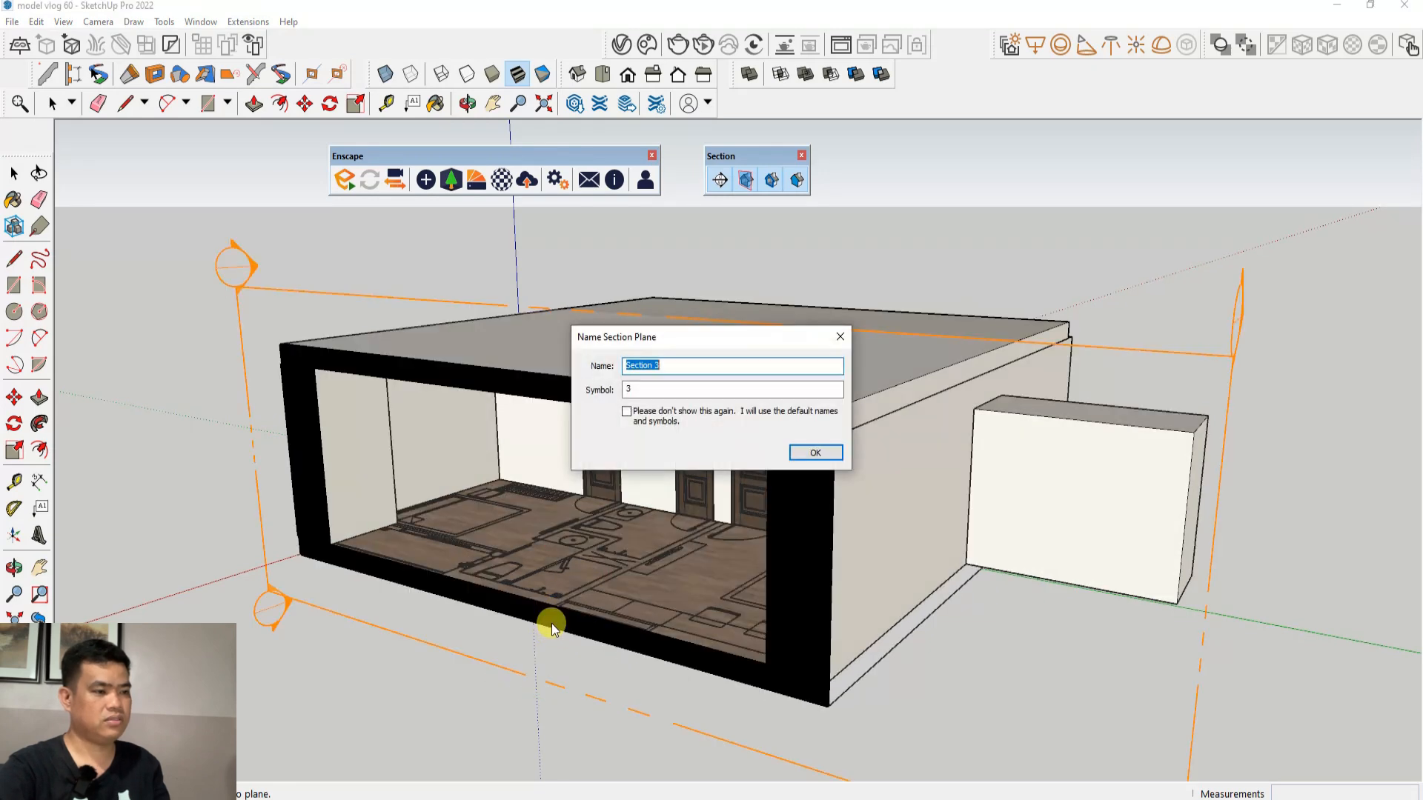
left_click(813, 452)
key("space")
scroll(700, 407, "down", 1)
scroll(709, 443, "down", 1)
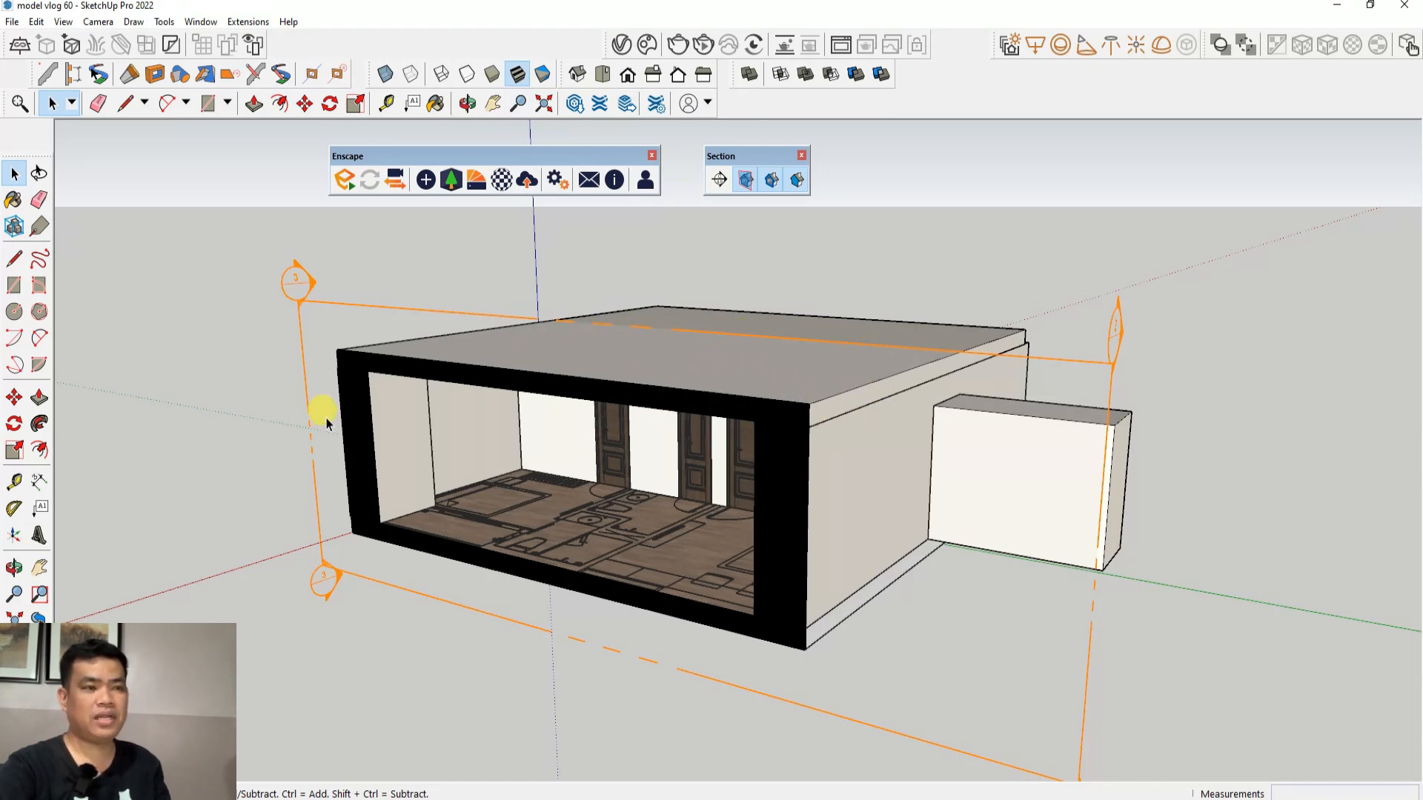
Move the new section plane about 5241 mm into the house so it cuts through the living room and kitchen
left_click(356, 580)
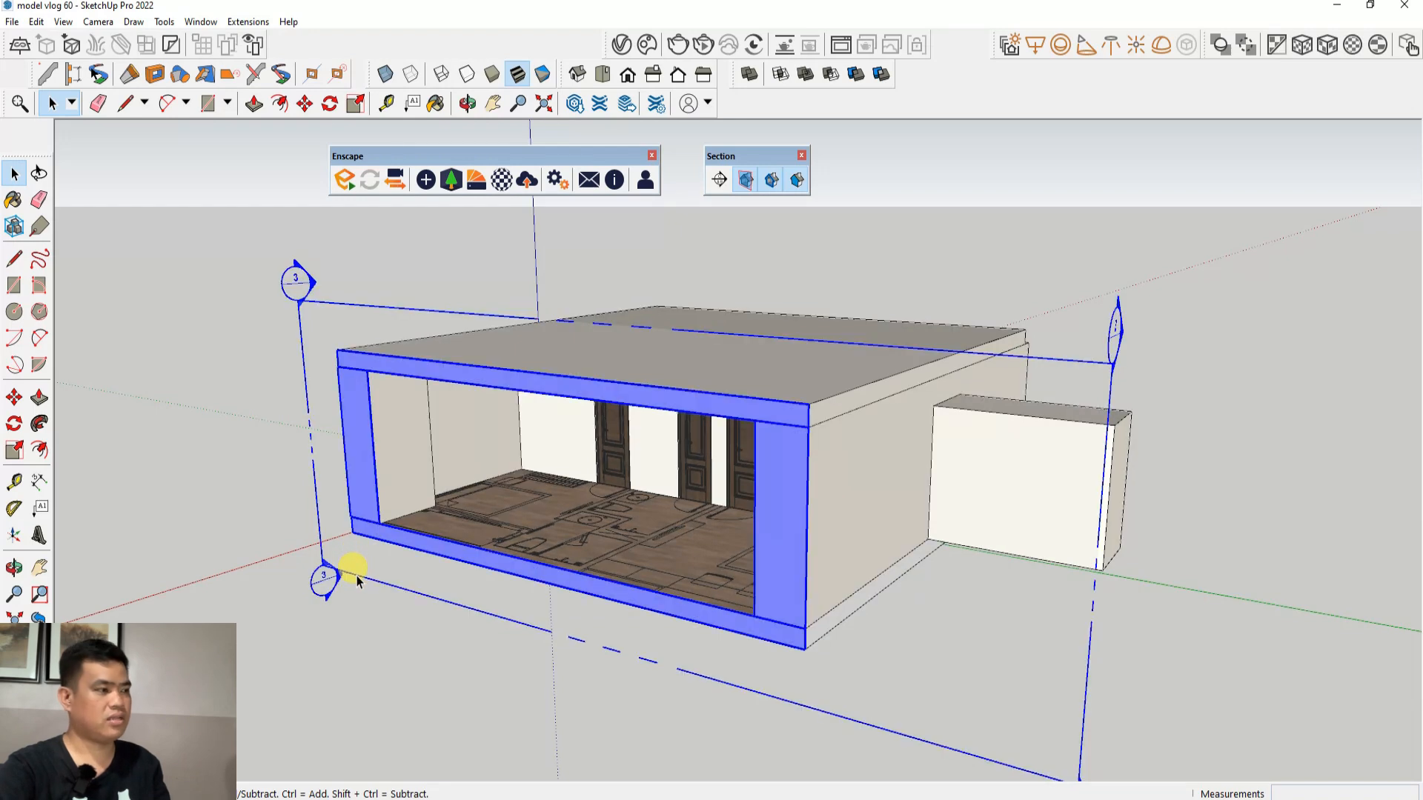
left_click(15, 399)
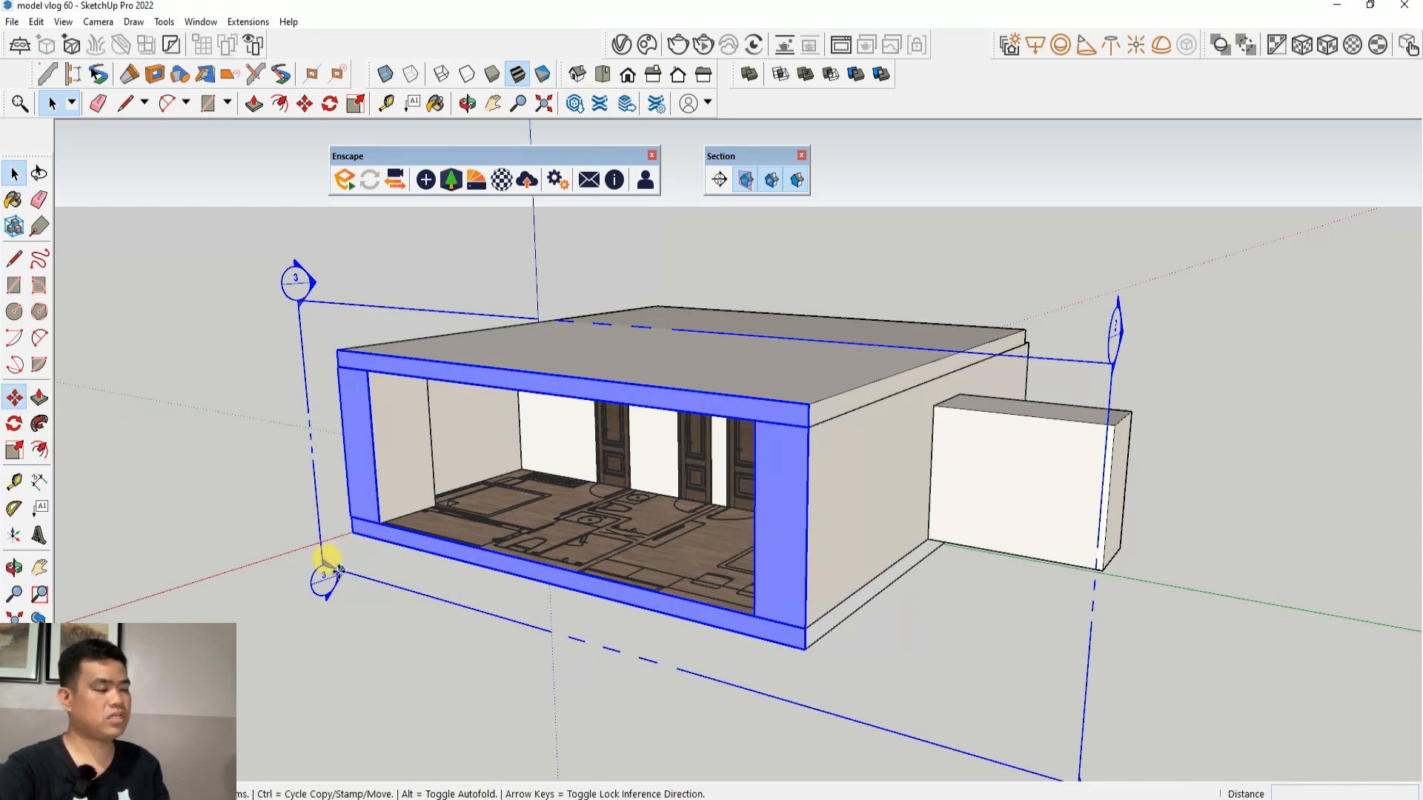
left_click(328, 559)
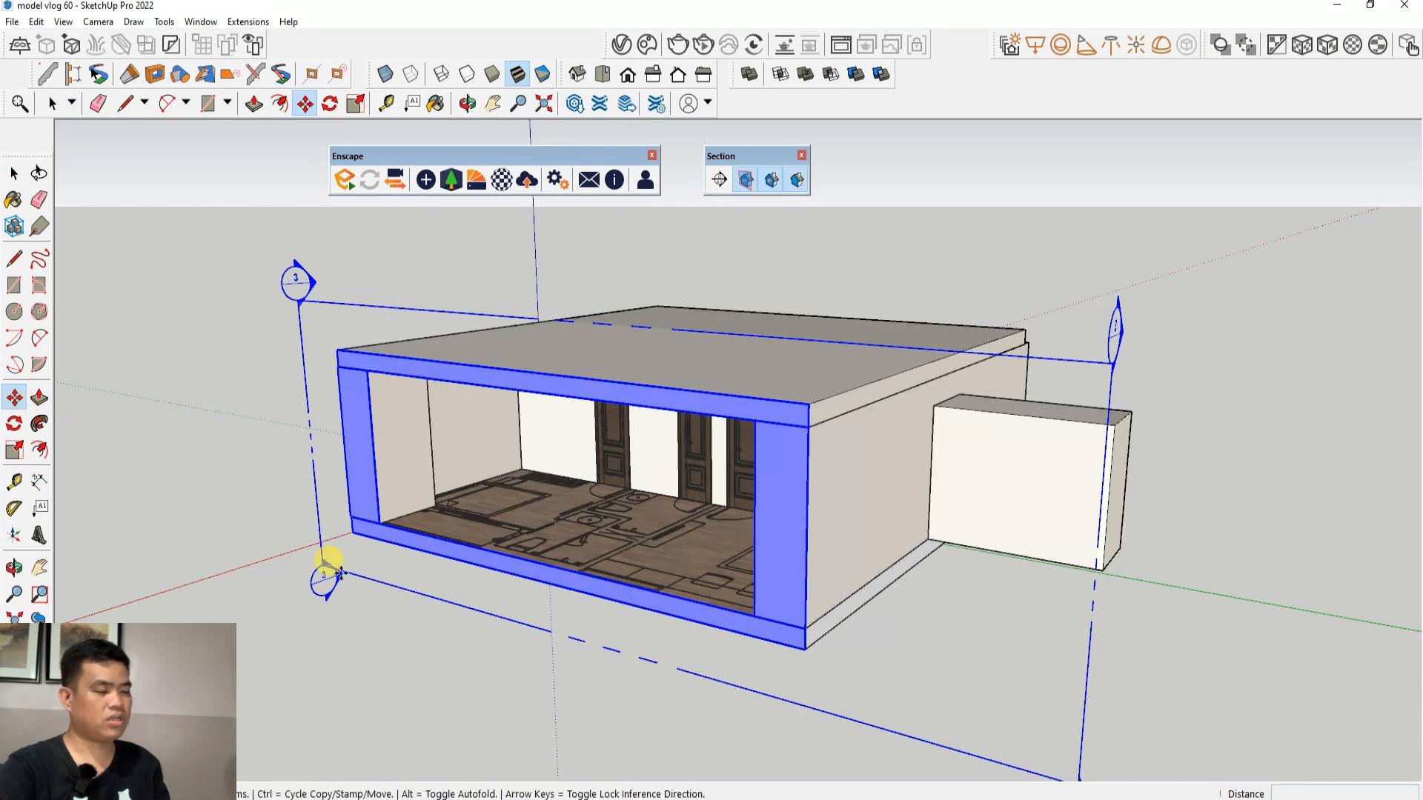
left_click_drag(347, 575, 475, 591)
scroll(526, 557, "up", 1)
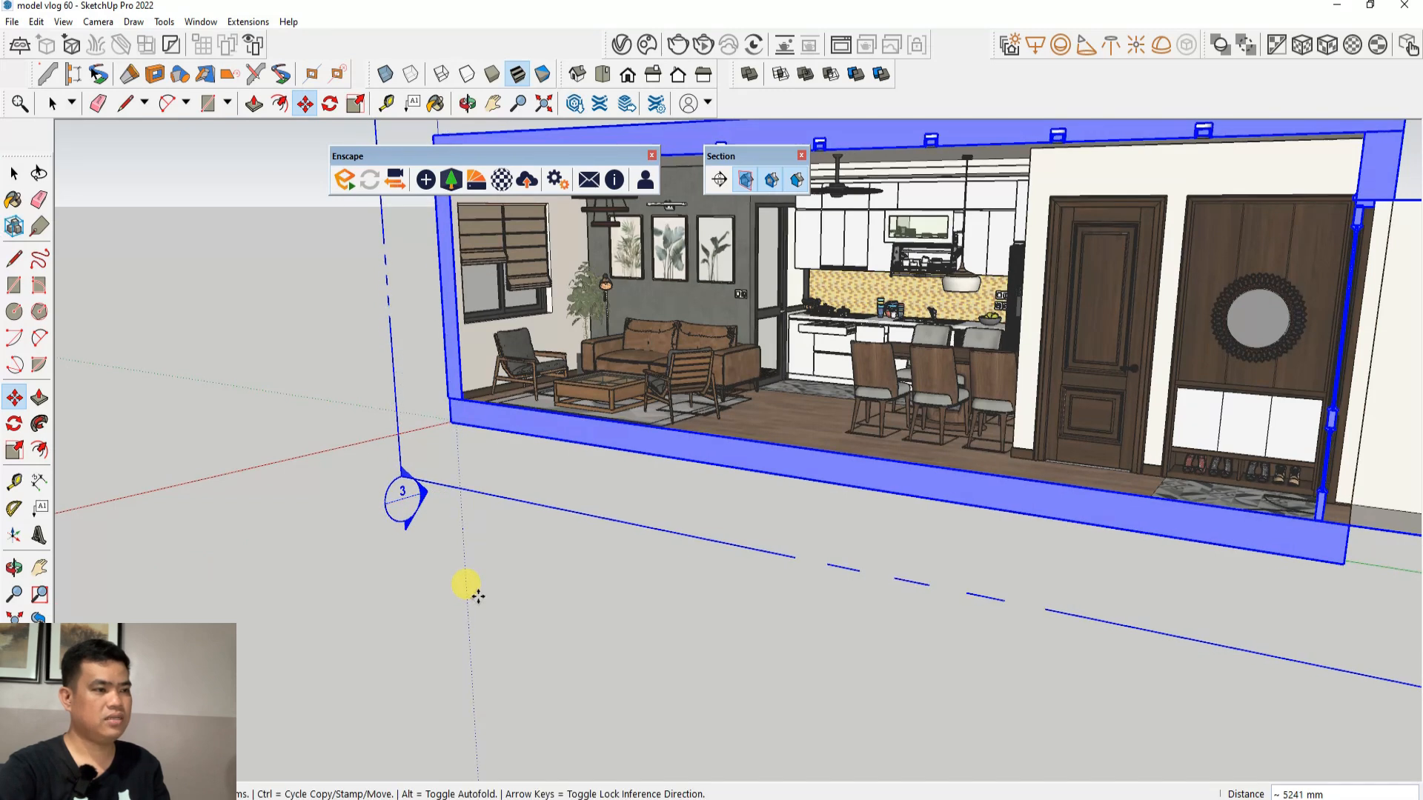
scroll(294, 709, "down", 3)
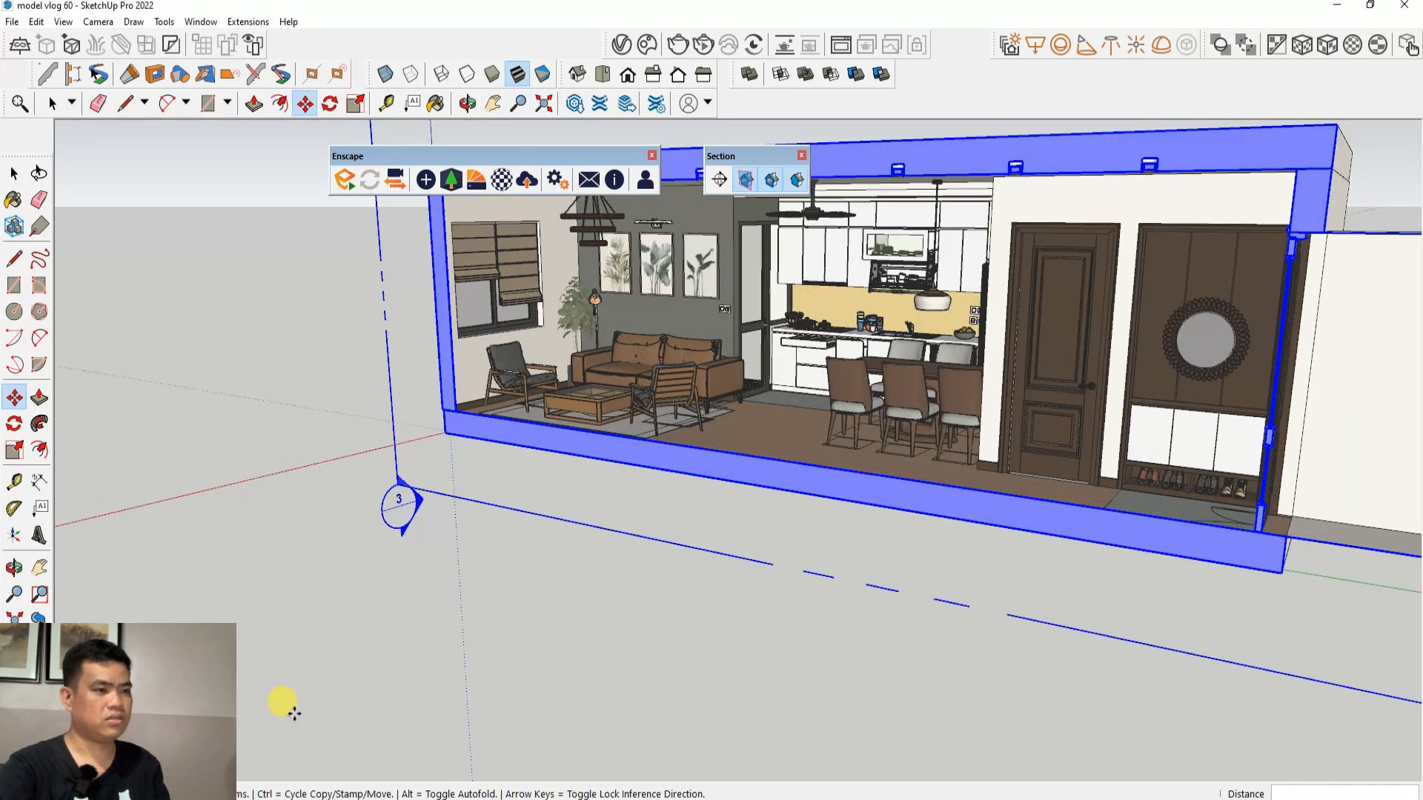
scroll(294, 710, "down", 3)
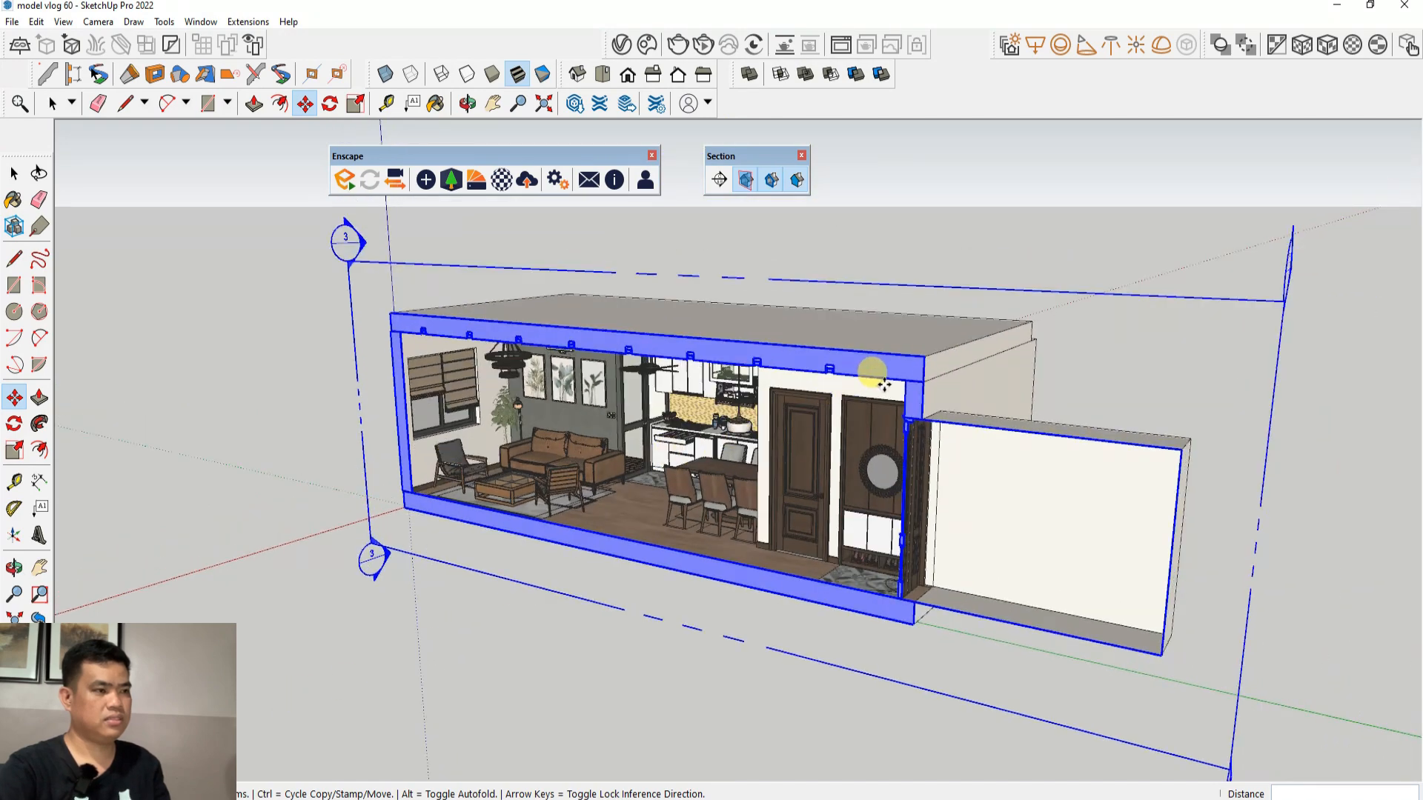
Hide the section plane object while keeping its cut, and frame the cut living room, kitchen and dining area
scroll(899, 356, "up", 2)
scroll(743, 480, "up", 3)
middle_click_drag(743, 480, 664, 441)
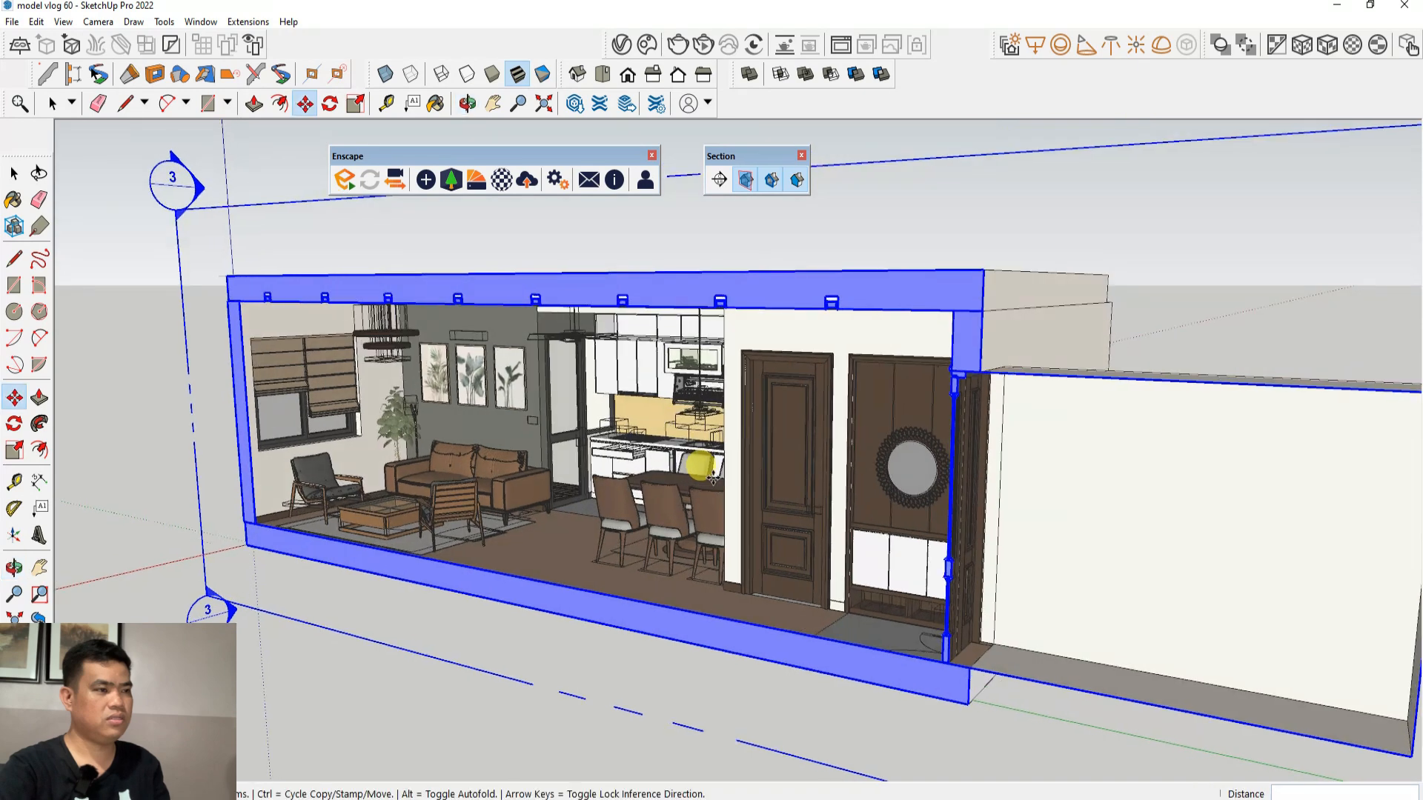
scroll(528, 525, "down", 3)
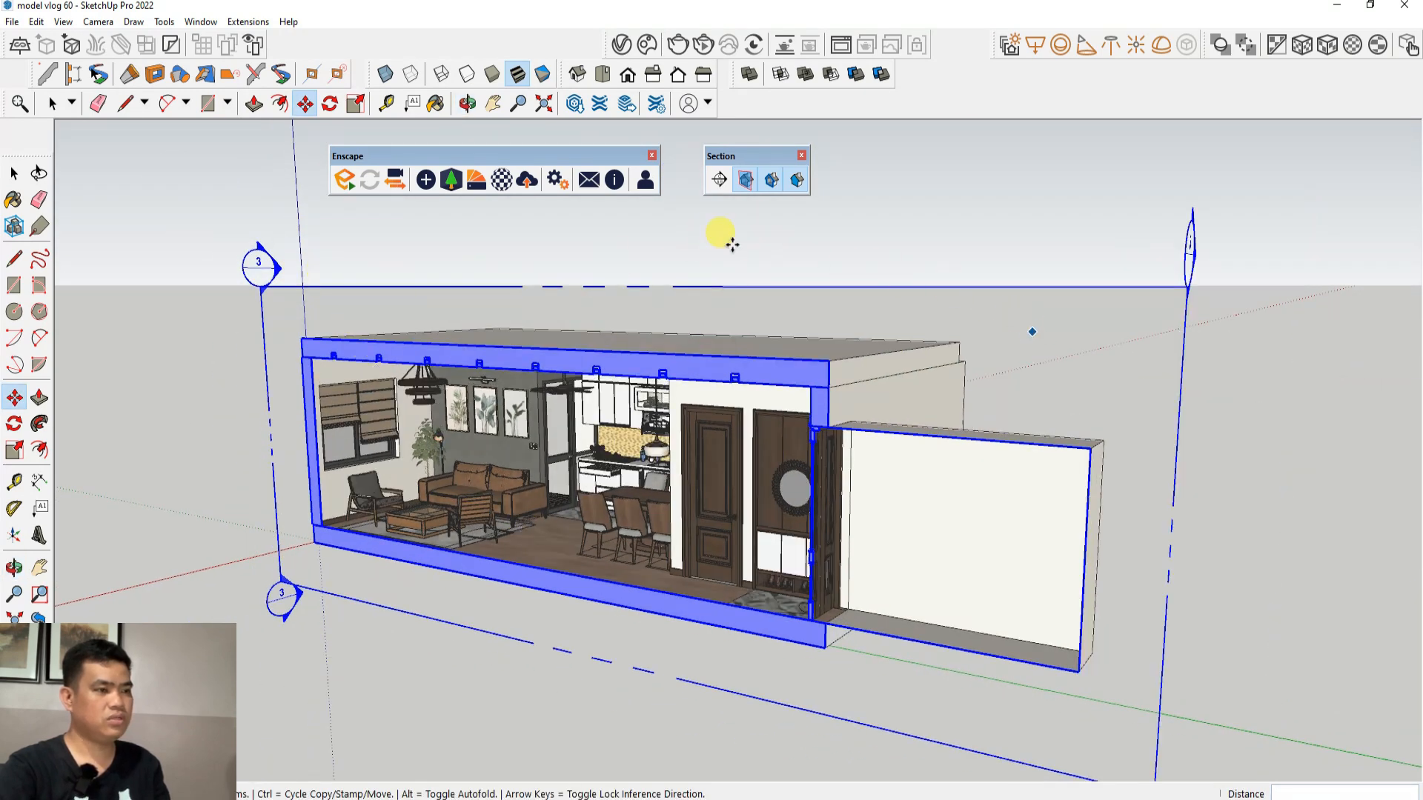
left_click(744, 181)
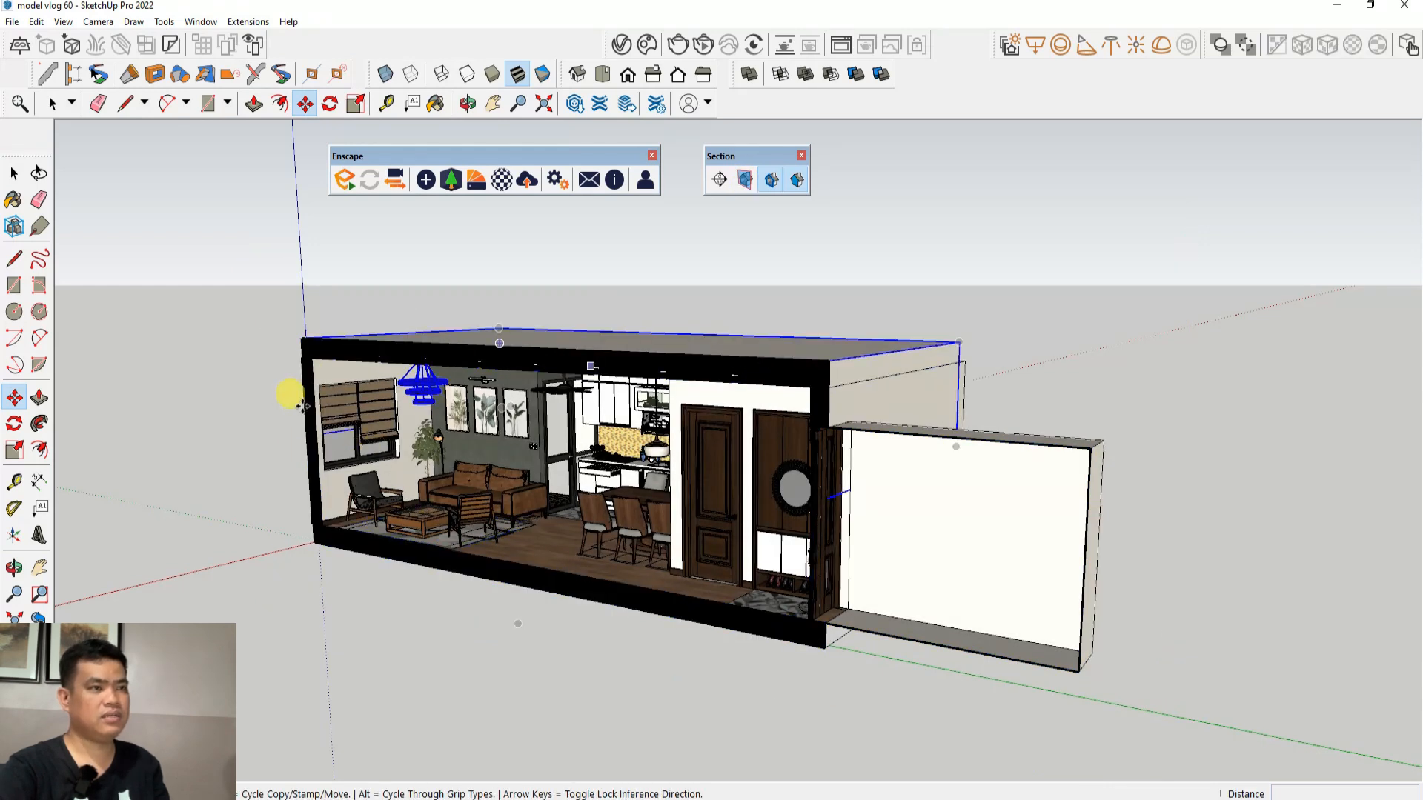
scroll(292, 391, "up", 1)
scroll(524, 503, "up", 3)
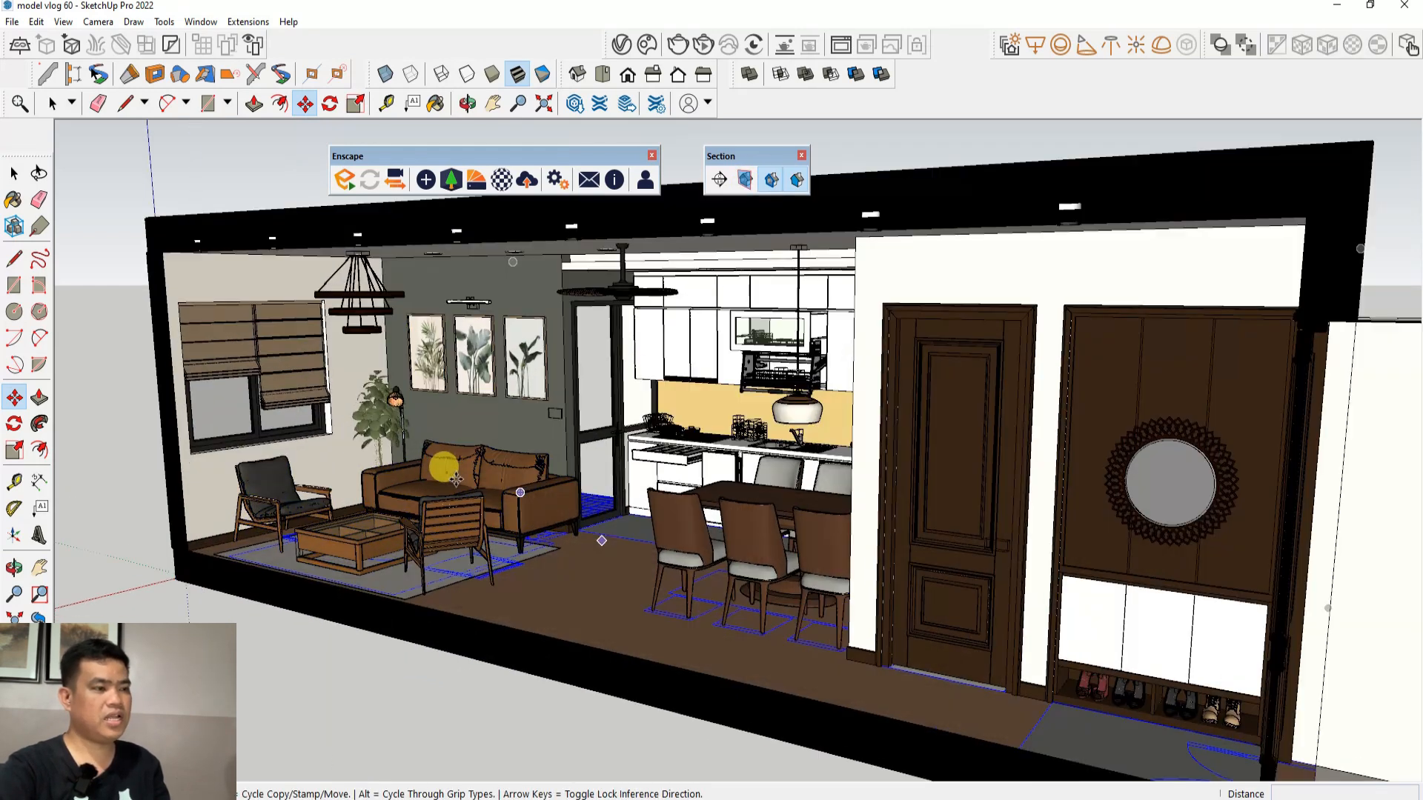
scroll(474, 404, "up", 1)
middle_click_drag(479, 408, 683, 540)
scroll(728, 609, "down", 2)
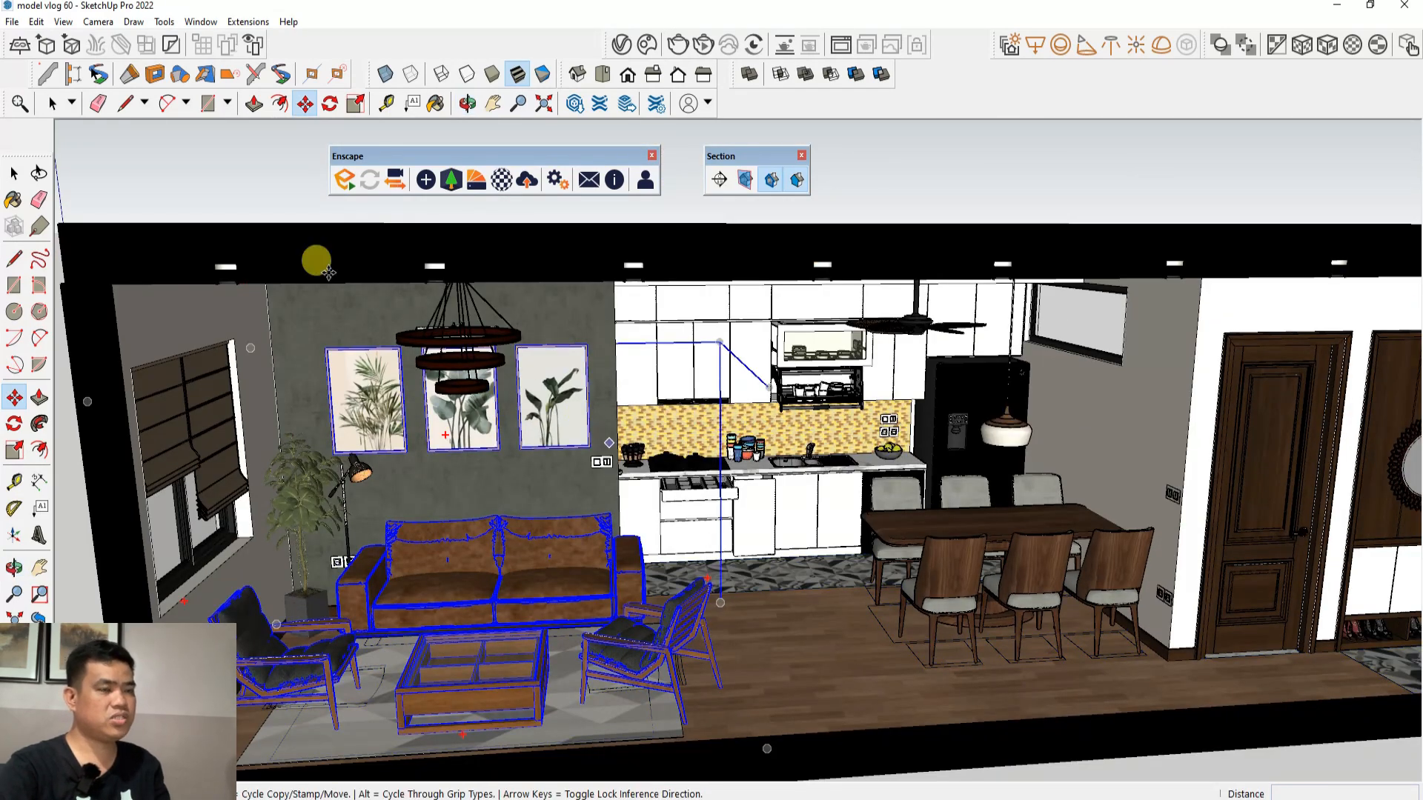
Reposition the floating Enscape toolbar and start Enscape in a separate window for this view
left_click_drag(442, 154, 471, 151)
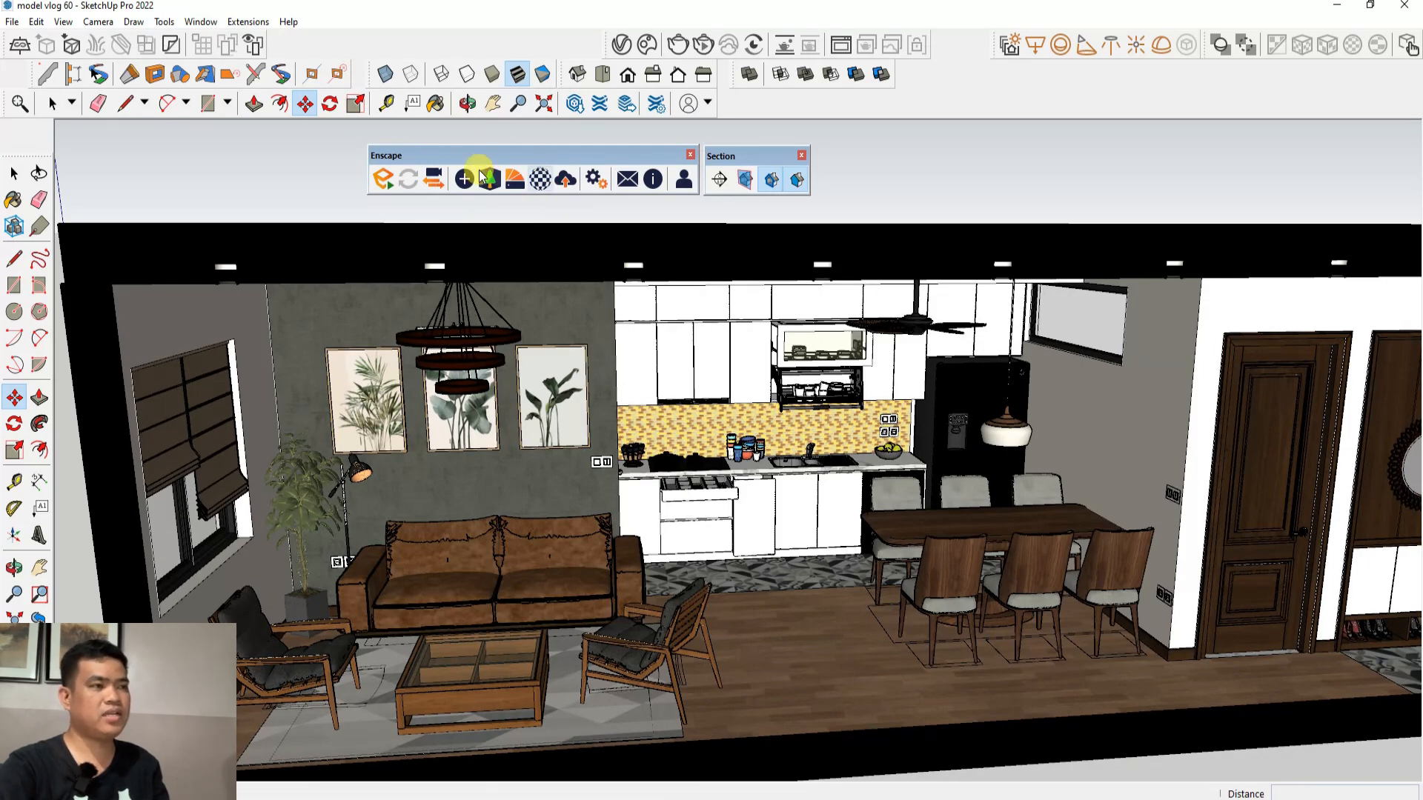
left_click_drag(500, 156, 485, 150)
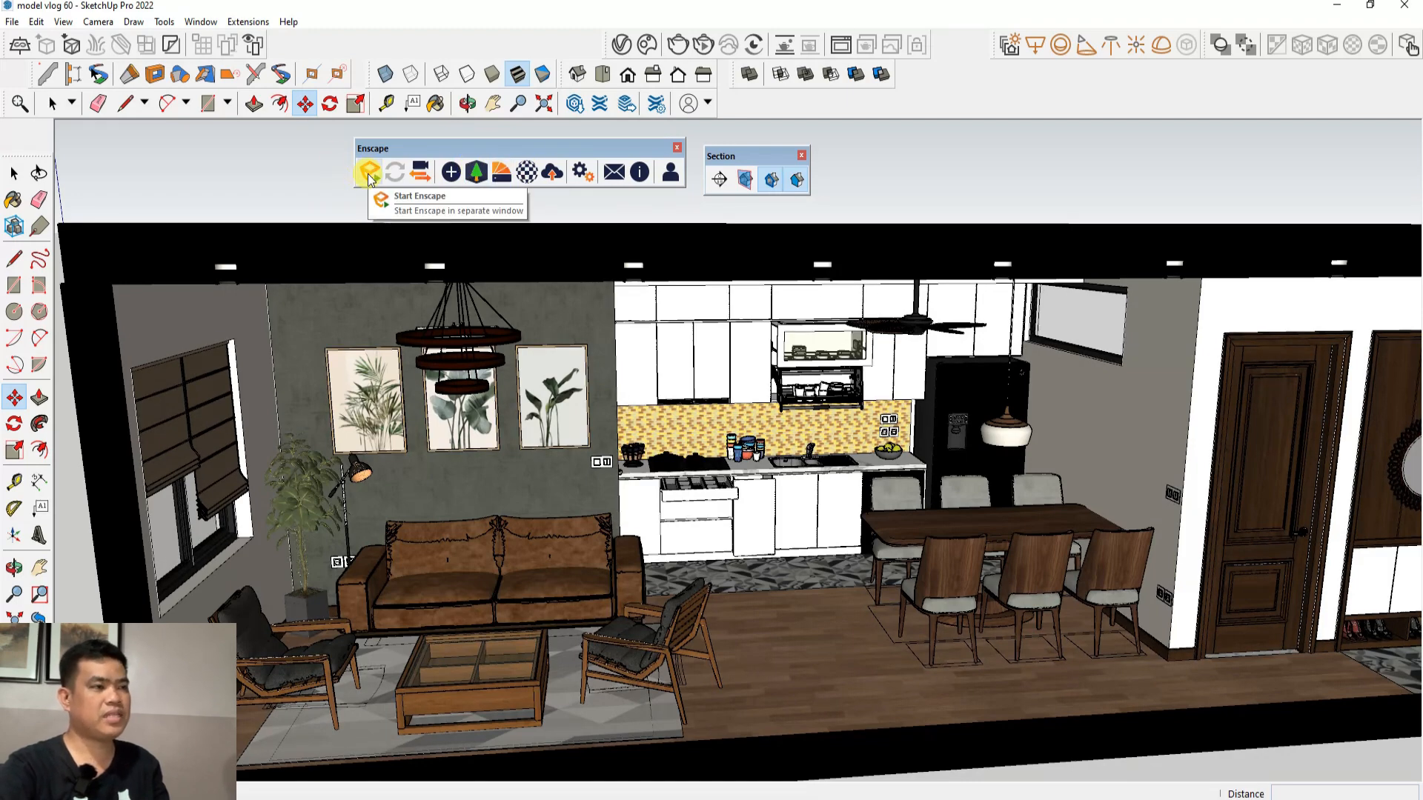
left_click(368, 176)
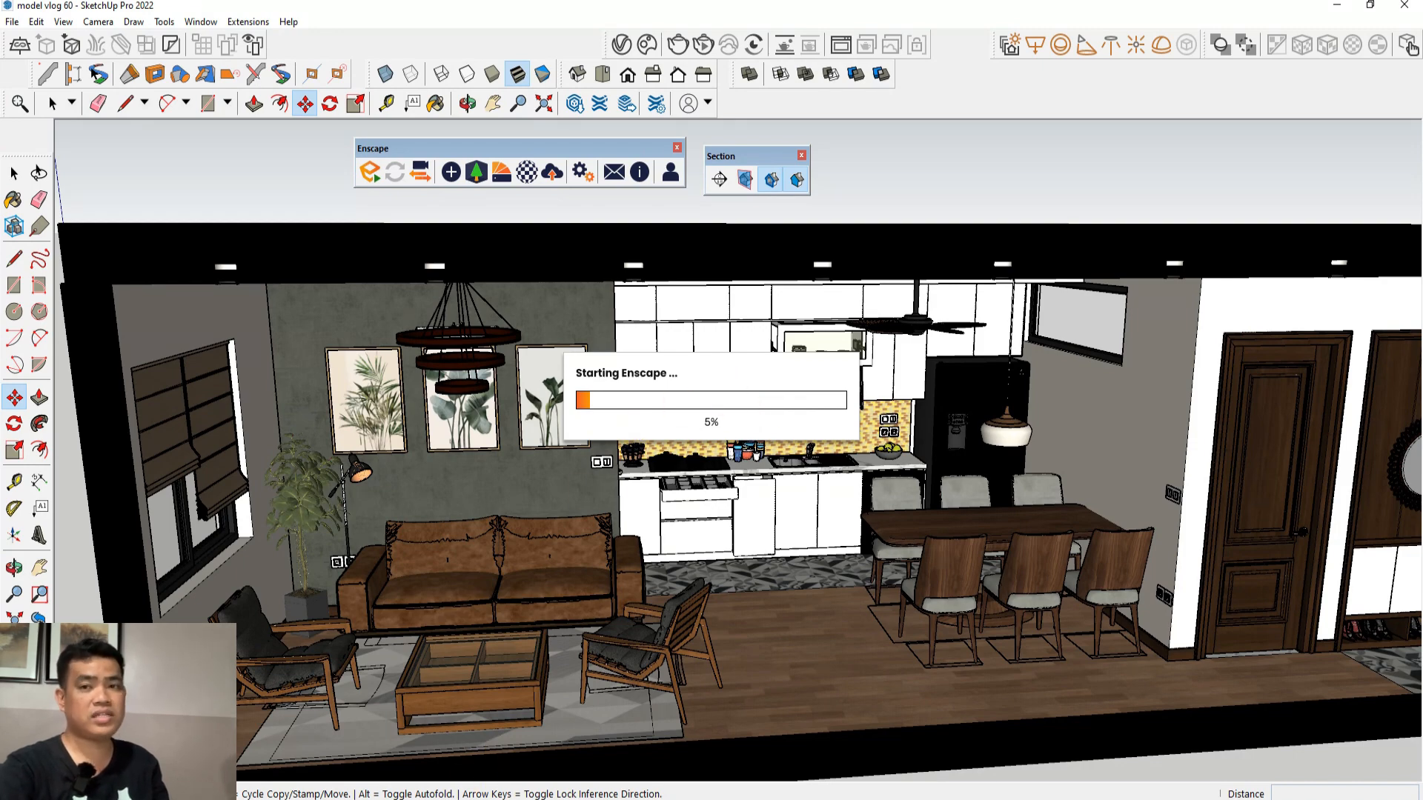
Examine the rendered lighting of the sectioned house in Enscape, both from inside the rooms and from outside
scroll(713, 526, "down", 5)
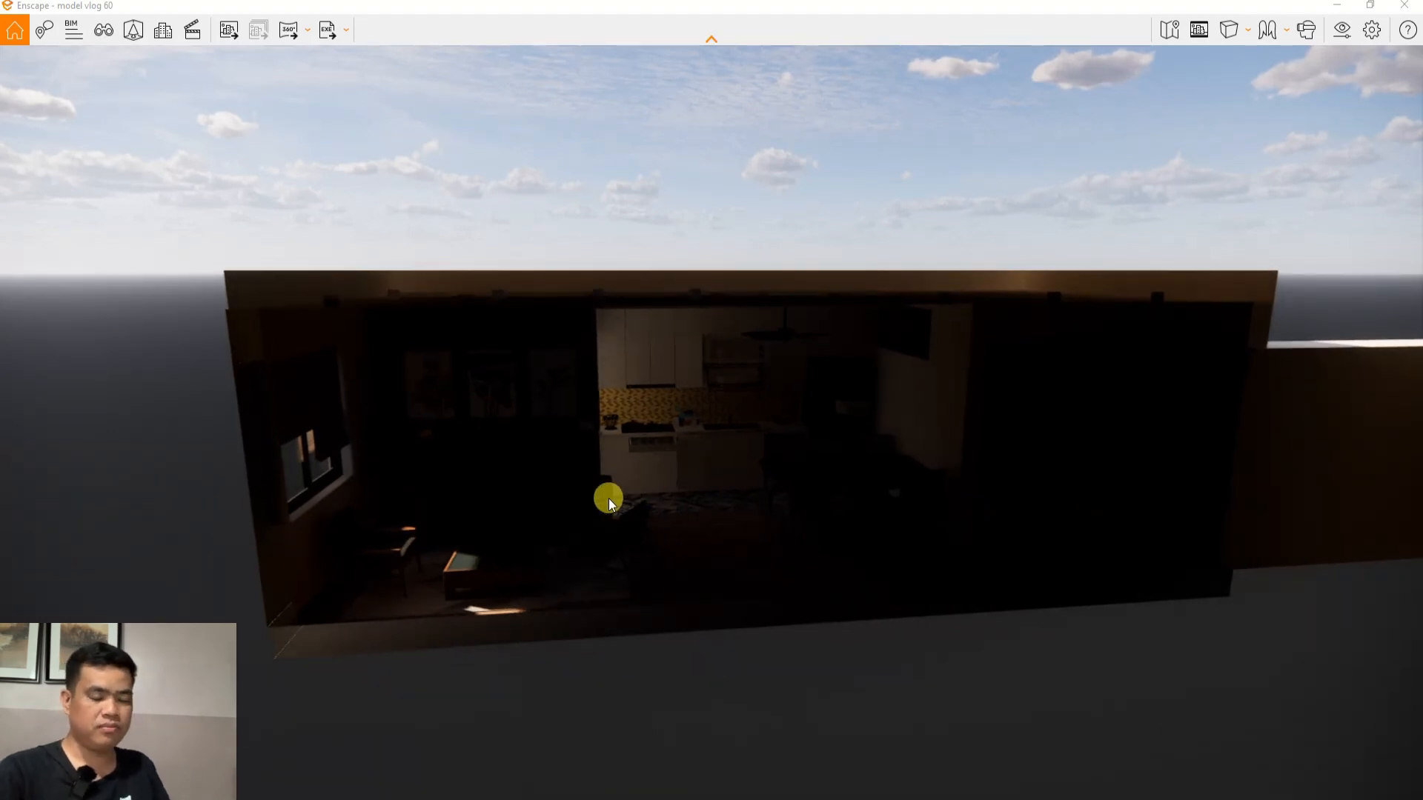
scroll(722, 542, "up", 5)
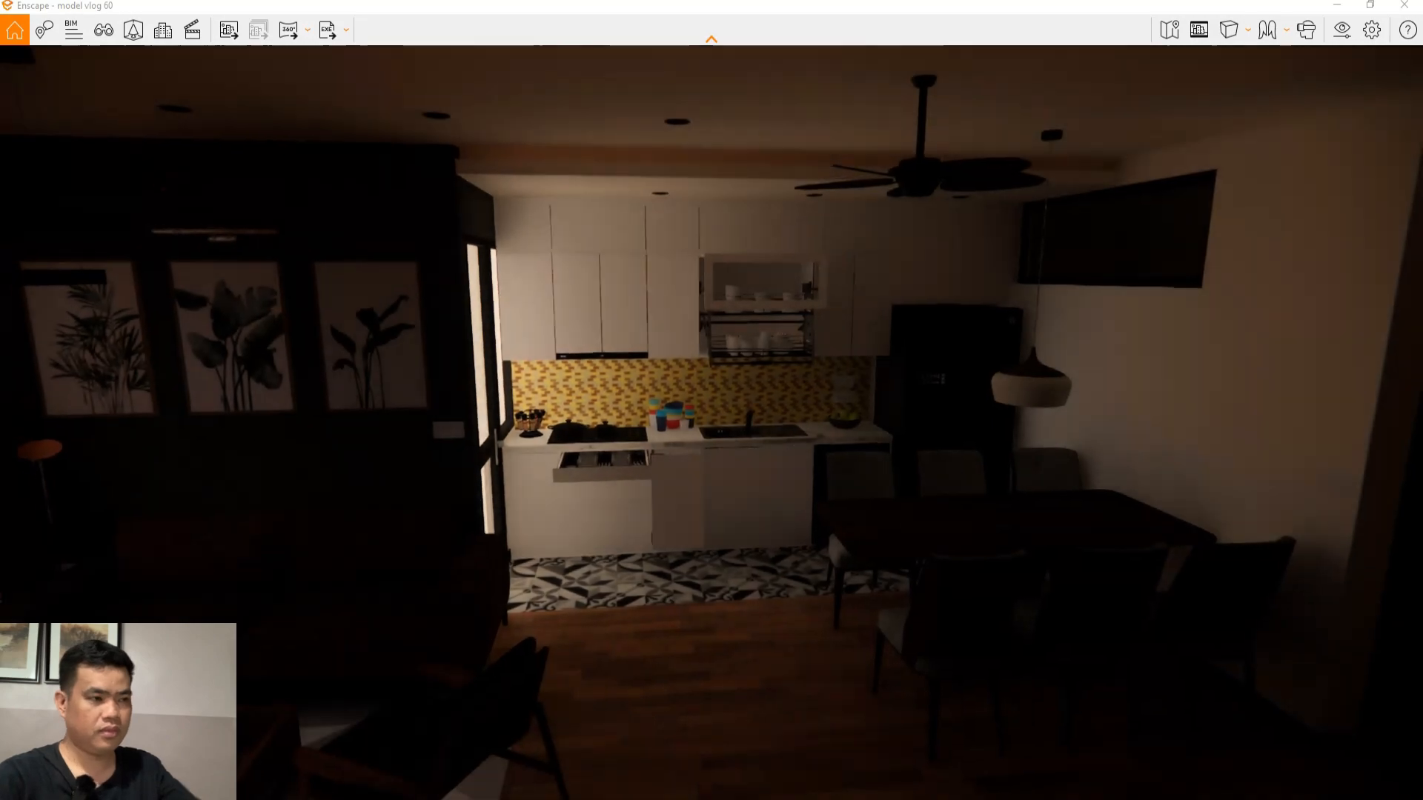
scroll(781, 611, "down", 5)
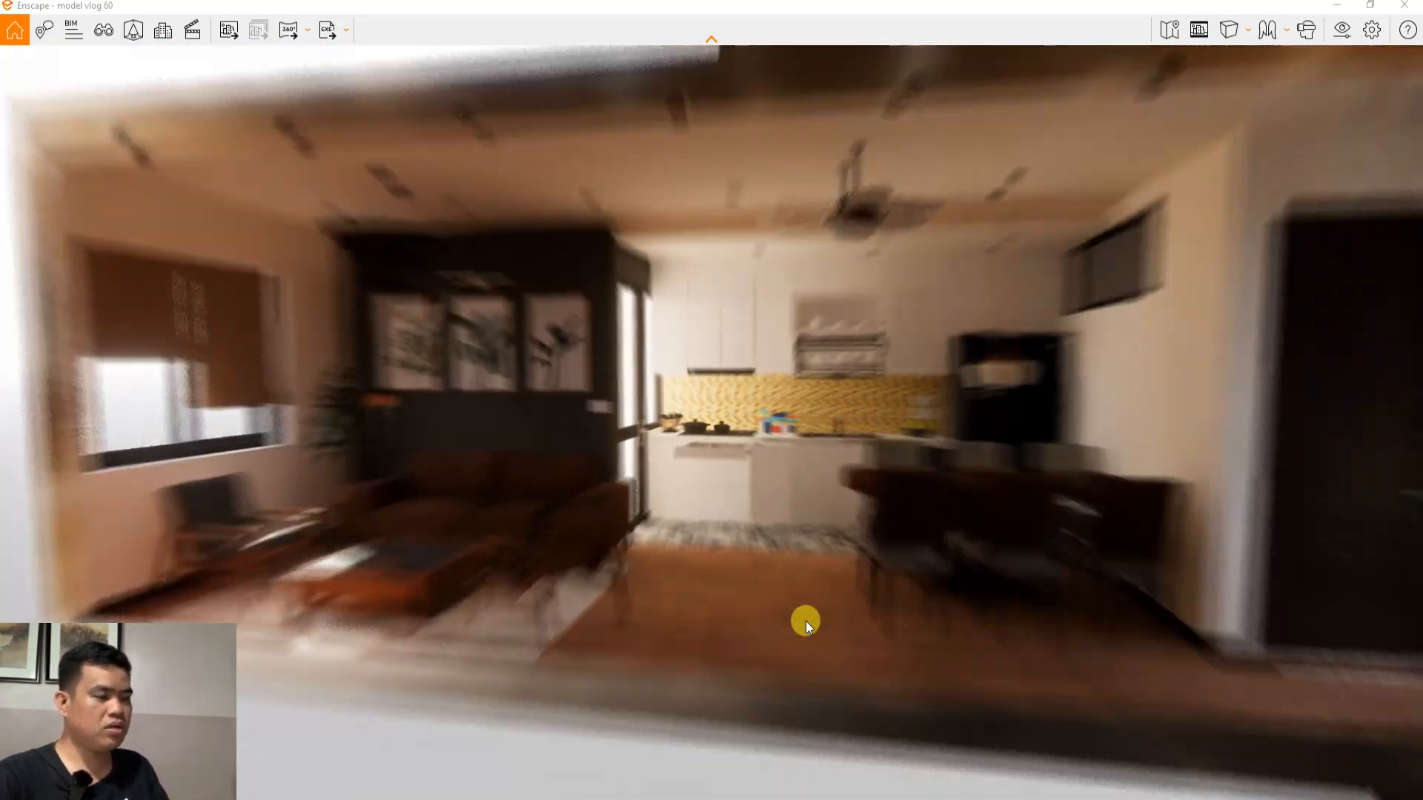
scroll(700, 508, "up", 6)
scroll(675, 551, "down", 4)
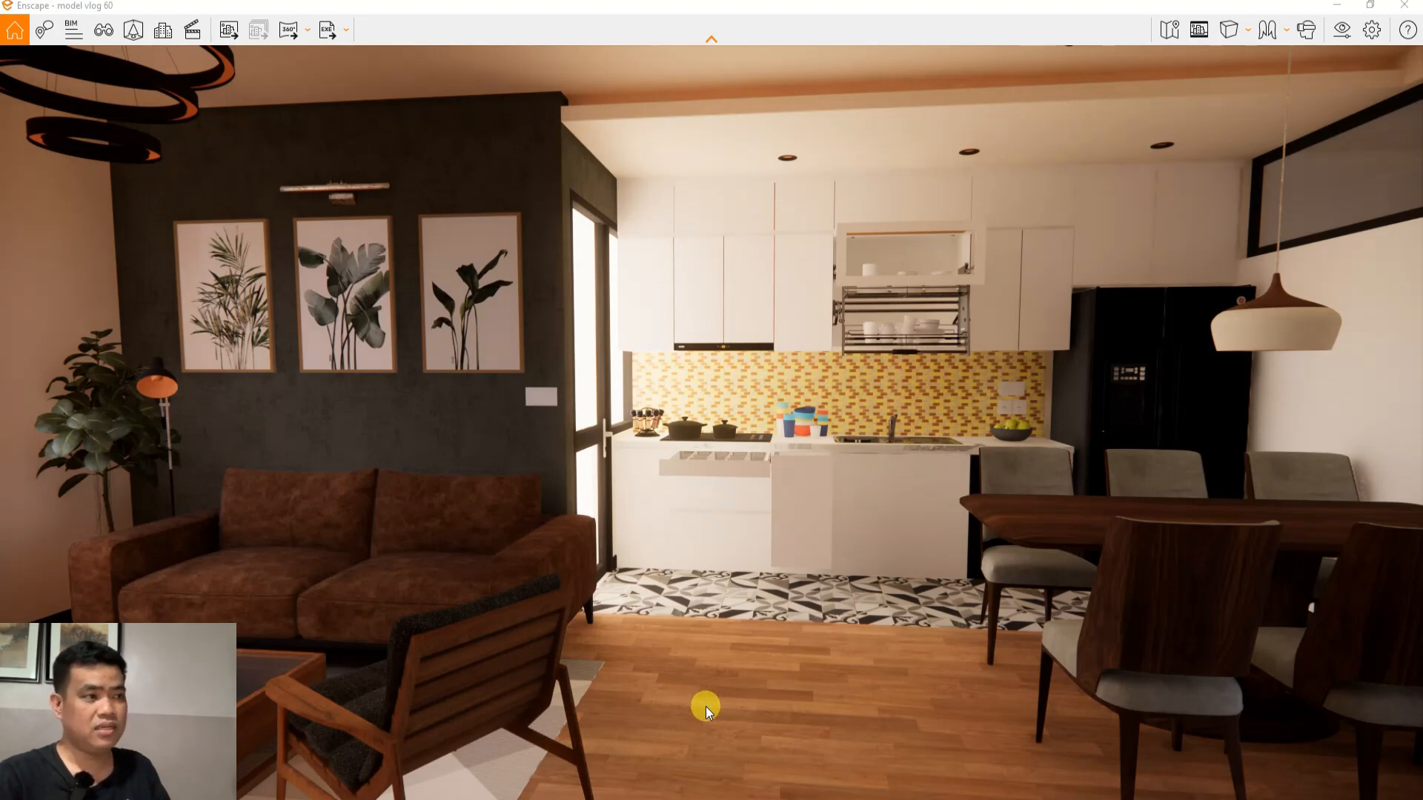
scroll(706, 706, "down", 10)
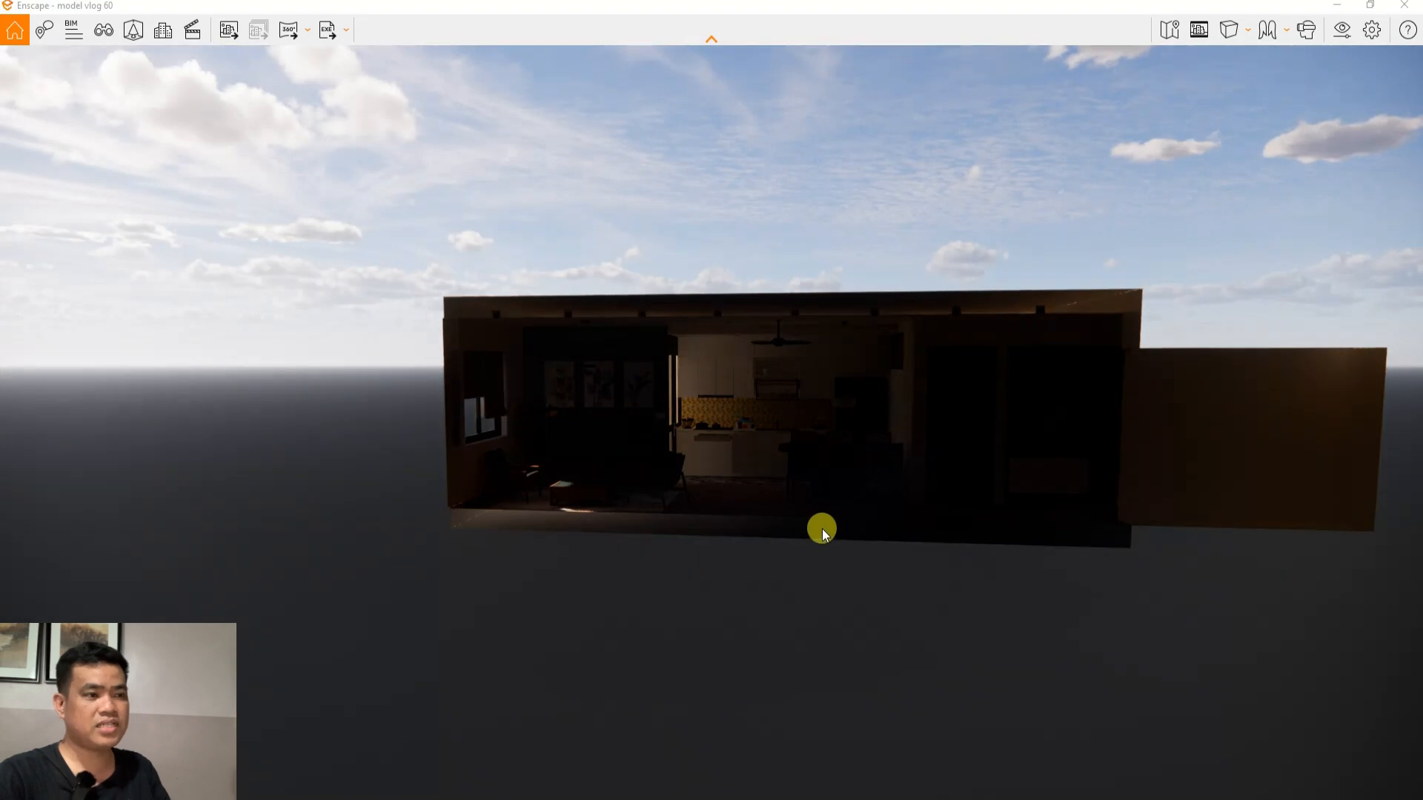
right_click_drag(821, 527, 821, 528)
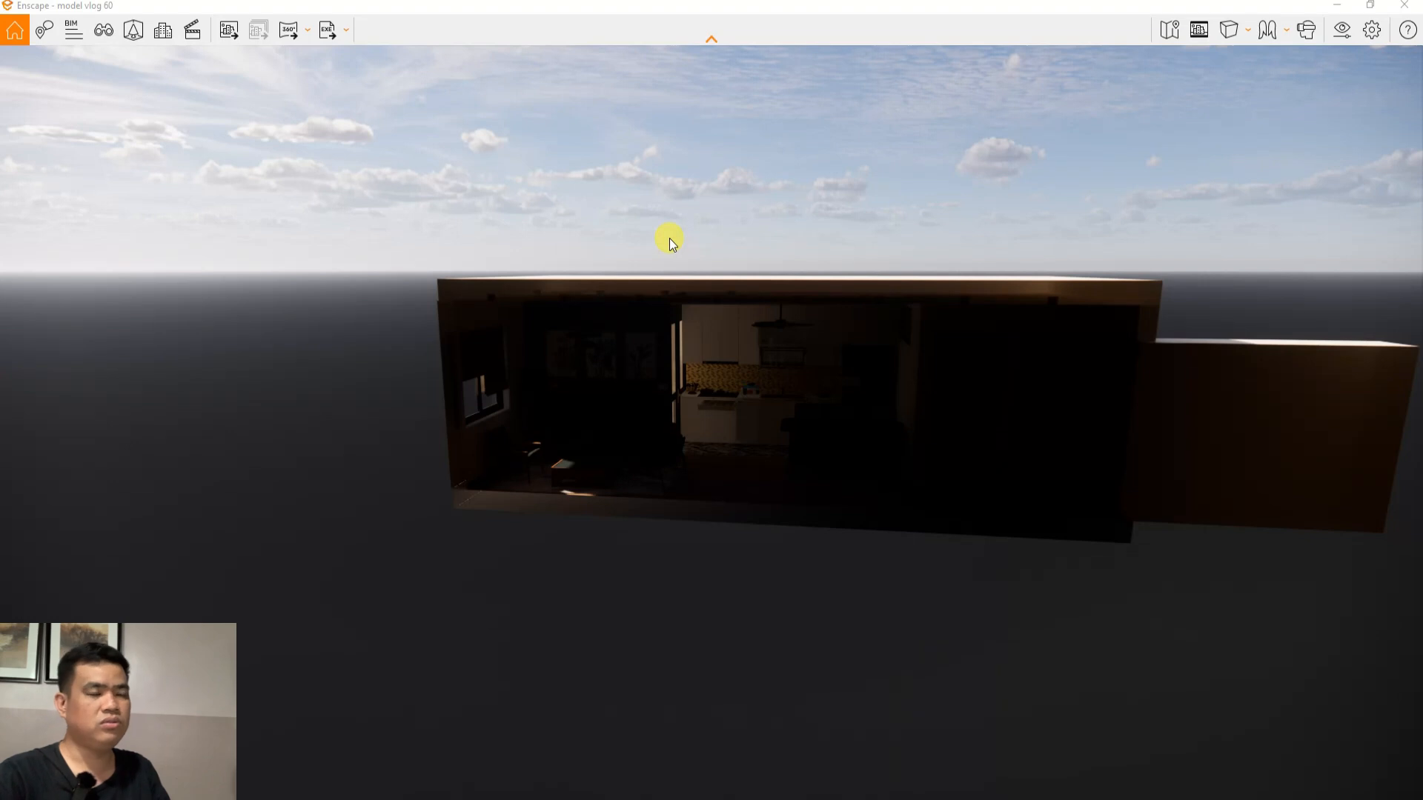
Open Enscape's sky settings and move the settings window off the centre of the rendered house
left_click(1341, 31)
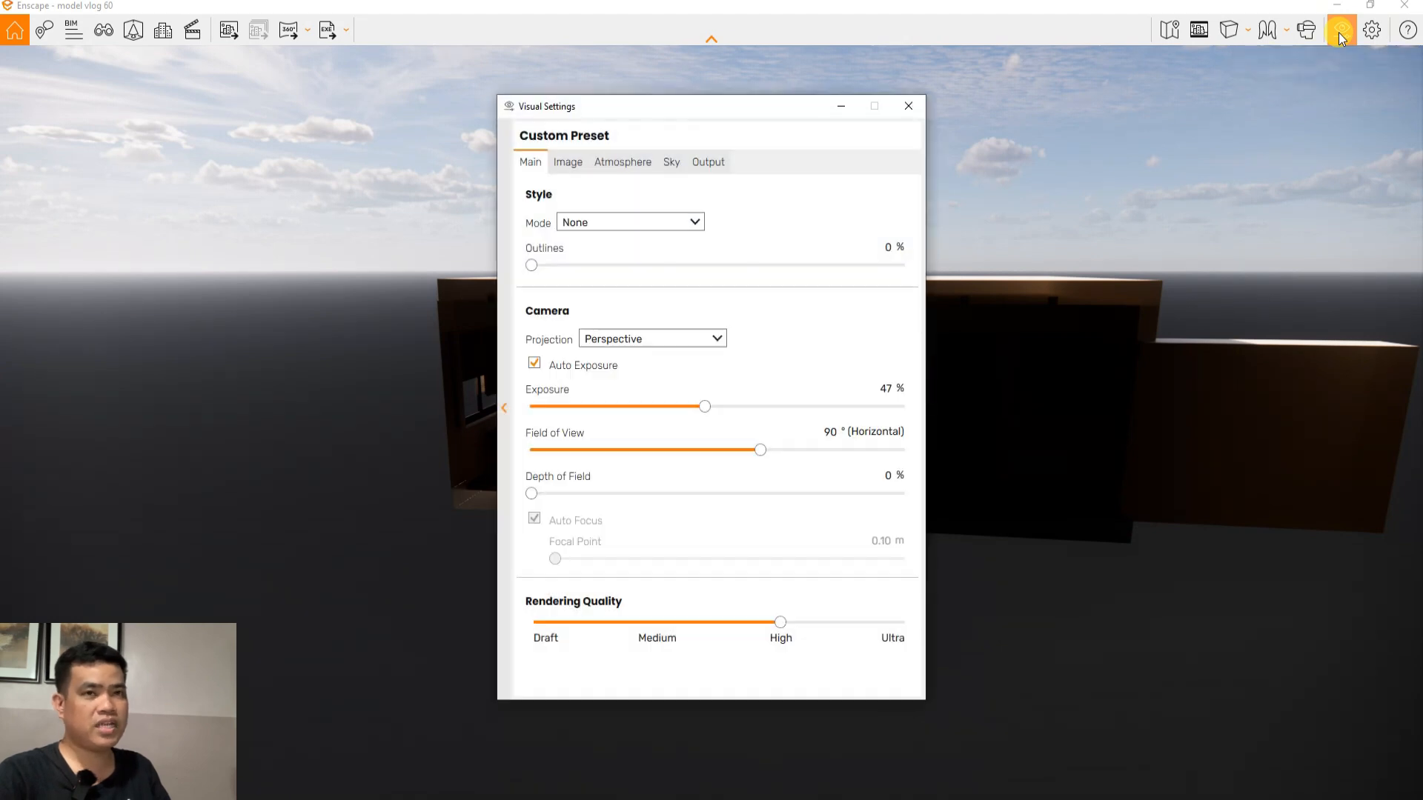
left_click_drag(667, 114, 377, 124)
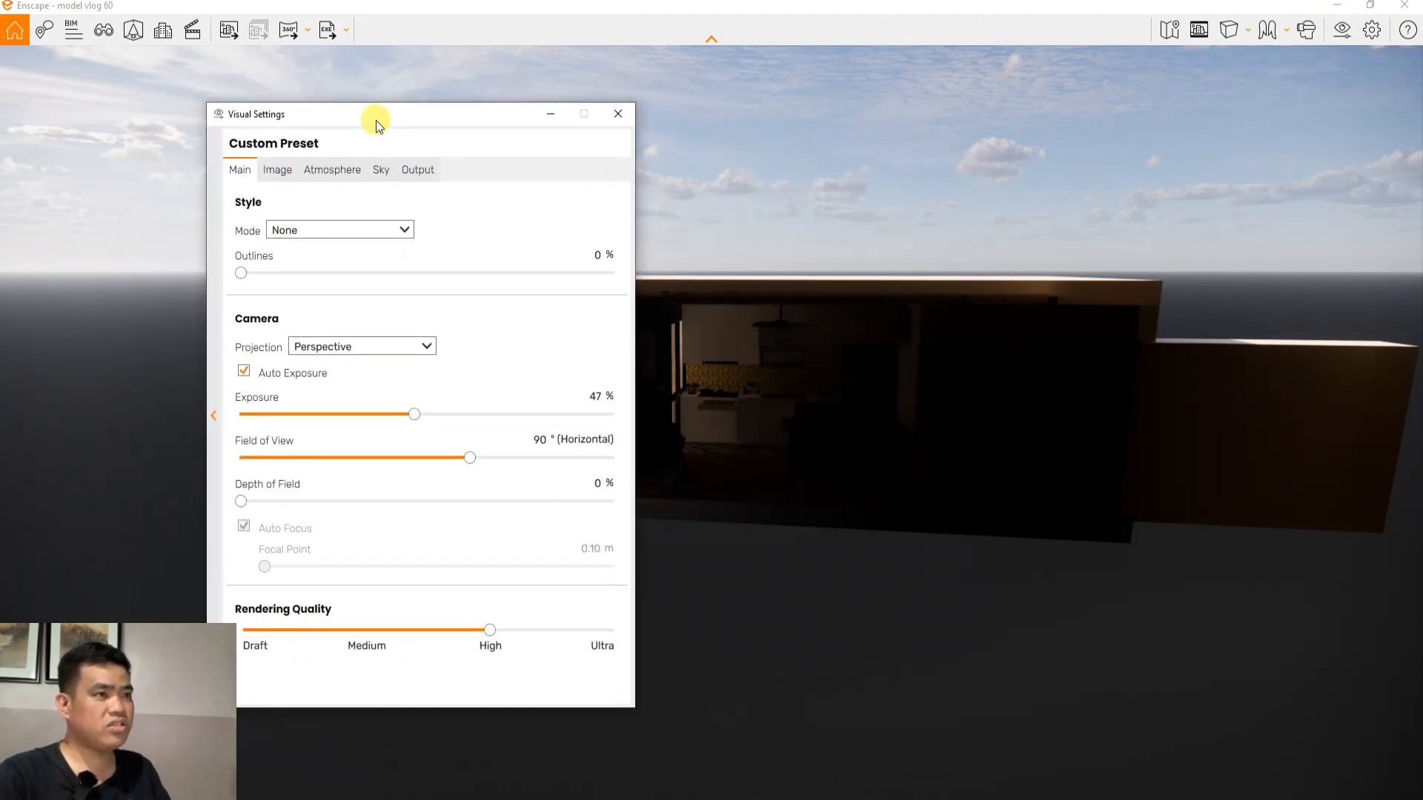
left_click(383, 172)
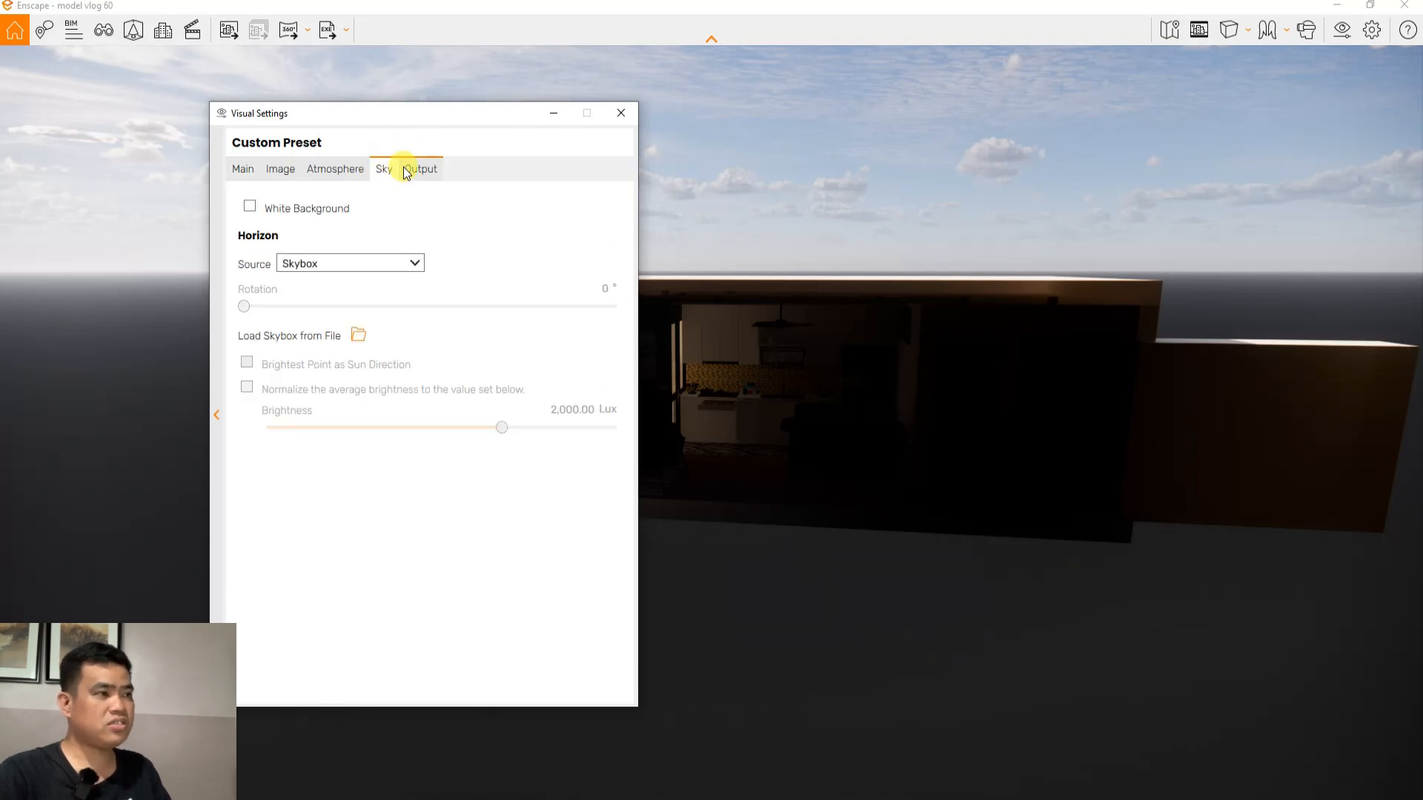
Try the Desert, Forest, Mountains and Construction Site horizons as the sky source
left_click(346, 263)
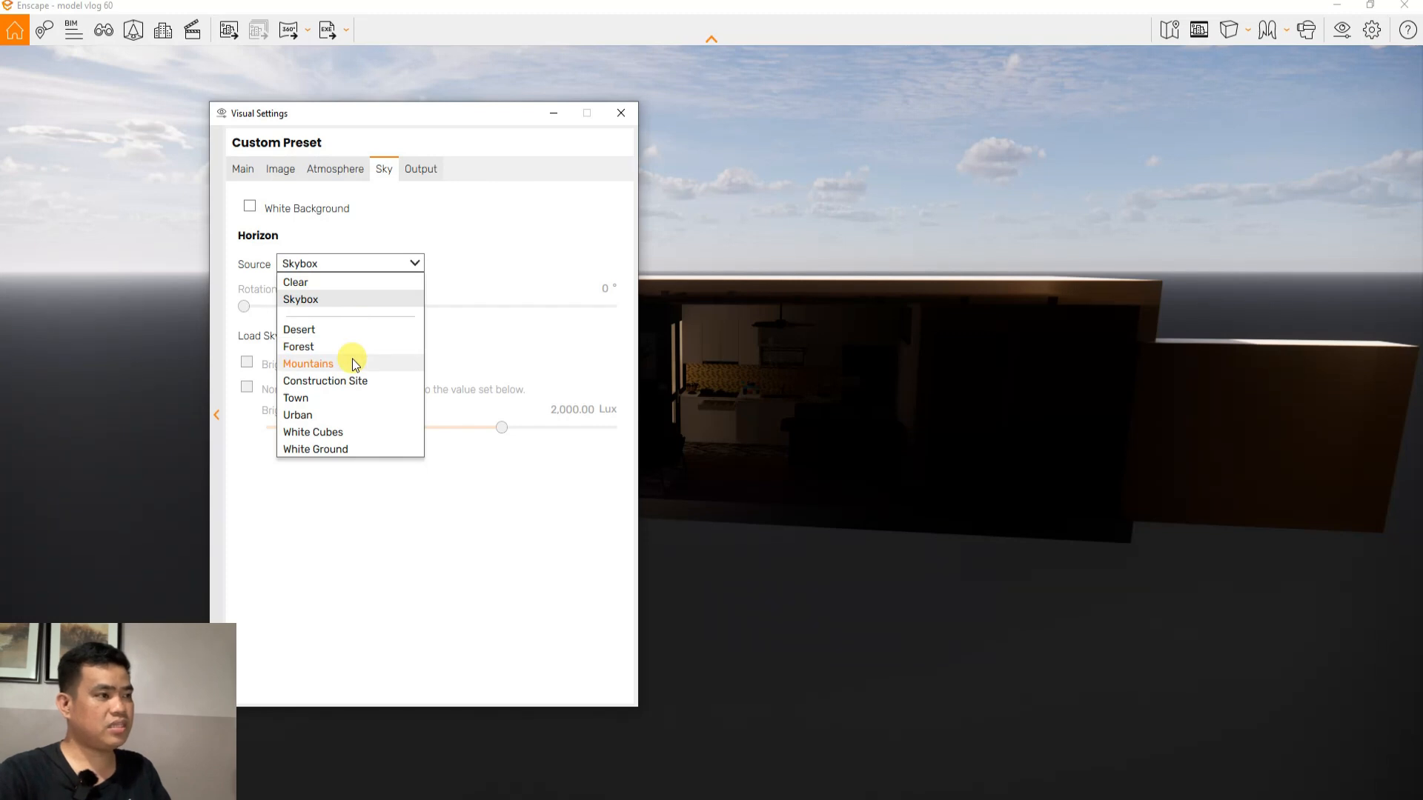
left_click(297, 329)
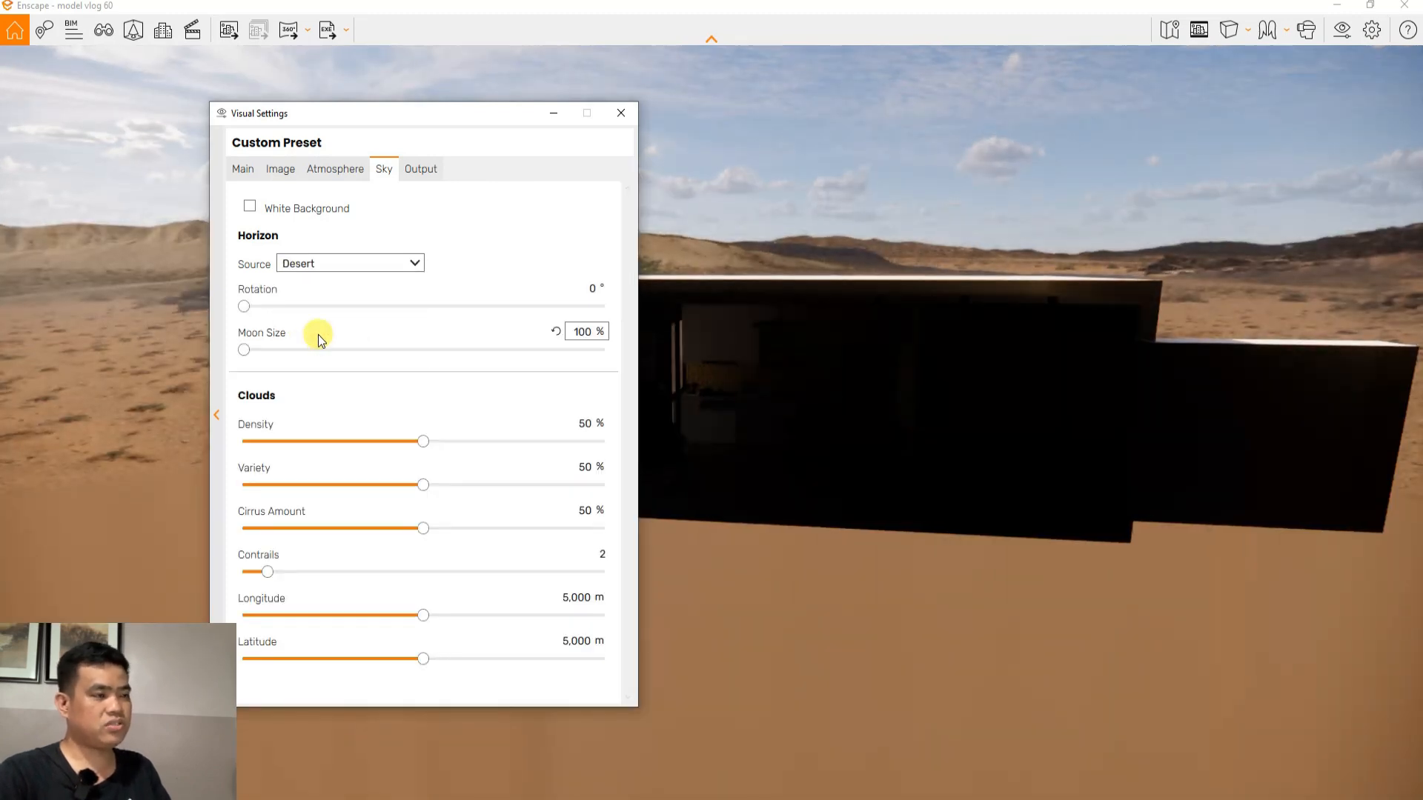
left_click(317, 267)
left_click(300, 348)
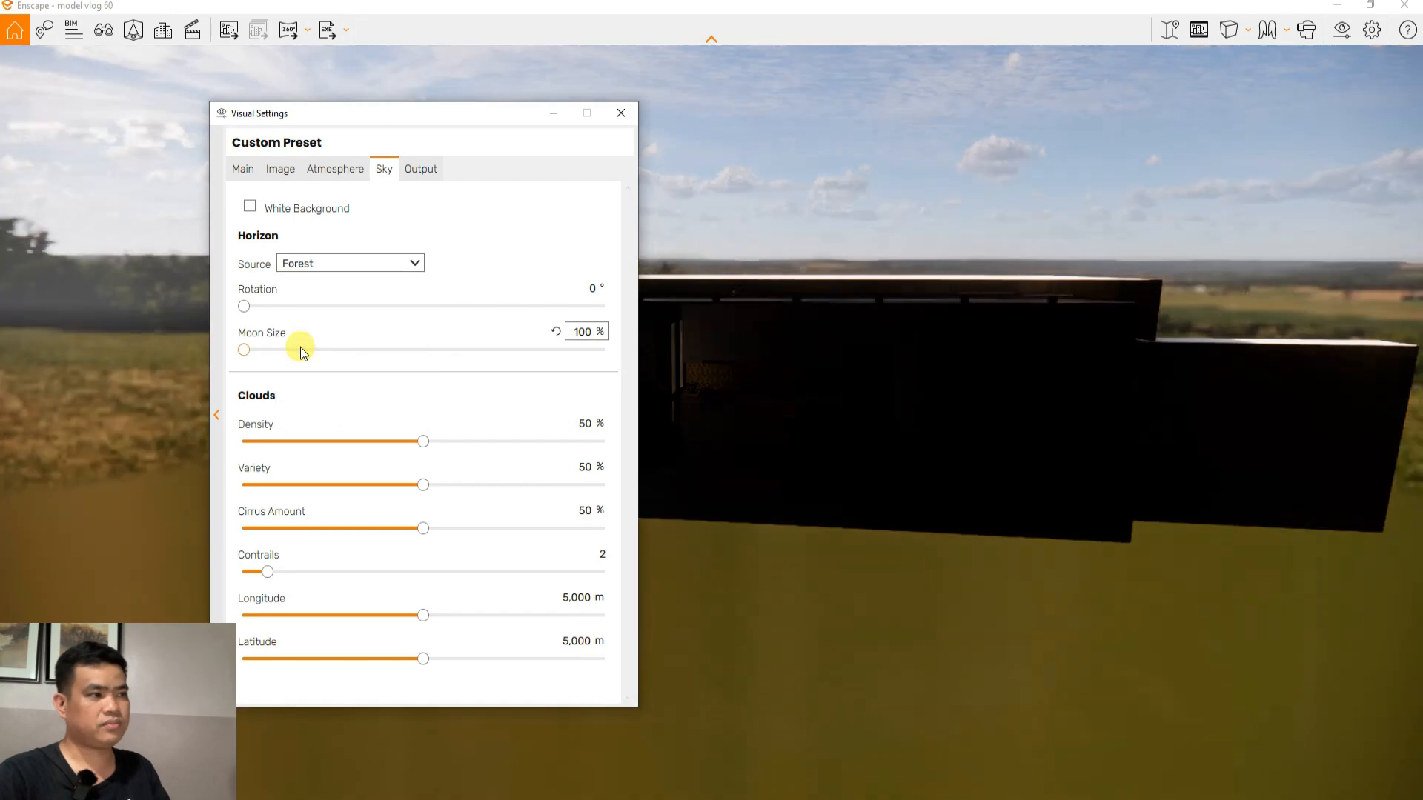
left_click(336, 264)
left_click(312, 362)
left_click(329, 268)
left_click(308, 381)
left_click(353, 264)
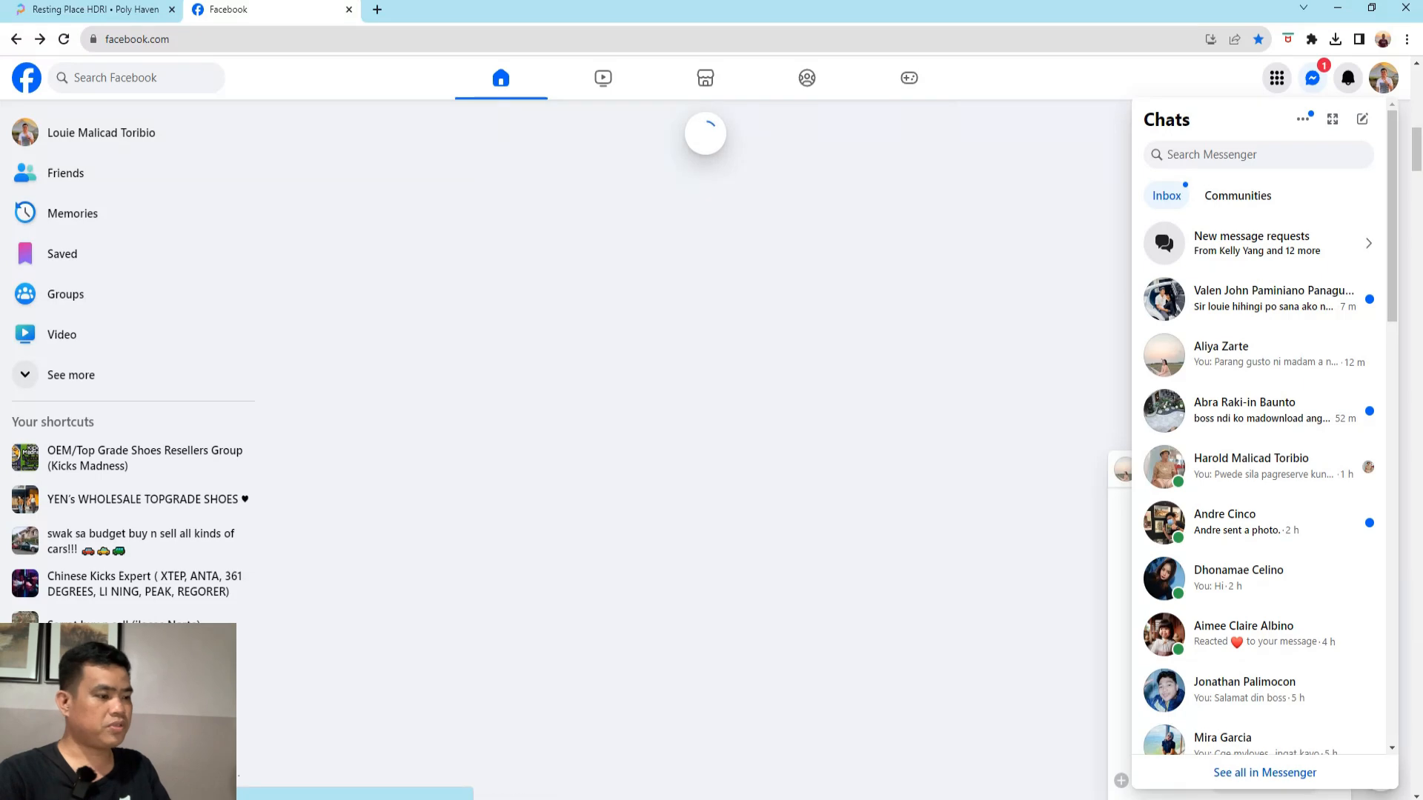
Switch to the Poly Haven page in the browser and return to its Natural Light skies HDRI list
left_click(72, 14)
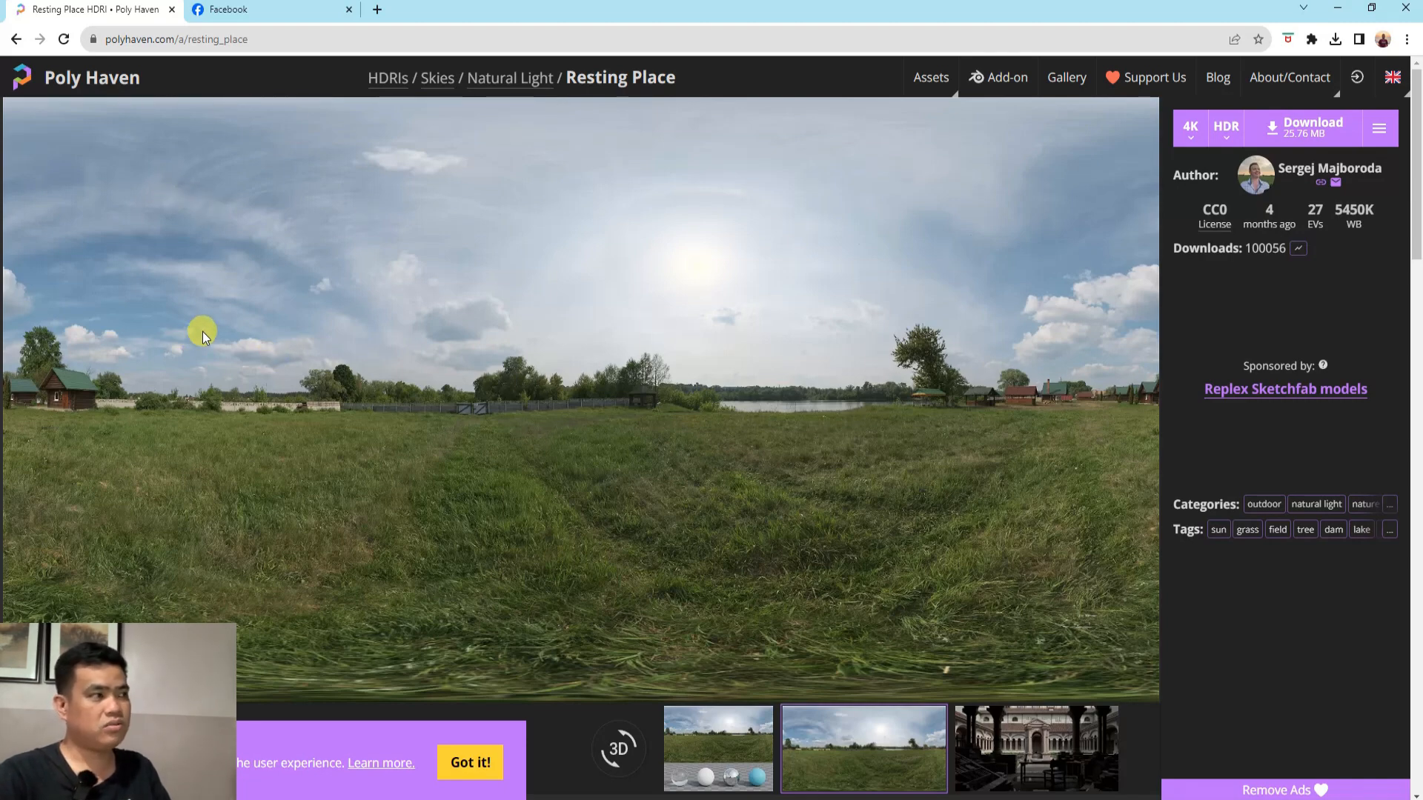
scroll(229, 311, "down", 1)
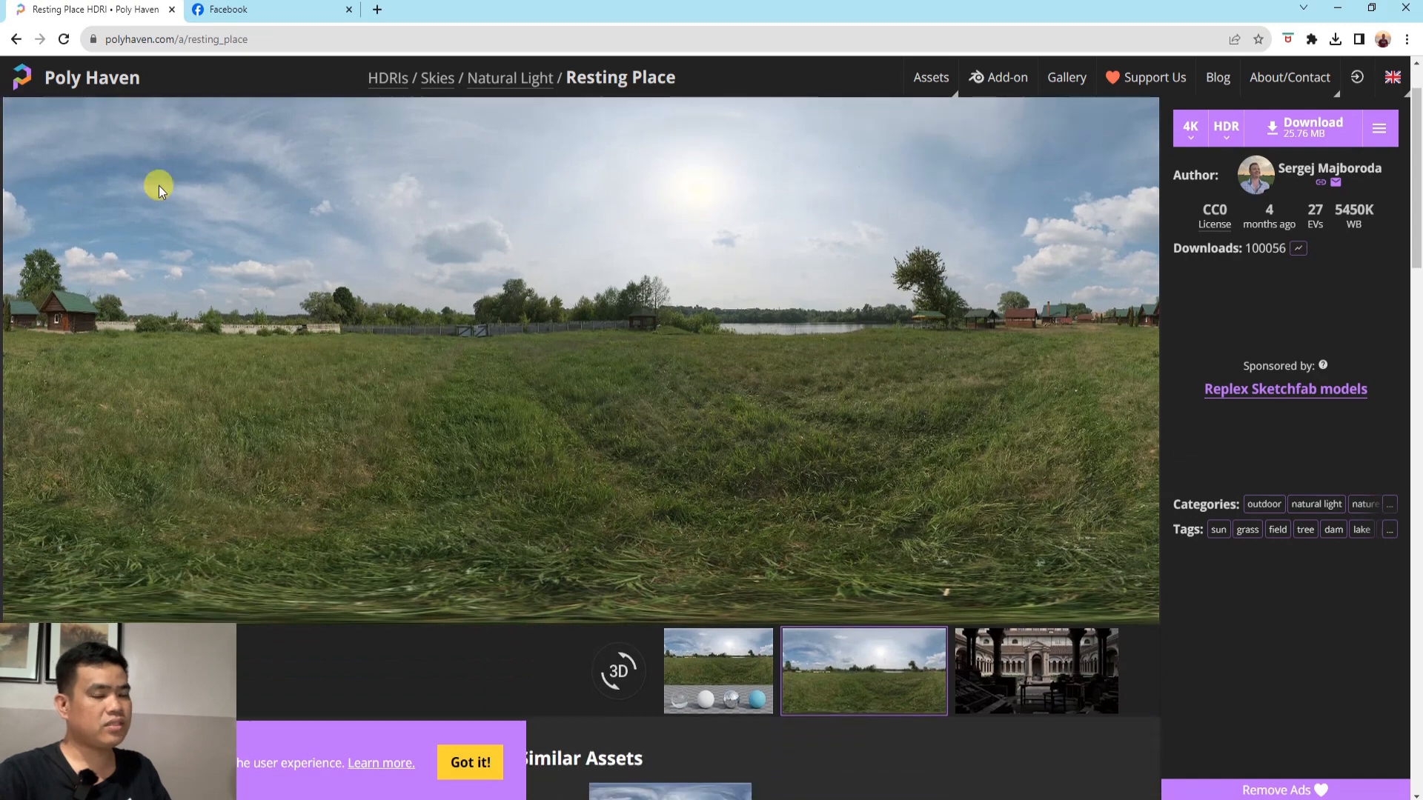
left_click(18, 40)
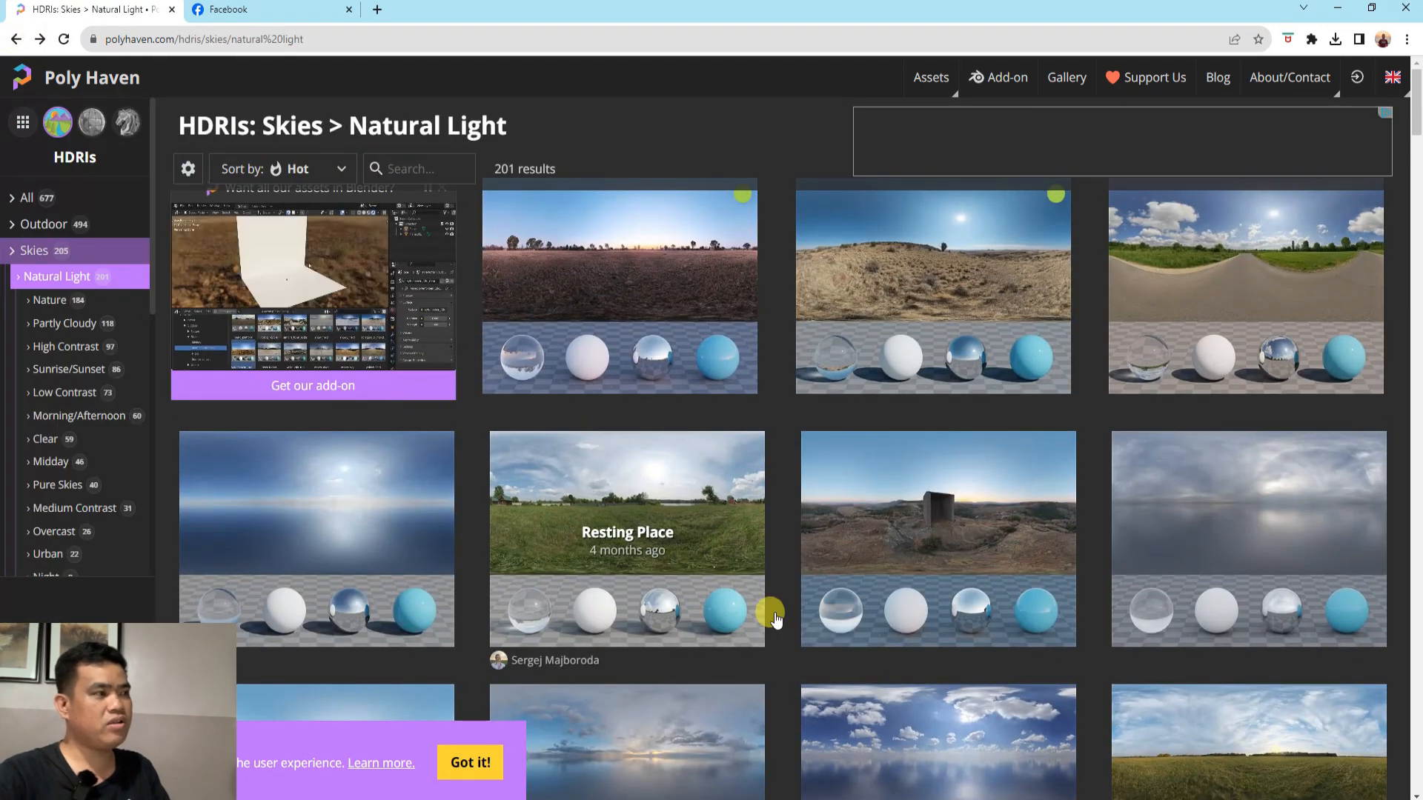
Browse the Natural Light sky HDRIs for a suitable outdoor background for the render
scroll(804, 691, "down", 7)
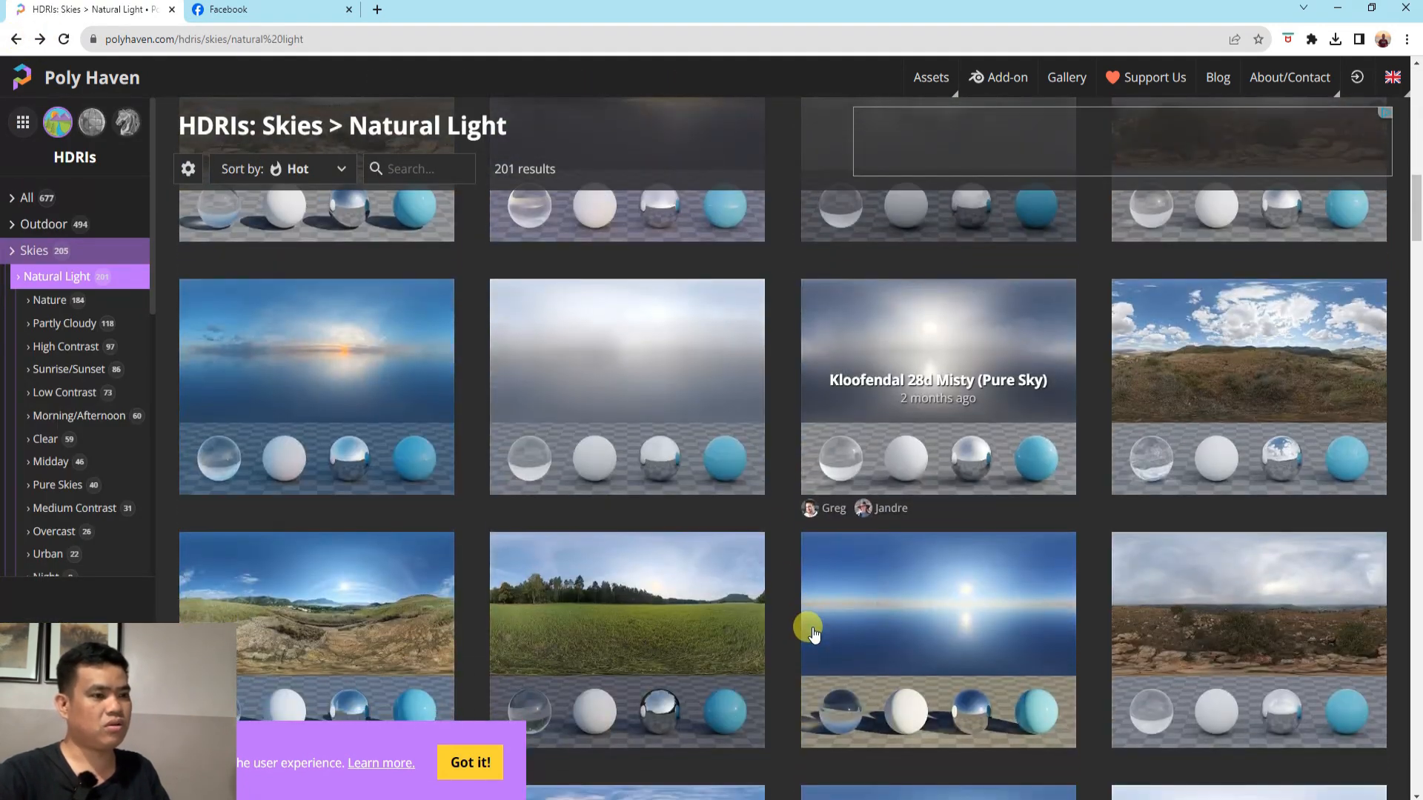
scroll(813, 633, "down", 3)
scroll(813, 633, "down", 1)
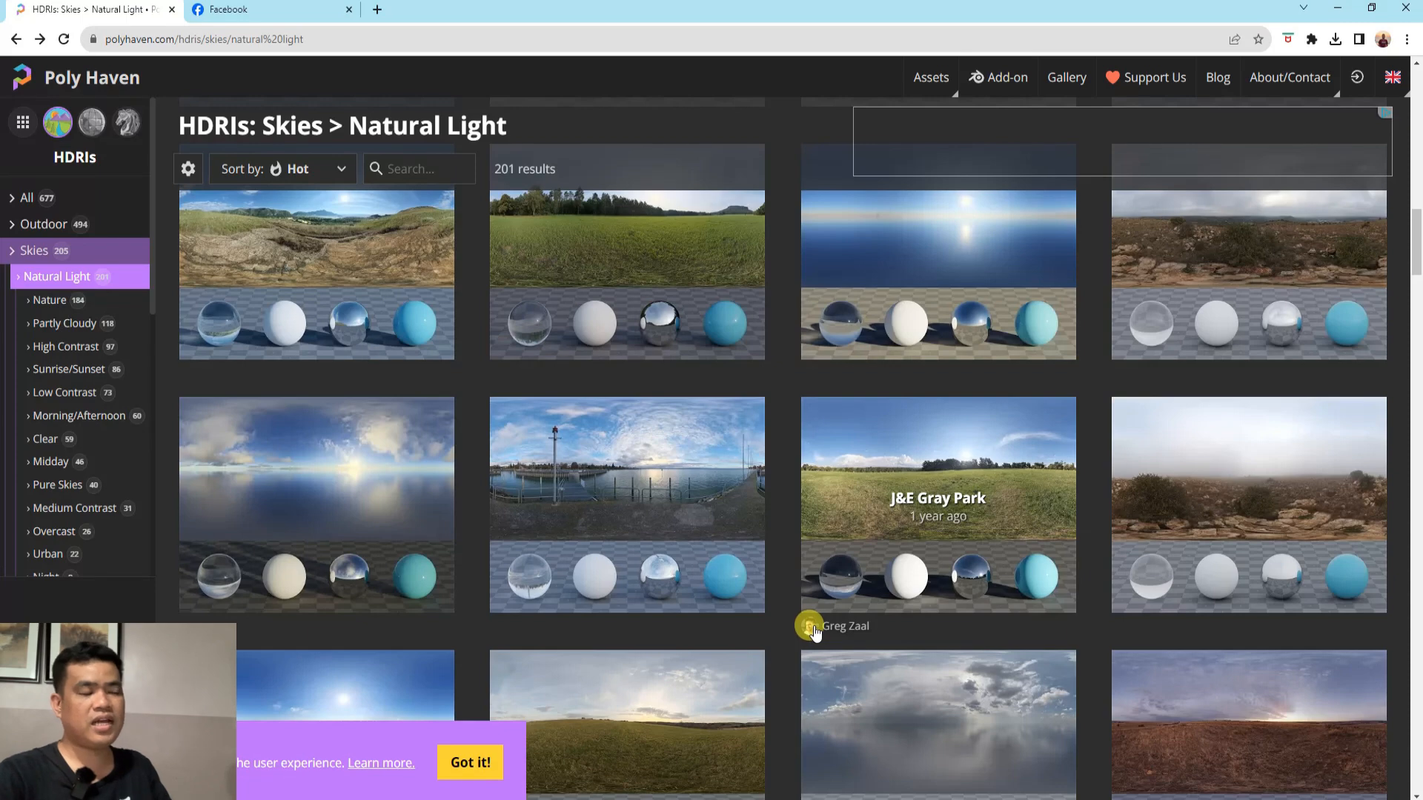
scroll(815, 631, "up", 1)
scroll(815, 631, "down", 5)
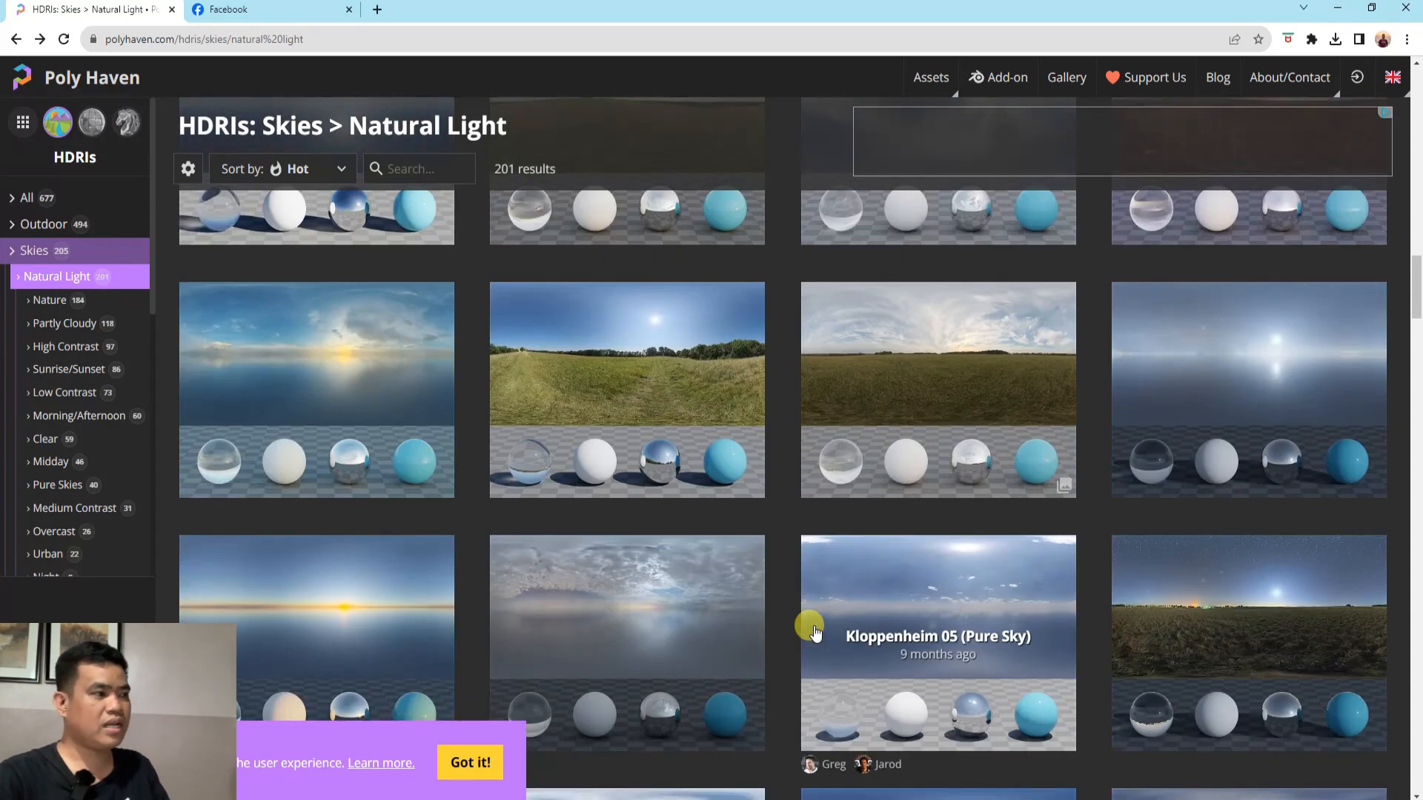
scroll(815, 632, "down", 8)
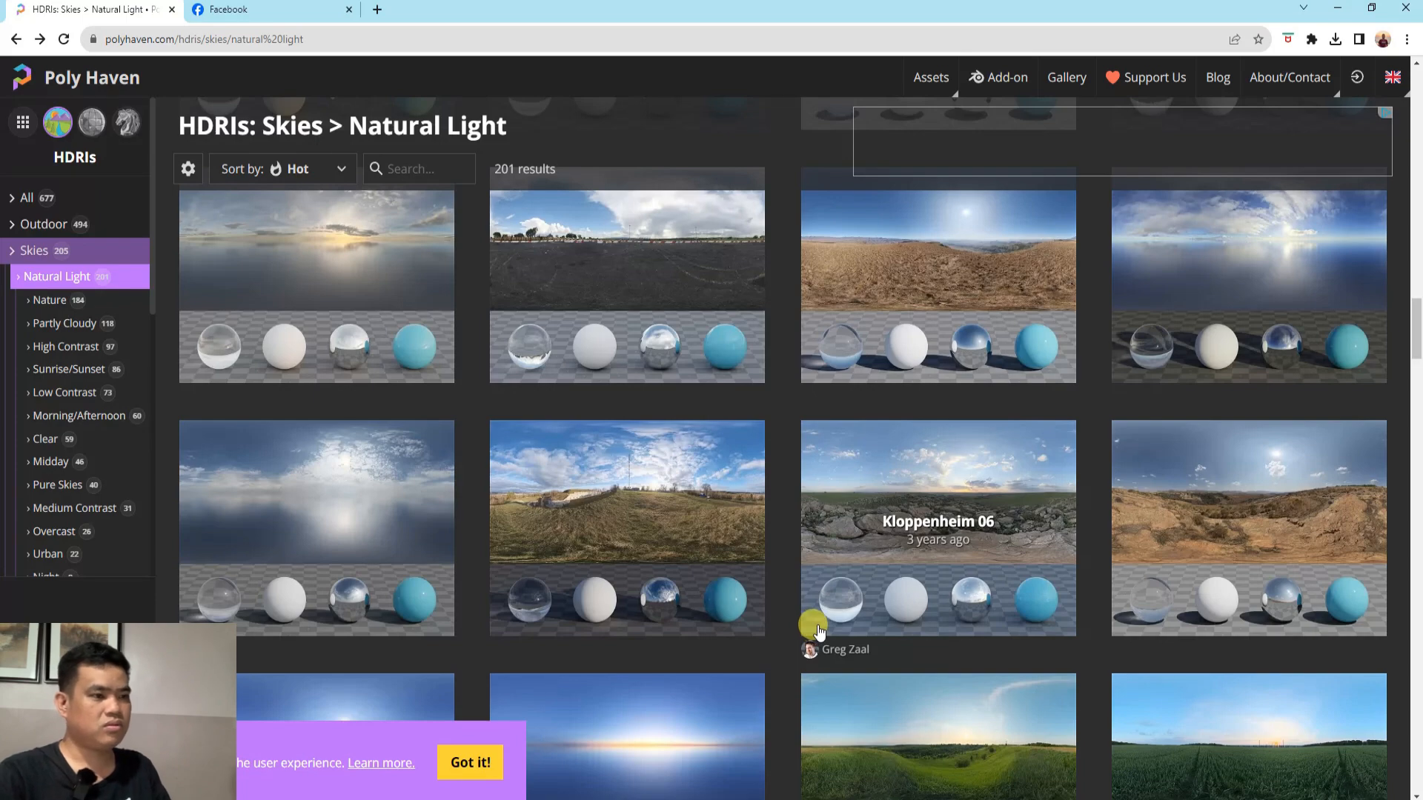
scroll(819, 631, "down", 8)
scroll(644, 569, "down", 3)
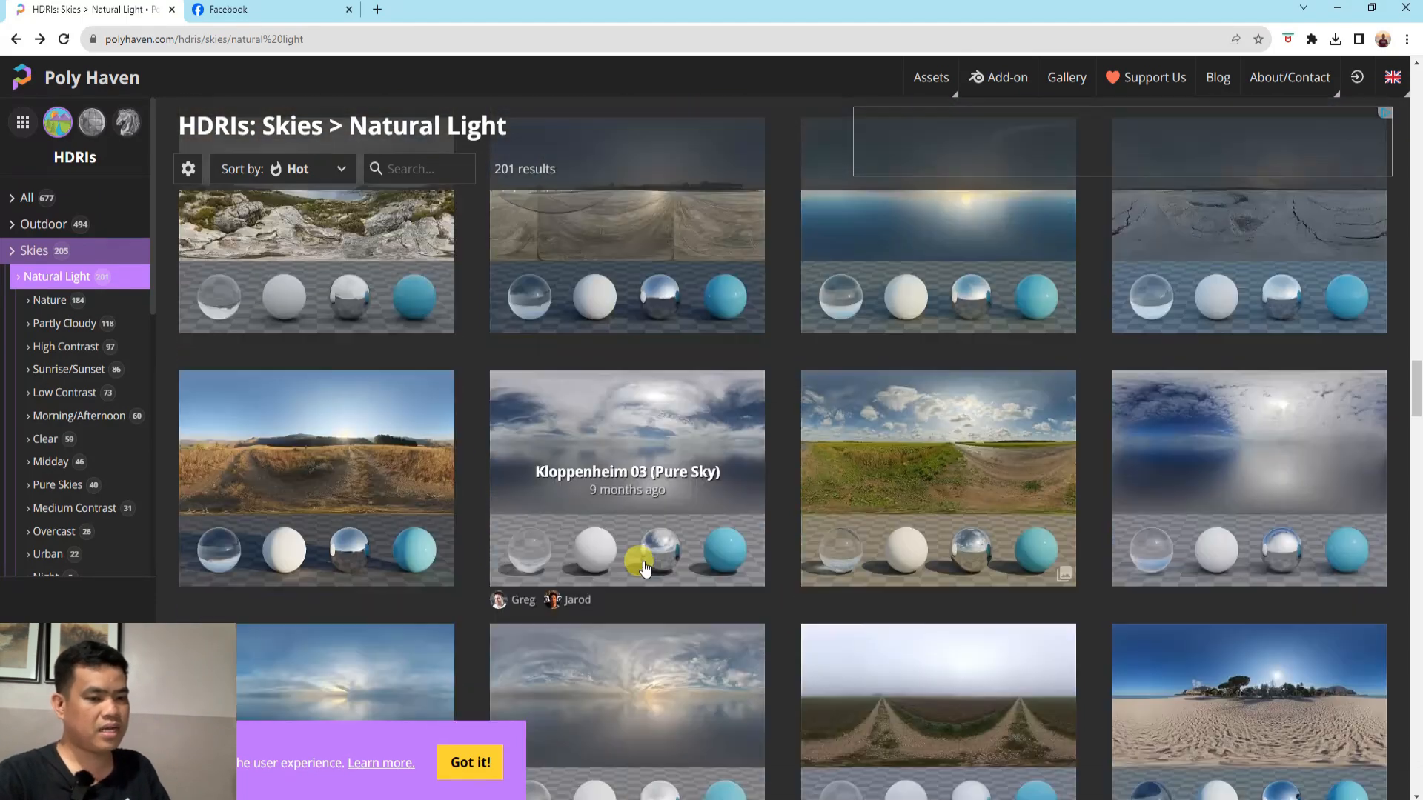
scroll(644, 569, "down", 2)
scroll(692, 545, "down", 1)
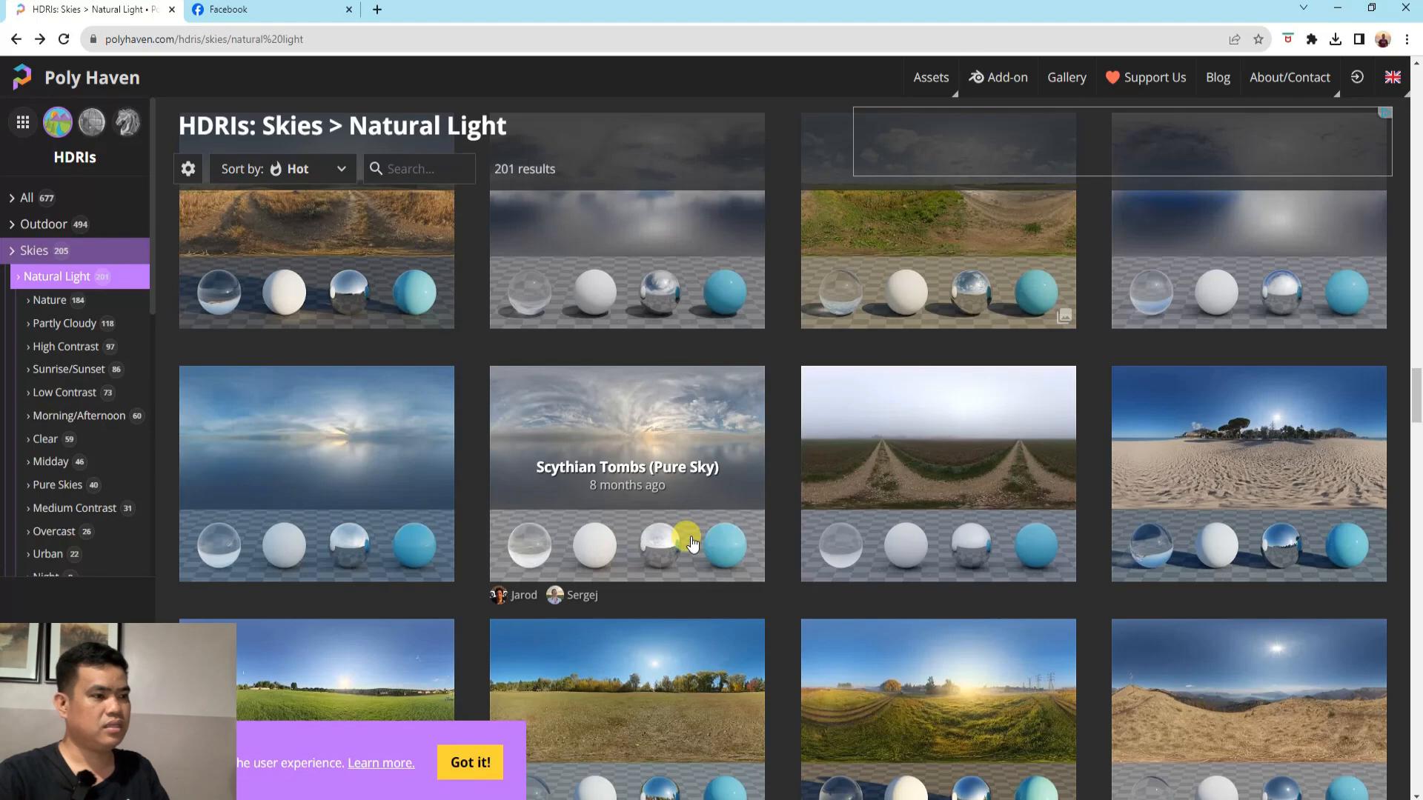
scroll(690, 541, "down", 2)
scroll(566, 546, "down", 7)
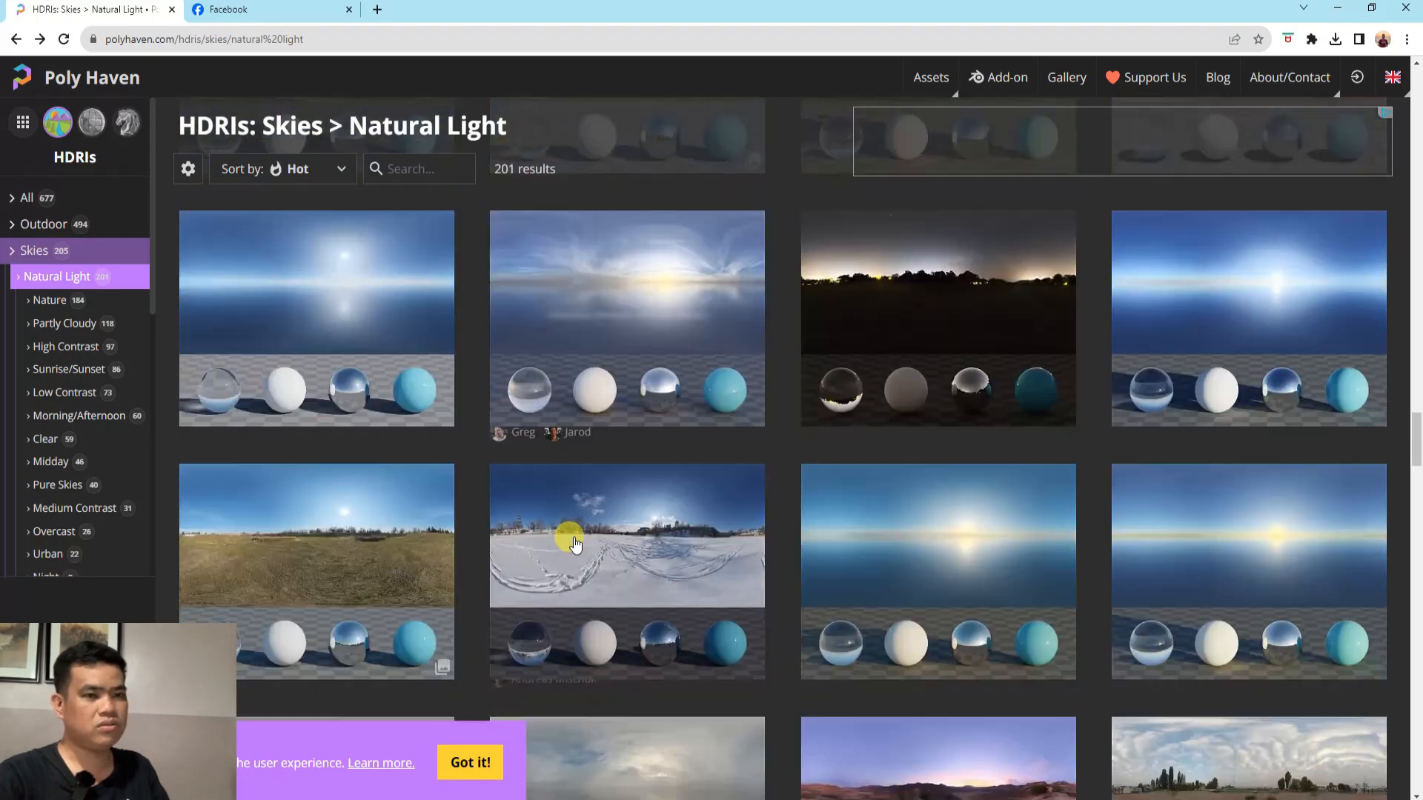
scroll(576, 545, "down", 3)
scroll(575, 545, "up", 20)
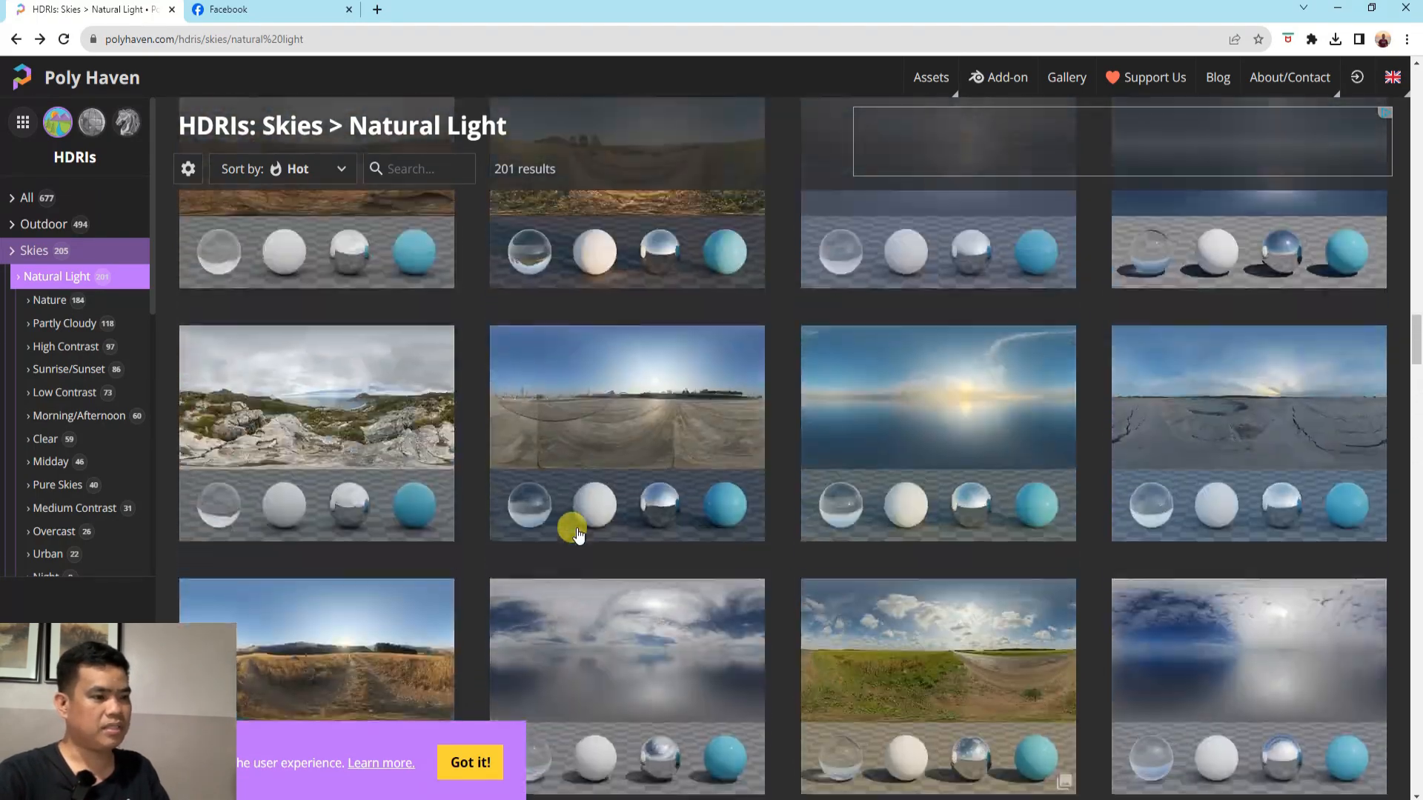
scroll(579, 535, "up", 12)
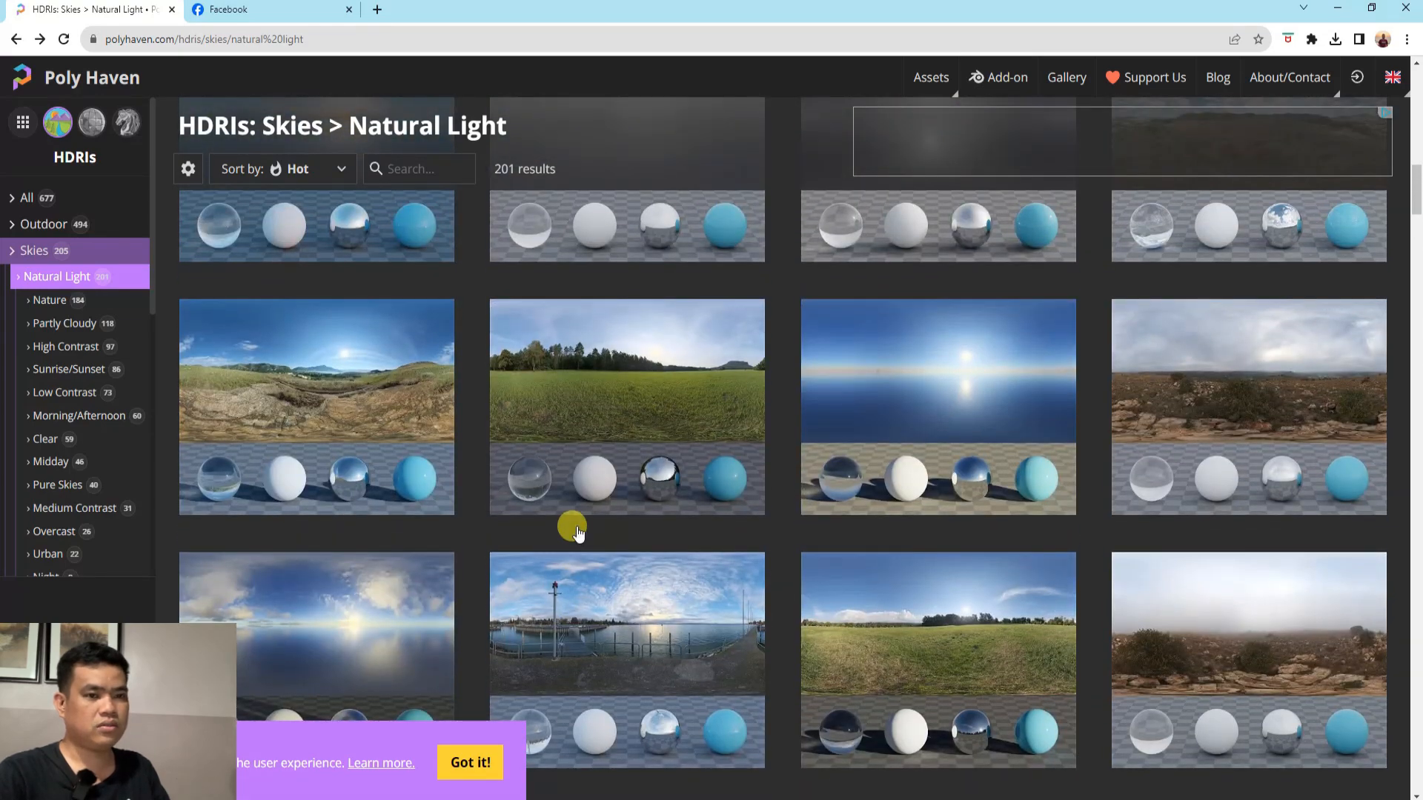
Open the Limpopo Golf Course HDRI and download it in 4K resolution as an HDR file
left_click(579, 531)
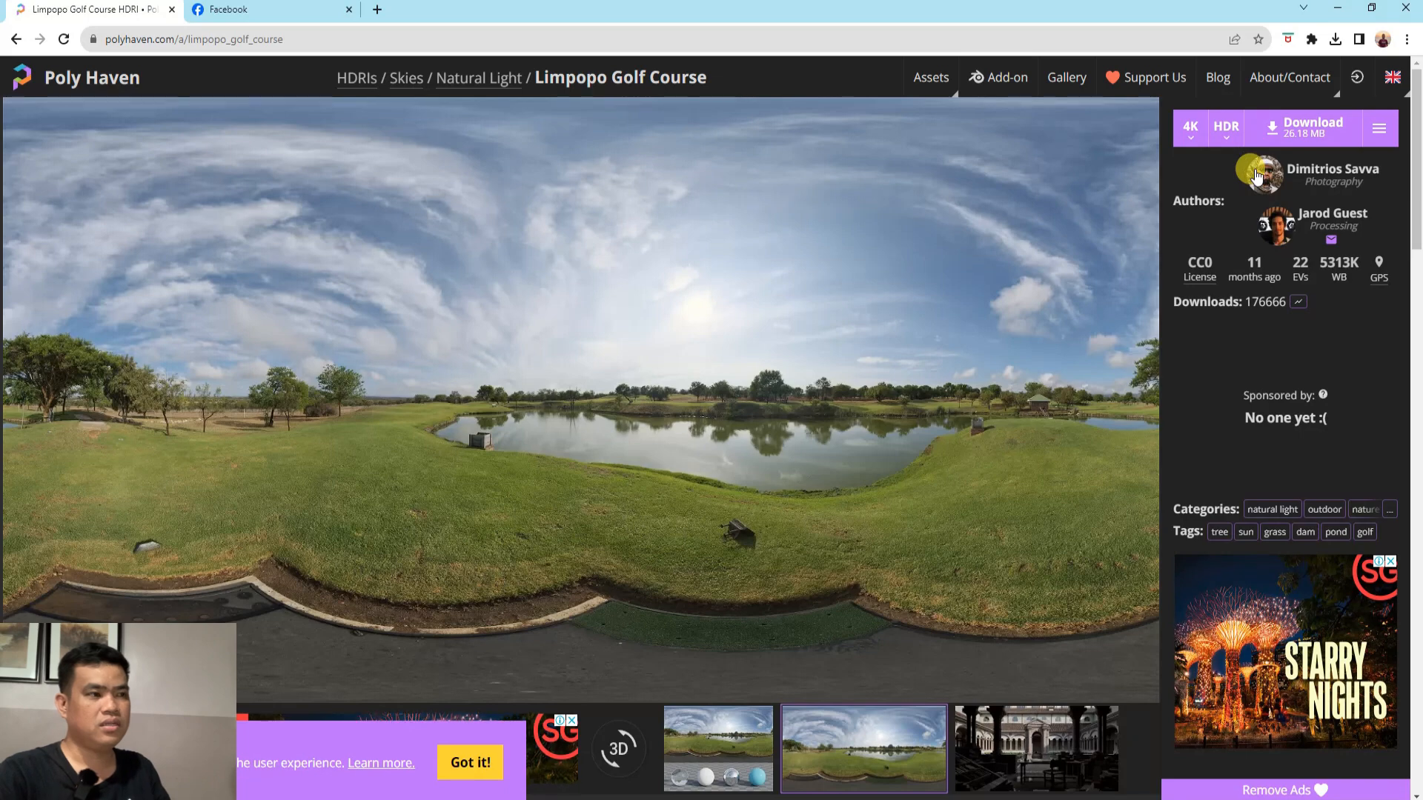
left_click(1193, 137)
left_click(1195, 143)
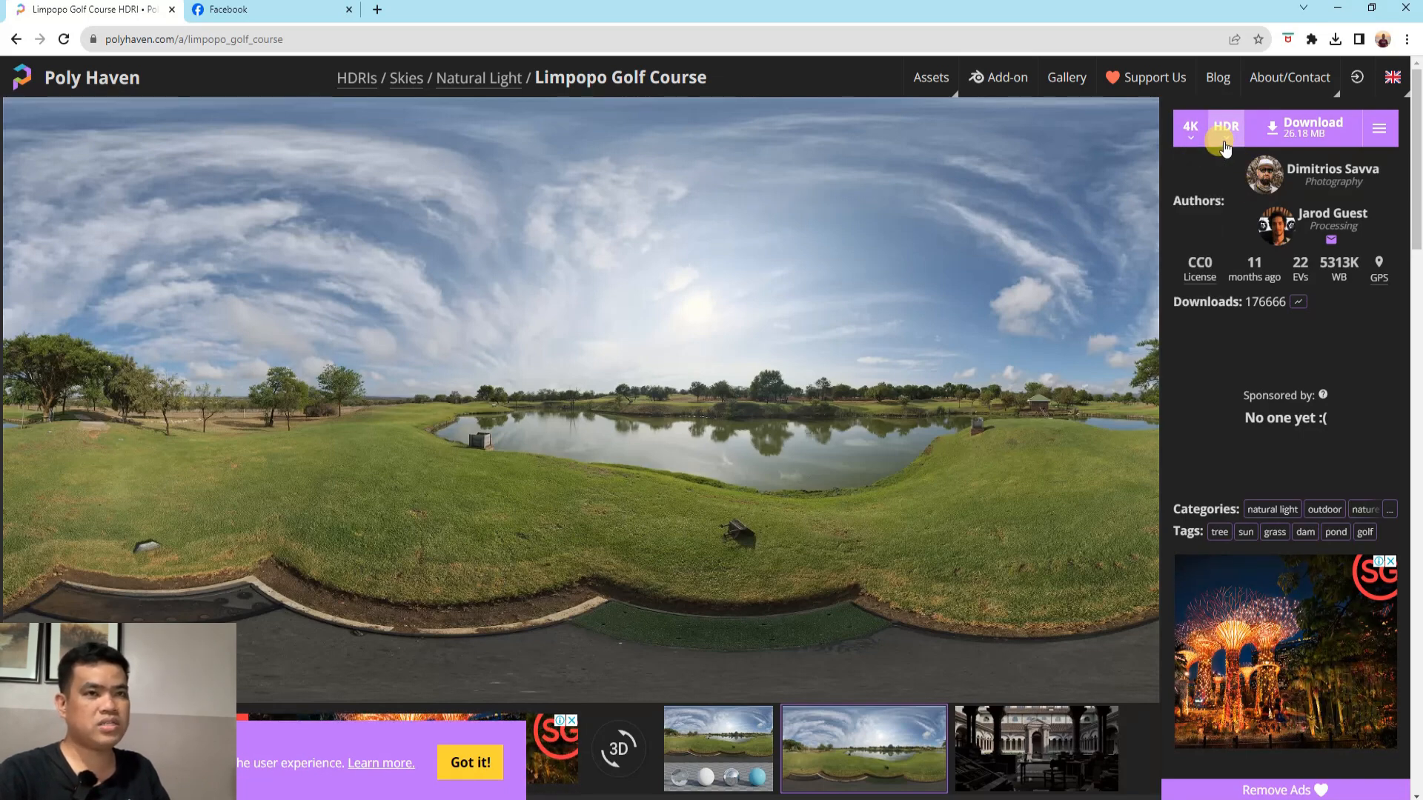
left_click(1225, 145)
left_click(1221, 138)
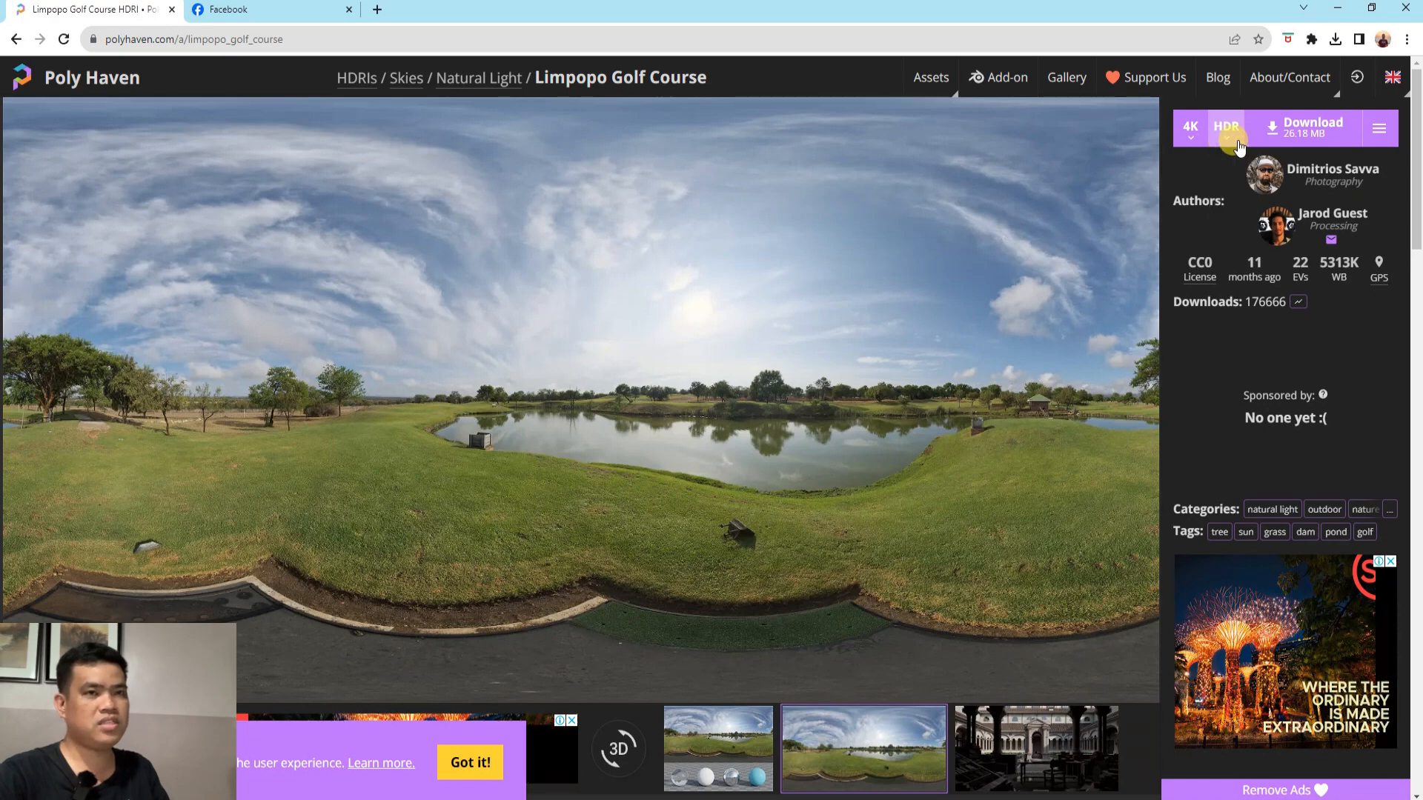
left_click(1316, 123)
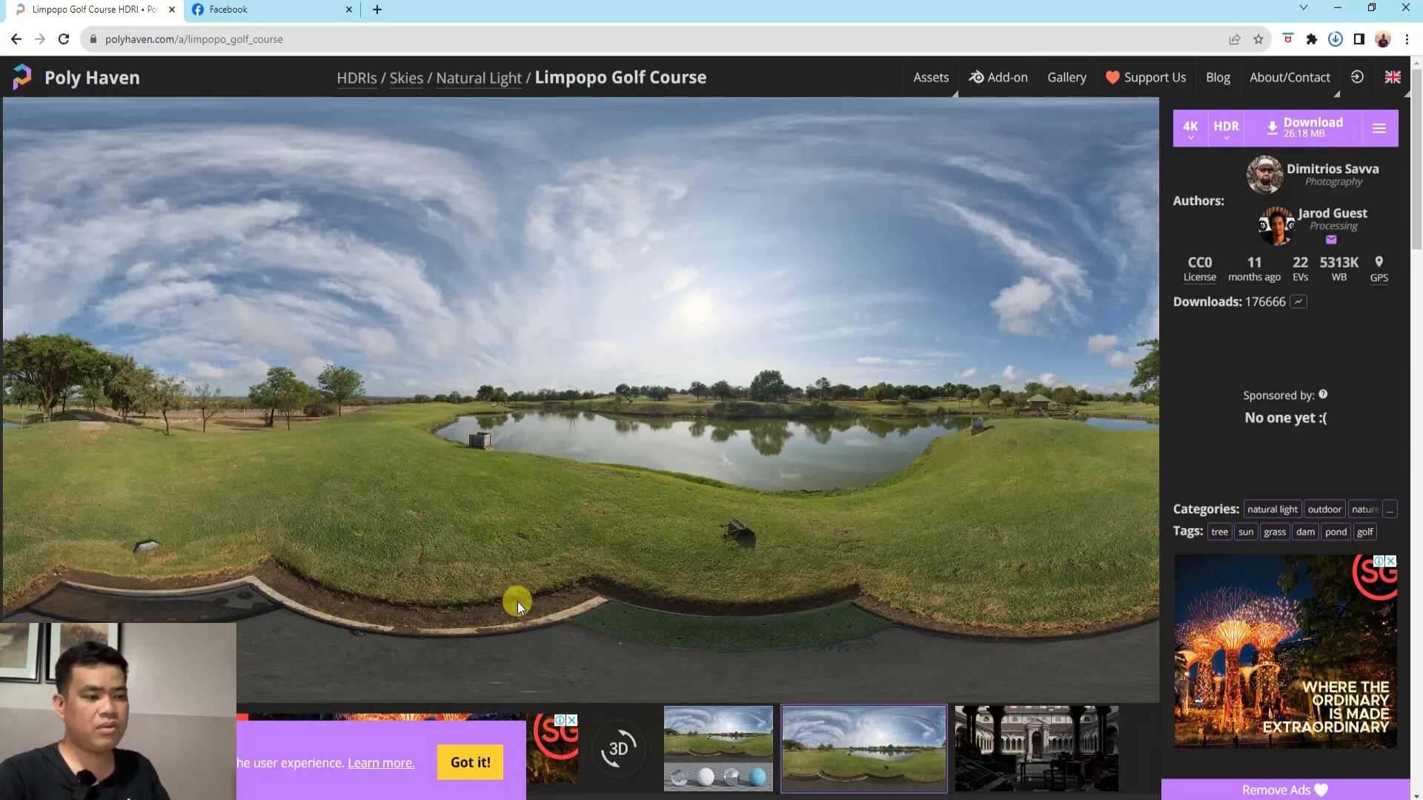
Switch back to the Enscape window and set the horizon source to Skybox
mouse_move(548, 792)
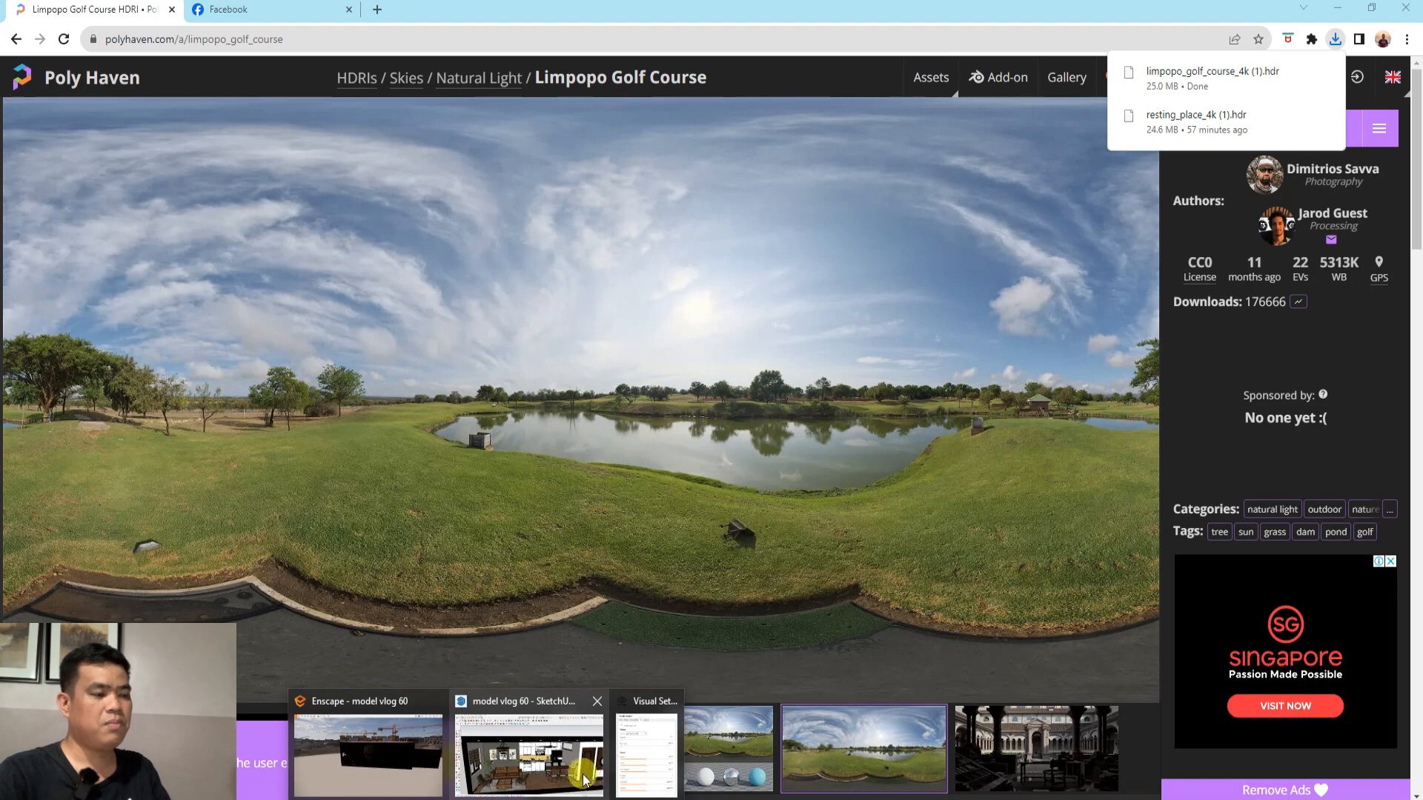
left_click(349, 756)
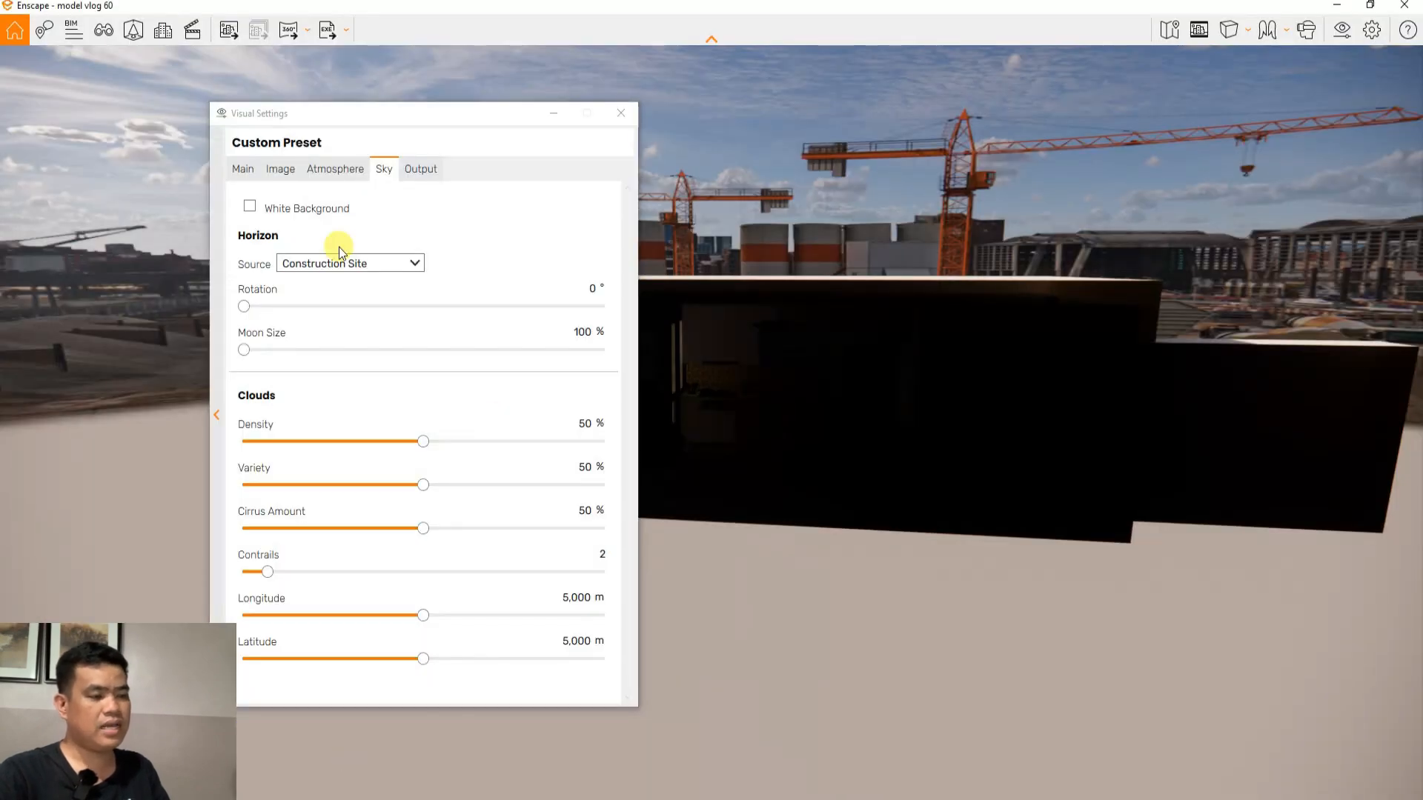
left_click_drag(374, 114, 436, 117)
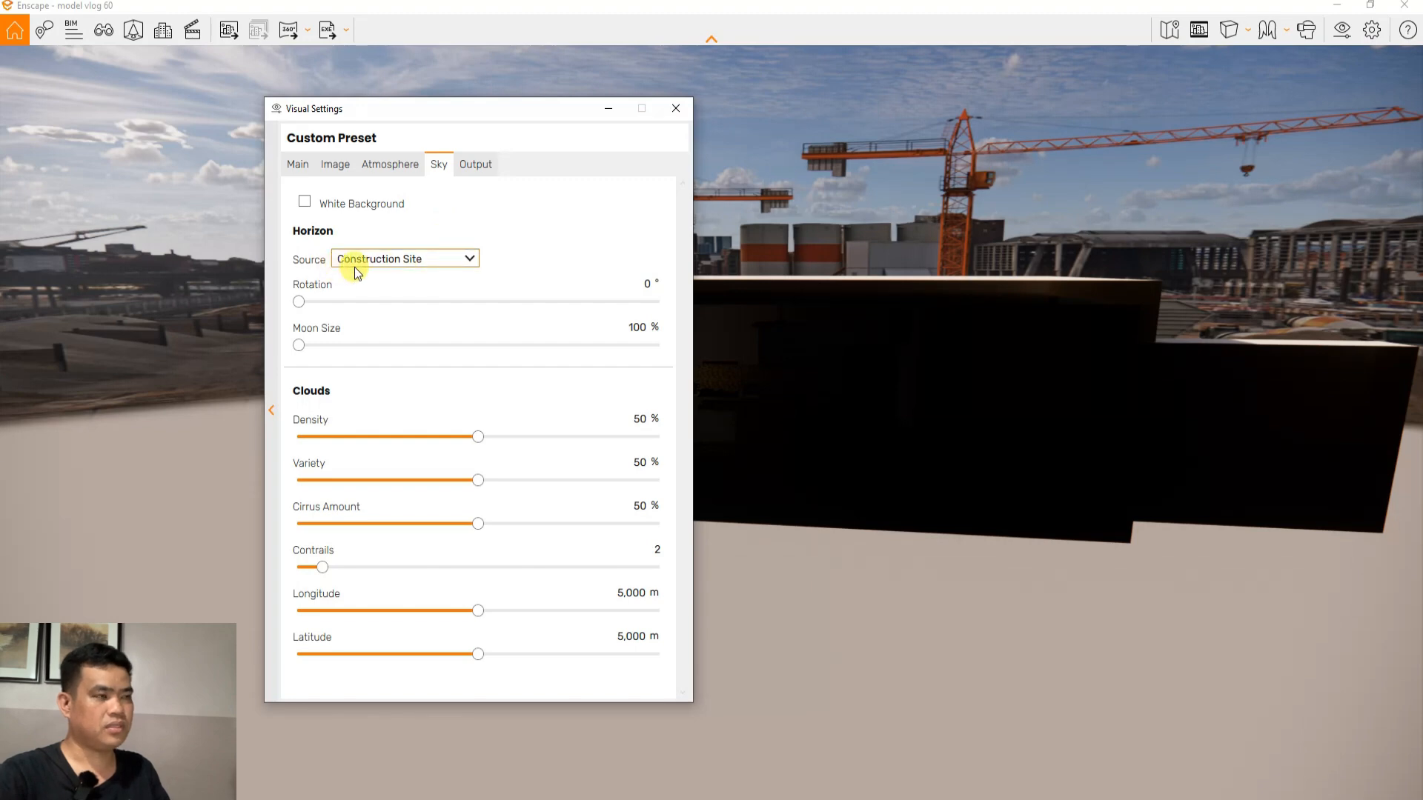
left_click(415, 260)
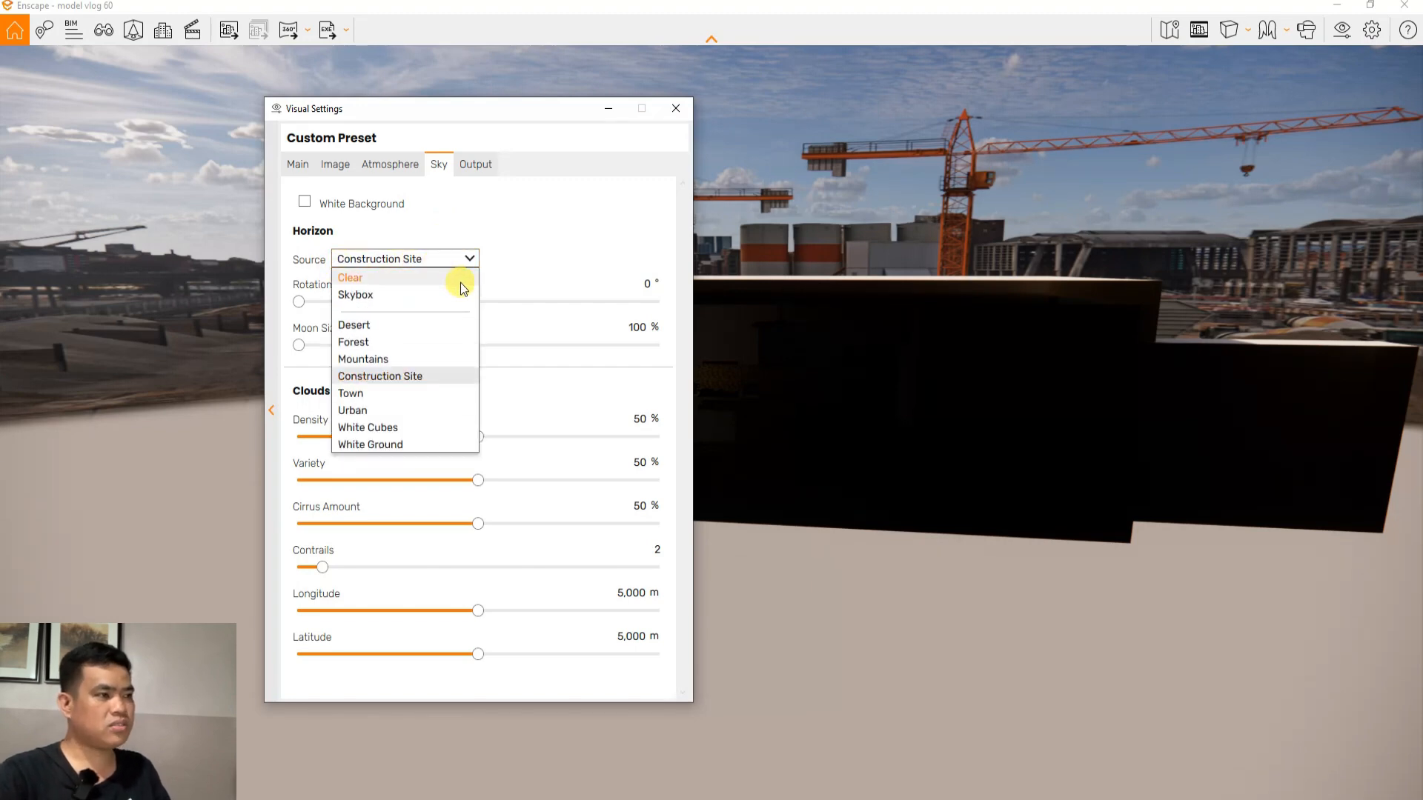
left_click(357, 297)
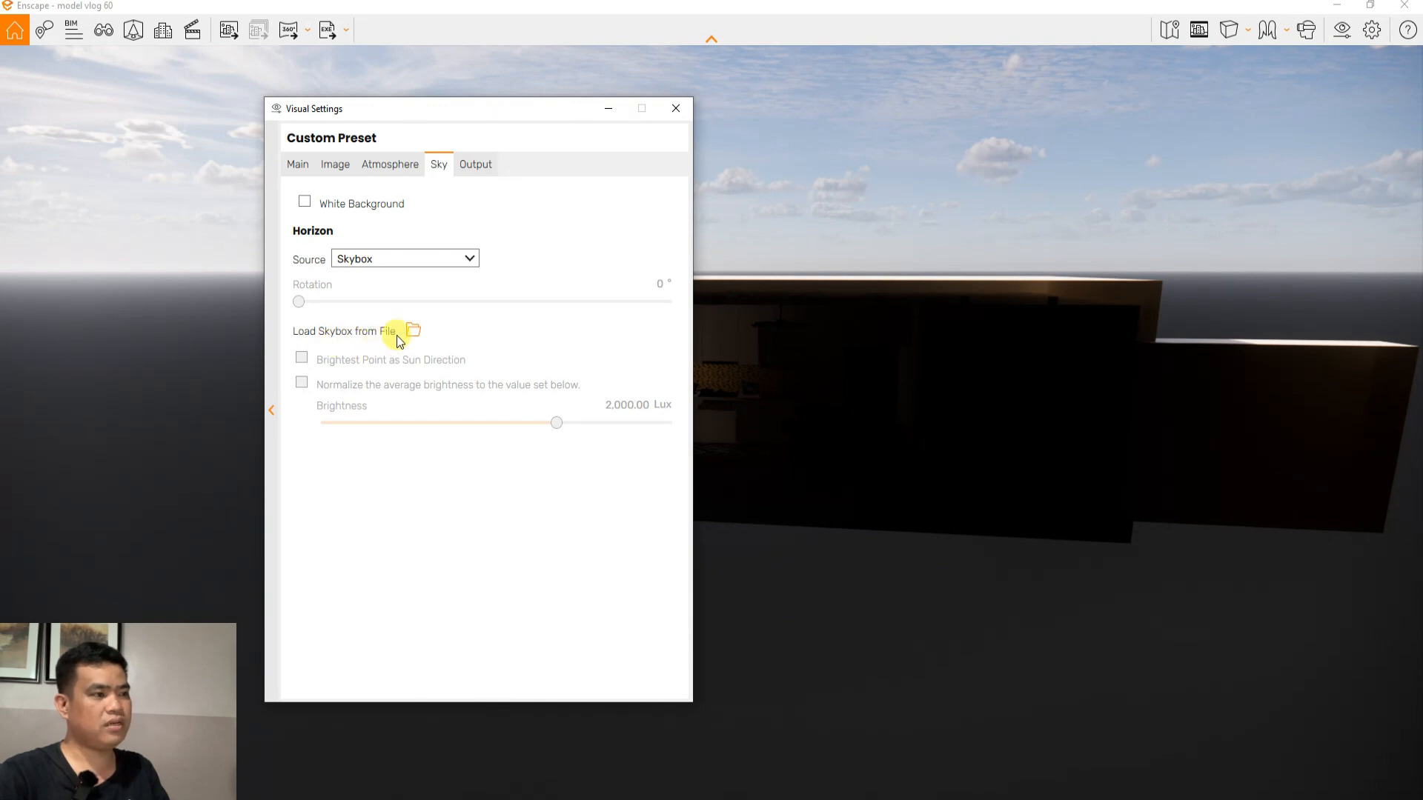
Load limpopo_golf_course_4k (1).hdr from the Downloads folder as the skybox
left_click(415, 331)
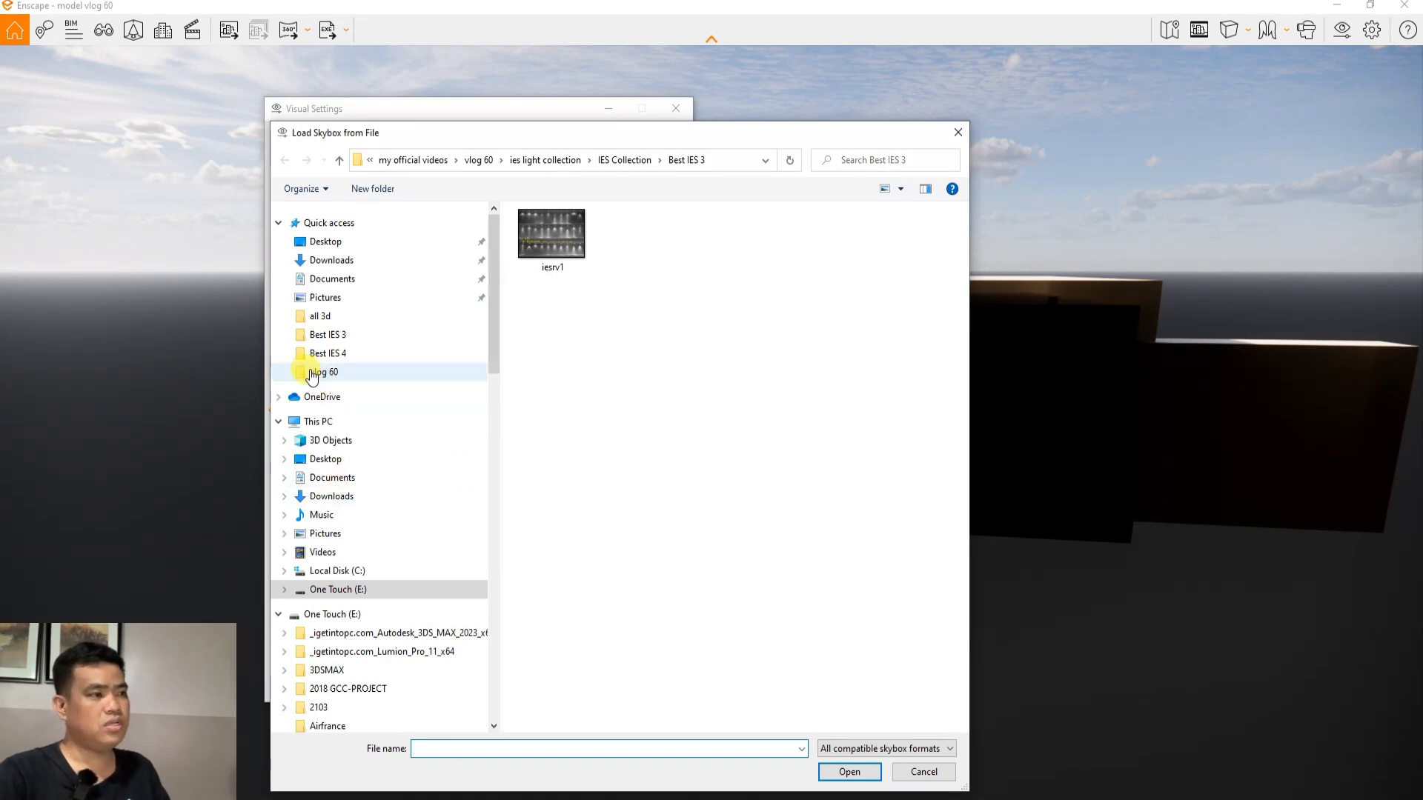
left_click(323, 264)
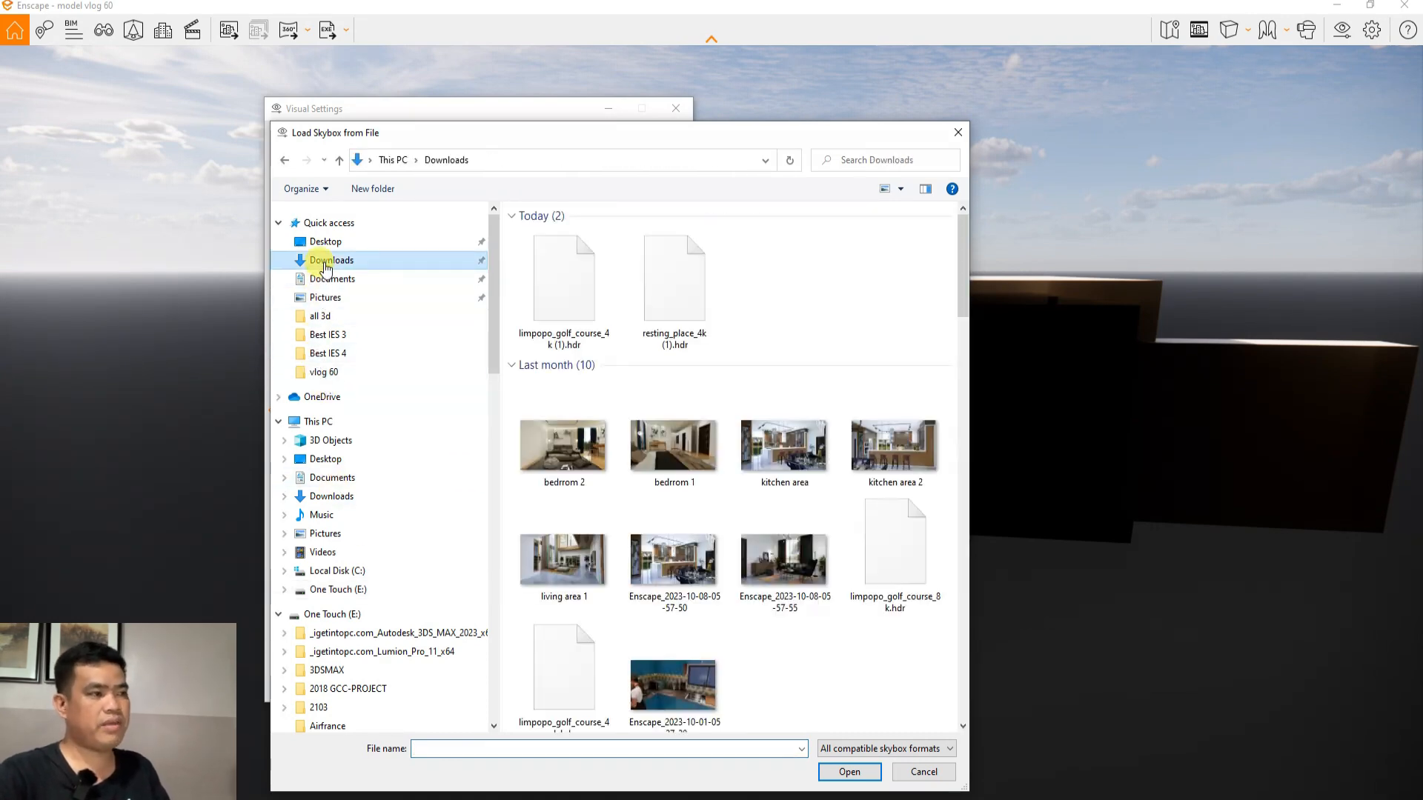
left_click(557, 278)
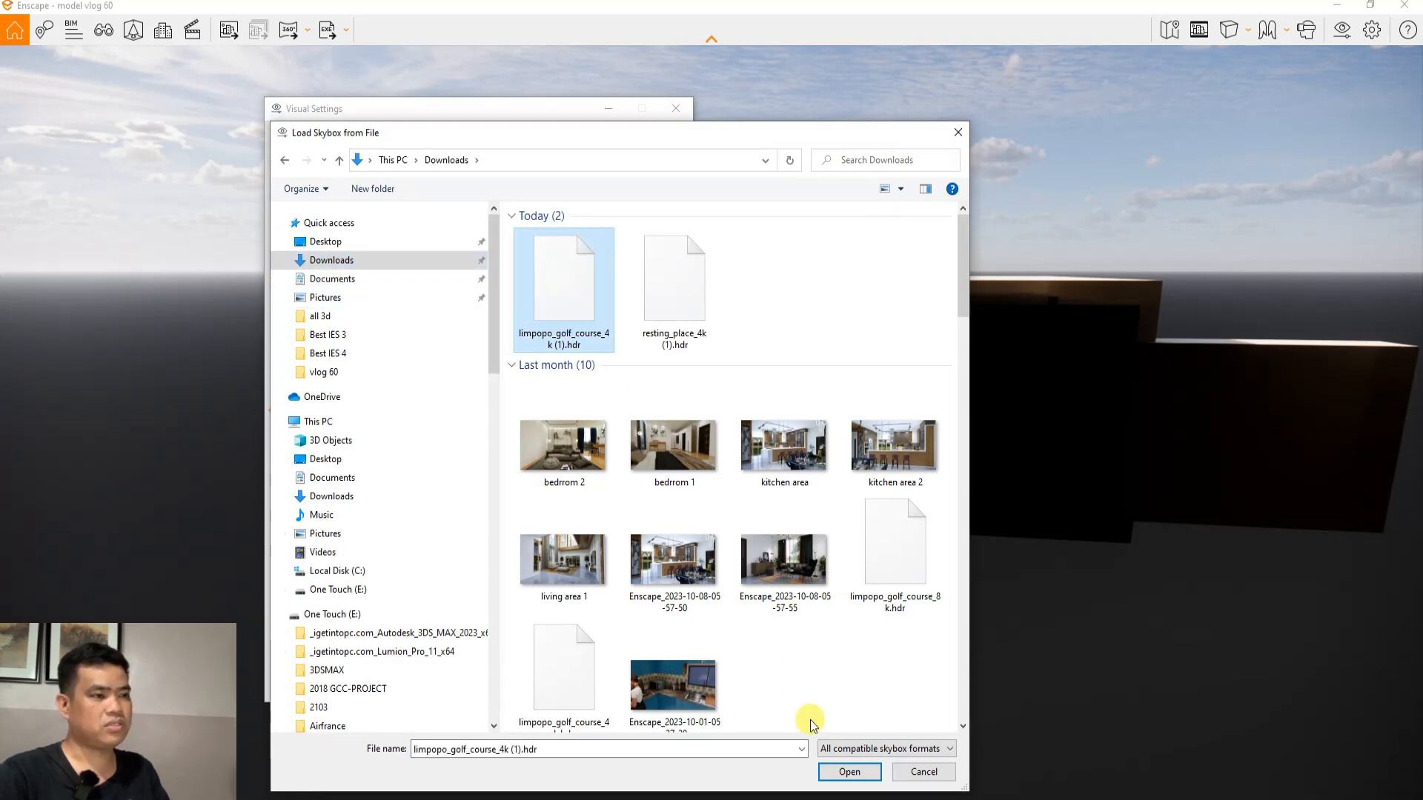
left_click(835, 775)
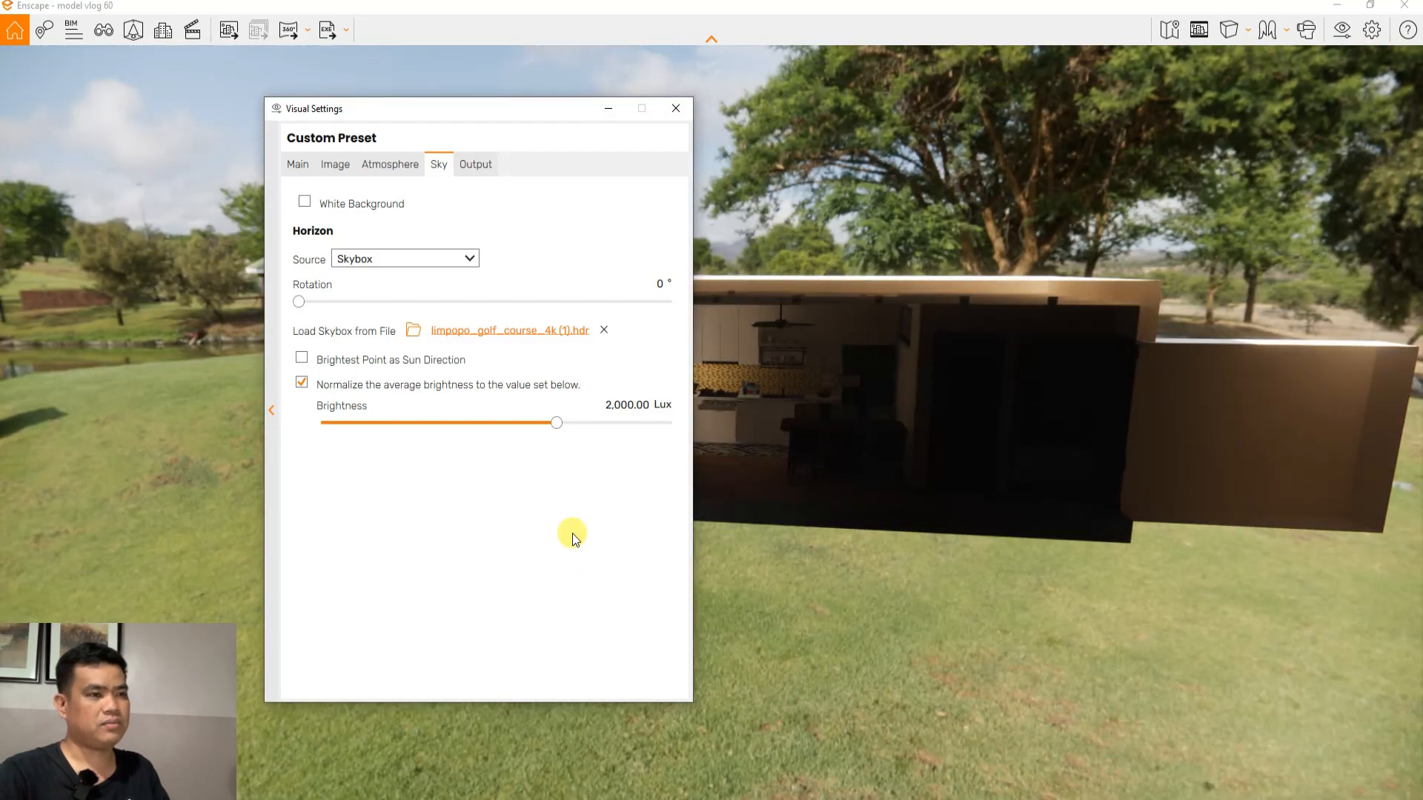
Move the visual settings window aside and examine the house's interior lighting under the loaded skybox
mouse_move(900, 612)
right_mouse_down()
mouse_move(822, 619)
mouse_move(1000, 612)
mouse_move(860, 604)
mouse_move(899, 610)
right_mouse_up()
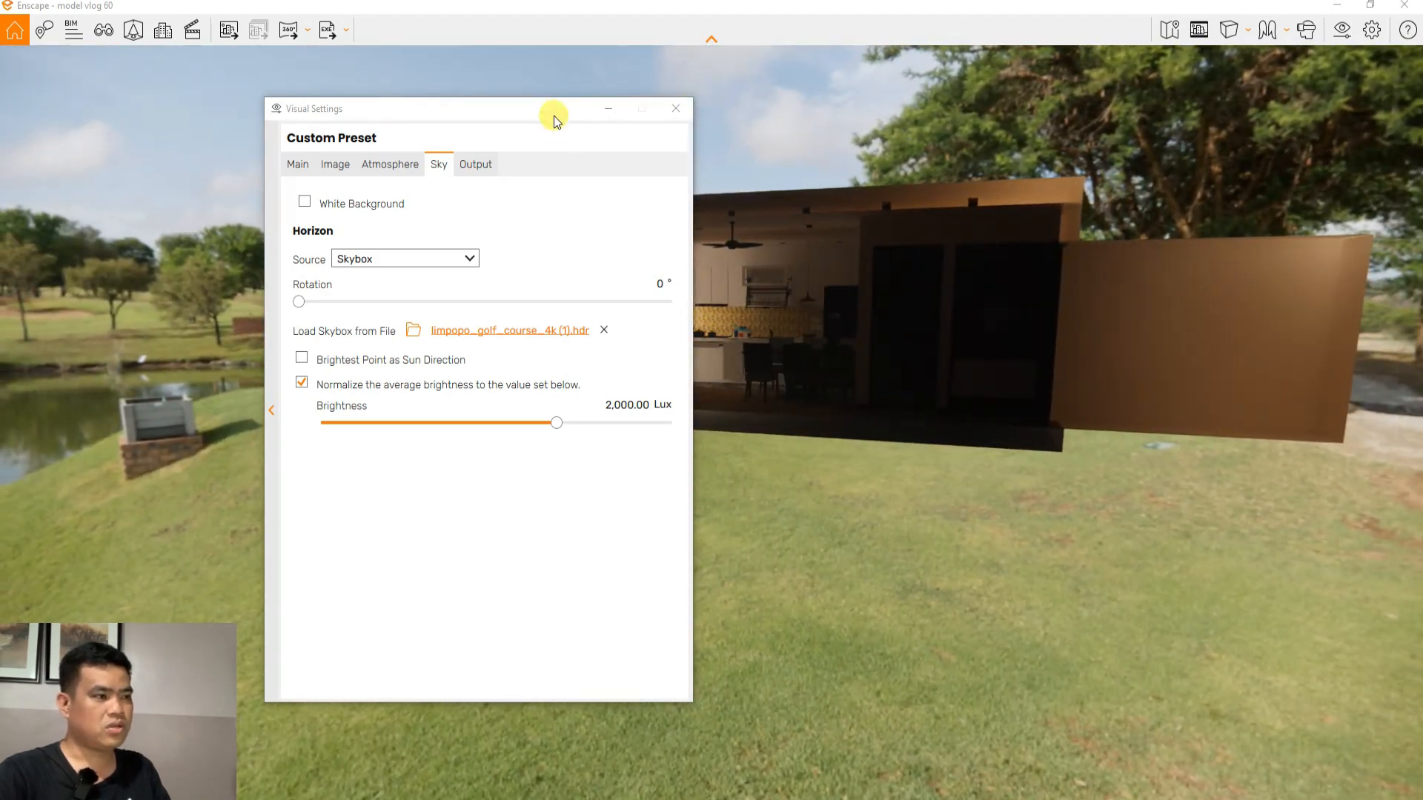
left_click_drag(553, 116, 407, 117)
scroll(702, 272, "up", 5)
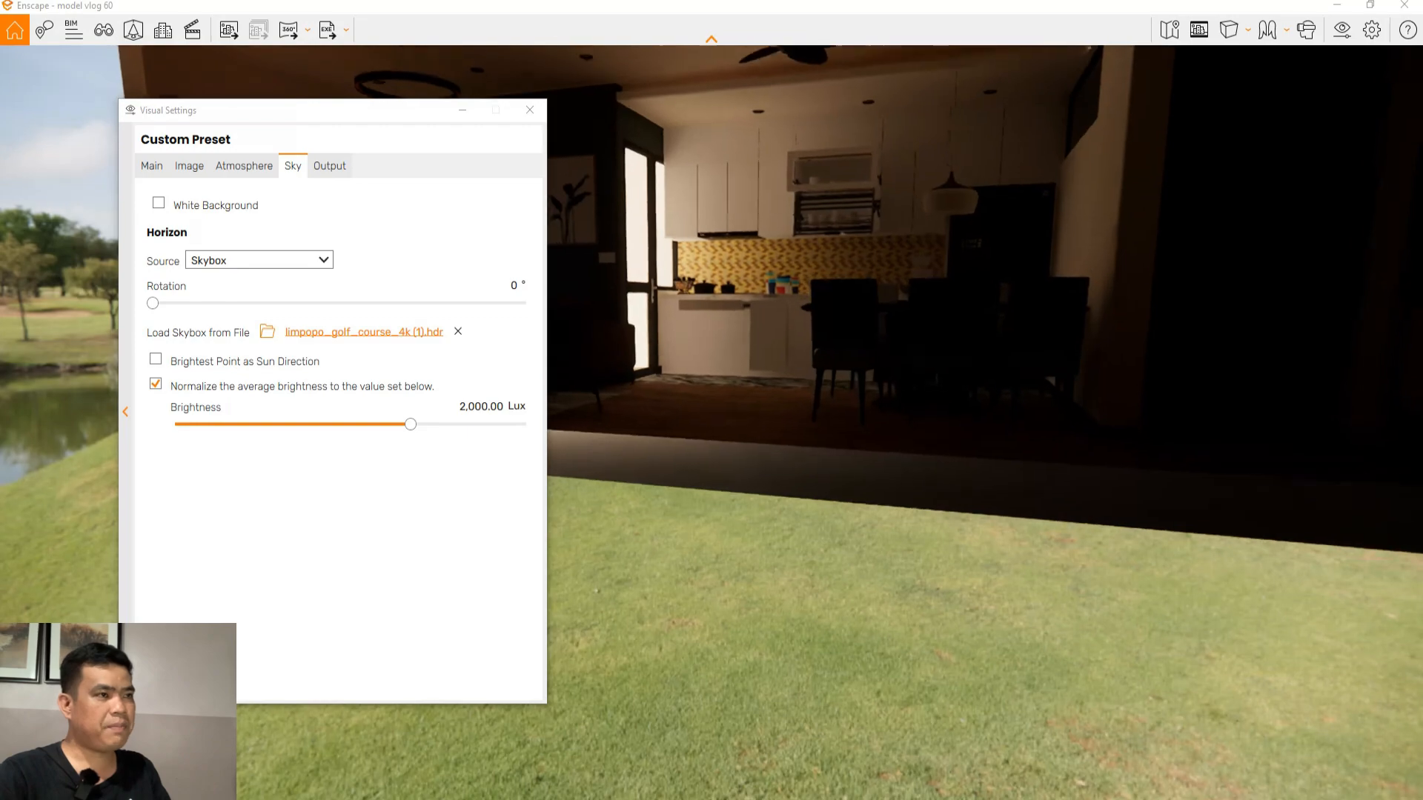
scroll(877, 560, "down", 5)
scroll(750, 299, "up", 5)
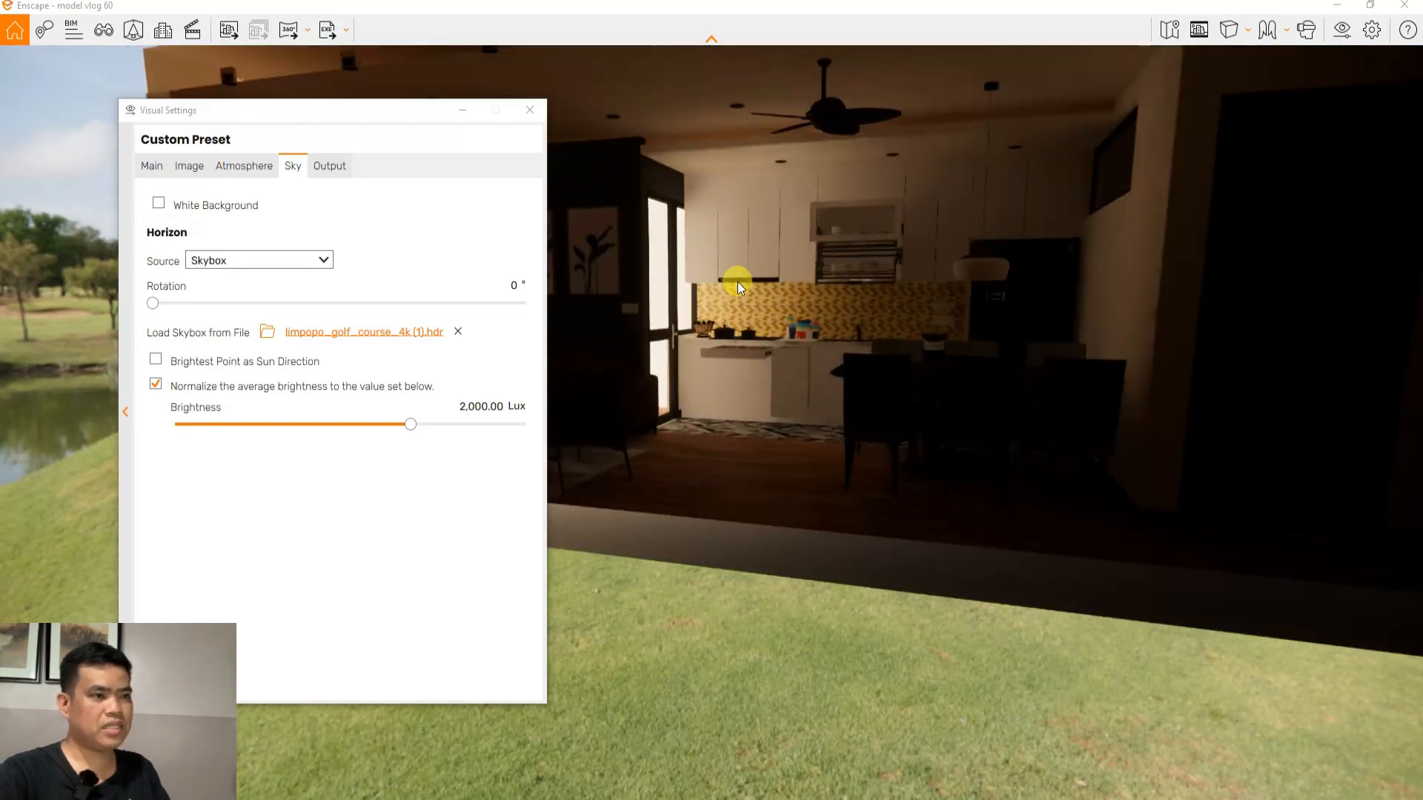
Enable Brightest Point as Sun Direction for the loaded skybox to cast sunlight into the living room
scroll(738, 283, "up", 5)
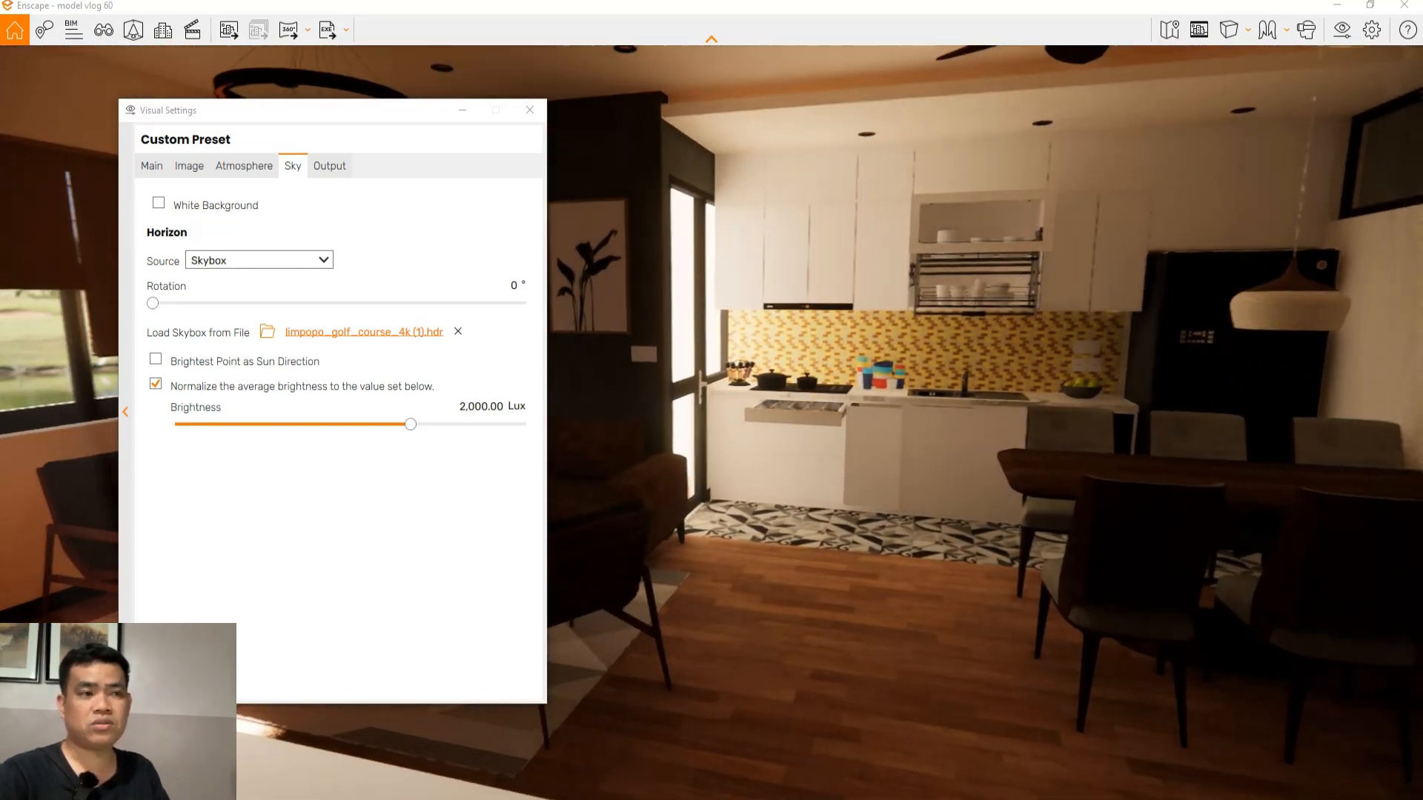
left_click_drag(738, 283, 705, 308)
scroll(704, 309, "up", 2)
left_click_drag(740, 374, 762, 394)
left_click_drag(295, 111, 436, 120)
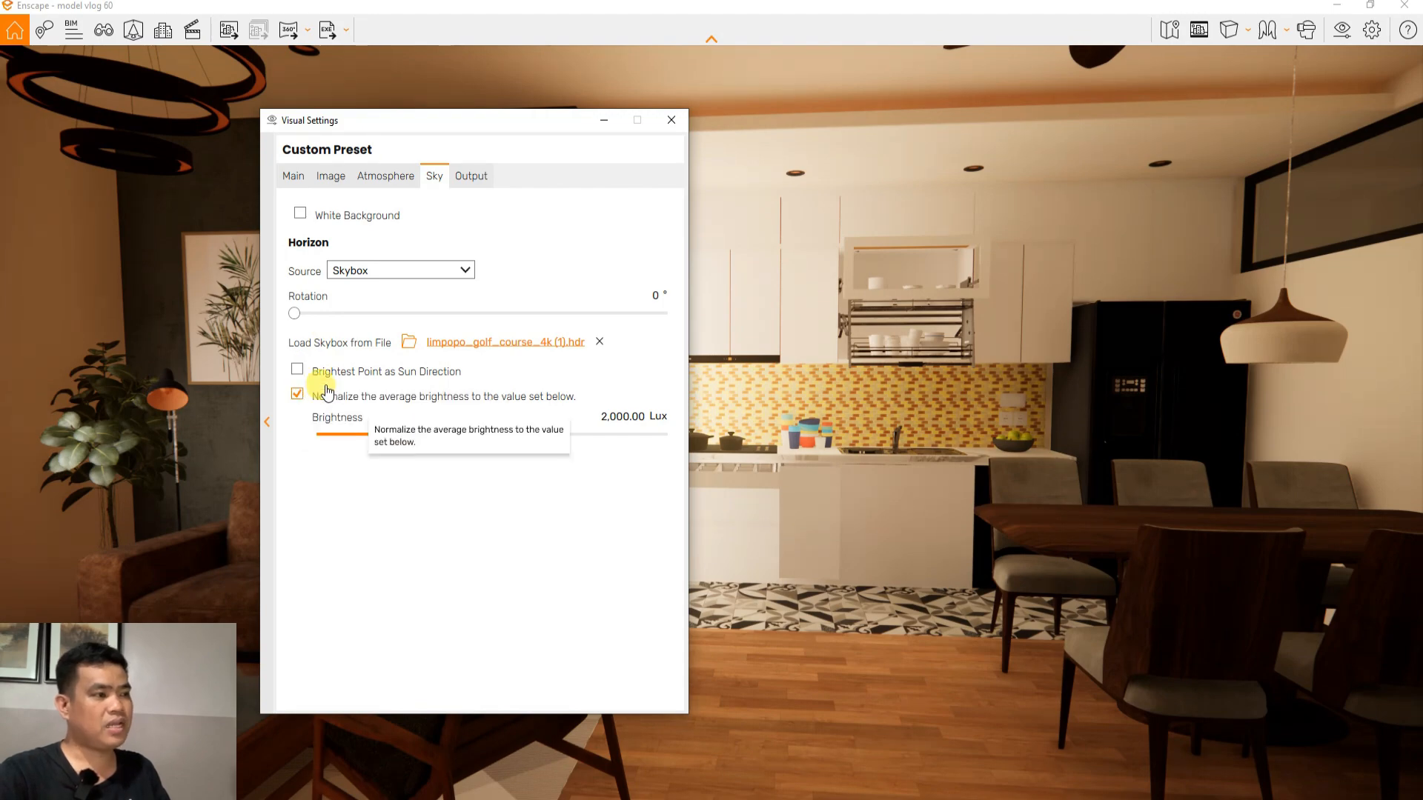
left_click(297, 370)
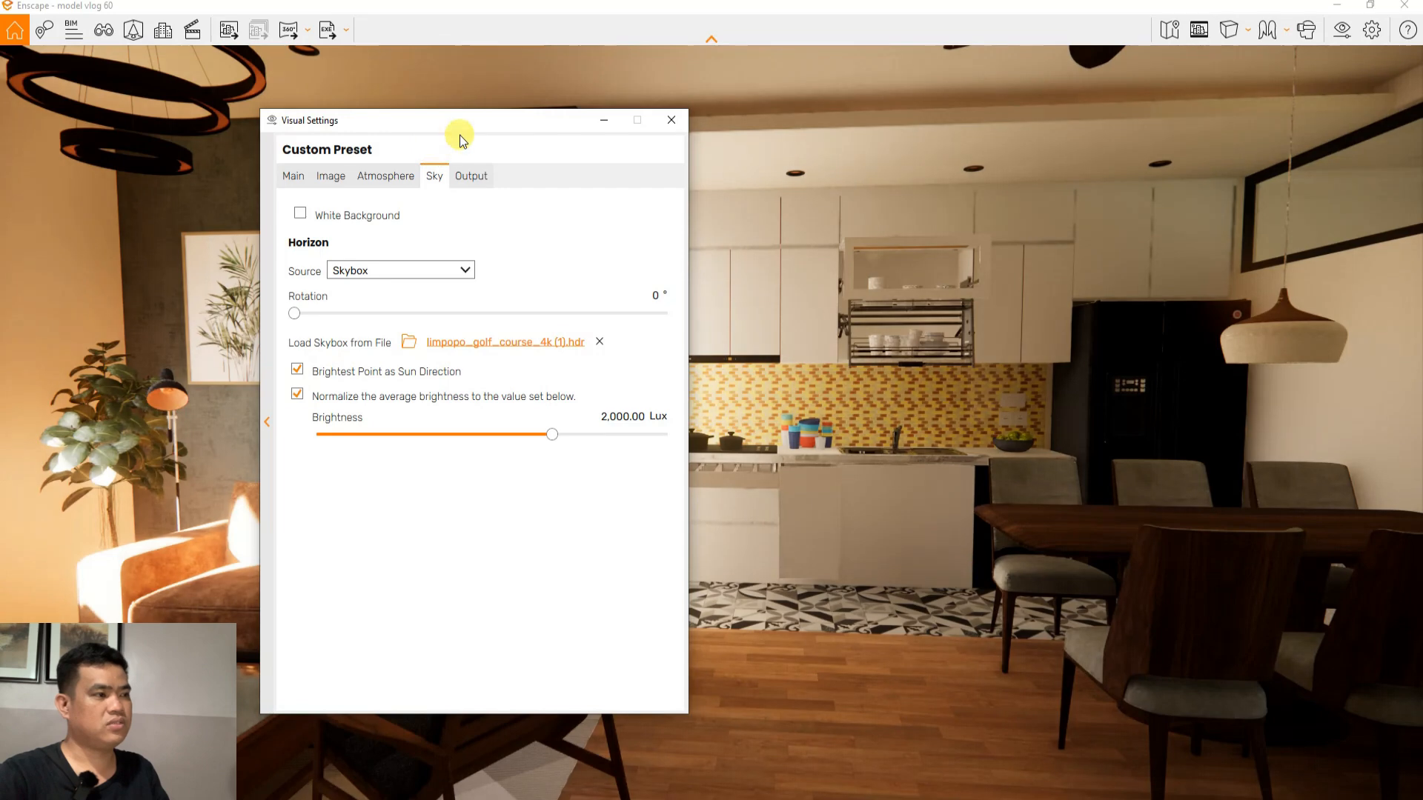
left_click_drag(472, 128, 650, 129)
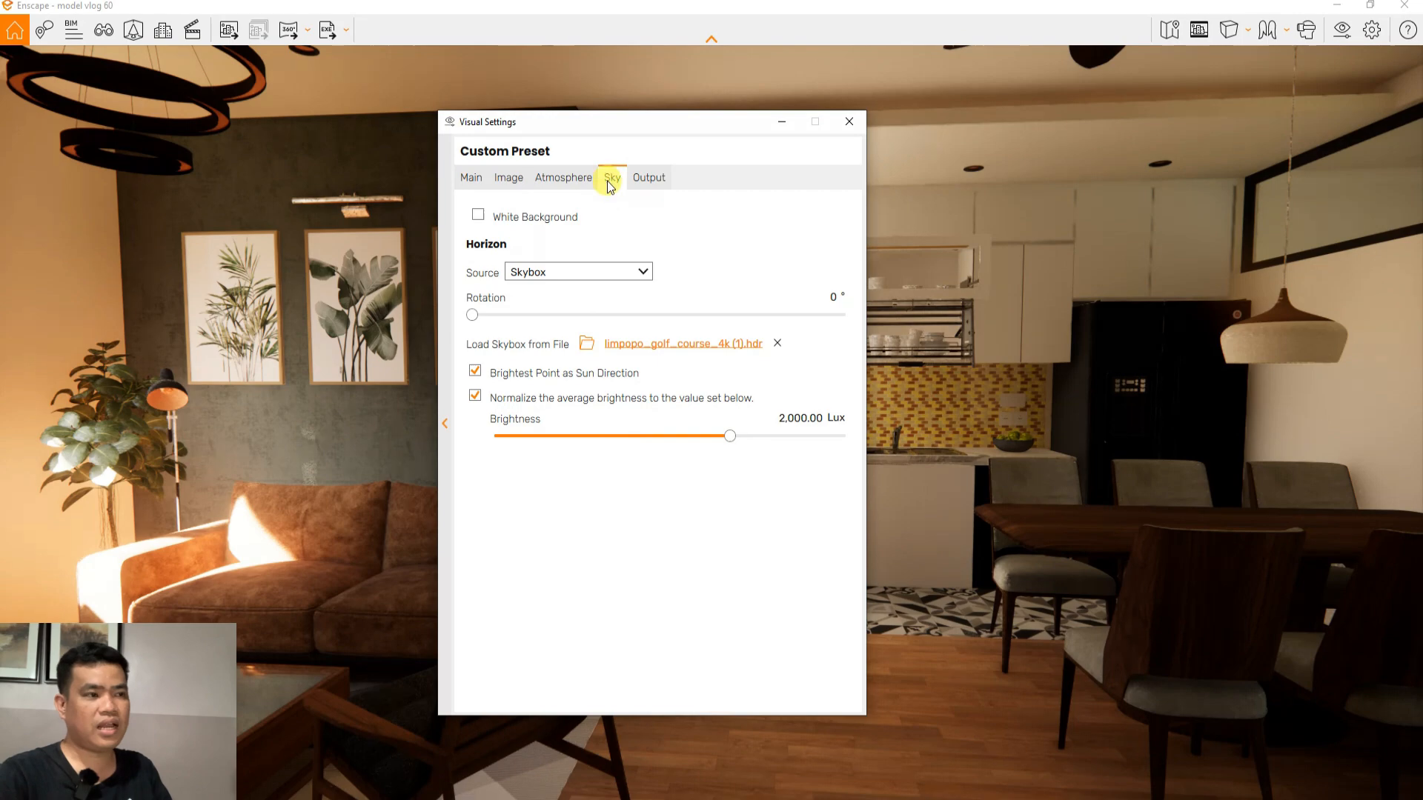
left_click_drag(612, 130, 663, 132)
Set the skybox rotation to 21° to change the direction of the sunlight entering the living room
left_click_drag(467, 562, 413, 534)
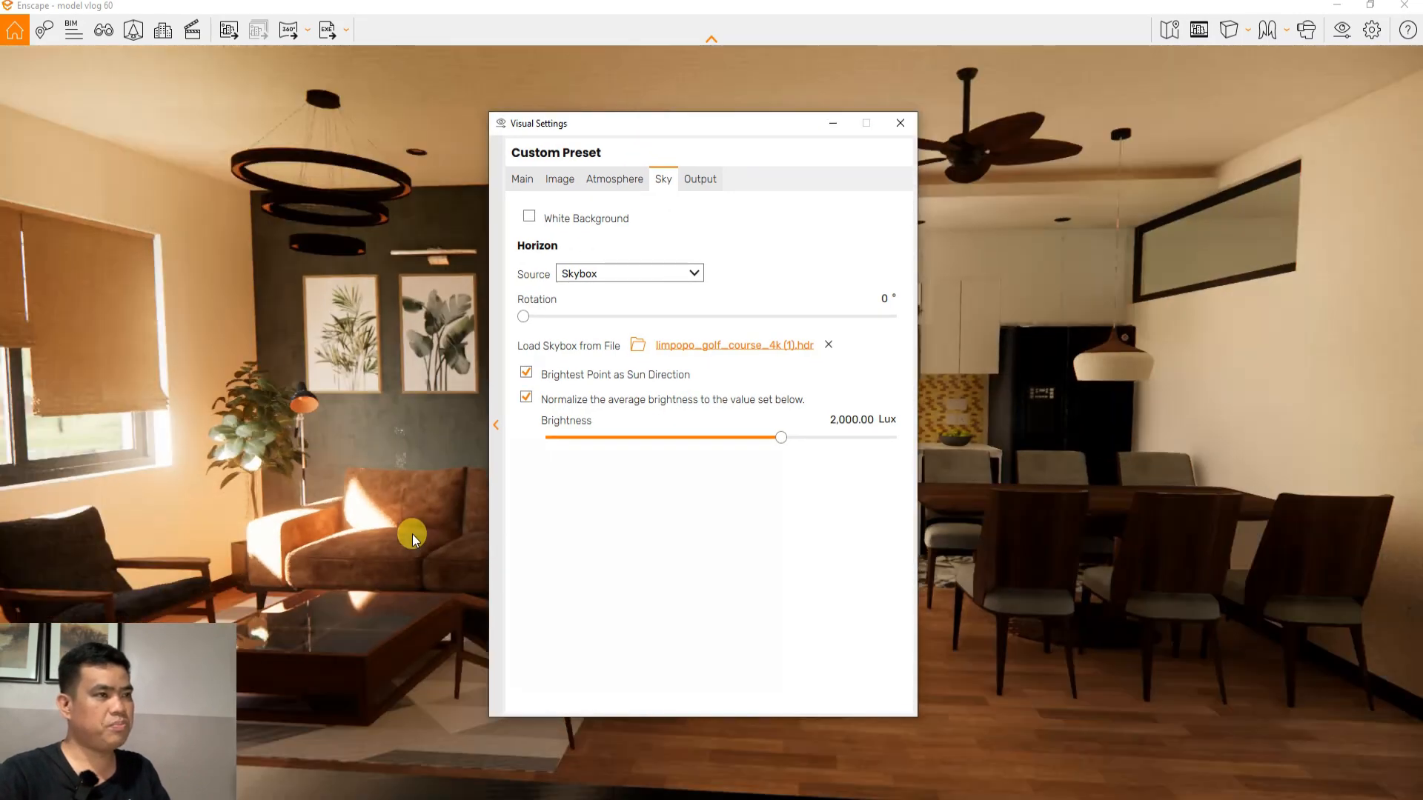
left_click_drag(335, 488, 598, 358)
left_click_drag(525, 318, 545, 368)
left_click_drag(684, 133, 342, 81)
left_click_drag(741, 589, 767, 590)
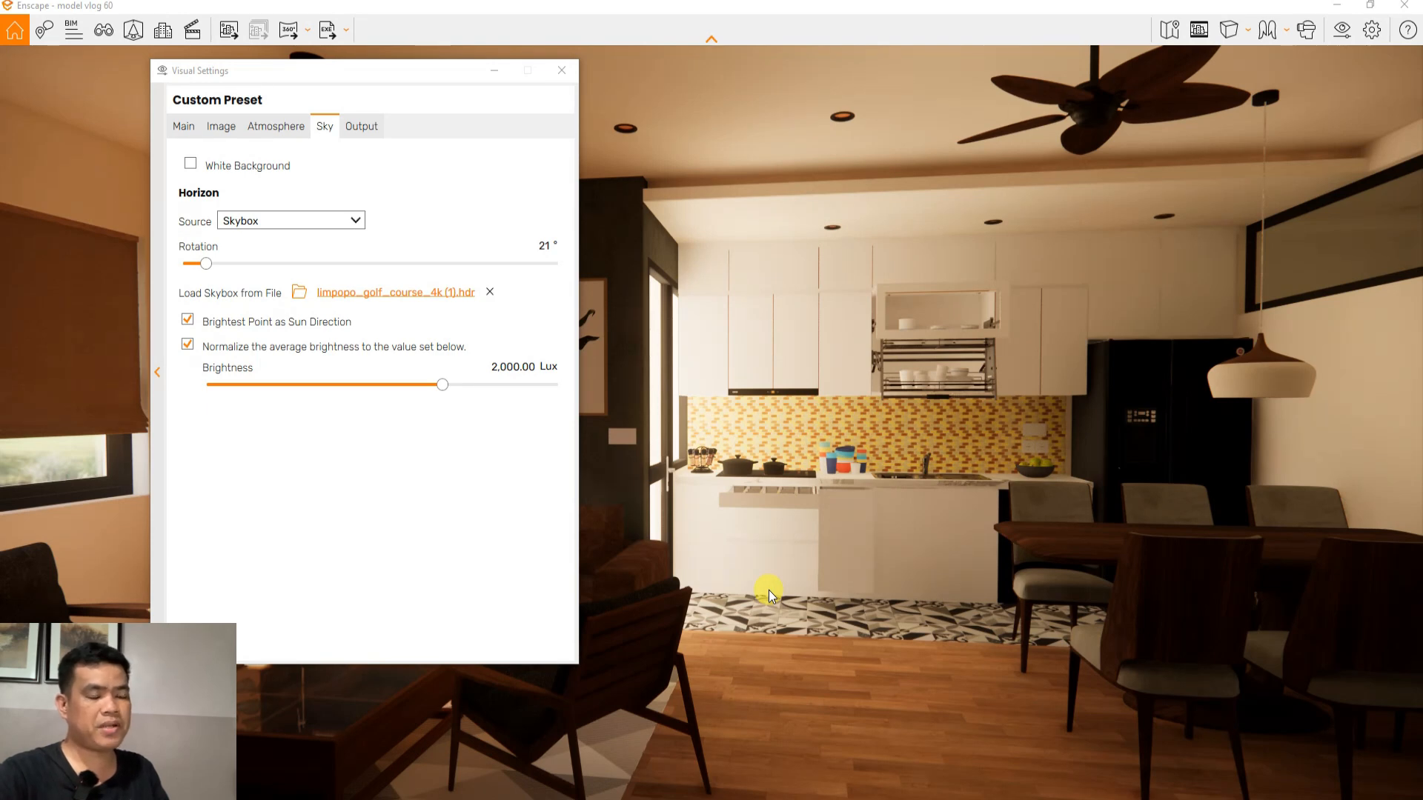
Lower the atmosphere's sun brightness to 3% and check the lighting across the living room and kitchen
left_click_drag(295, 83, 527, 152)
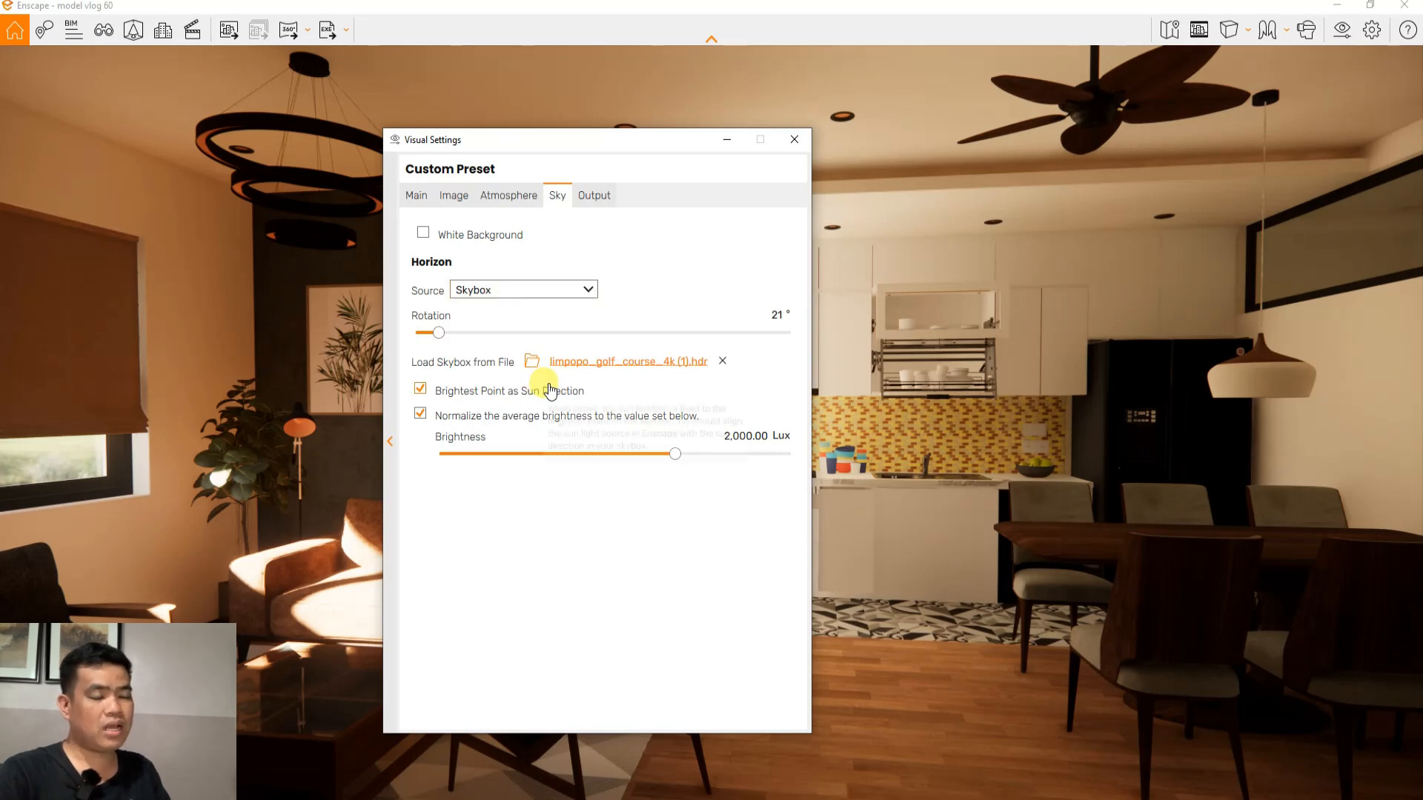
mouse_move(554, 386)
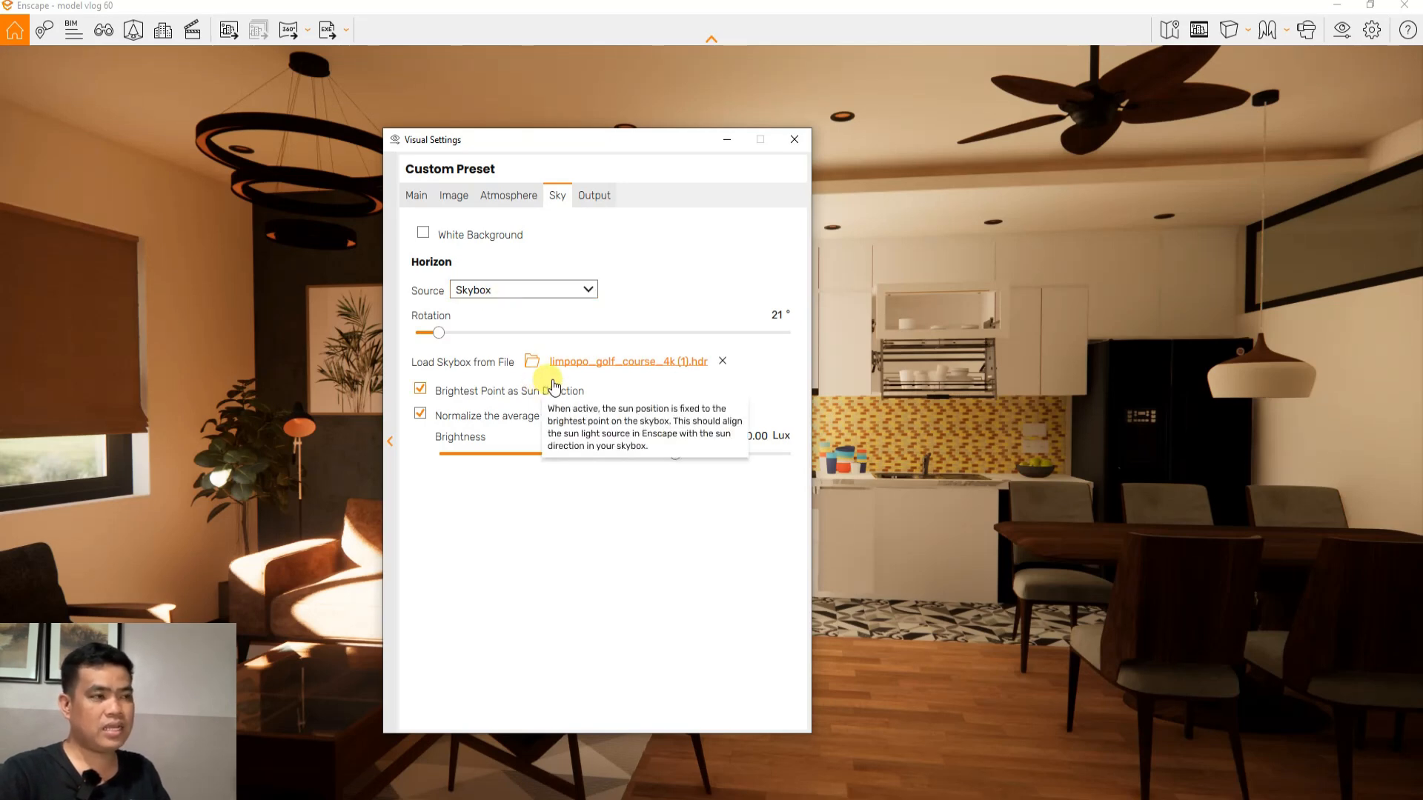
left_click(494, 197)
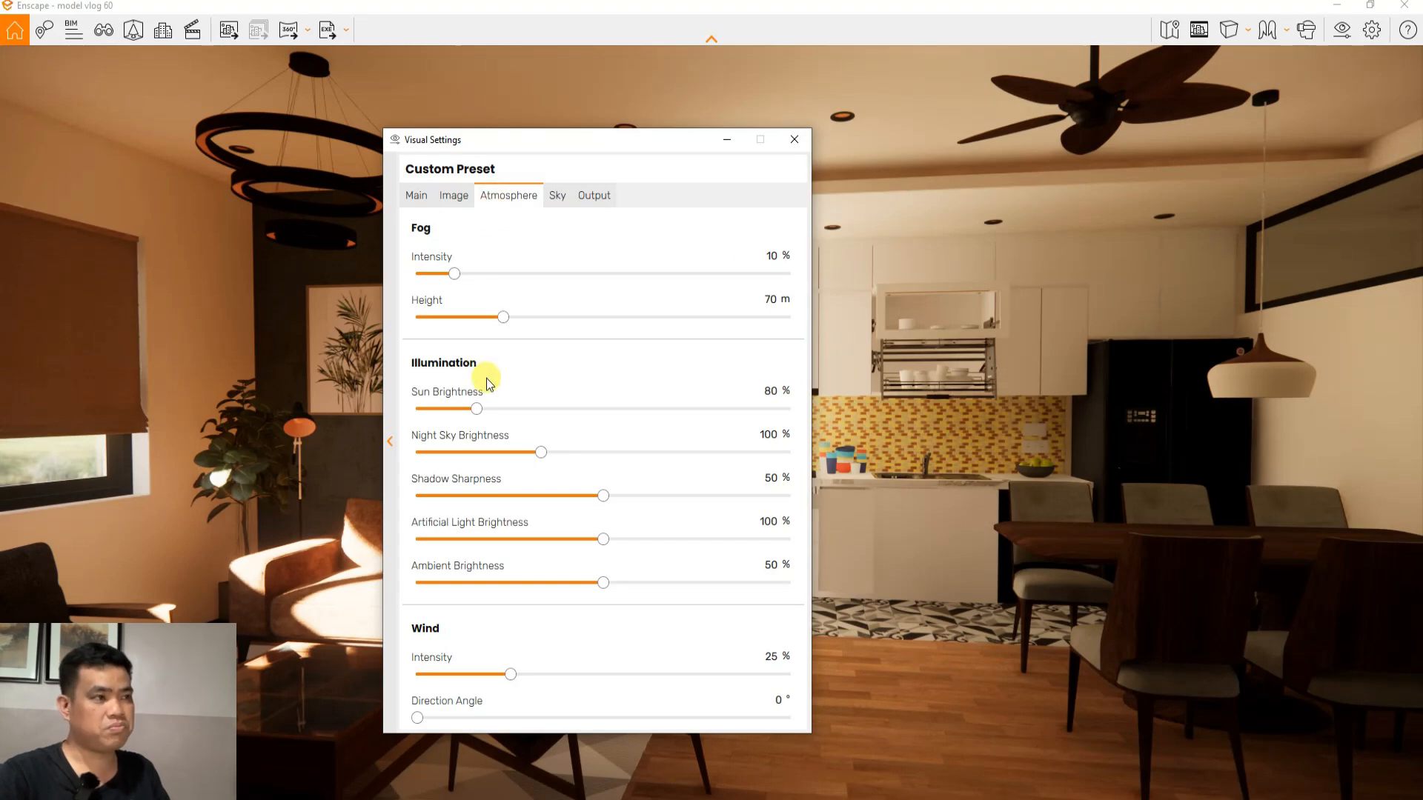
mouse_move(469, 413)
left_click_drag(475, 412, 421, 416)
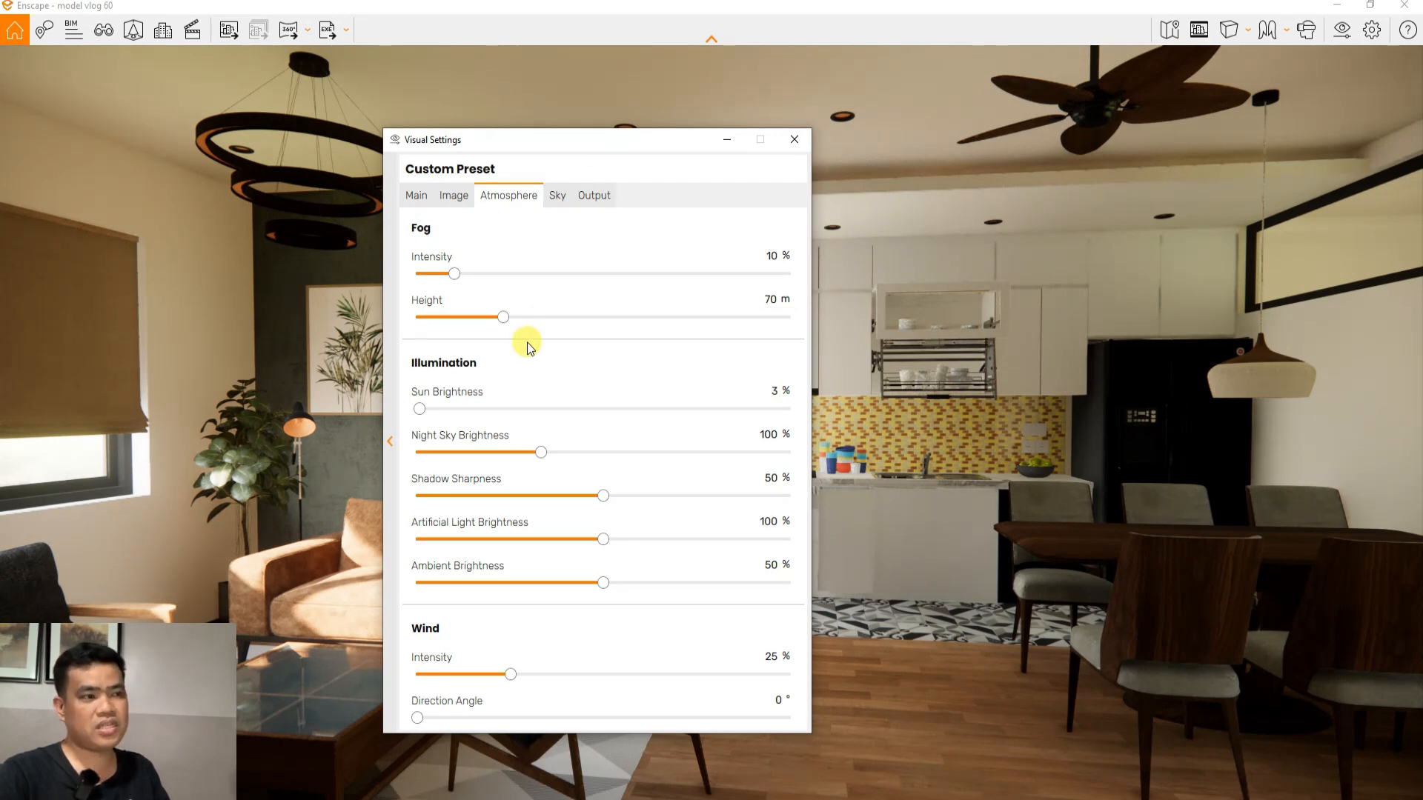
left_click_drag(582, 141, 622, 700)
mouse_move(660, 553)
left_mouse_down()
mouse_move(904, 576)
mouse_move(646, 571)
left_mouse_up()
left_click_drag(784, 513, 607, 512)
scroll(782, 512, "down", 5)
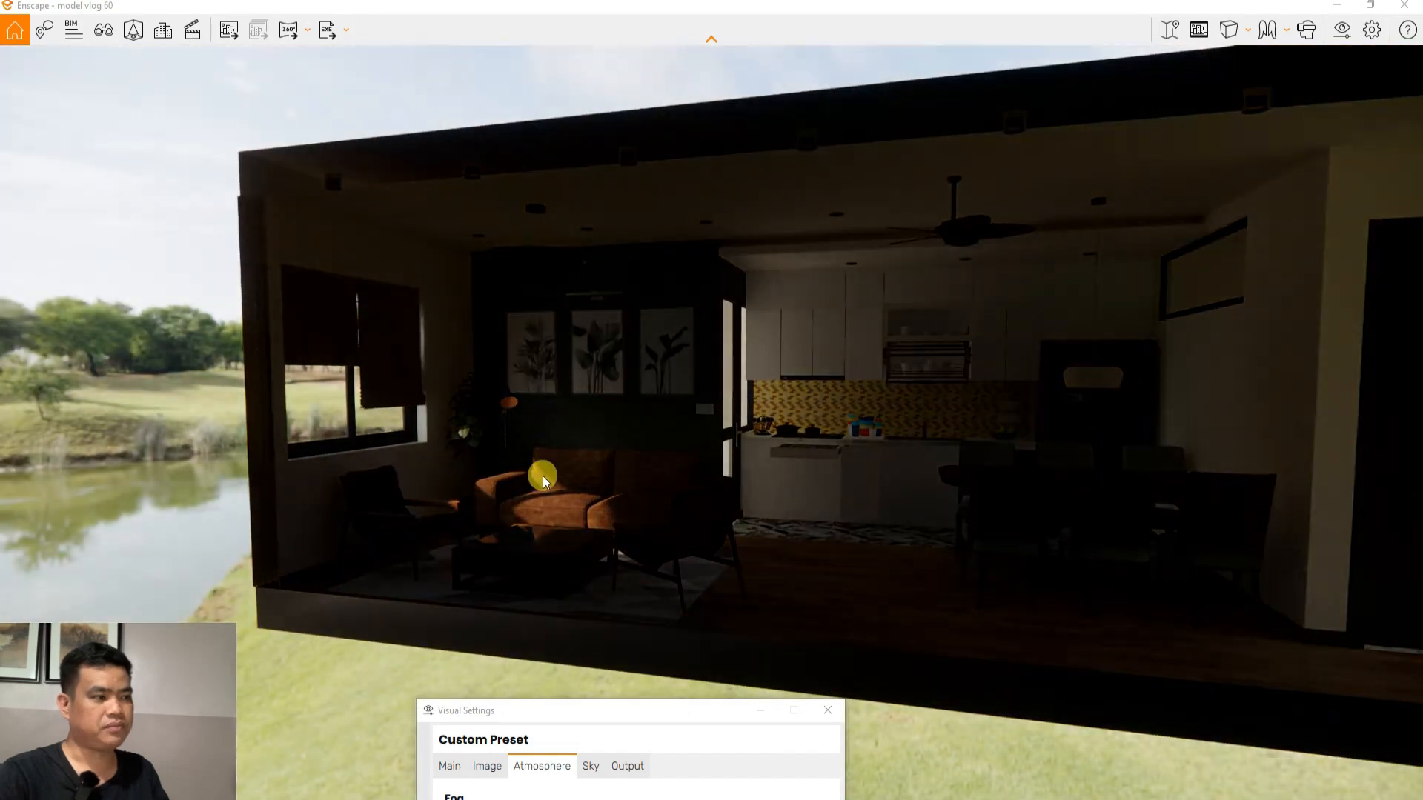
scroll(781, 514, "up", 5)
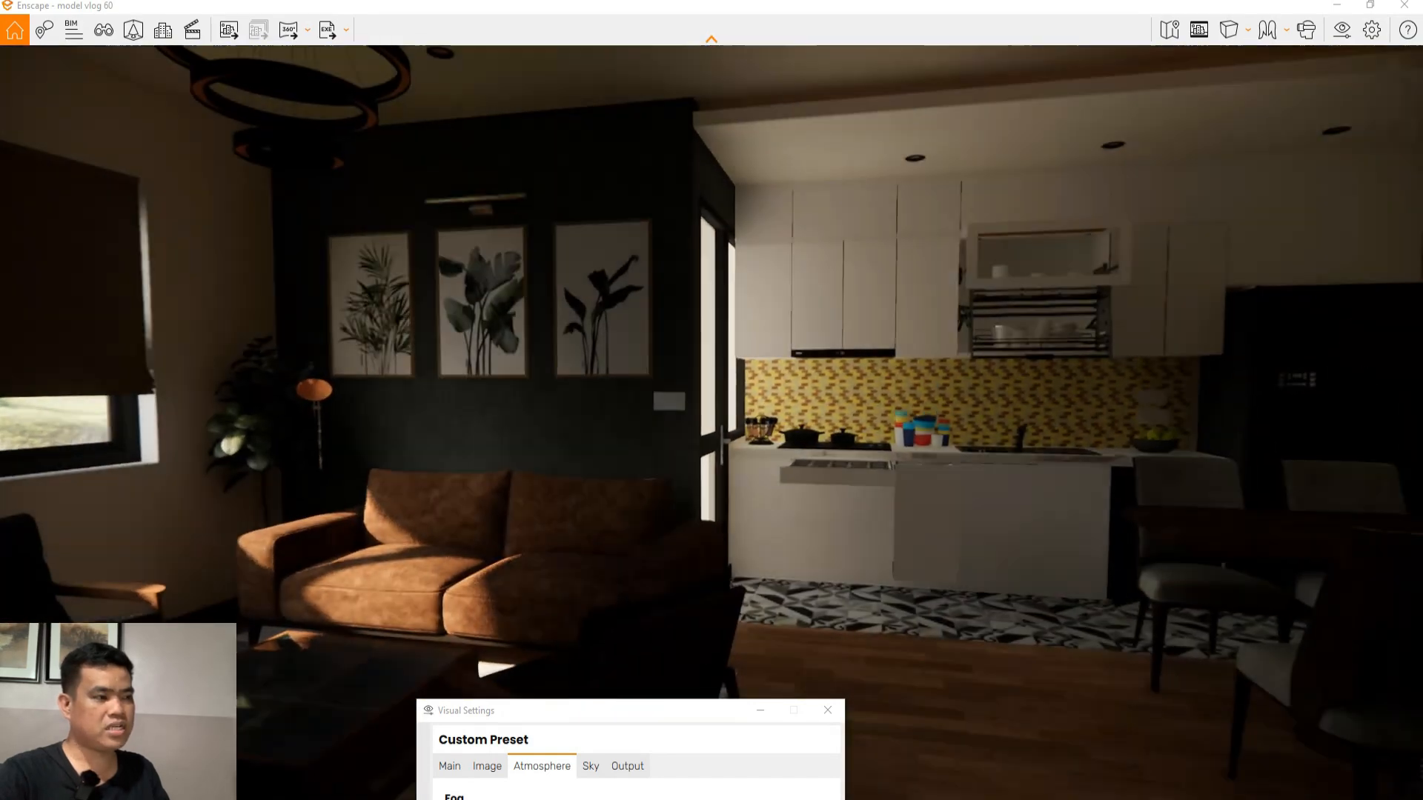
left_click_drag(787, 535, 941, 543)
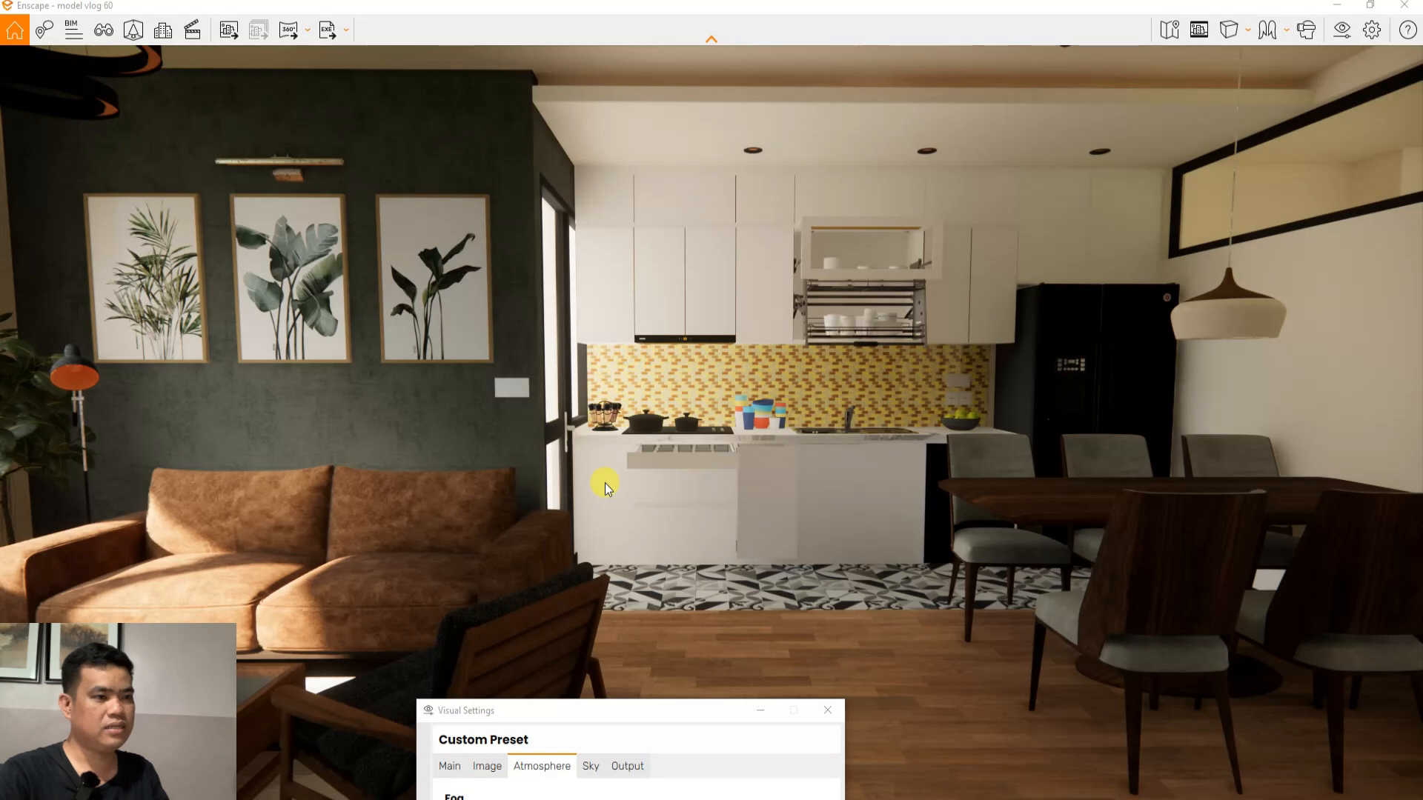
Set the image color temperature to 8,214 K
left_click_drag(597, 714, 608, 120)
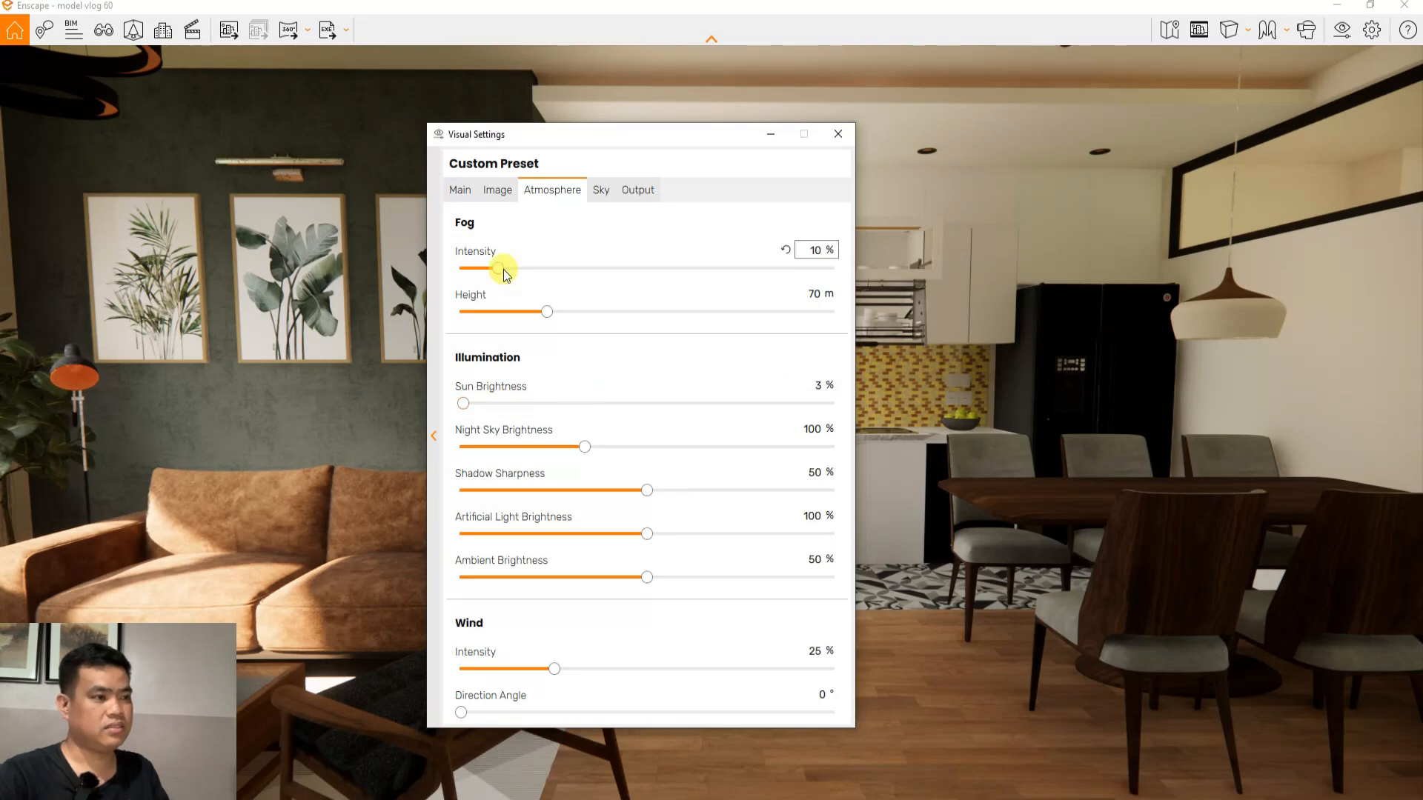
left_click(497, 192)
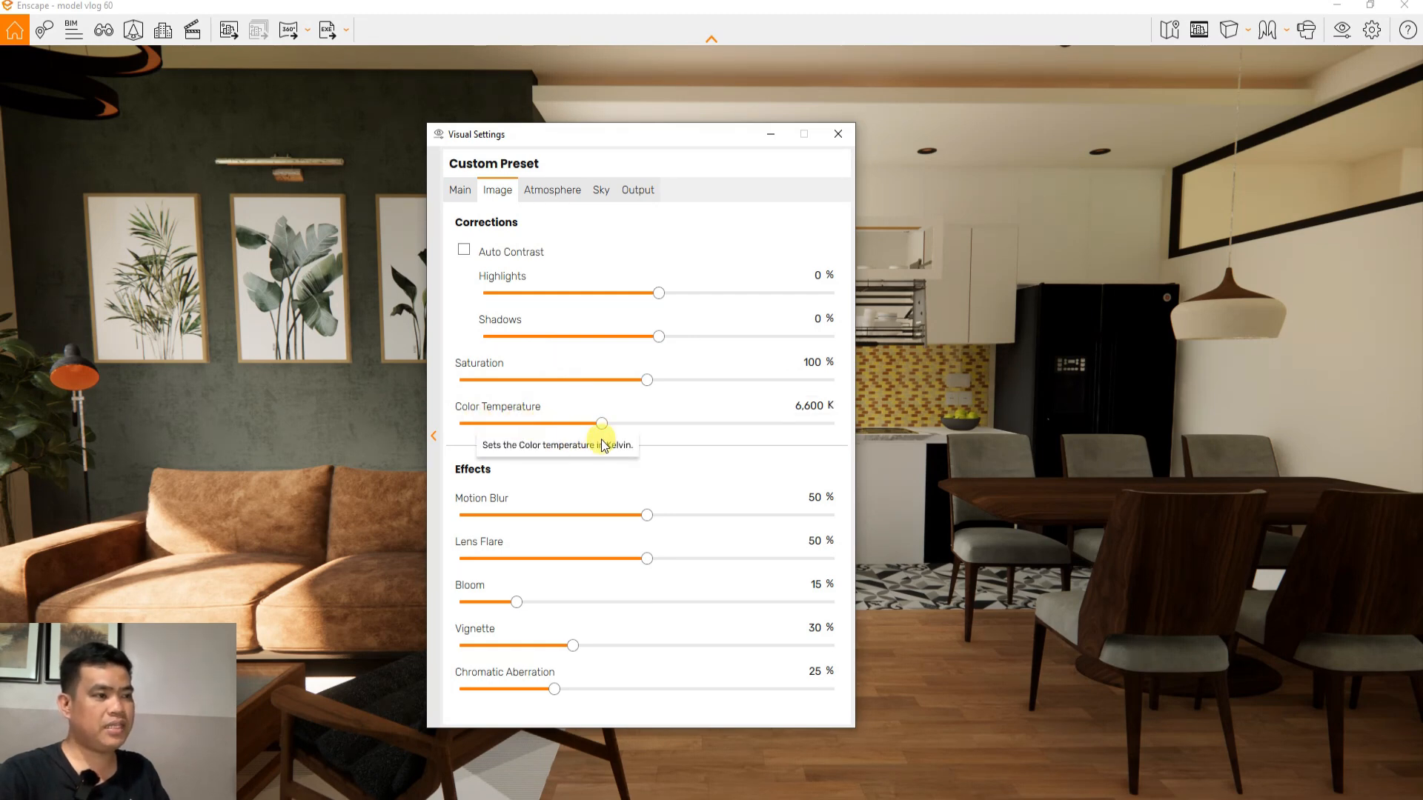
left_click_drag(601, 429, 643, 429)
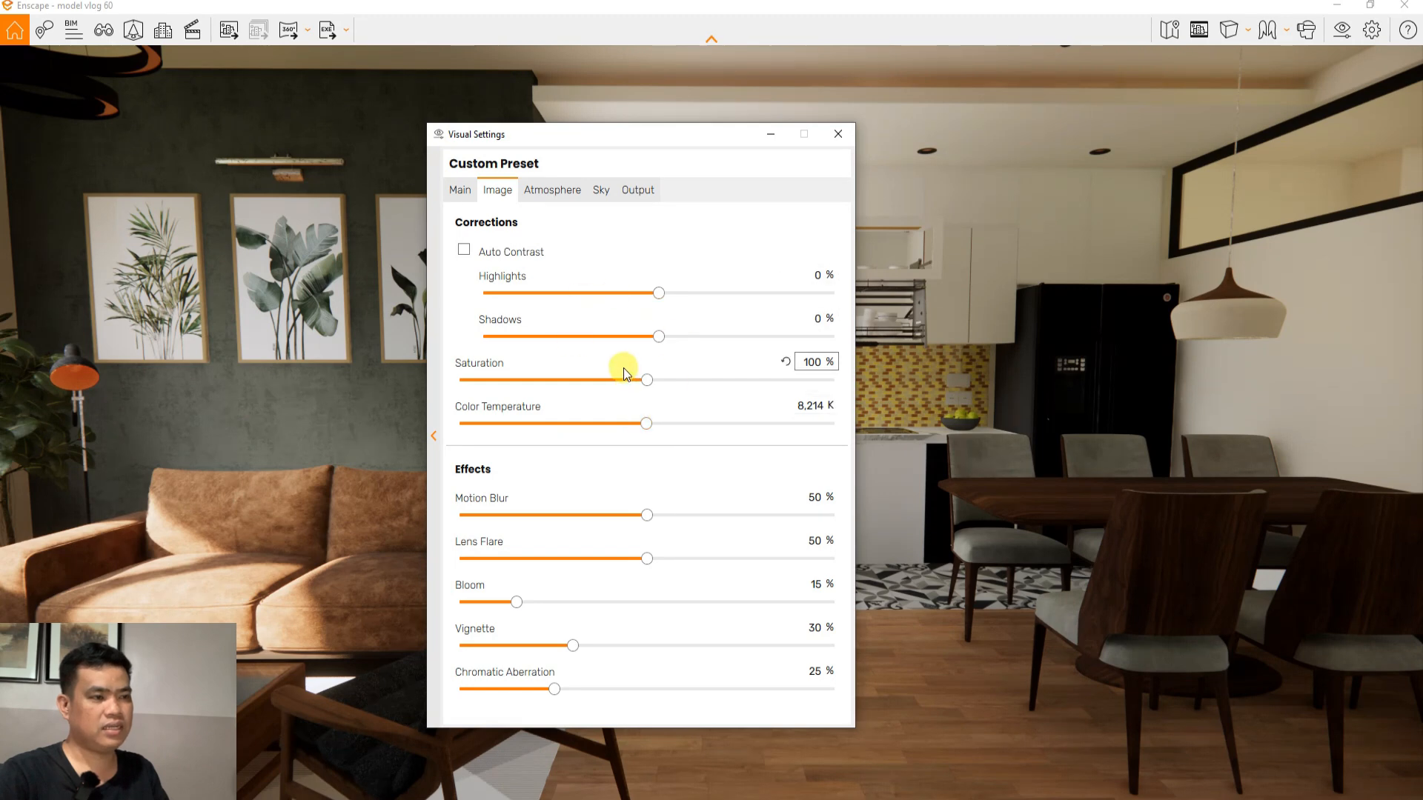
Turn off the camera's auto exposure, set the exposure to 64% and close the visual settings
left_click(461, 191)
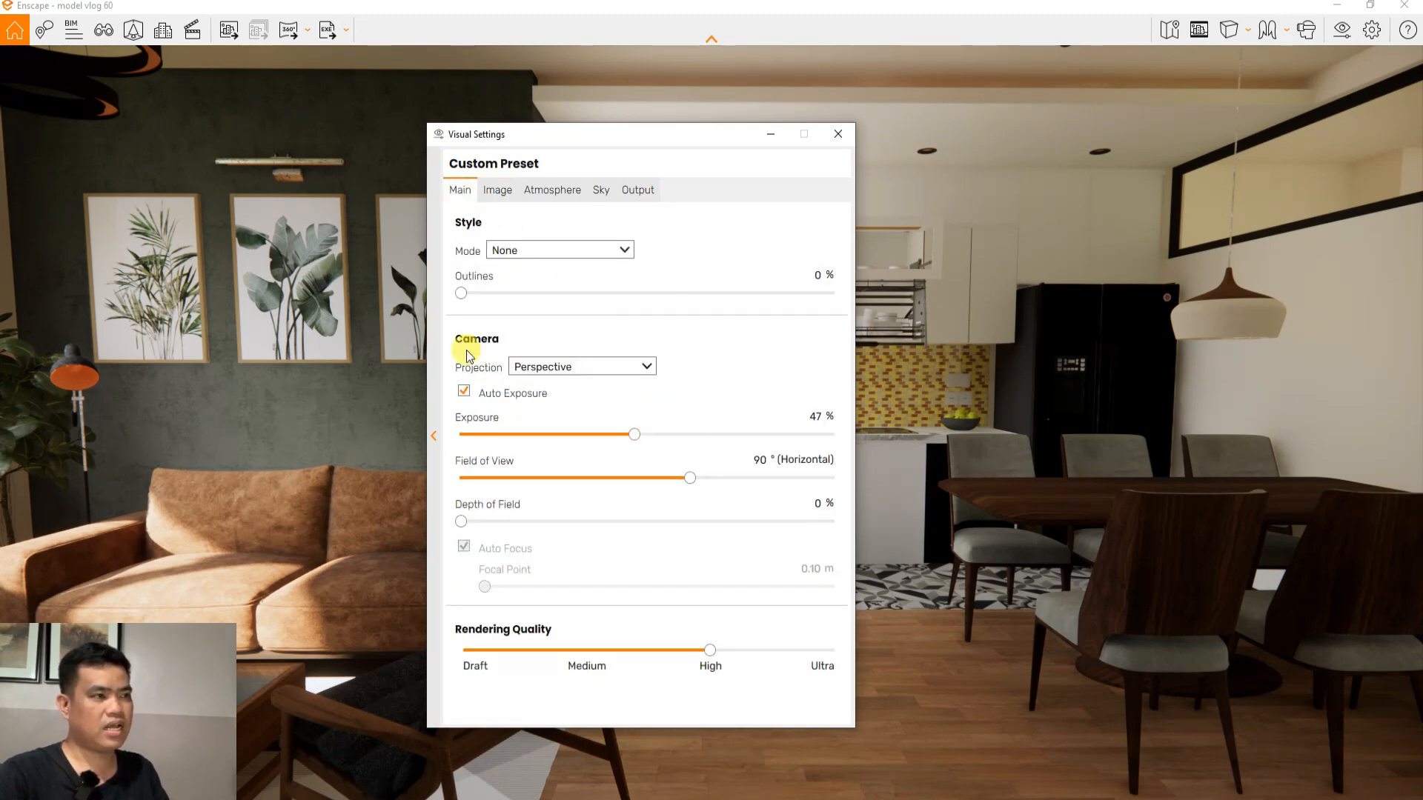
left_click(465, 394)
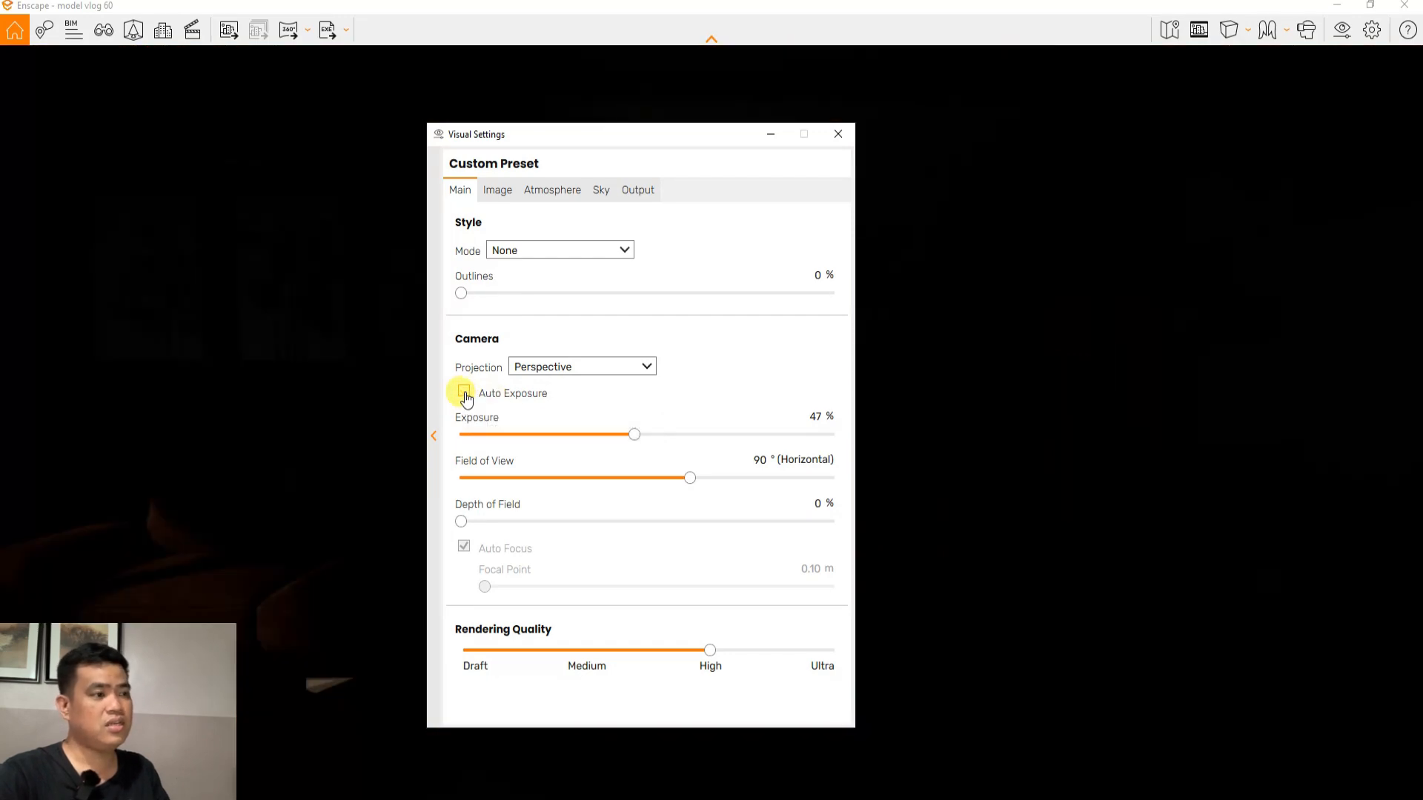
left_click_drag(613, 125, 641, 240)
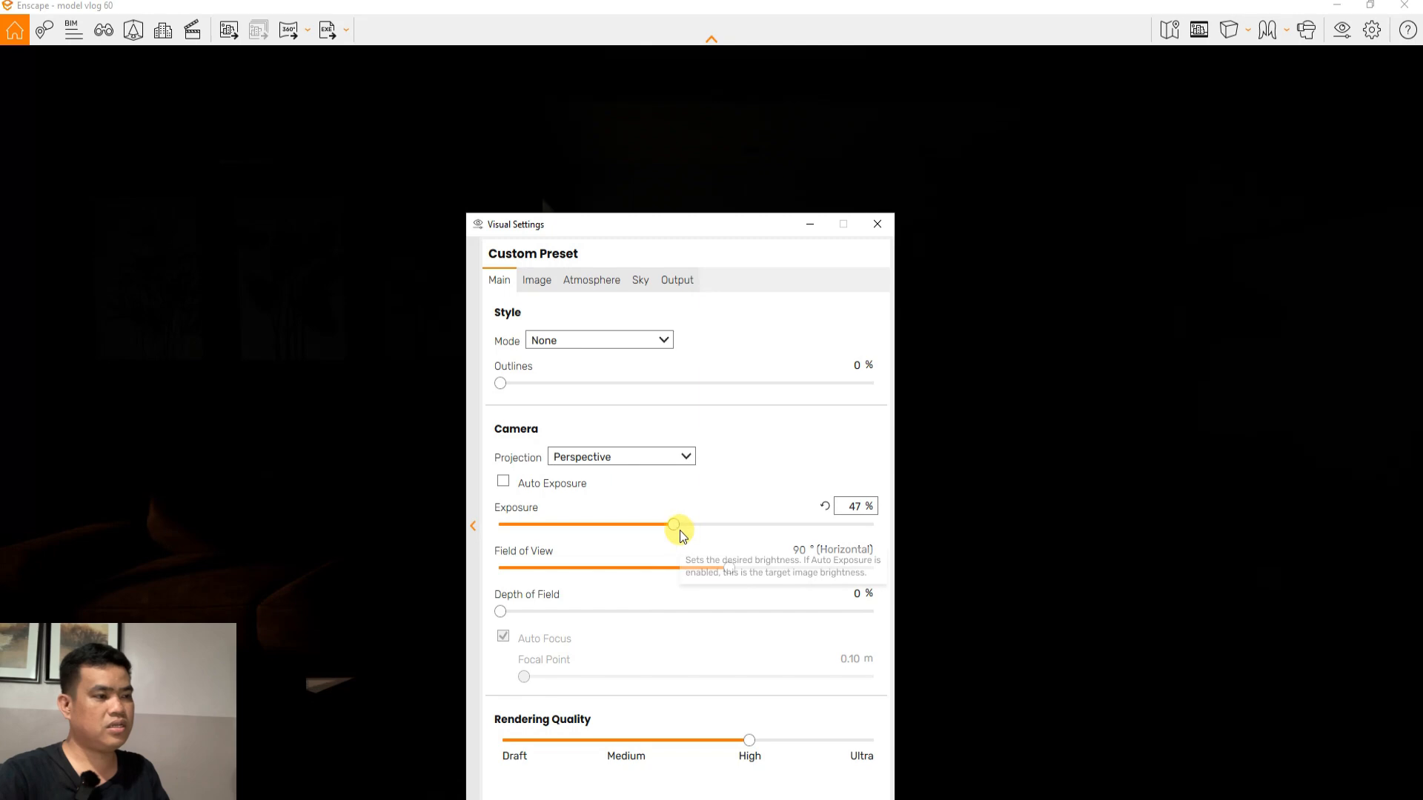
left_click_drag(675, 526, 729, 535)
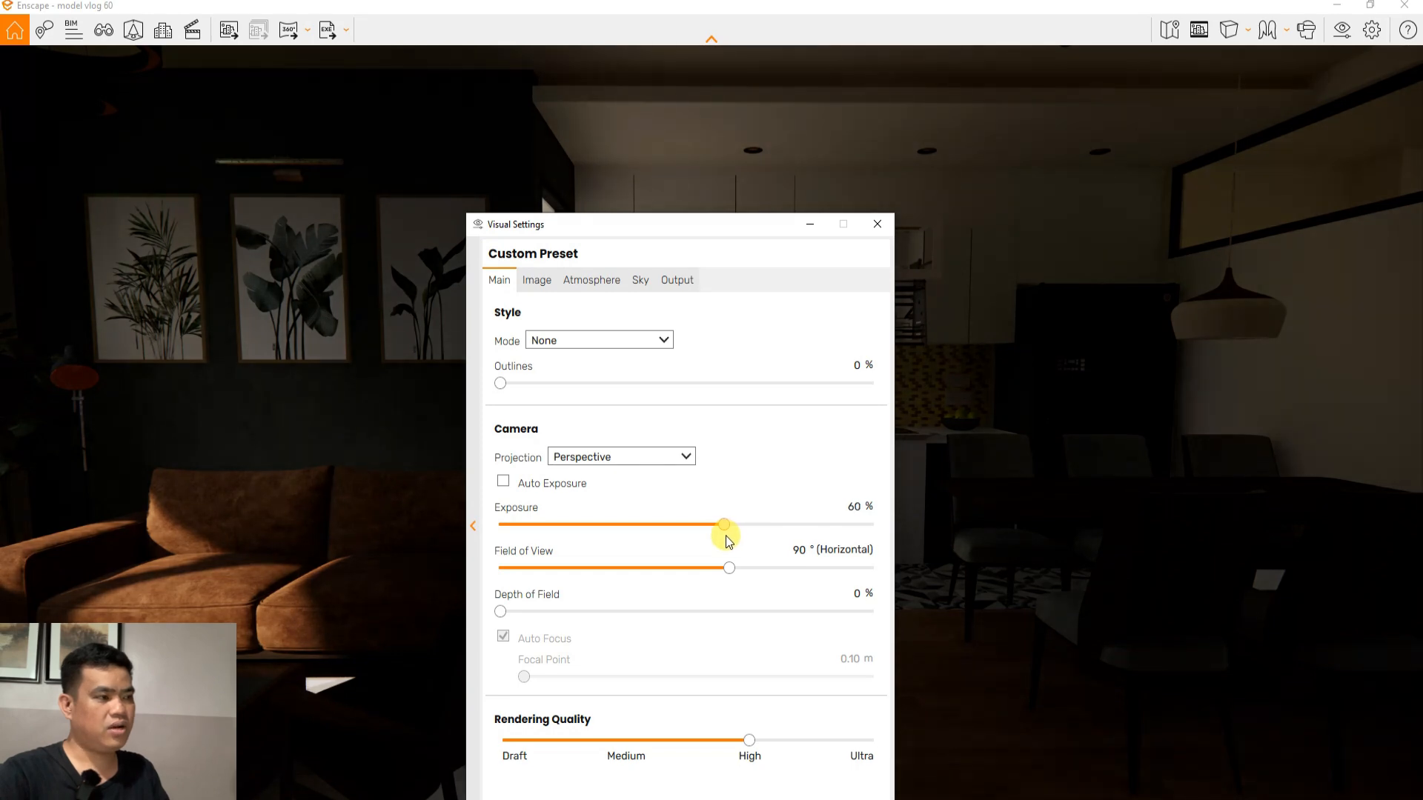
left_click_drag(702, 252, 681, 206)
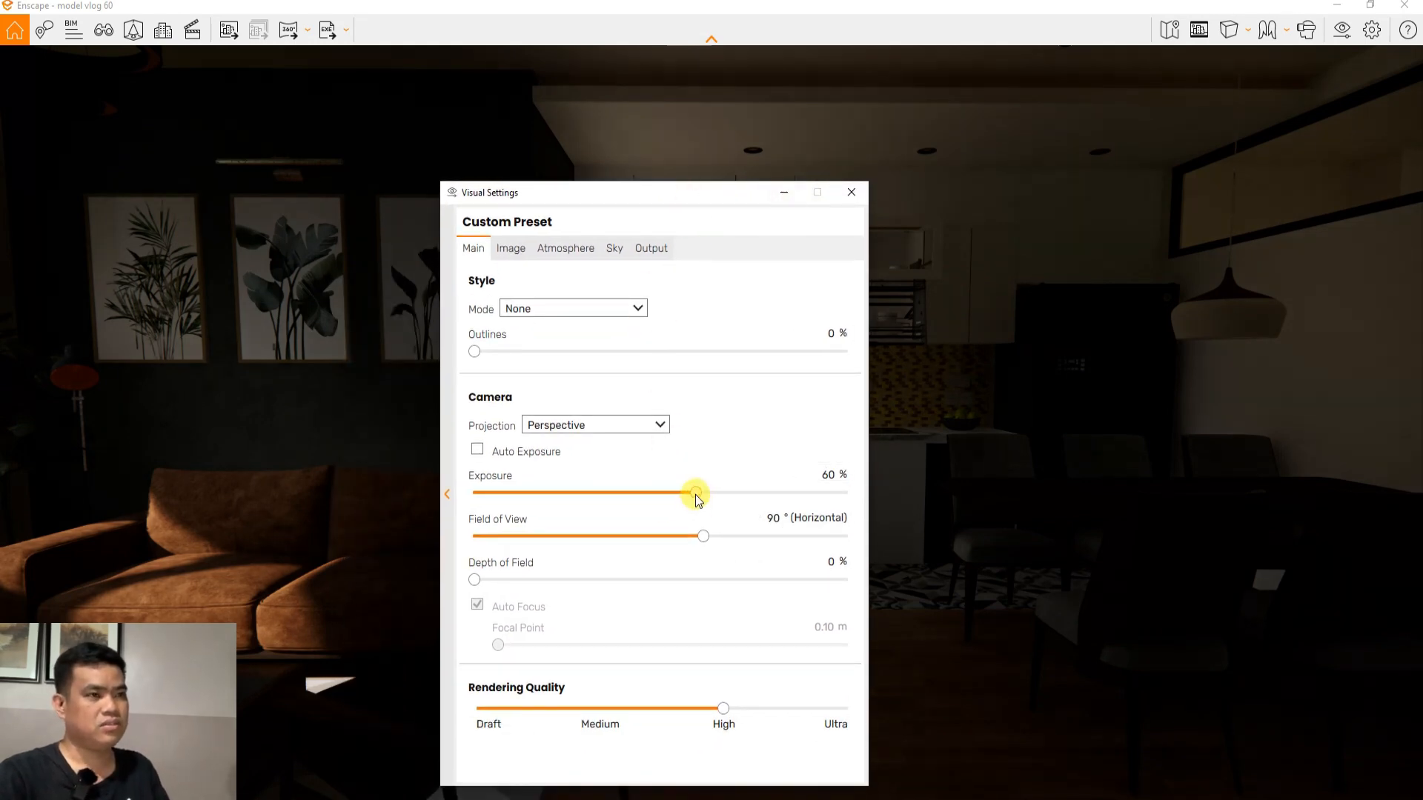
left_click_drag(696, 499, 711, 500)
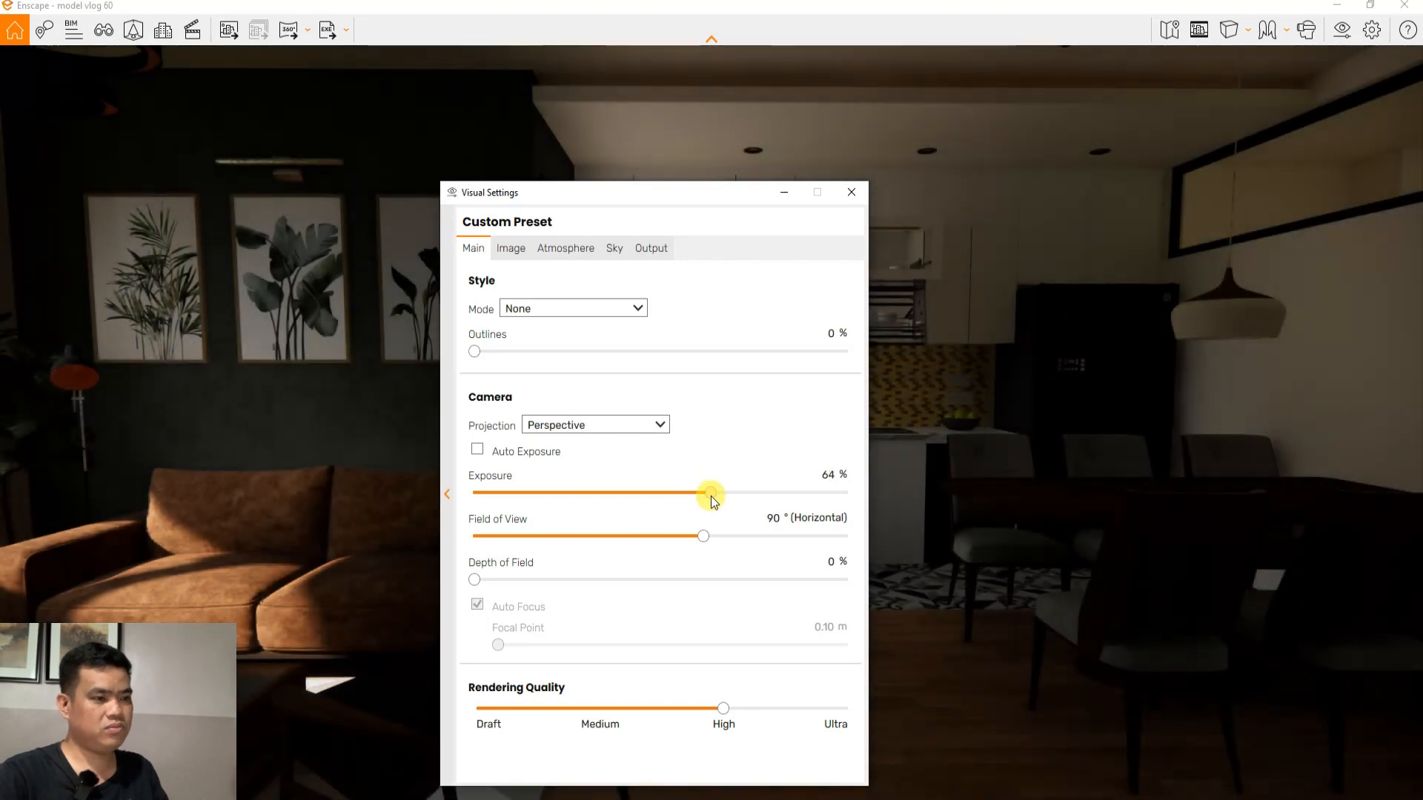
left_click_drag(670, 191, 664, 354)
left_click(832, 360)
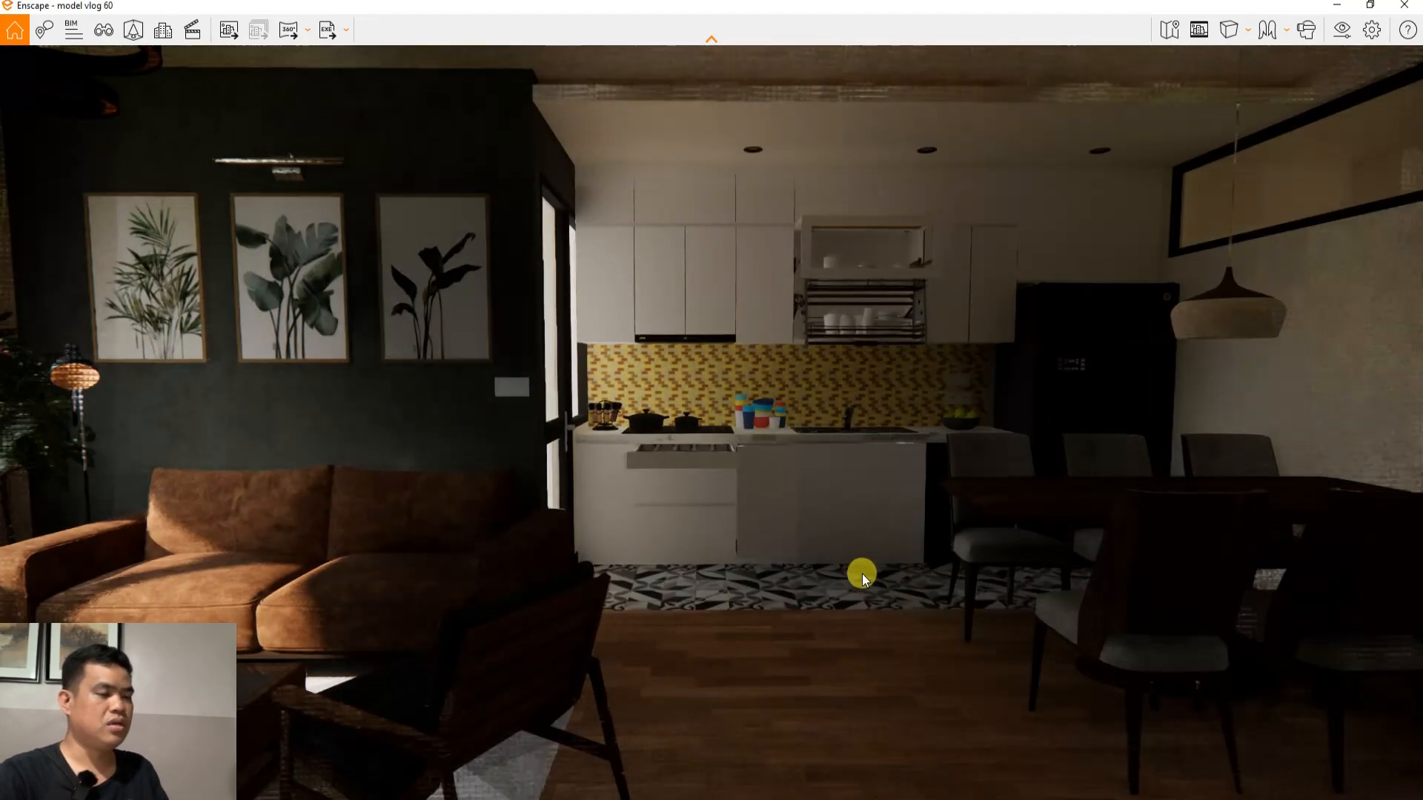
Examine the daylight on the sofa, window side, kitchen and dining area from several viewpoints, ending on a wide view of the room
key("w")
left_click_drag(862, 575, 764, 572)
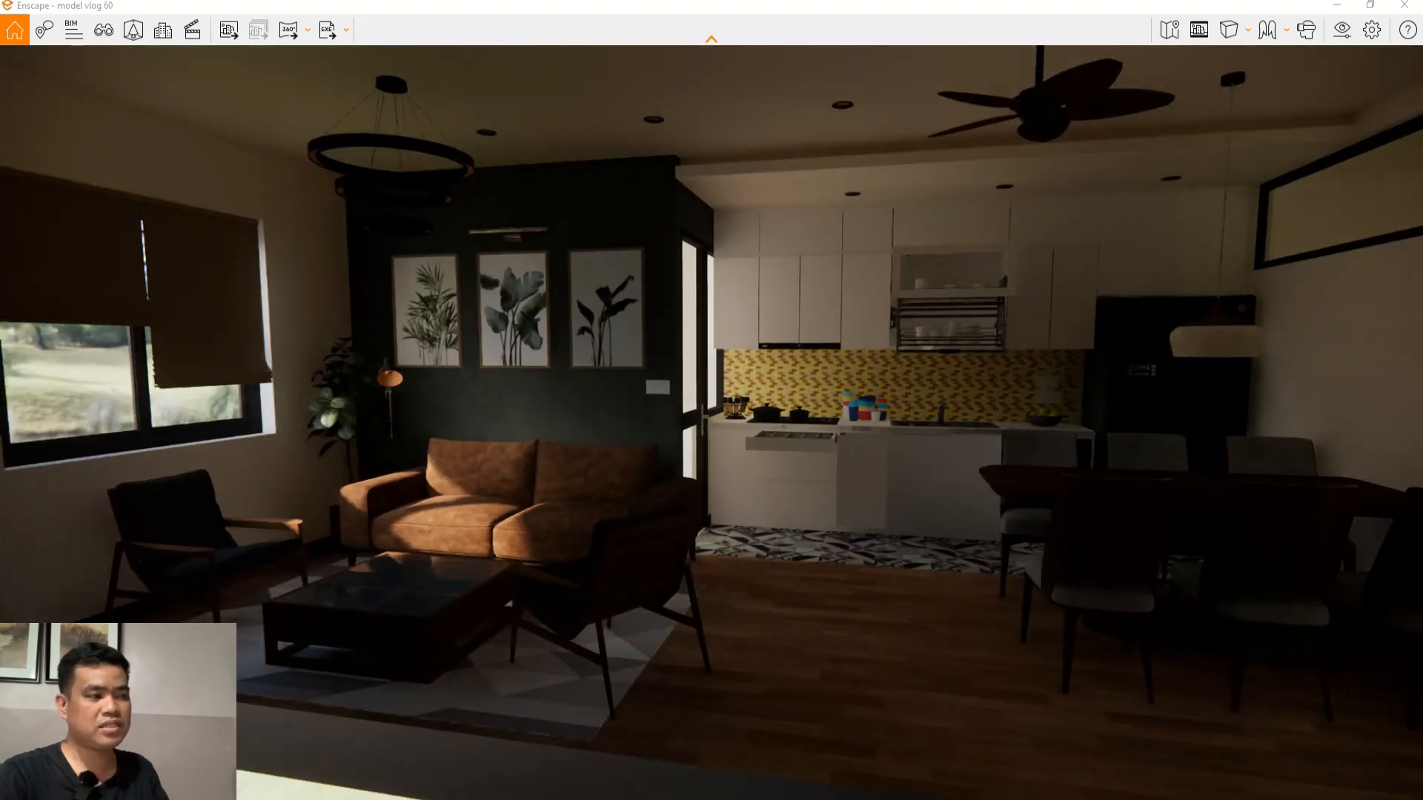
key("a")
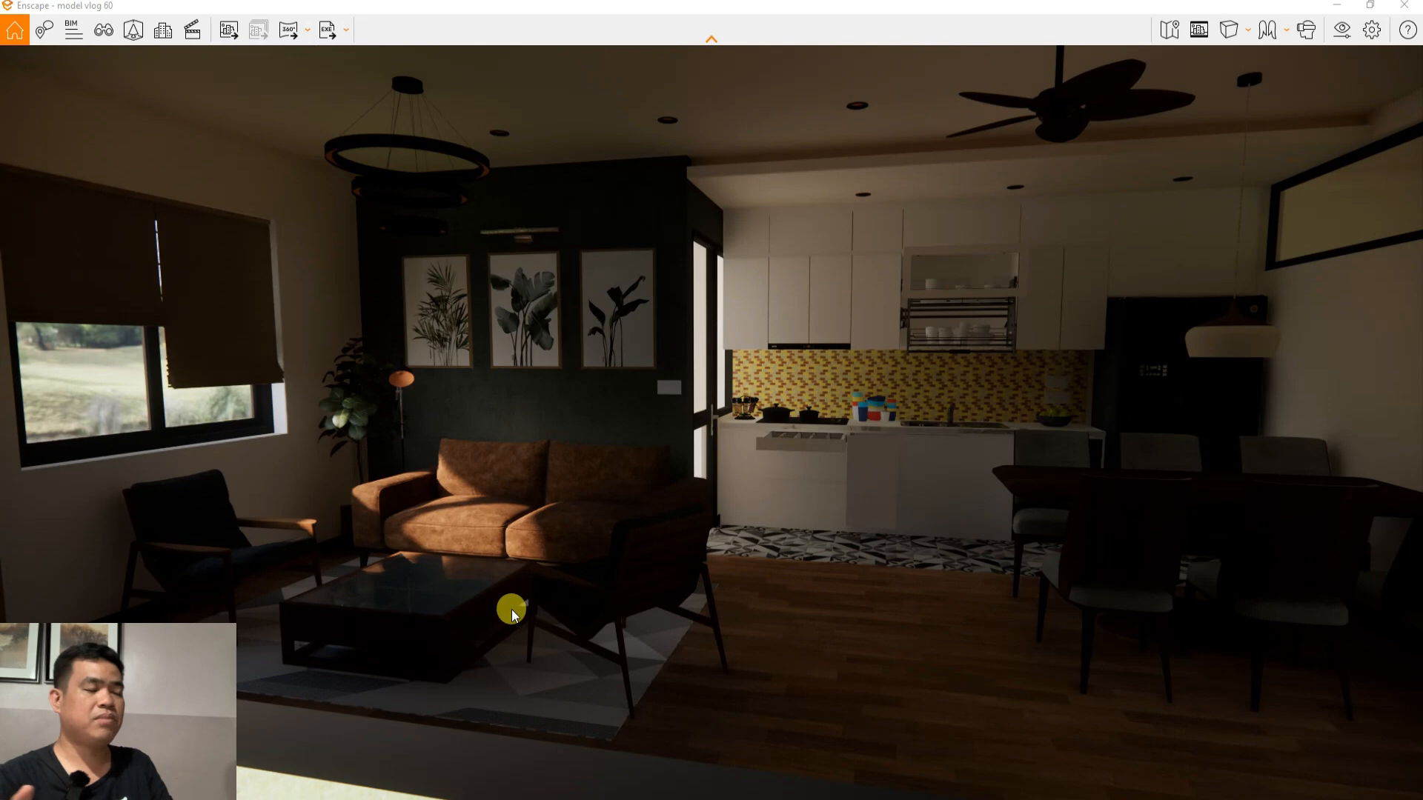
scroll(431, 506, "down", 3)
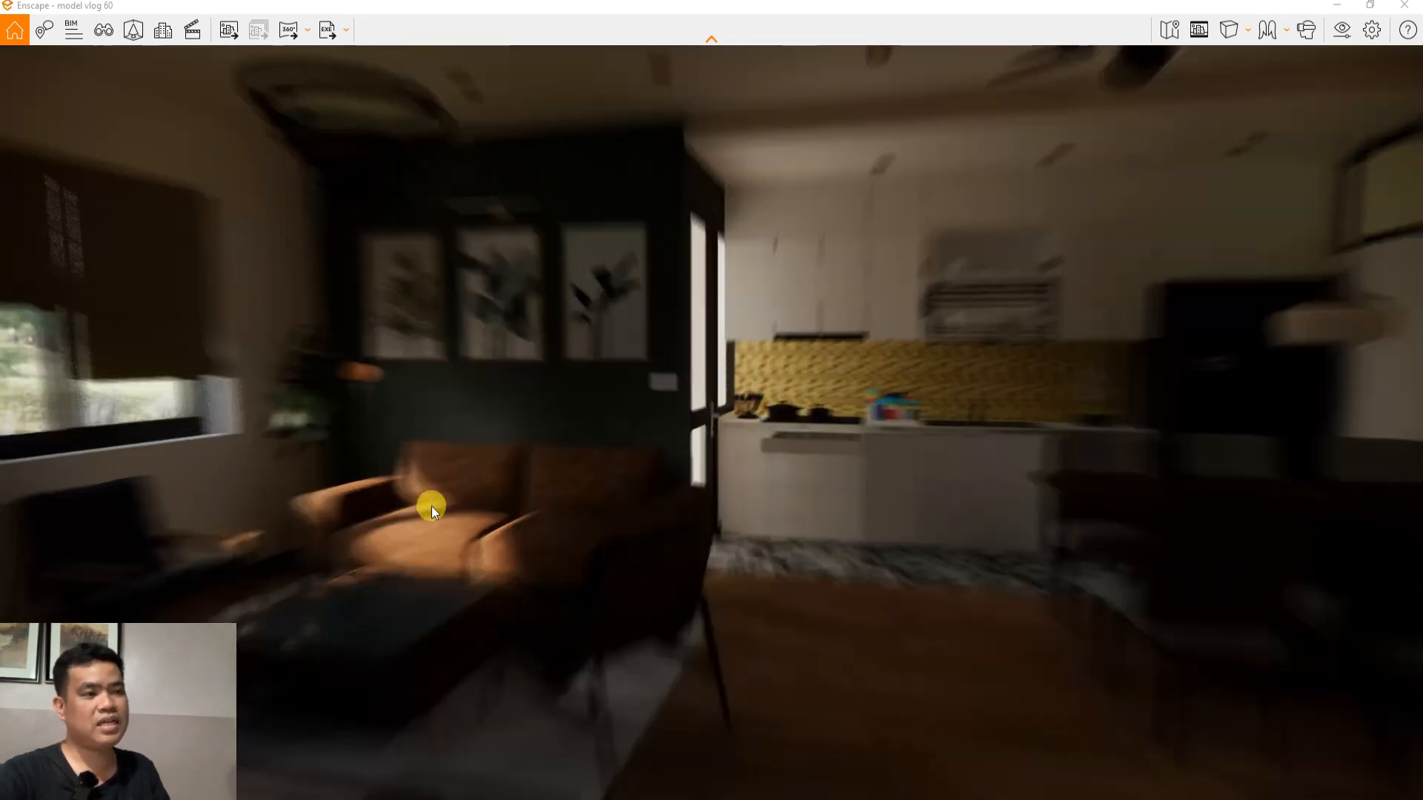
scroll(432, 505, "down", 3)
scroll(551, 552, "up", 3)
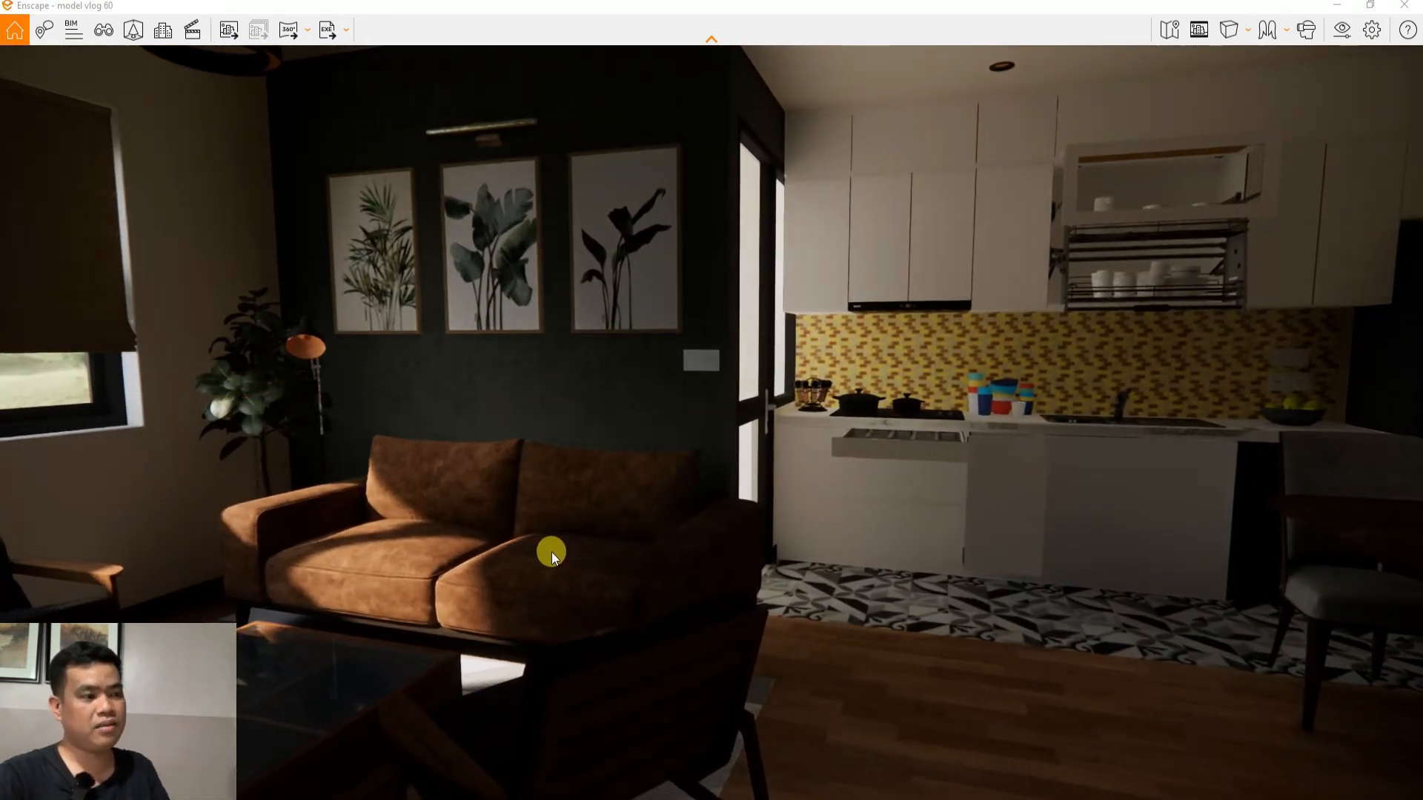
left_click_drag(552, 553, 188, 437)
scroll(188, 437, "down", 3)
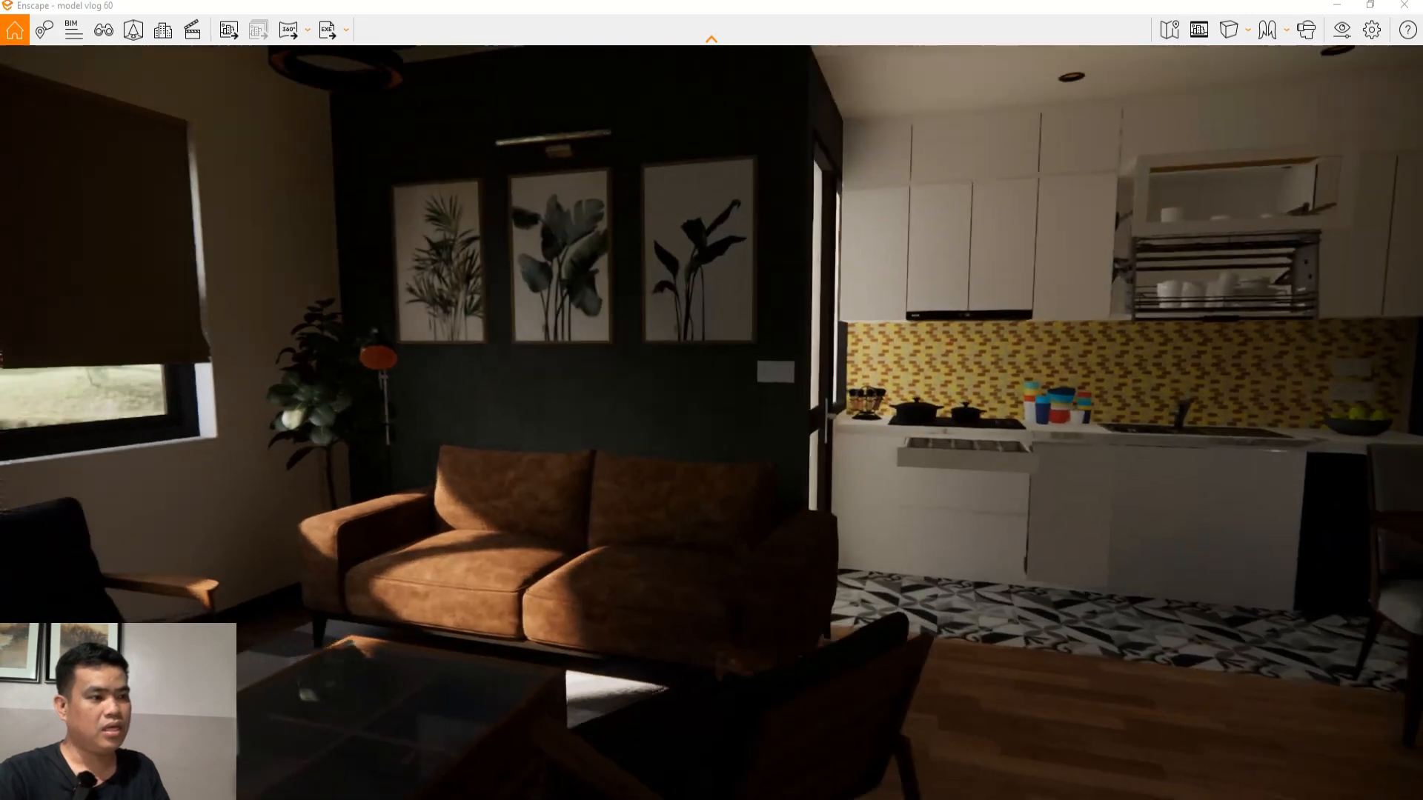
key("a")
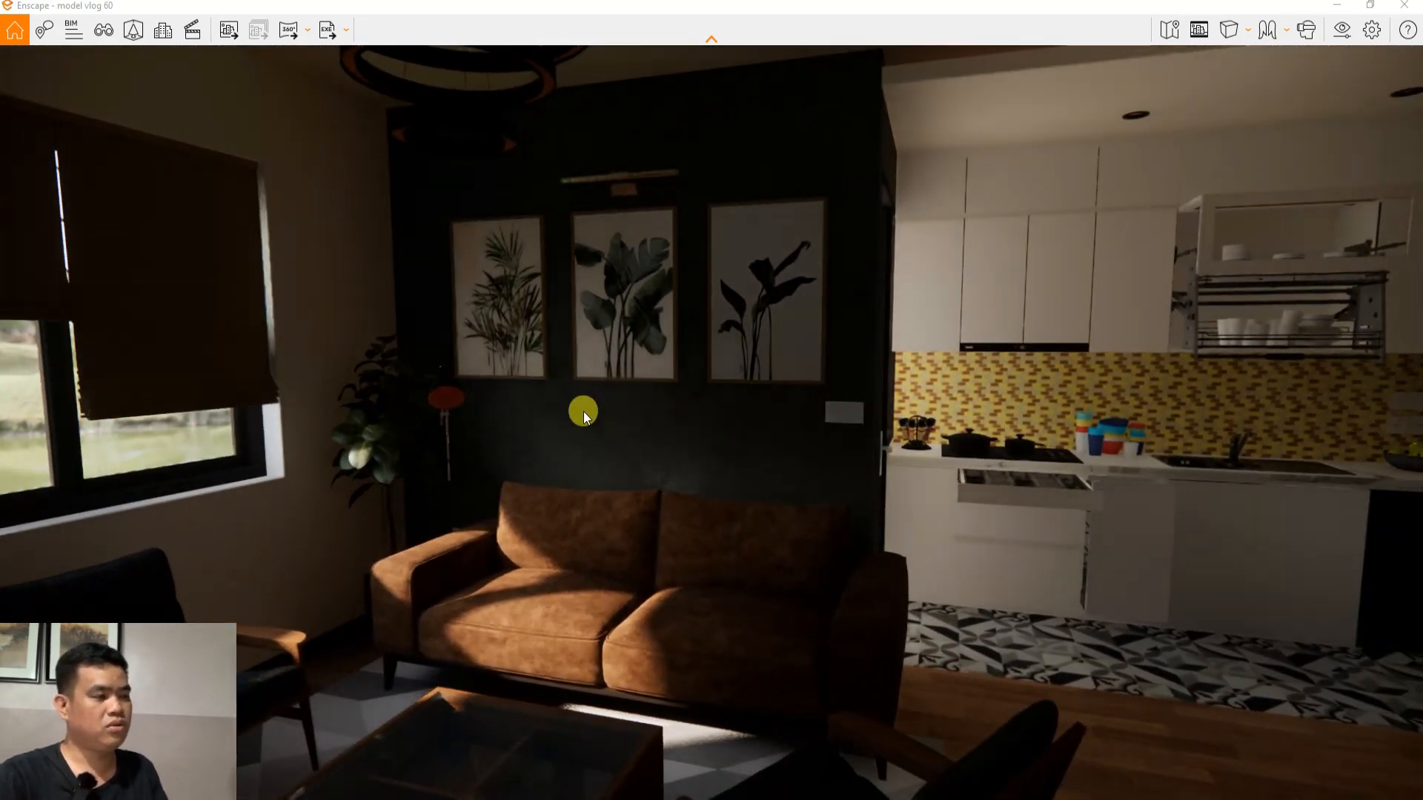
left_click_drag(593, 407, 194, 472)
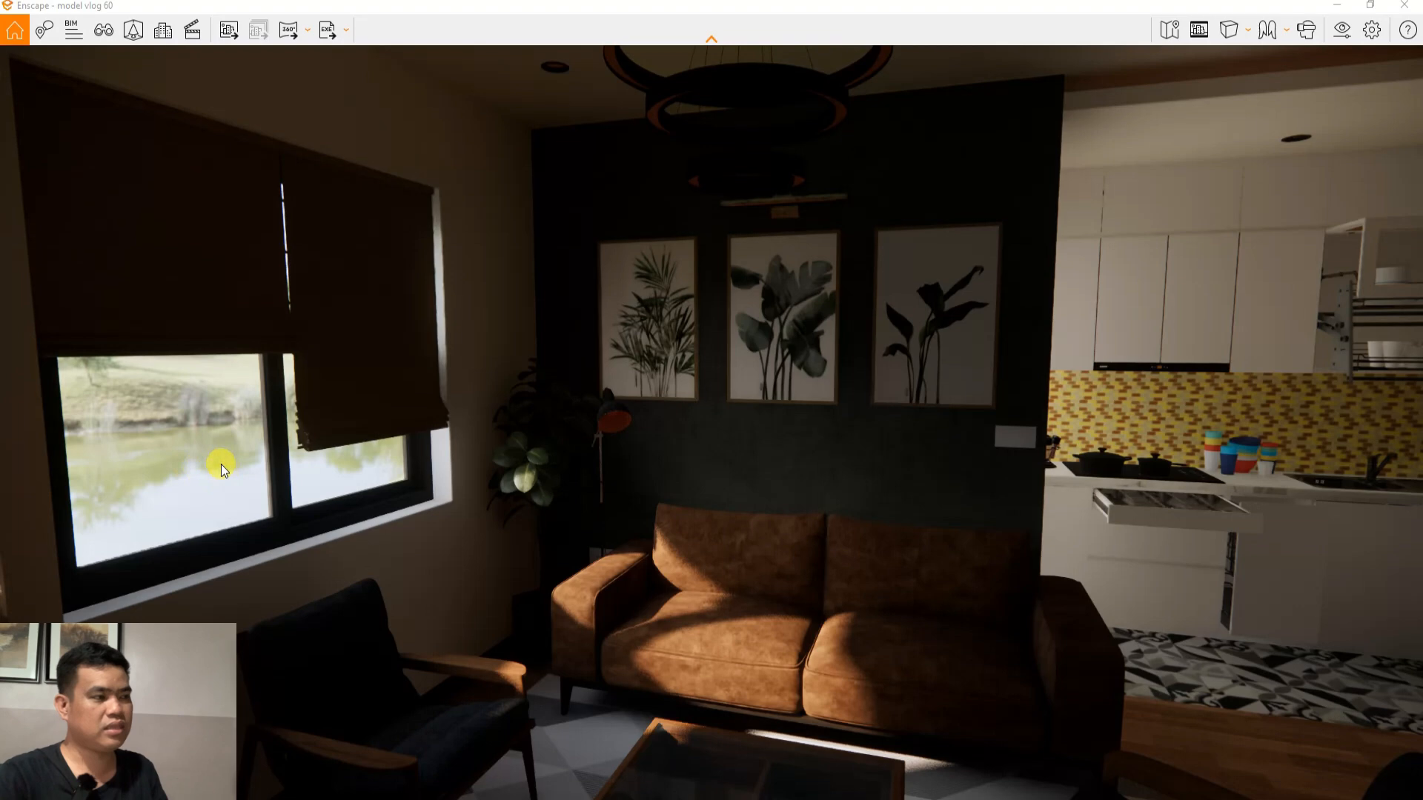
key("d")
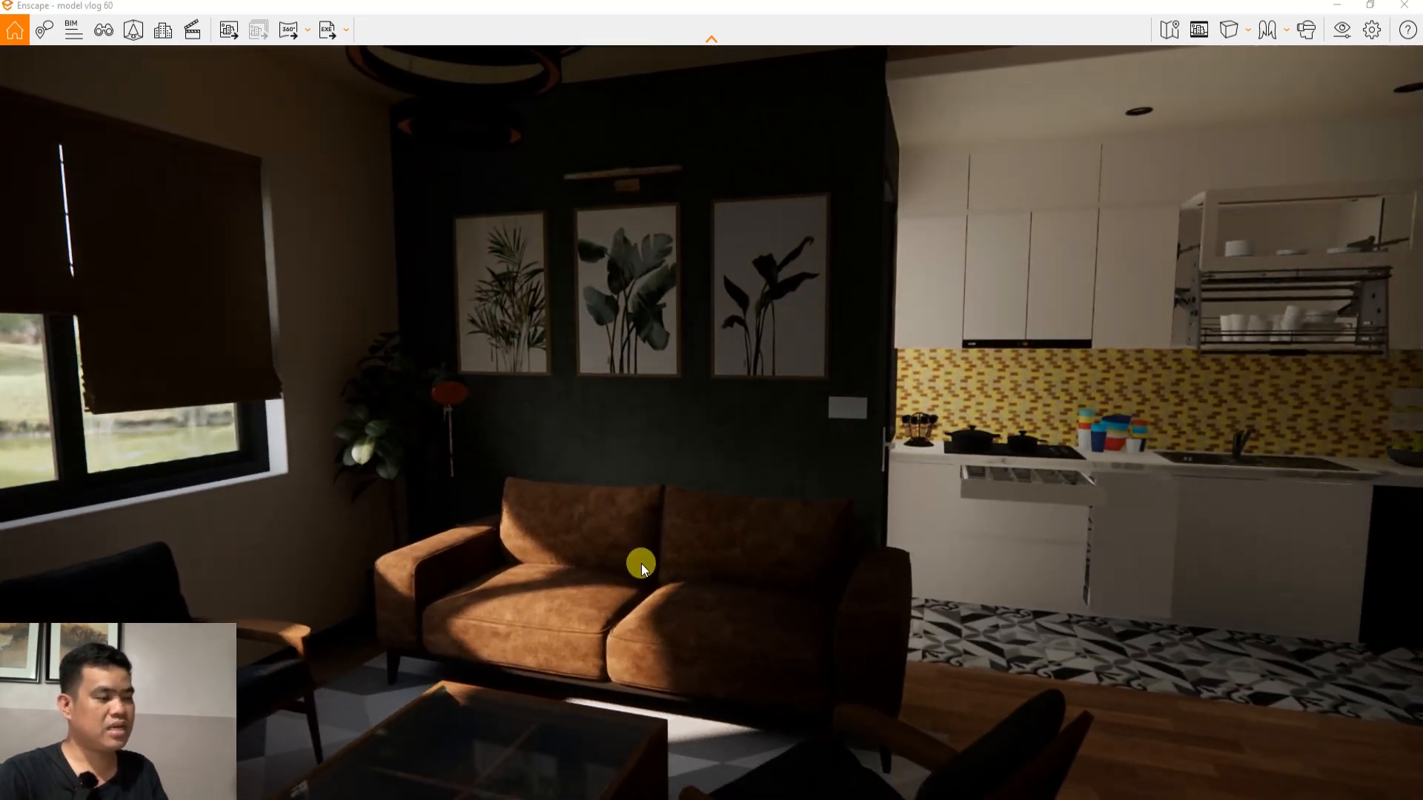
scroll(639, 563, "down", 4)
key("d")
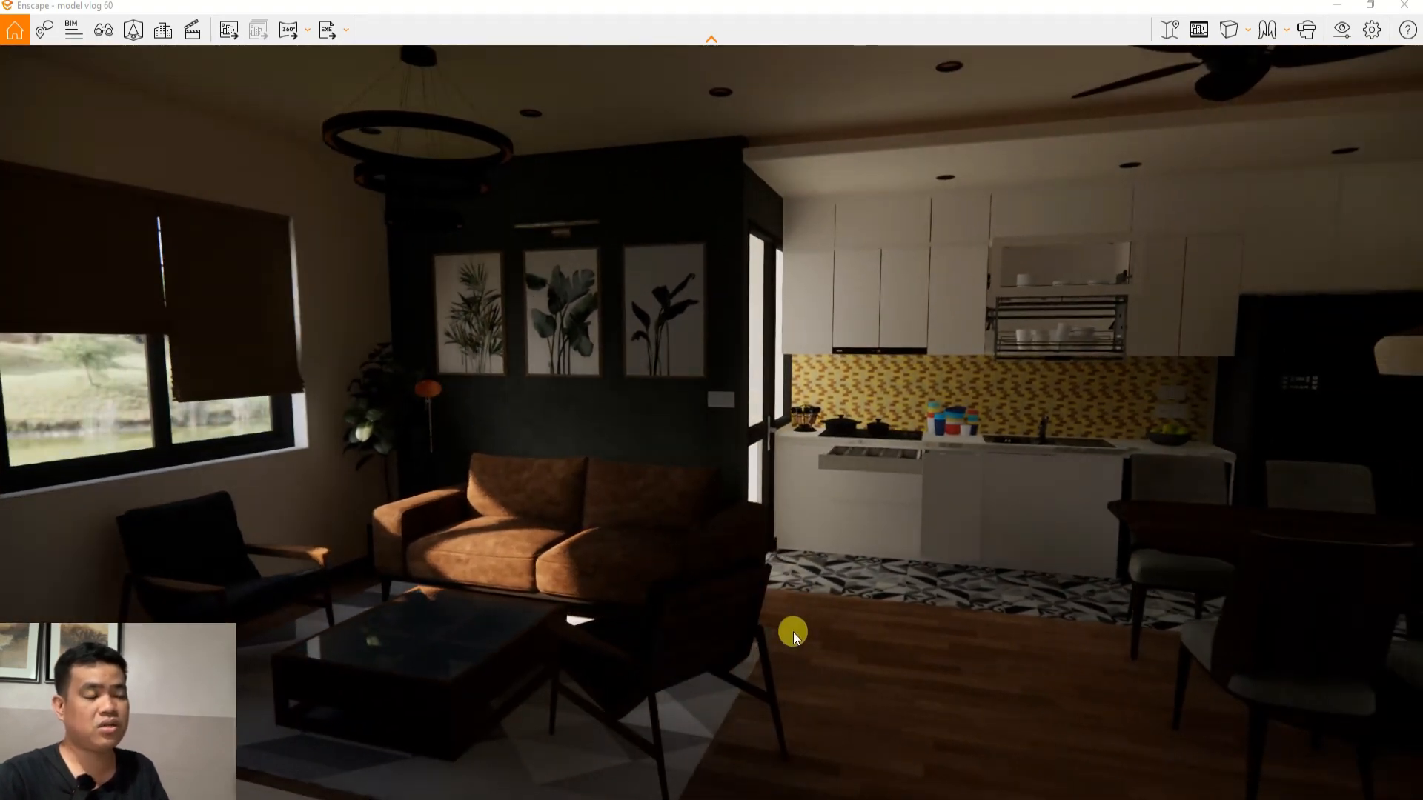
left_click_drag(1089, 613, 1096, 607)
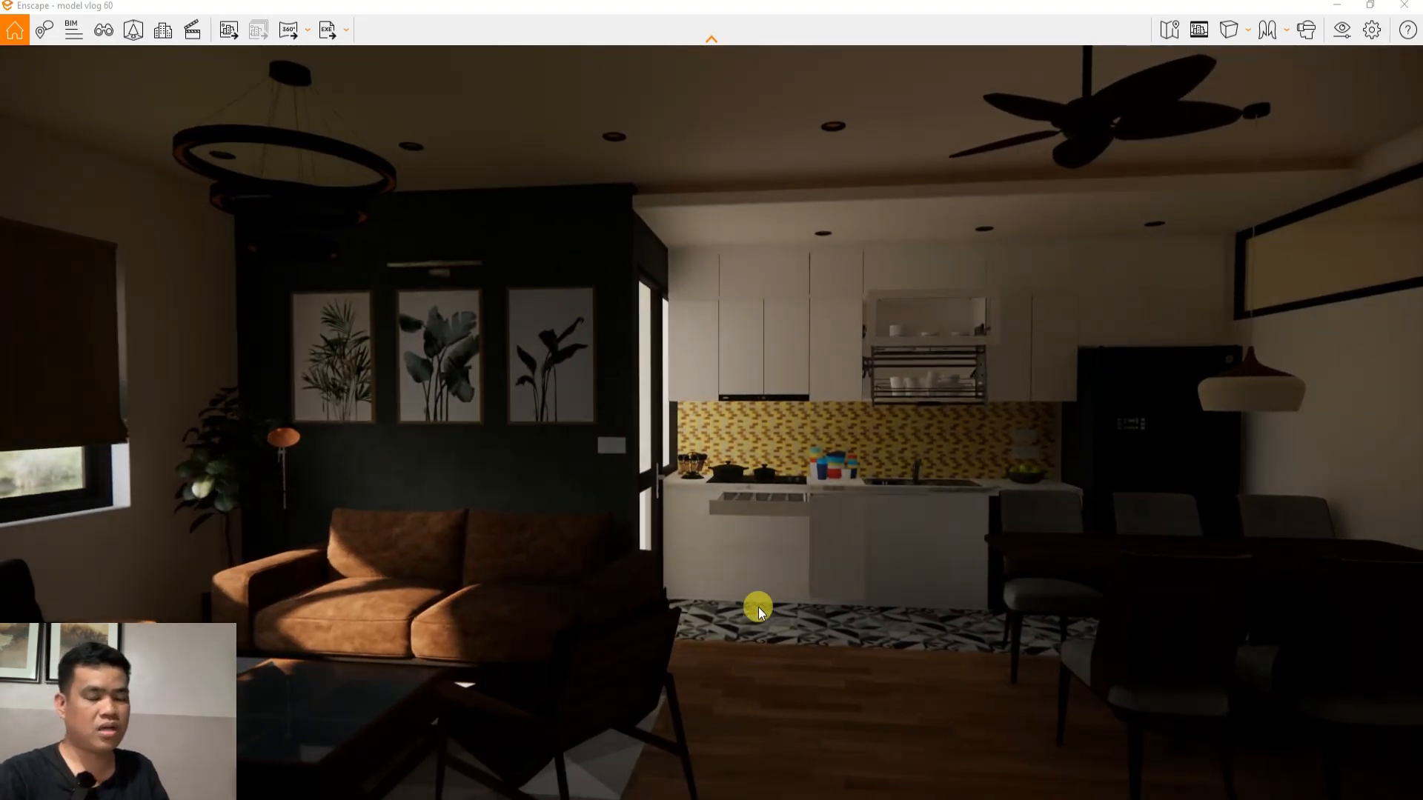
scroll(758, 607, "down", 5)
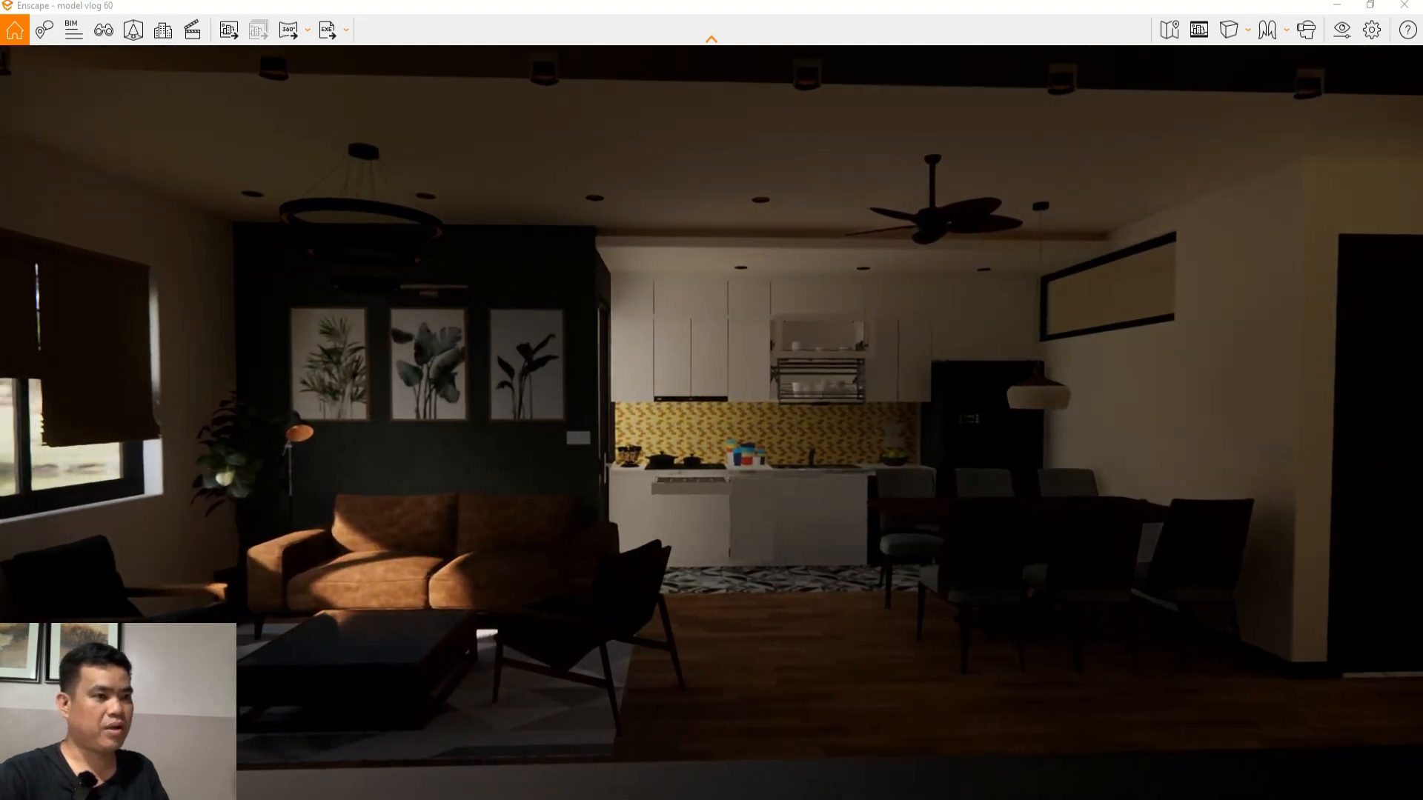
scroll(608, 587, "up", 2)
left_click_drag(607, 587, 661, 612)
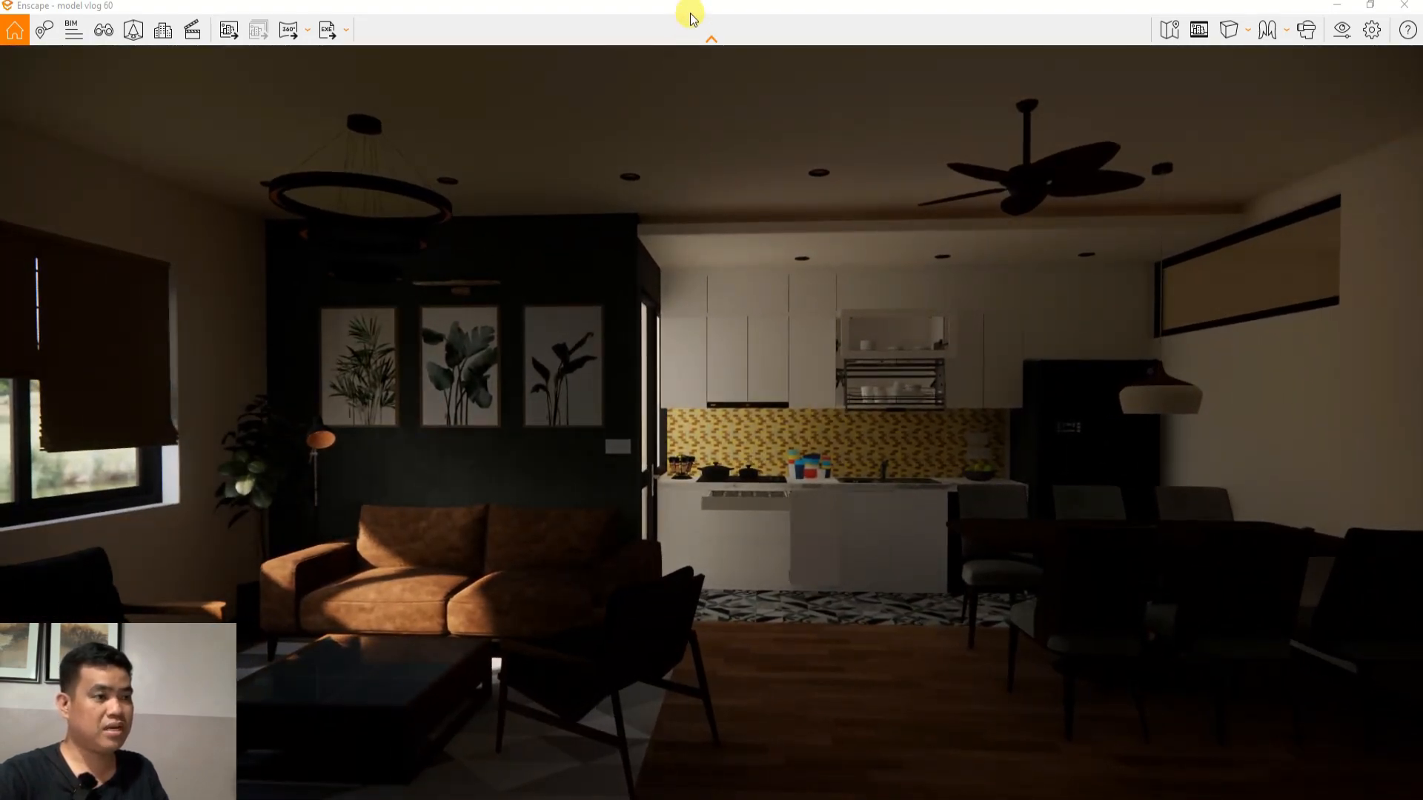
Shrink the Enscape render to a floating window over the SketchUp model and bring up the Materials tray just below it
mouse_move(692, 3)
left_mouse_down()
mouse_move(681, 91)
mouse_move(695, 140)
mouse_move(1067, 64)
mouse_move(1159, 11)
left_mouse_up()
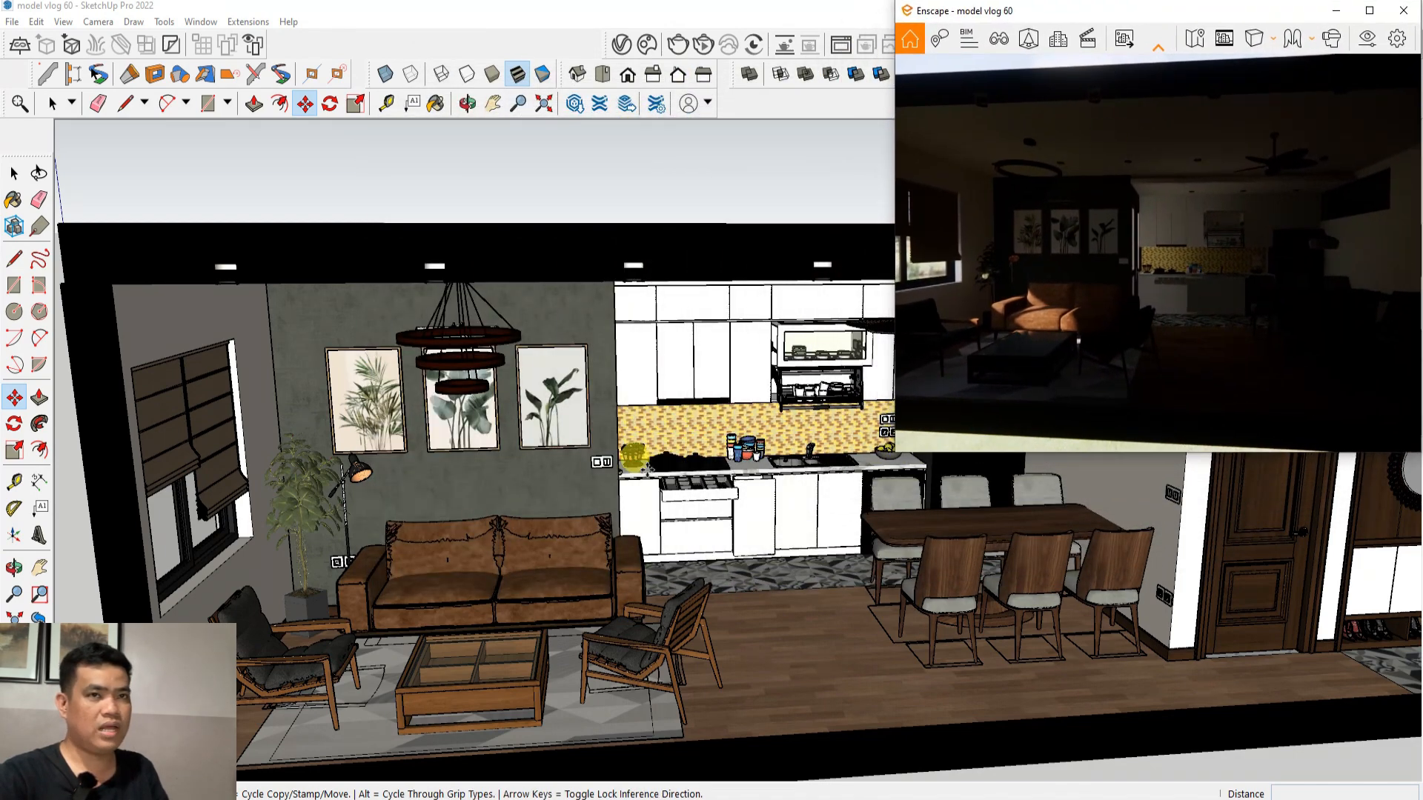
scroll(789, 566, "up", 3)
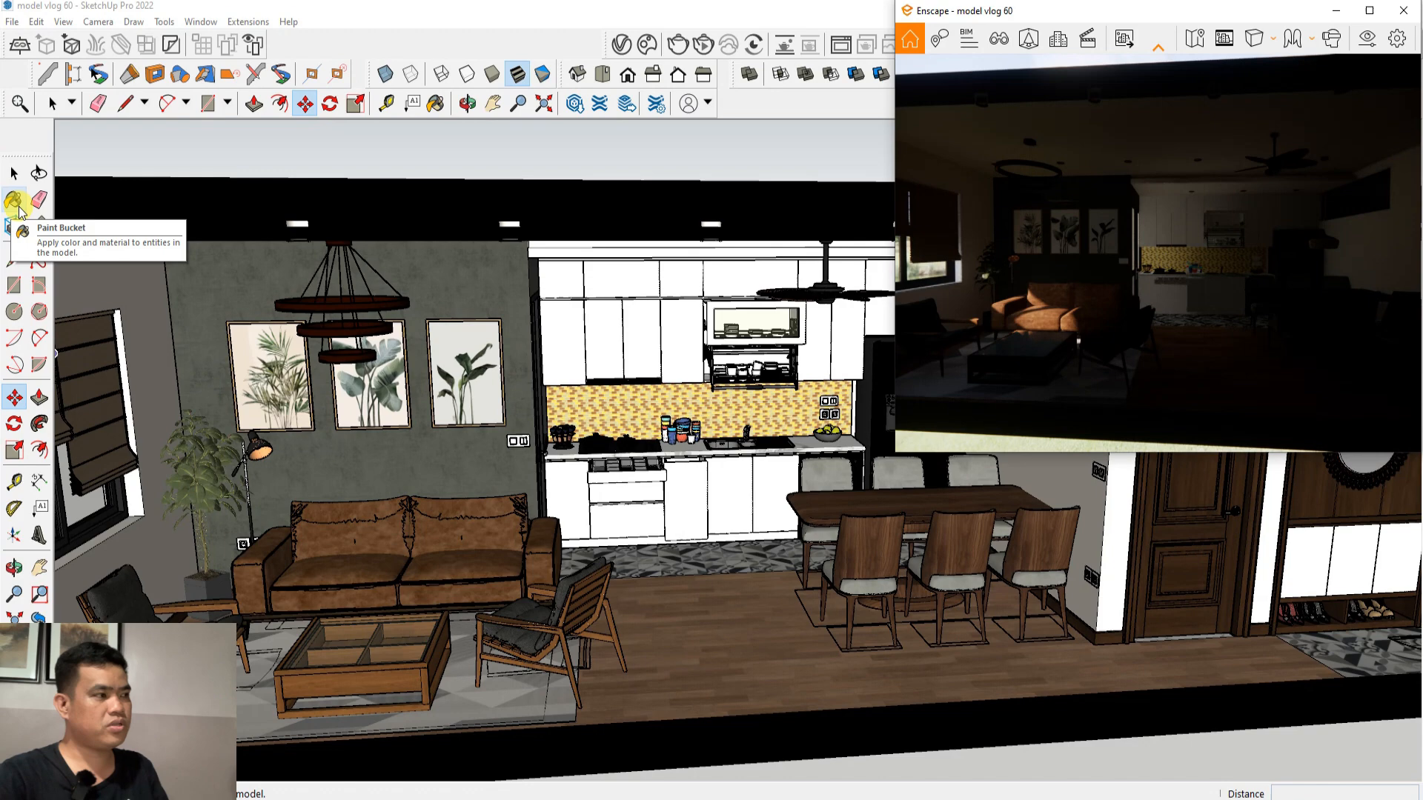
left_click(15, 205)
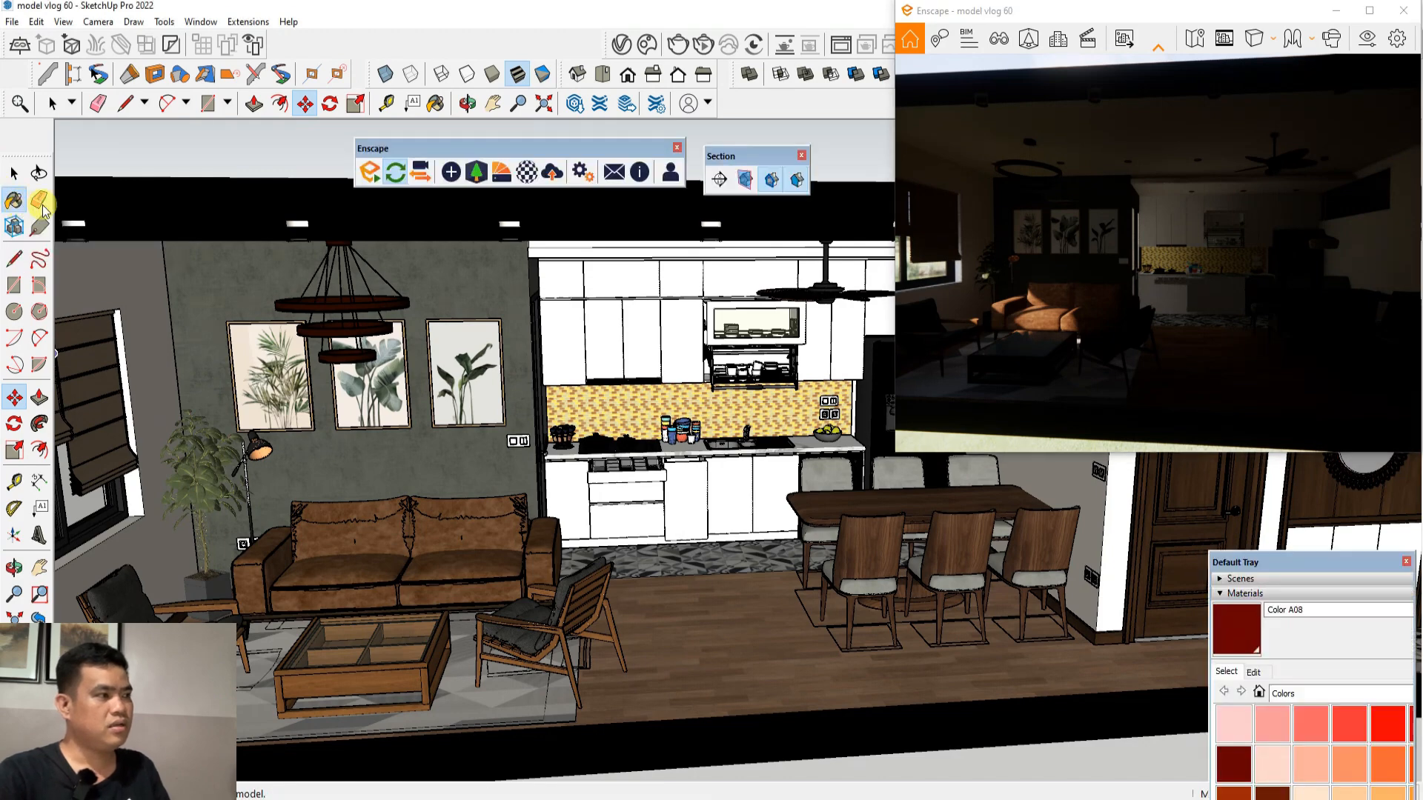
mouse_move(1255, 565)
left_mouse_down()
mouse_move(1147, 501)
mouse_move(1125, 469)
mouse_move(1178, 472)
left_mouse_up()
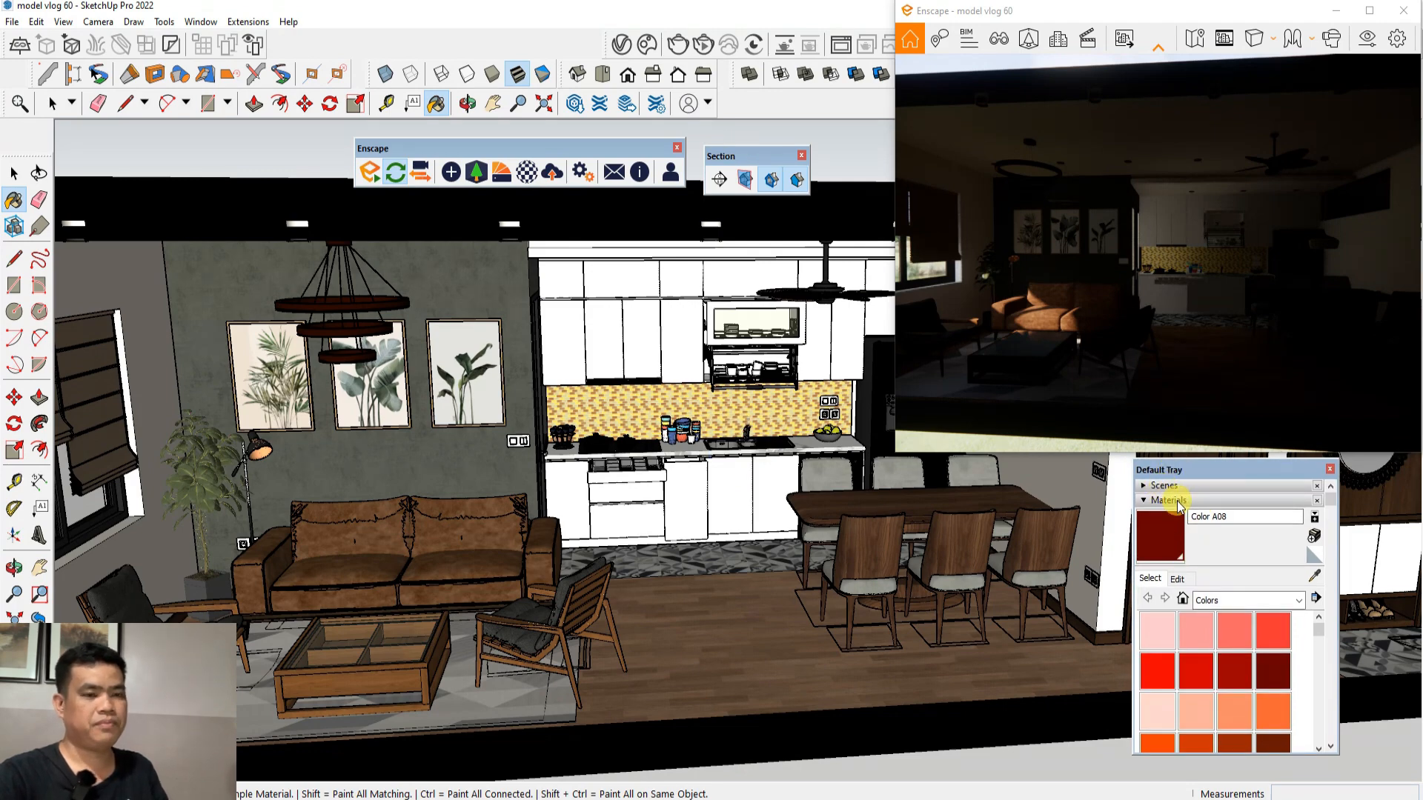
left_click_drag(1186, 472, 1191, 475)
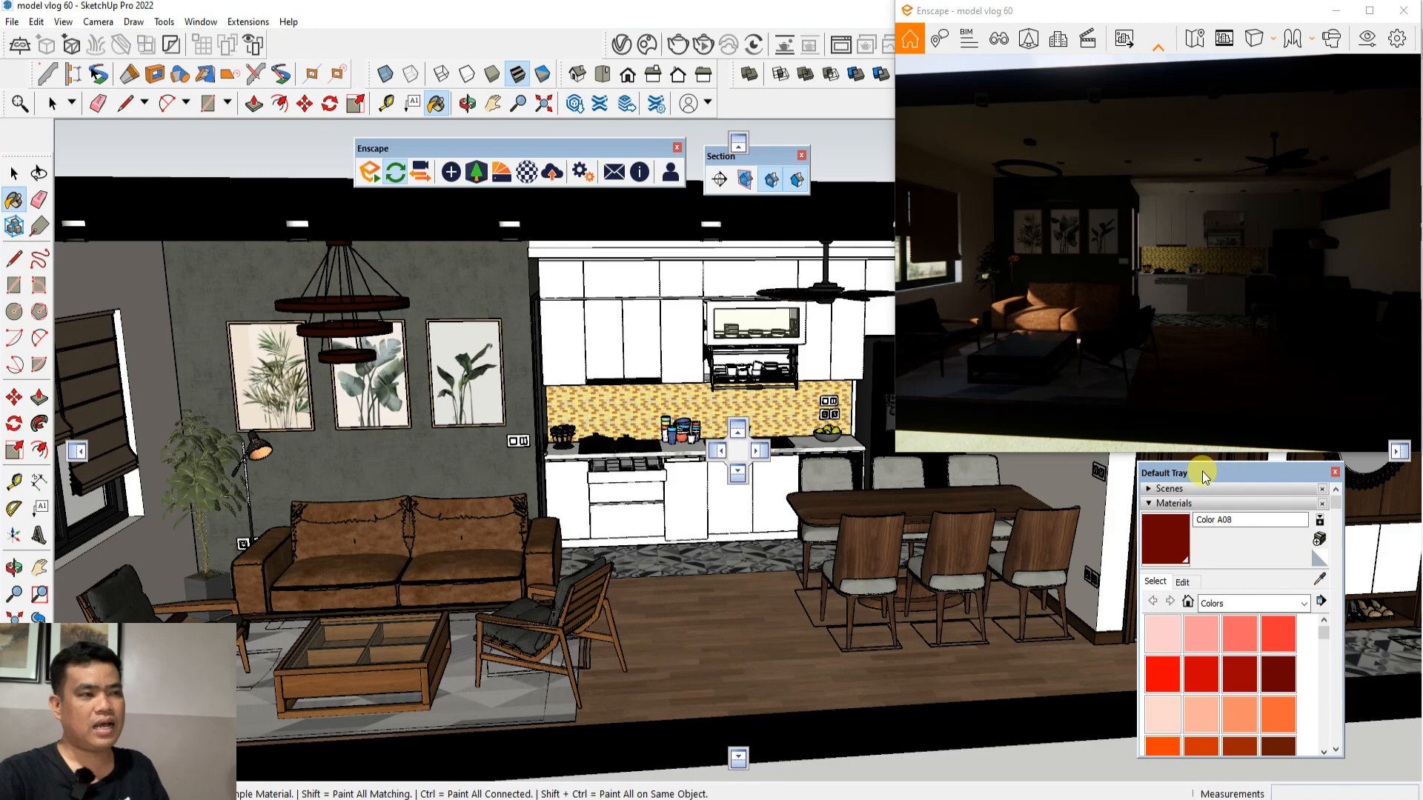
Open the Enscape Material Editor and arrange it, the render window and the Default Tray around the model view
left_click(527, 175)
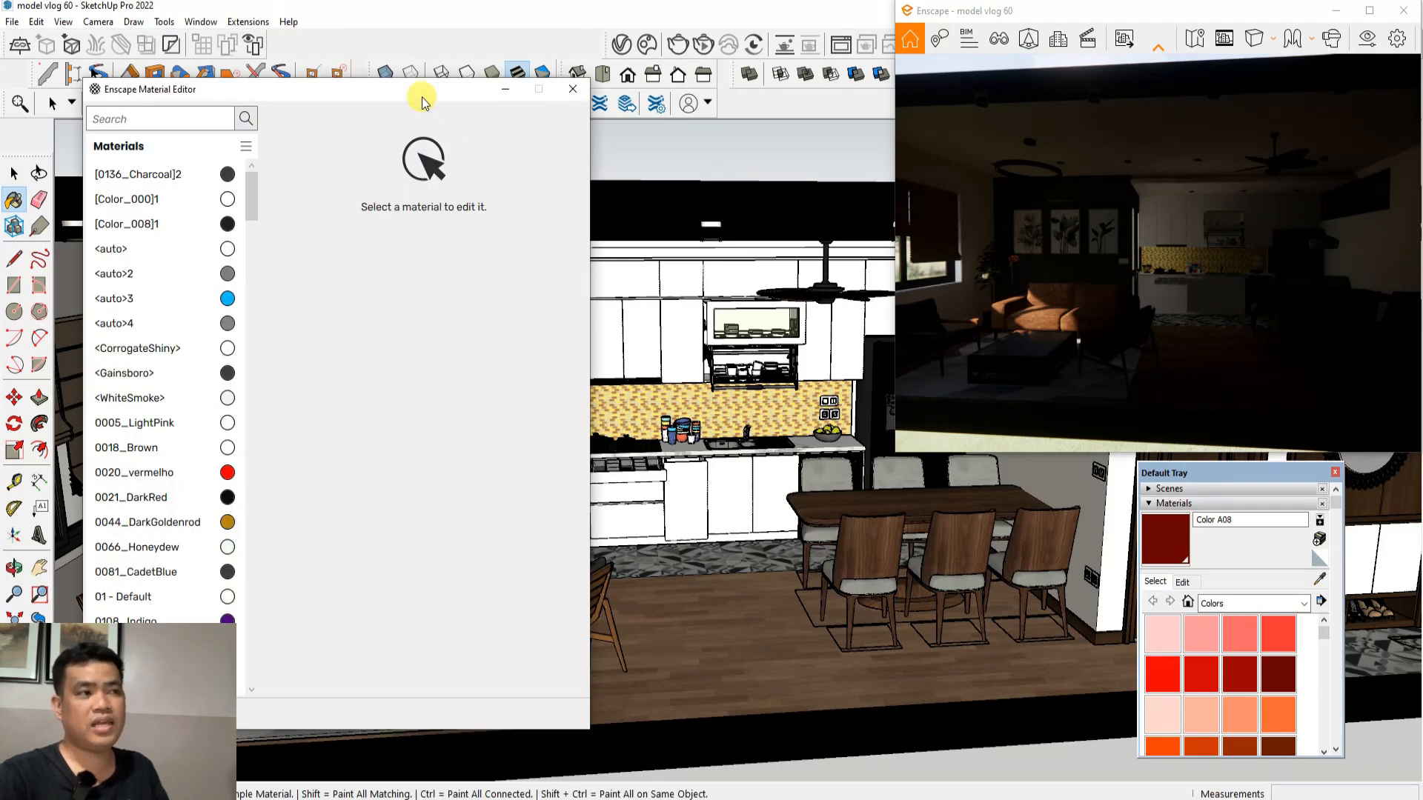
left_click_drag(424, 93, 334, 95)
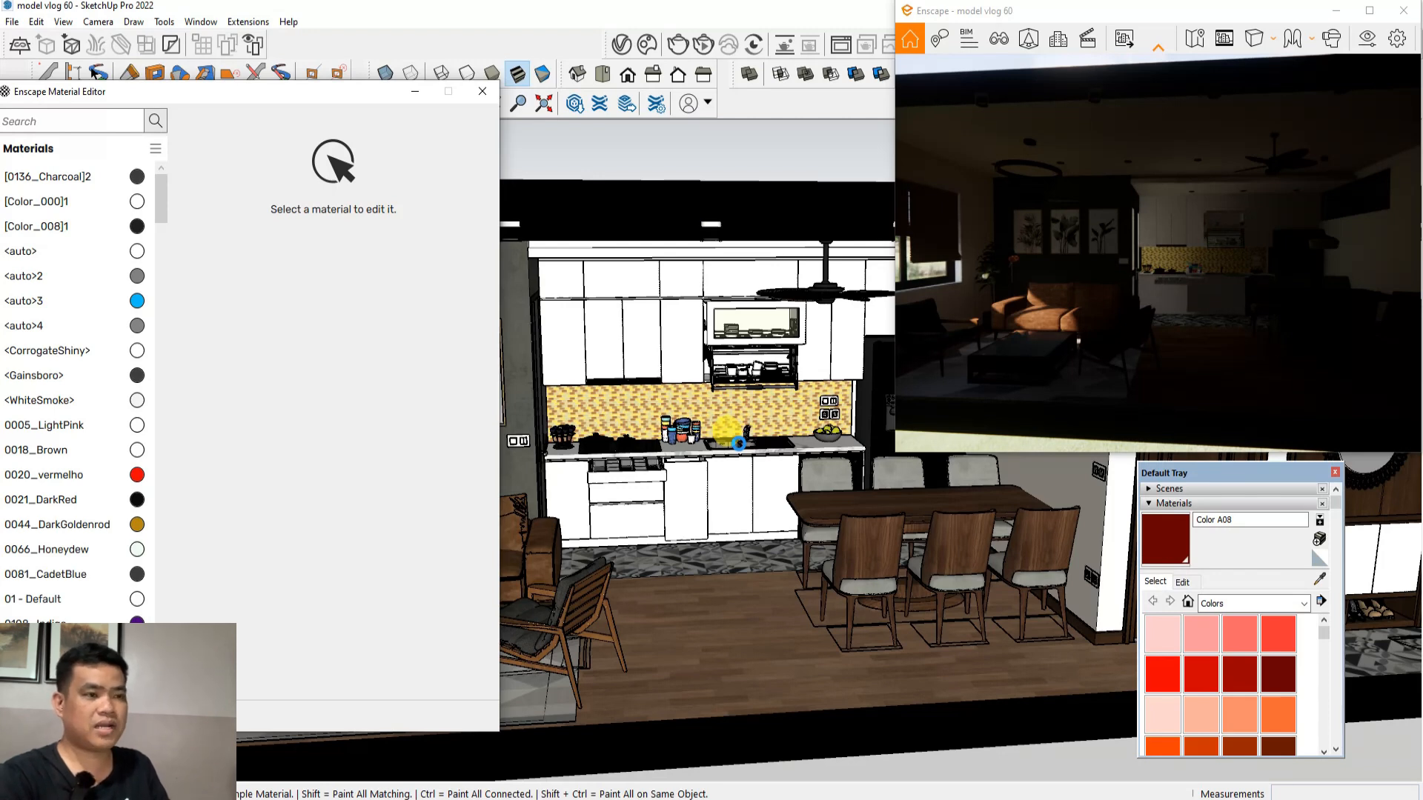
left_click(1111, 15)
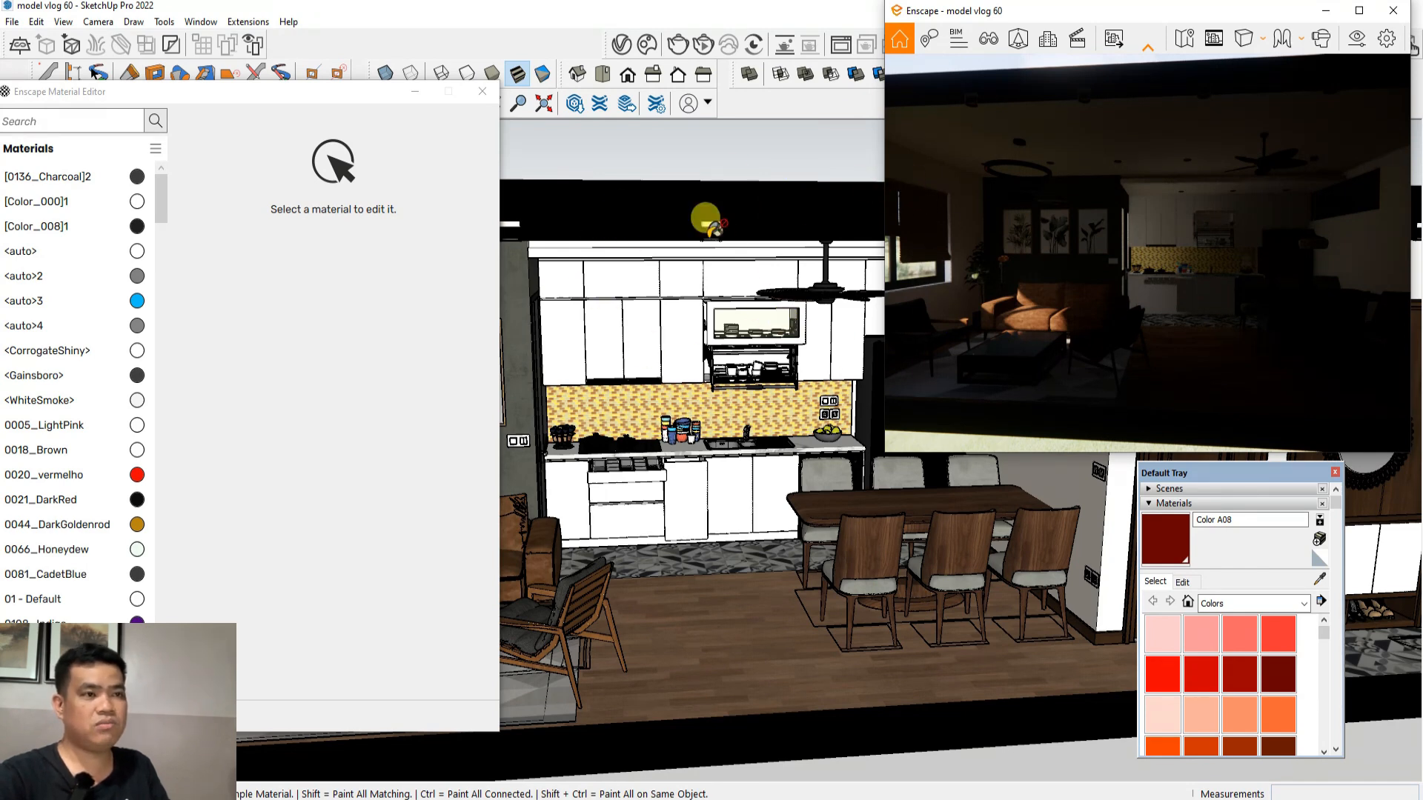
mouse_move(359, 104)
left_mouse_down()
mouse_move(422, 100)
mouse_move(369, 94)
left_mouse_up()
mouse_move(1183, 481)
left_mouse_down()
mouse_move(1082, 463)
mouse_move(1234, 483)
left_mouse_up()
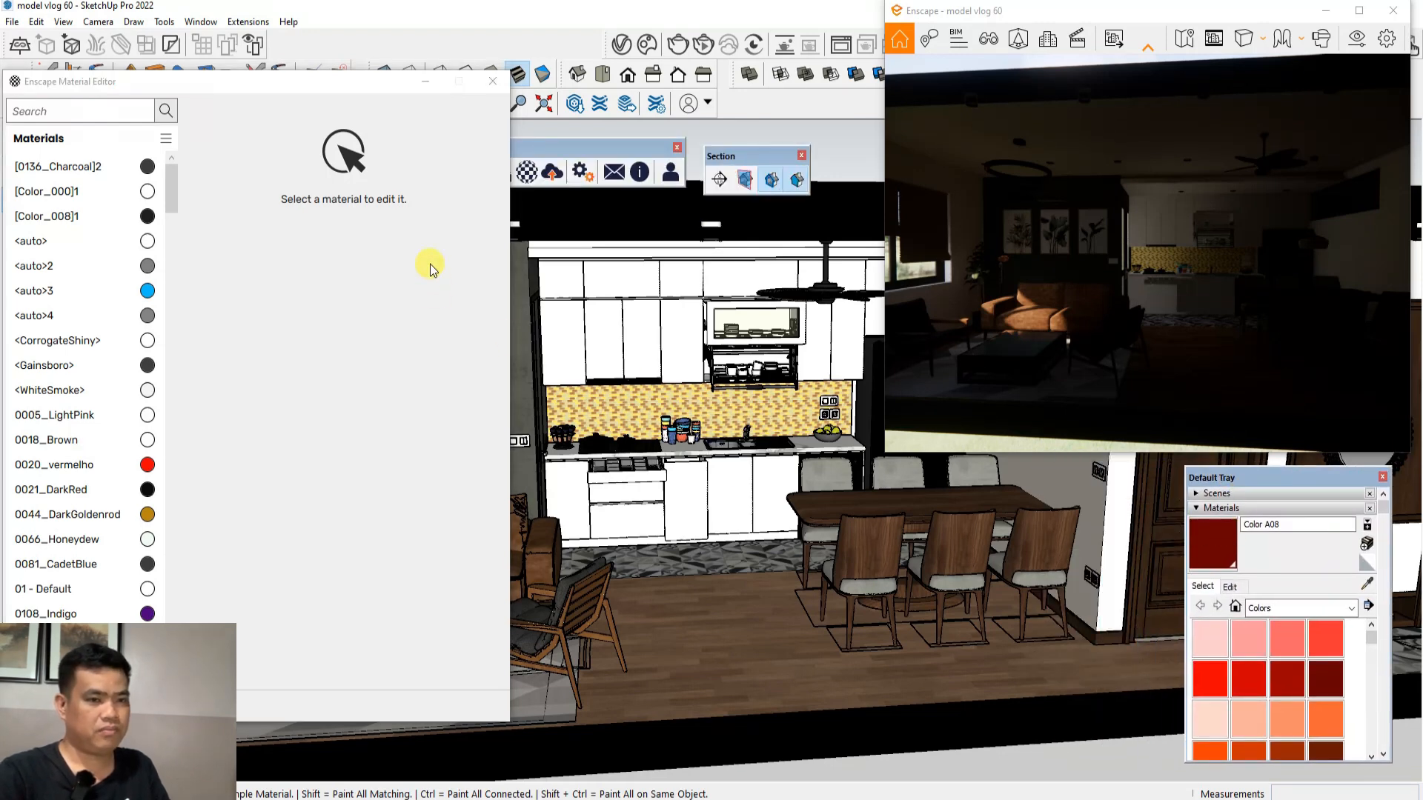
mouse_move(296, 89)
left_mouse_down()
mouse_move(413, 86)
mouse_move(296, 82)
left_mouse_up()
mouse_move(1252, 479)
left_mouse_down()
mouse_move(1156, 474)
mouse_move(1256, 479)
mouse_move(1236, 476)
left_mouse_up()
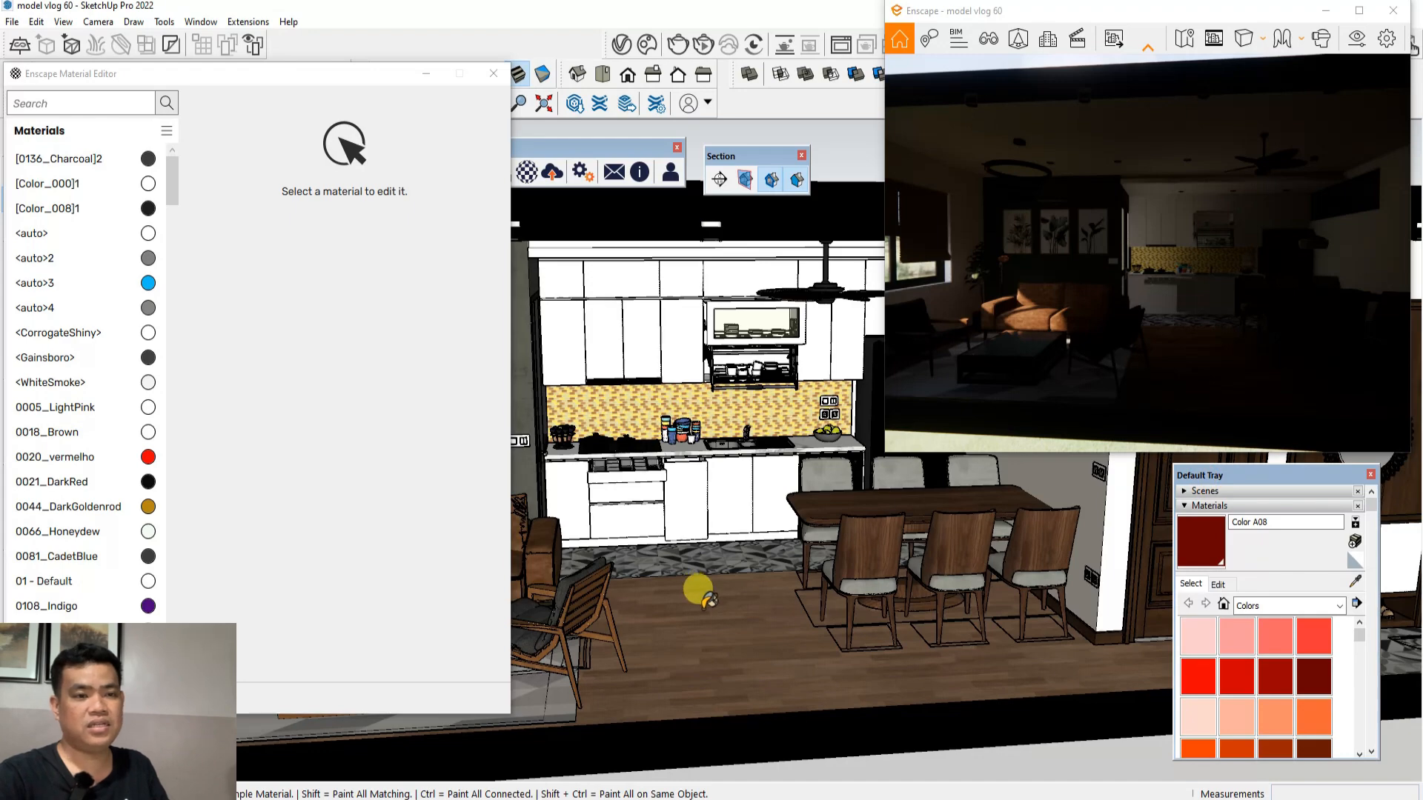
Frame the open kitchen drawer in SketchUp and synchronize the model view with the Enscape render
scroll(571, 415, "up", 6)
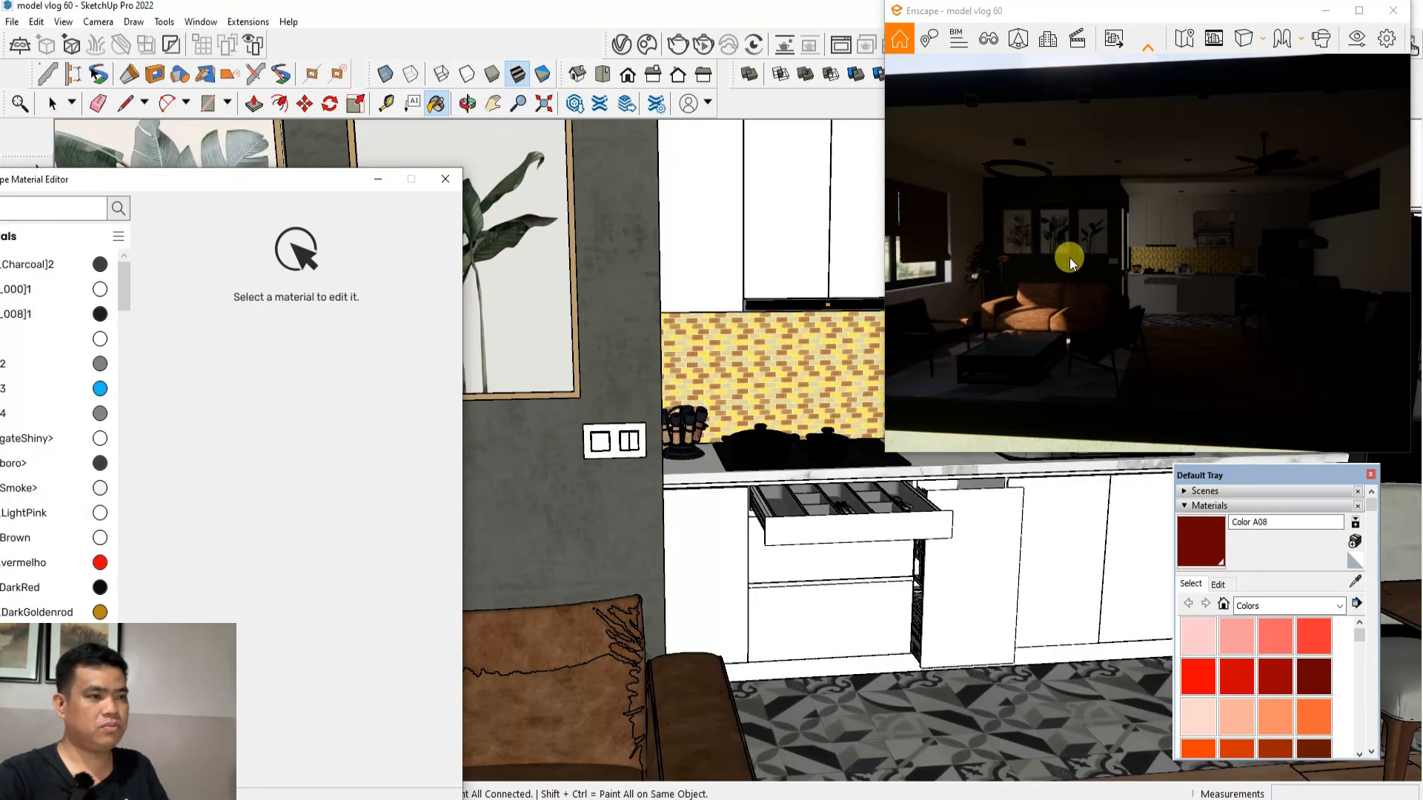
mouse_move(323, 181)
left_mouse_down()
mouse_move(561, 303)
mouse_move(453, 238)
left_mouse_up()
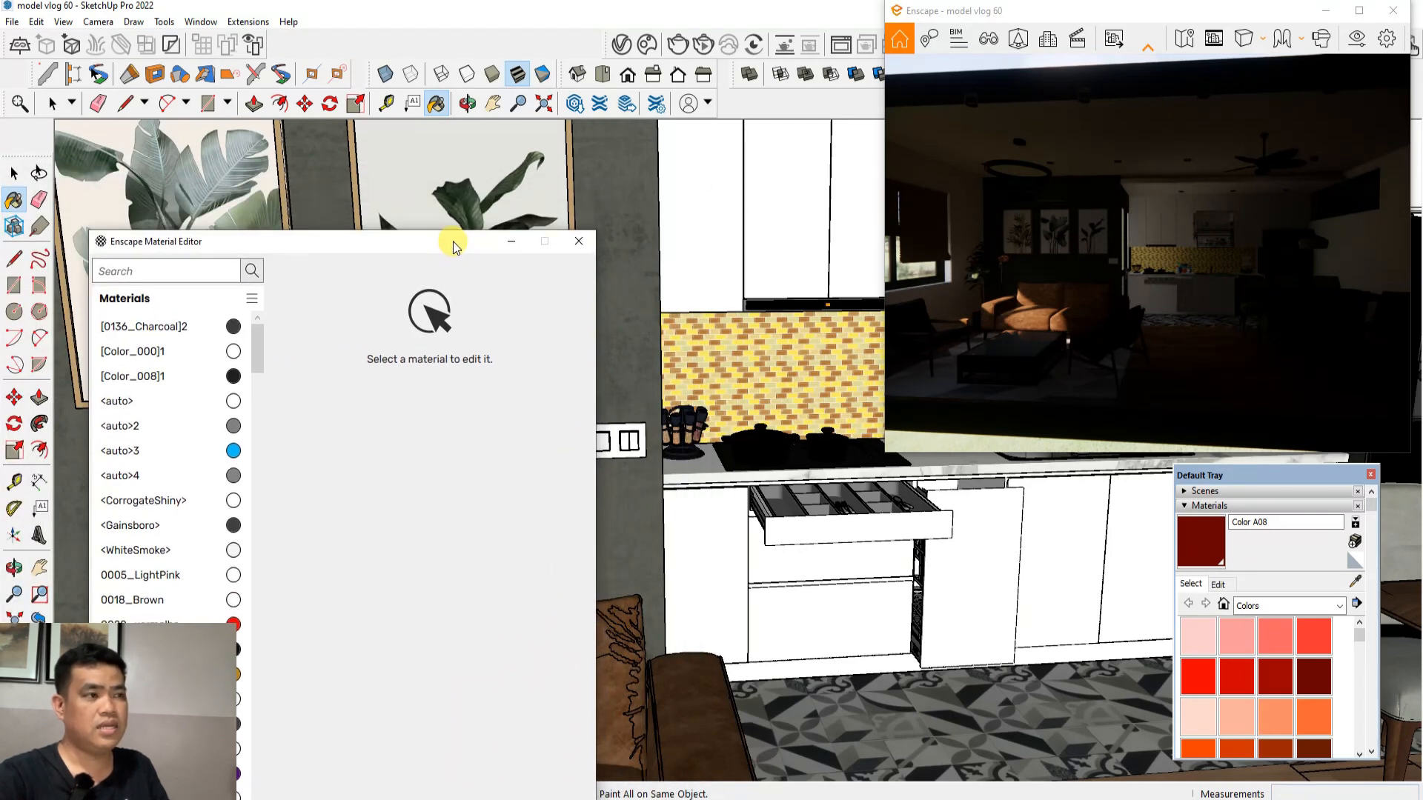
left_click(15, 175)
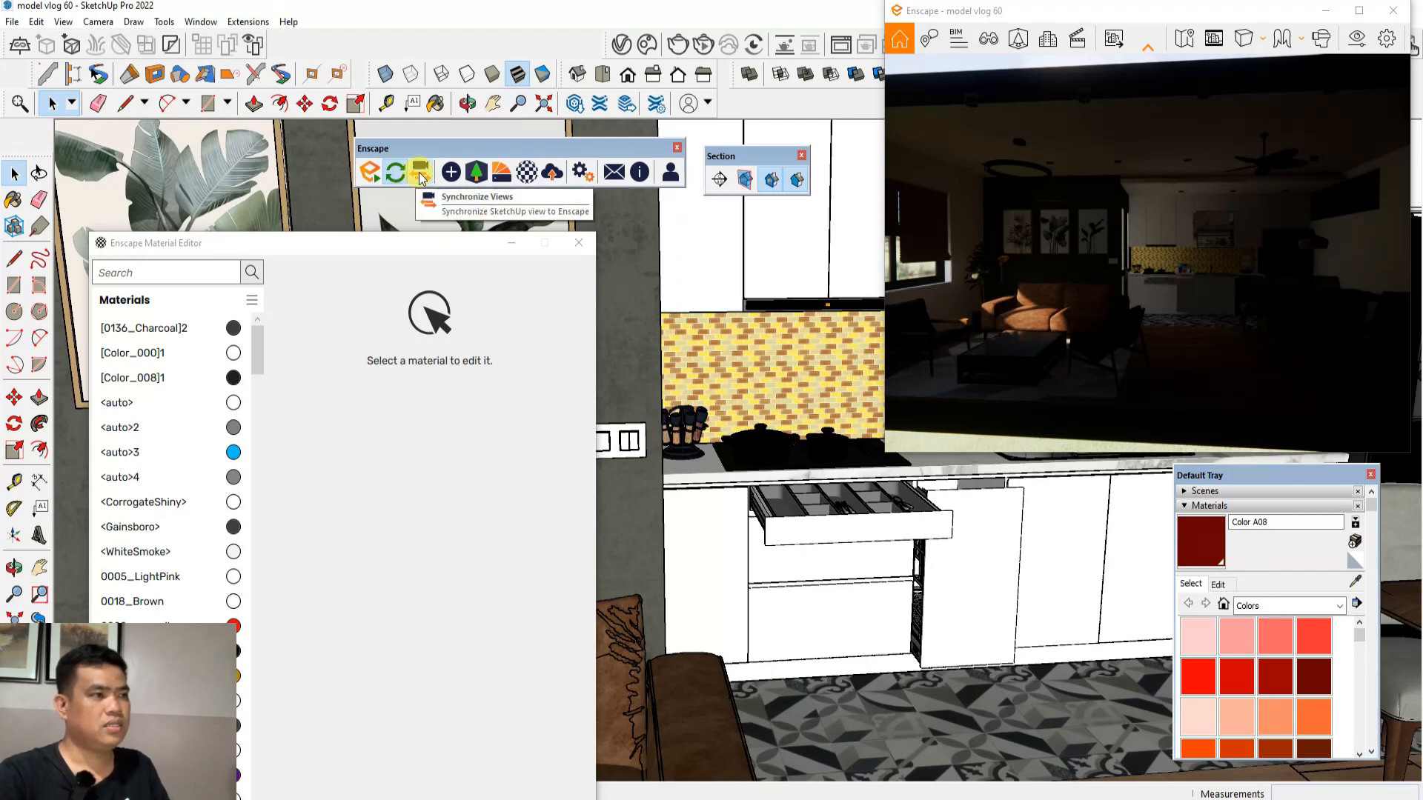
left_click(420, 177)
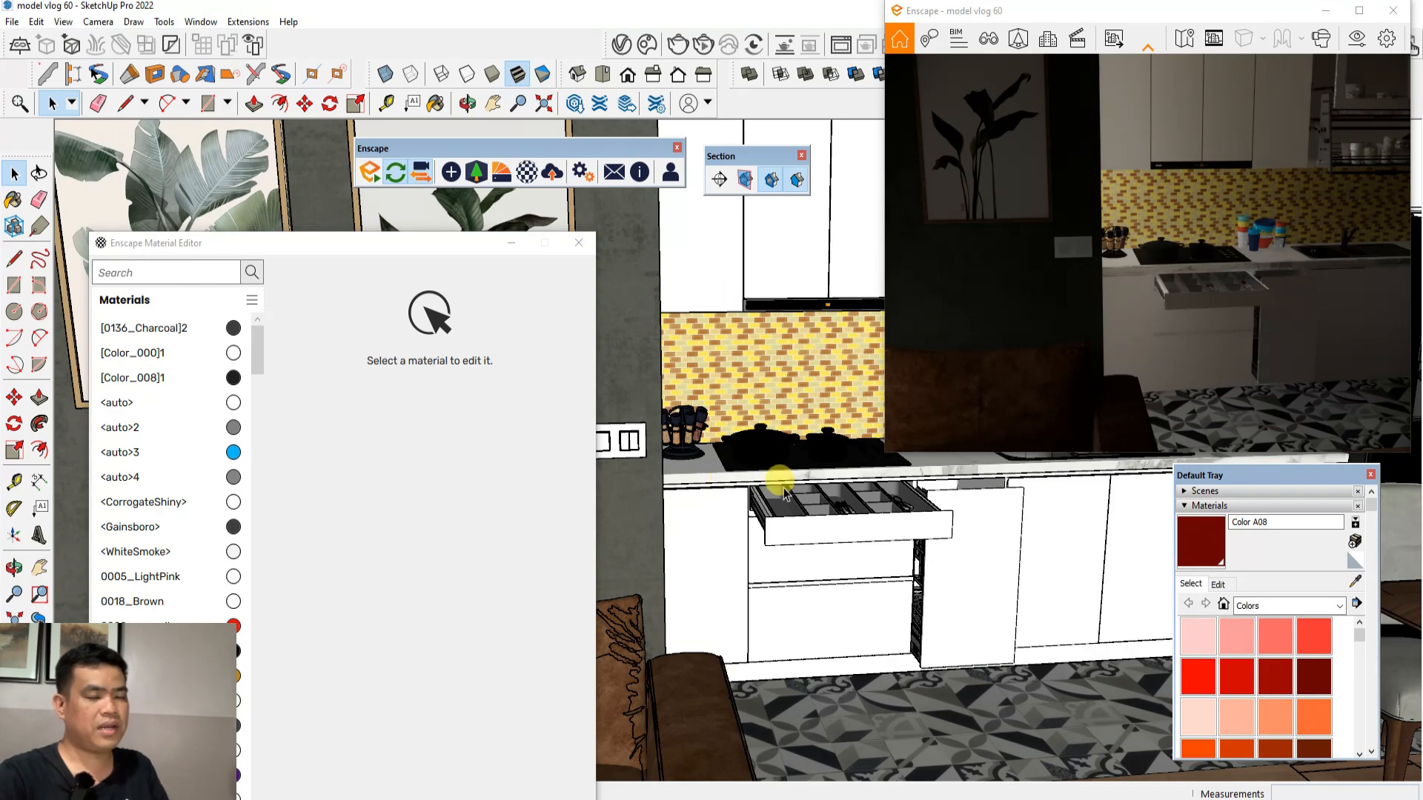
Check the synchronized views on the kitchen drawer, framed pictures and sofa wall, moving the material editor out of the way
scroll(780, 478, "up", 5)
scroll(782, 488, "up", 2)
scroll(778, 485, "down", 6)
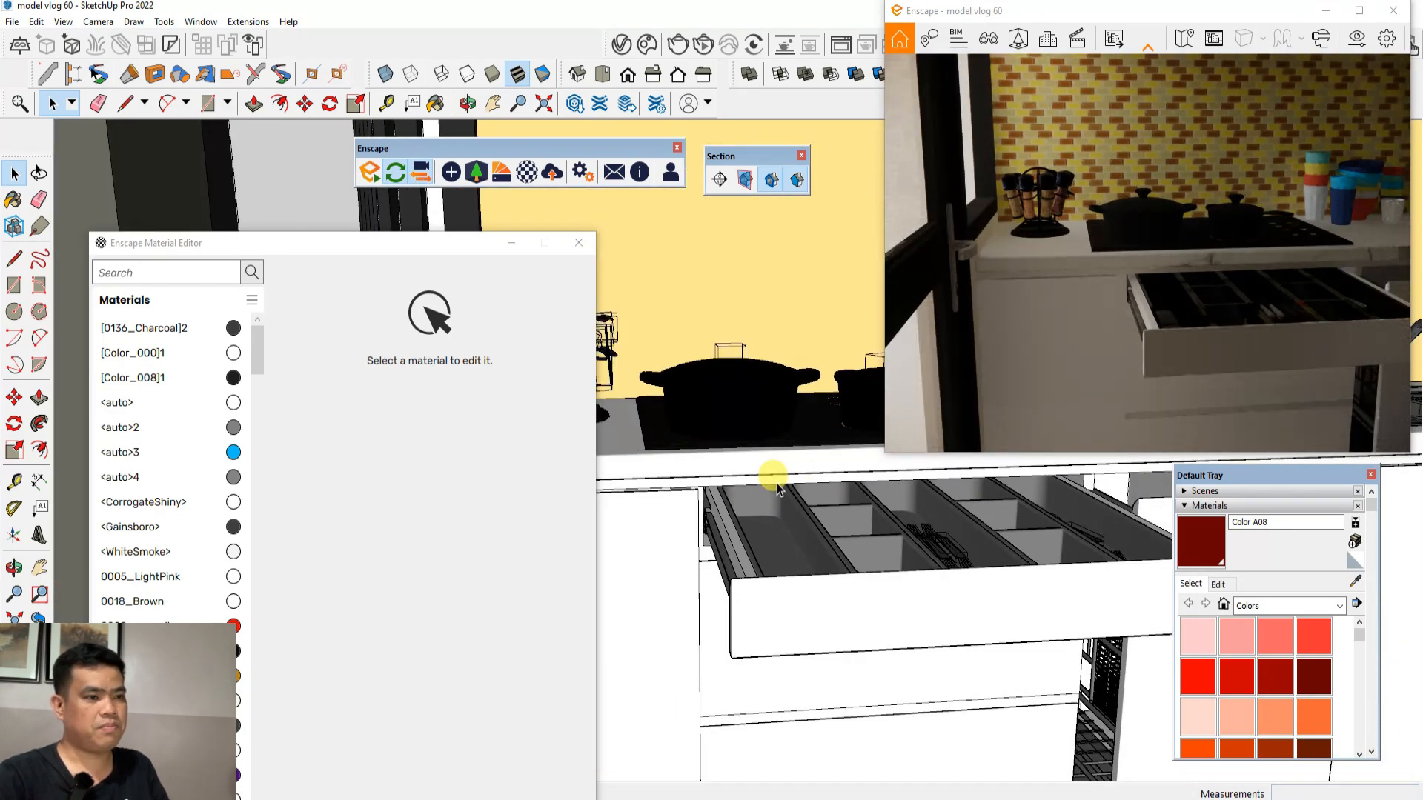
scroll(776, 485, "down", 5)
left_click_drag(387, 252, 661, 315)
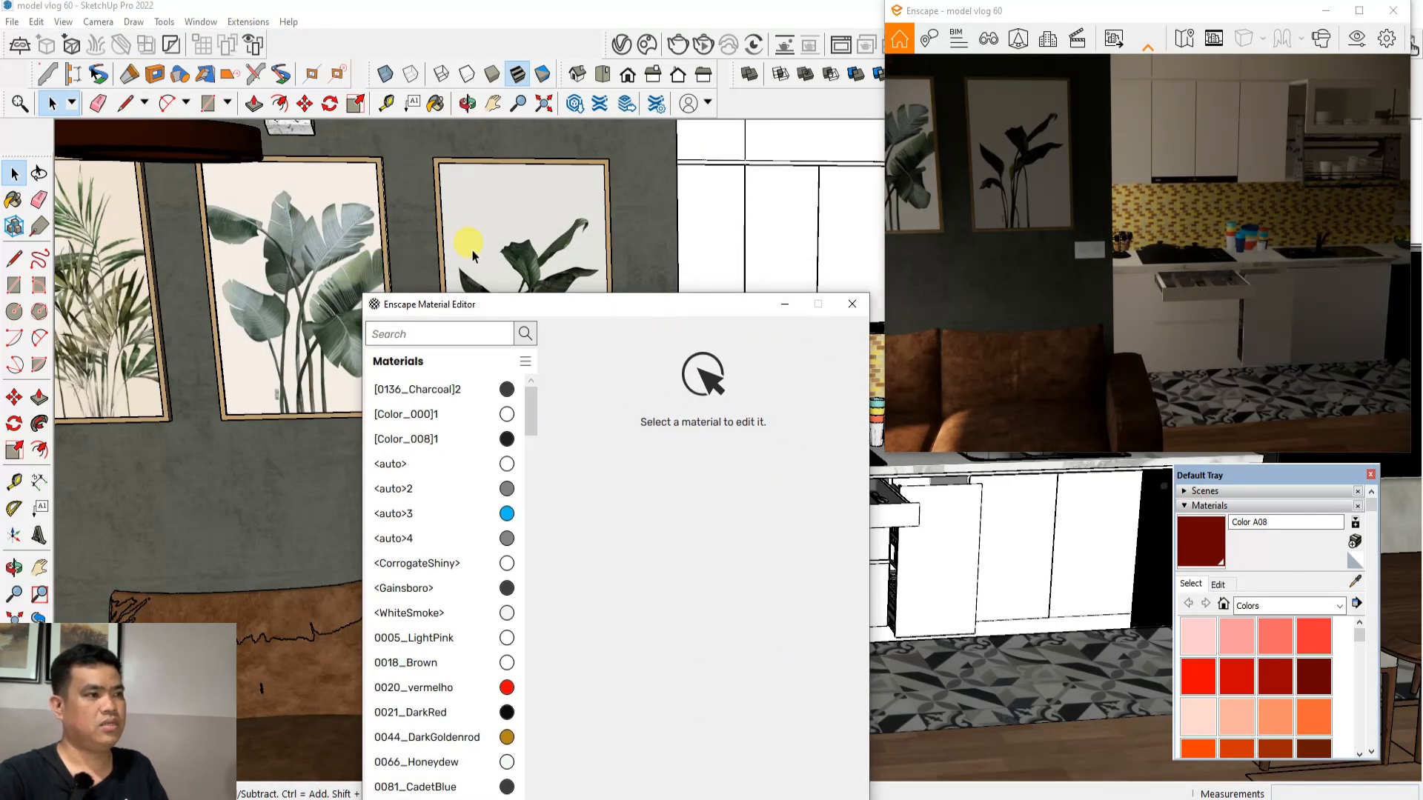
scroll(473, 256, "down", 5)
scroll(287, 137, "up", 3)
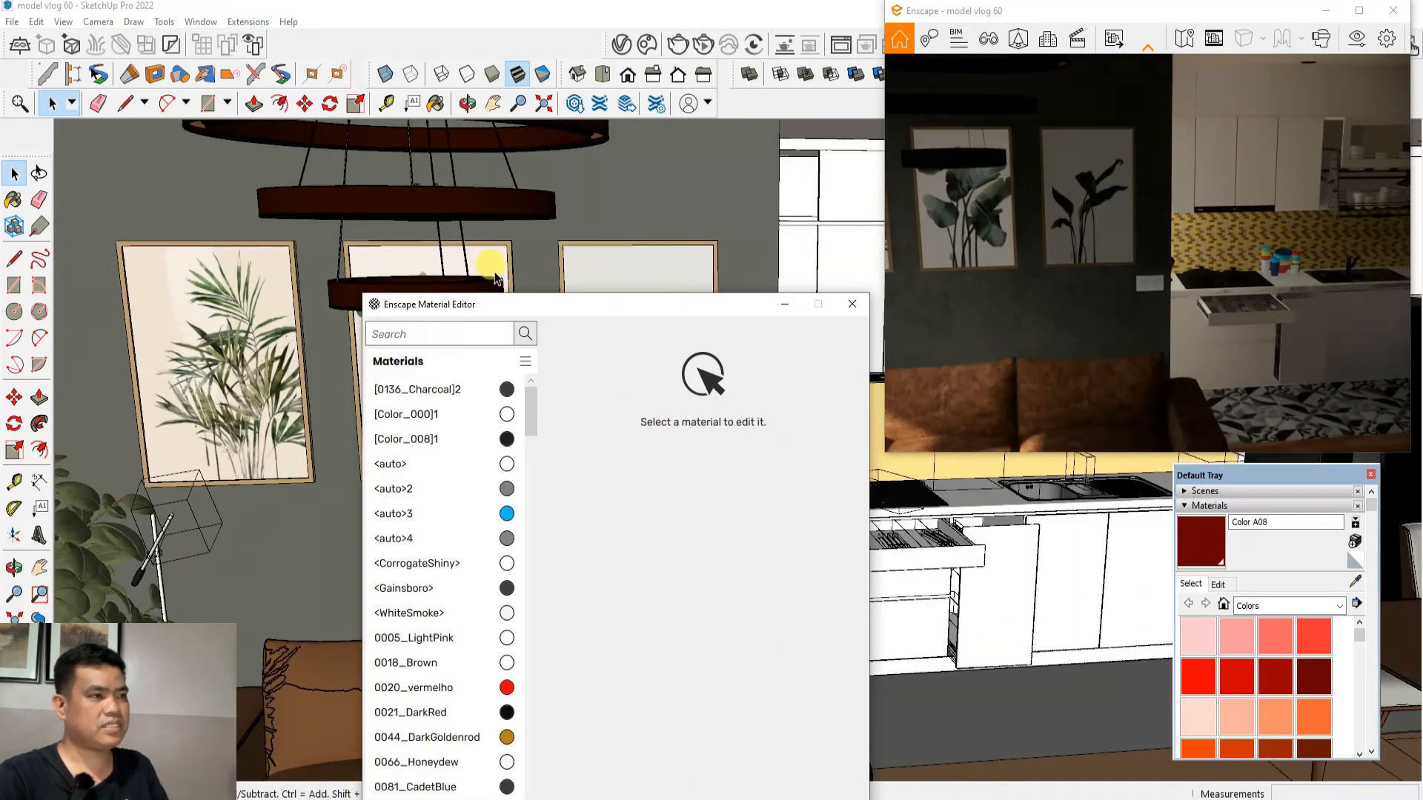
mouse_move(563, 308)
left_mouse_down()
mouse_move(248, 270)
mouse_move(190, 185)
mouse_move(170, 180)
left_mouse_up()
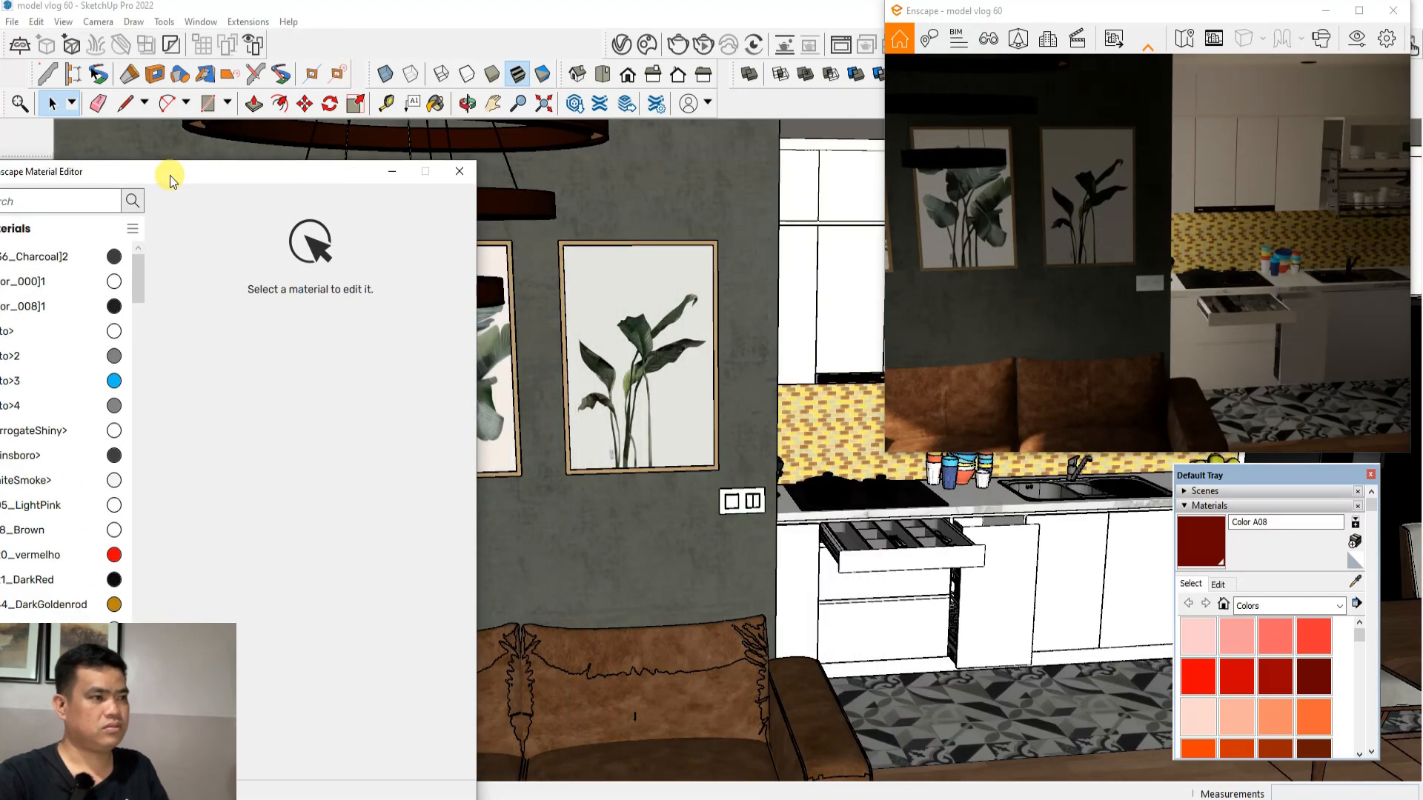
scroll(858, 621, "down", 5)
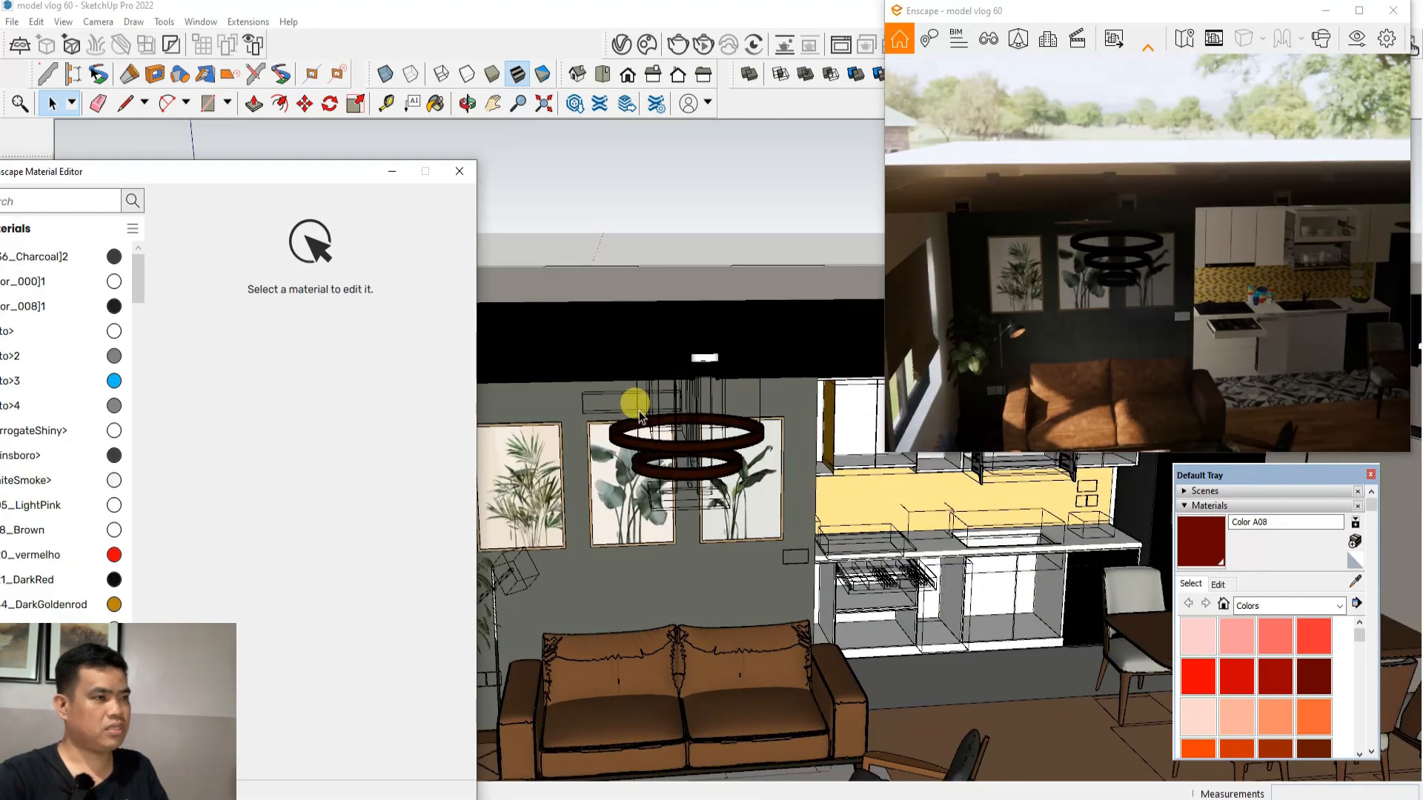
Examine the light surfaces of the ring chandelier and the ceiling downlights from below
scroll(639, 415, "up", 8)
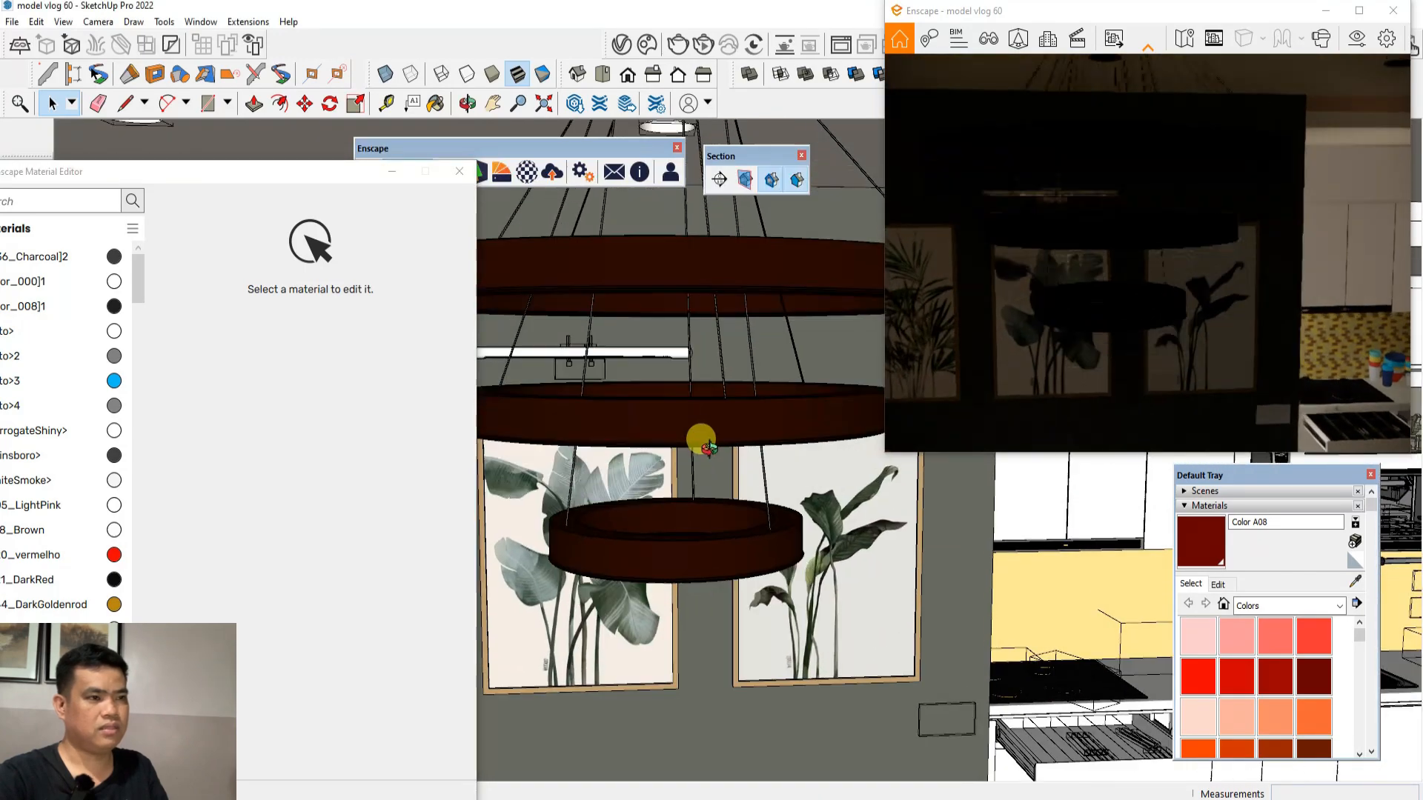
mouse_move(709, 448)
middle_mouse_down()
mouse_move(714, 347)
mouse_move(712, 358)
mouse_move(725, 349)
middle_mouse_up()
scroll(711, 485, "down", 5)
scroll(708, 304, "up", 4)
middle_click_drag(732, 379, 677, 495)
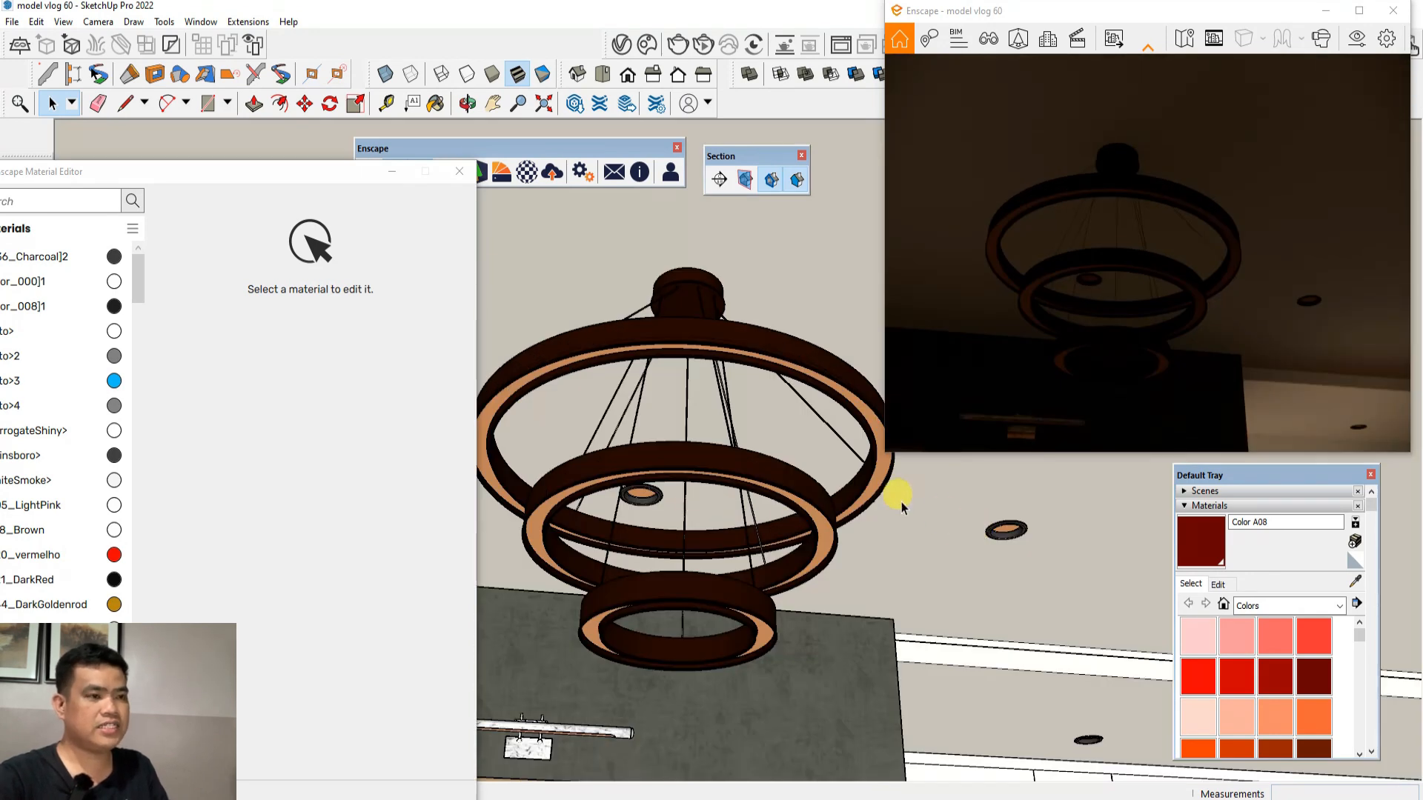
scroll(798, 545, "up", 3)
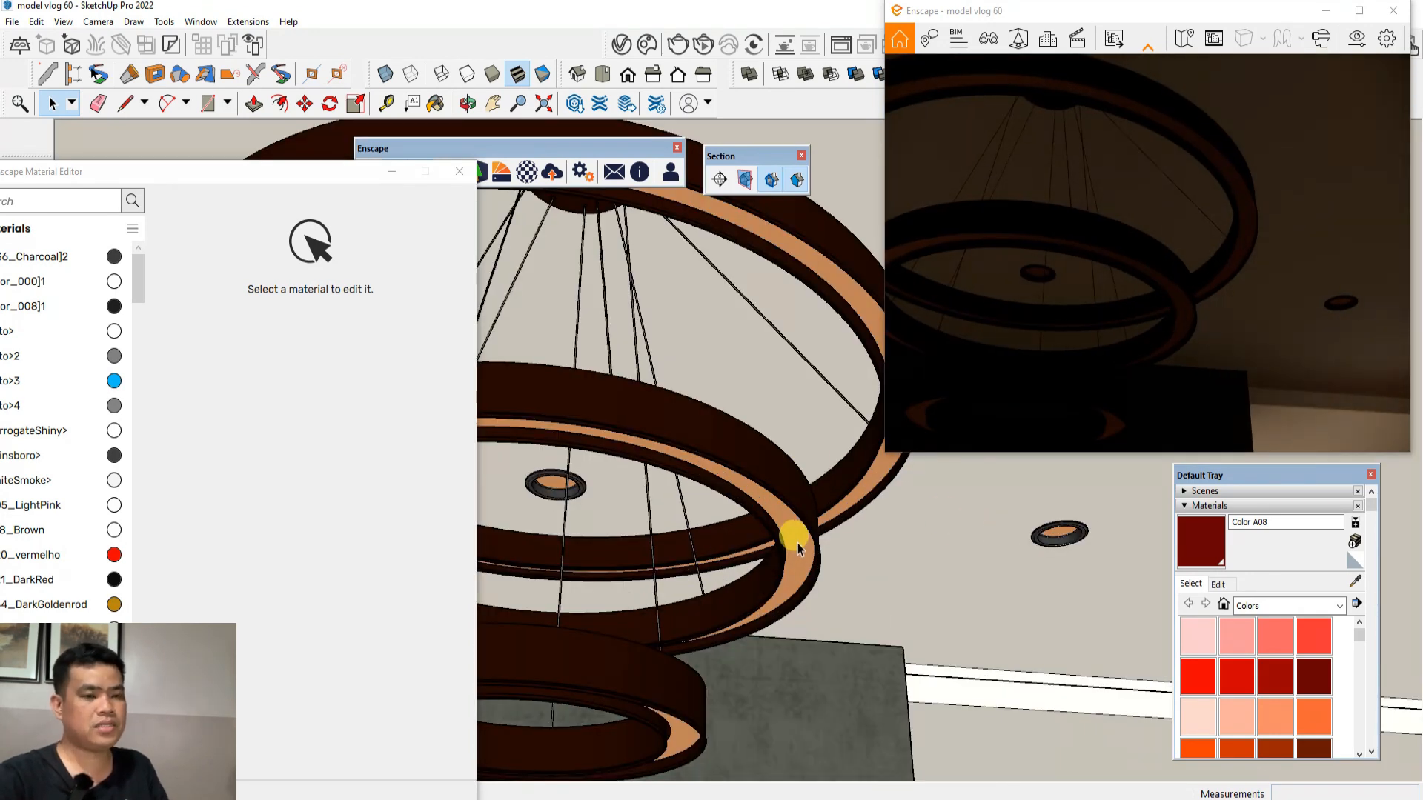
left_click(798, 534)
scroll(944, 524, "down", 3)
scroll(1011, 520, "up", 5)
scroll(1011, 522, "up", 3)
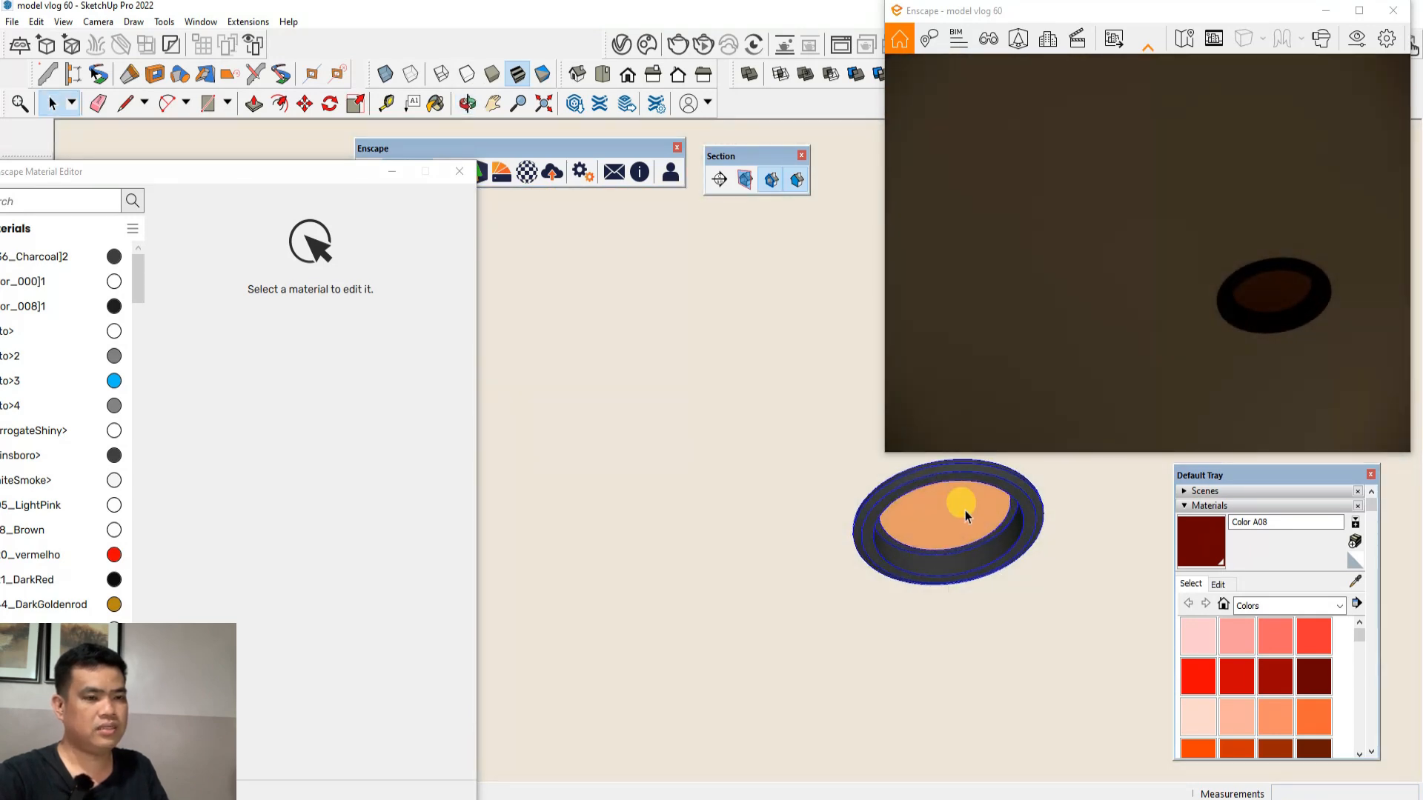
scroll(955, 519, "down", 5)
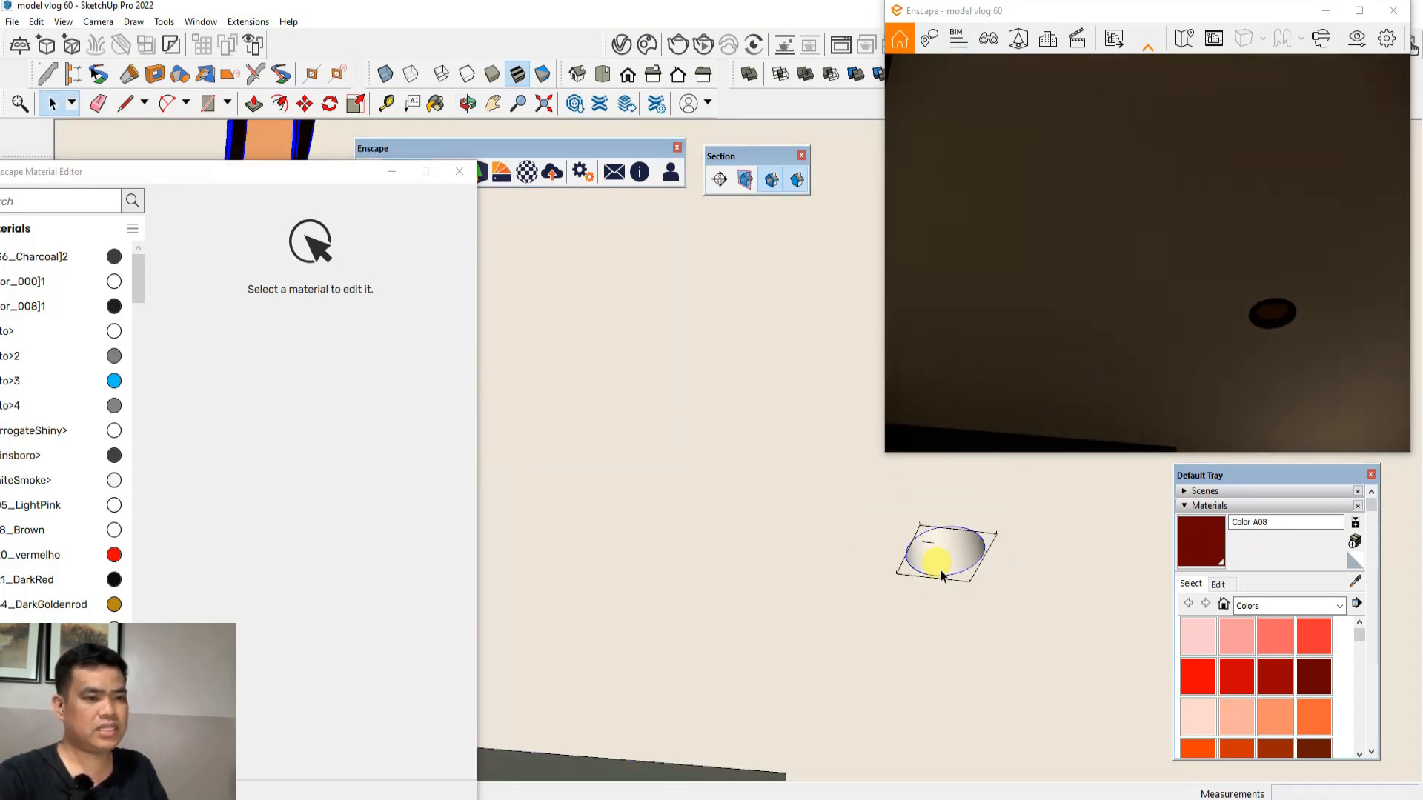
scroll(954, 510, "down", 5)
mouse_move(719, 374)
middle_mouse_down()
mouse_move(736, 429)
mouse_move(750, 430)
middle_mouse_up()
scroll(751, 430, "up", 1)
scroll(771, 553, "down", 1)
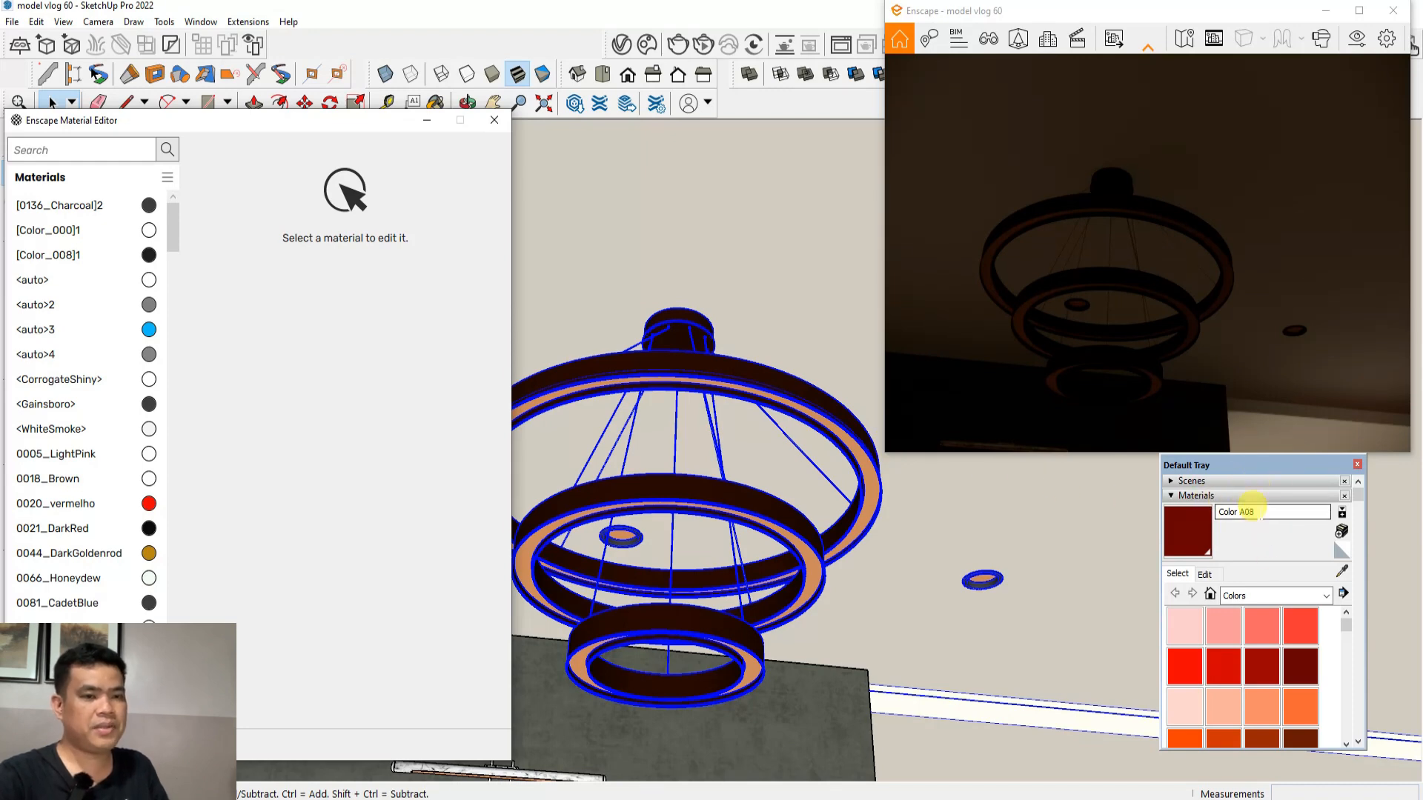
Sample the VLPS material from the chandelier's light strip and set its Enscape material type to Self-illuminated
left_click(1342, 576)
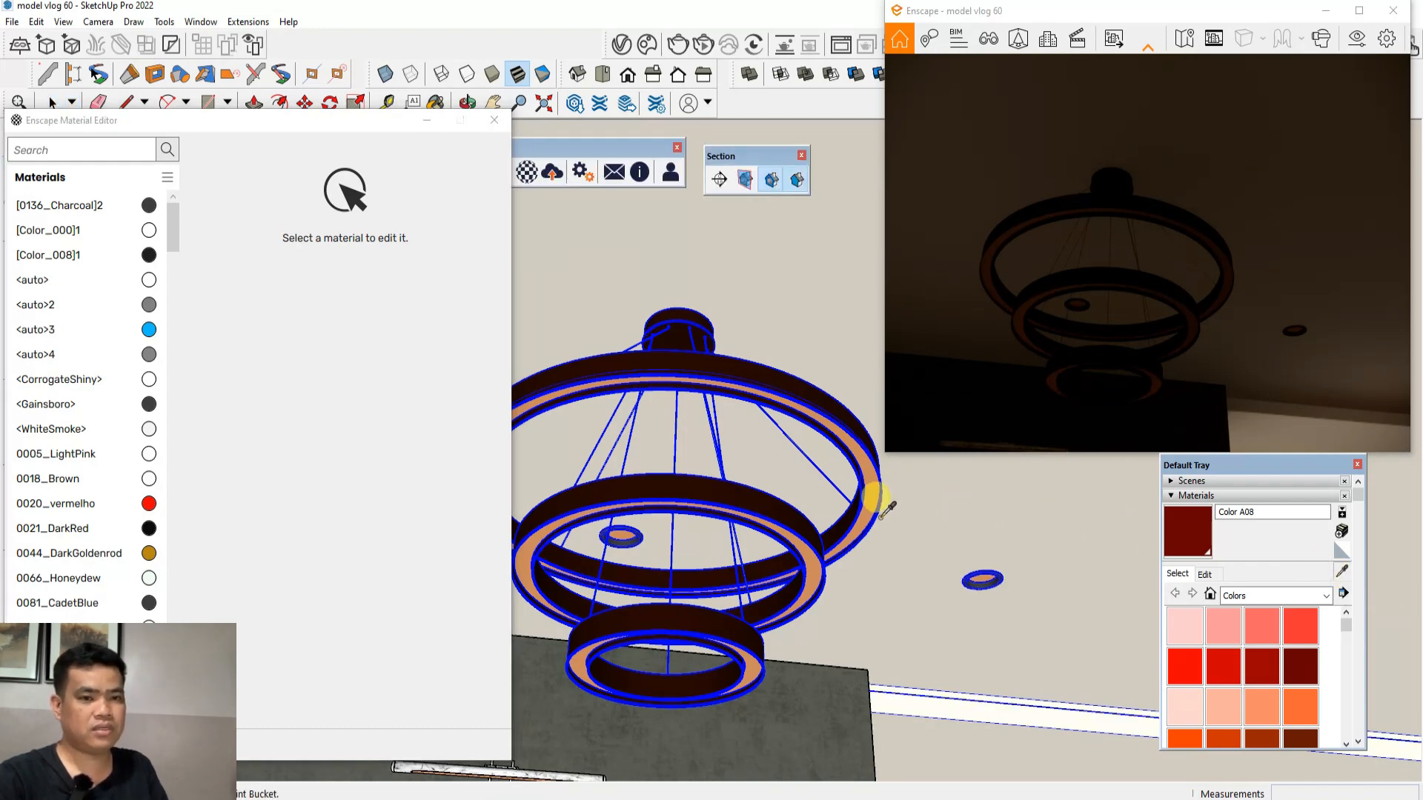
scroll(874, 511, "up", 3)
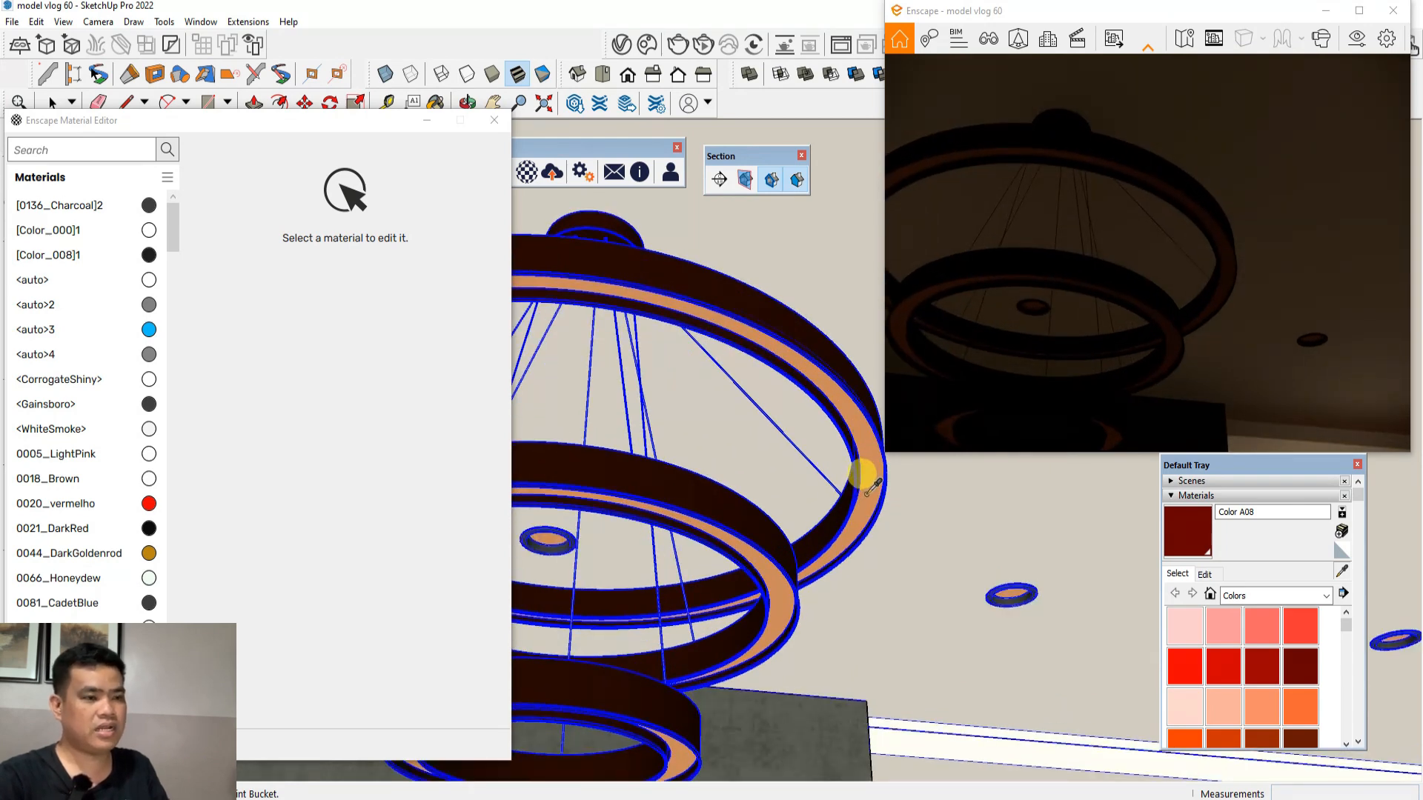
left_click(867, 490)
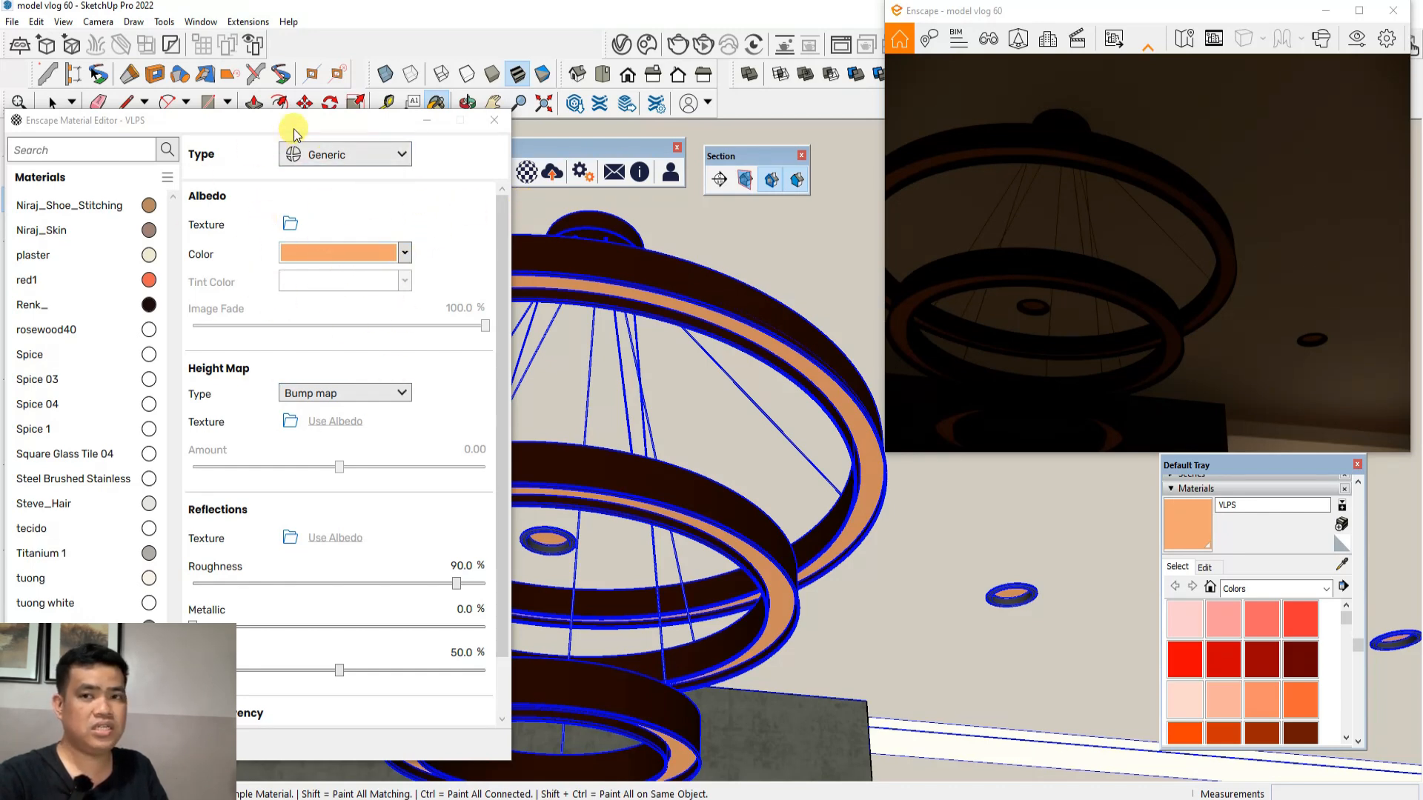
left_click_drag(294, 130, 313, 119)
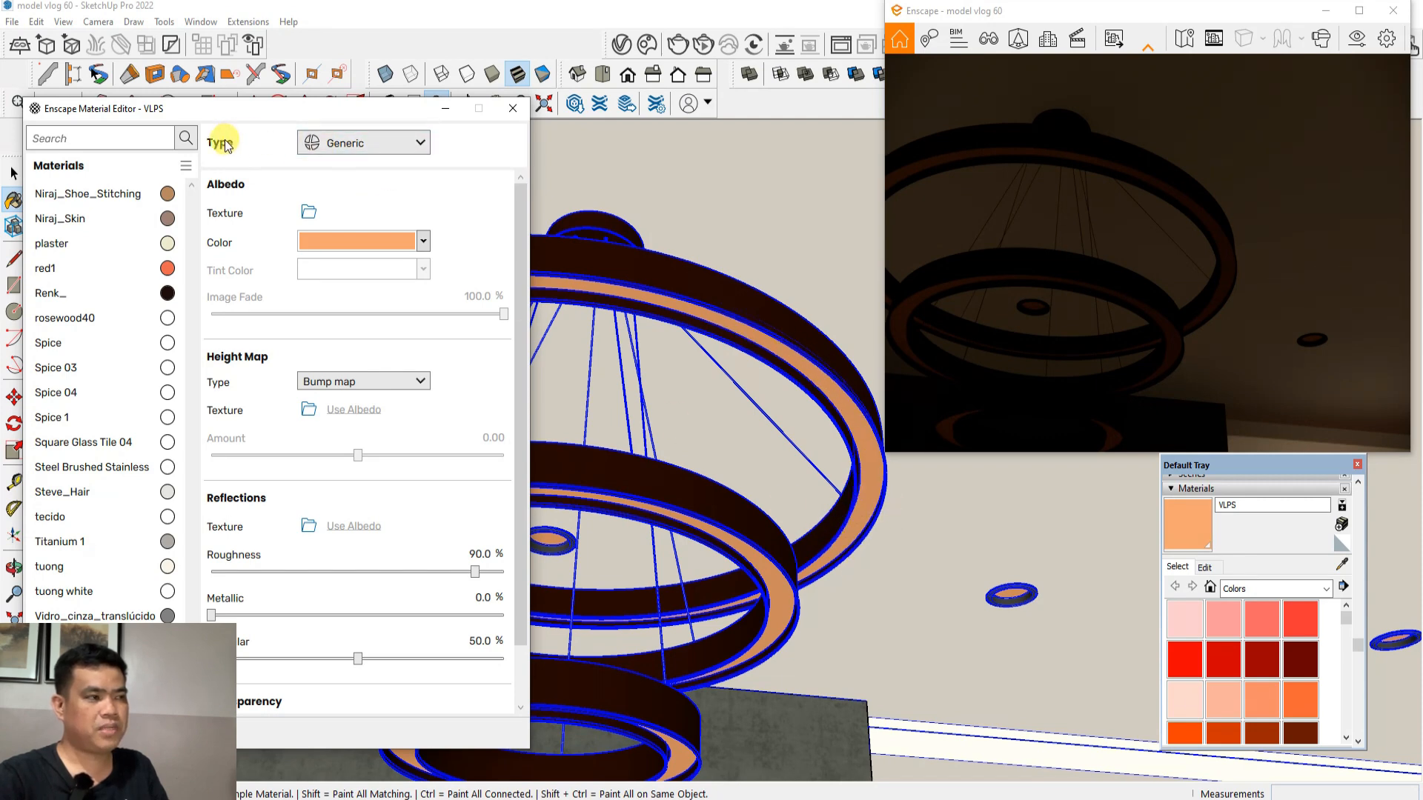
left_click(357, 146)
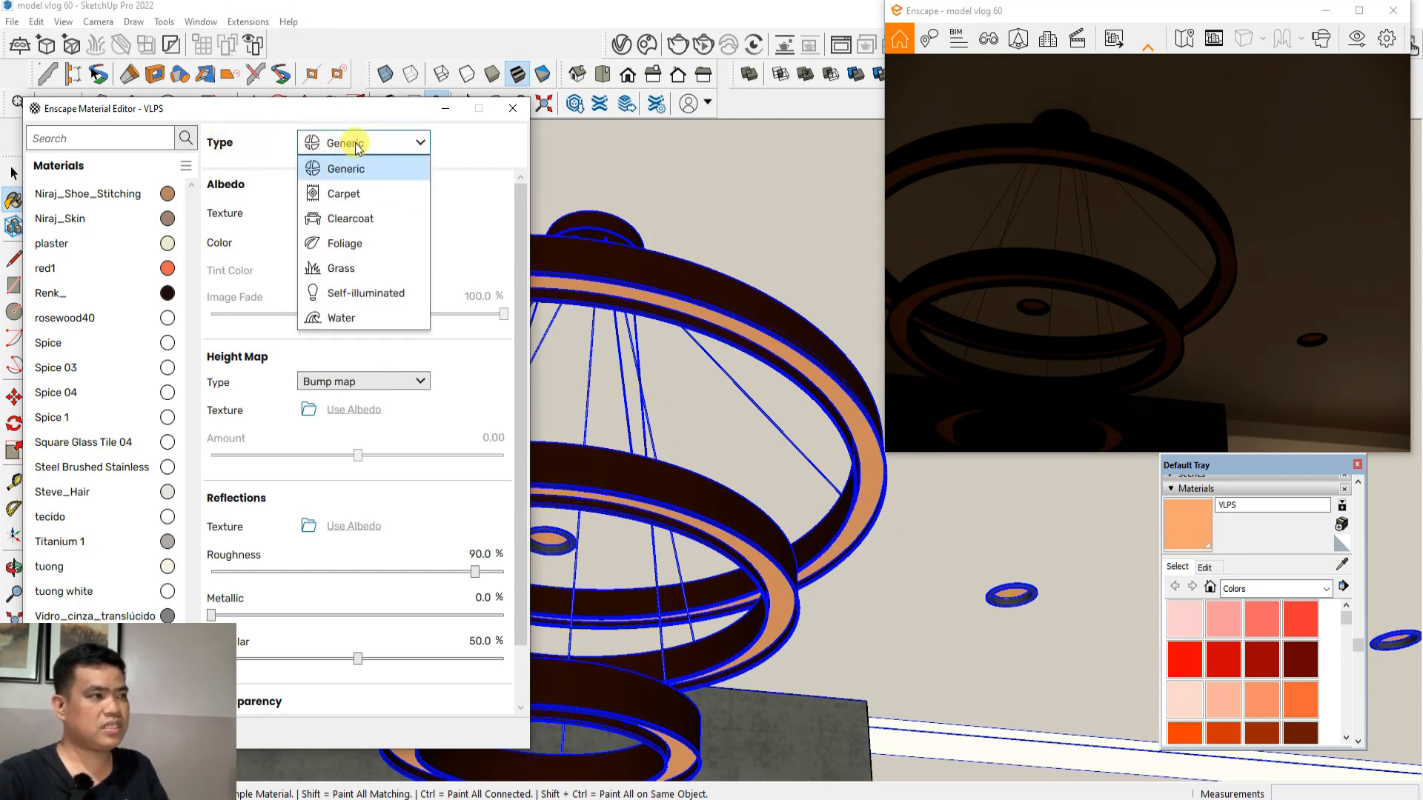
left_click(356, 296)
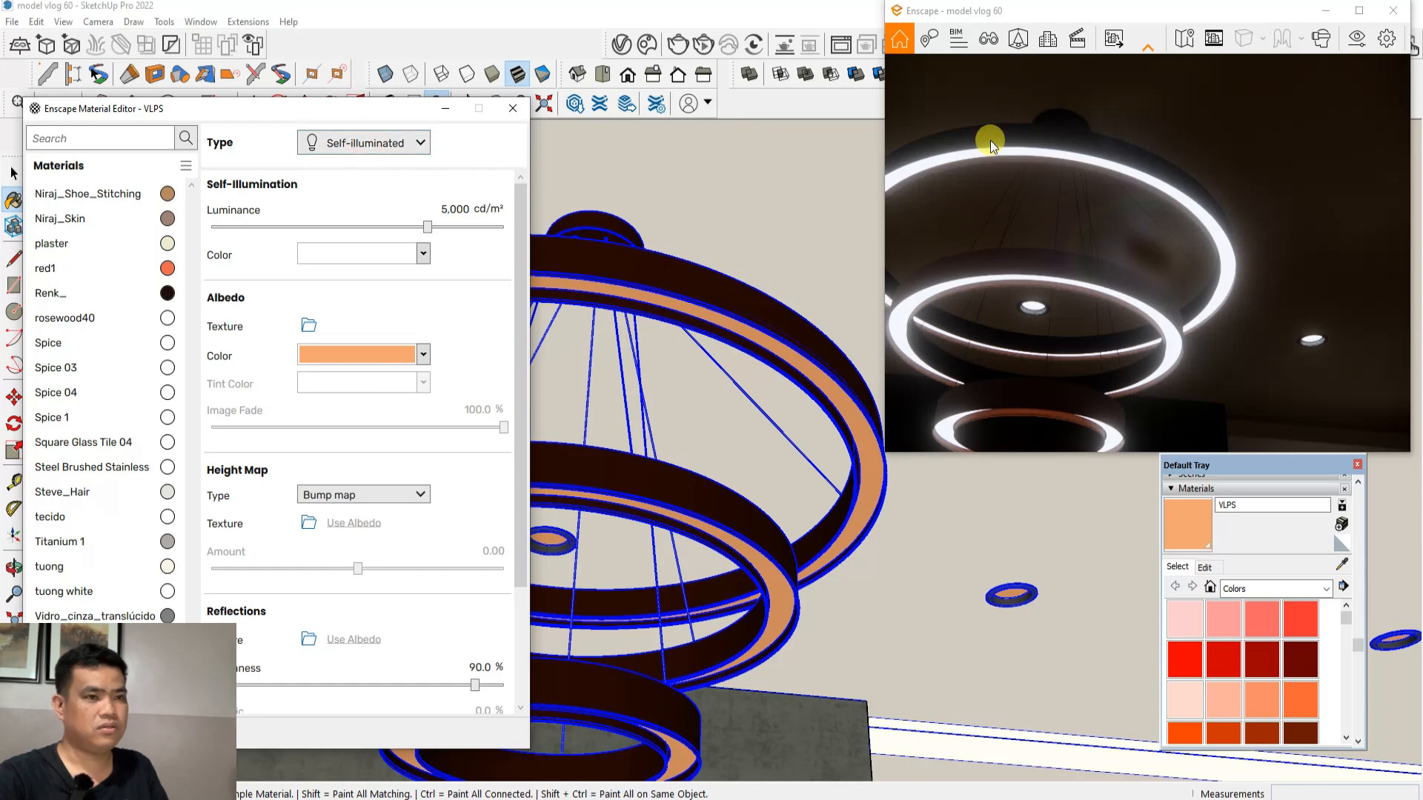
Set the VLPS material's albedo color to near-white and its luminance to 8,449 cd/m², and check the glow on the chandelier and downlights
left_click(423, 355)
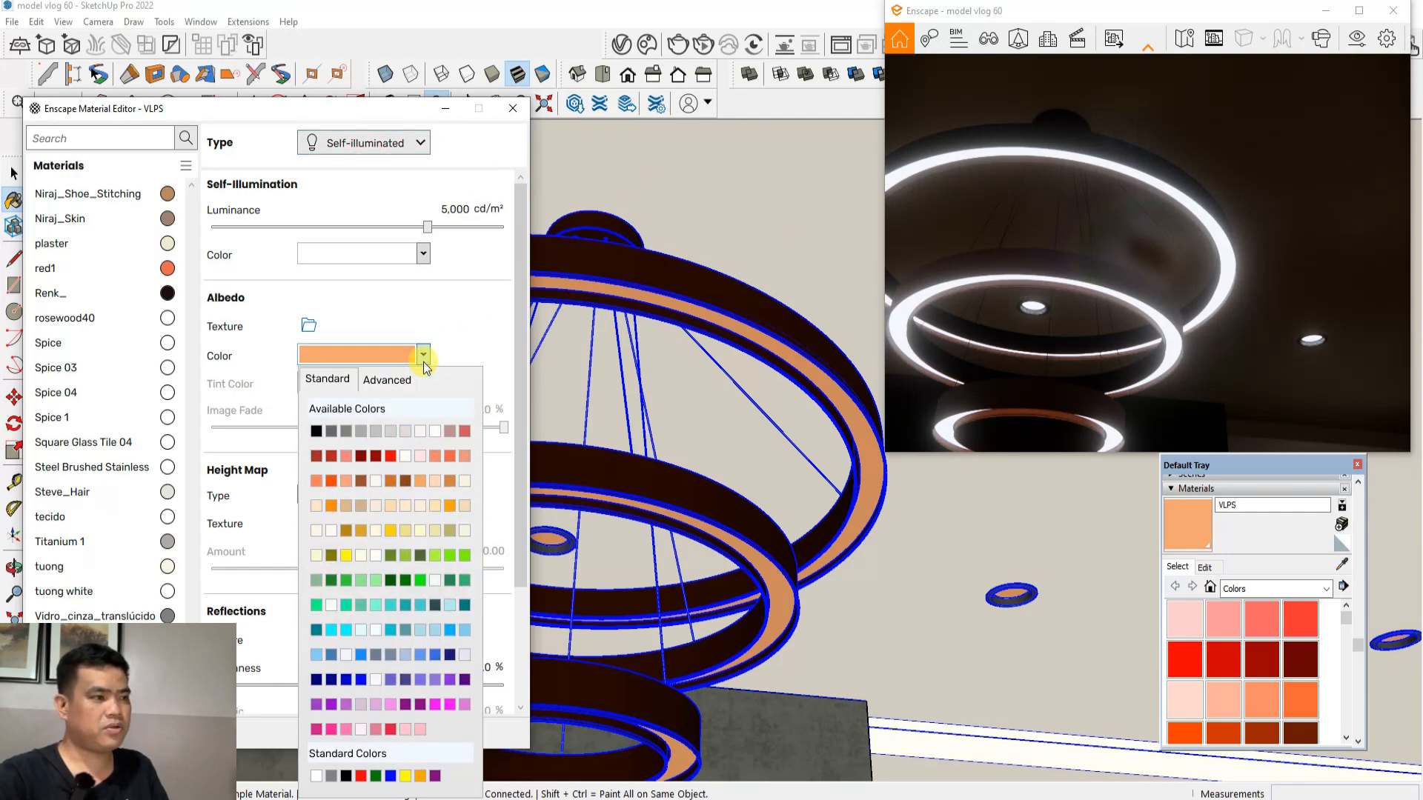
left_click(406, 455)
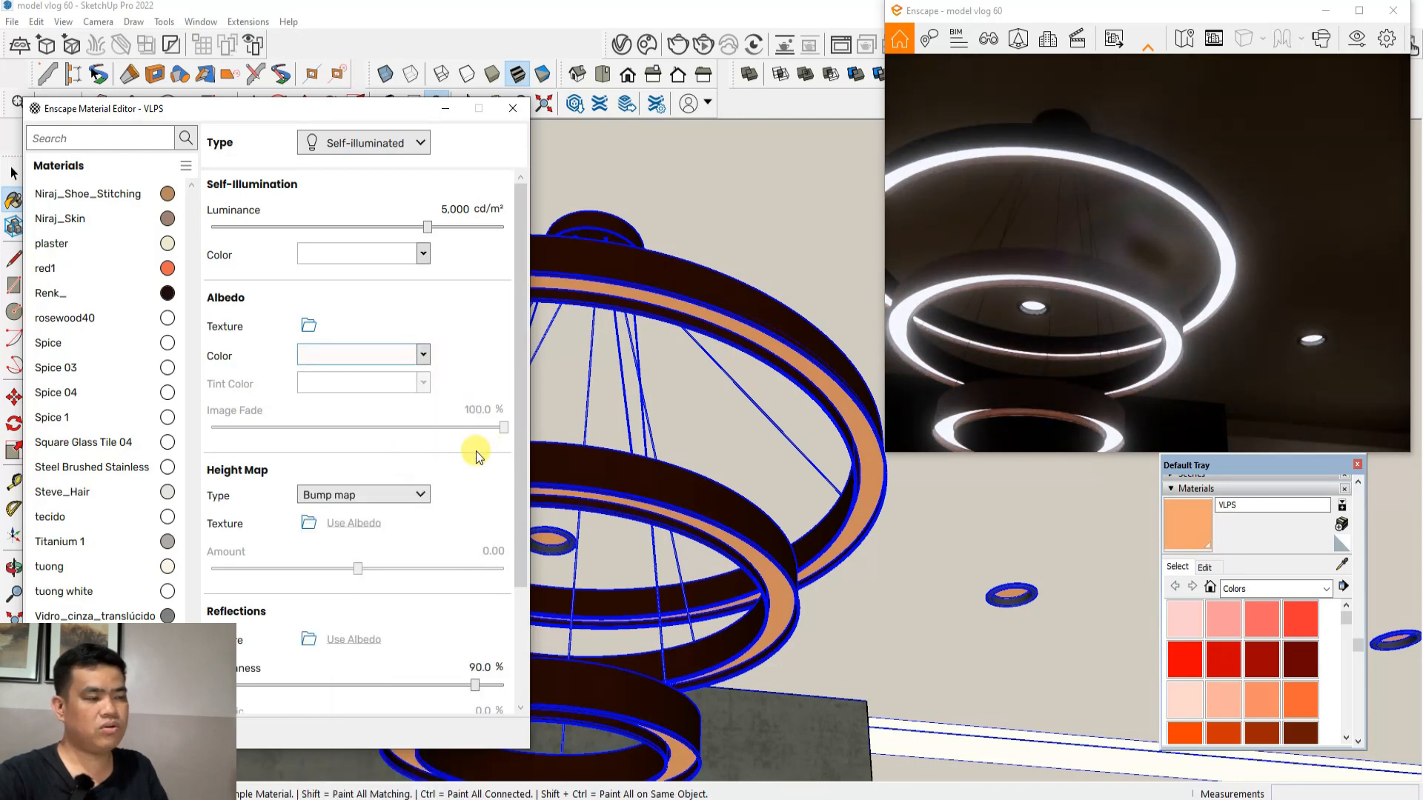
mouse_move(427, 227)
left_mouse_down()
mouse_move(470, 228)
mouse_move(443, 232)
left_mouse_up()
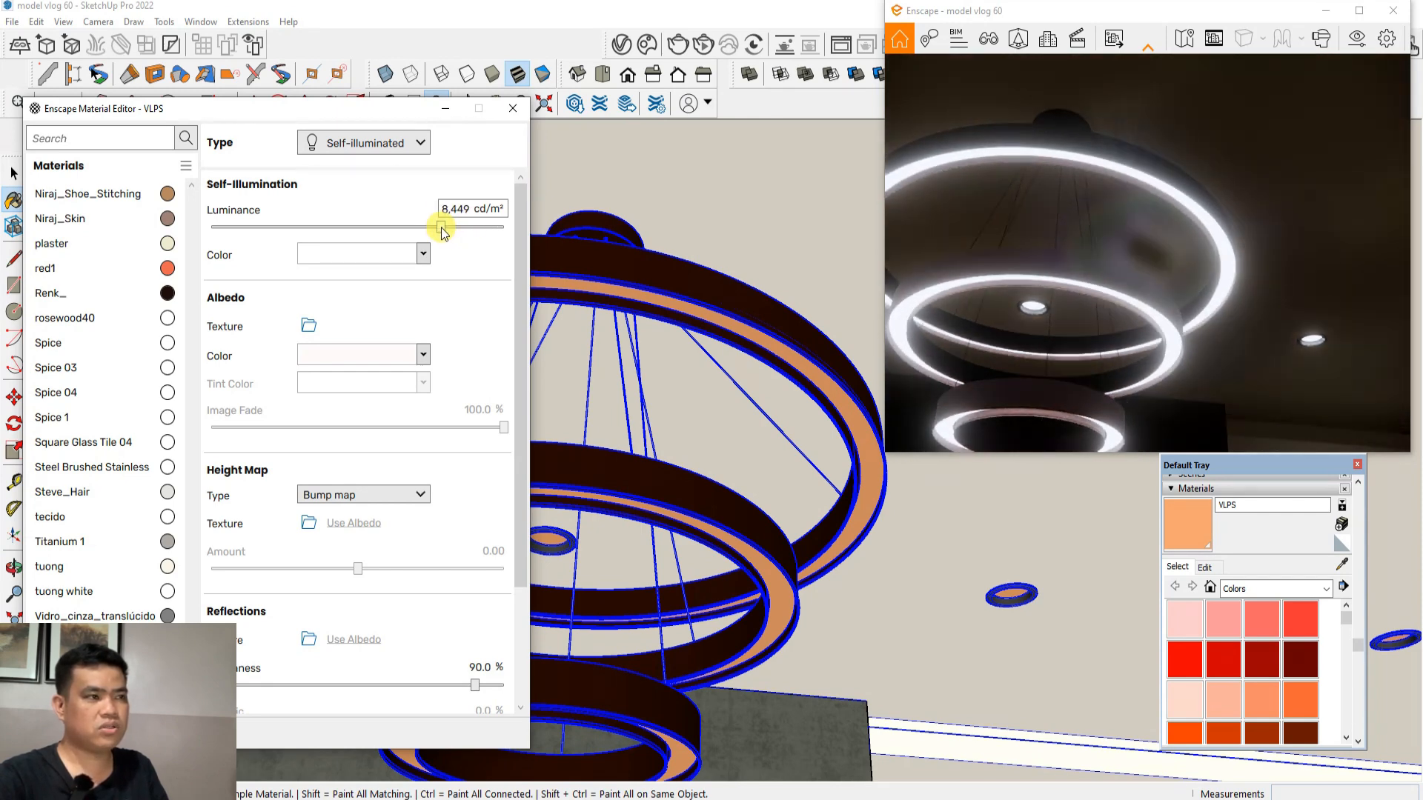
scroll(1114, 333, "down", 4)
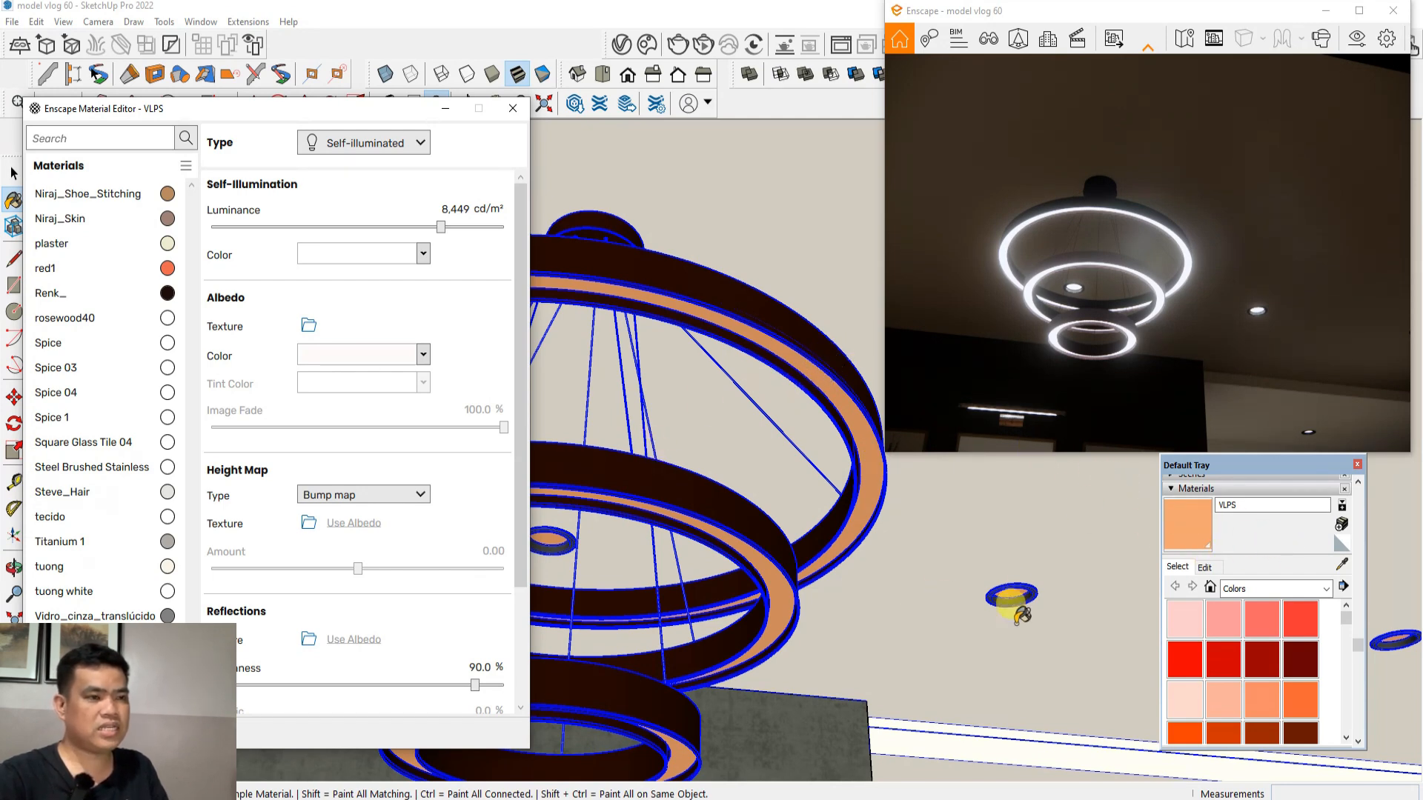
Examine the glow of the self-illuminated ceiling downlights up close and from the full room view
scroll(1033, 593, "up", 4)
scroll(1042, 598, "up", 8)
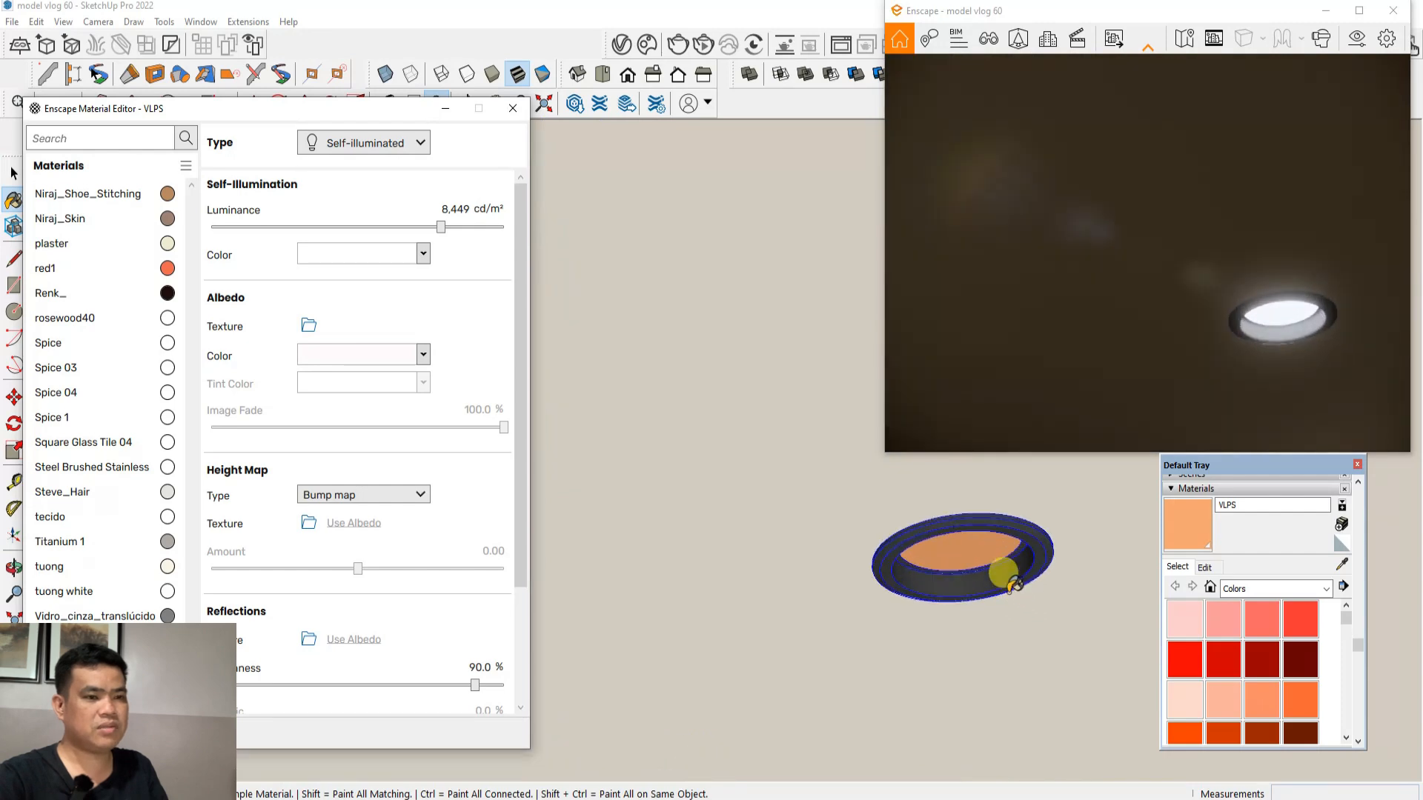
scroll(923, 516, "down", 10)
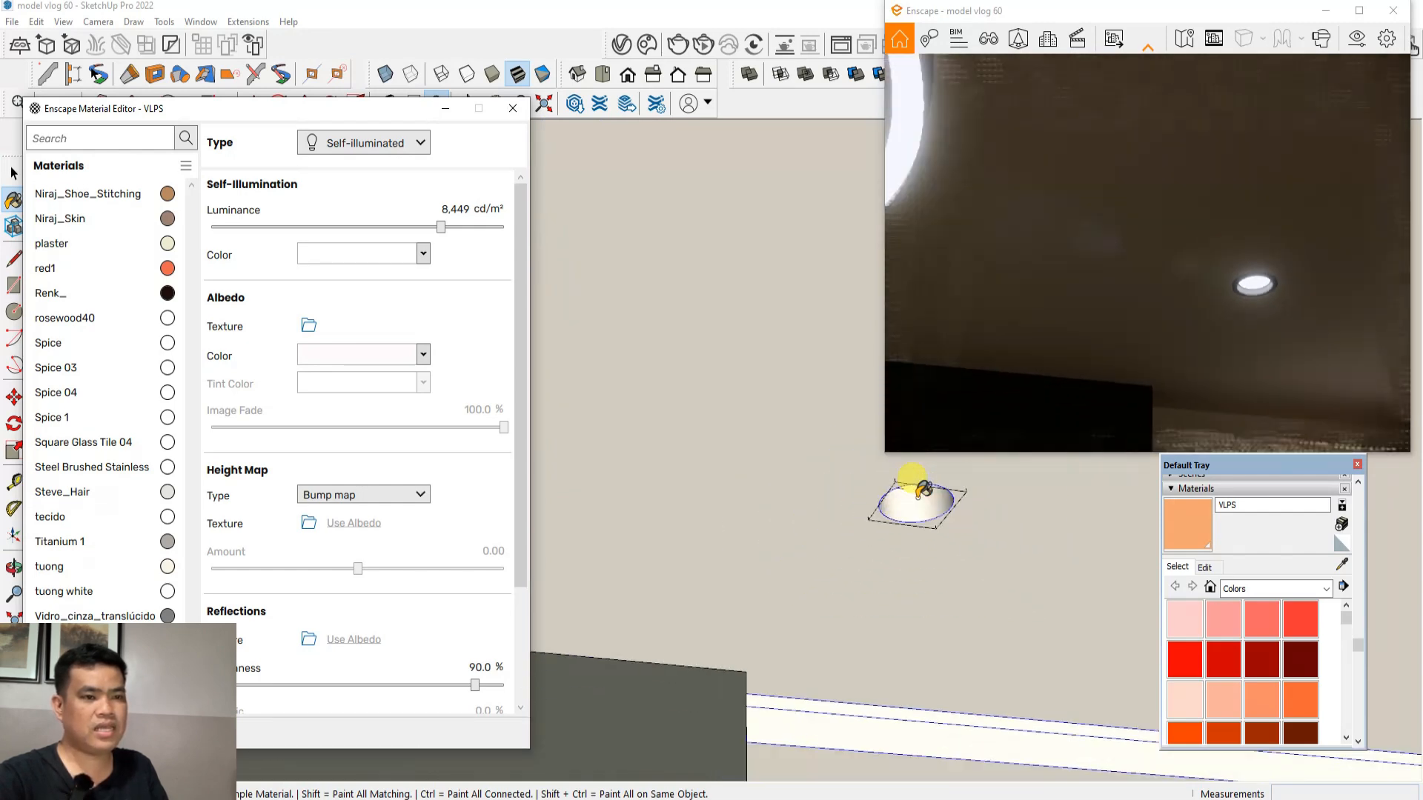
mouse_move(843, 448)
middle_mouse_down()
mouse_move(852, 477)
mouse_move(722, 571)
mouse_move(739, 635)
middle_mouse_up()
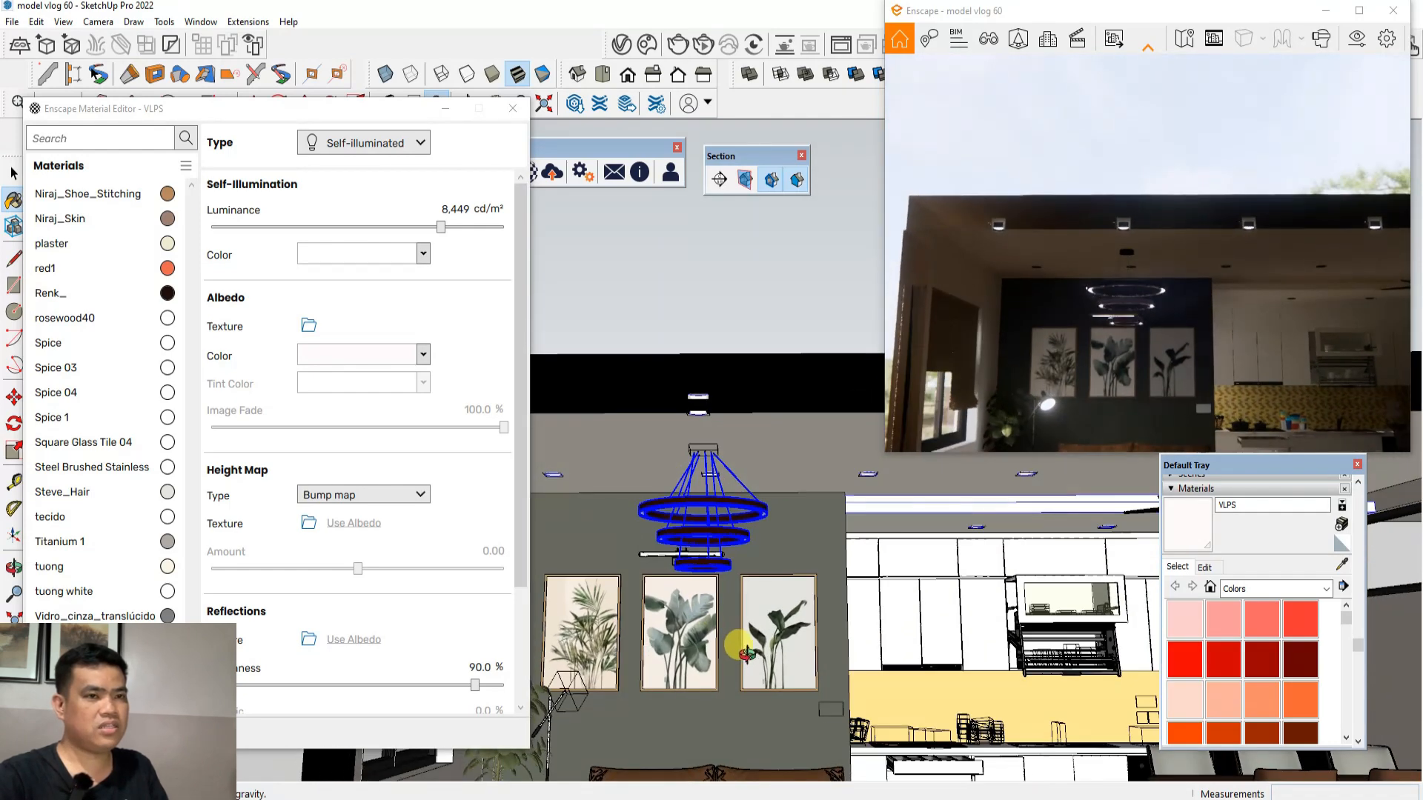
scroll(583, 474, "down", 4)
scroll(763, 630, "up", 3)
scroll(757, 405, "up", 5)
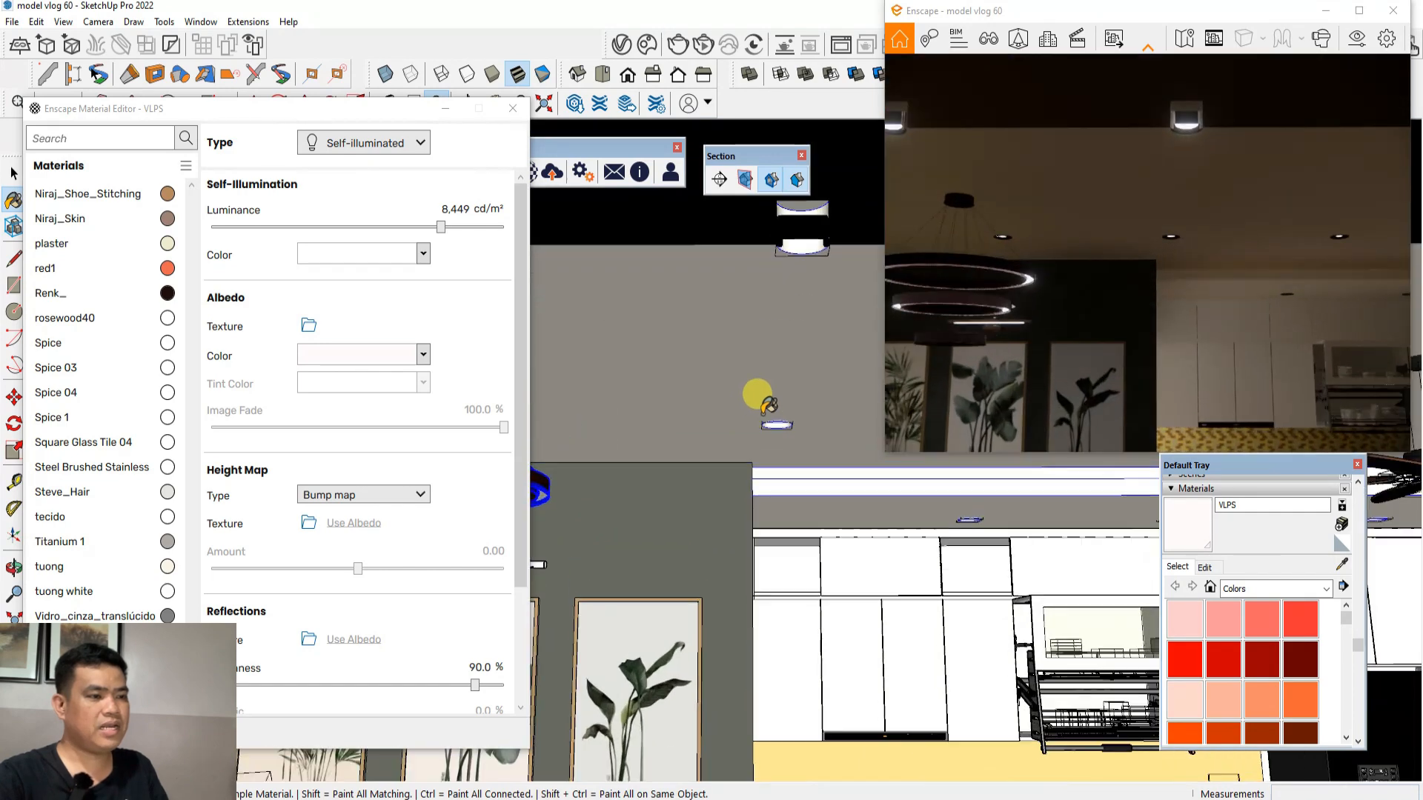
scroll(827, 591, "down", 4)
scroll(564, 504, "up", 8)
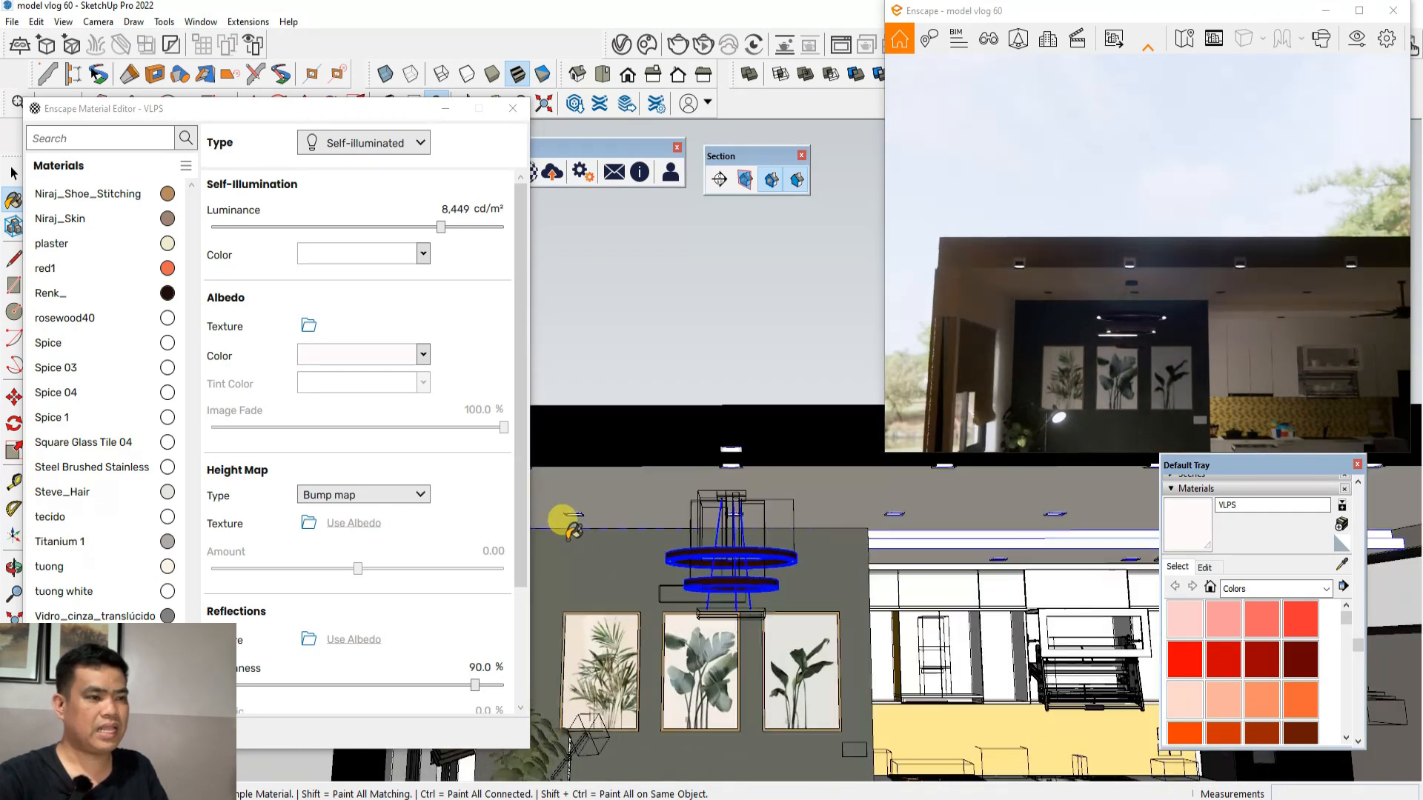
mouse_move(575, 496)
middle_mouse_down()
mouse_move(800, 410)
mouse_move(925, 390)
middle_mouse_up()
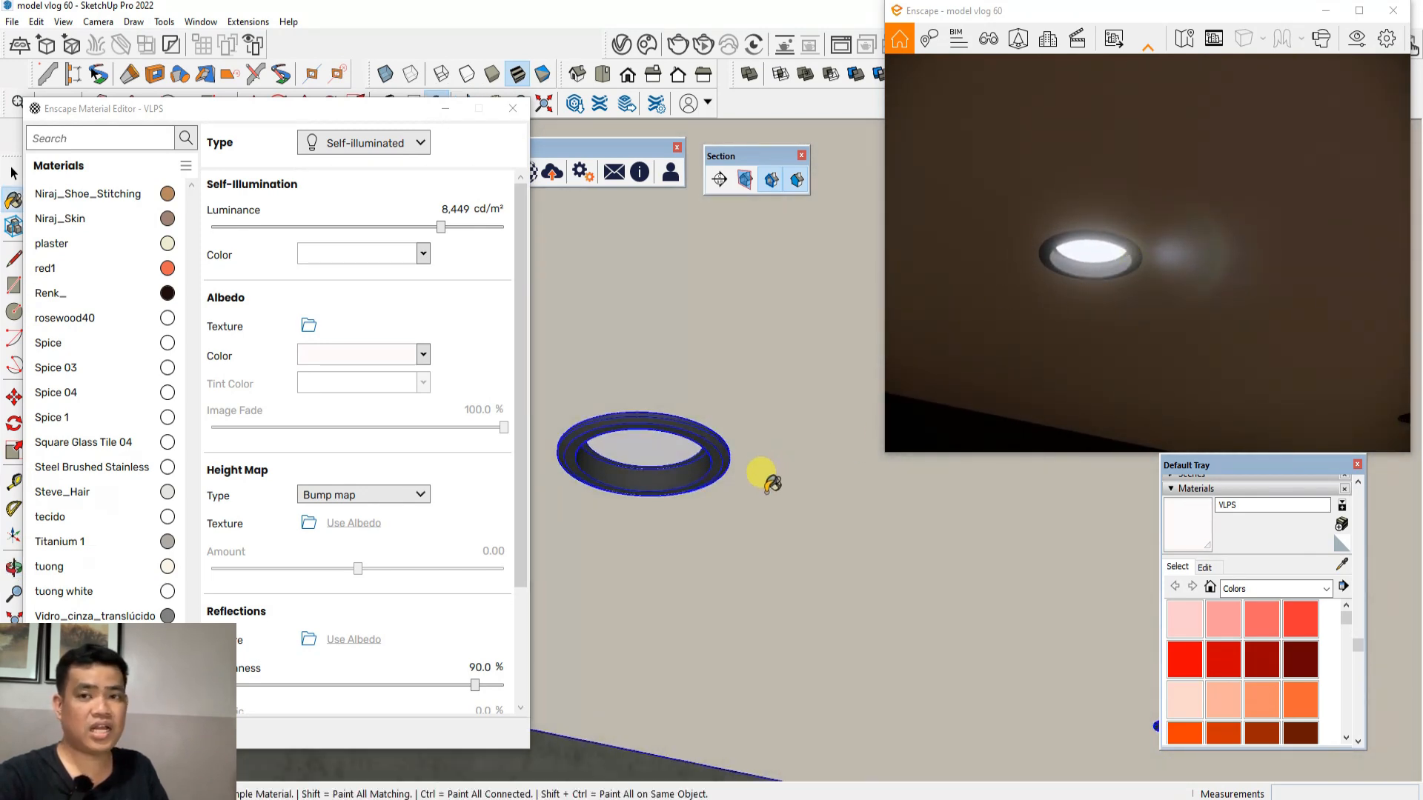
scroll(702, 492, "up", 3)
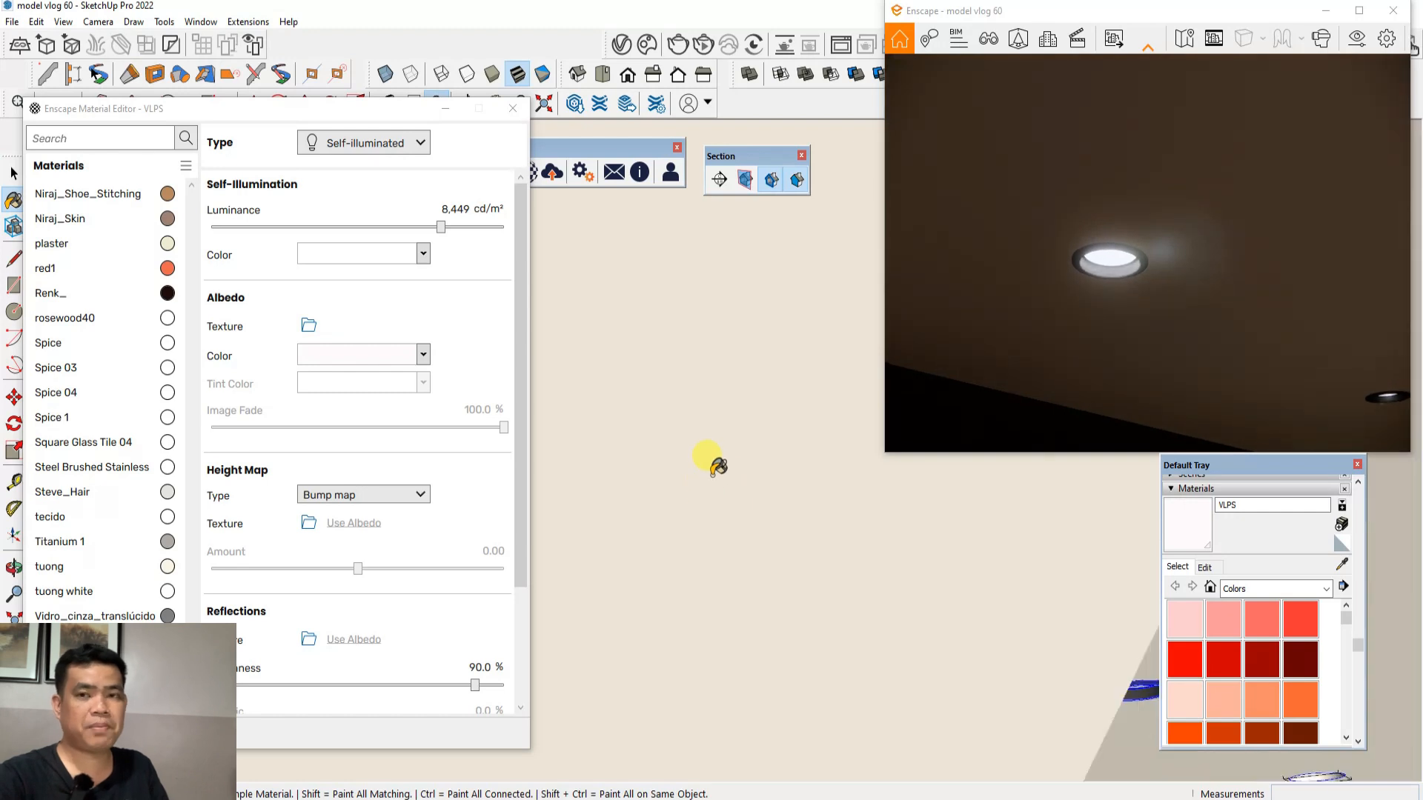
scroll(715, 466, "down", 2)
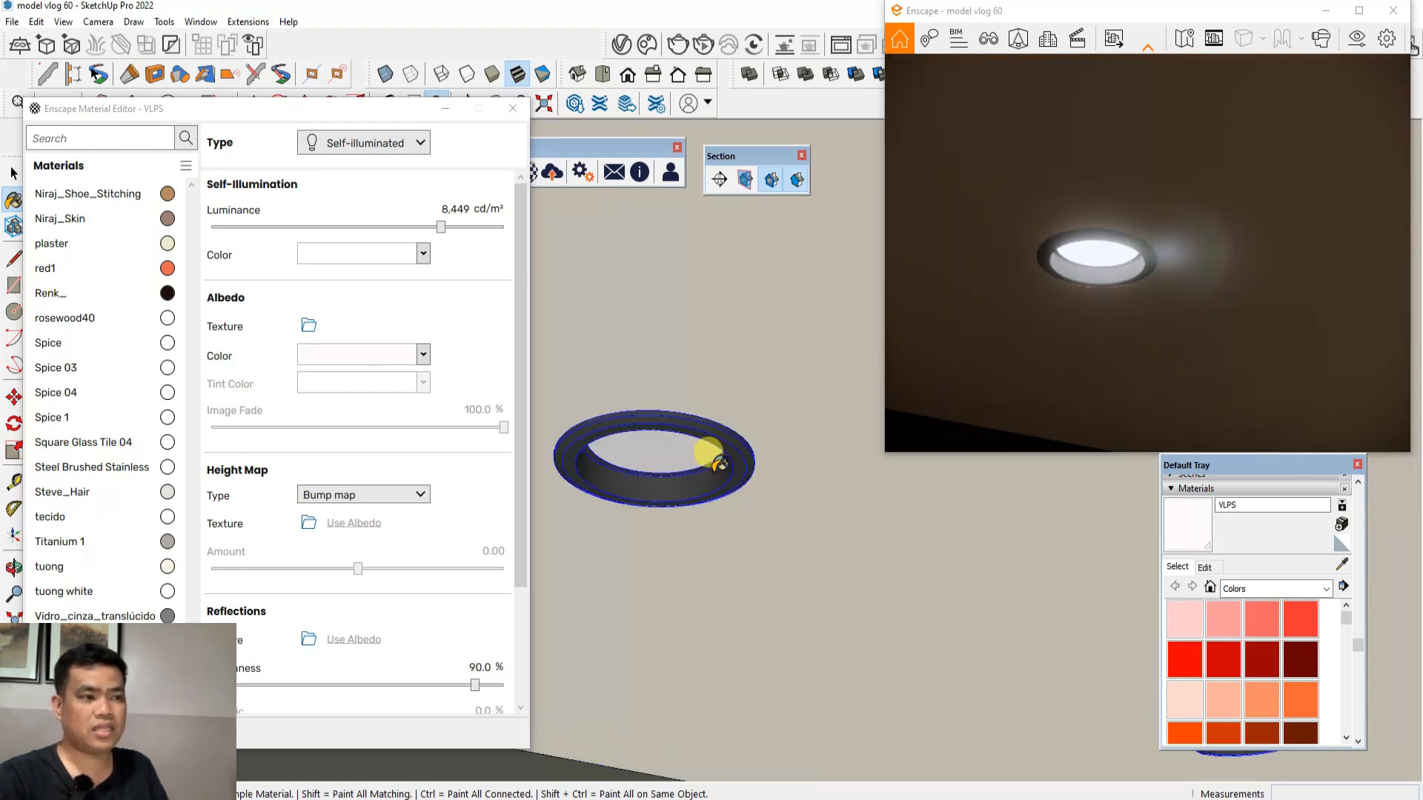
Close the Enscape Material Editor, shift the Default Tray slightly and switch from painting to the Select tool
left_click(507, 111)
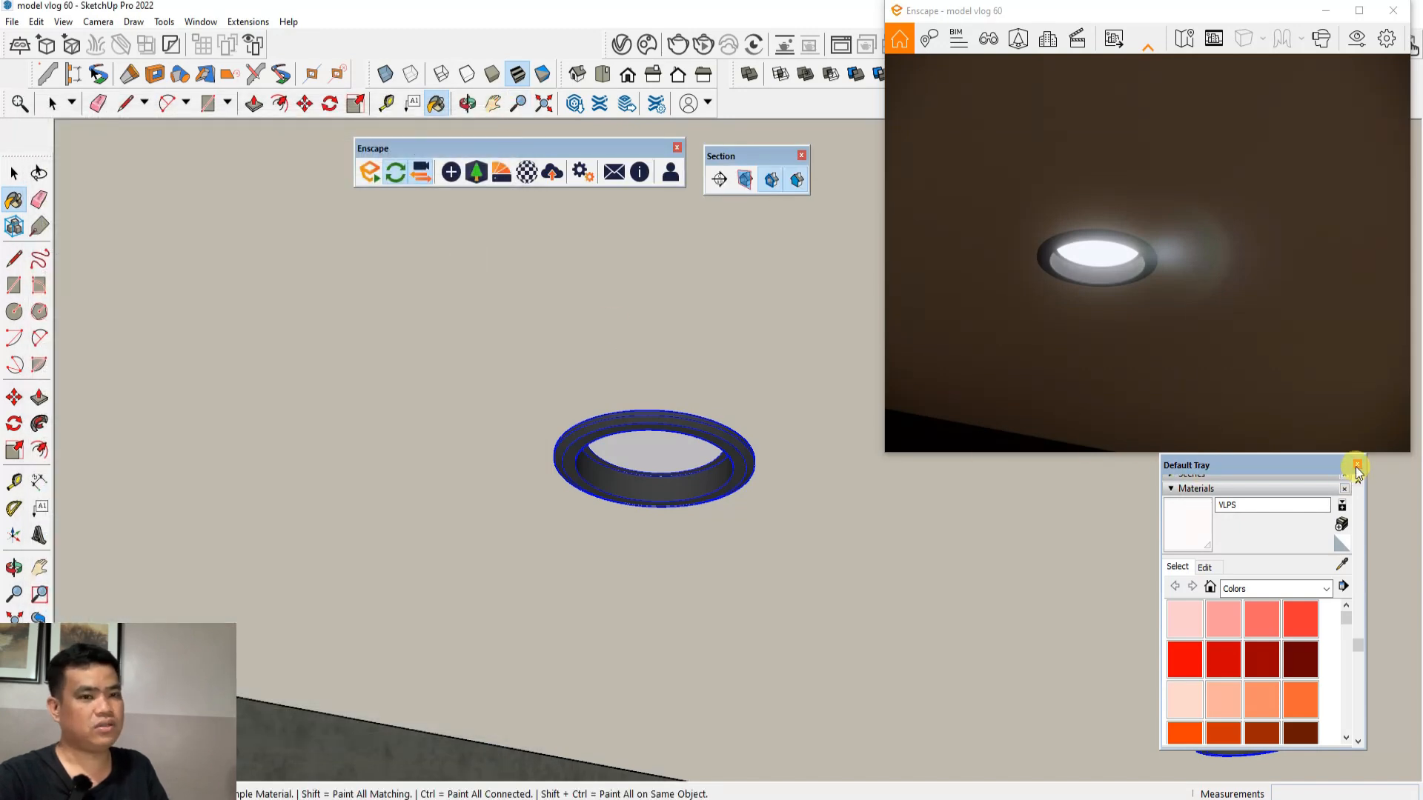
left_click_drag(1318, 467, 1334, 475)
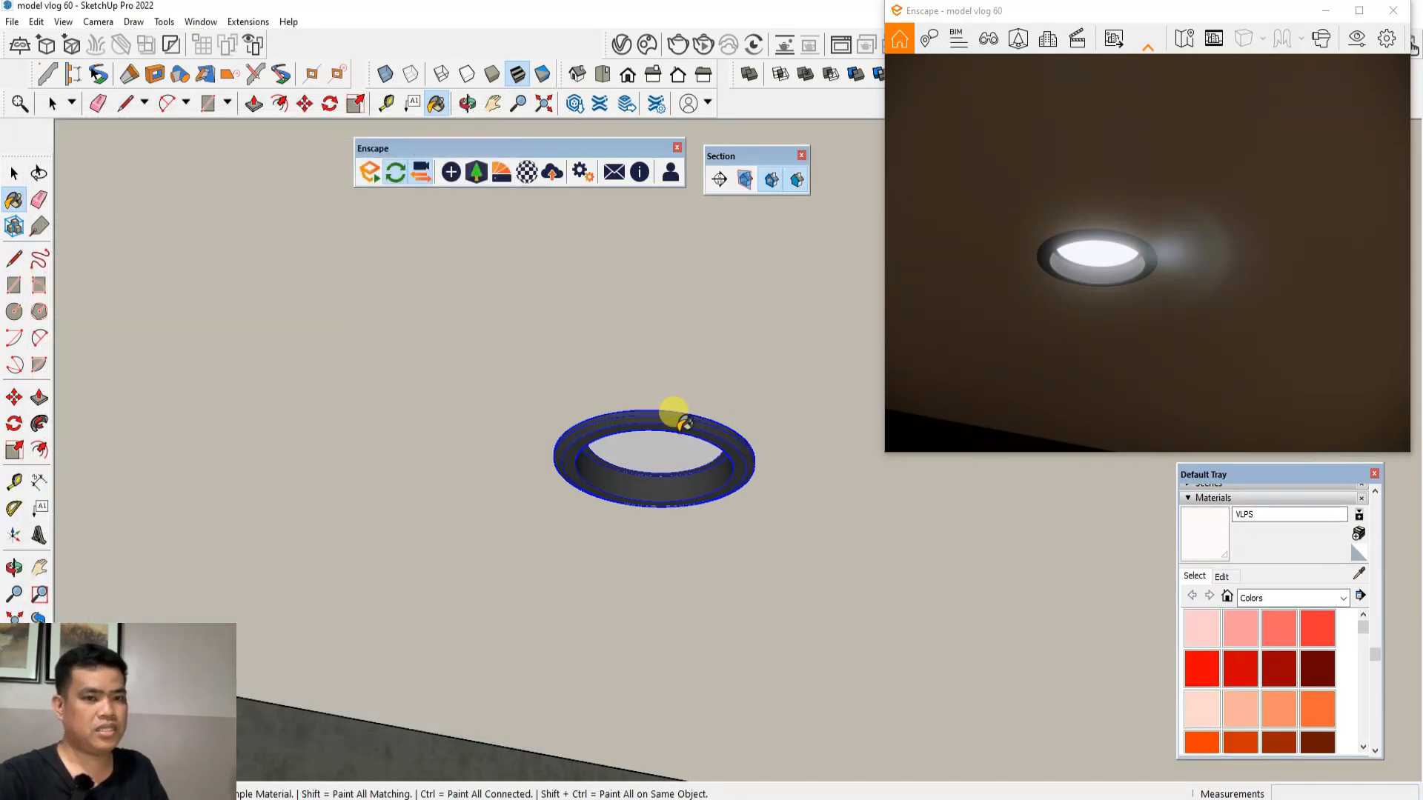
scroll(613, 455, "down", 1)
scroll(645, 464, "up", 3)
left_click(15, 177)
left_click(18, 176)
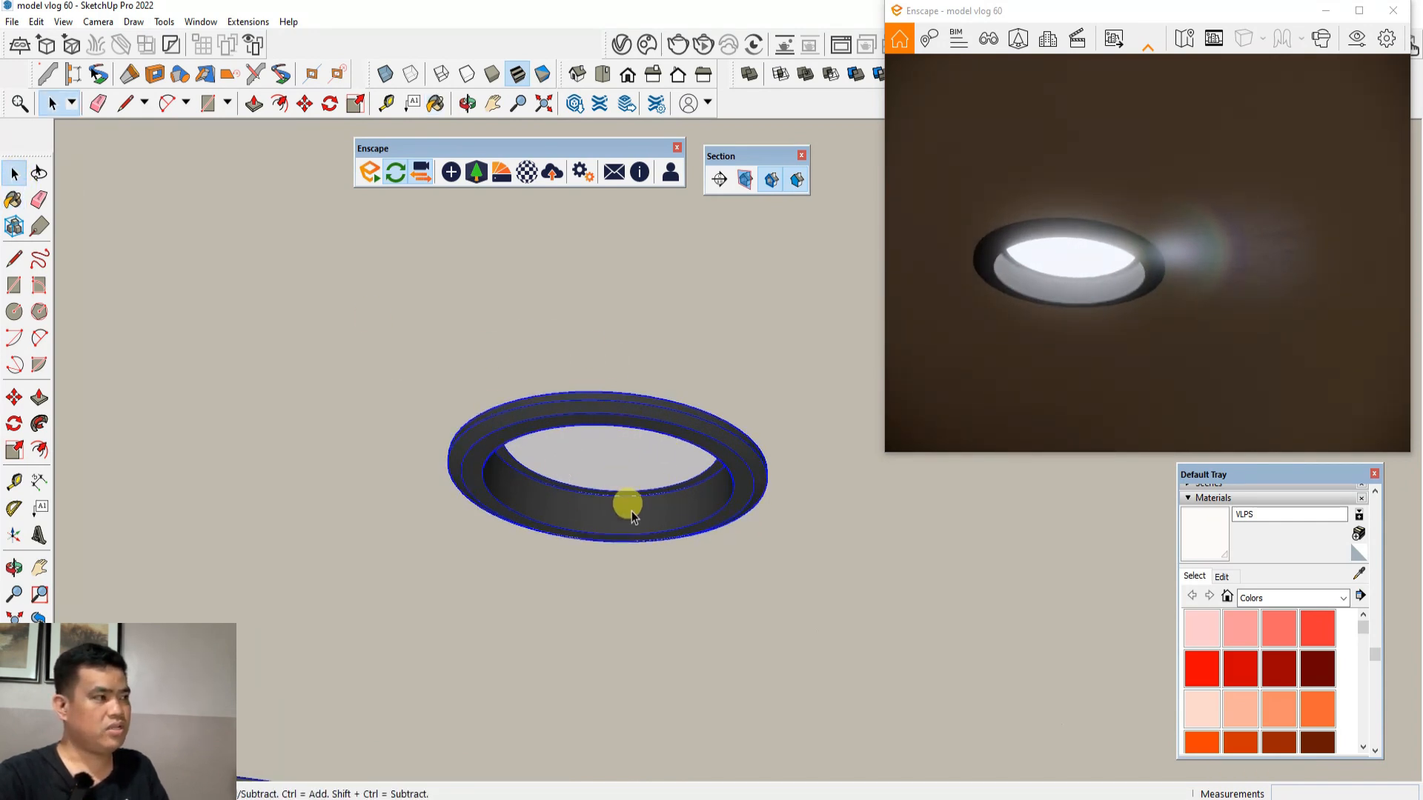
Open the Enscape Objects window and place it clear of the downlight
left_click(452, 173)
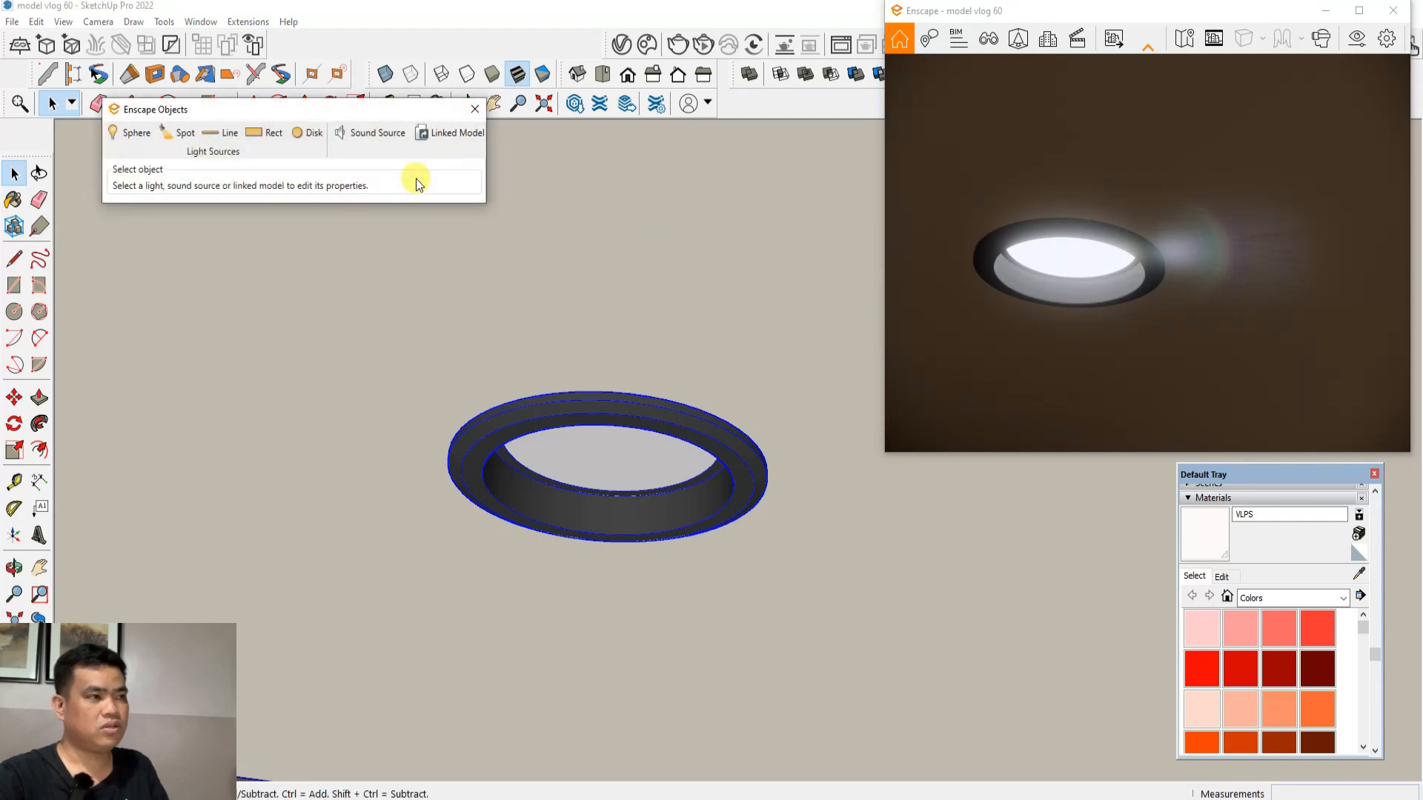
left_click_drag(322, 119, 303, 209)
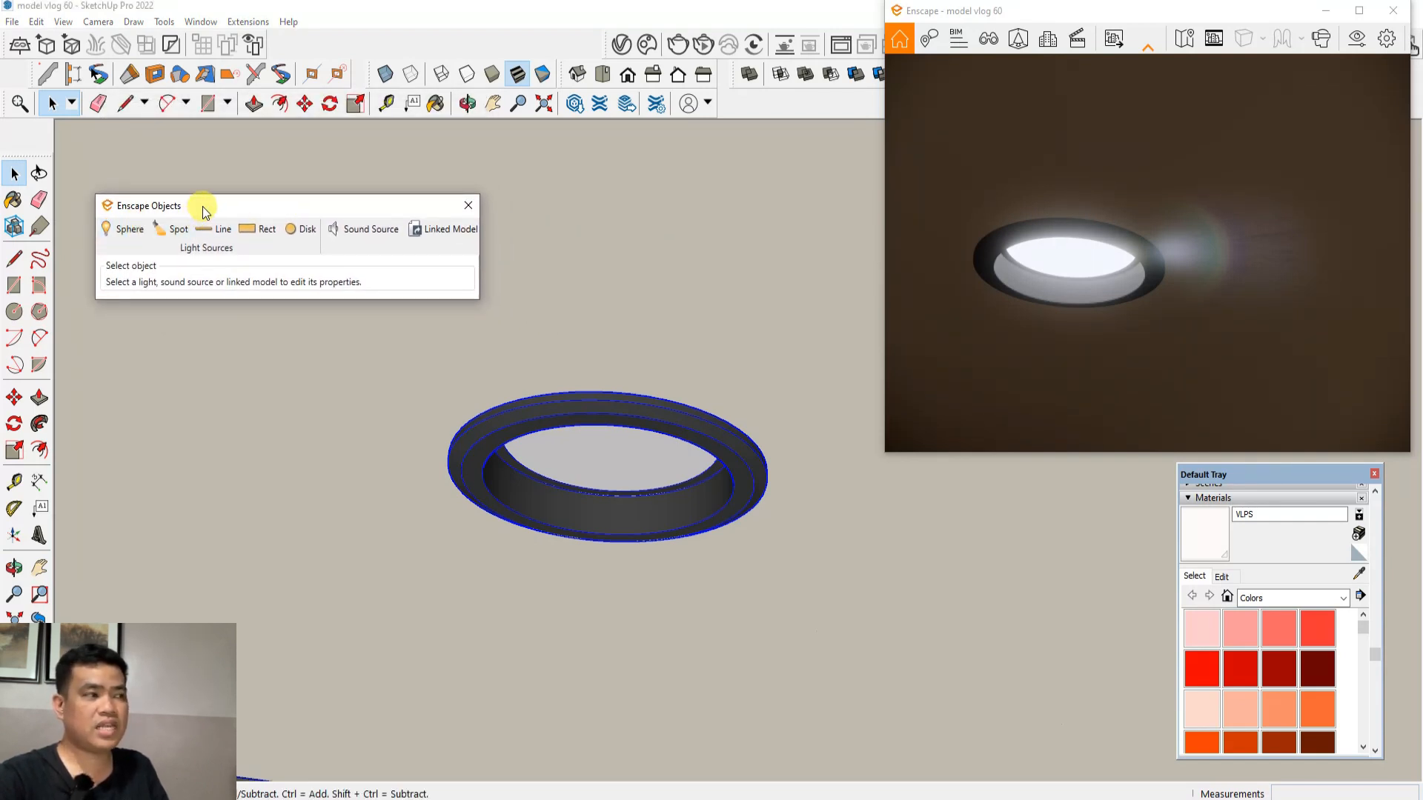
left_click_drag(202, 206, 222, 200)
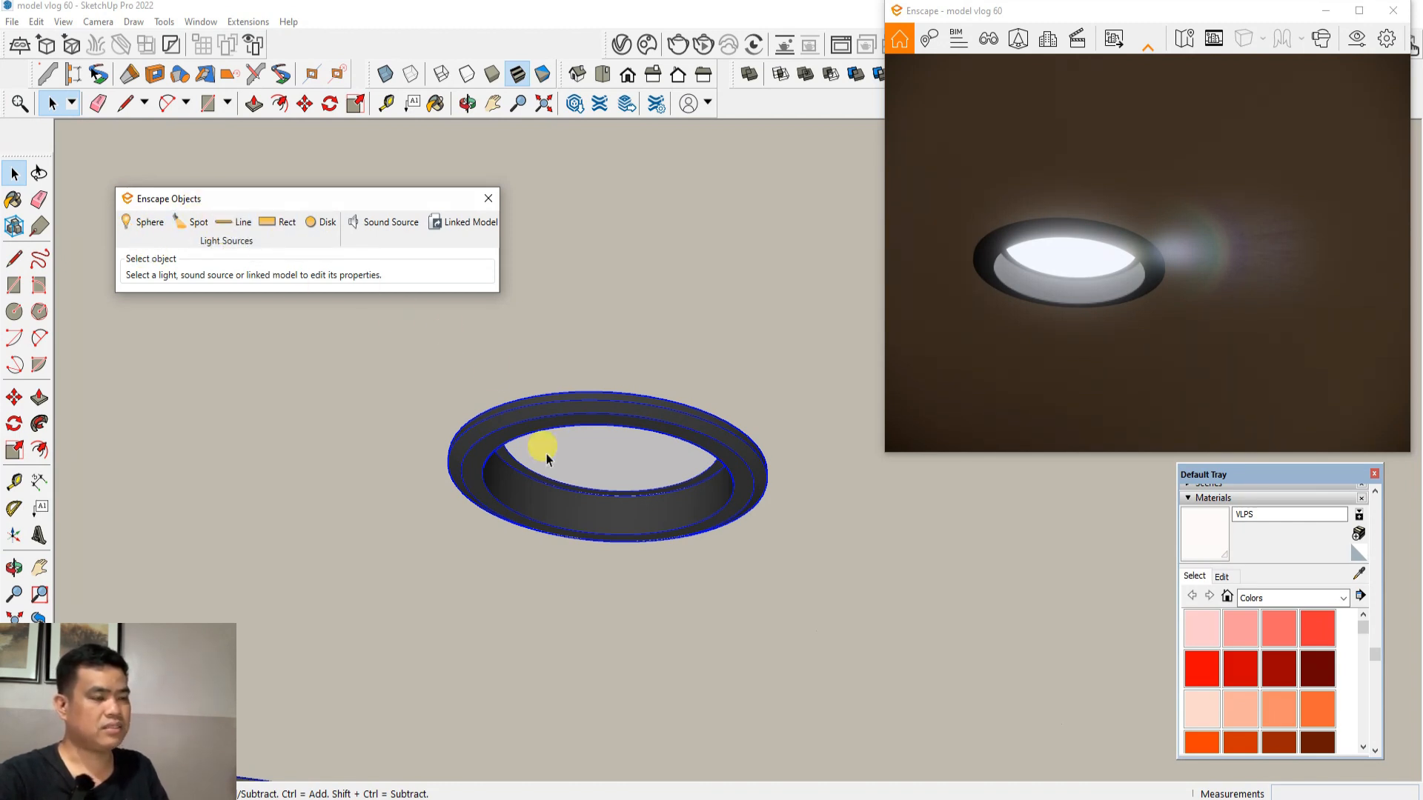
Open the nearest ceiling downlight component for editing and select its nested fixture
scroll(485, 448, "down", 6)
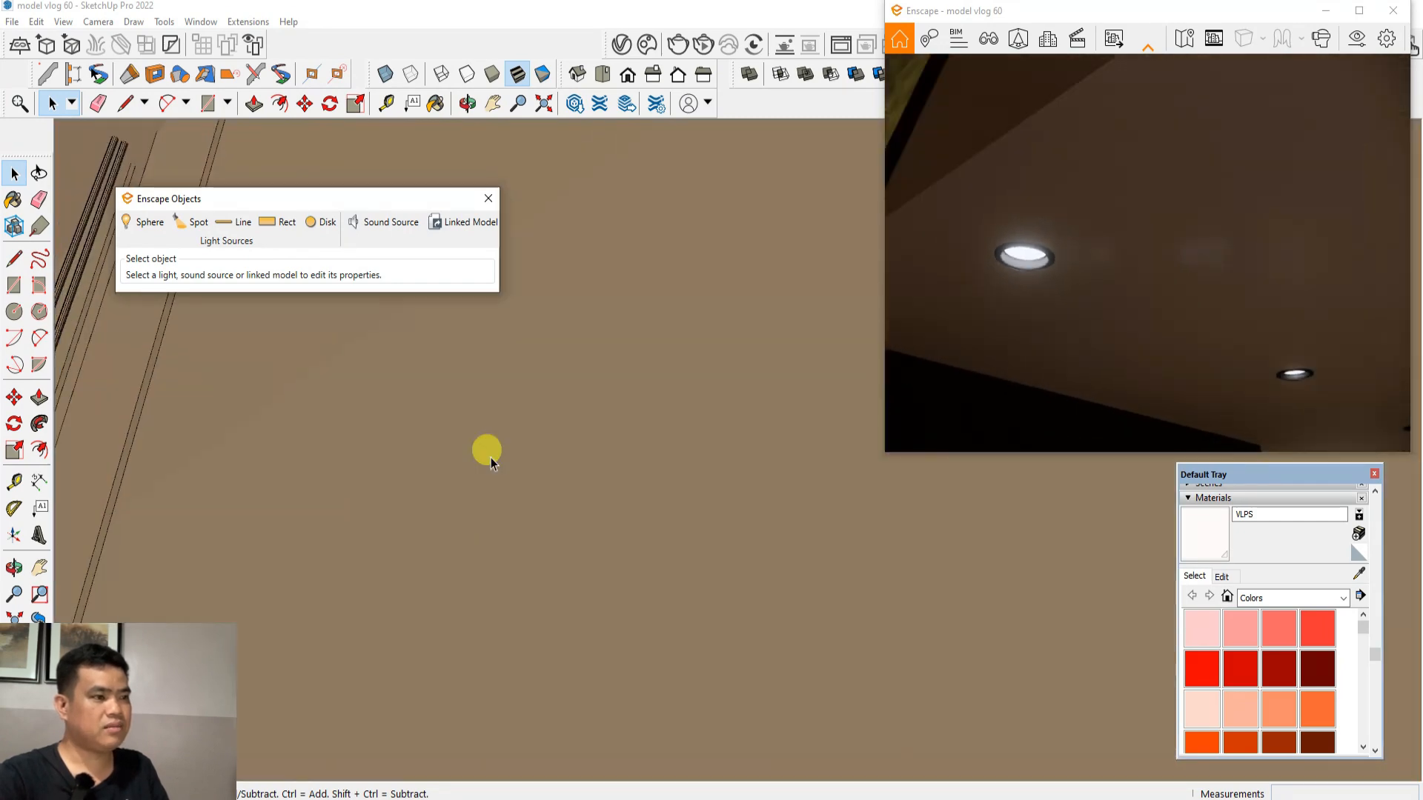
scroll(564, 451, "up", 6)
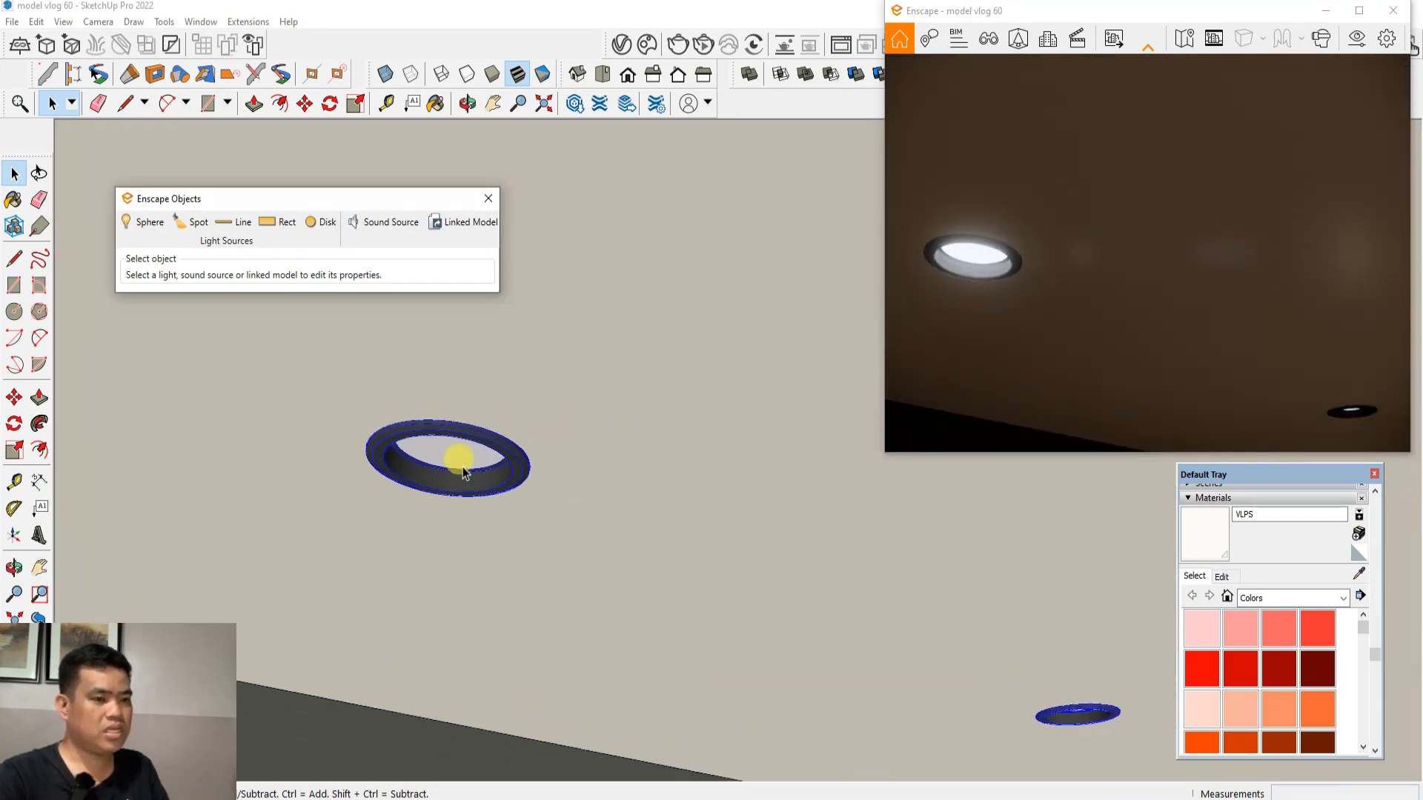
left_click(504, 449)
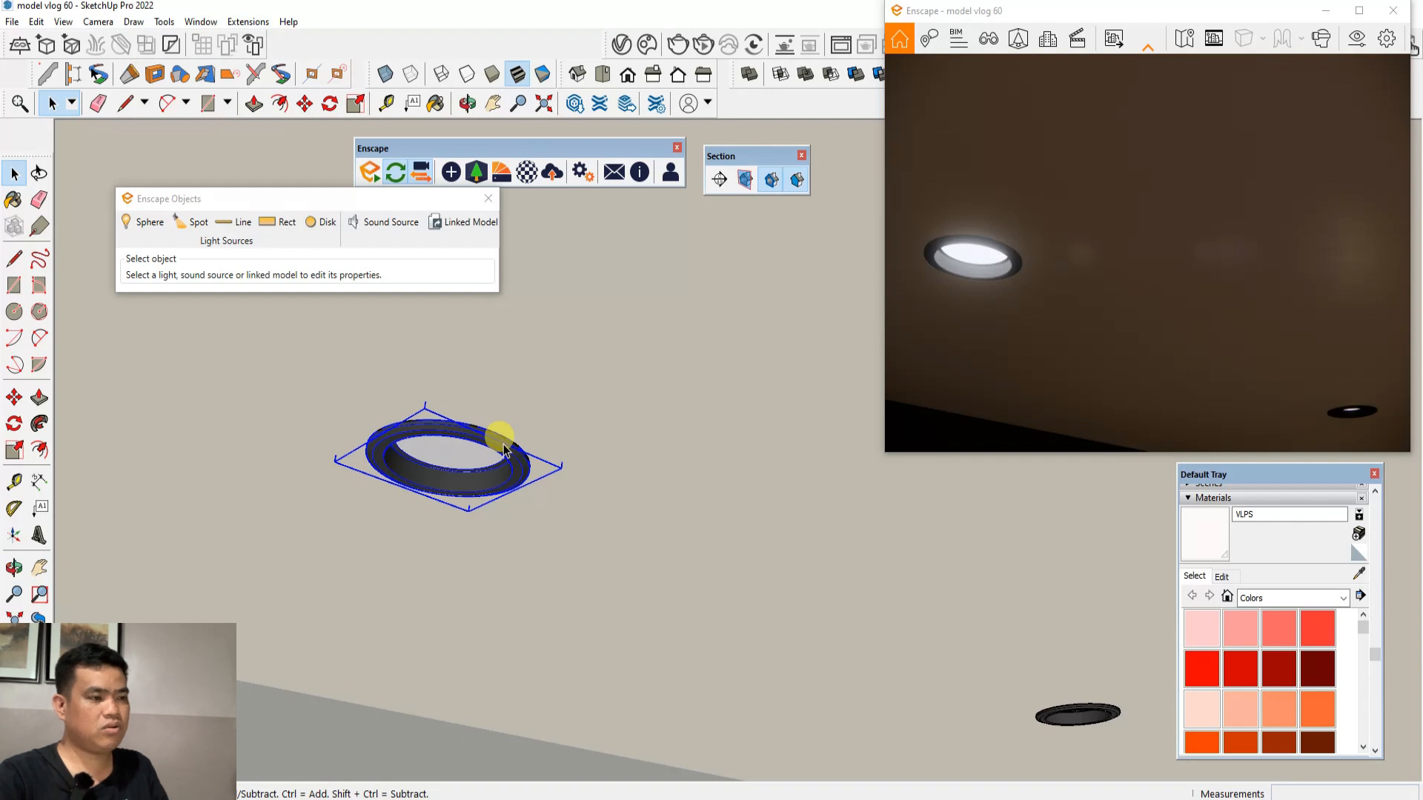
double_click(504, 449)
left_click(499, 435)
scroll(364, 402, "down", 1)
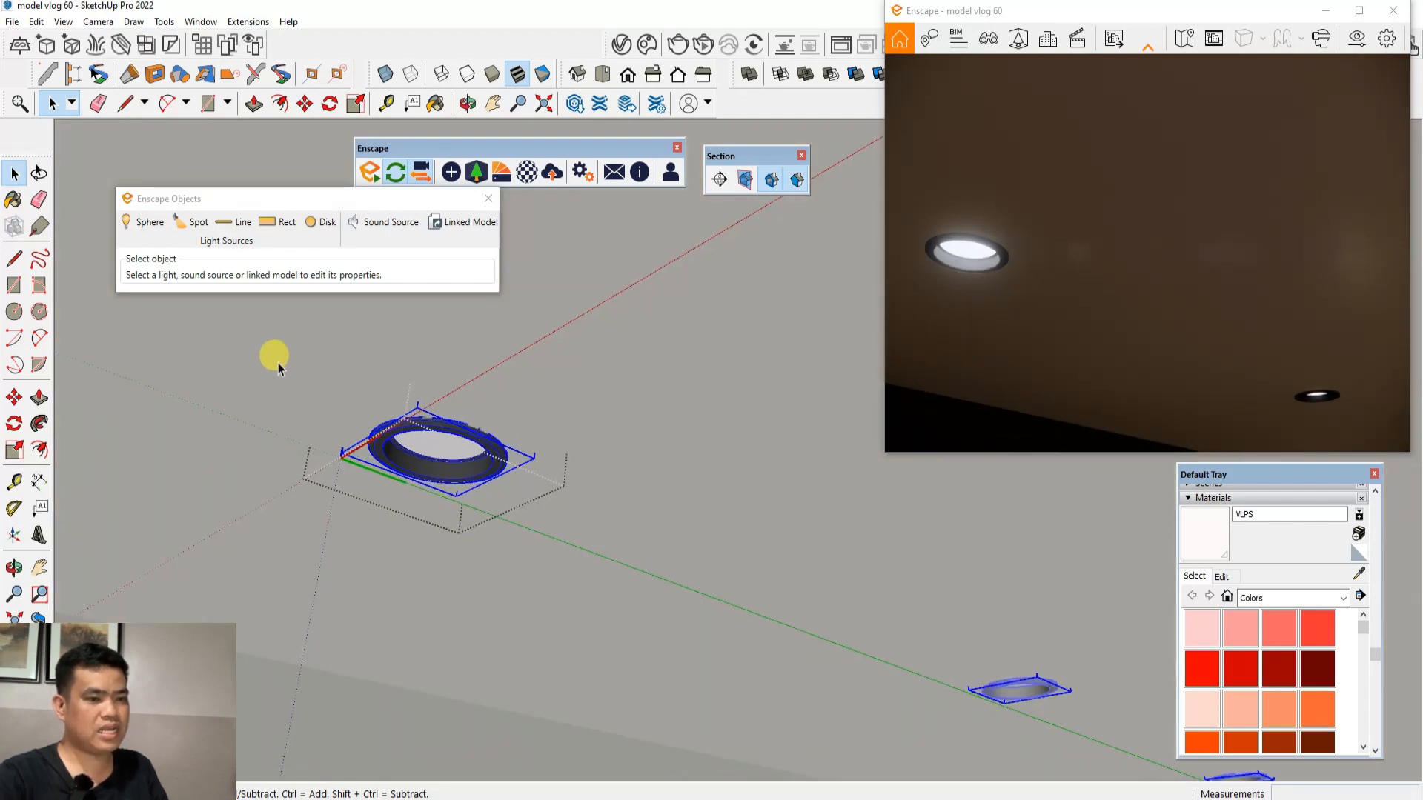
left_click_drag(286, 370, 652, 597)
scroll(593, 437, "down", 1)
left_click(456, 436)
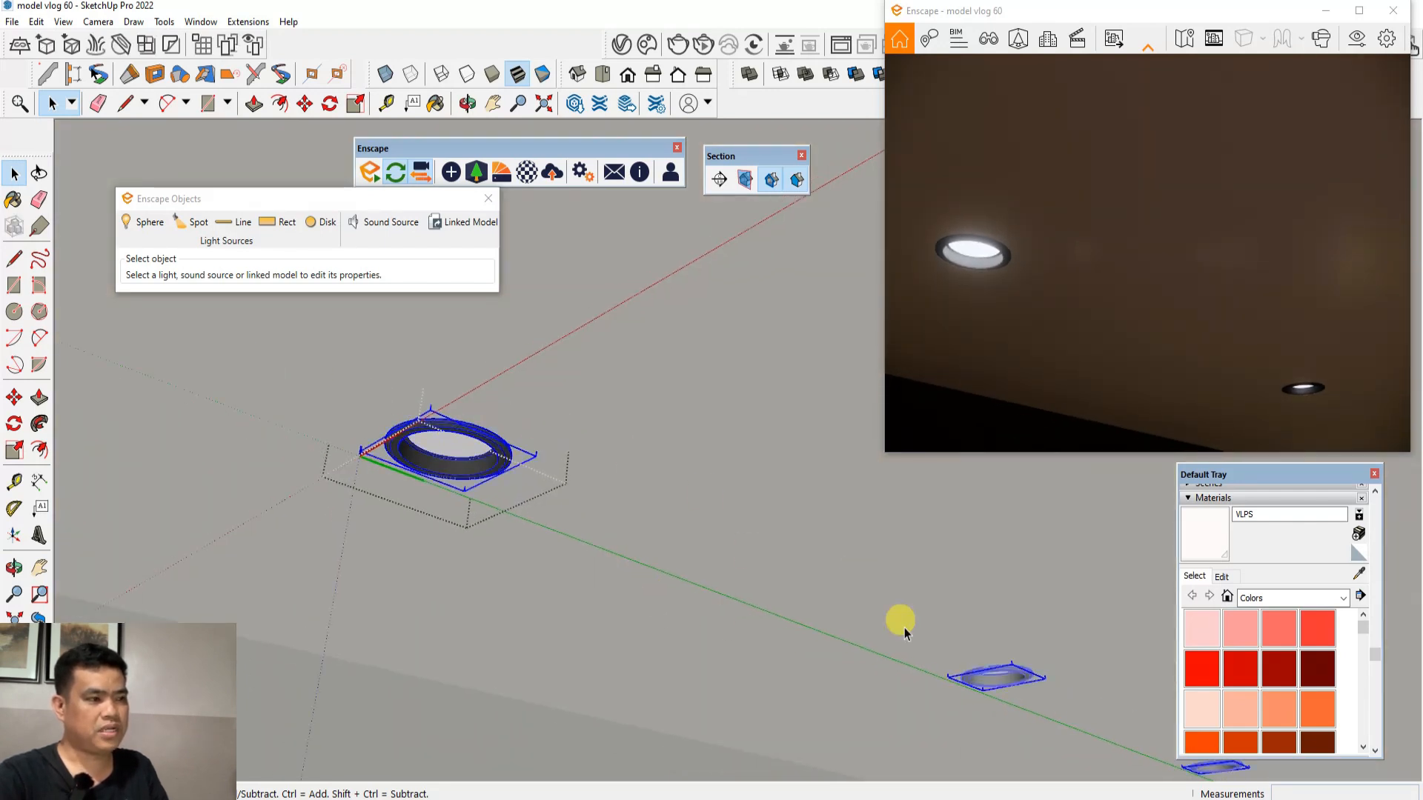
Examine the other downlights along the ceiling row to see whether they are copies of the component being edited
scroll(655, 485, "down", 1)
scroll(1027, 690, "up", 3)
scroll(745, 518, "down", 2)
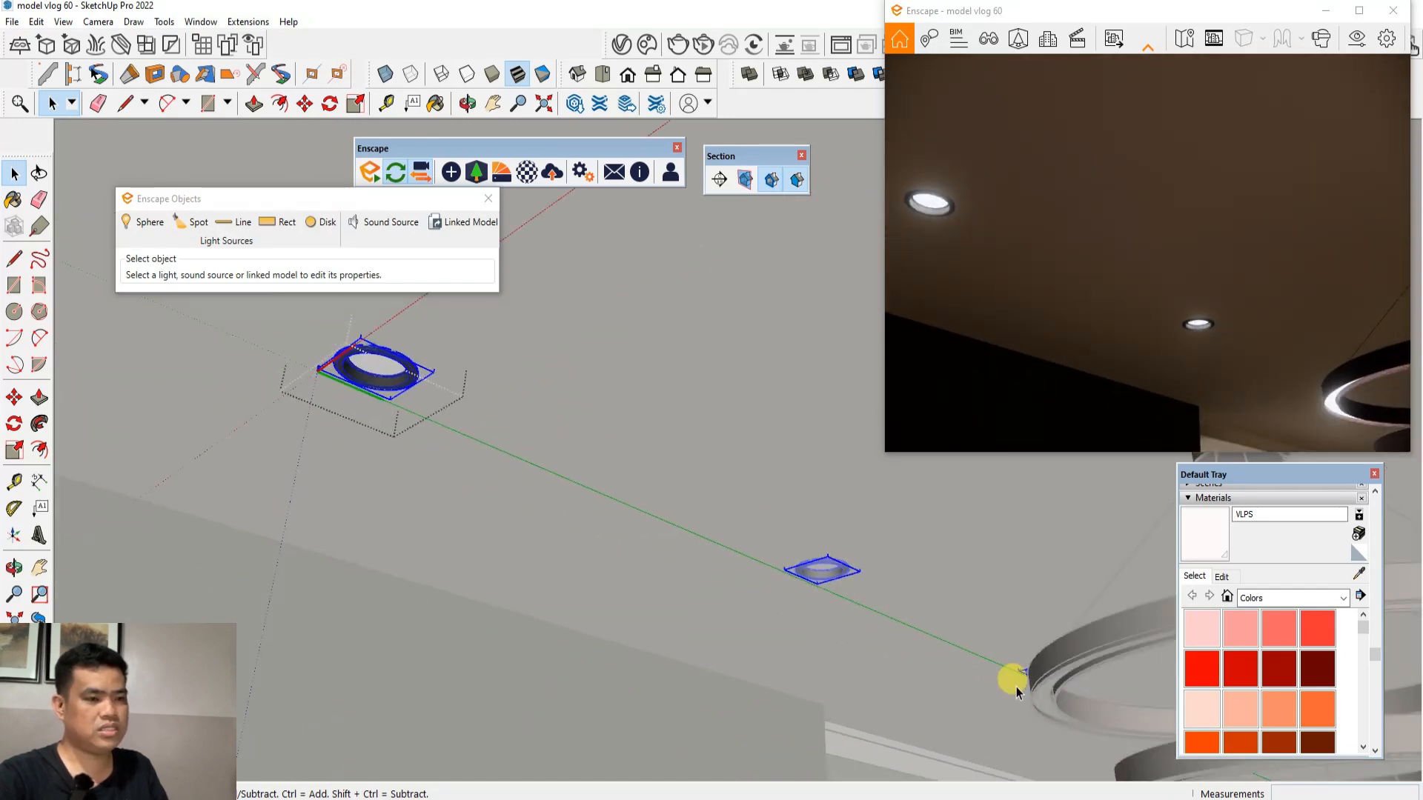
scroll(1018, 691, "up", 3)
scroll(785, 501, "up", 2)
scroll(712, 478, "up", 7)
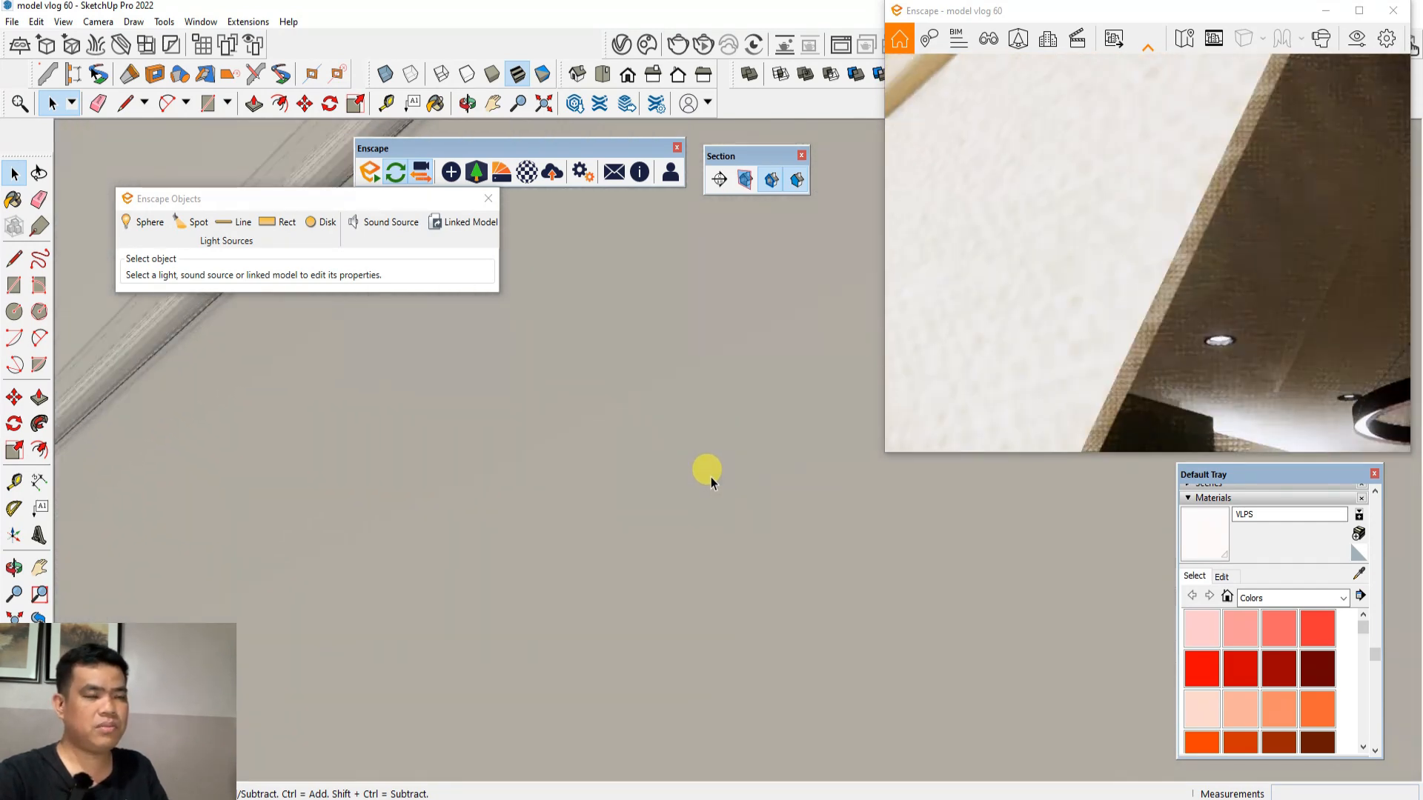
scroll(709, 477, "down", 6)
scroll(779, 553, "up", 1)
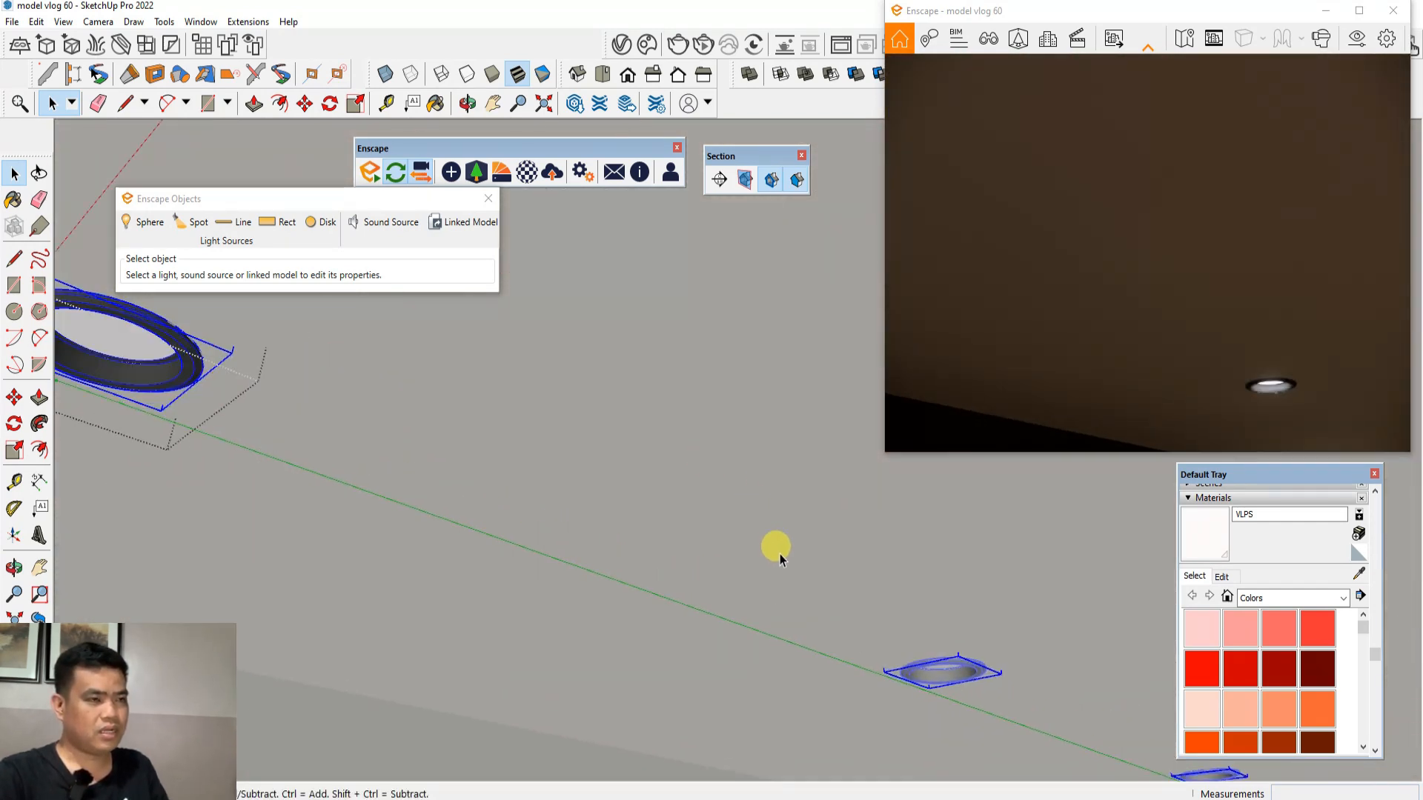
scroll(754, 561, "down", 1)
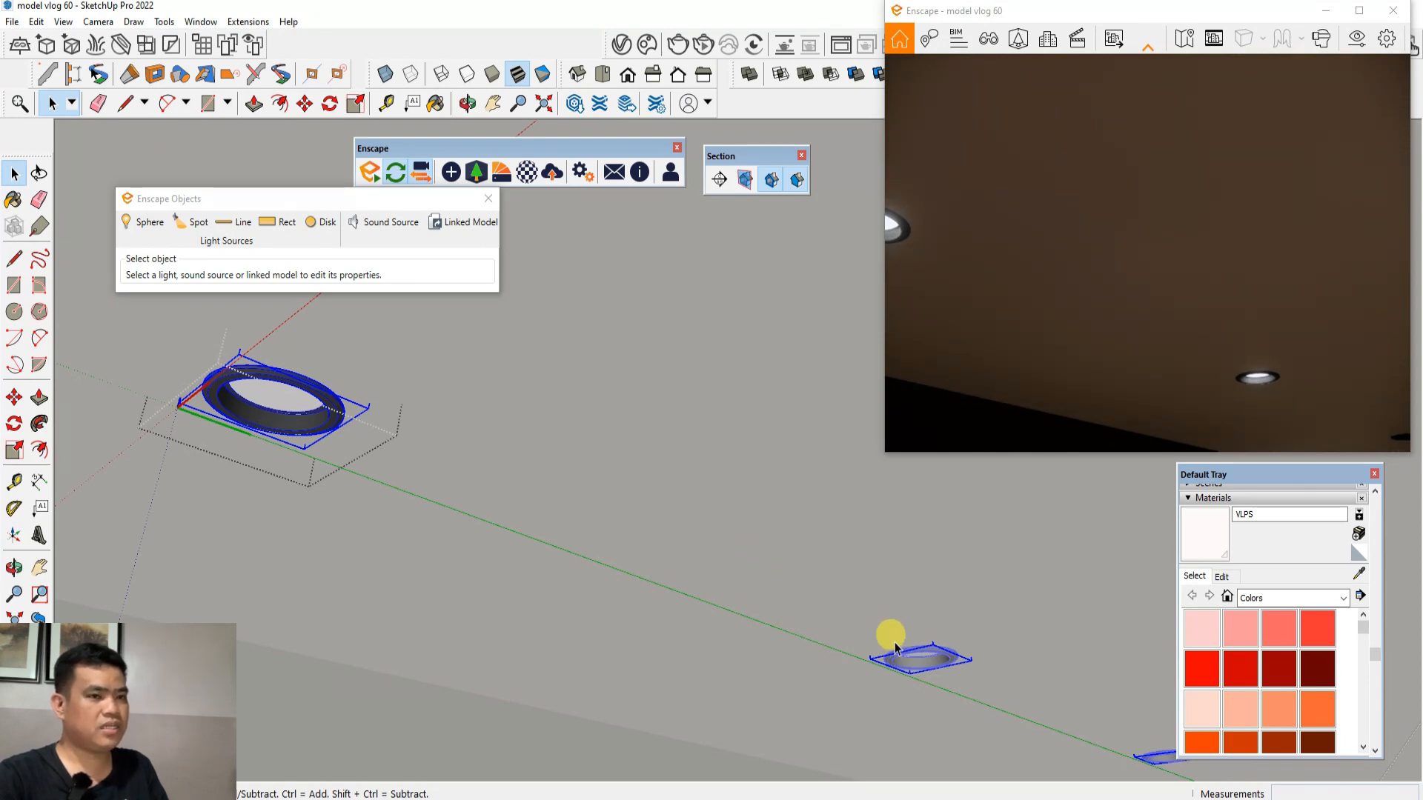
scroll(176, 362, "up", 6)
scroll(502, 476, "down", 2)
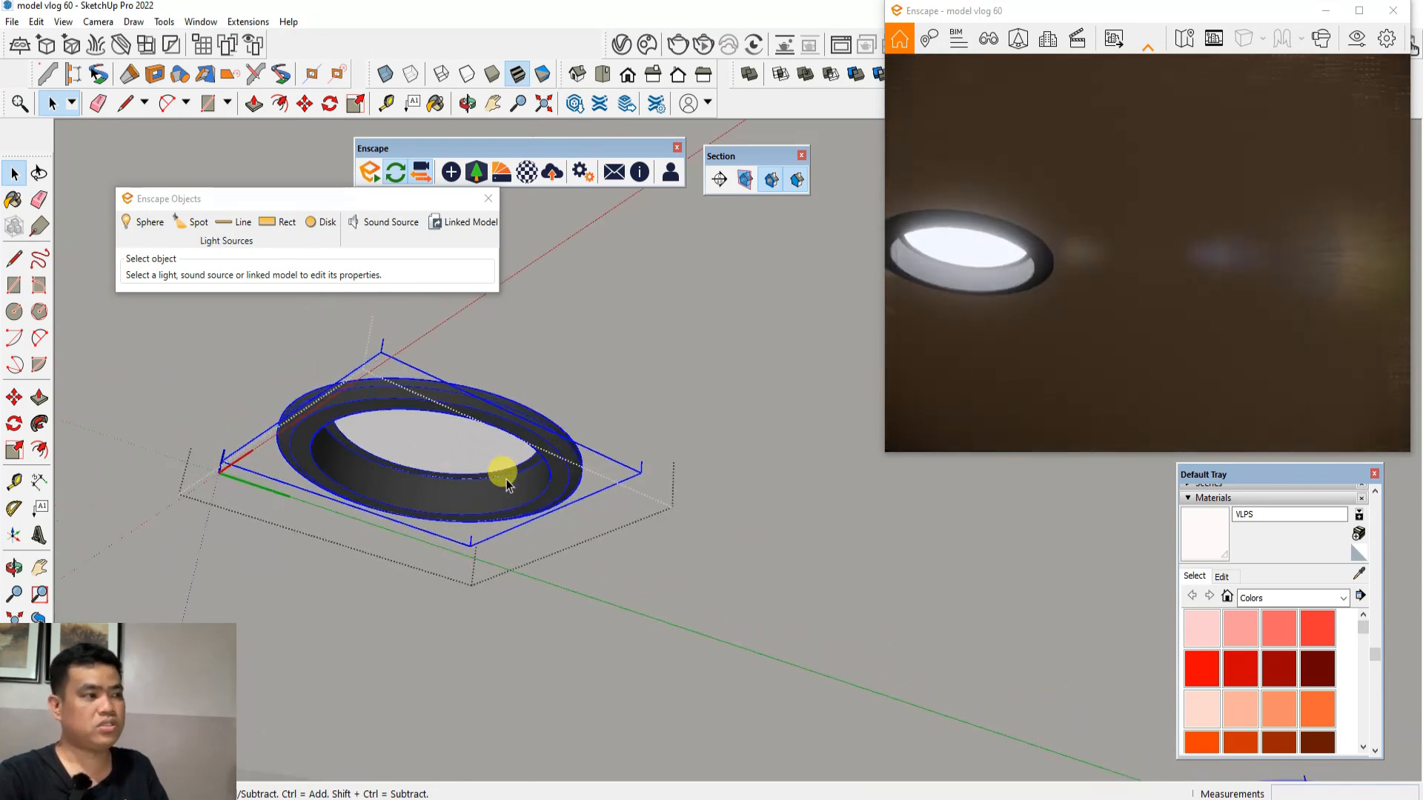
Draw a short vertical guide line down from the center of the downlight's lens and check it on the neighboring copies
left_click(13, 258)
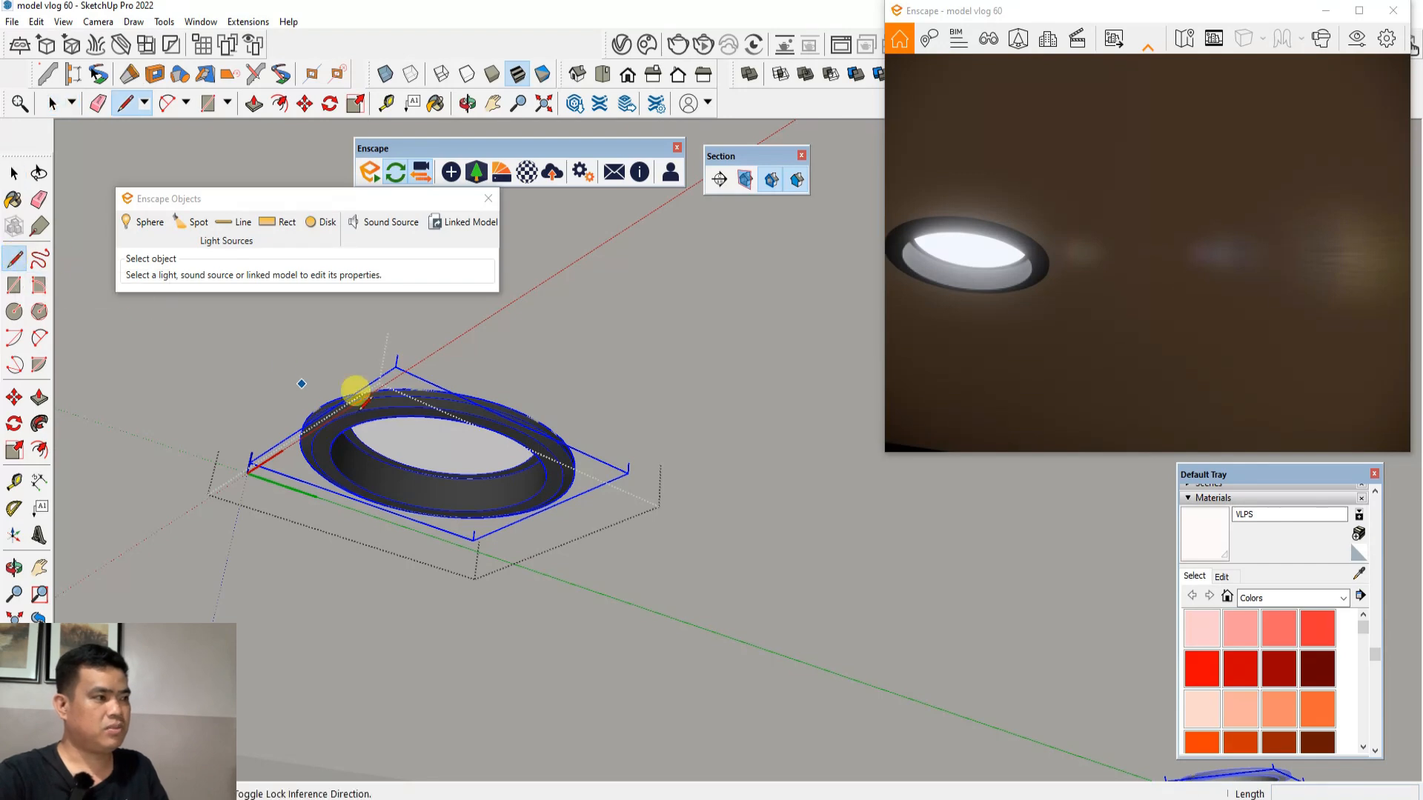
left_click(449, 439)
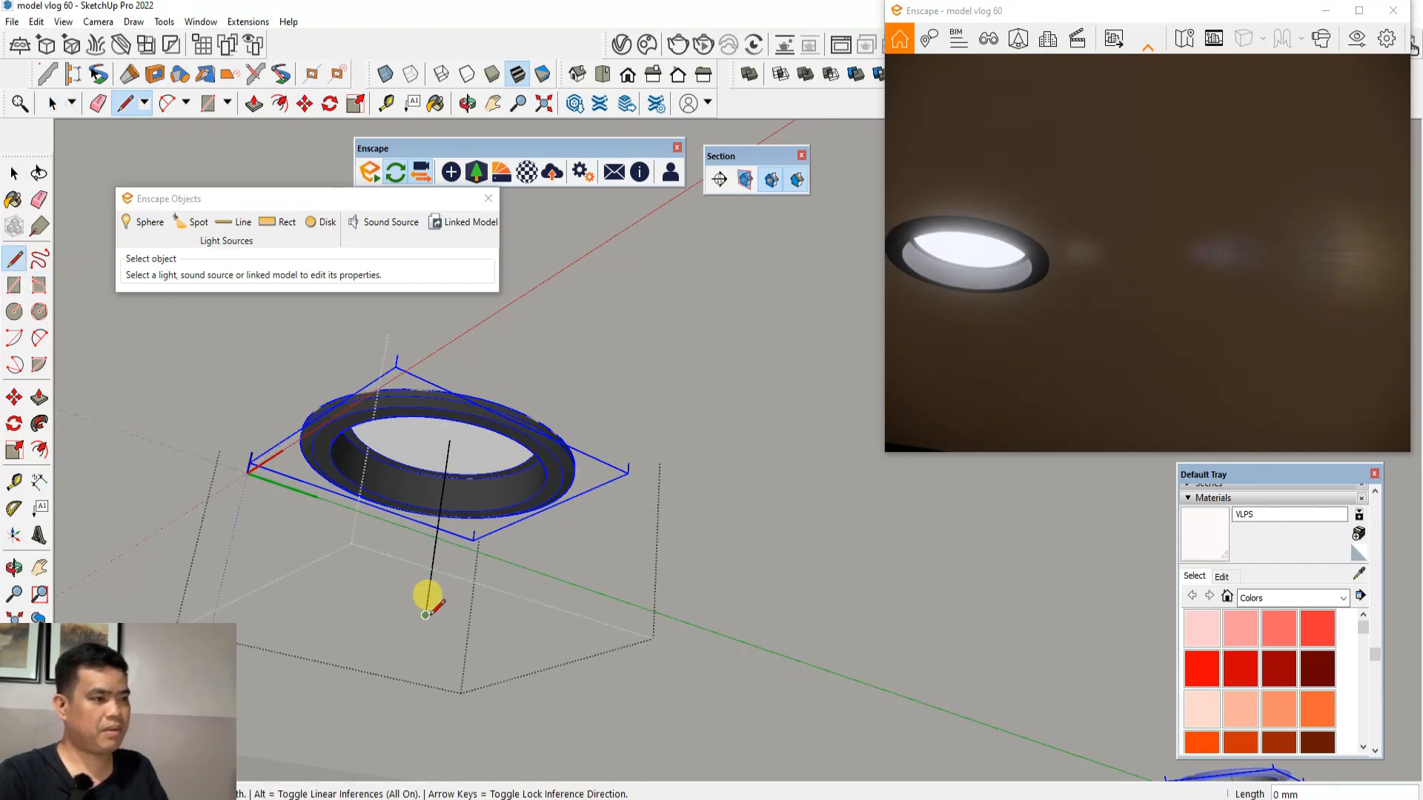
scroll(375, 404, "down", 5)
key("Escape")
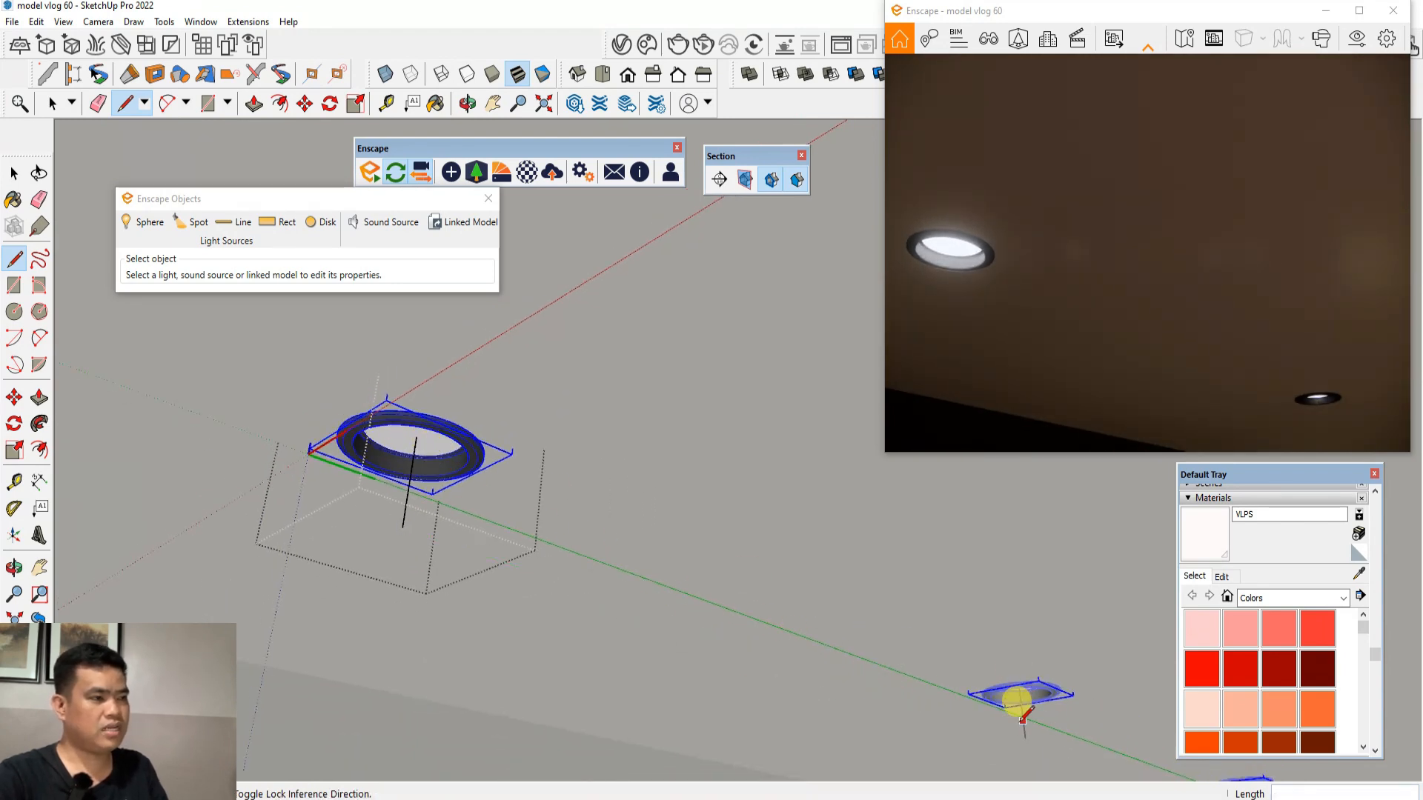
scroll(591, 407, "down", 1)
scroll(978, 652, "up", 2)
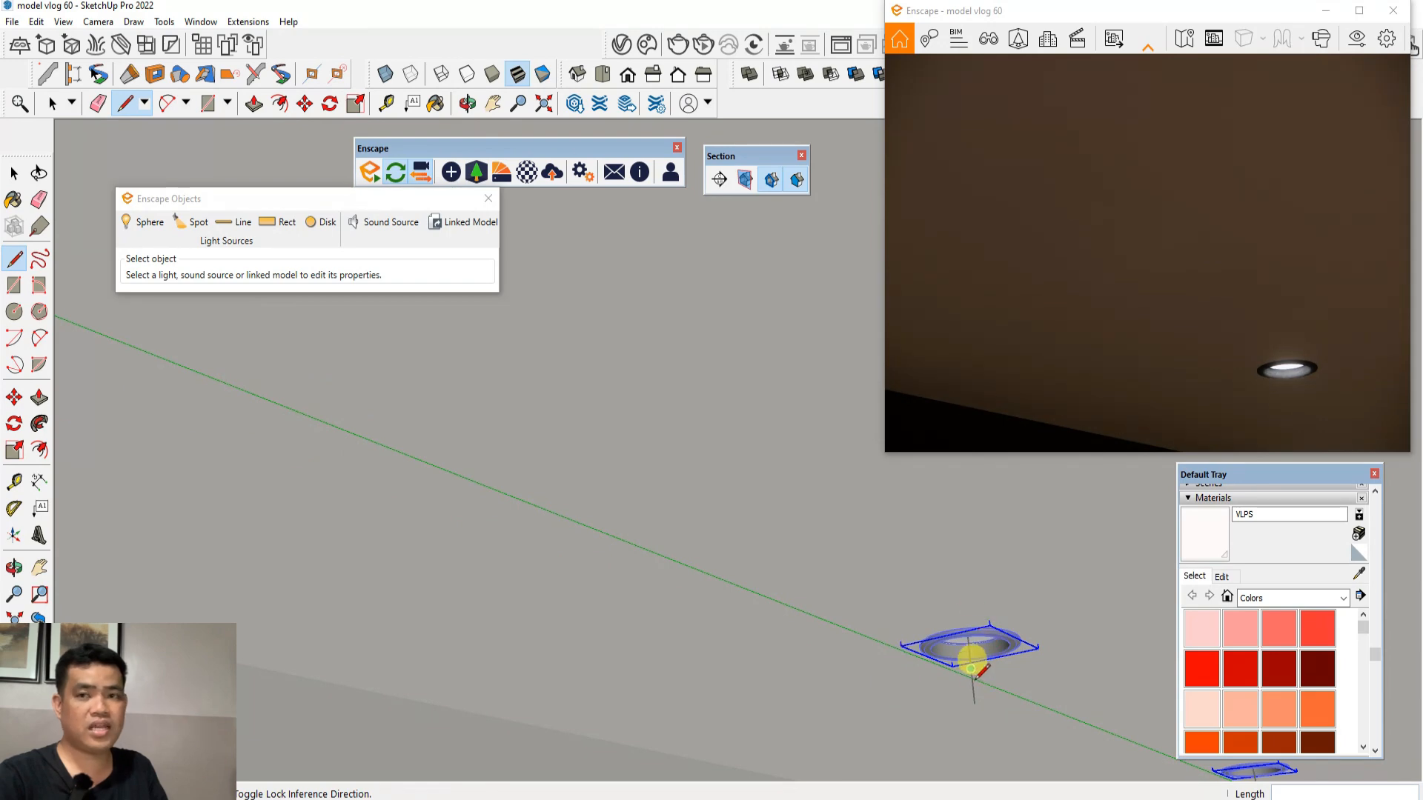
scroll(975, 654, "down", 3)
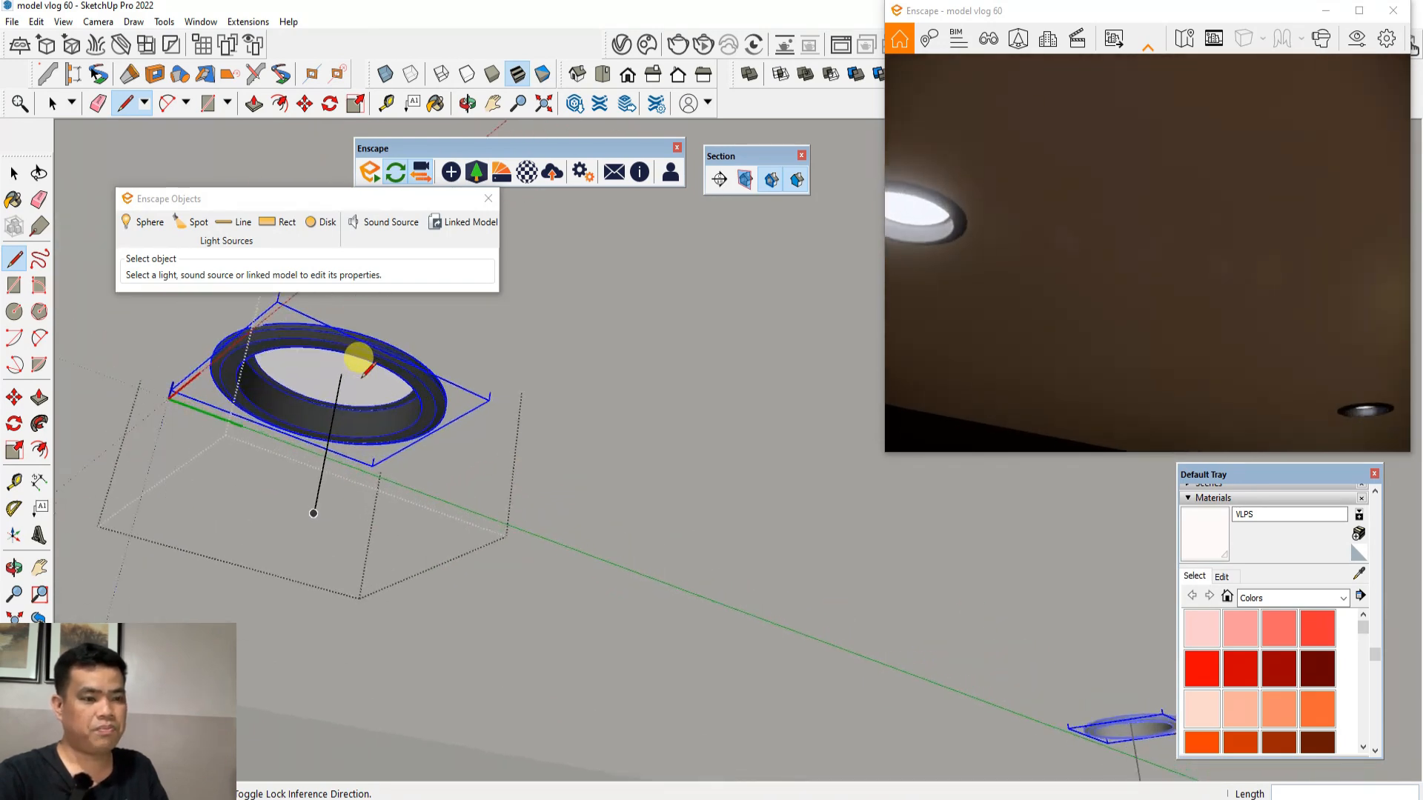
scroll(363, 400, "up", 2)
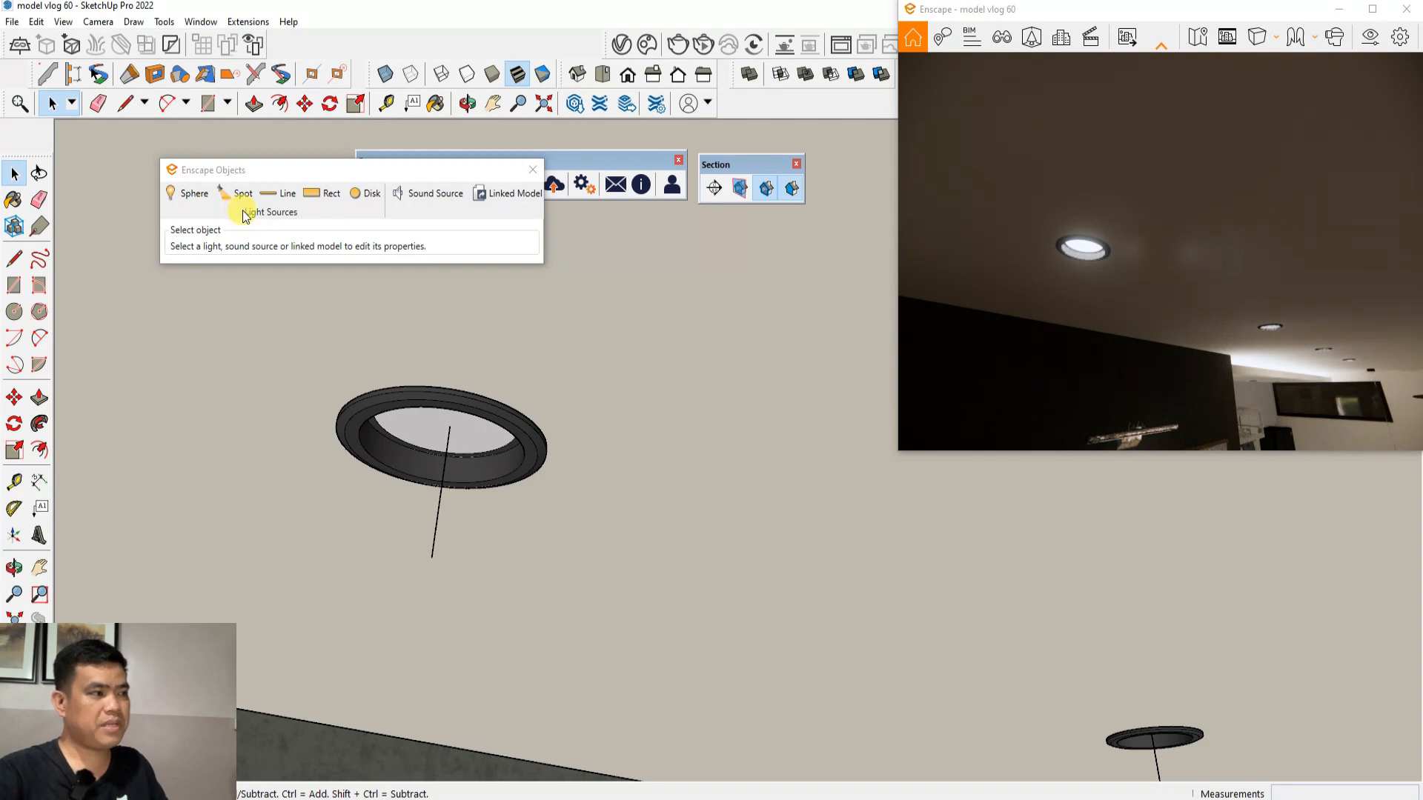
Try placing an Enscape spot light from the downlight's center to the lower end of the guide line, and delete it
left_click(238, 195)
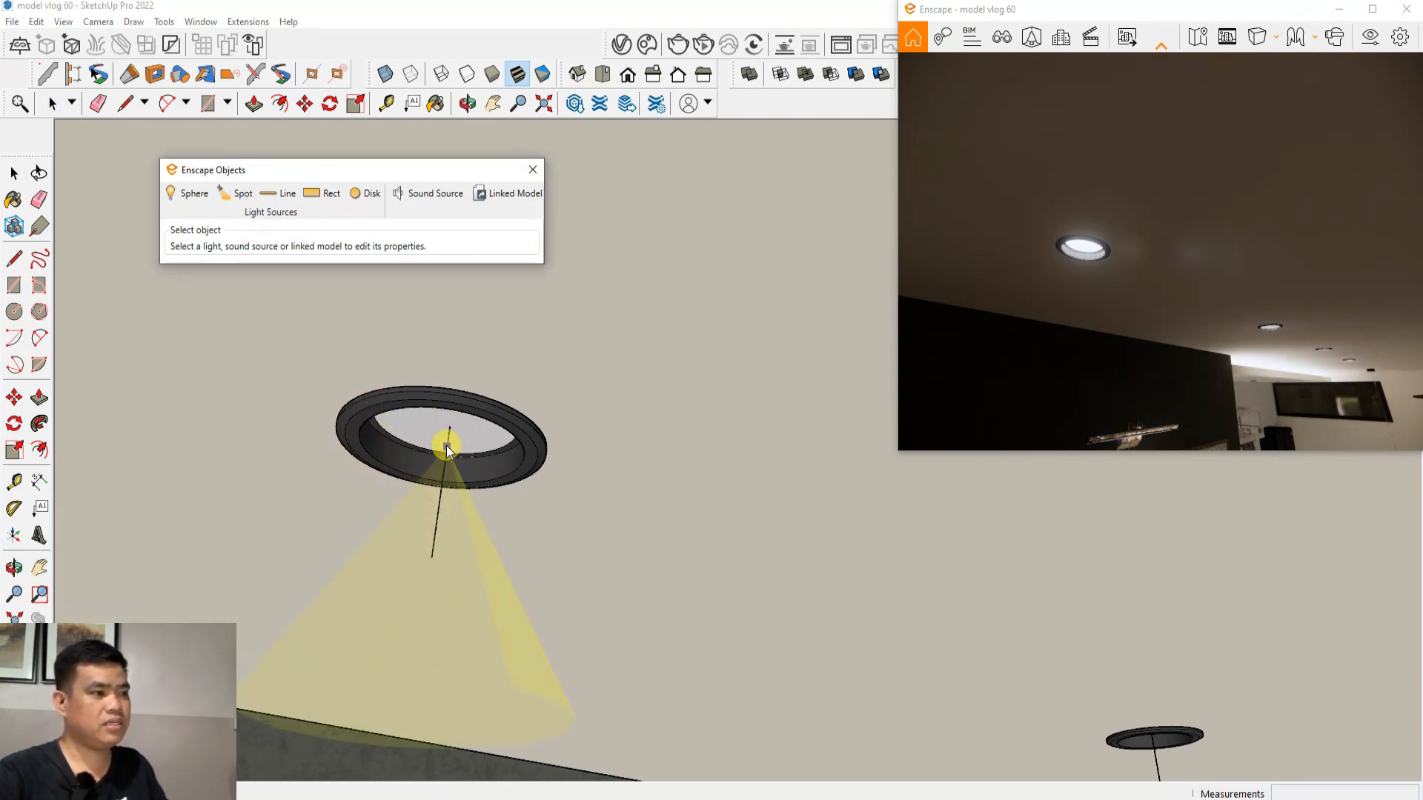
left_click(447, 433)
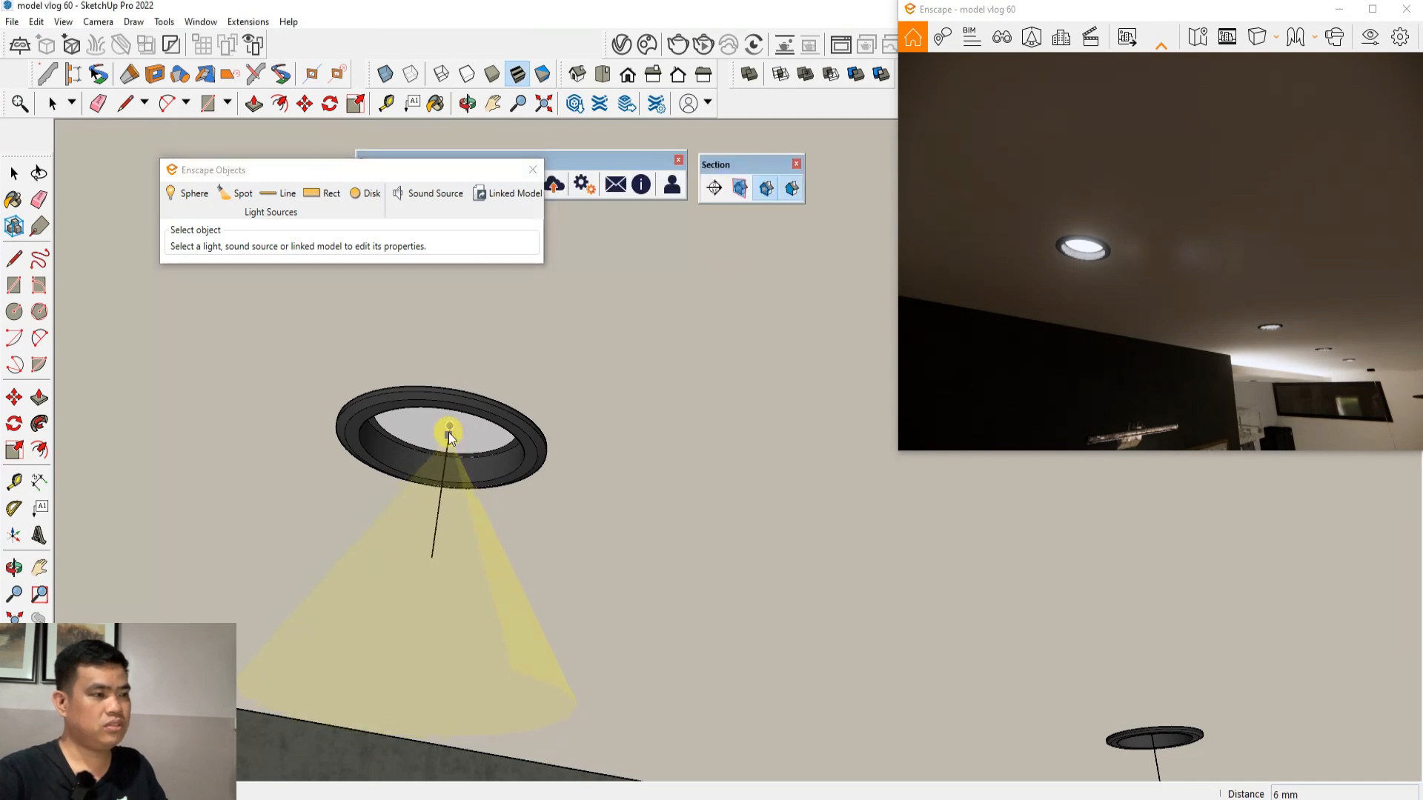
left_click(433, 554)
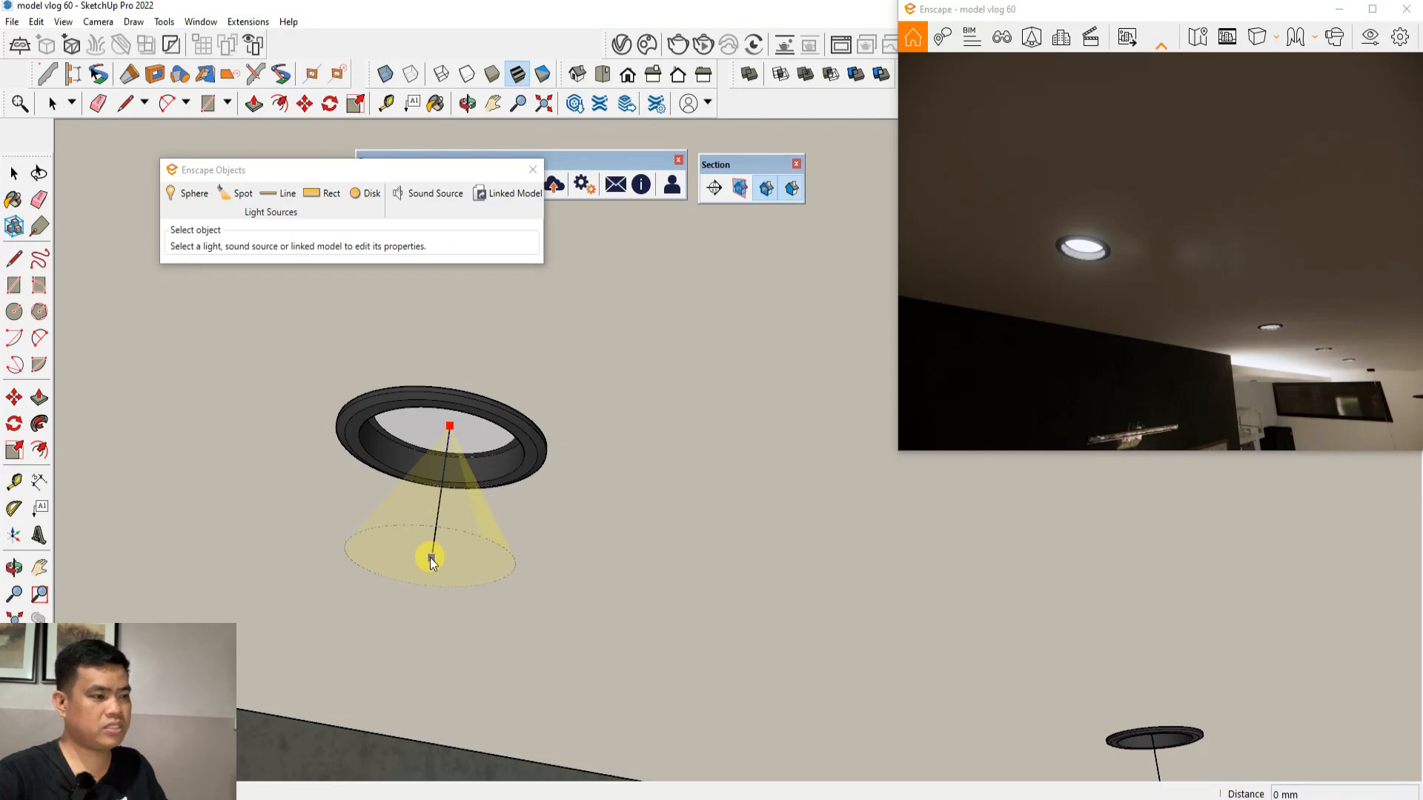
scroll(373, 441, "down", 2)
scroll(372, 439, "down", 1)
mouse_move(482, 518)
middle_mouse_down()
mouse_move(550, 586)
mouse_move(478, 519)
middle_mouse_up()
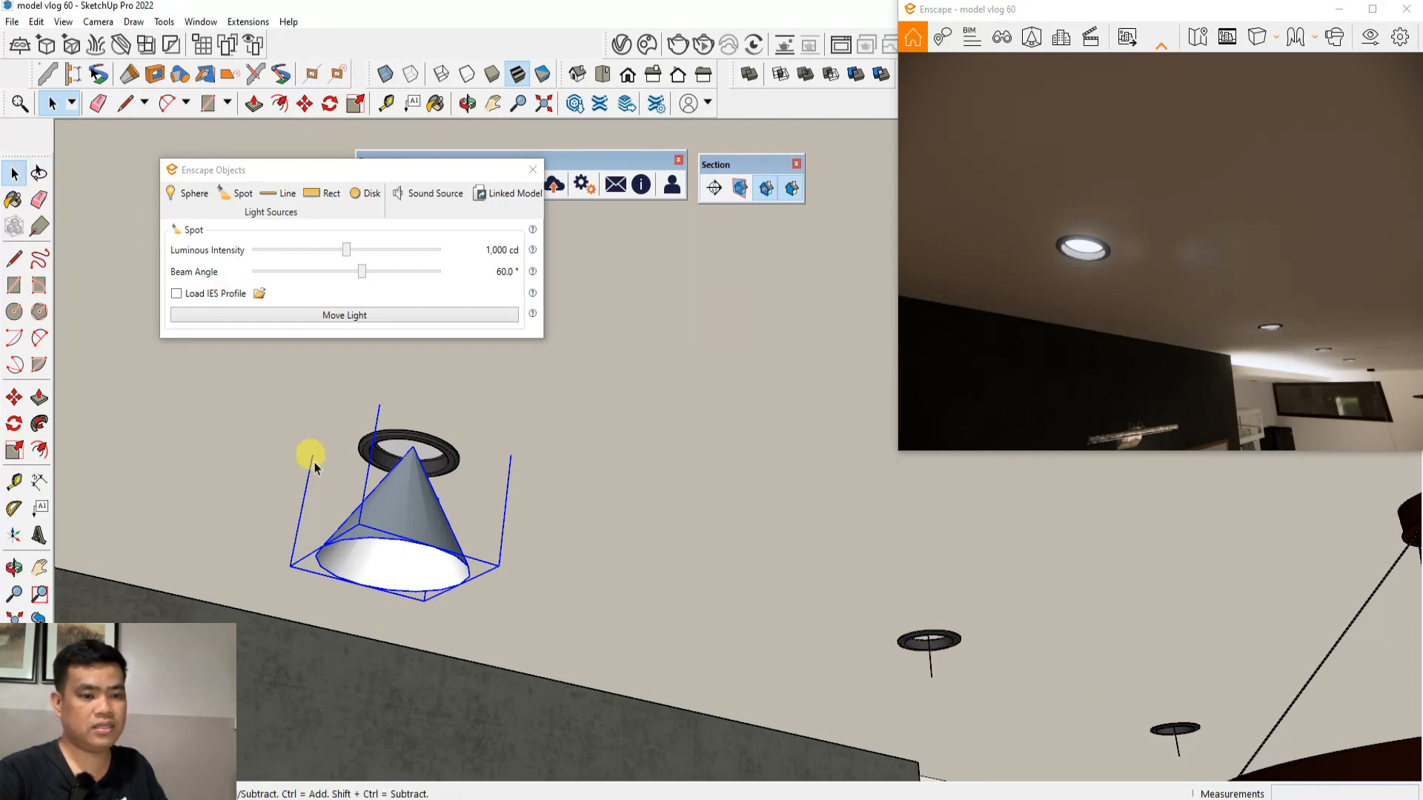
key("Delete")
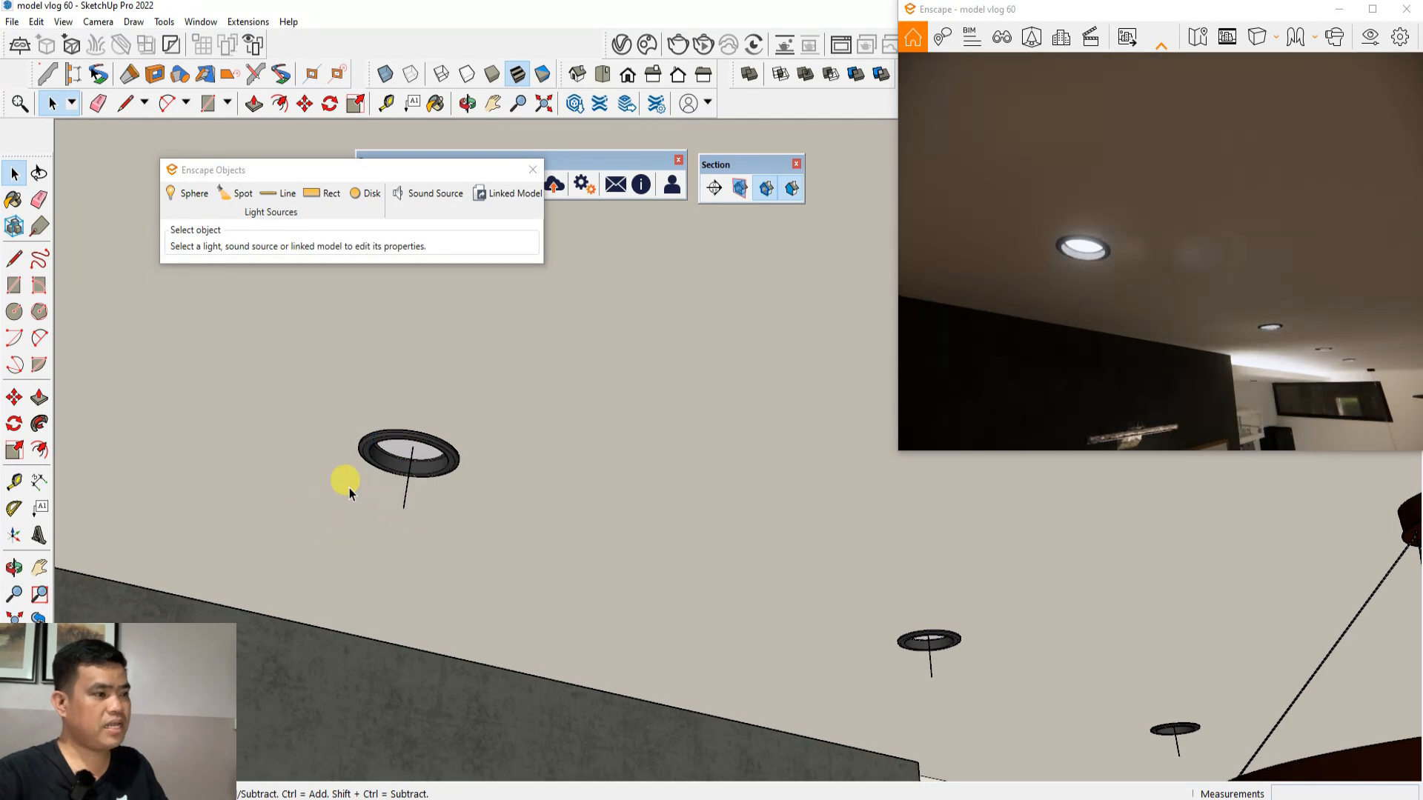
double_click(369, 446)
key("Escape")
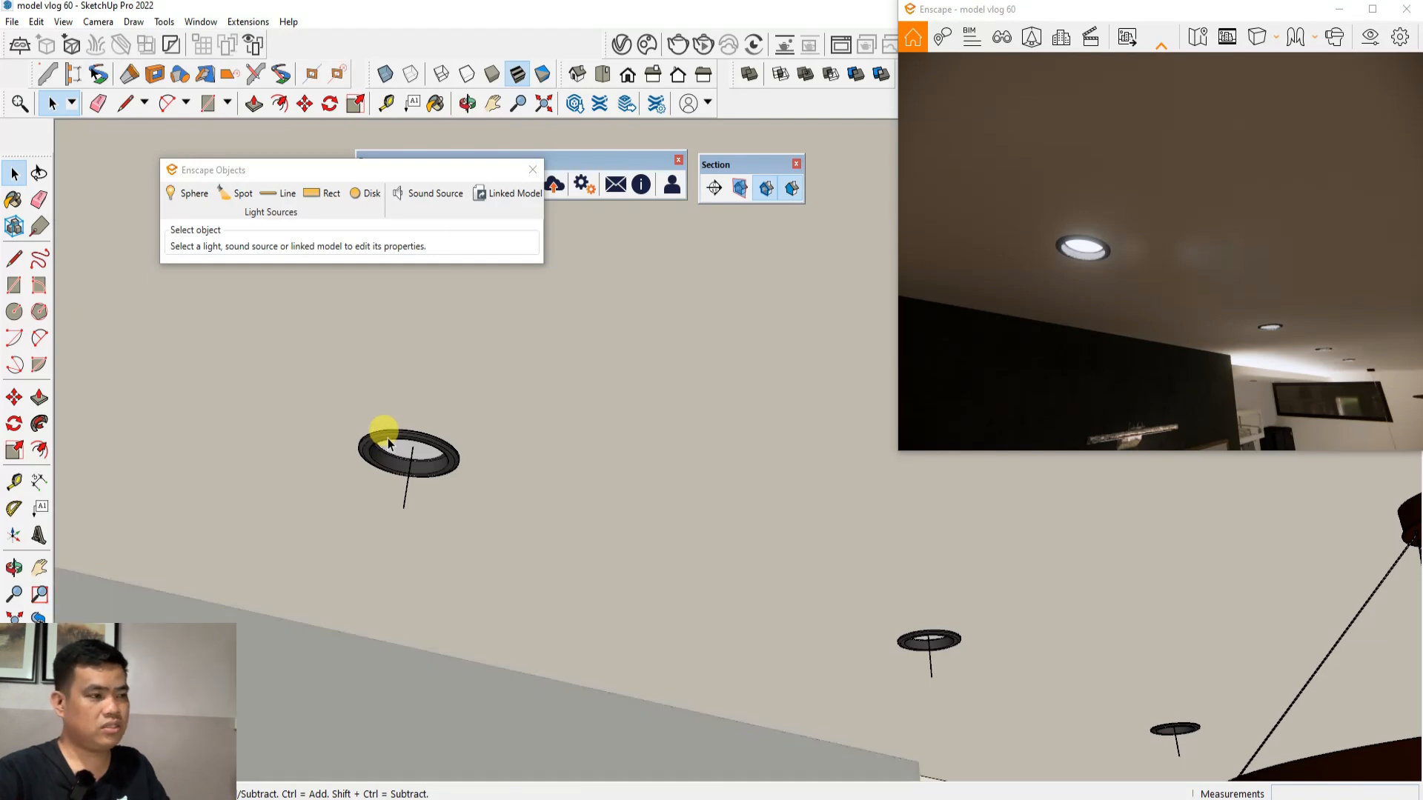
double_click(389, 438)
left_click_drag(283, 384, 645, 637)
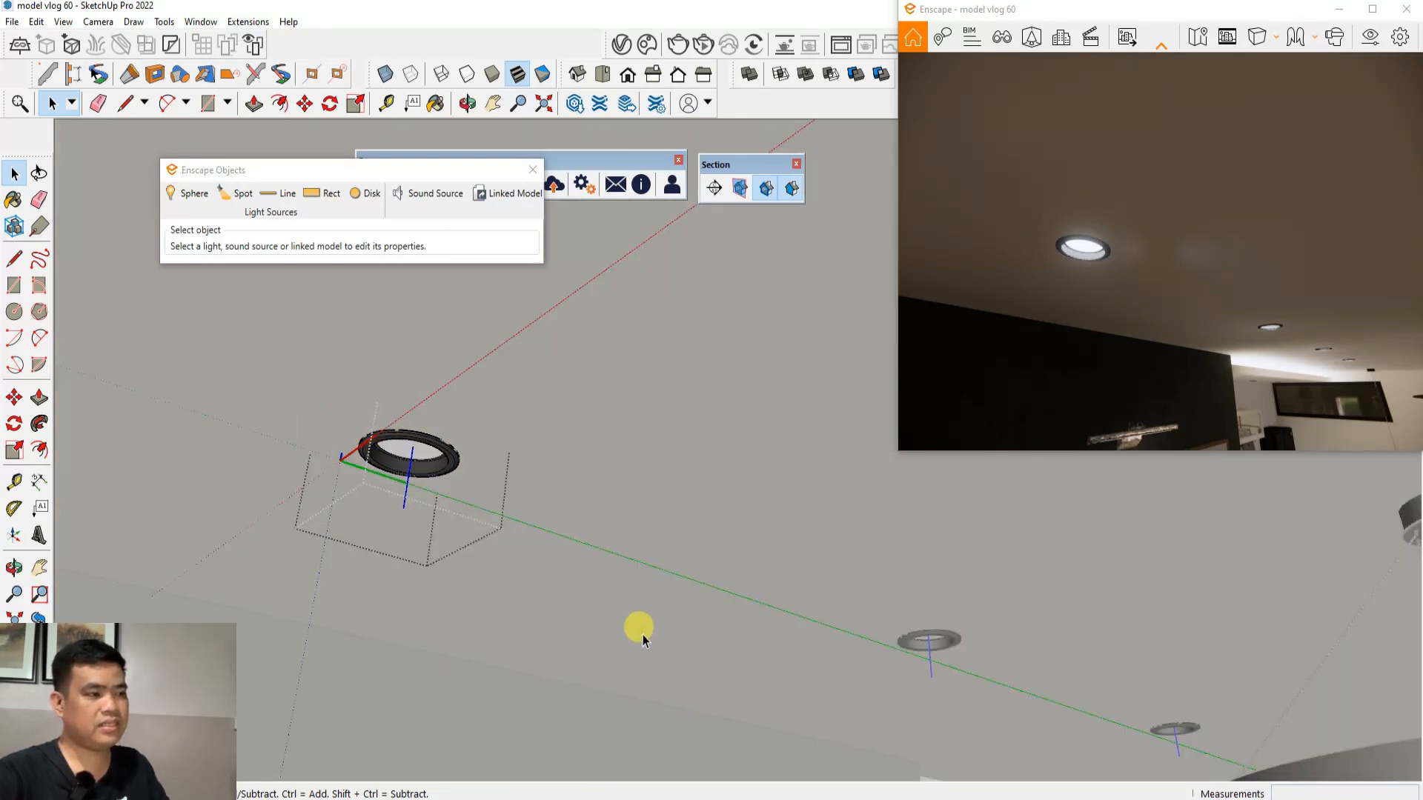
key("Escape")
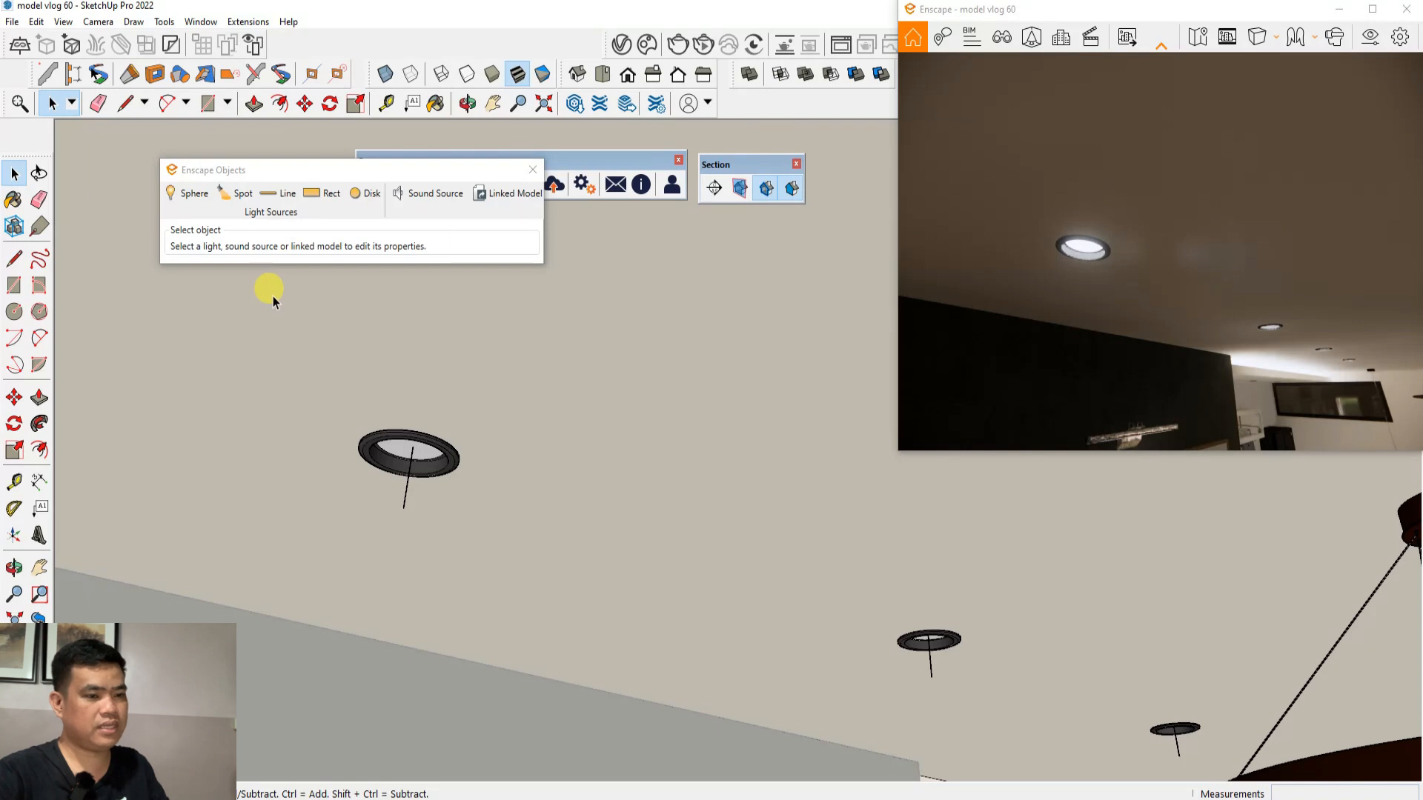
Open the nearest downlight component and place an Enscape spot light from the lens center toward the guide line's lower end
double_click(382, 436)
left_click(382, 436)
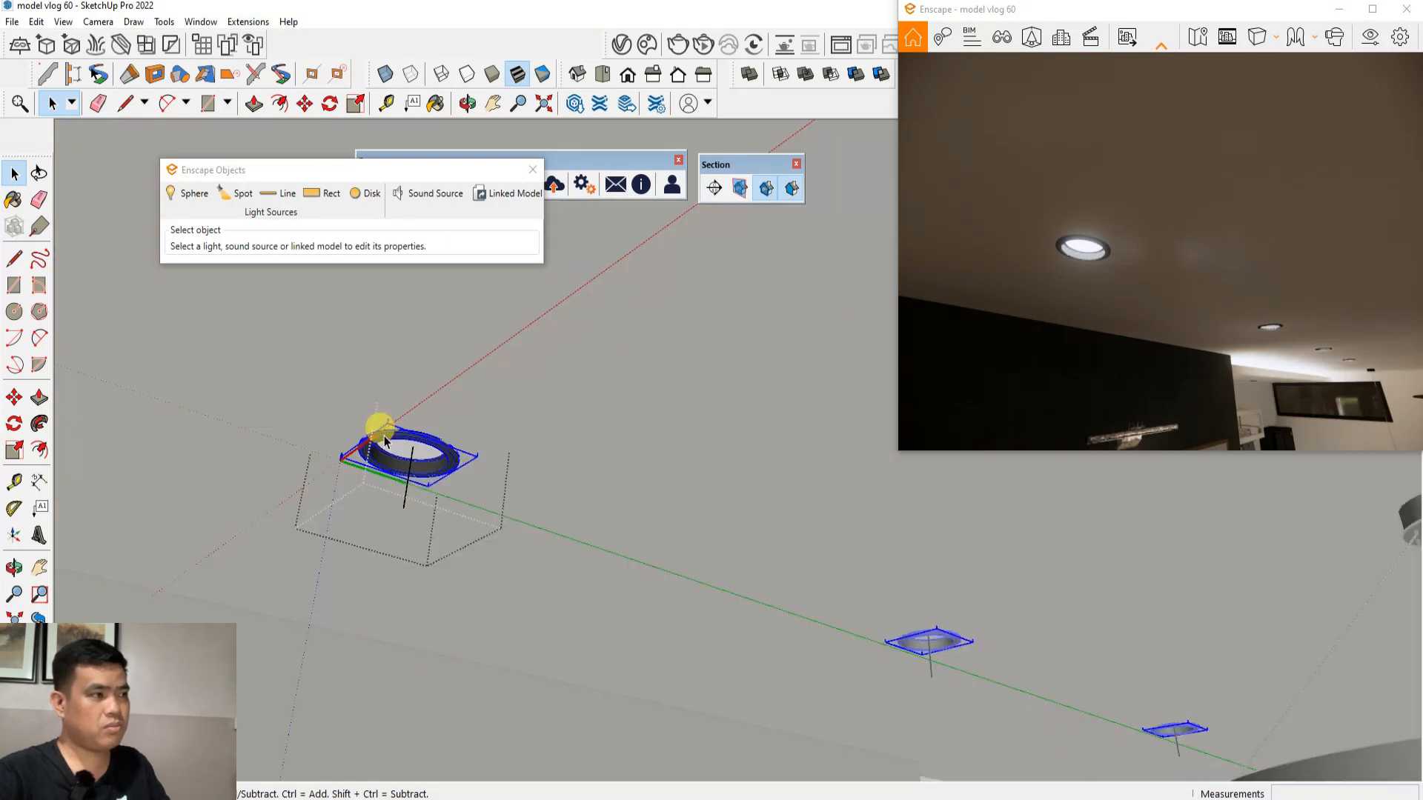
left_click(221, 194)
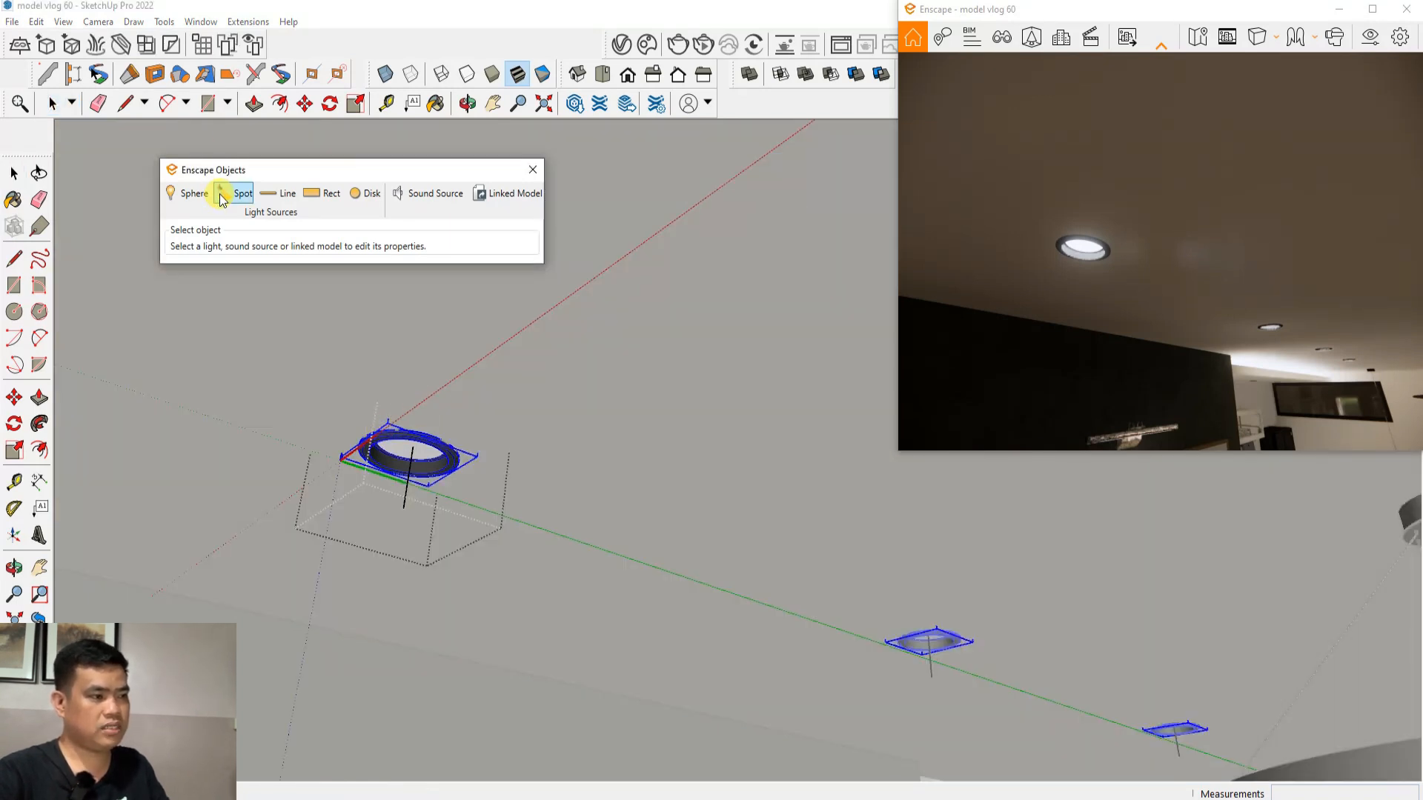
left_click(412, 449)
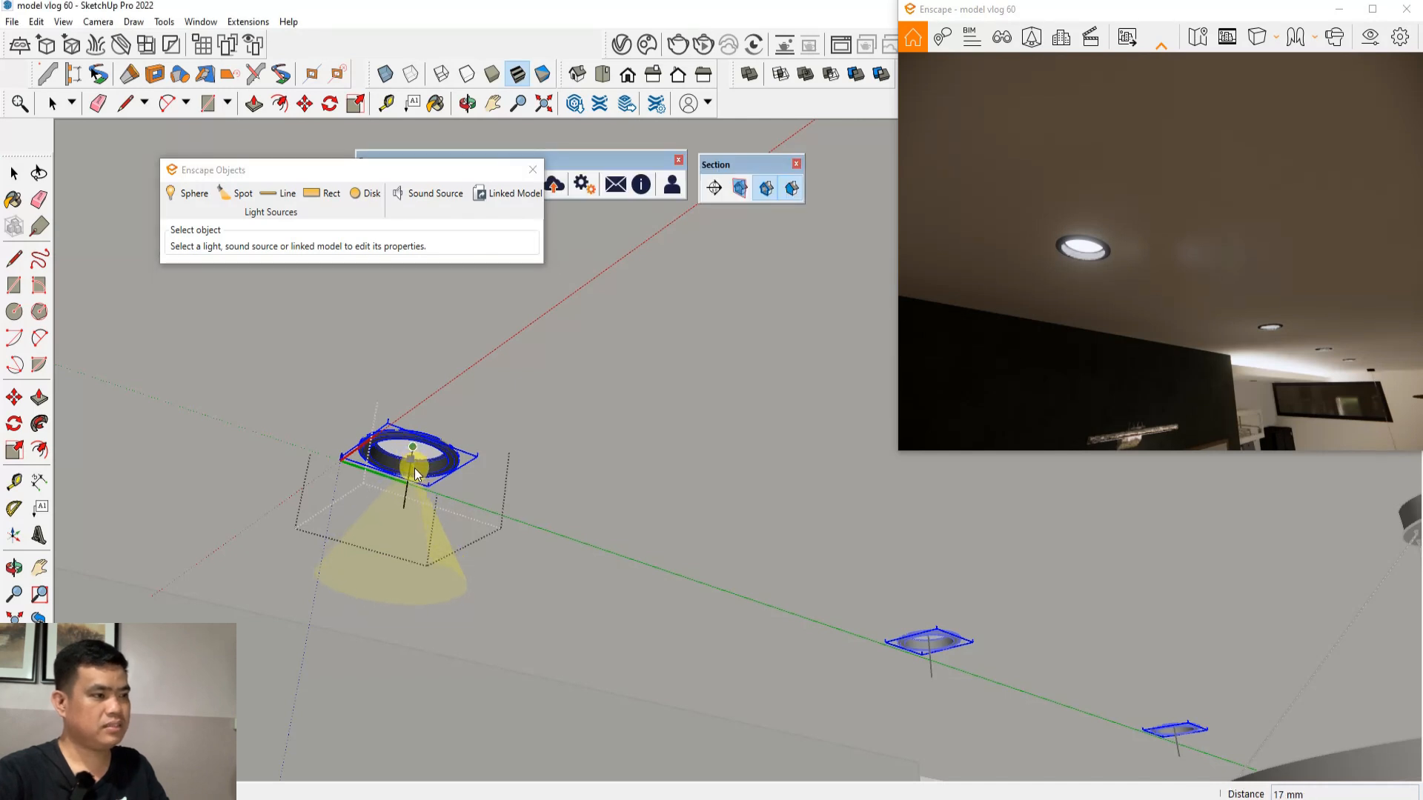
left_click(404, 516)
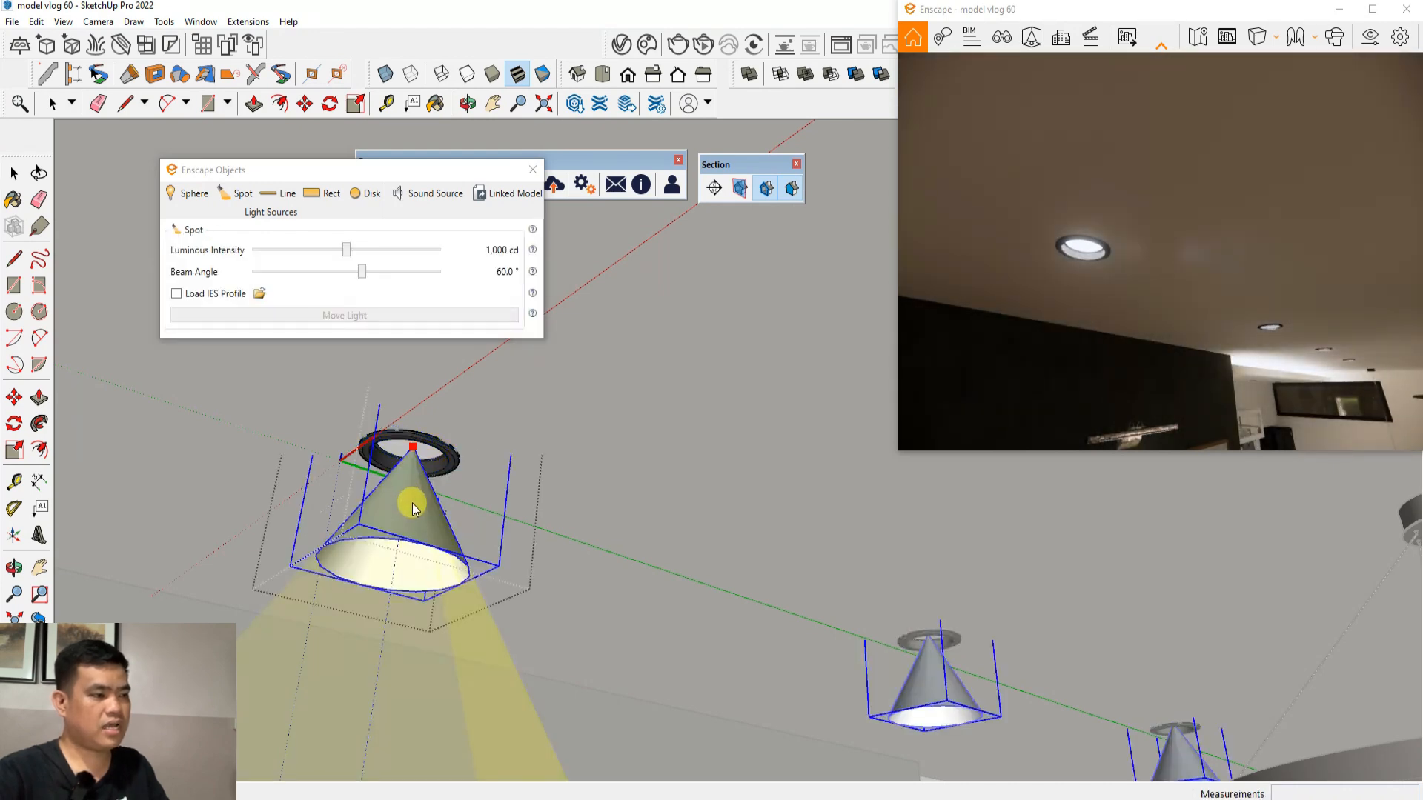
Examine the neighboring downlight copies along the ceiling row for the same spot light
scroll(414, 474, "down", 4)
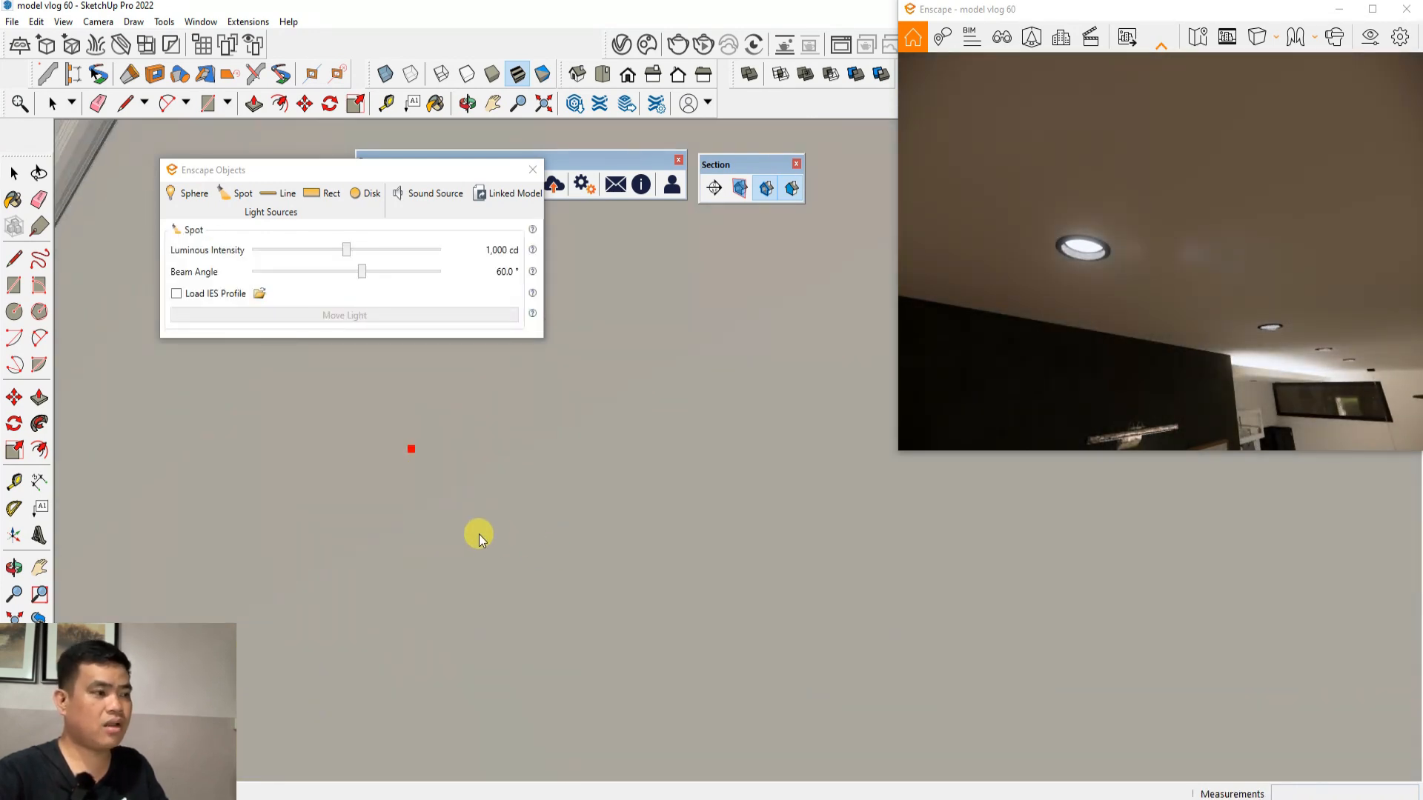
scroll(326, 539, "down", 2)
mouse_move(327, 543)
middle_mouse_down()
mouse_move(356, 534)
mouse_move(651, 638)
mouse_move(848, 639)
middle_mouse_up()
scroll(865, 518, "down", 1)
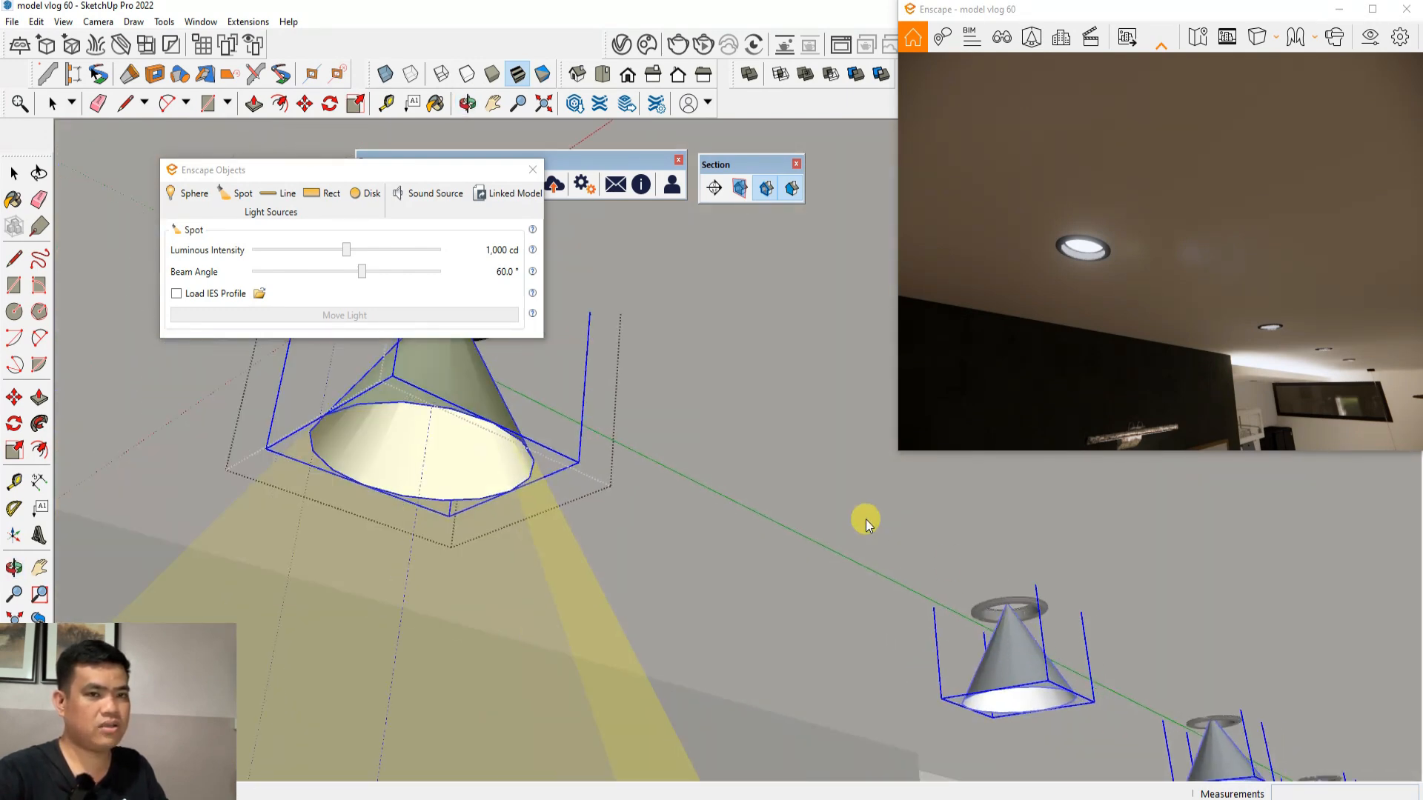
scroll(1034, 682, "up", 1)
mouse_move(741, 470)
middle_mouse_down()
mouse_move(781, 558)
mouse_move(695, 575)
mouse_move(664, 567)
mouse_move(614, 473)
mouse_move(616, 486)
middle_mouse_up()
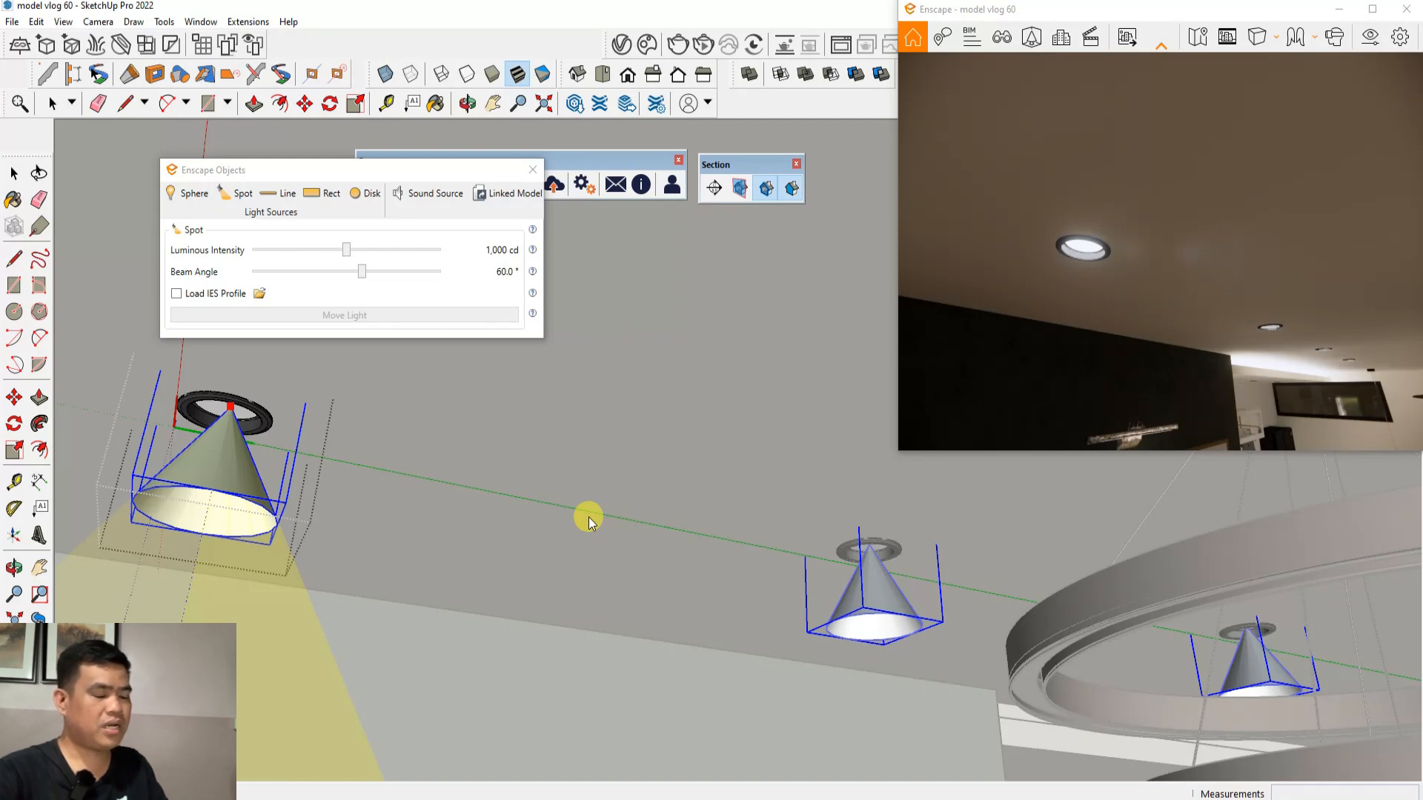
scroll(591, 526, "down", 2)
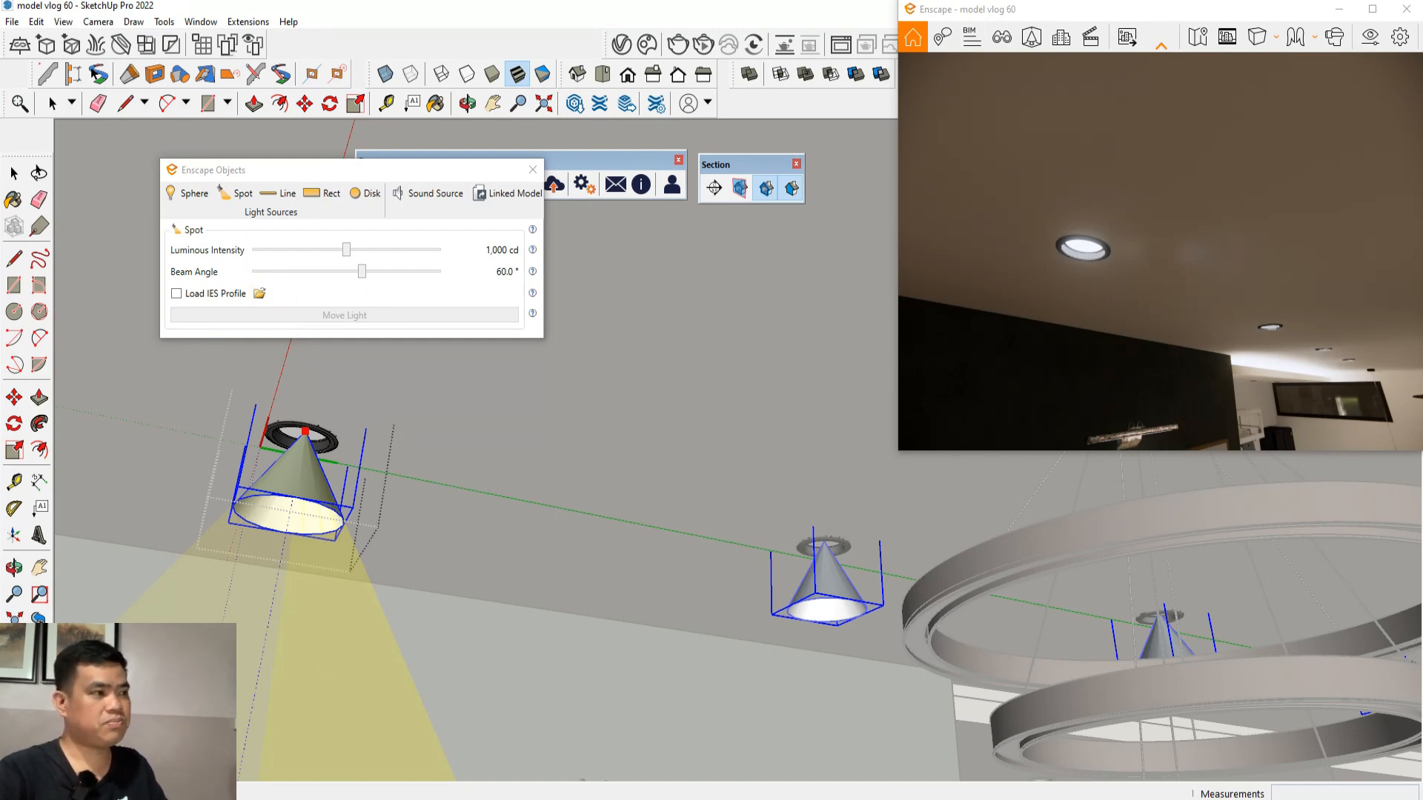
Switch to File Explorer, browse through vlog 60, ies light collection and IES Collection to Best IES 3, and open the iesrv1 preview image
left_click(518, 797)
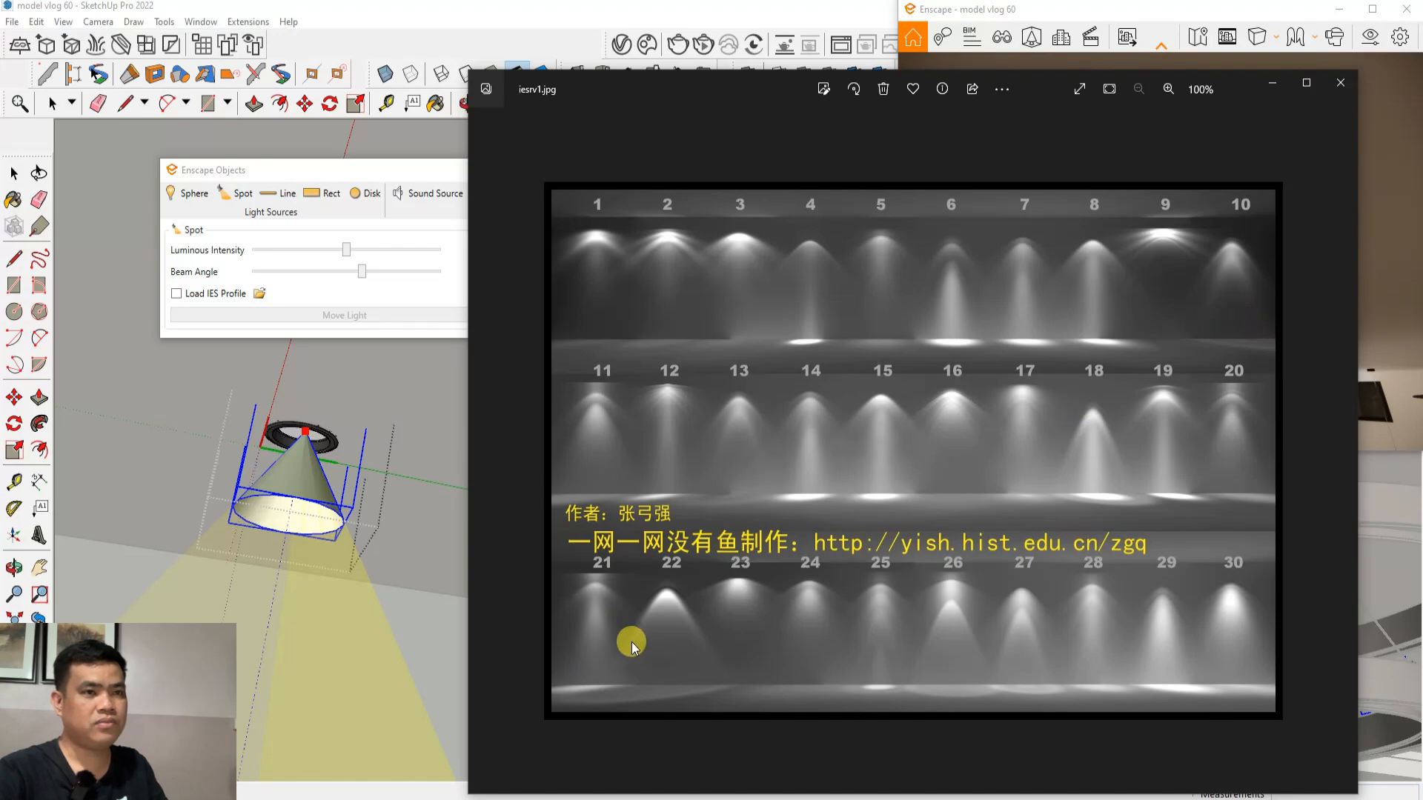
left_click(185, 700)
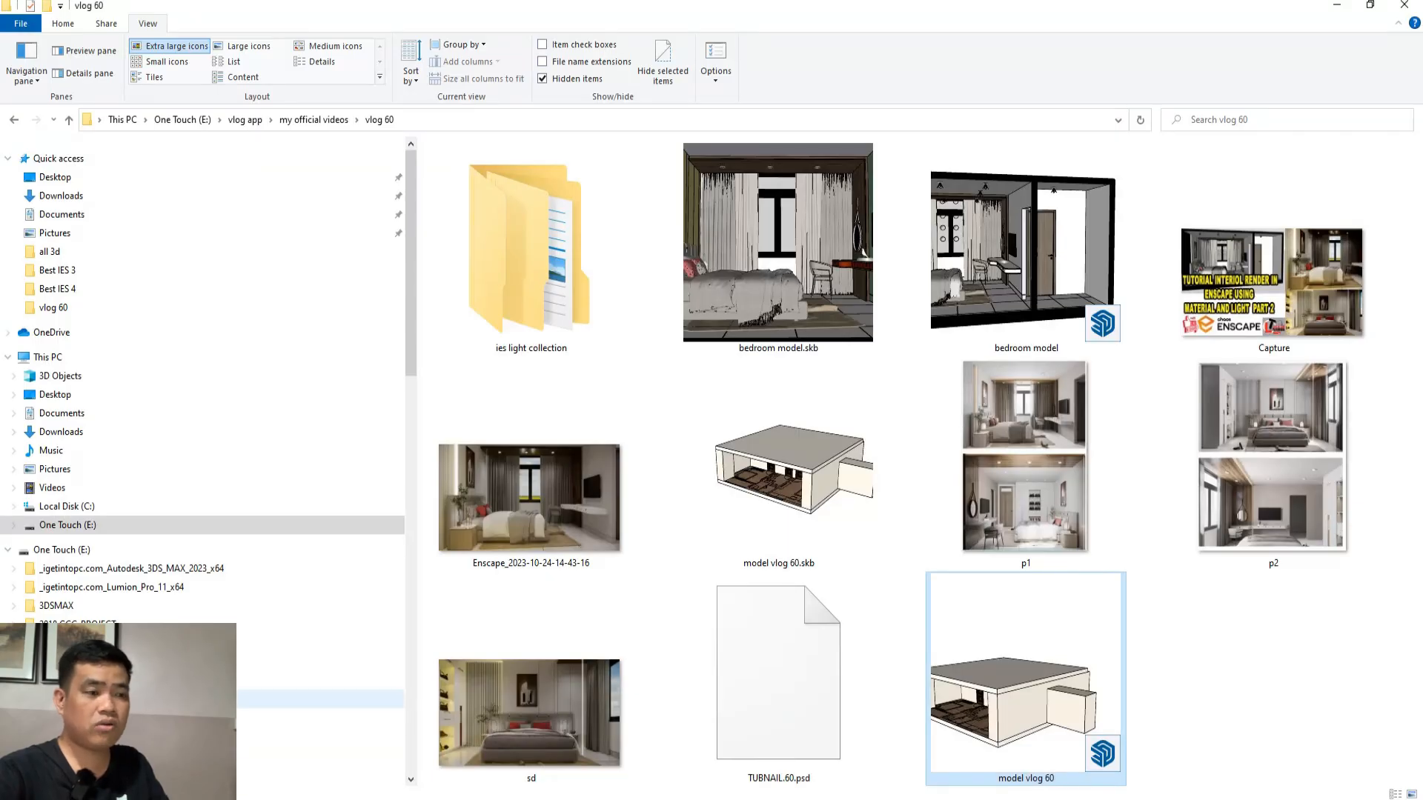
left_click(54, 307)
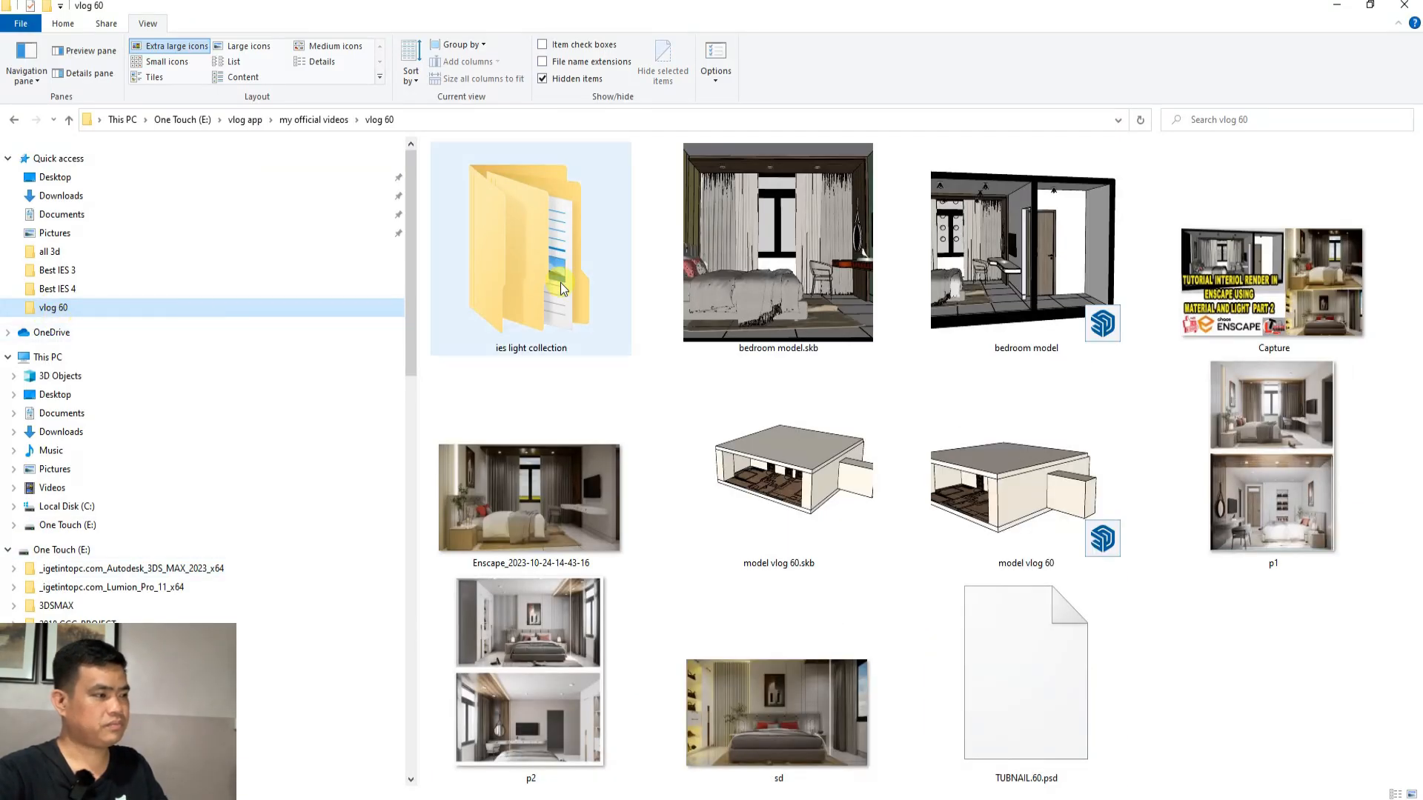
double_click(529, 253)
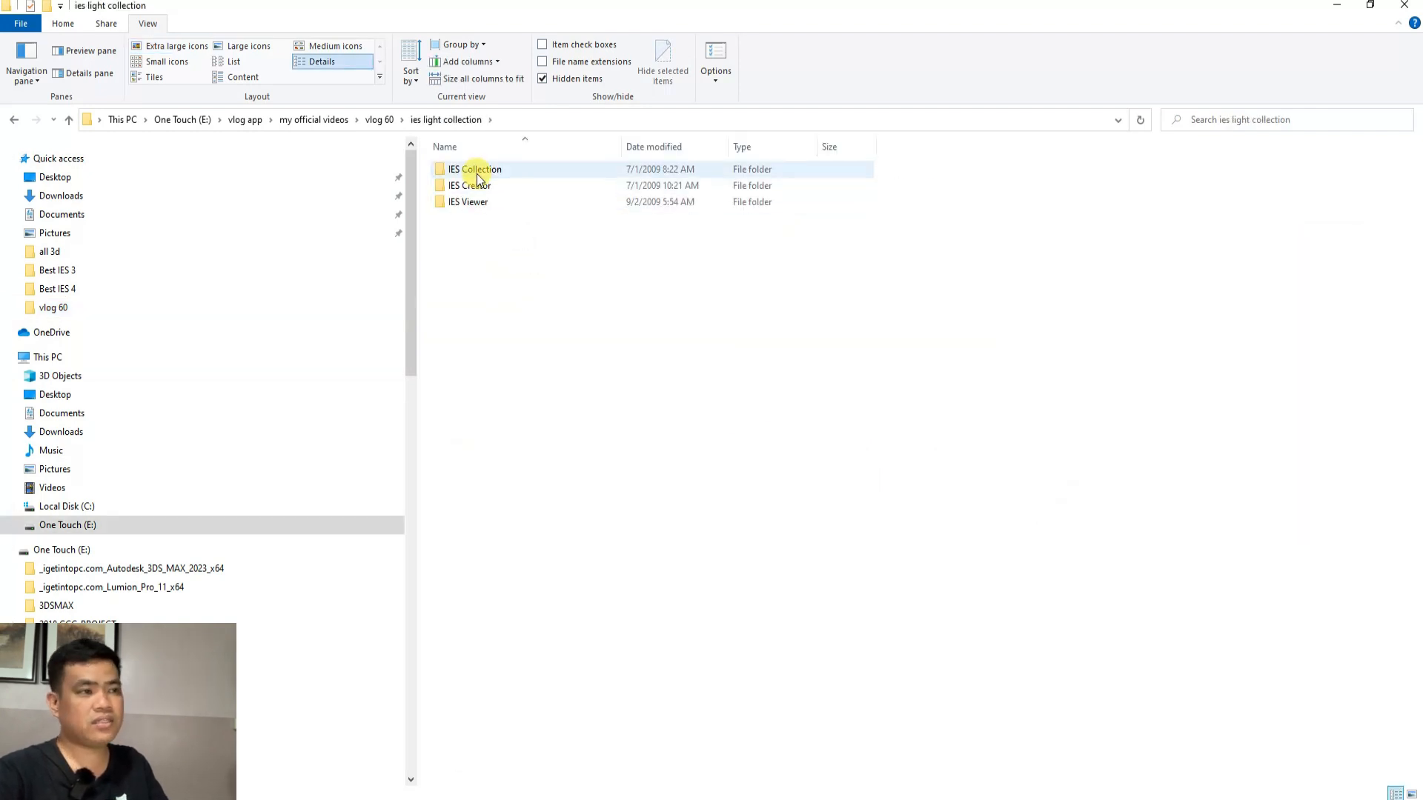
double_click(477, 171)
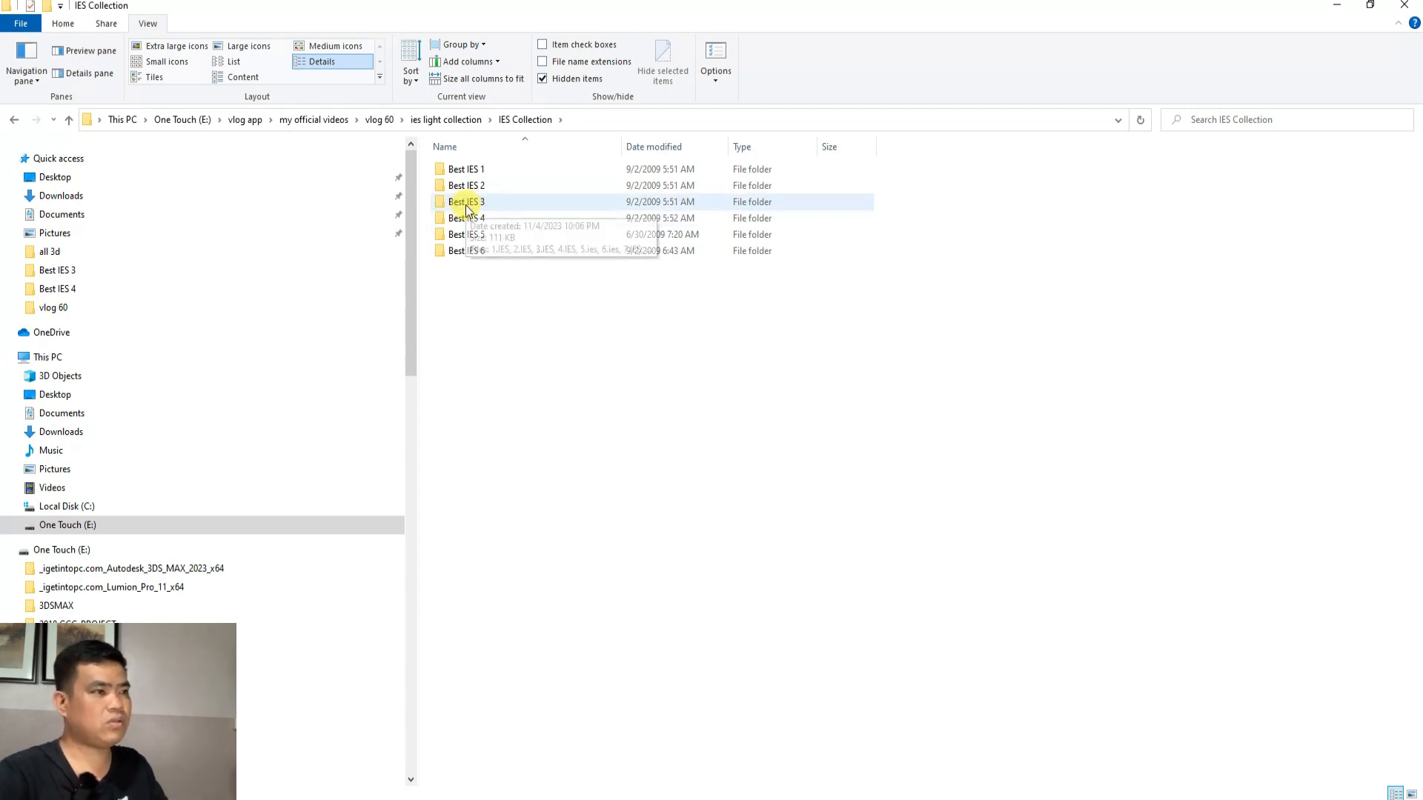
double_click(466, 205)
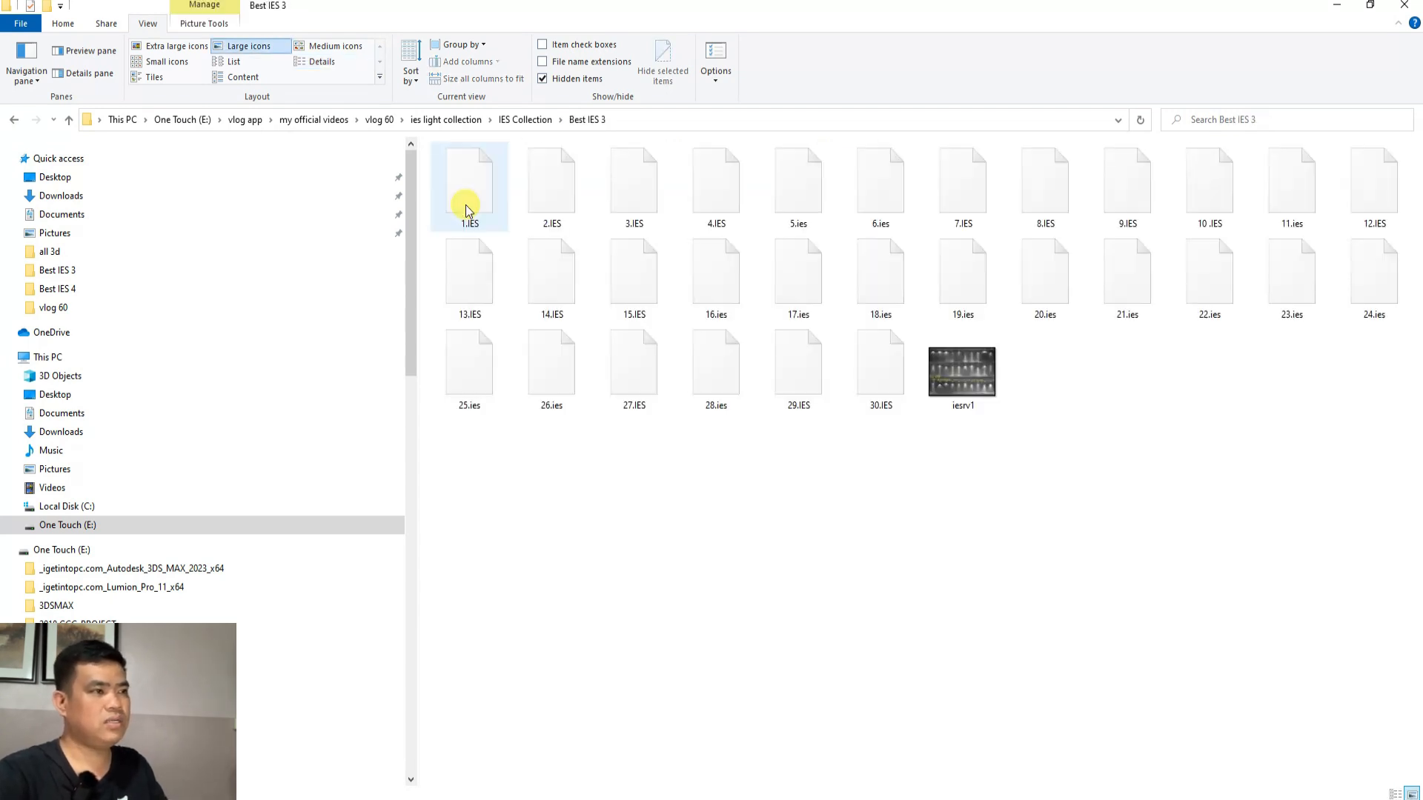
double_click(960, 372)
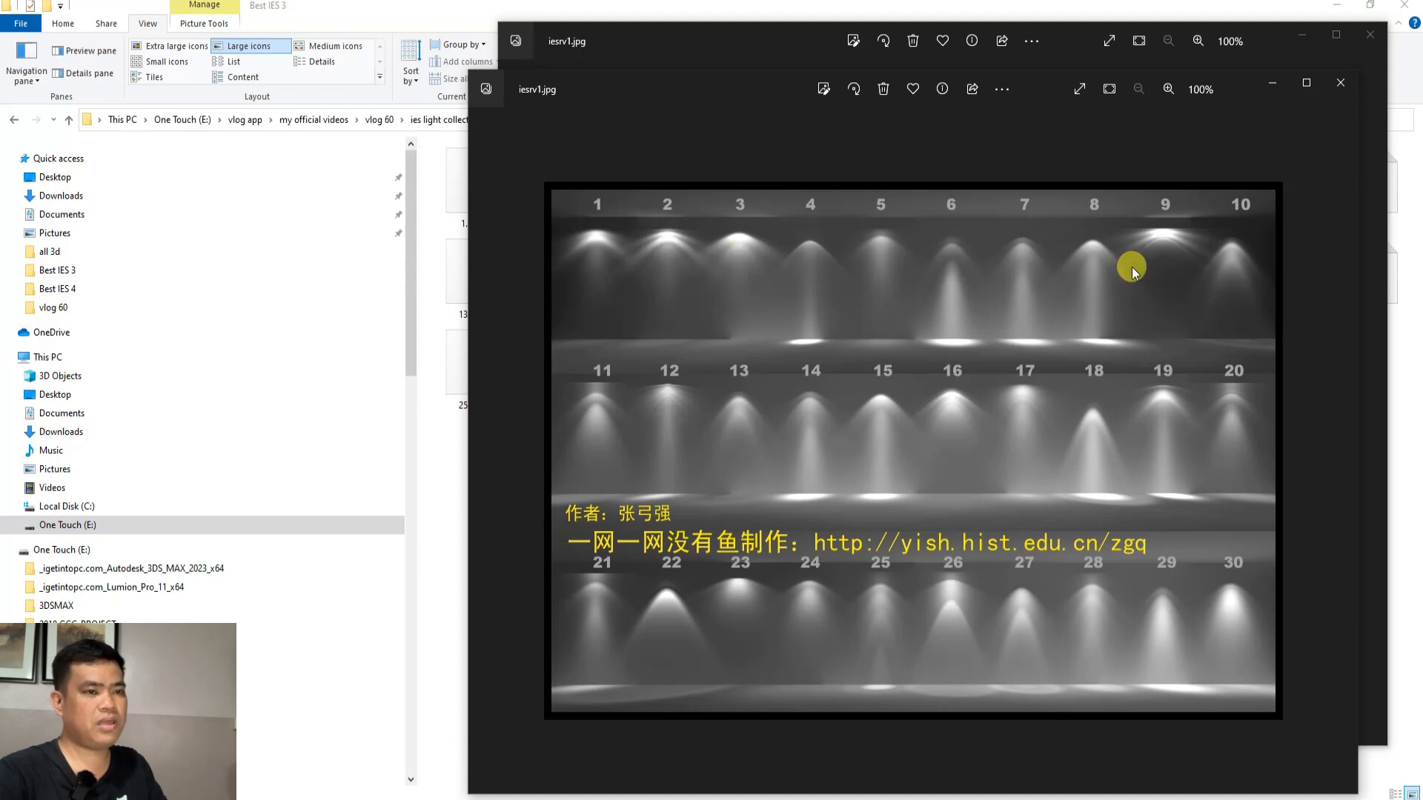
Compare the numbered beam shapes in the iesrv1 image with the IES files in the folder, and return to SketchUp
left_click(454, 450)
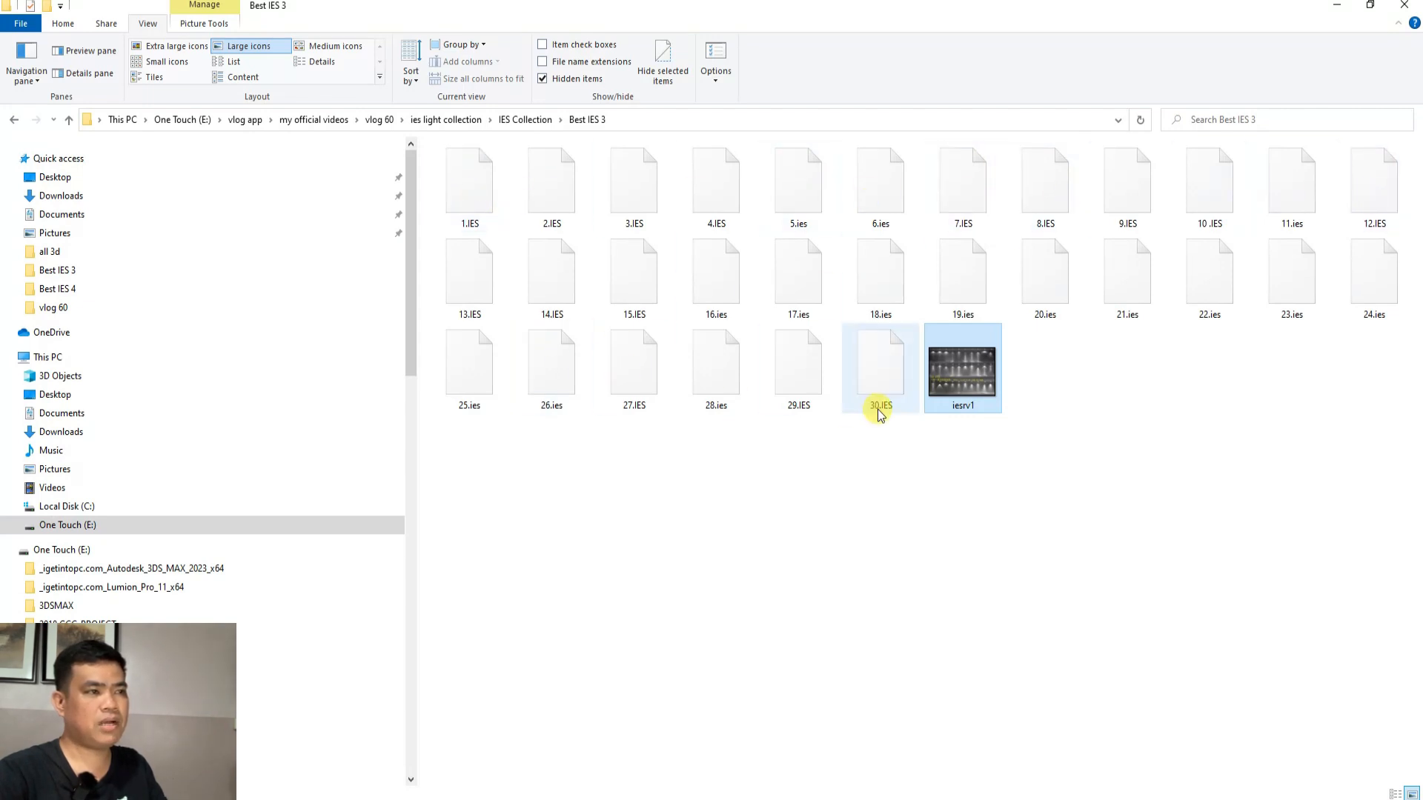
double_click(946, 384)
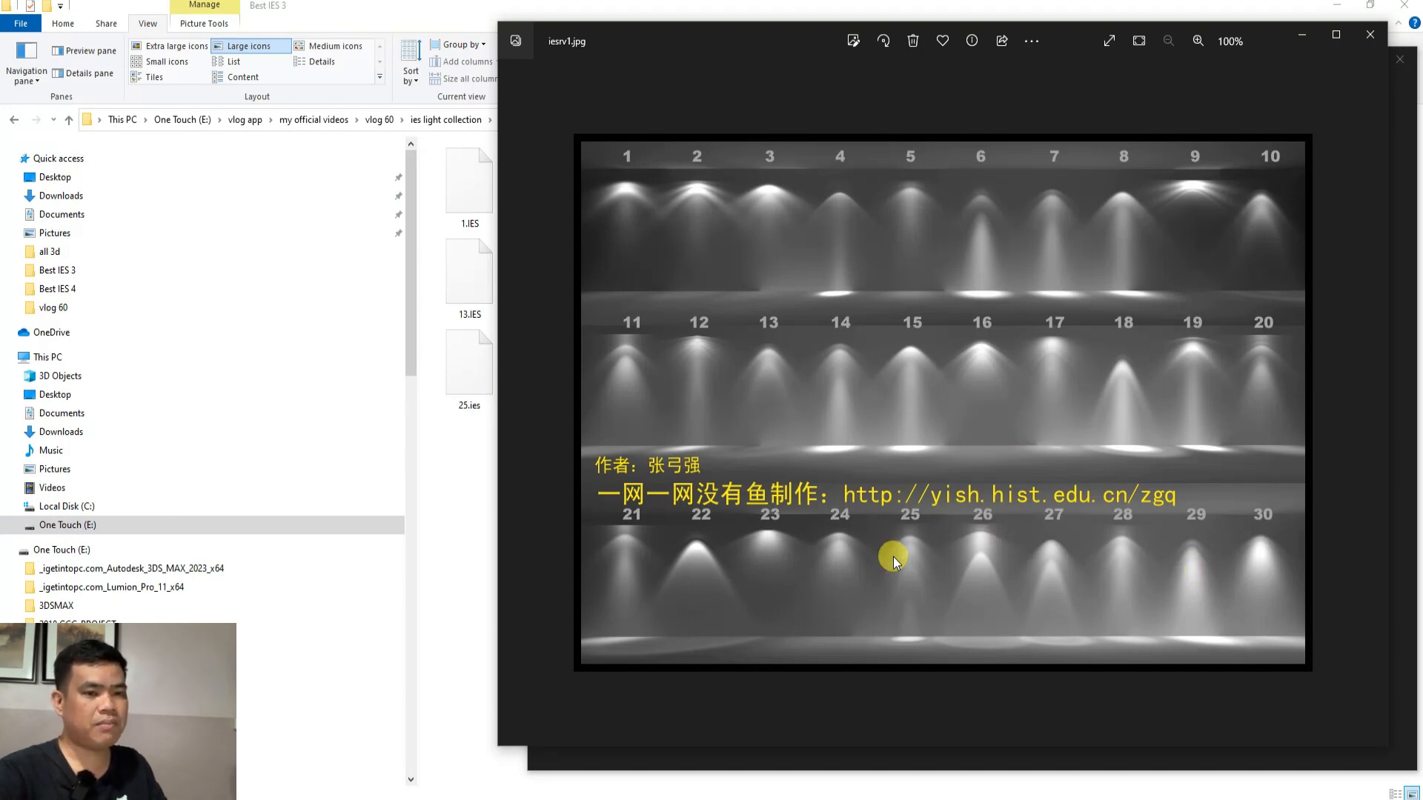
left_click(492, 546)
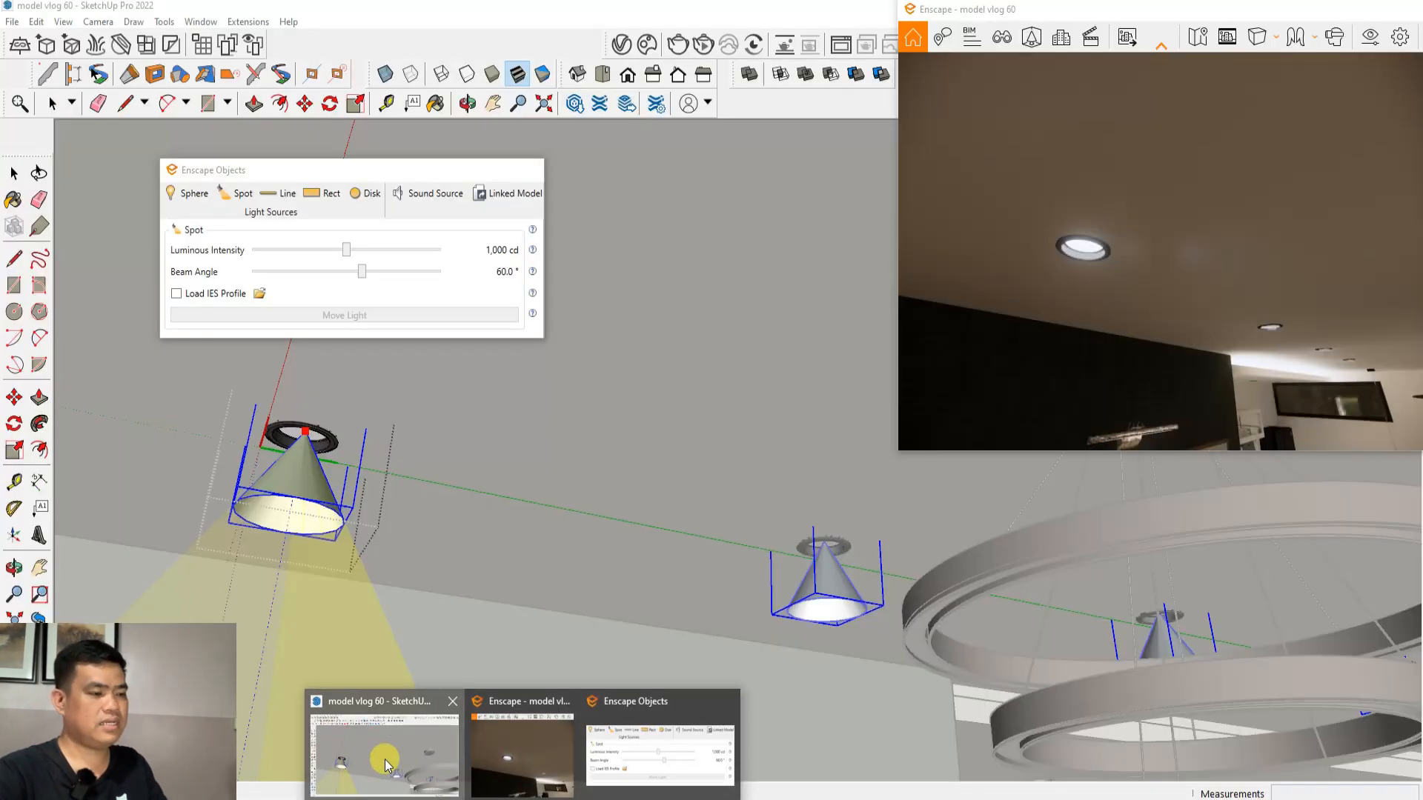
left_click(403, 756)
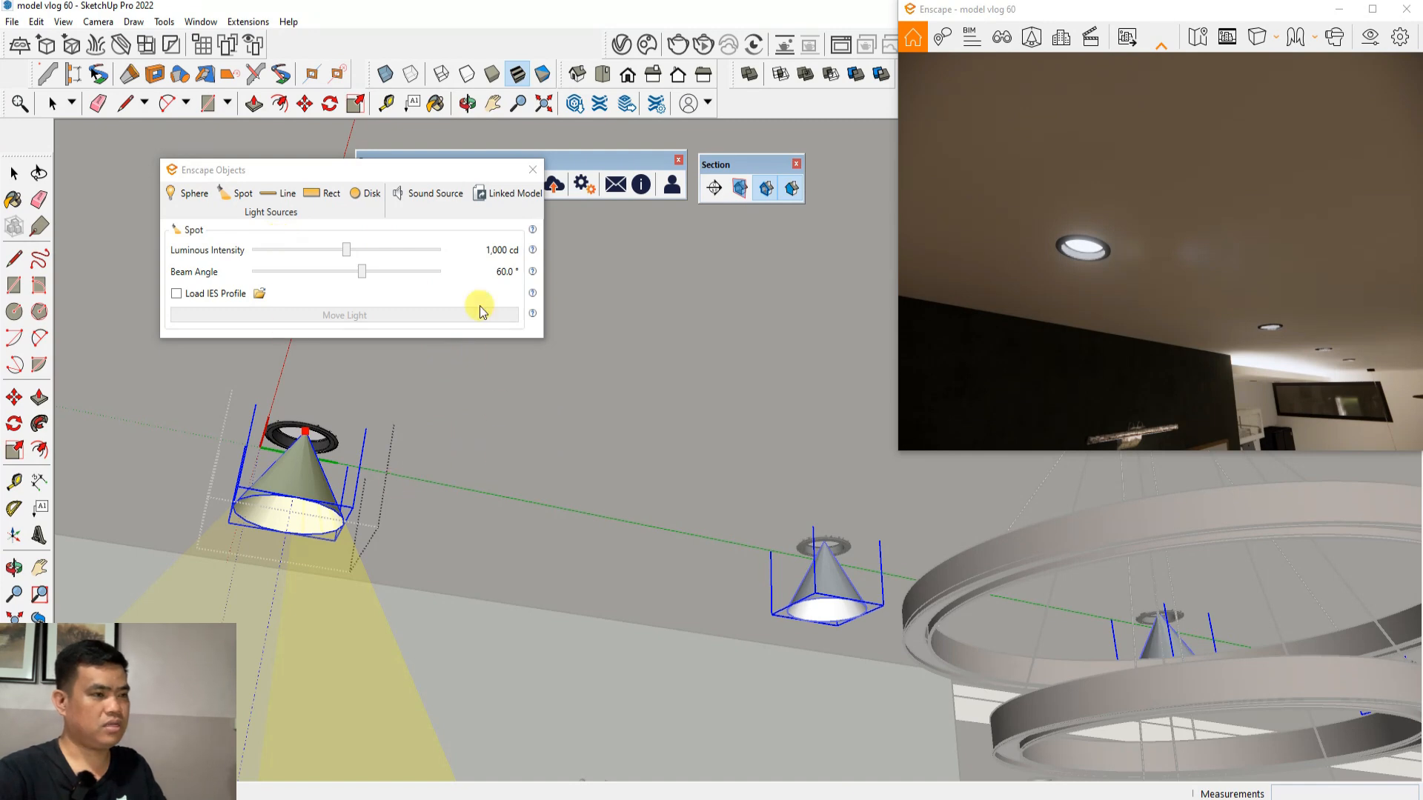
Enable an IES profile for the spot light and browse to the Best IES 3 folder inside vlog 60's IES collection
left_click_drag(355, 169, 404, 134)
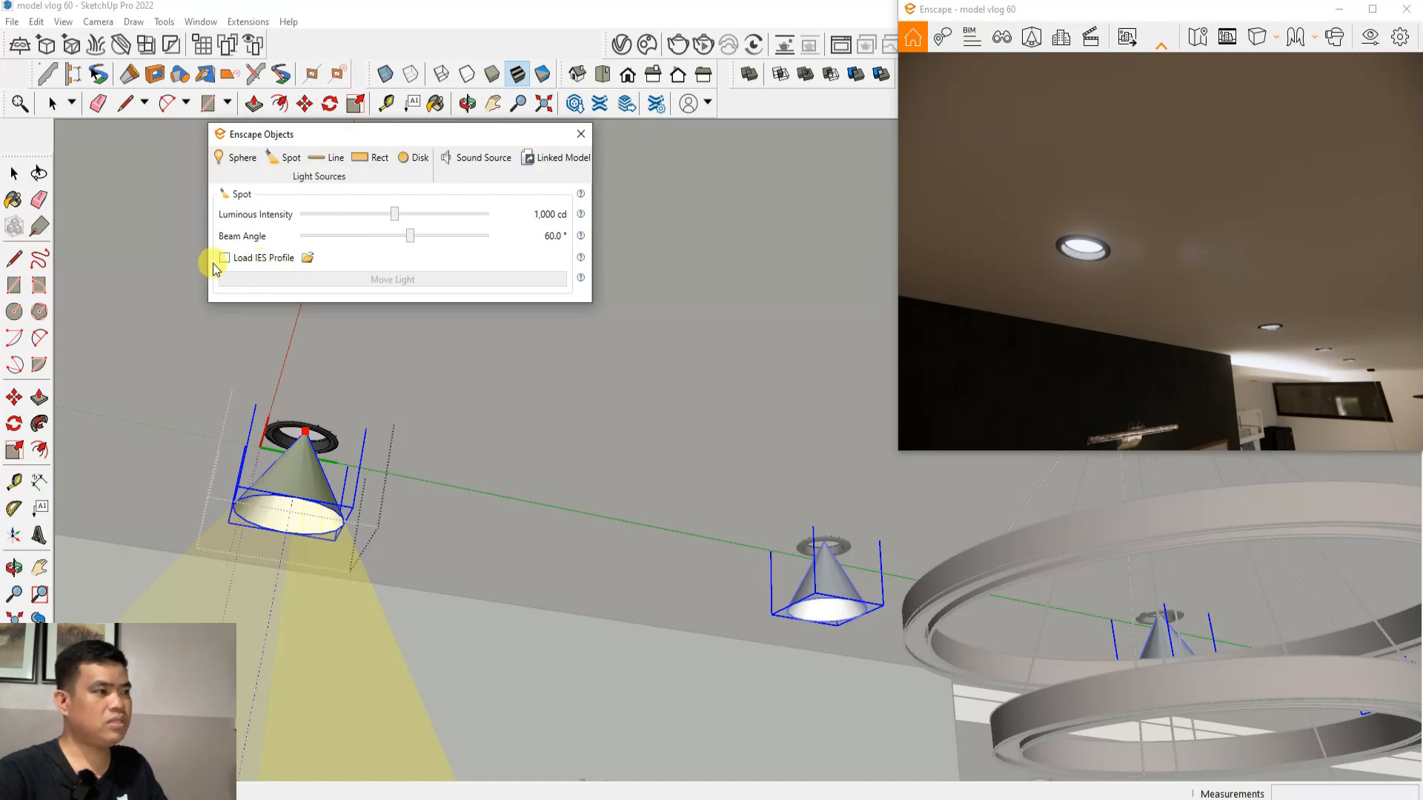
left_click(223, 258)
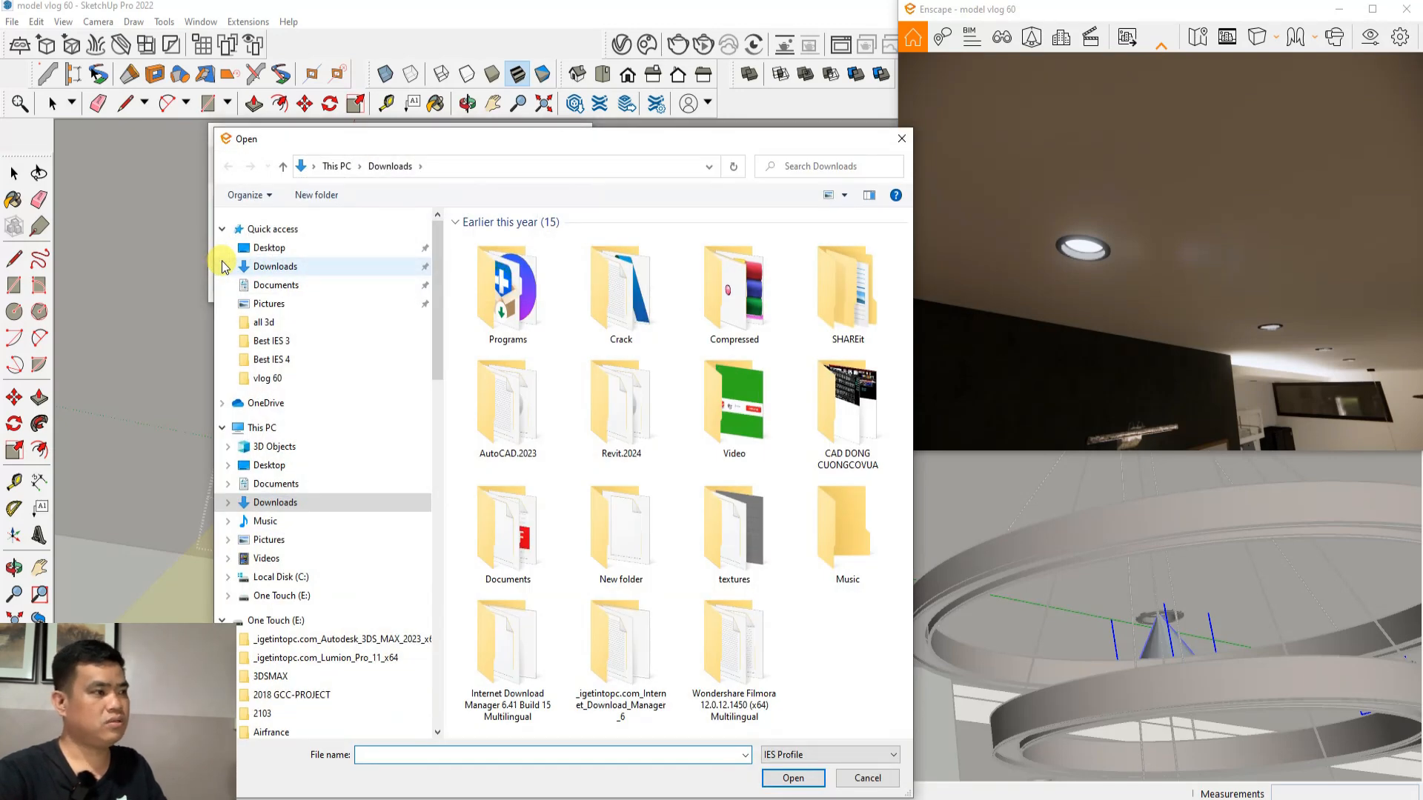
left_click(265, 378)
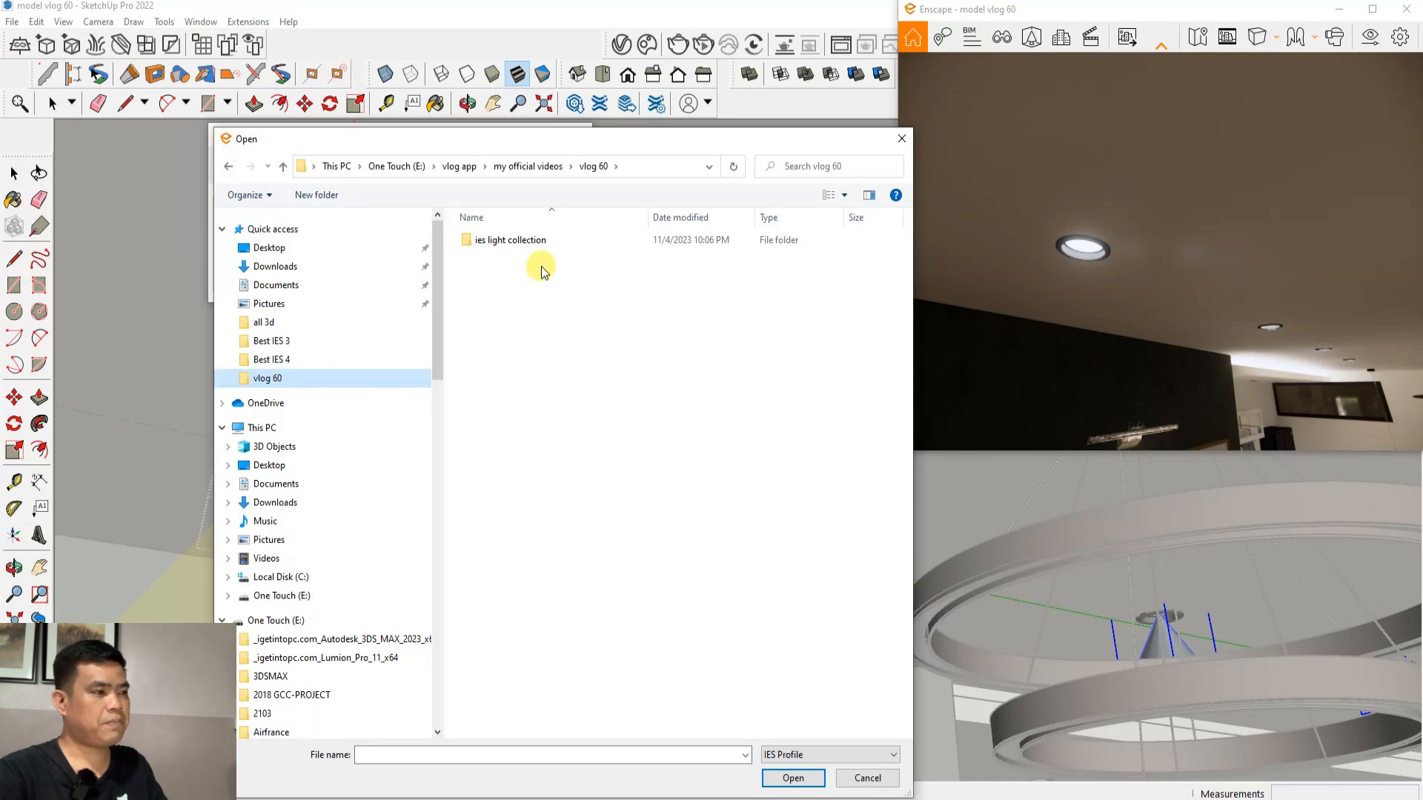
double_click(491, 241)
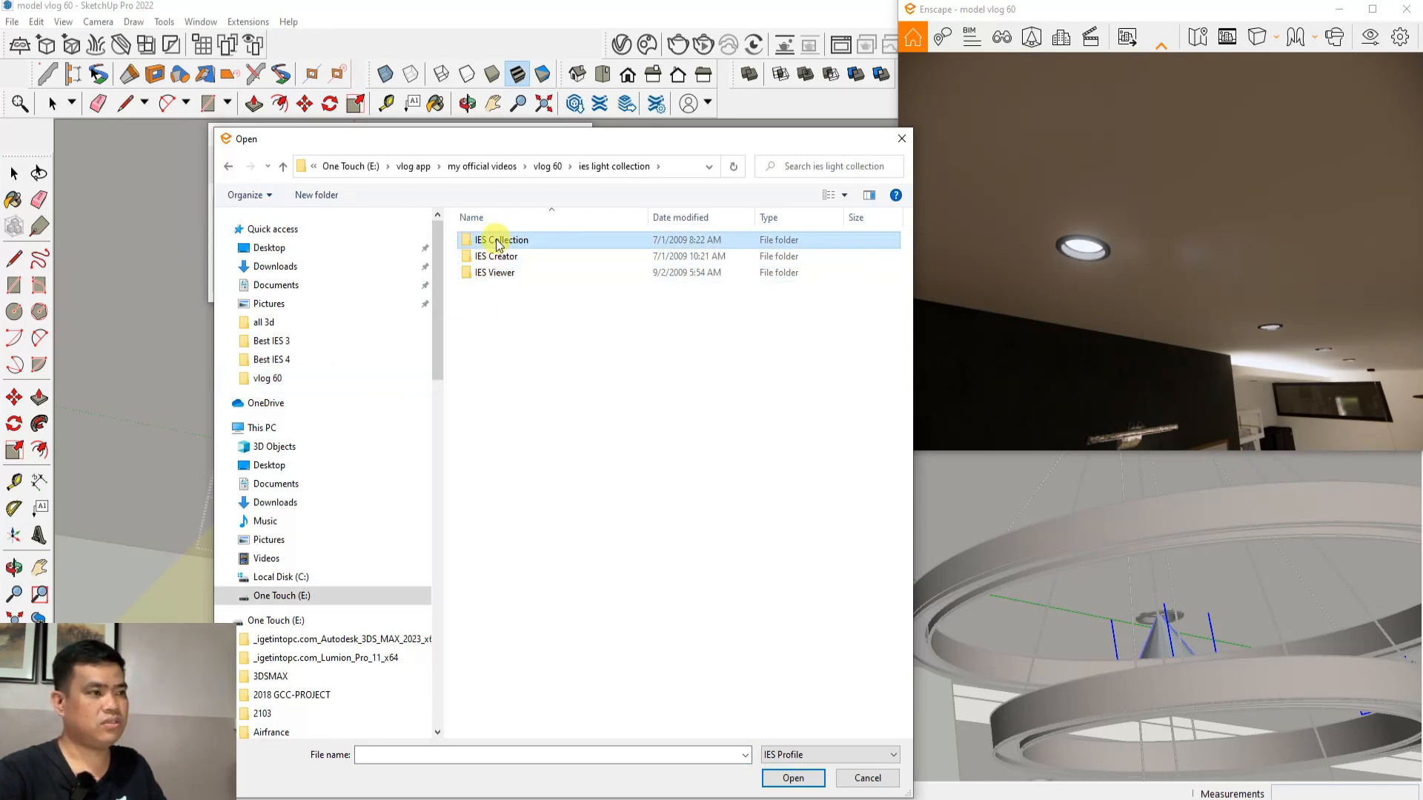
double_click(495, 240)
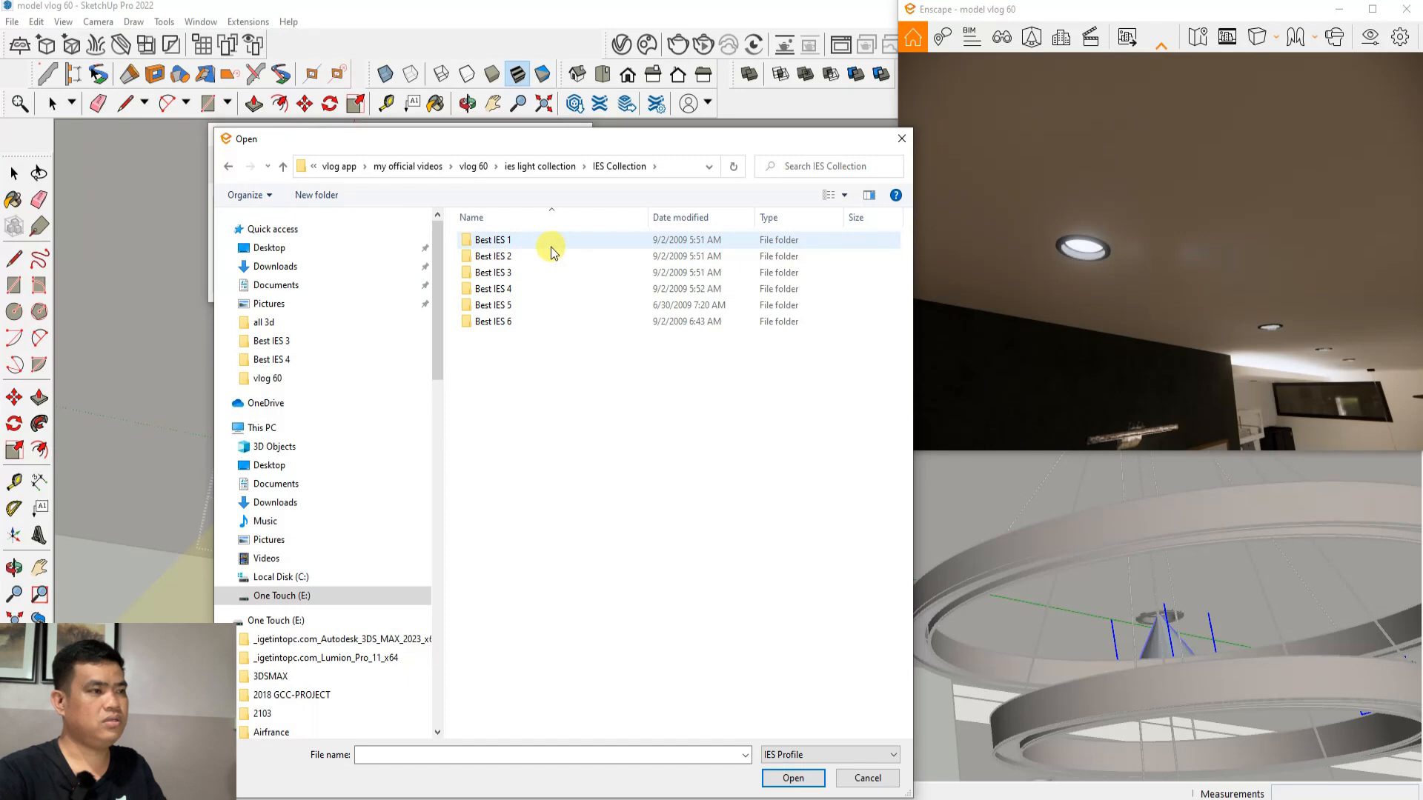
double_click(489, 272)
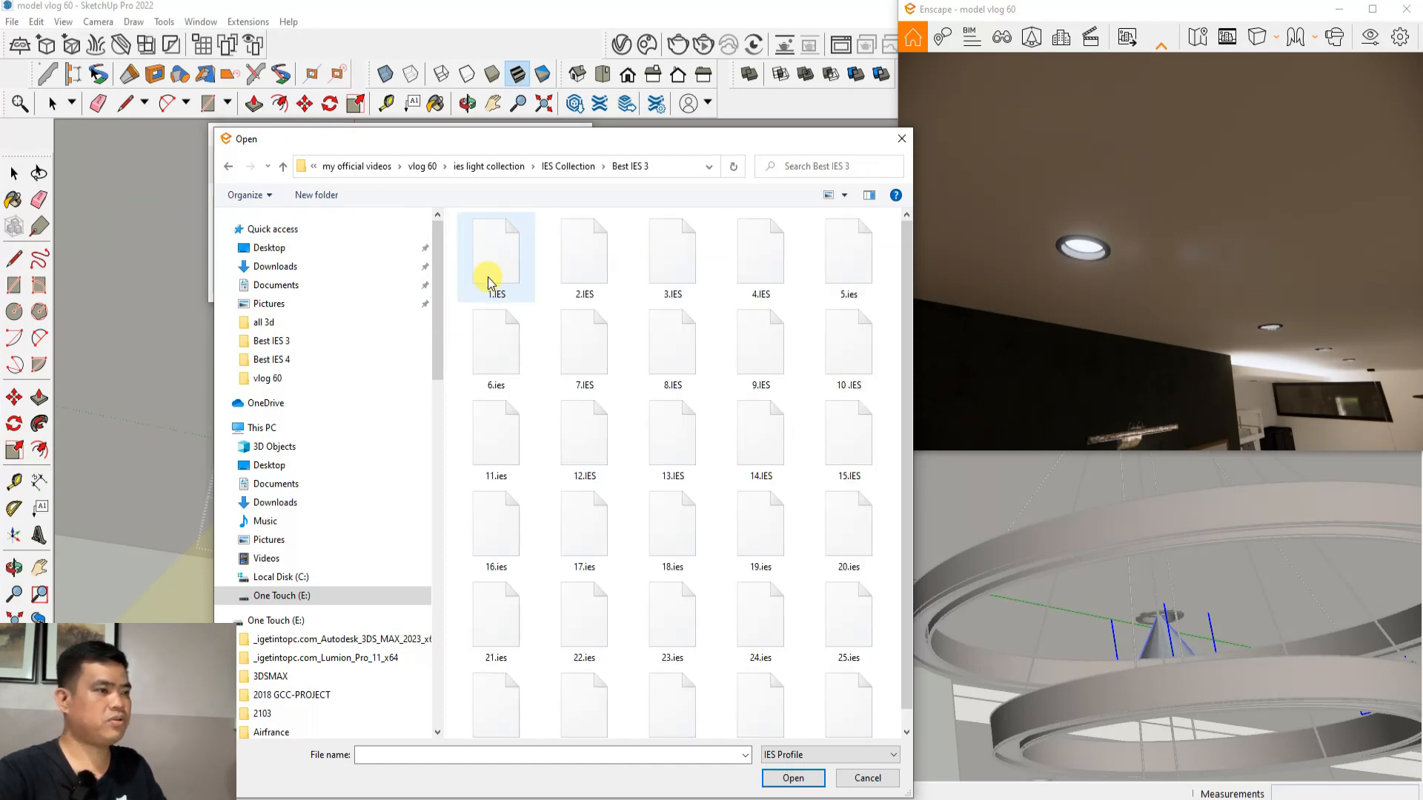
Check beam shape 29 in the iesrv1 preview image and load 29.IES as the spot light's profile
scroll(585, 513, "down", 1)
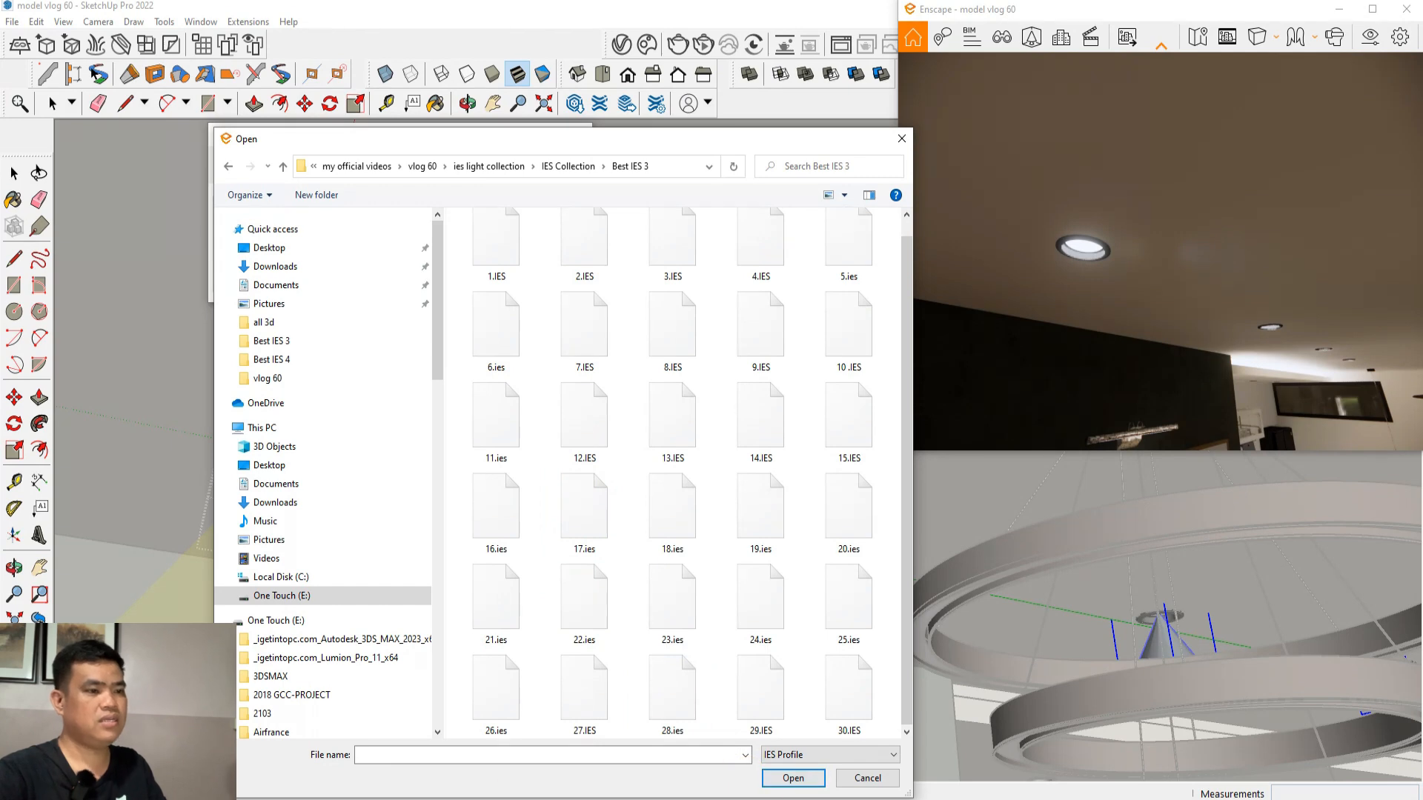
left_click(508, 770)
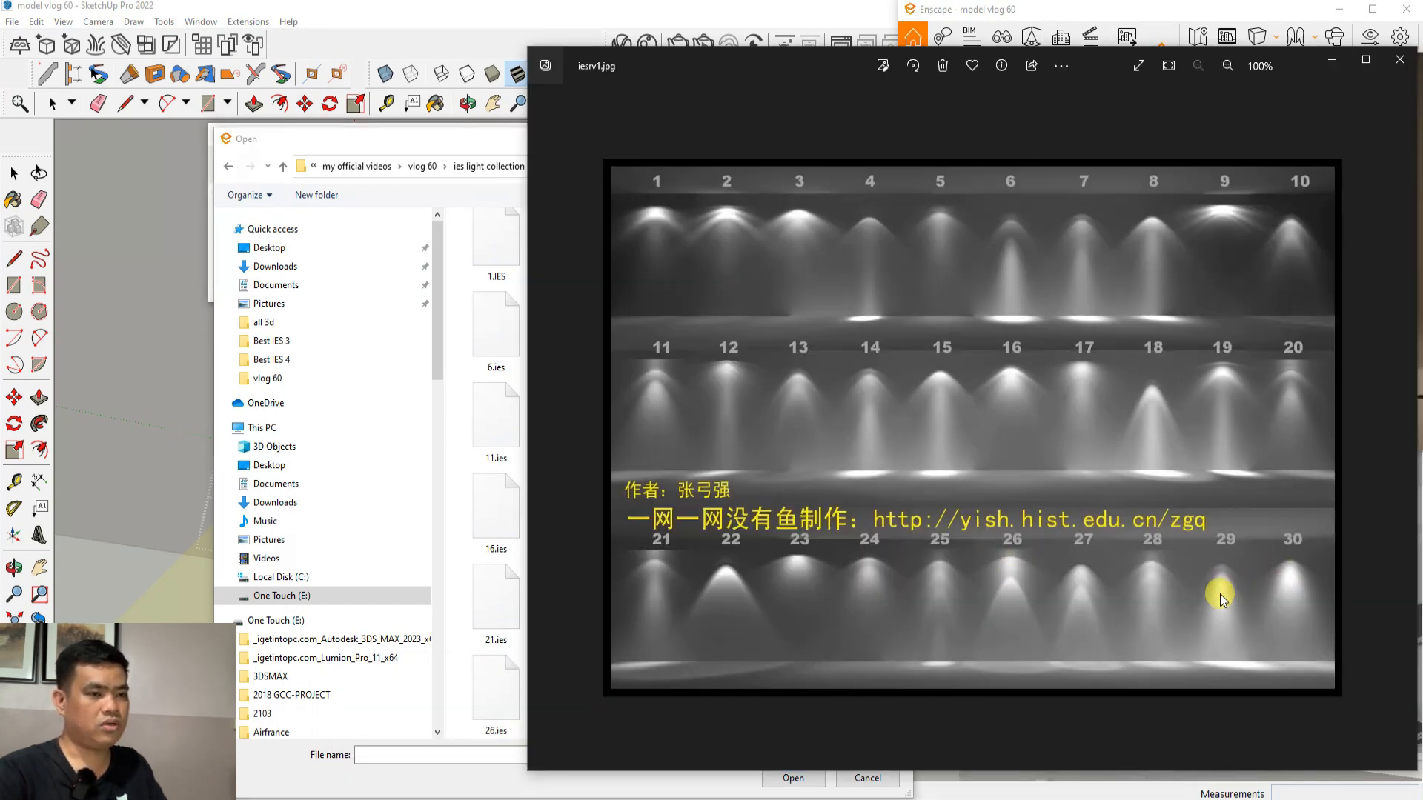
left_click(1332, 61)
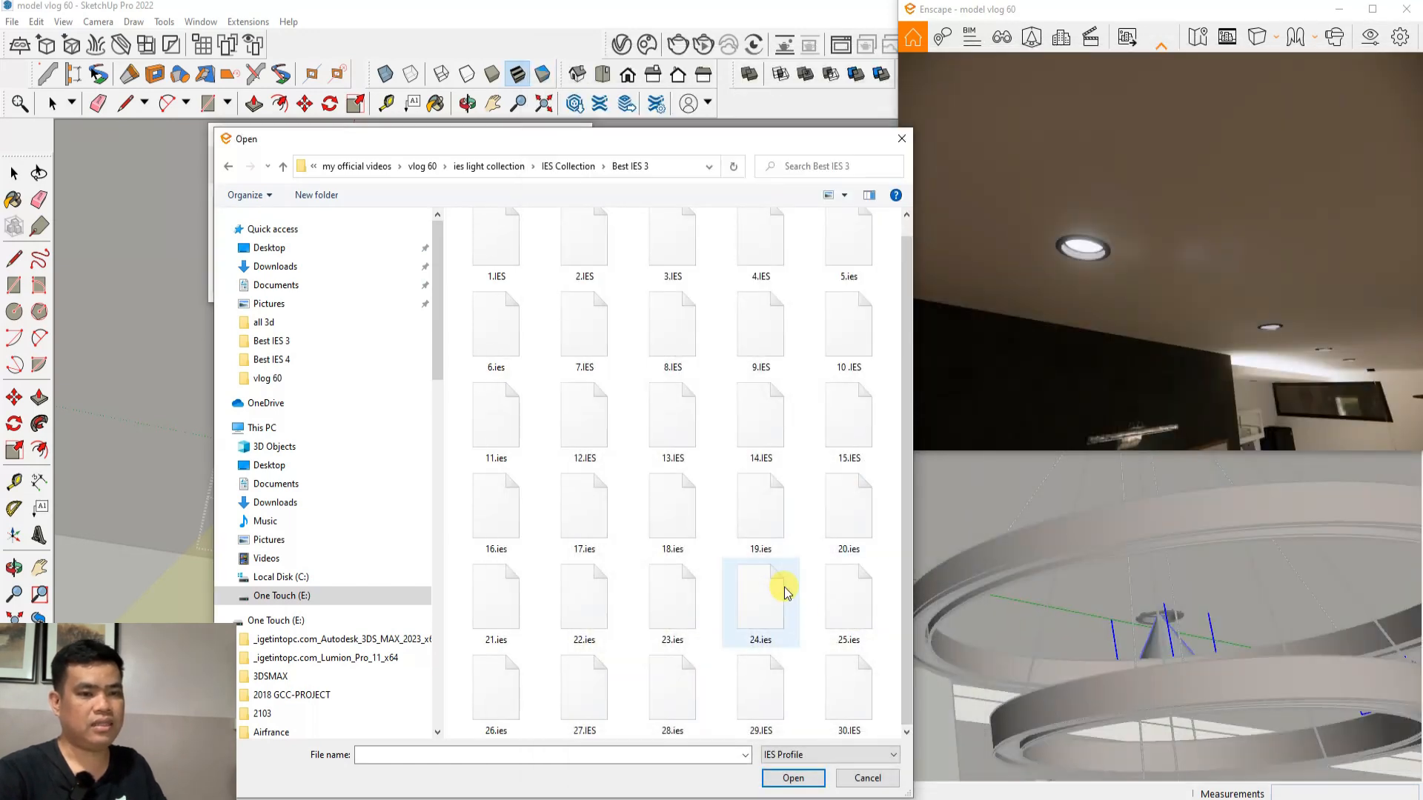
left_click(771, 689)
left_click(790, 778)
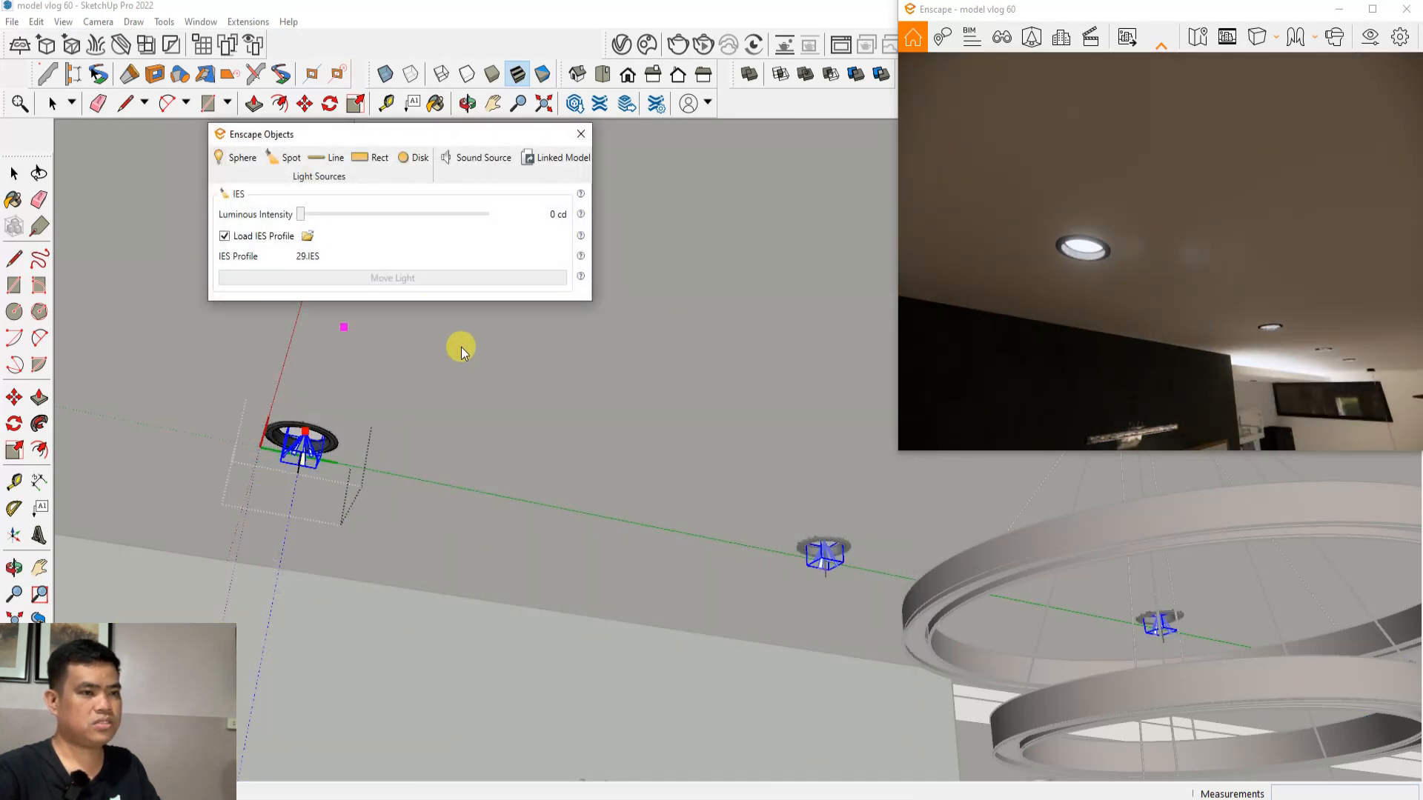
Raise the IES light's luminous intensity to 1,000,000 cd
scroll(288, 451, "up", 5)
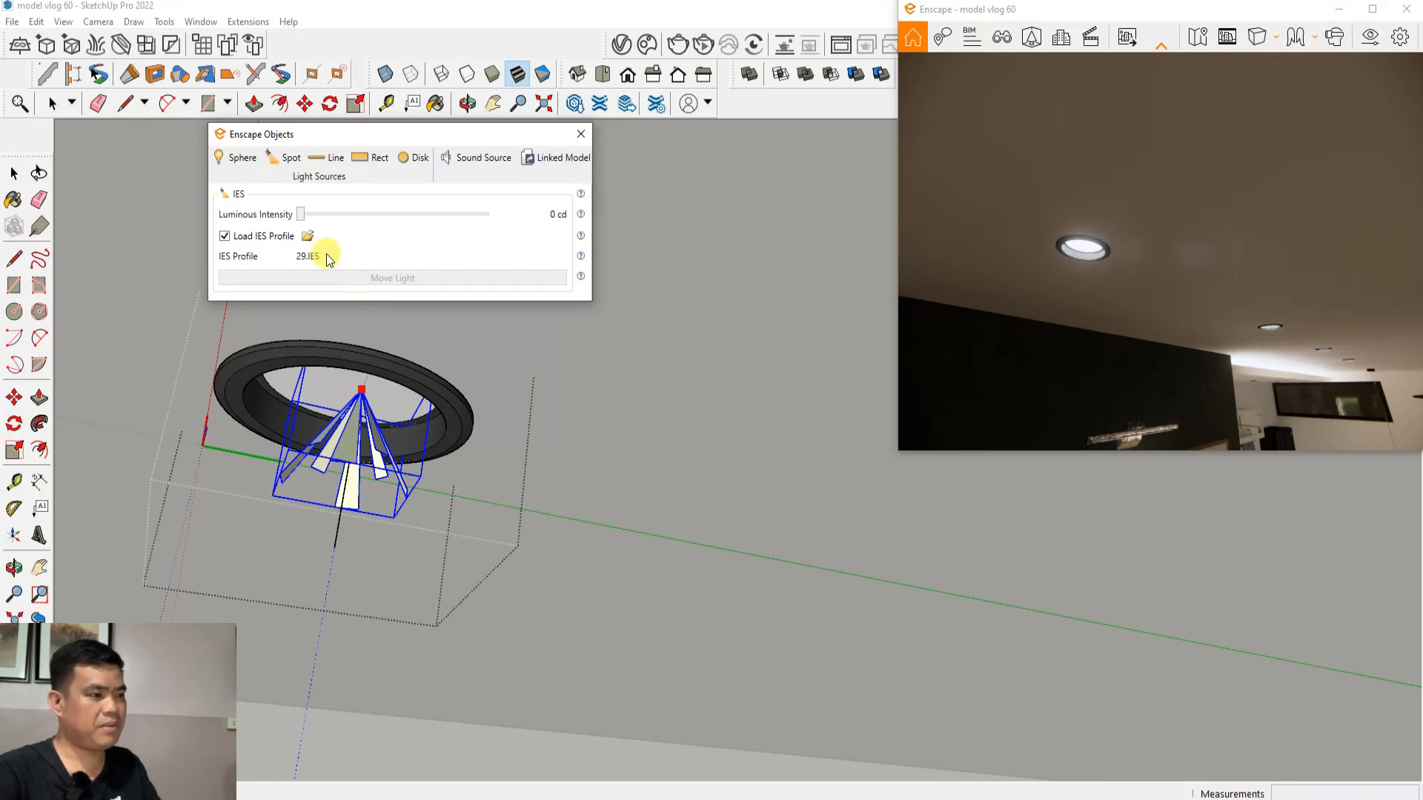
left_click_drag(301, 217, 430, 230)
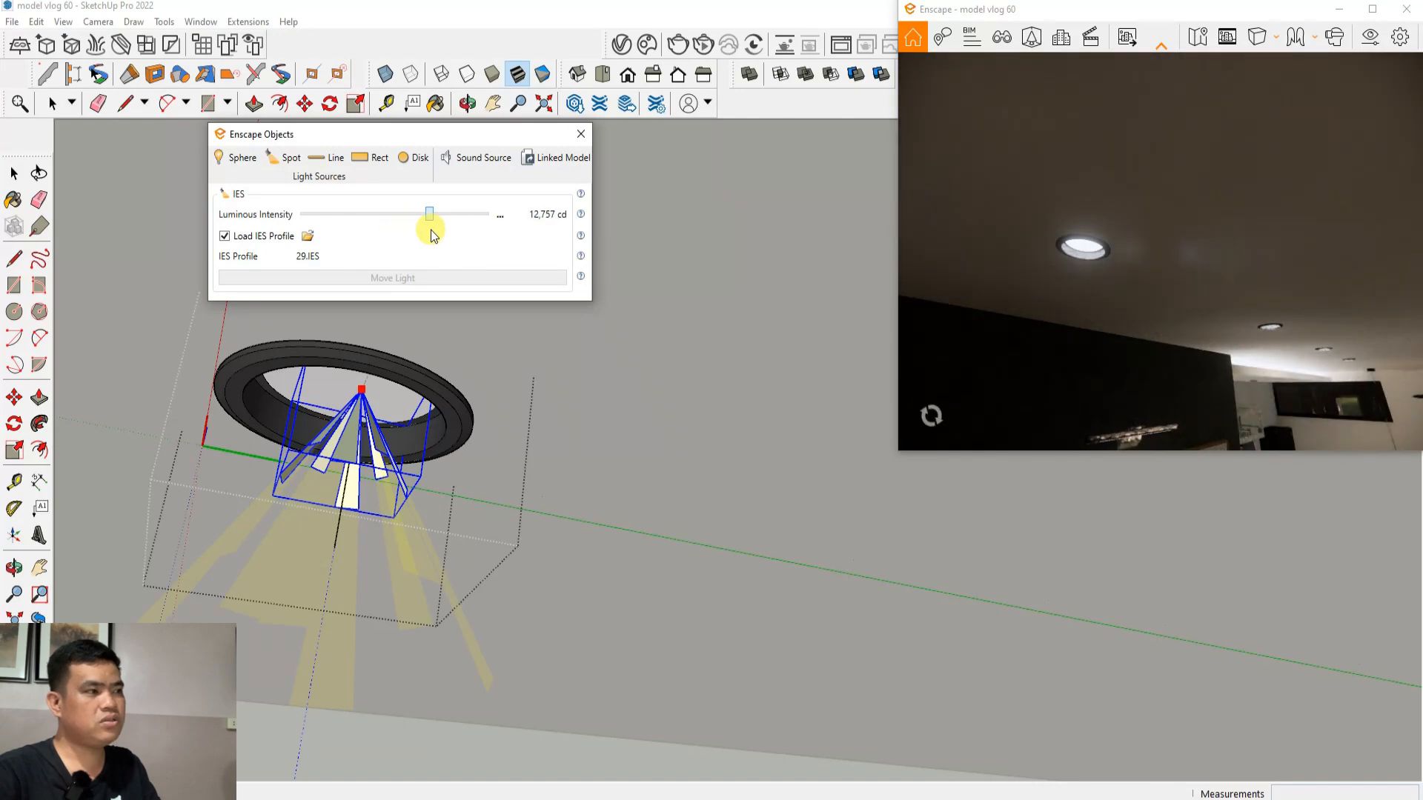
scroll(440, 446, "up", 3)
left_click_drag(425, 220, 516, 228)
scroll(482, 437, "down", 5)
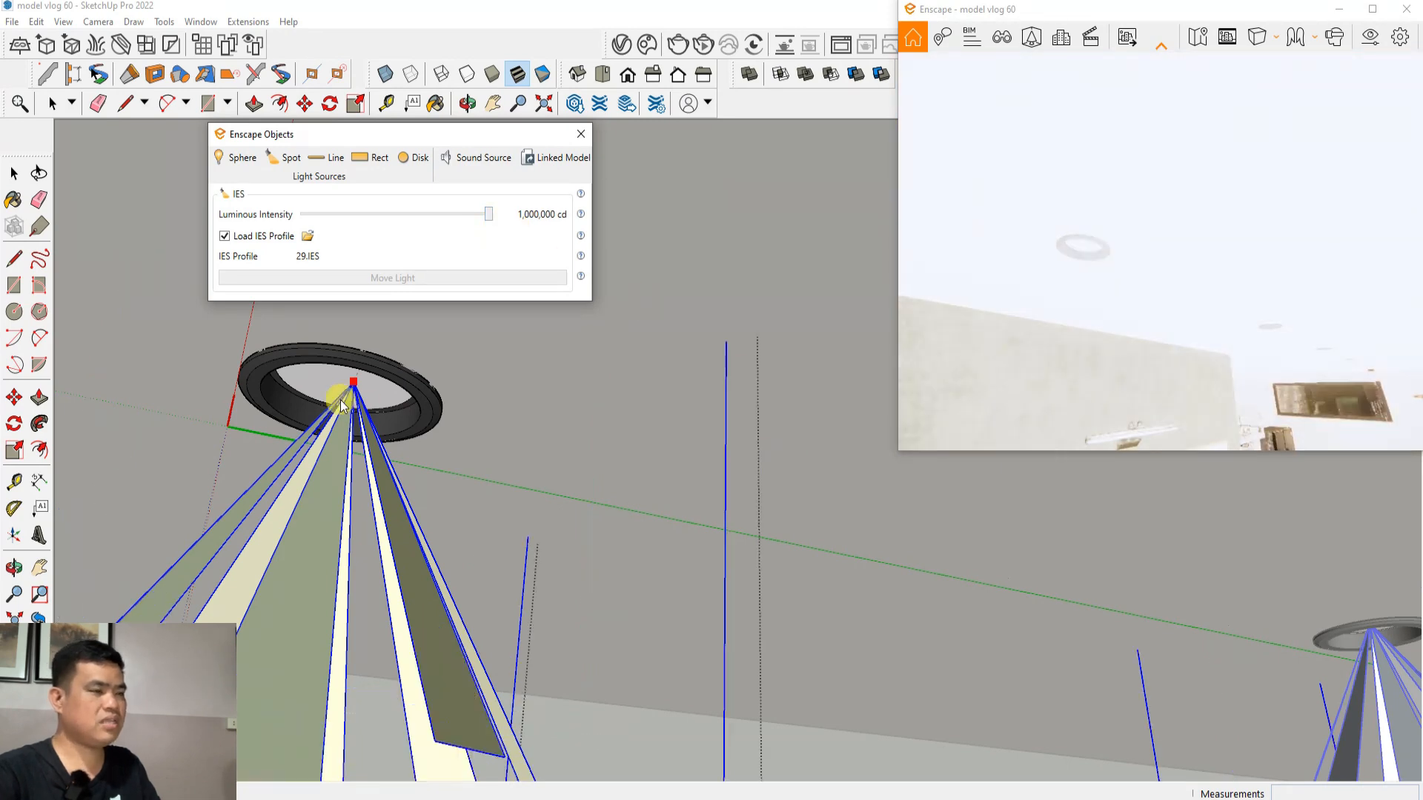
Lower the IES light's luminous intensity to 2,679 cd
scroll(492, 421, "down", 1)
scroll(1003, 334, "down", 1)
scroll(1023, 351, "up", 2)
scroll(1016, 345, "down", 2)
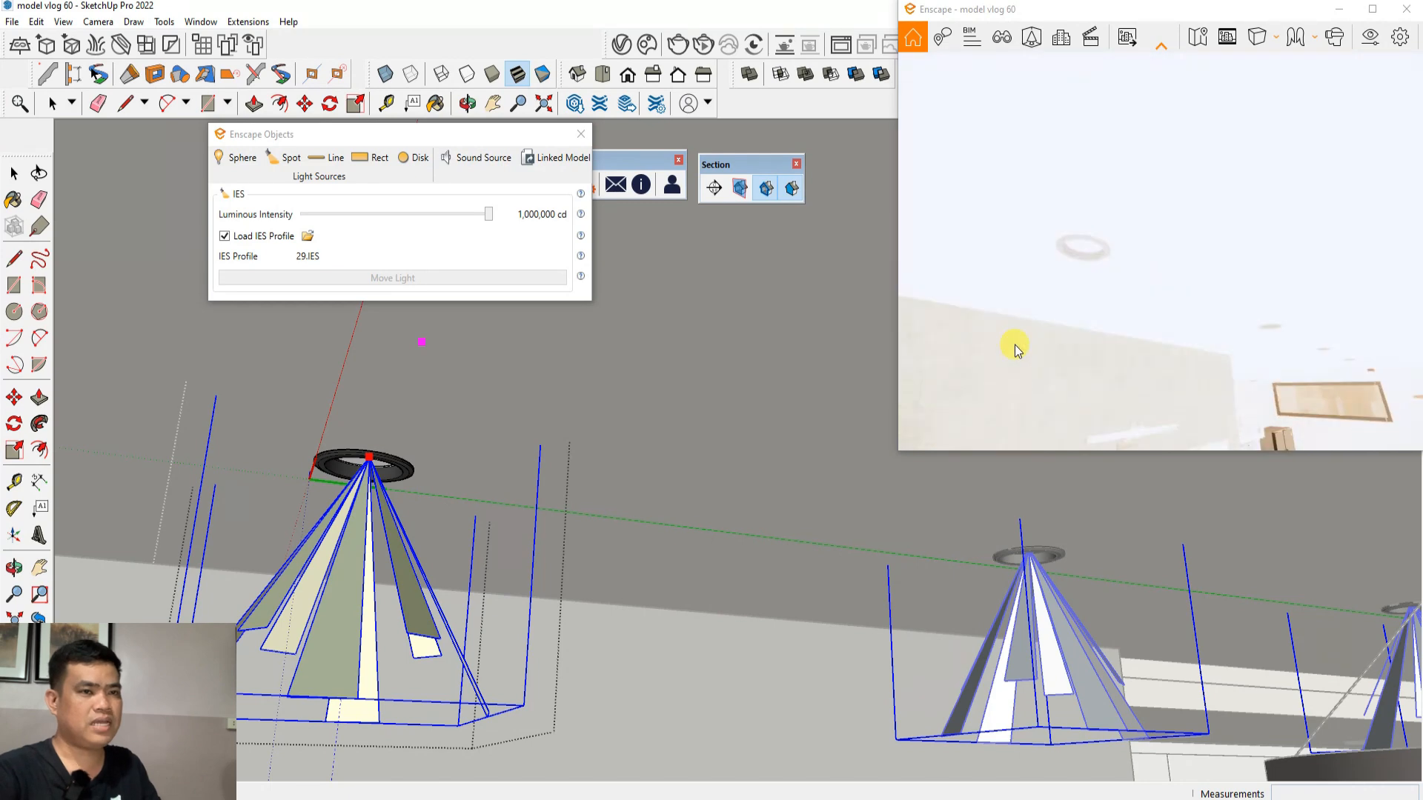
left_click_drag(492, 221, 412, 232)
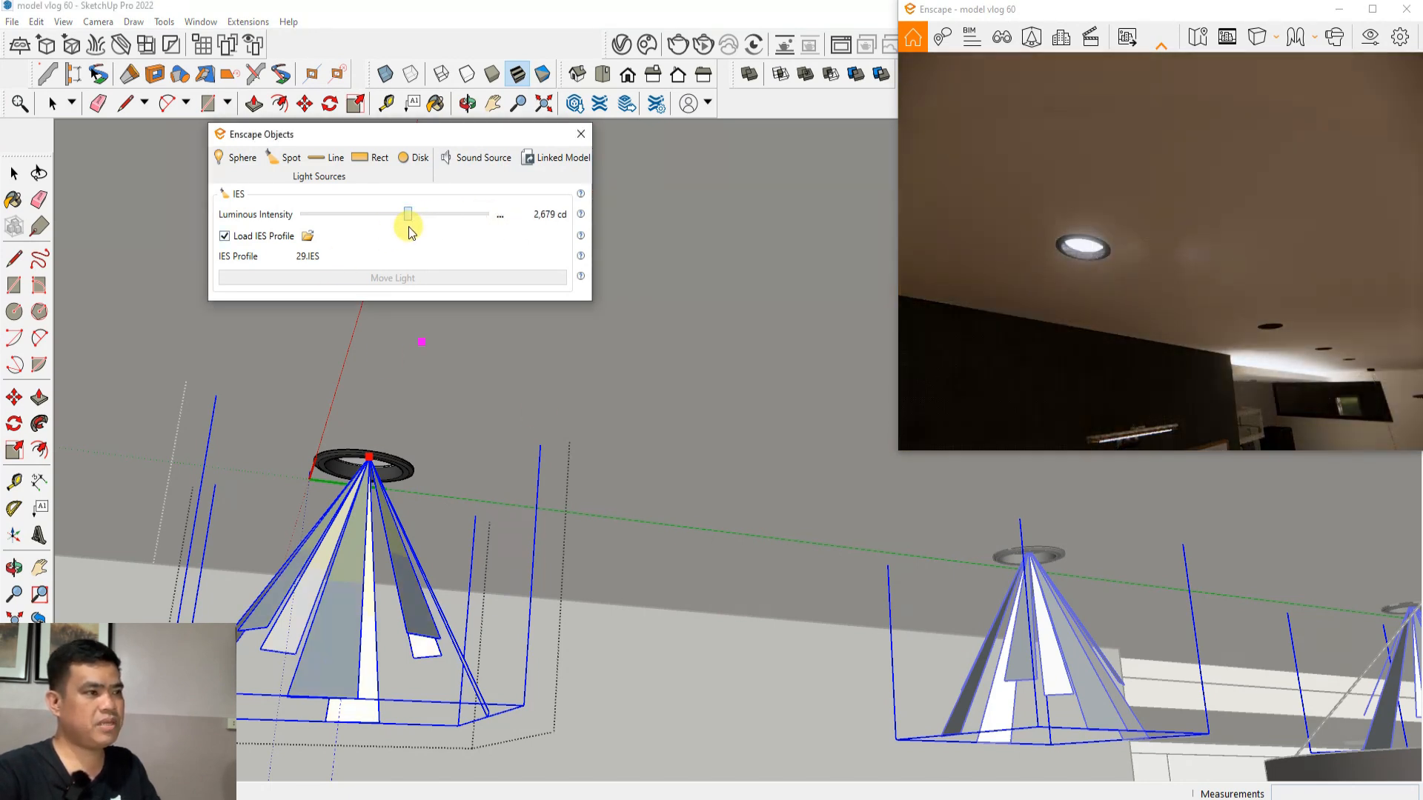
Close the living room downlight component and clear the selection
scroll(356, 370, "down", 2)
scroll(628, 539, "down", 1)
scroll(514, 565, "down", 4)
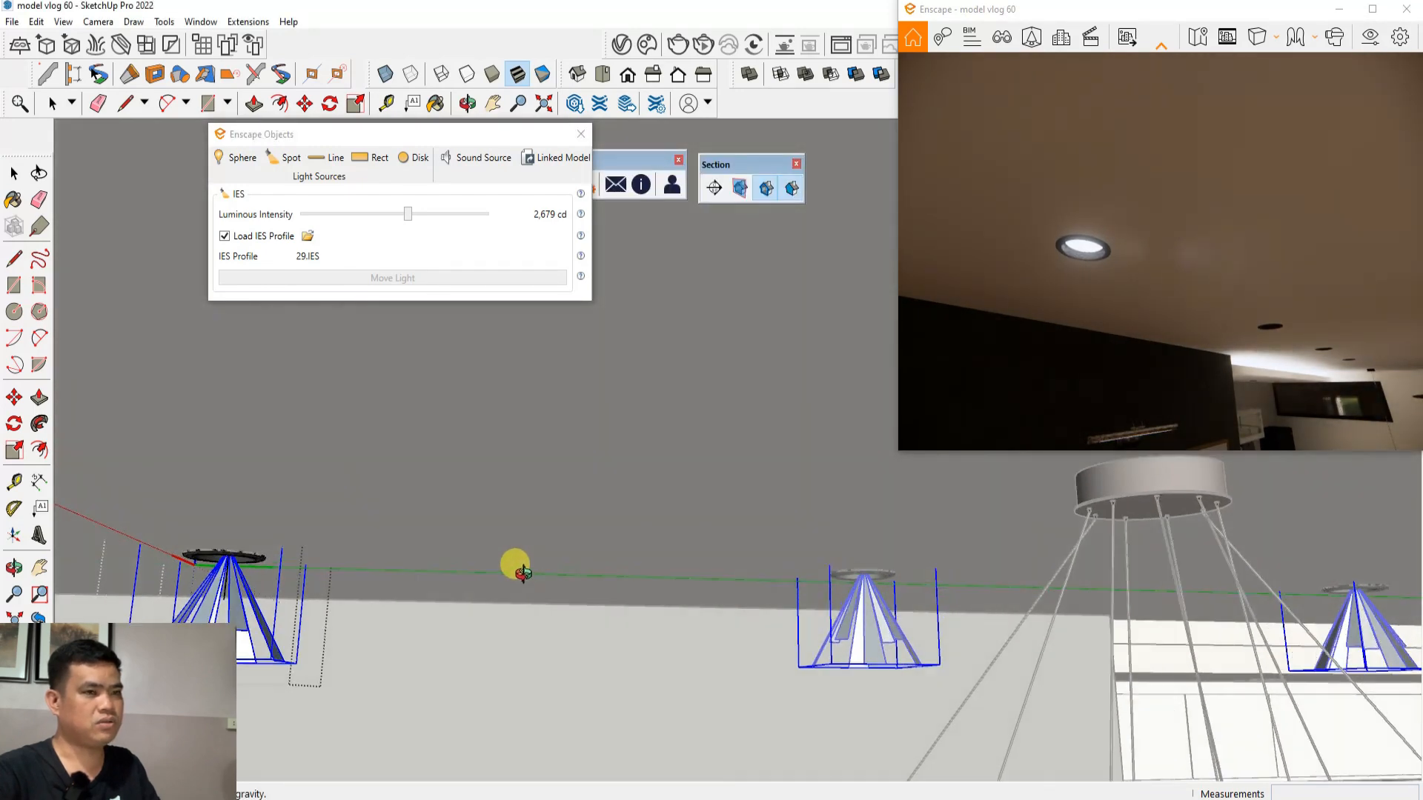
key("space")
left_click(351, 482)
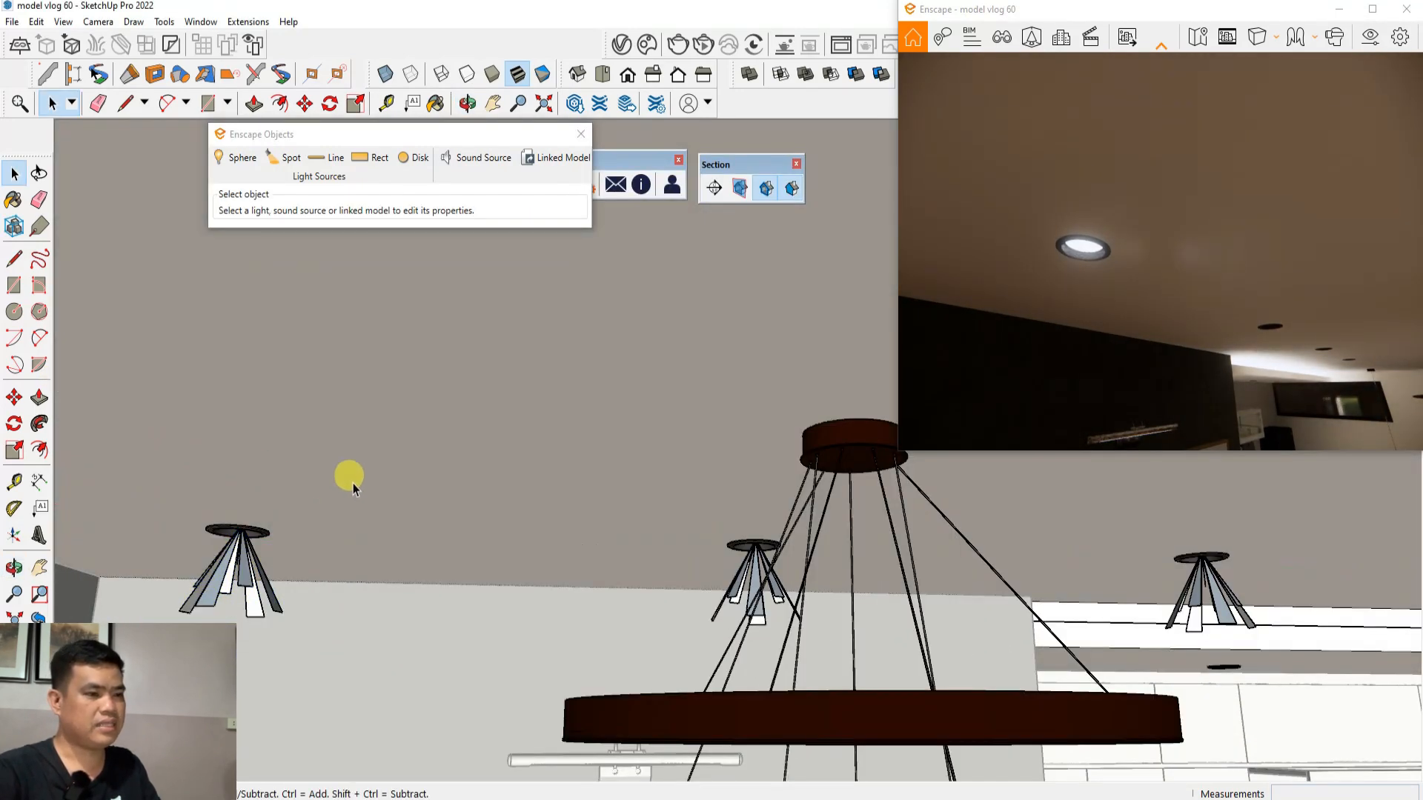
Examine the row of recessed downlights in the ceiling above the kitchen cabinets
scroll(278, 413, "down", 3)
mouse_move(682, 614)
middle_mouse_down()
mouse_move(641, 584)
mouse_move(791, 658)
mouse_move(455, 448)
mouse_move(833, 604)
middle_mouse_up()
scroll(829, 597, "up", 2)
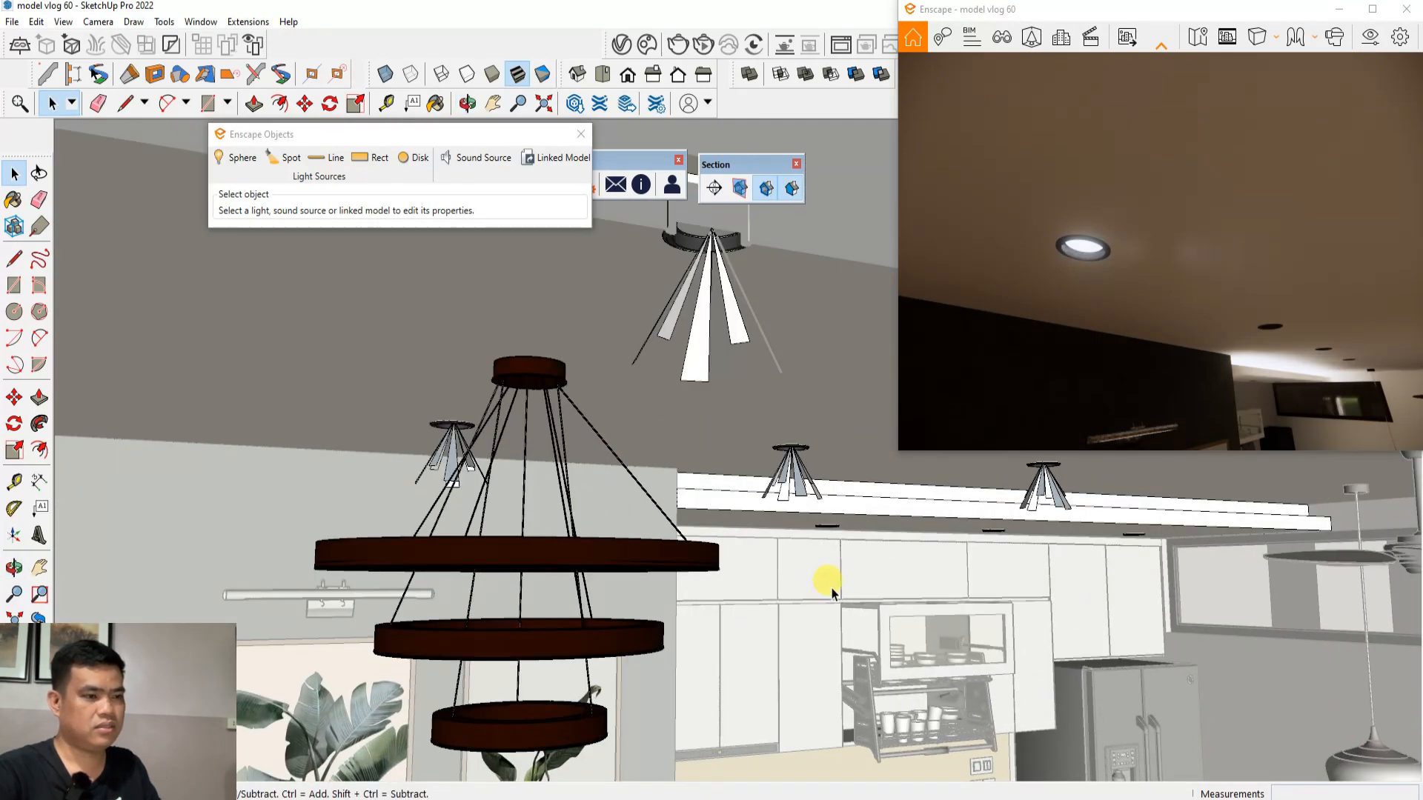
scroll(781, 546, "up", 2)
scroll(852, 499, "up", 4)
scroll(867, 550, "up", 3)
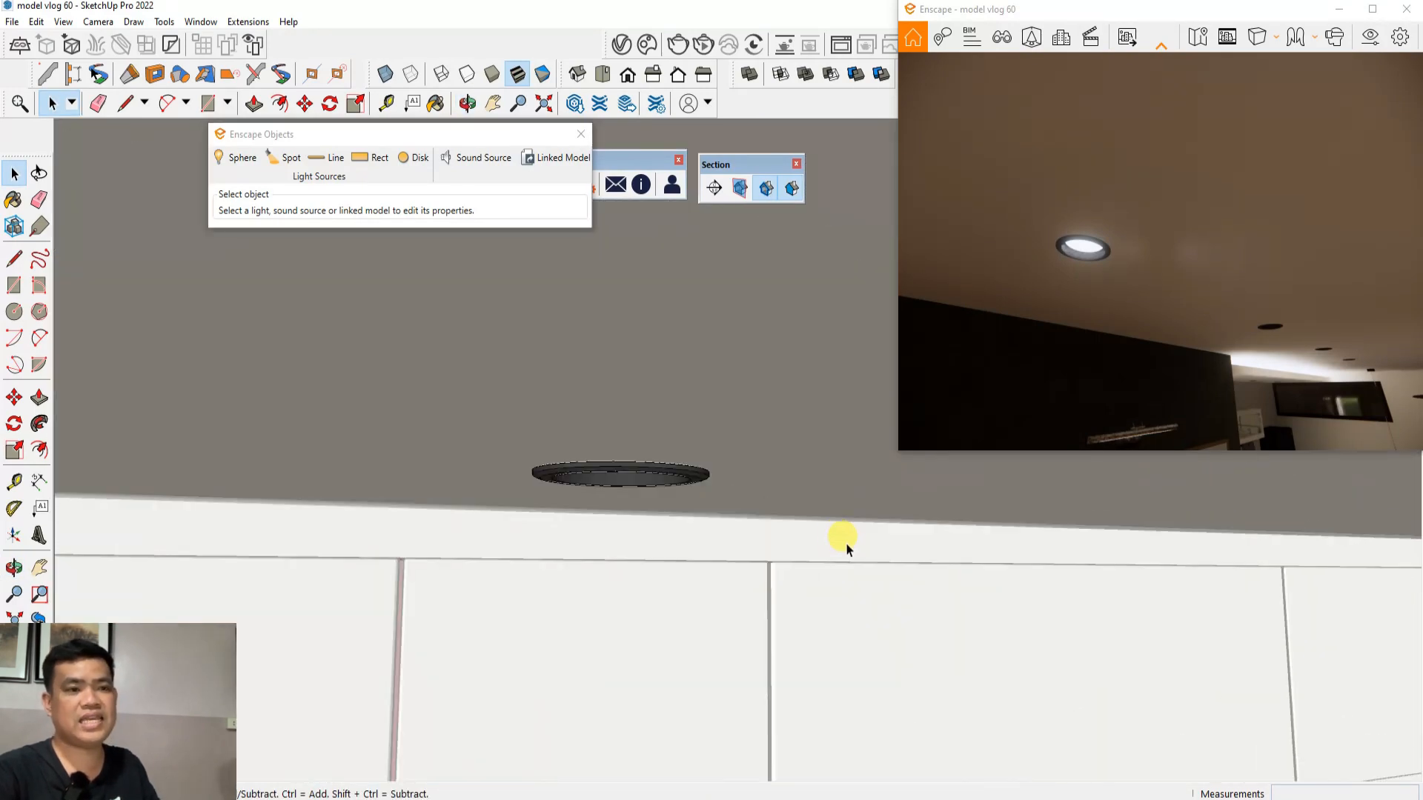
scroll(698, 492, "up", 2)
scroll(731, 470, "up", 2)
scroll(609, 434, "up", 2)
scroll(602, 418, "down", 2)
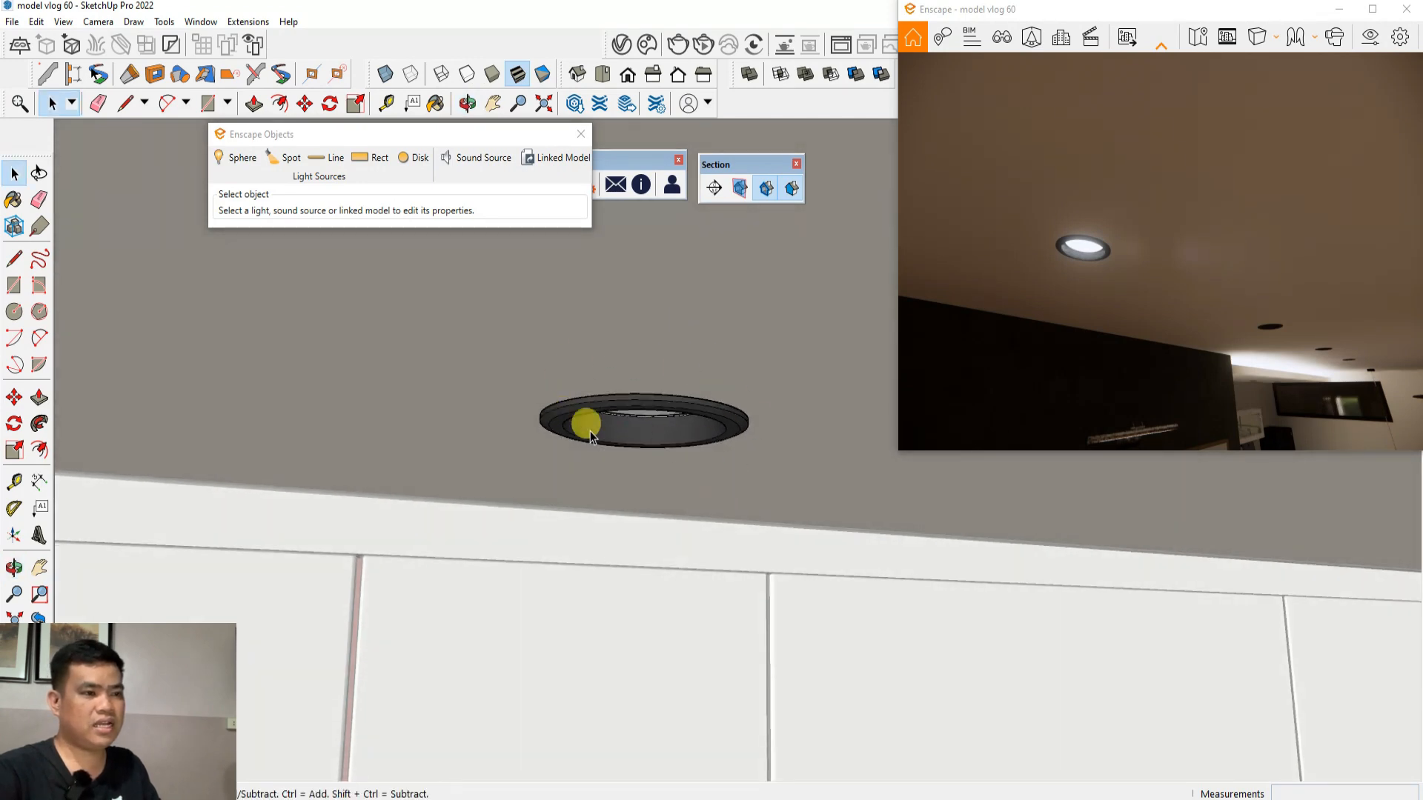
scroll(635, 502, "down", 4)
scroll(629, 489, "down", 4)
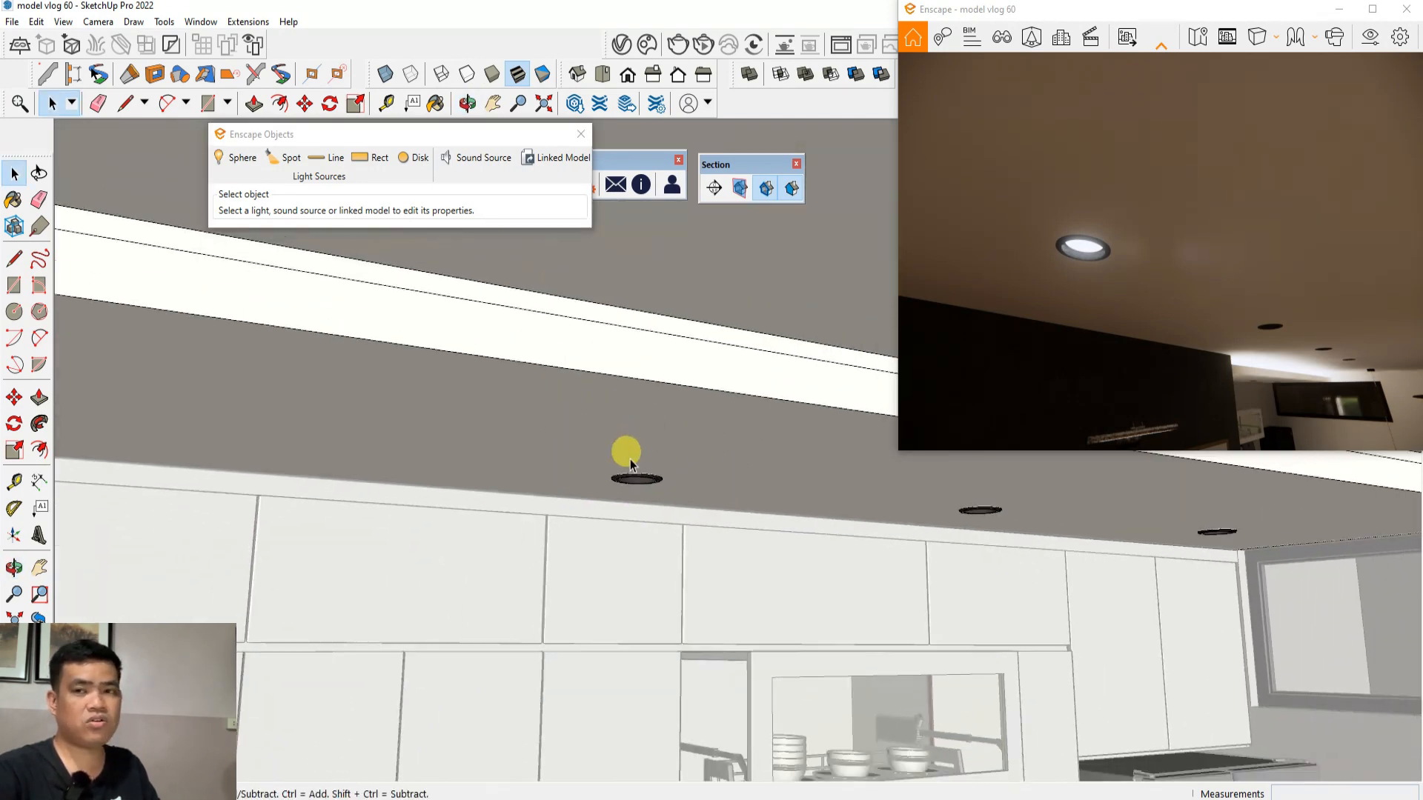
scroll(636, 494, "up", 3)
scroll(630, 486, "down", 1)
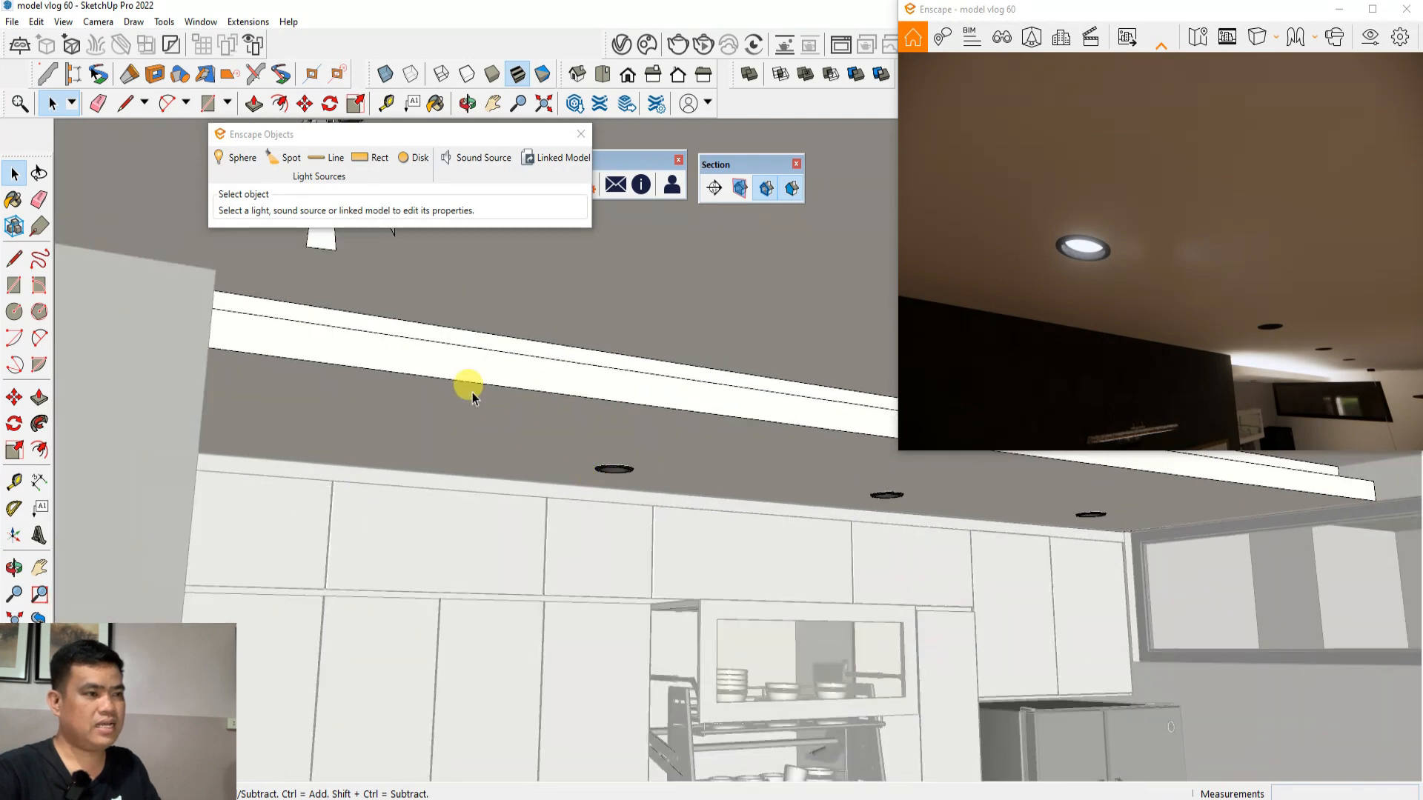
scroll(604, 482, "up", 3)
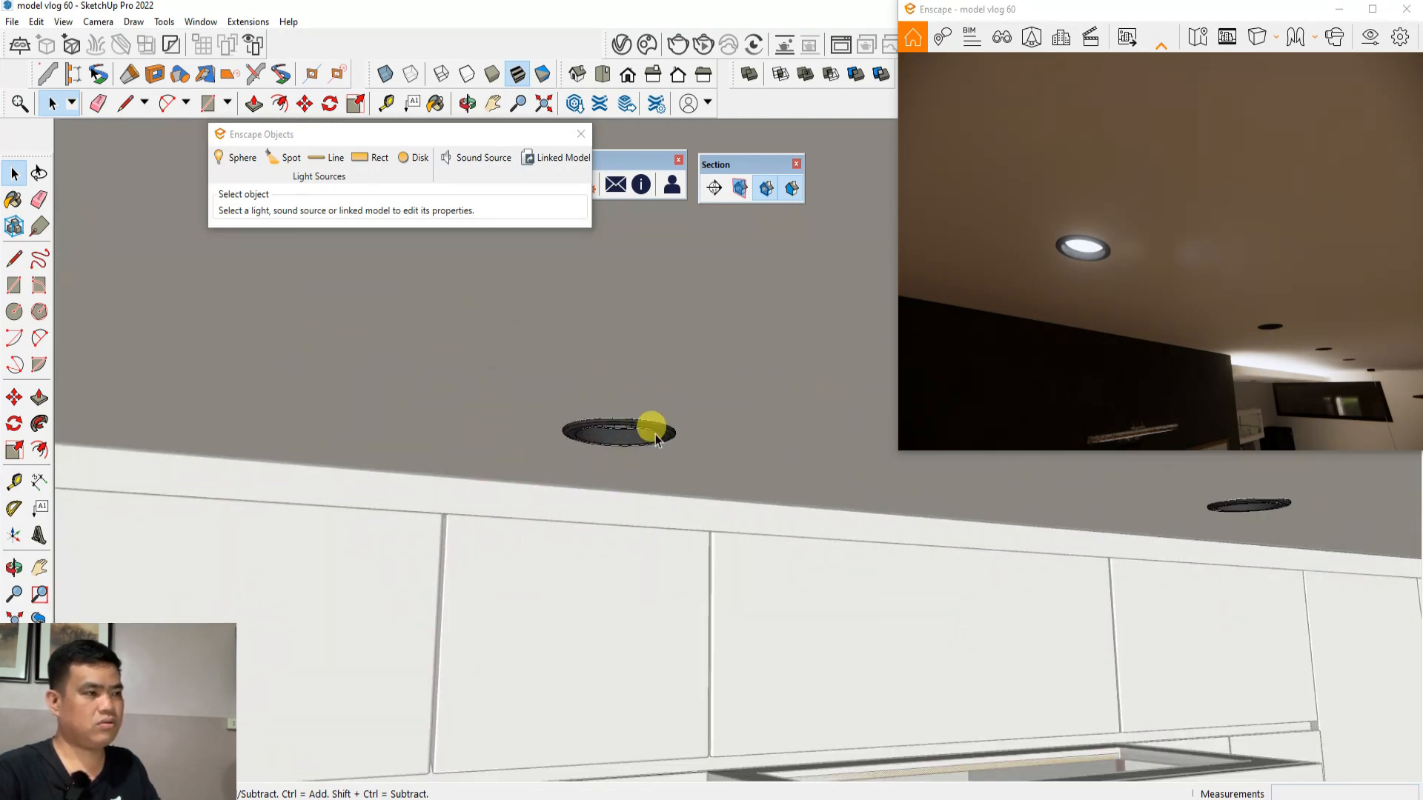
scroll(660, 439, "up", 1)
scroll(627, 445, "up", 2)
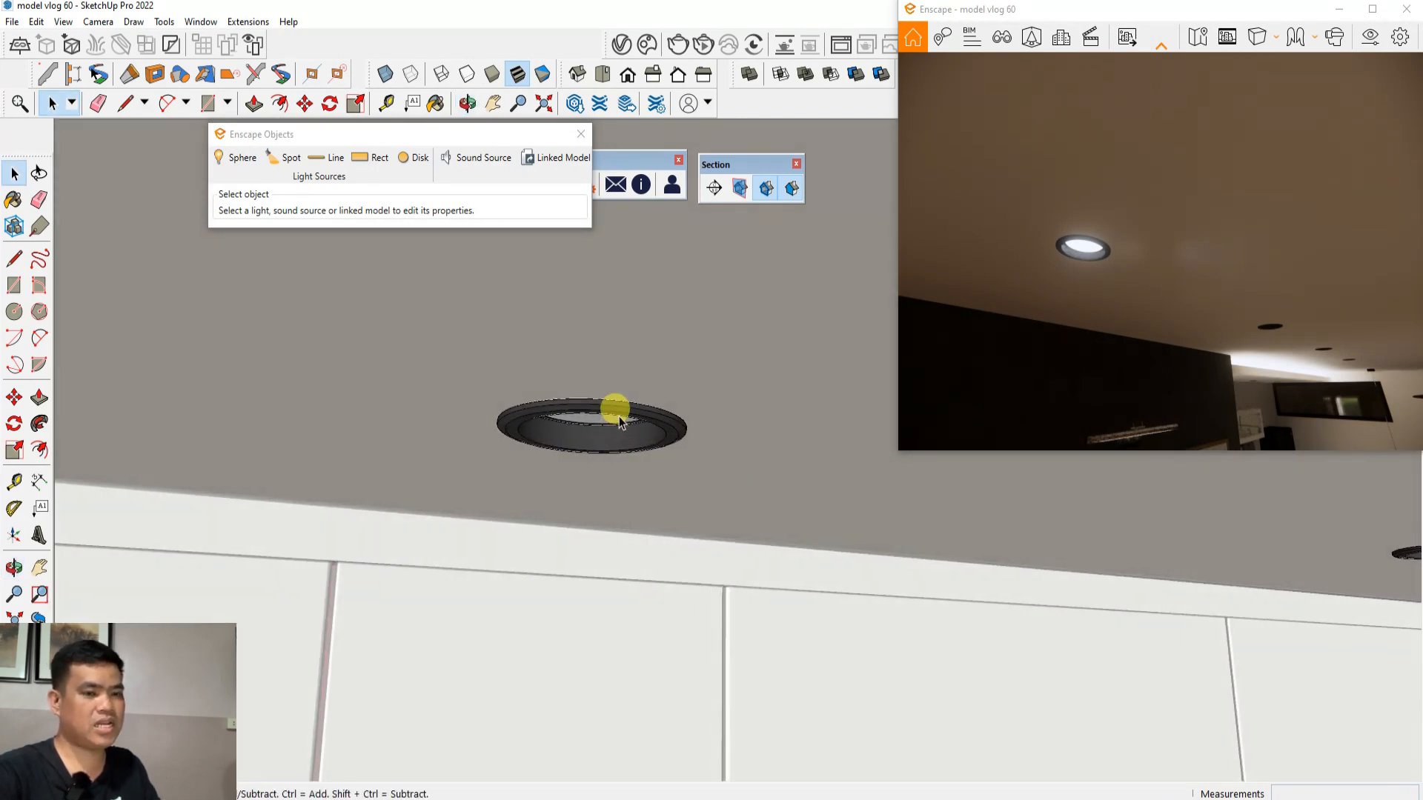
Synchronize the Enscape view with the SketchUp camera and open the kitchen downlight component for editing
left_click_drag(316, 140, 280, 245)
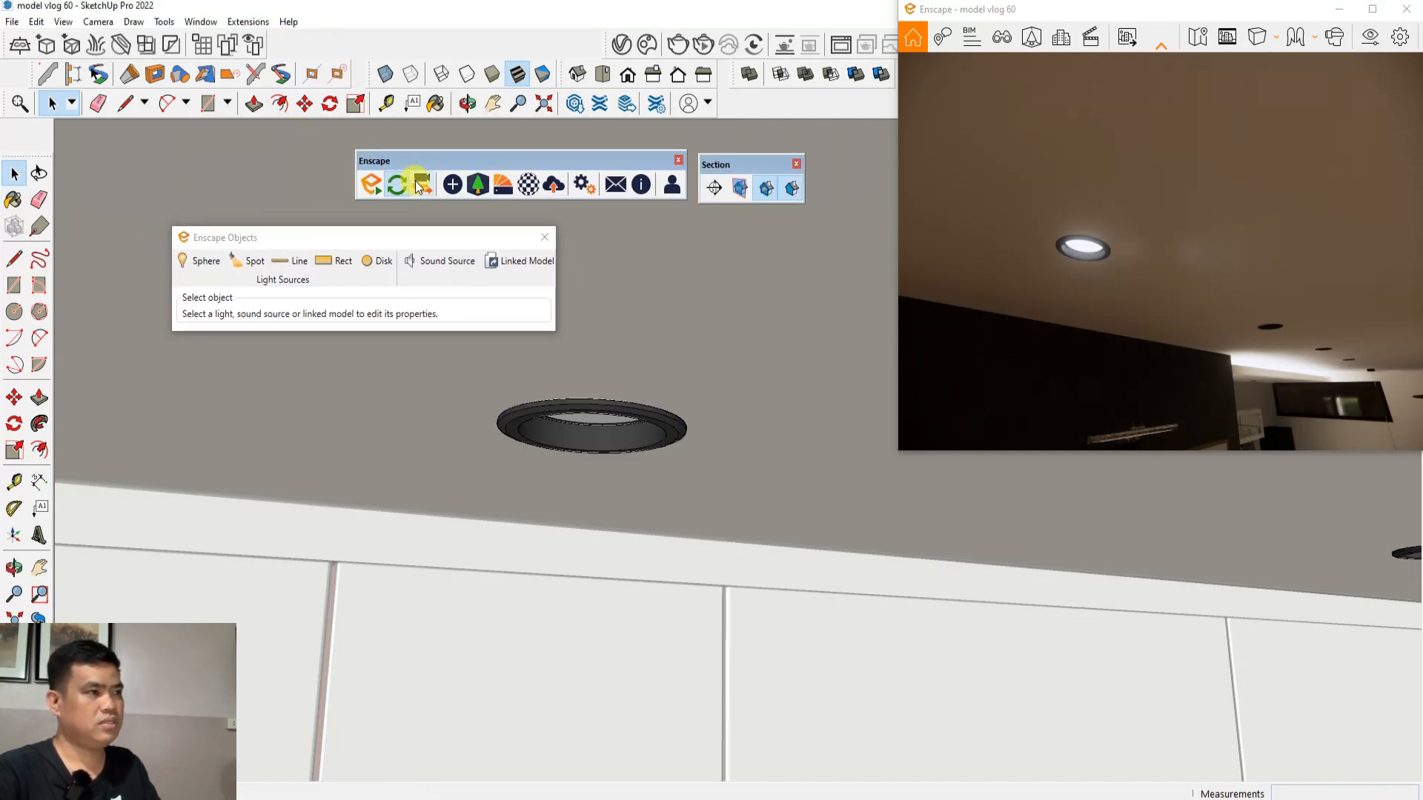
left_click(422, 185)
scroll(731, 534, "down", 4)
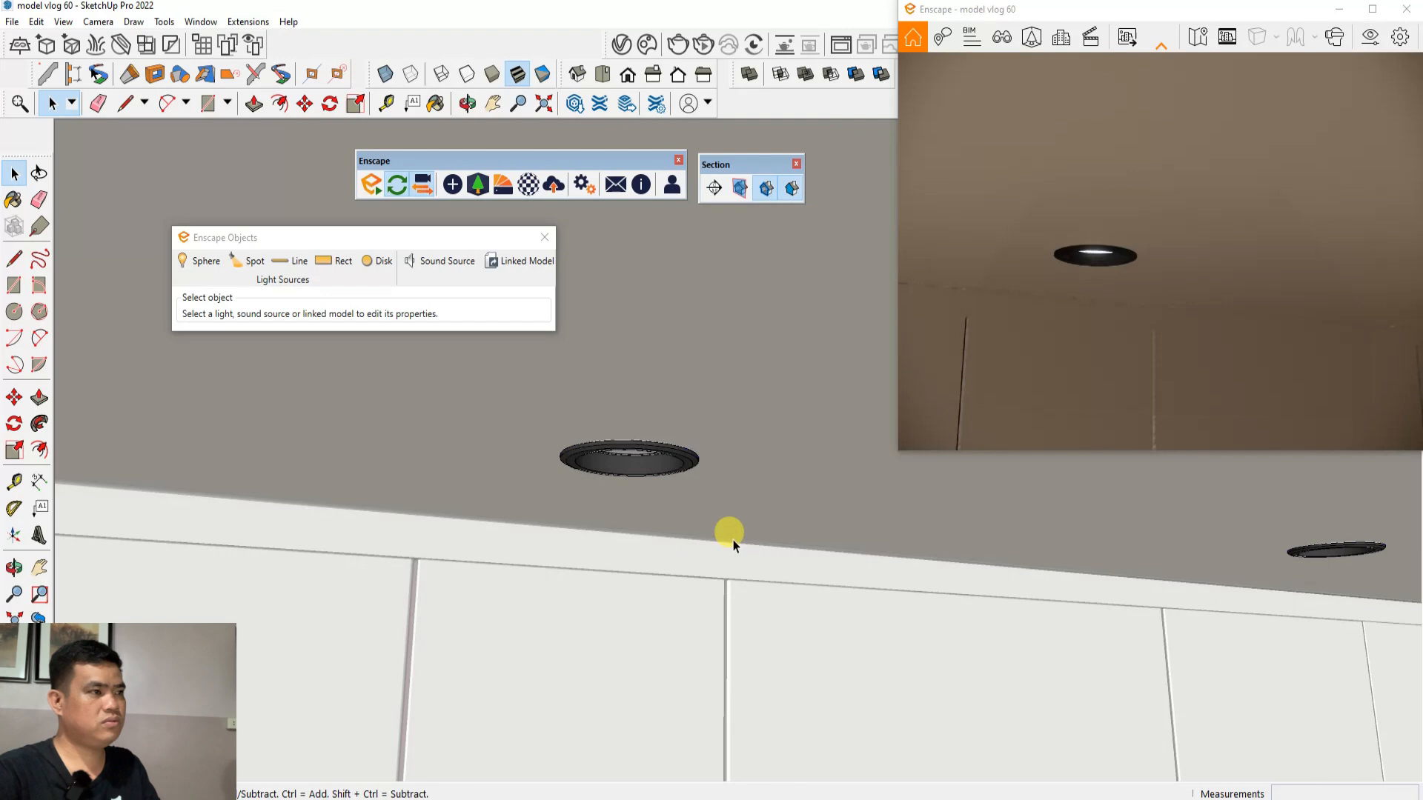
double_click(668, 473)
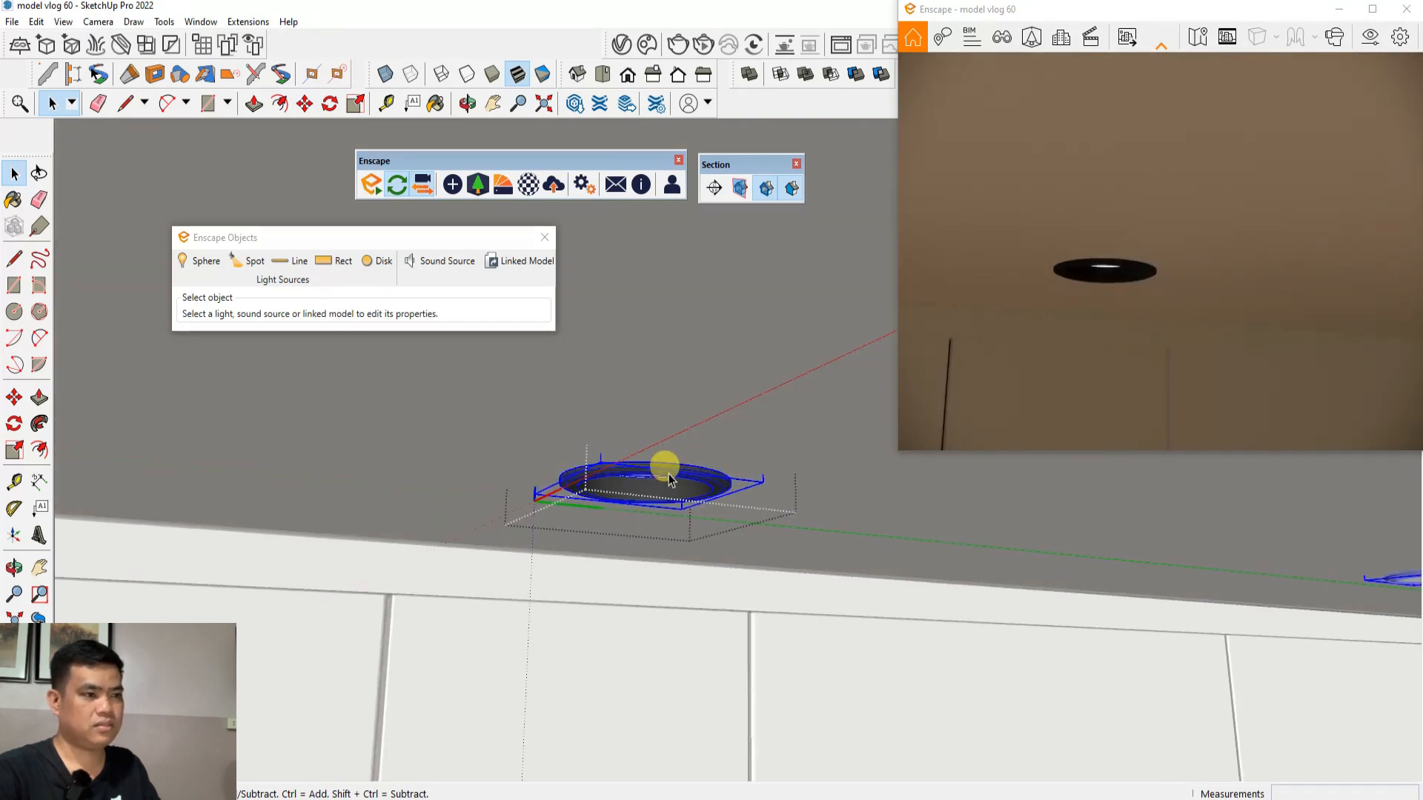
mouse_move(635, 469)
middle_mouse_down()
mouse_move(691, 340)
mouse_move(263, 286)
middle_mouse_up()
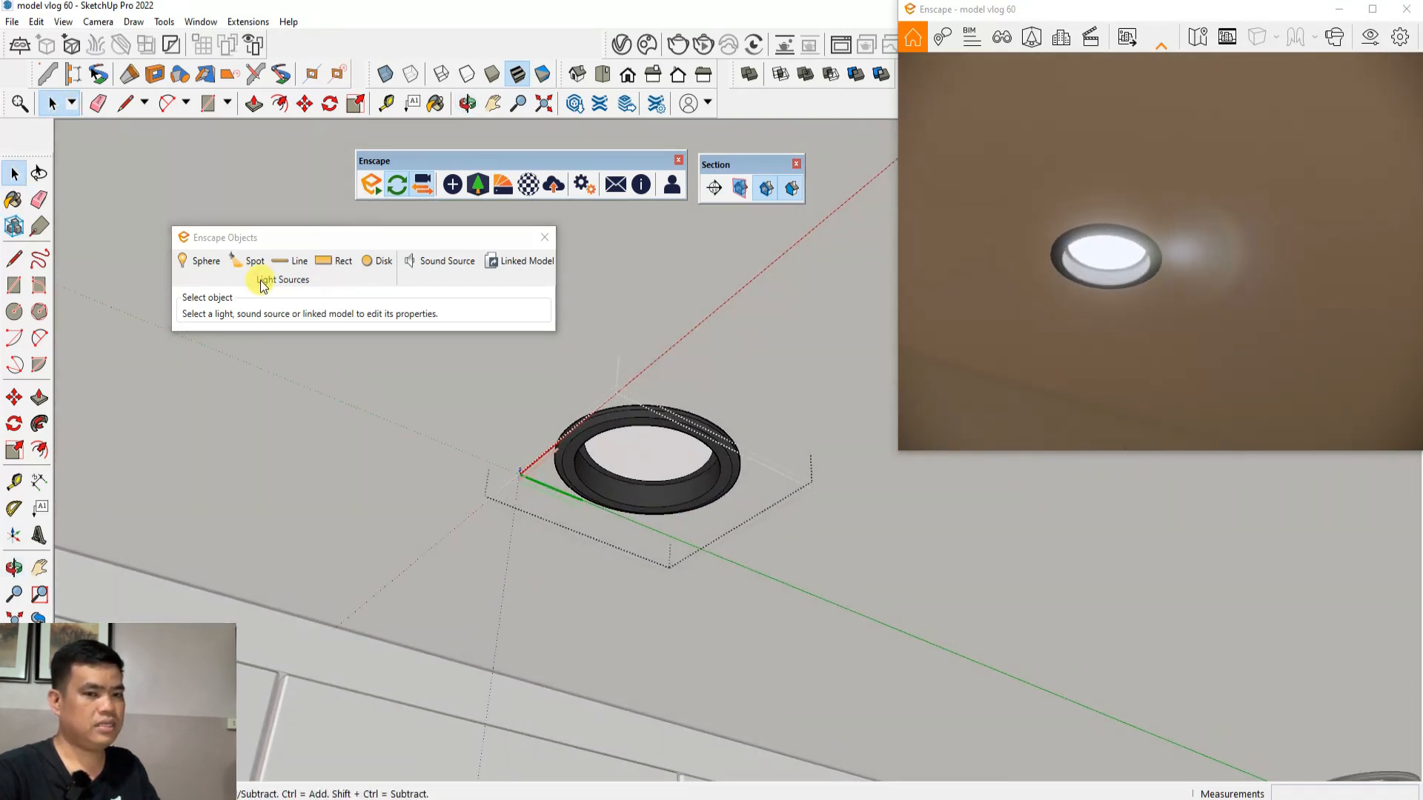
Draw a vertical guide line straight down from the centre of the kitchen downlight's lens
left_click(14, 258)
left_click(647, 443)
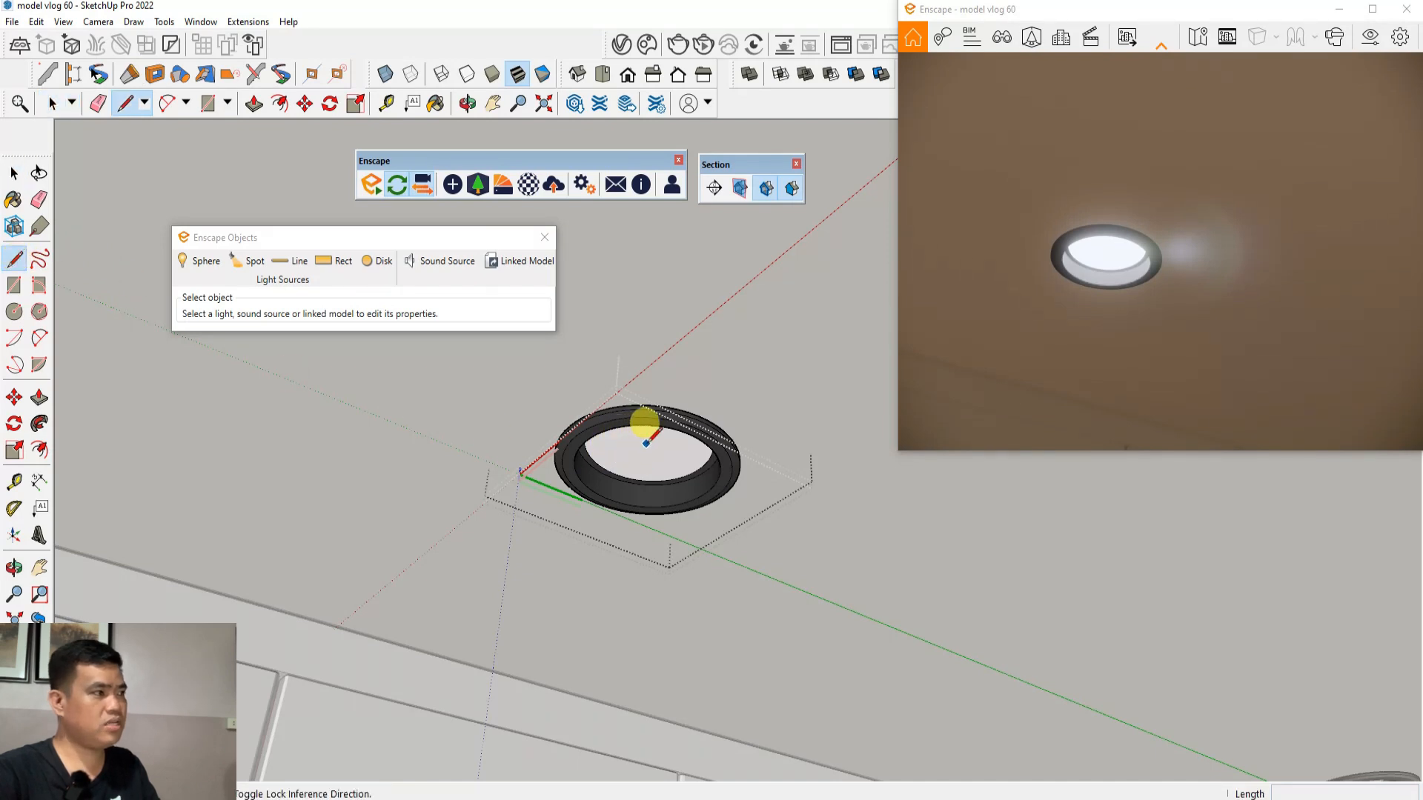
left_click(642, 593)
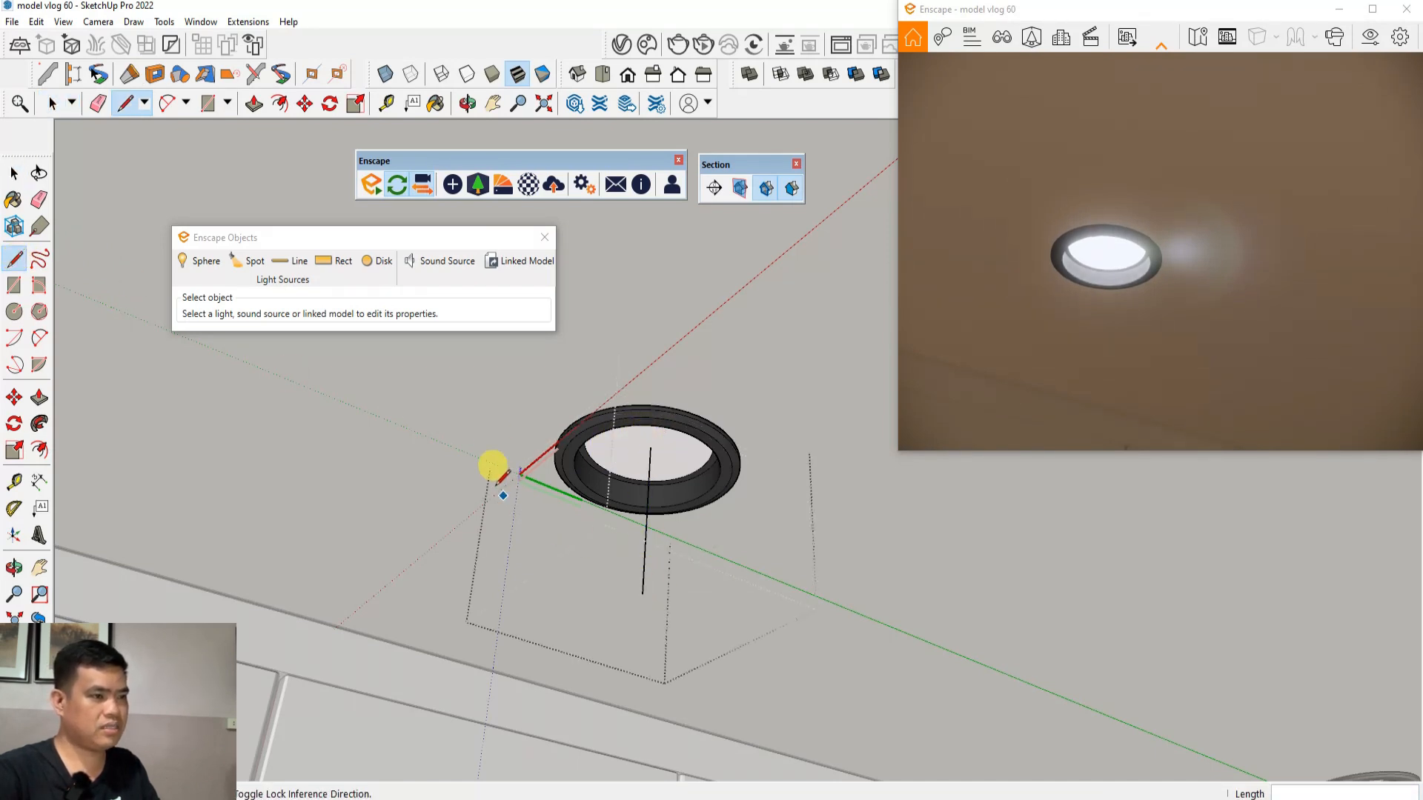
Place an Enscape spot light at the centre of the recessed downlight, aimed straight down
left_click(252, 263)
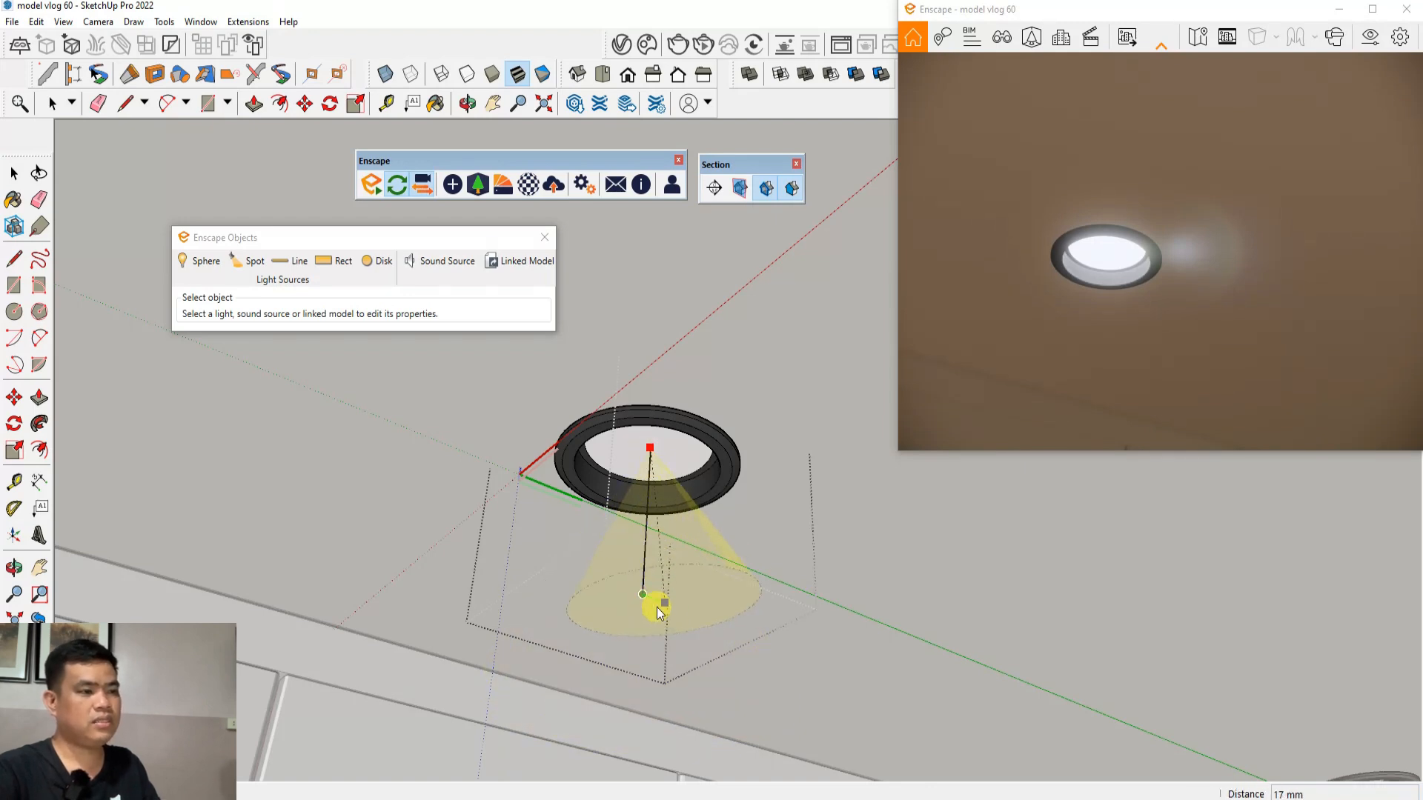
left_click(653, 628)
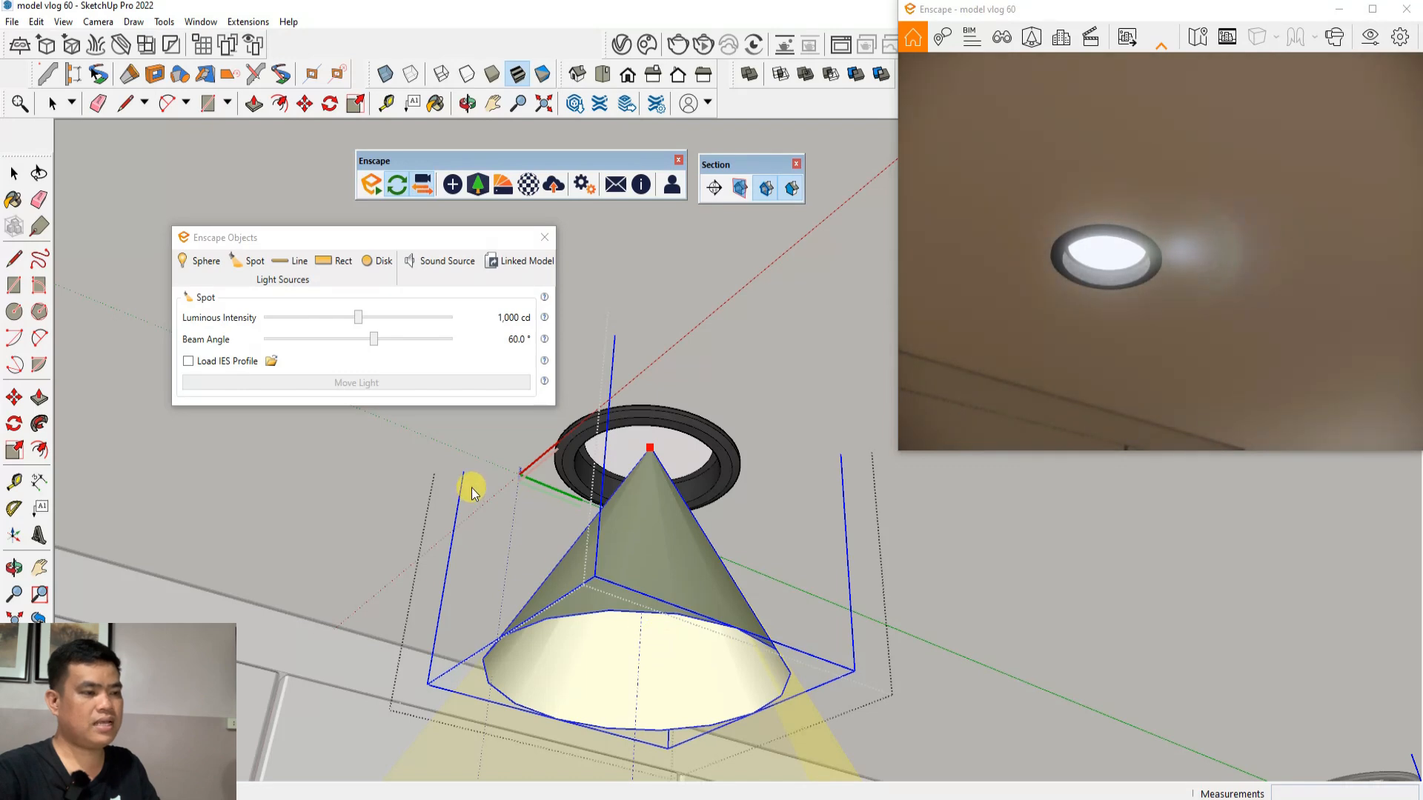
Examine the ceiling downlights and their spot light effect on the kitchen cabinets in both the model and the render
scroll(470, 474, "down", 4)
scroll(489, 463, "down", 3)
mouse_move(489, 464)
middle_mouse_down()
mouse_move(590, 559)
mouse_move(875, 393)
mouse_move(1027, 345)
middle_mouse_up()
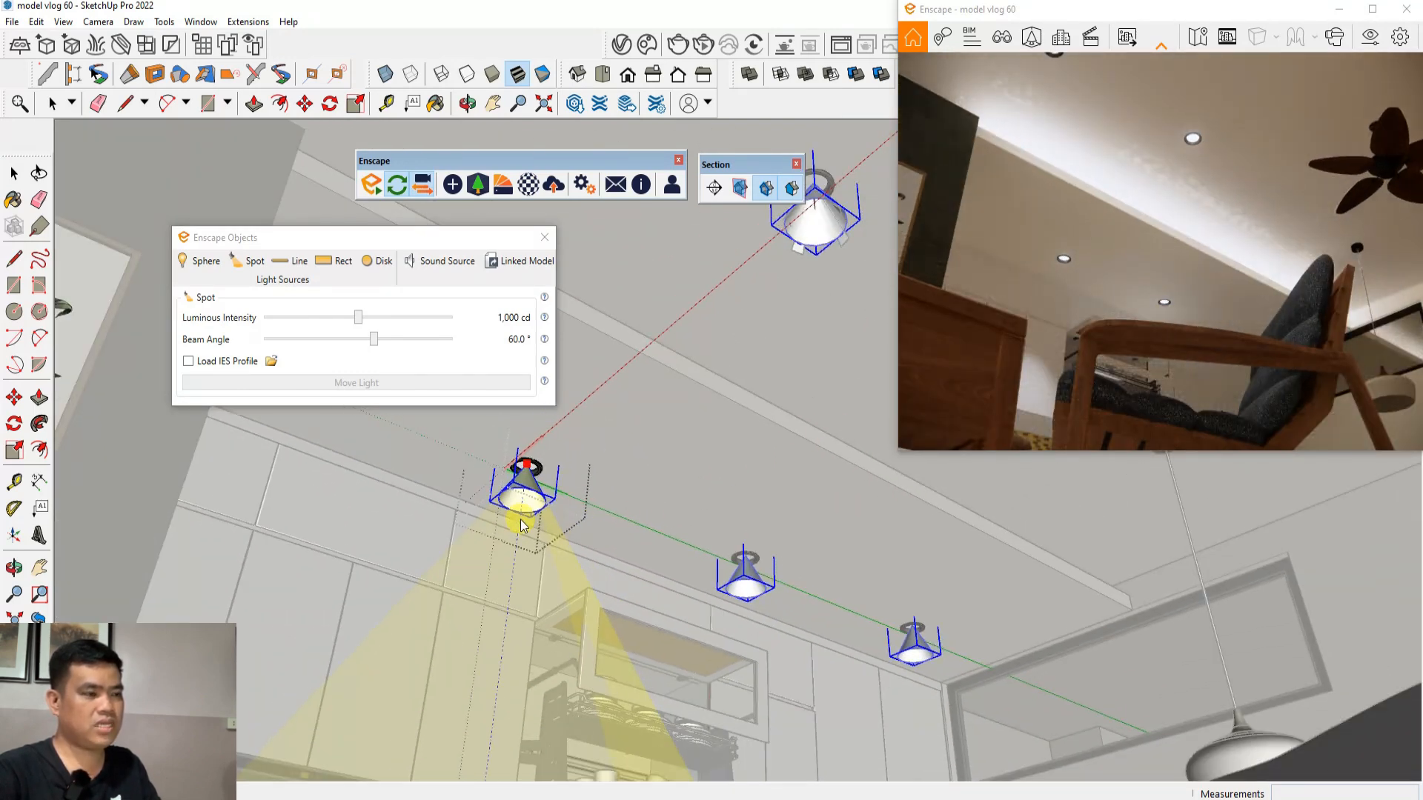
scroll(518, 558, "up", 2)
middle_click_drag(511, 551, 508, 645)
scroll(509, 645, "down", 1)
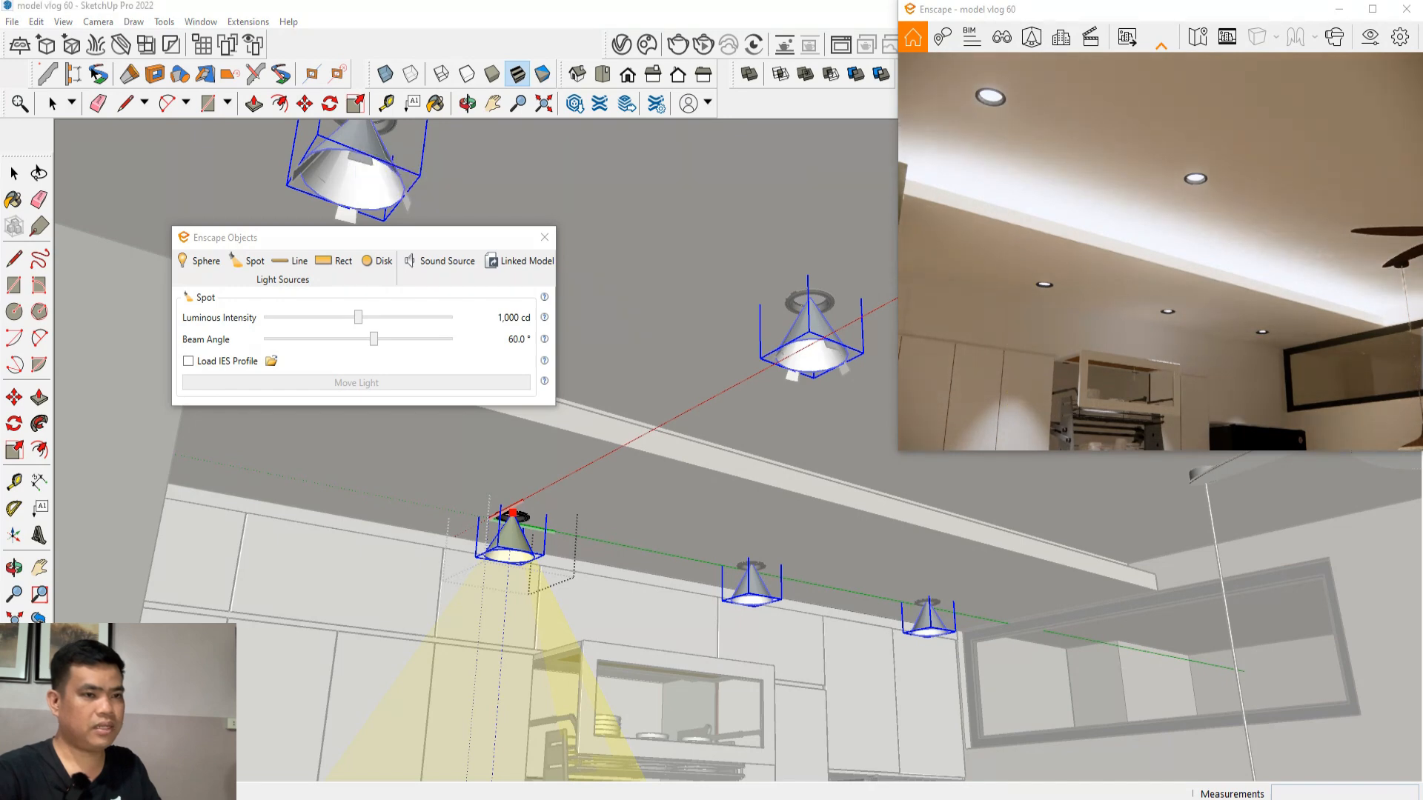
scroll(1018, 402, "up", 2)
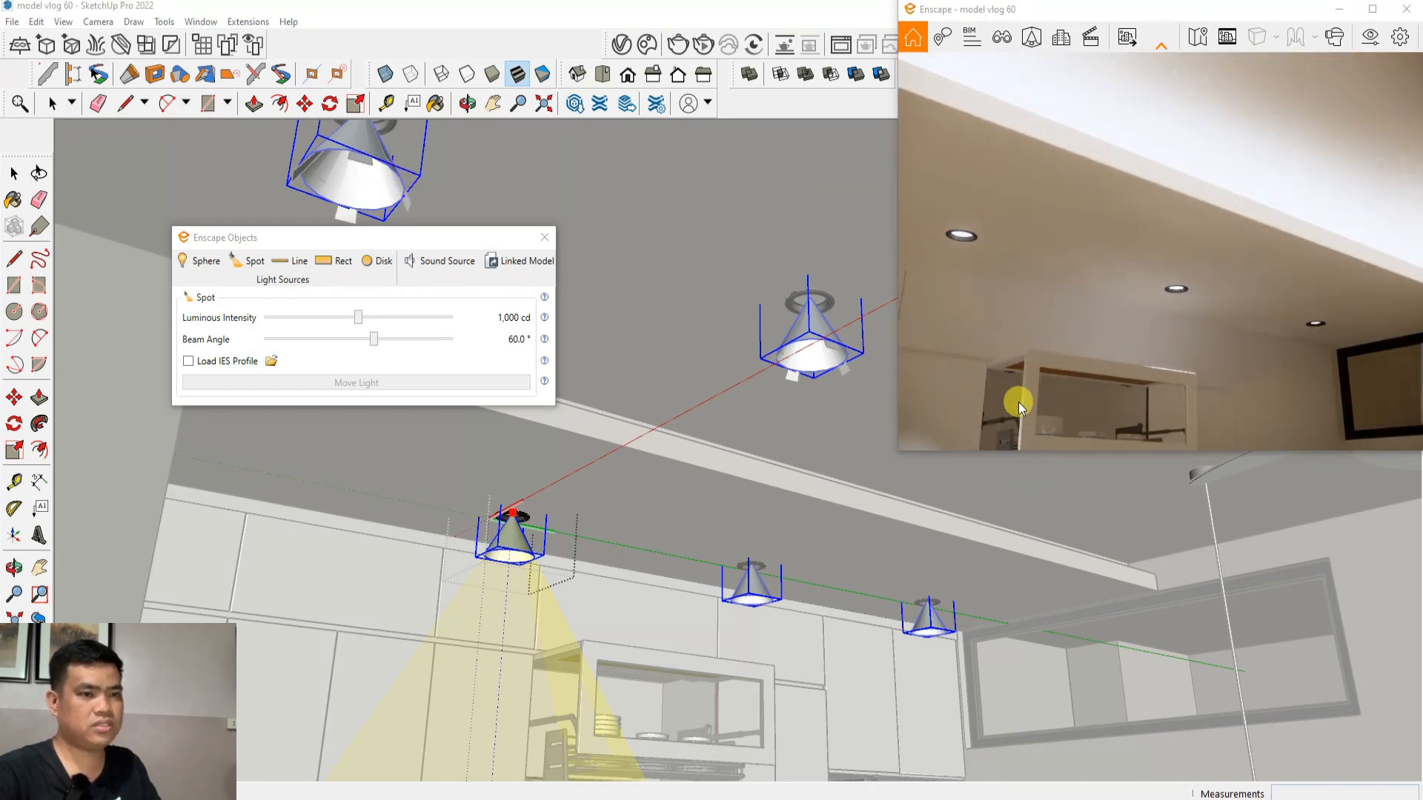
scroll(993, 409, "up", 3)
scroll(1022, 396, "down", 4)
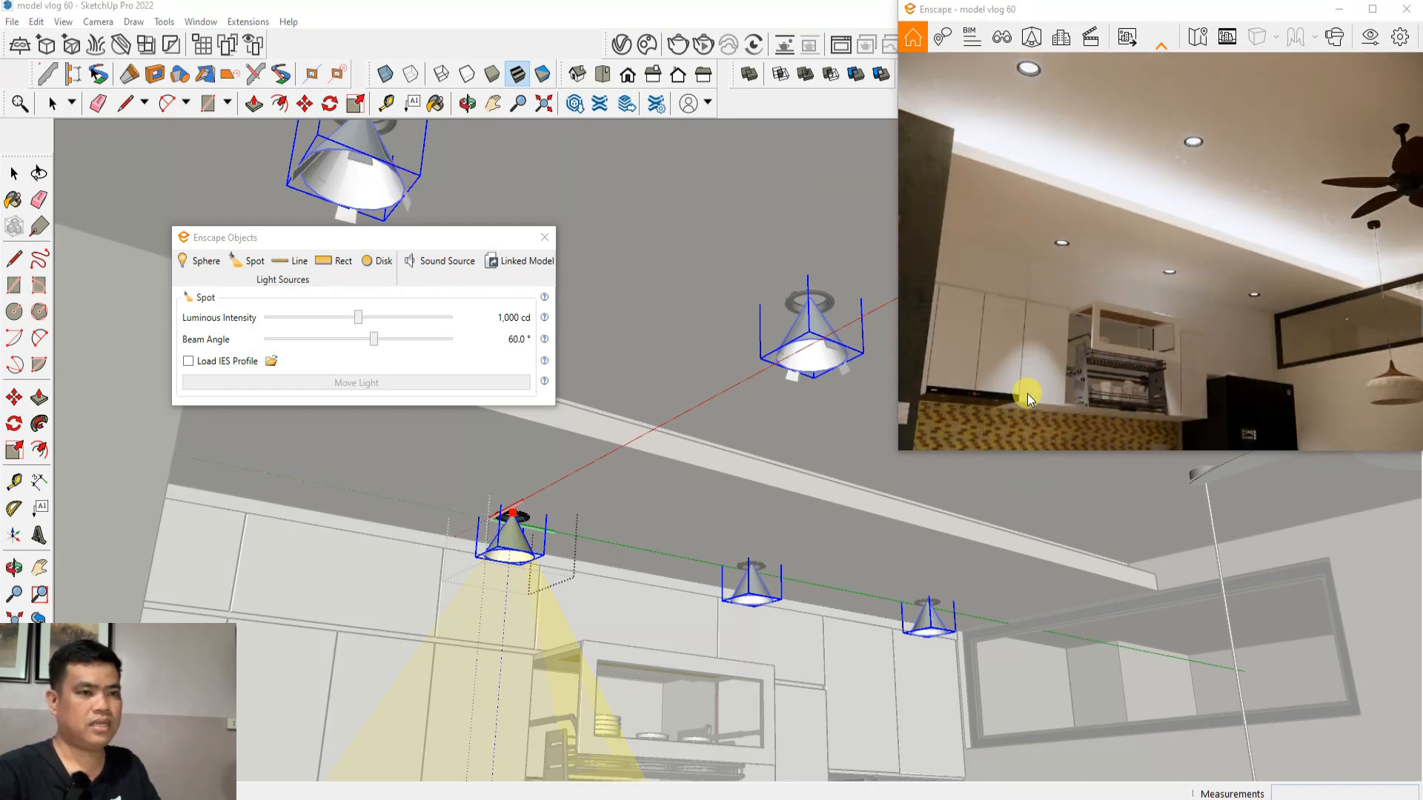
scroll(1013, 429, "up", 2)
scroll(994, 426, "up", 2)
scroll(997, 393, "down", 2)
left_click_drag(997, 384, 954, 446)
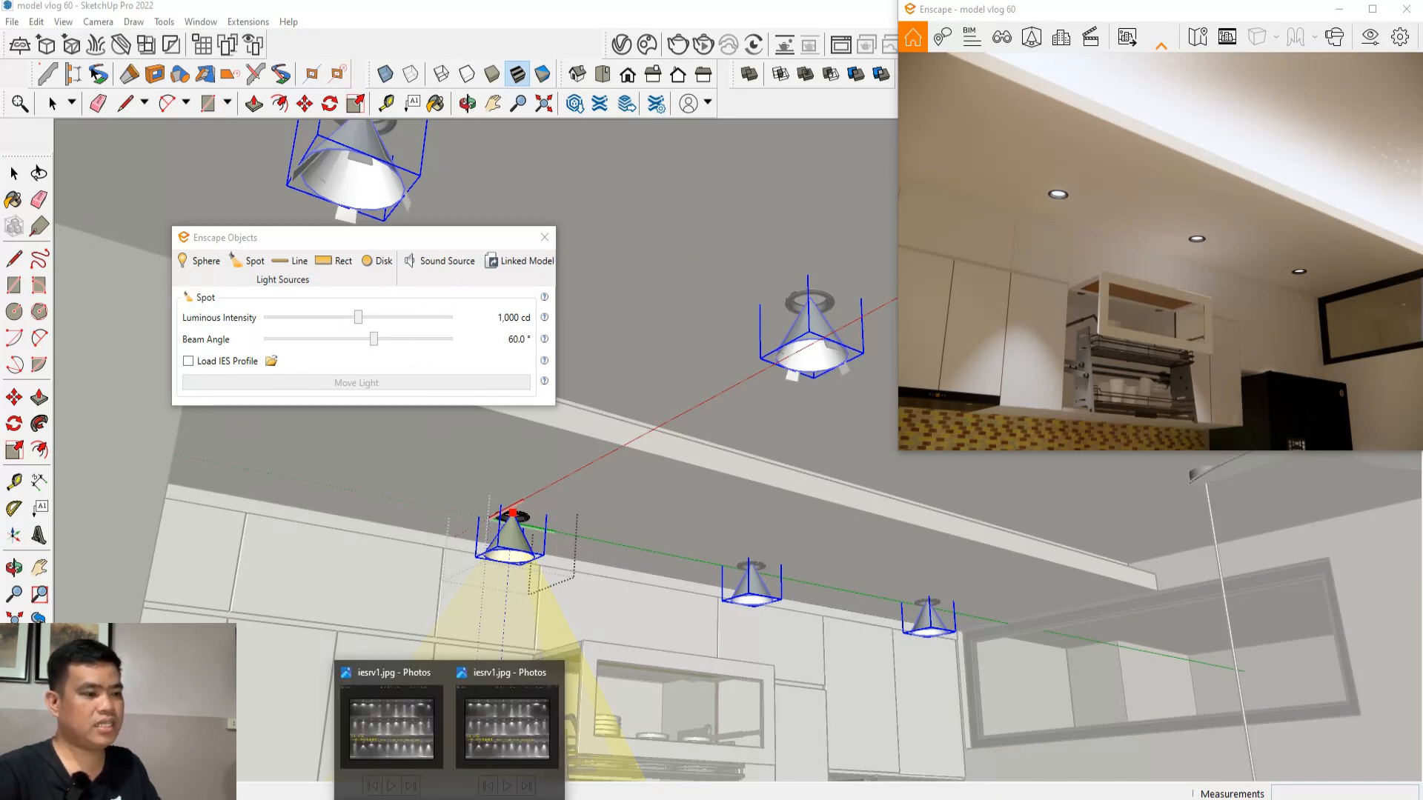
Using the iesrv1.jpg beam chart as reference, load IES profile 7.IES into the spot light and set its luminous intensity to 10,265 cd
left_click(510, 730)
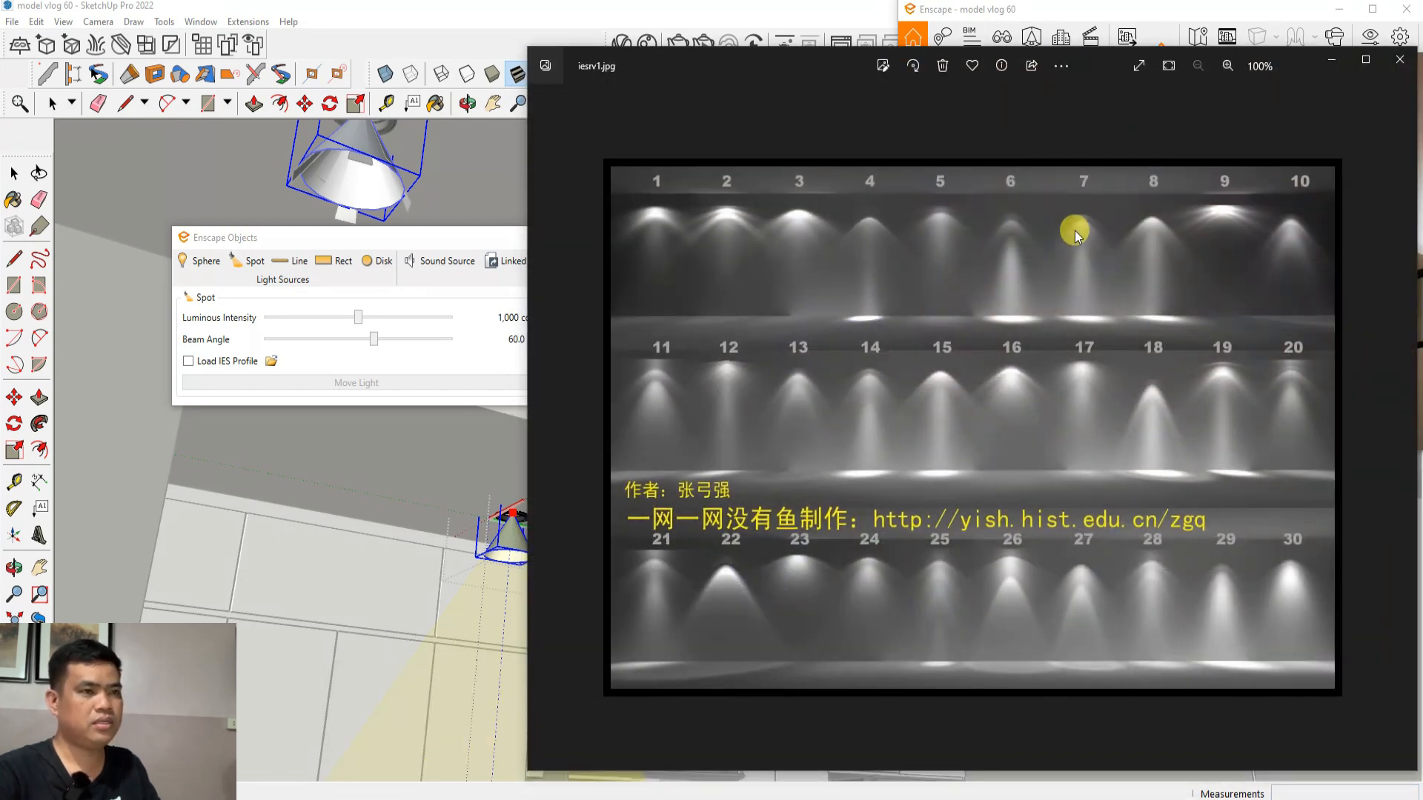
left_click(1326, 66)
left_click(189, 361)
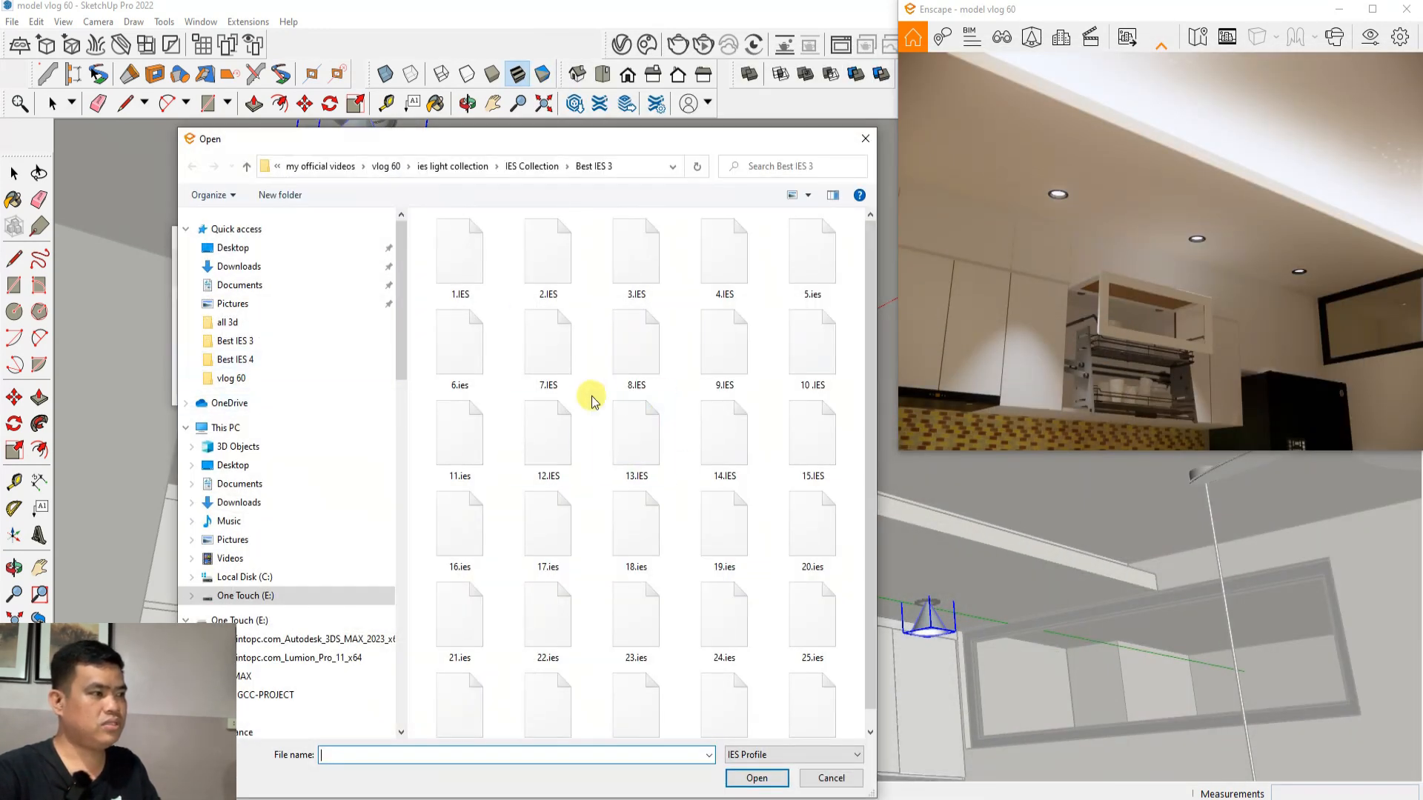
left_click(538, 363)
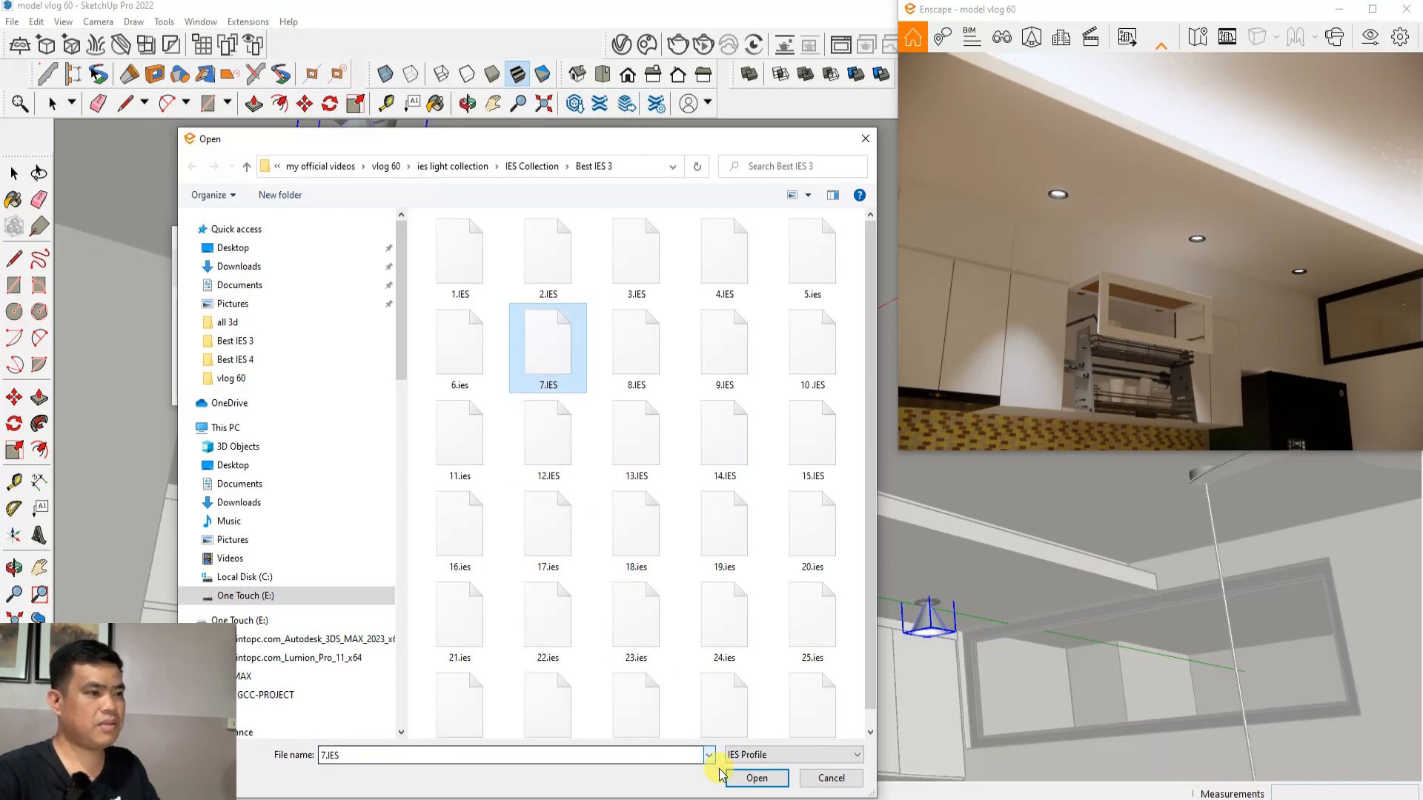
left_click(750, 778)
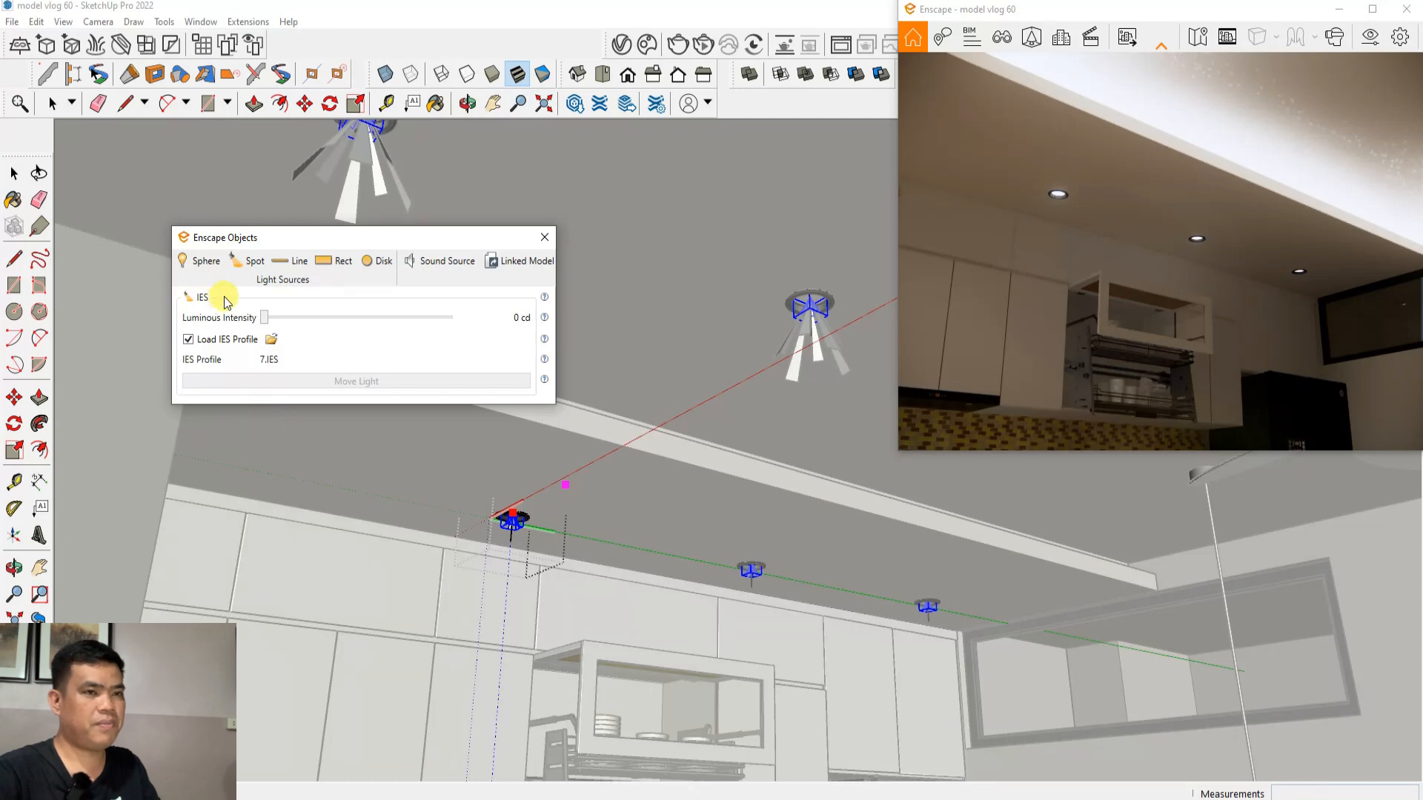
left_click_drag(264, 319, 392, 317)
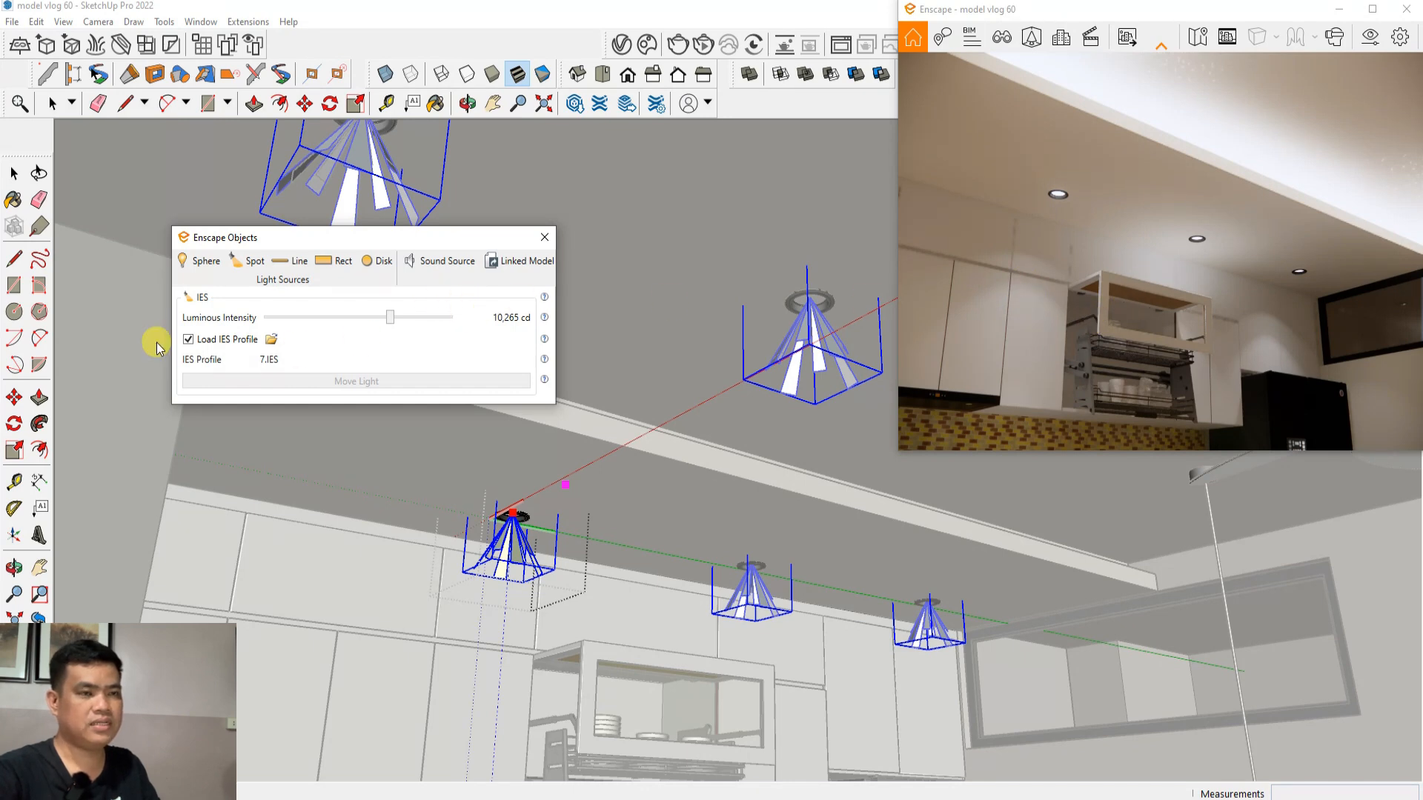
Replace the downlight's IES profile with 3.IES, checking the beam chart, and reduce its luminous intensity to 86 cd
left_click(272, 343)
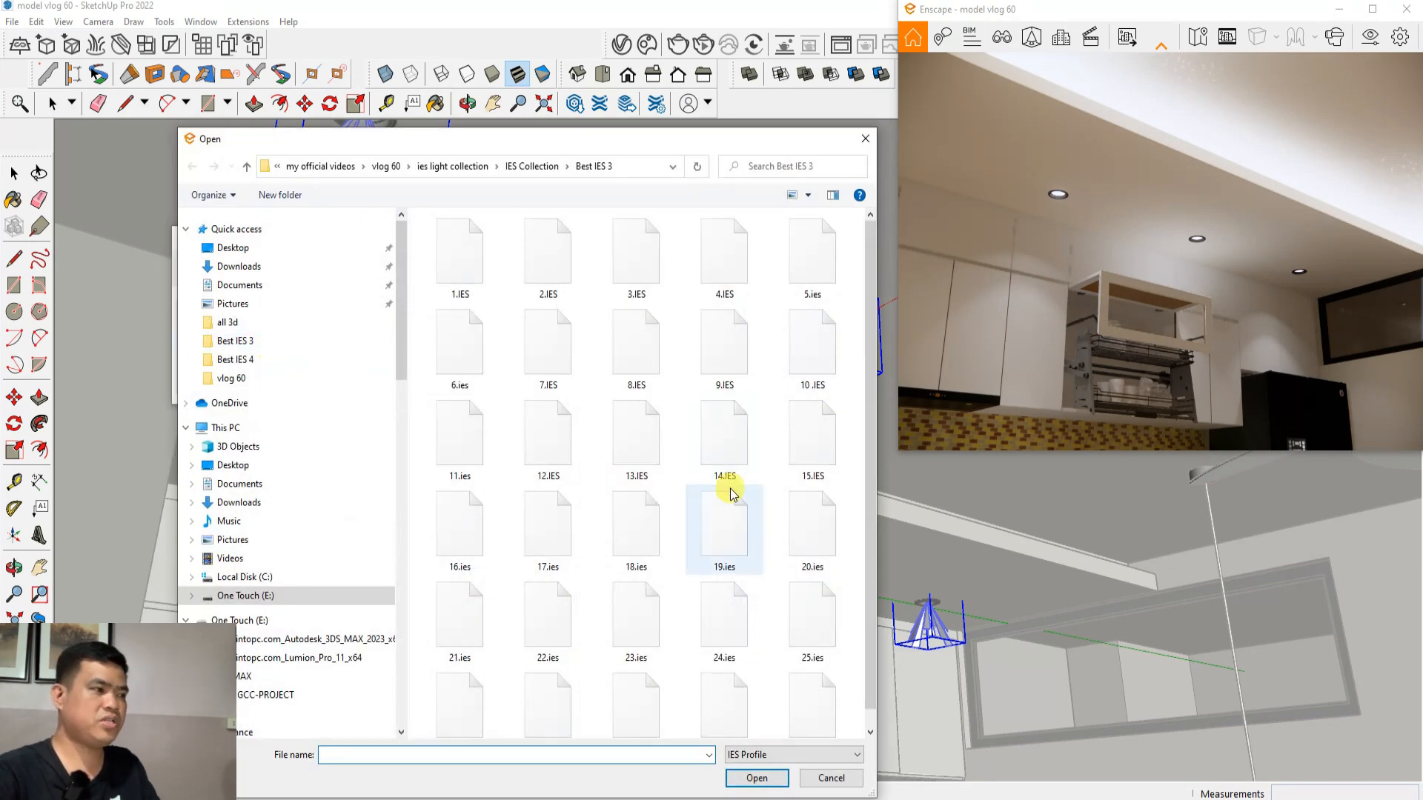
left_click(629, 265)
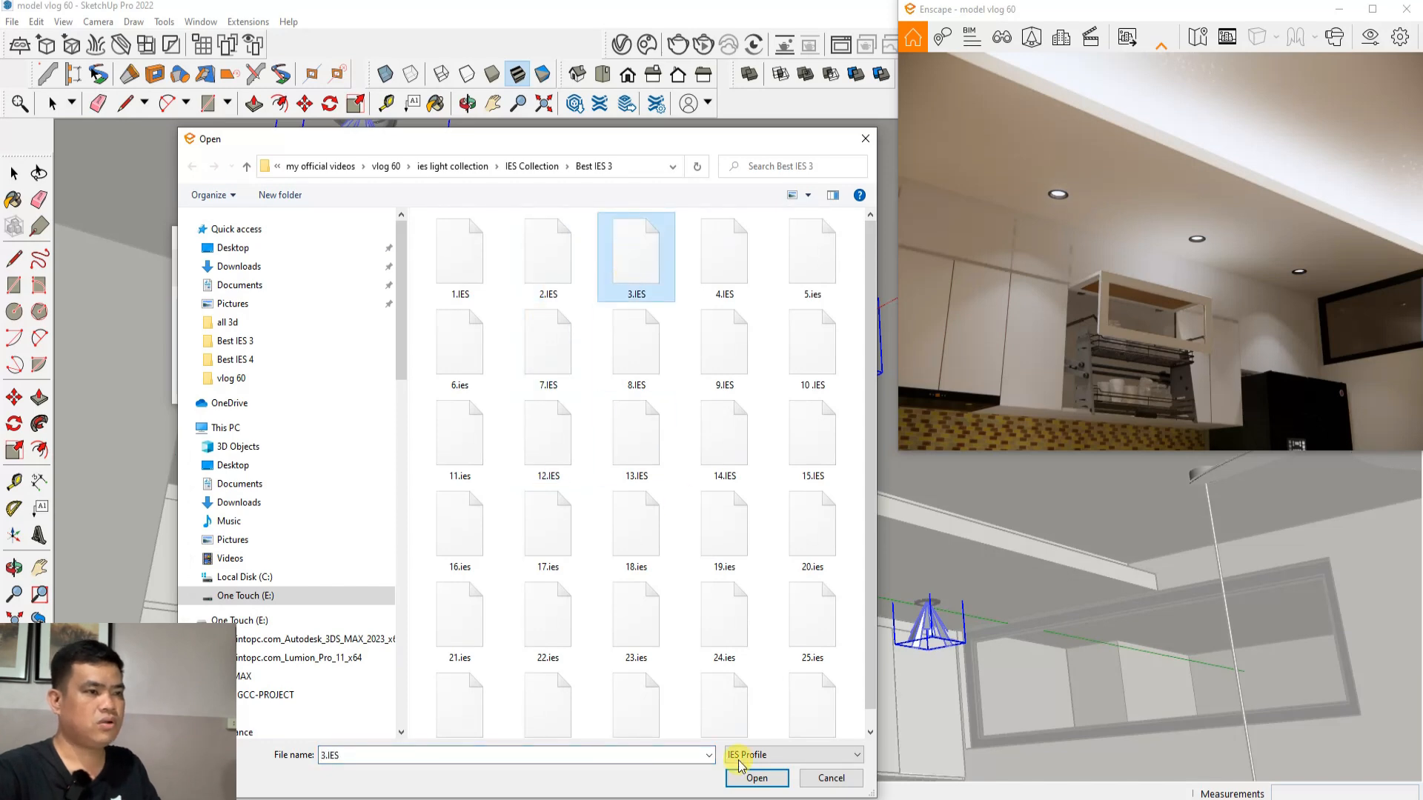
mouse_move(466, 792)
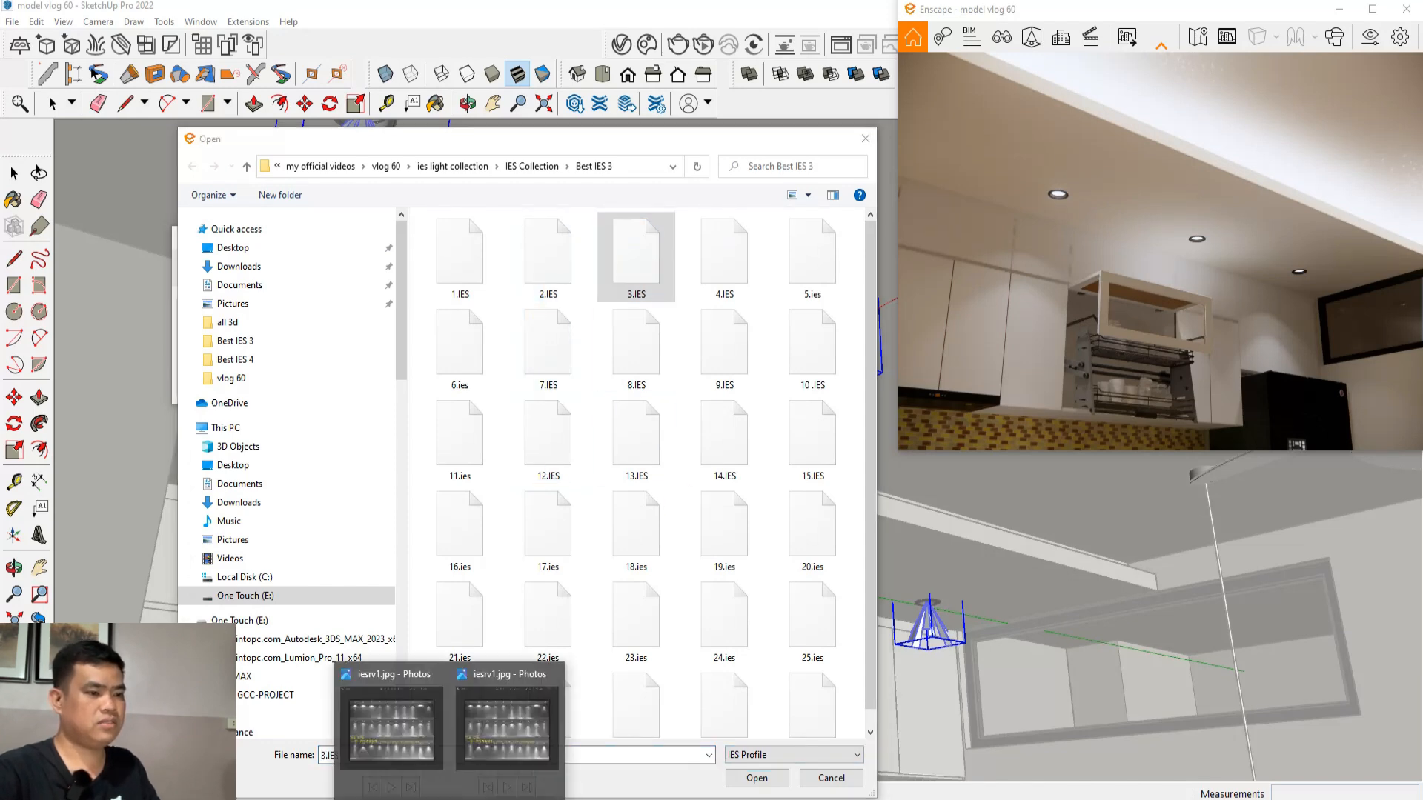
left_click(530, 723)
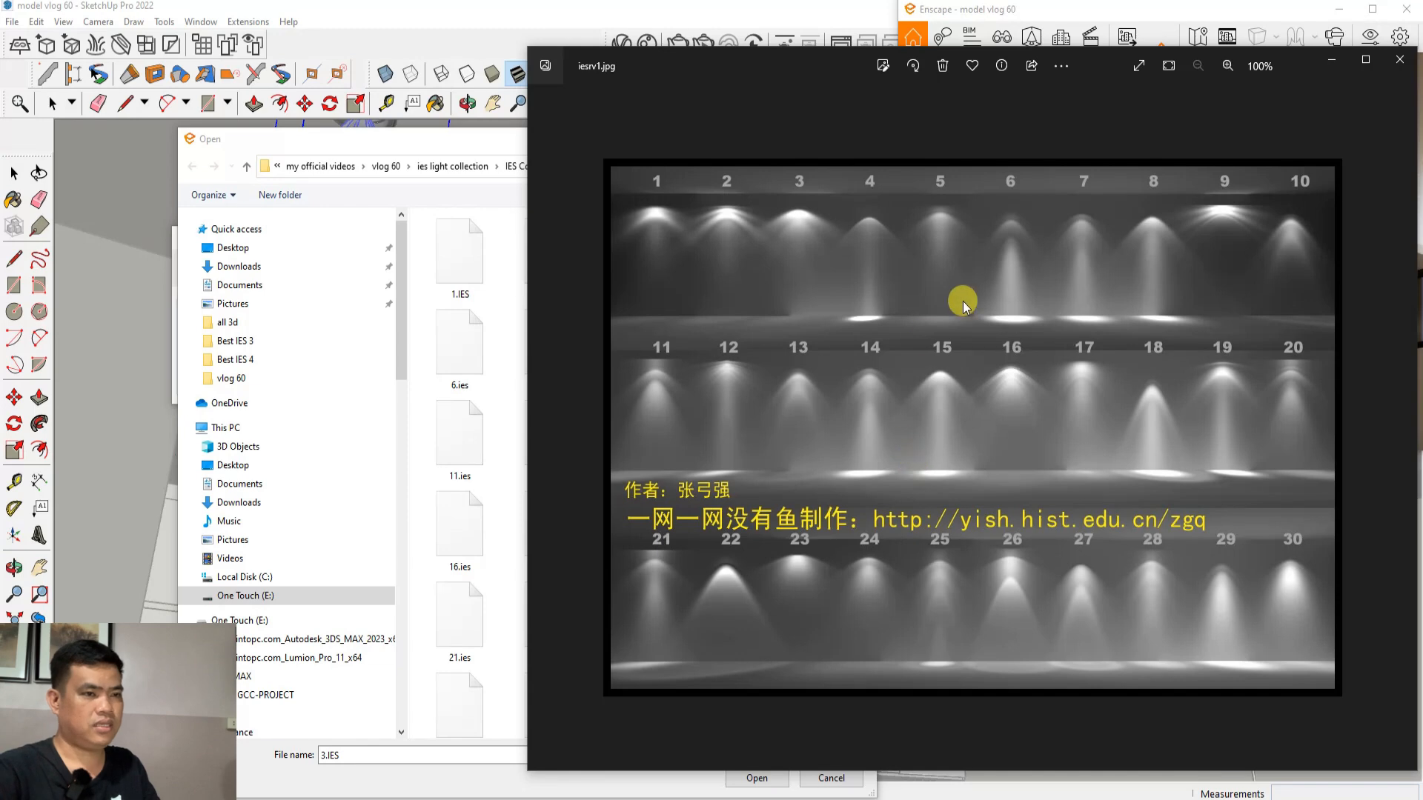
left_click(1334, 65)
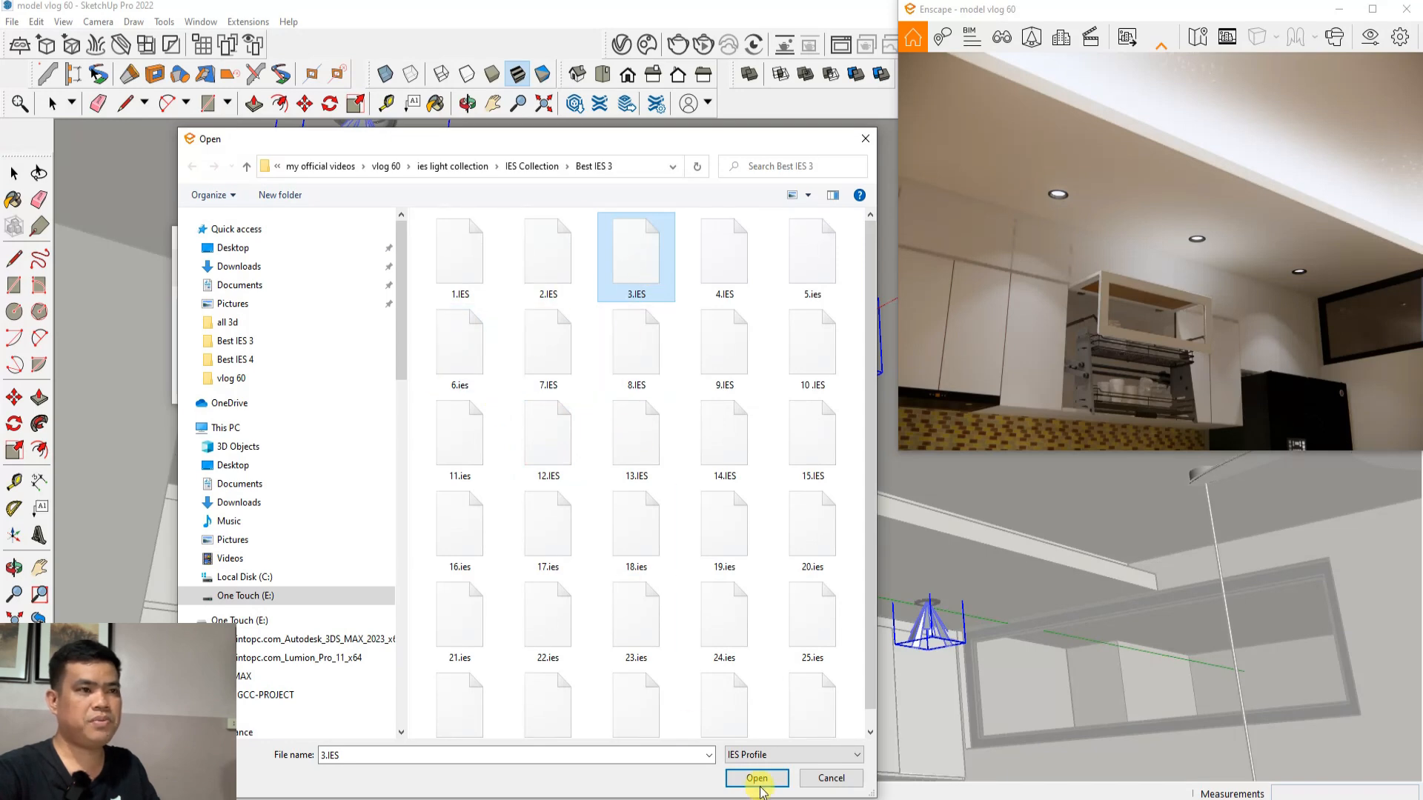
left_click(758, 784)
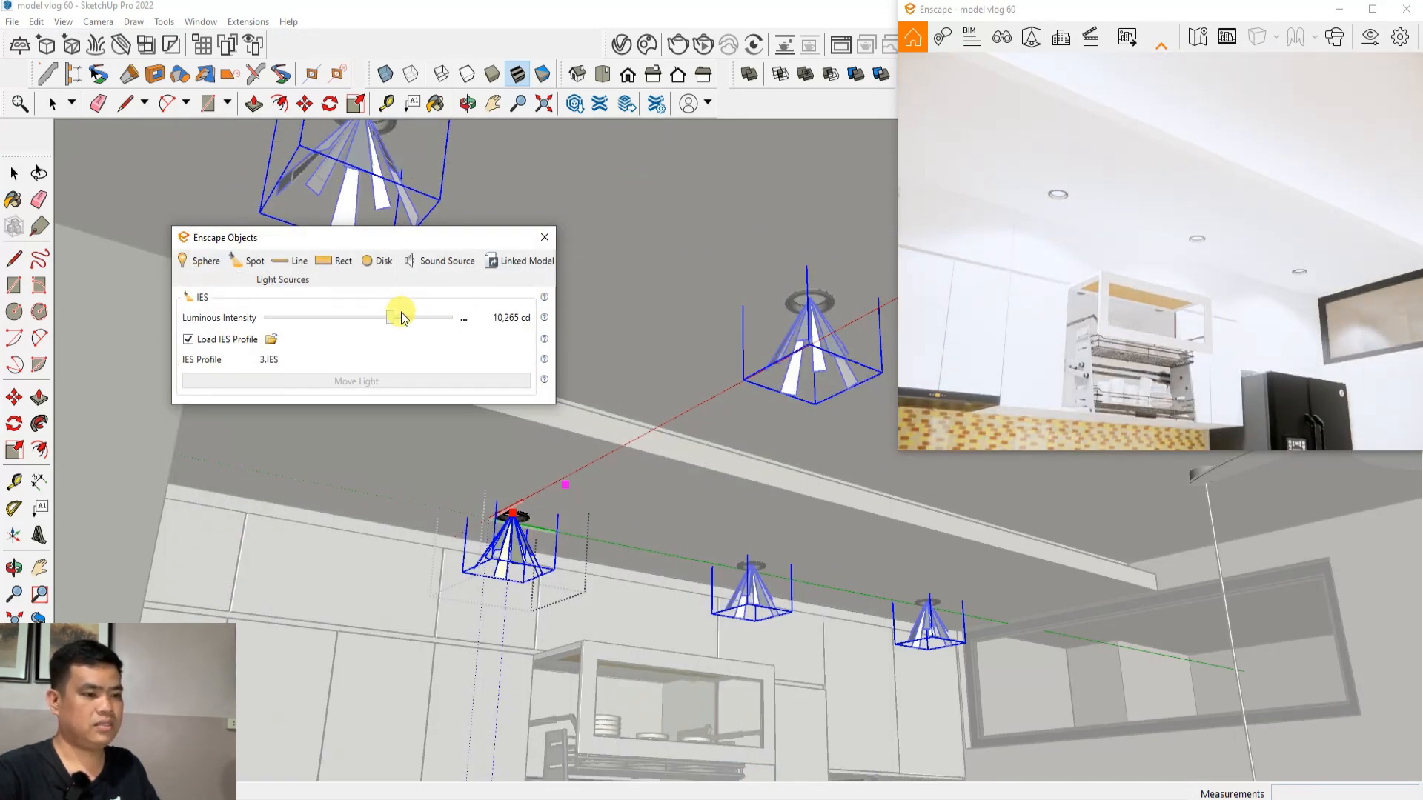
left_click_drag(391, 319, 326, 322)
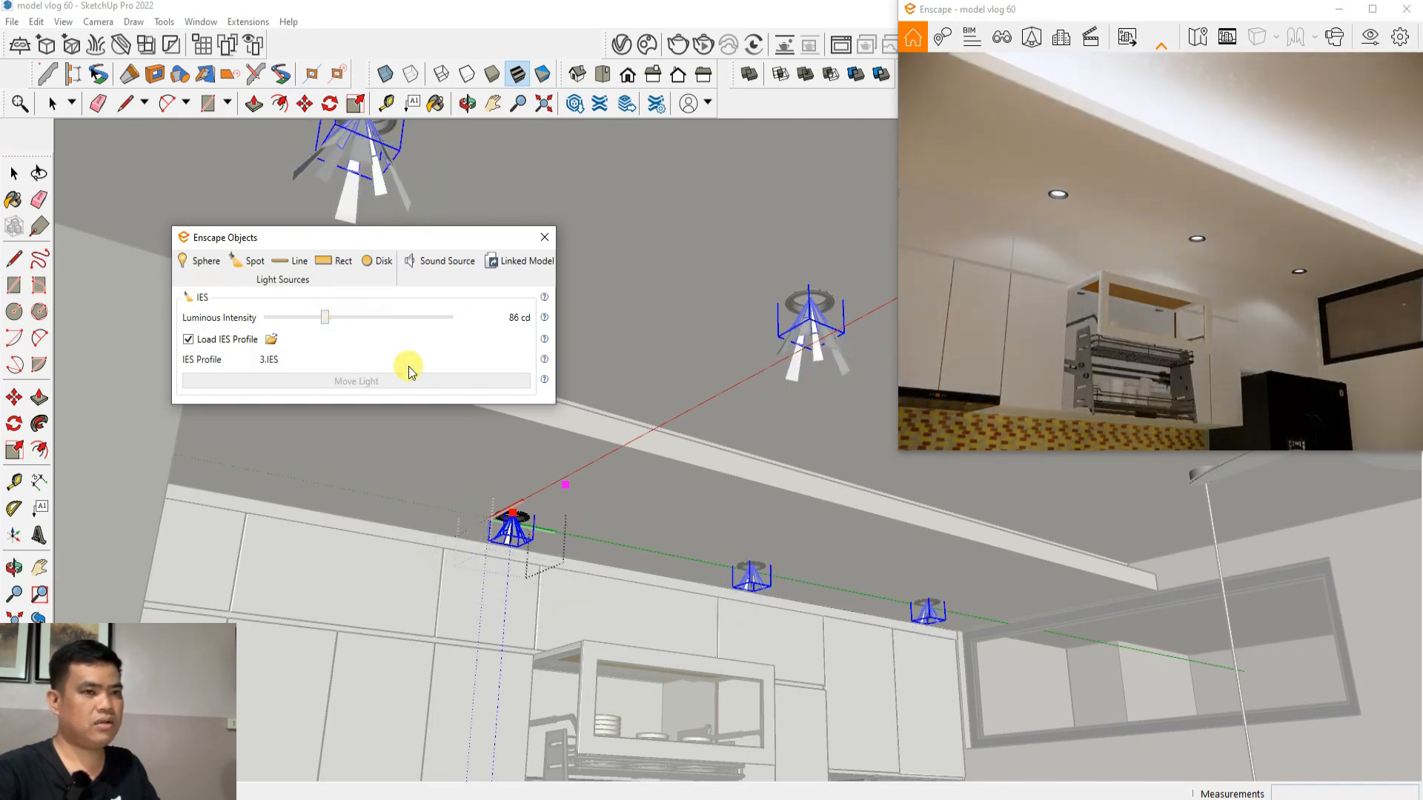
Enlarge the render to full screen and look over the lighting from the living area towards the kitchen
left_click(1373, 10)
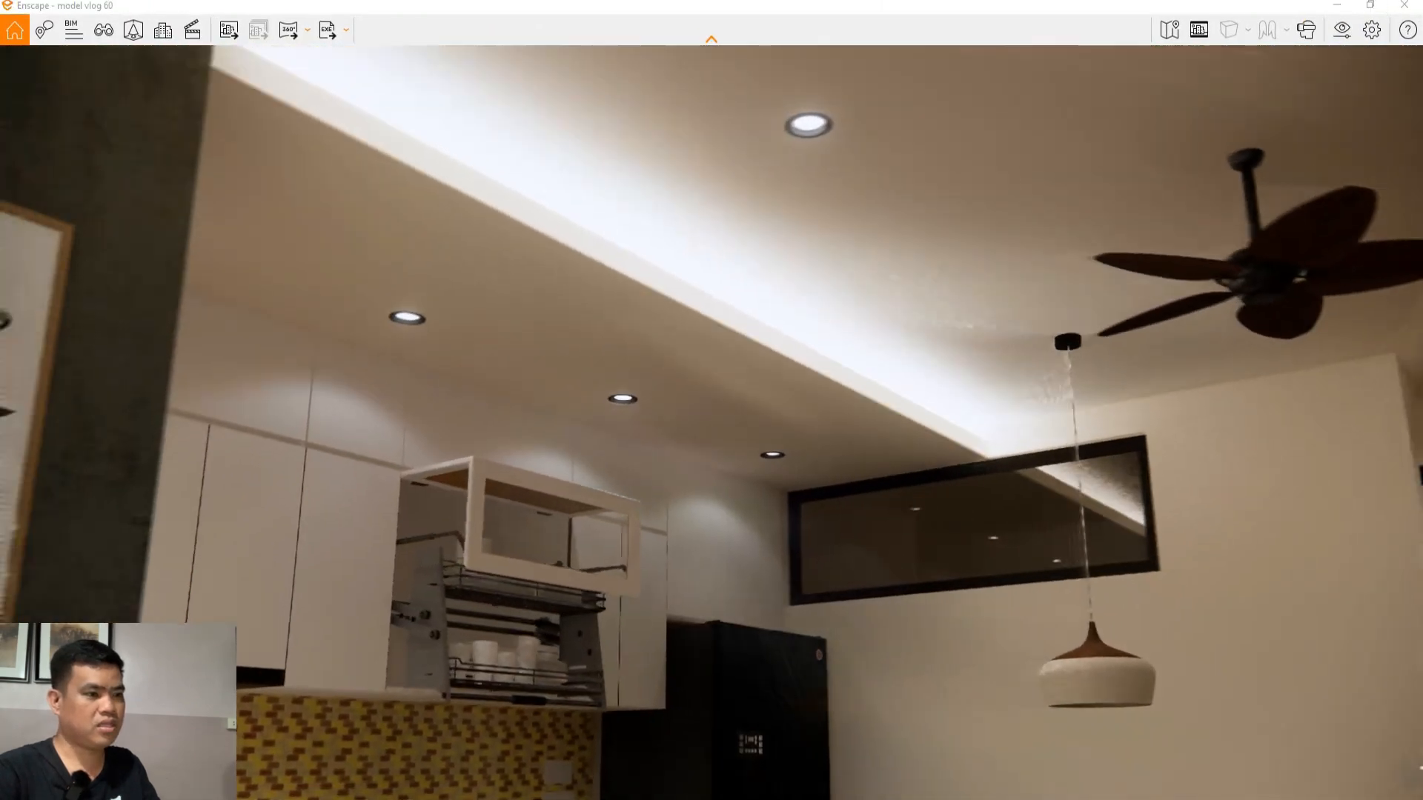
left_click_drag(833, 452, 833, 452)
scroll(966, 481, "down", 5)
left_click_drag(959, 473, 1275, 204)
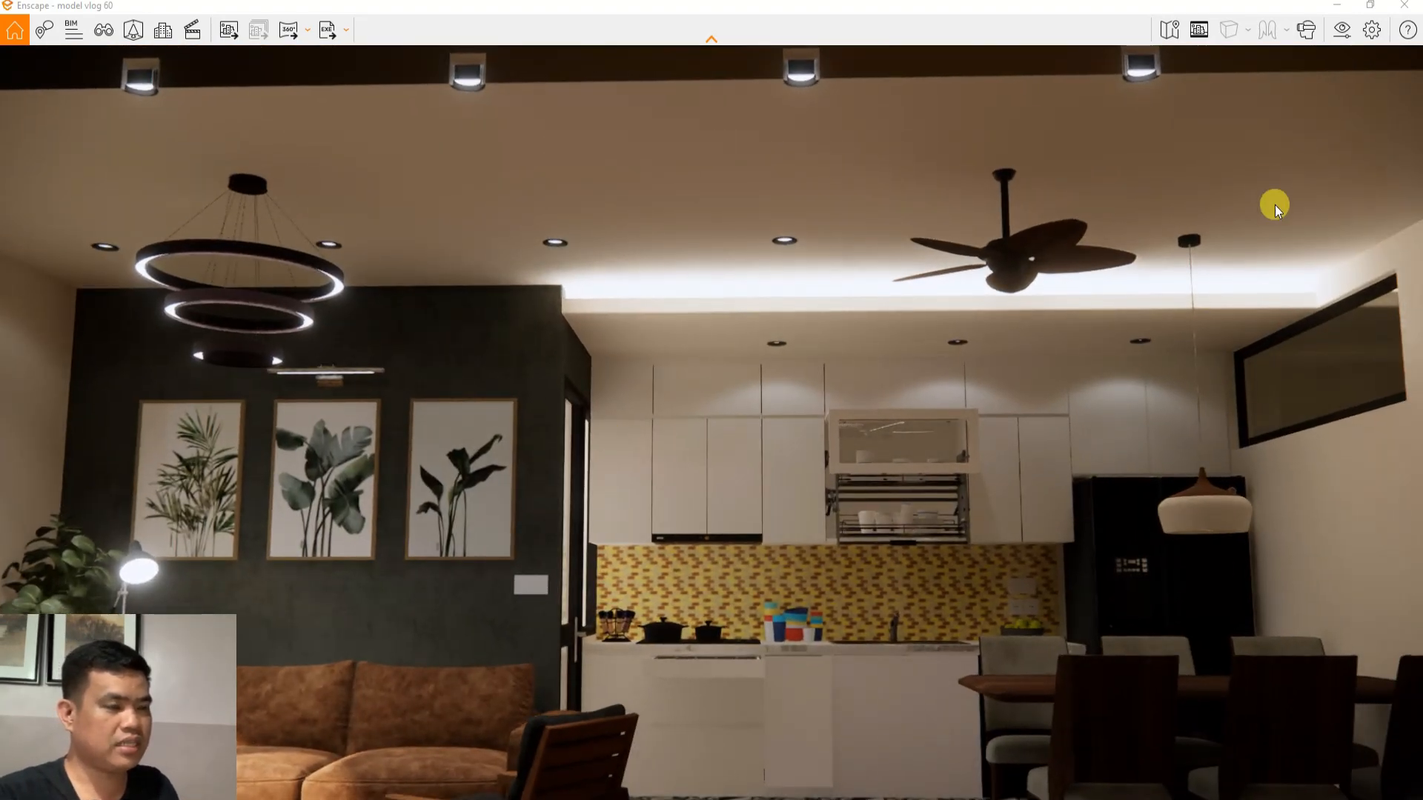
Set the artificial light brightness to 98% in the render's visual settings, trying 160% first
left_click(1338, 33)
left_click(1340, 33)
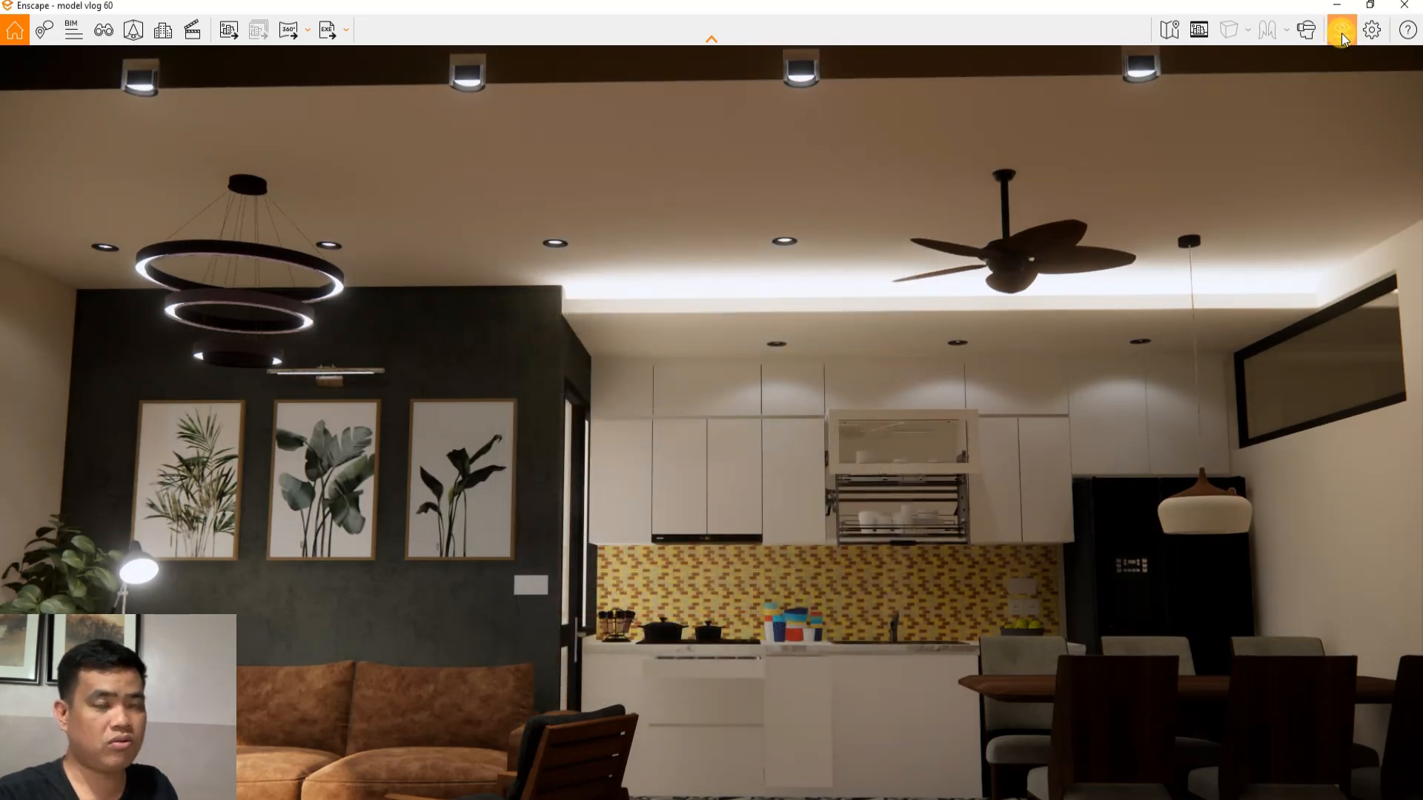
left_click(1341, 33)
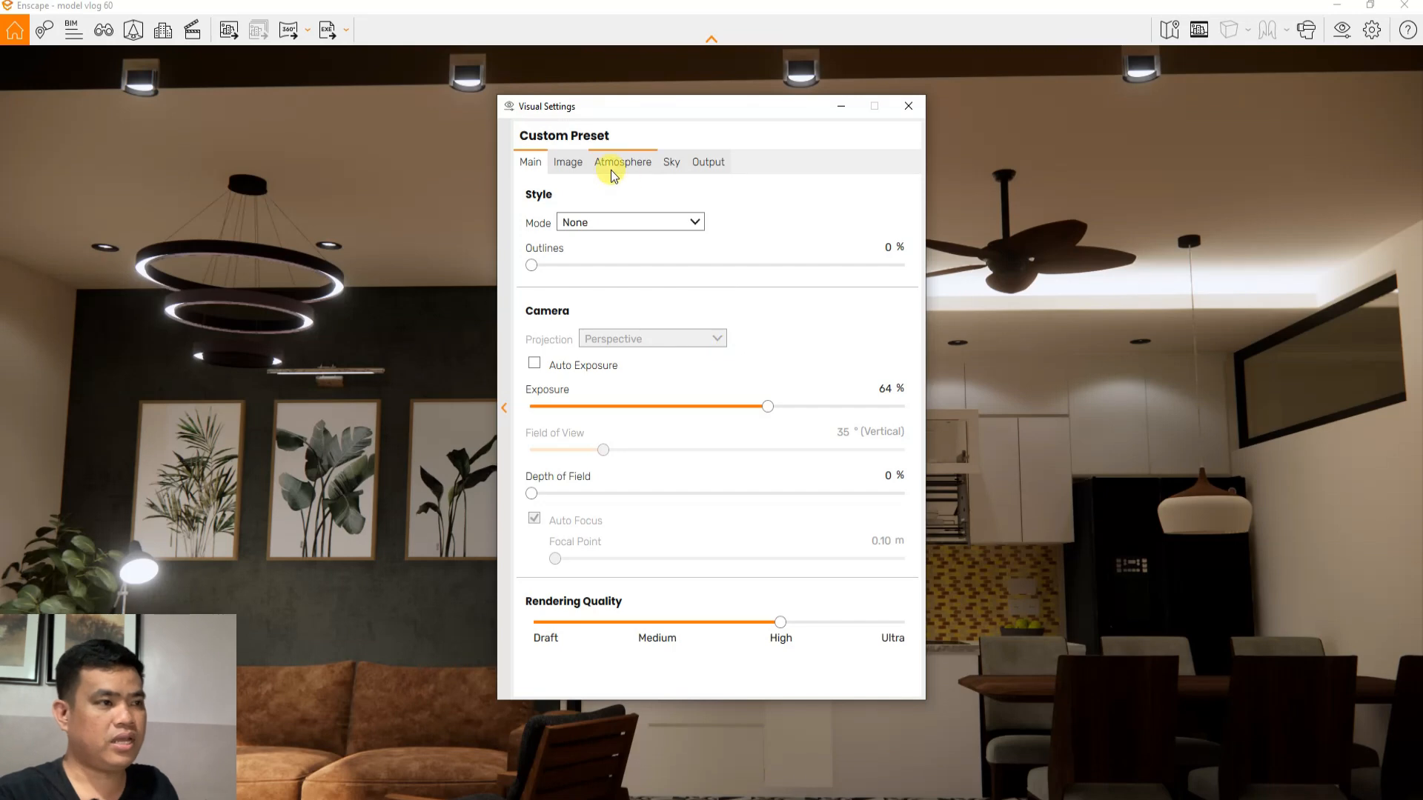
left_click(612, 165)
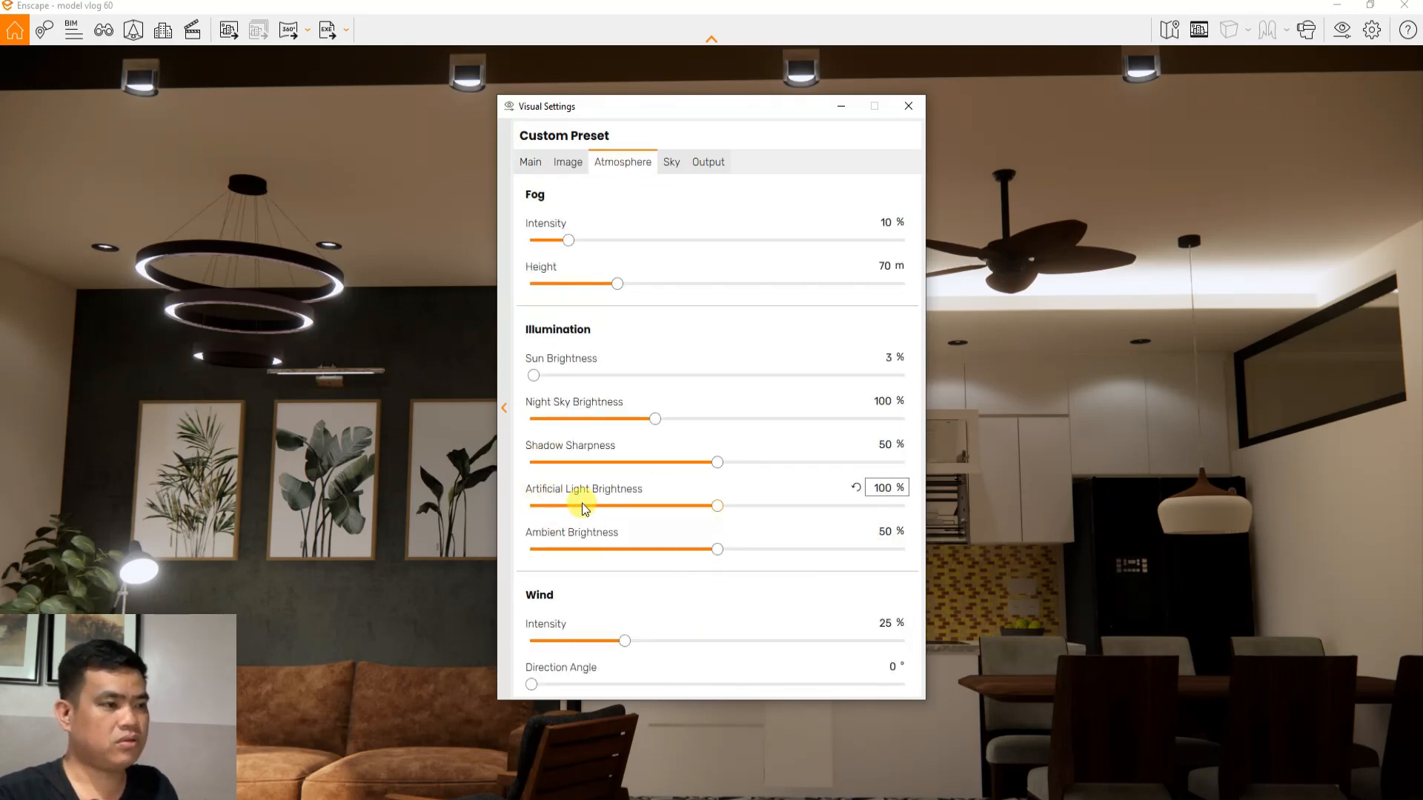
left_click_drag(770, 118, 548, 126)
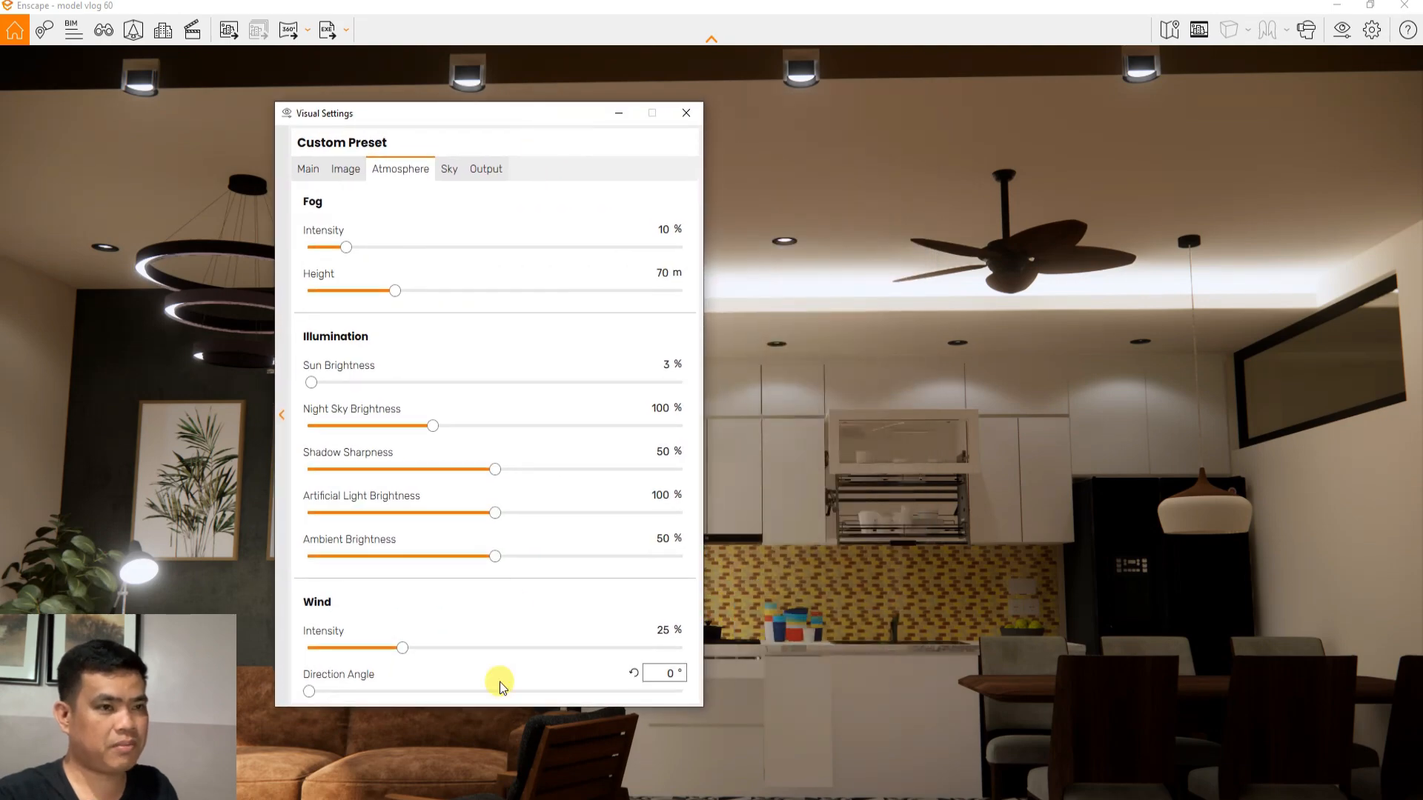
left_click_drag(495, 513, 607, 523)
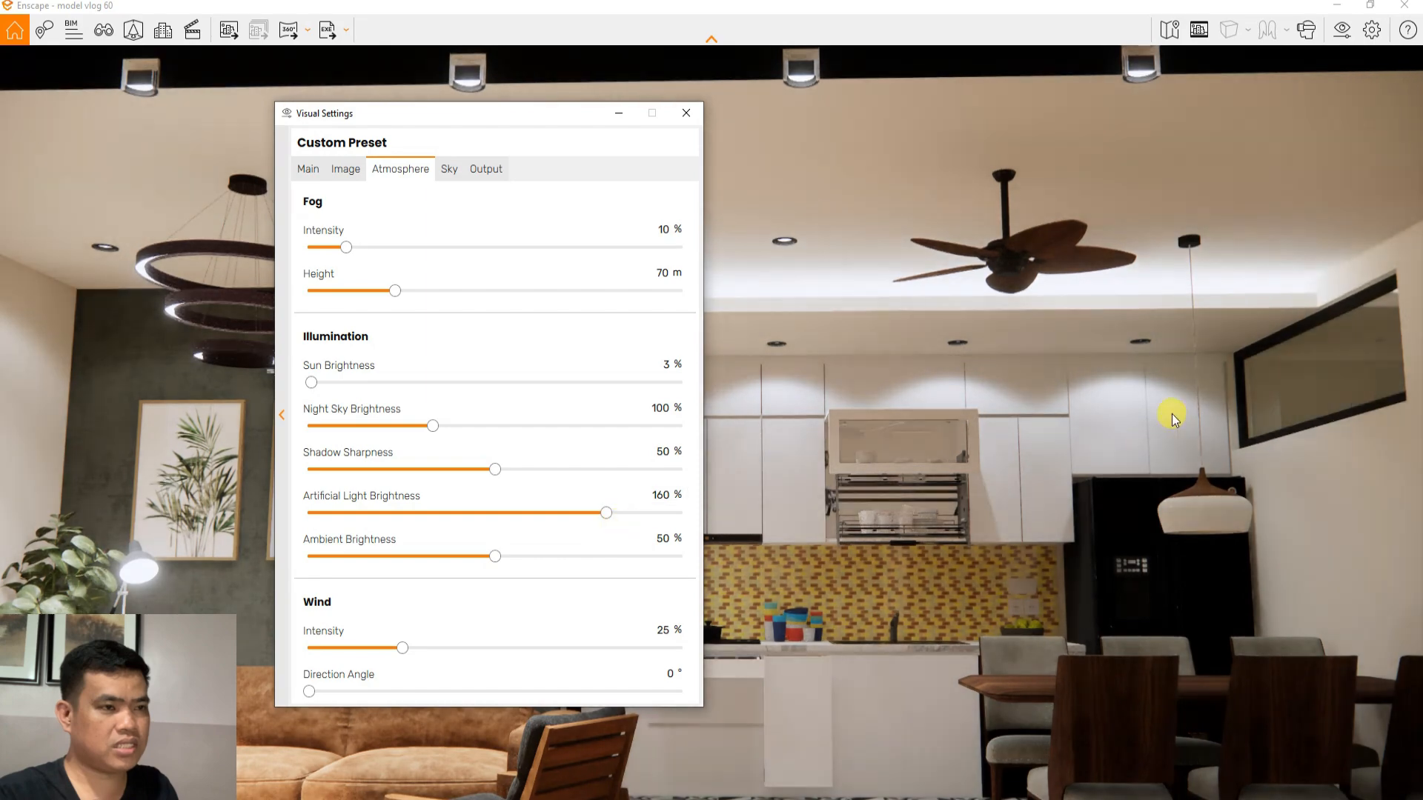
left_click_drag(609, 517, 495, 535)
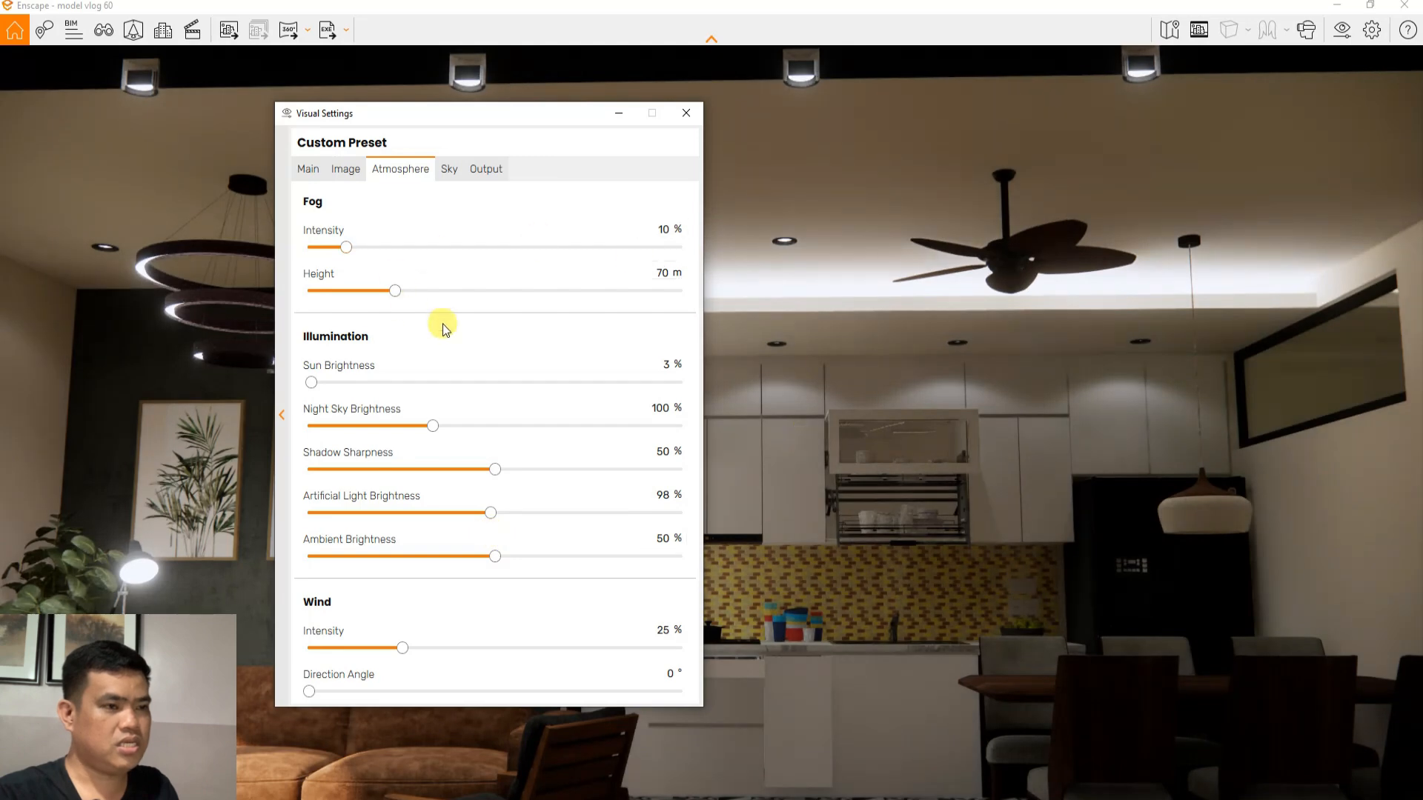
Set the camera exposure to 65% with auto exposure off and close the visual settings
left_click(307, 169)
mouse_move(549, 416)
left_mouse_down()
mouse_move(509, 415)
mouse_move(638, 429)
mouse_move(510, 432)
mouse_move(545, 426)
left_mouse_up()
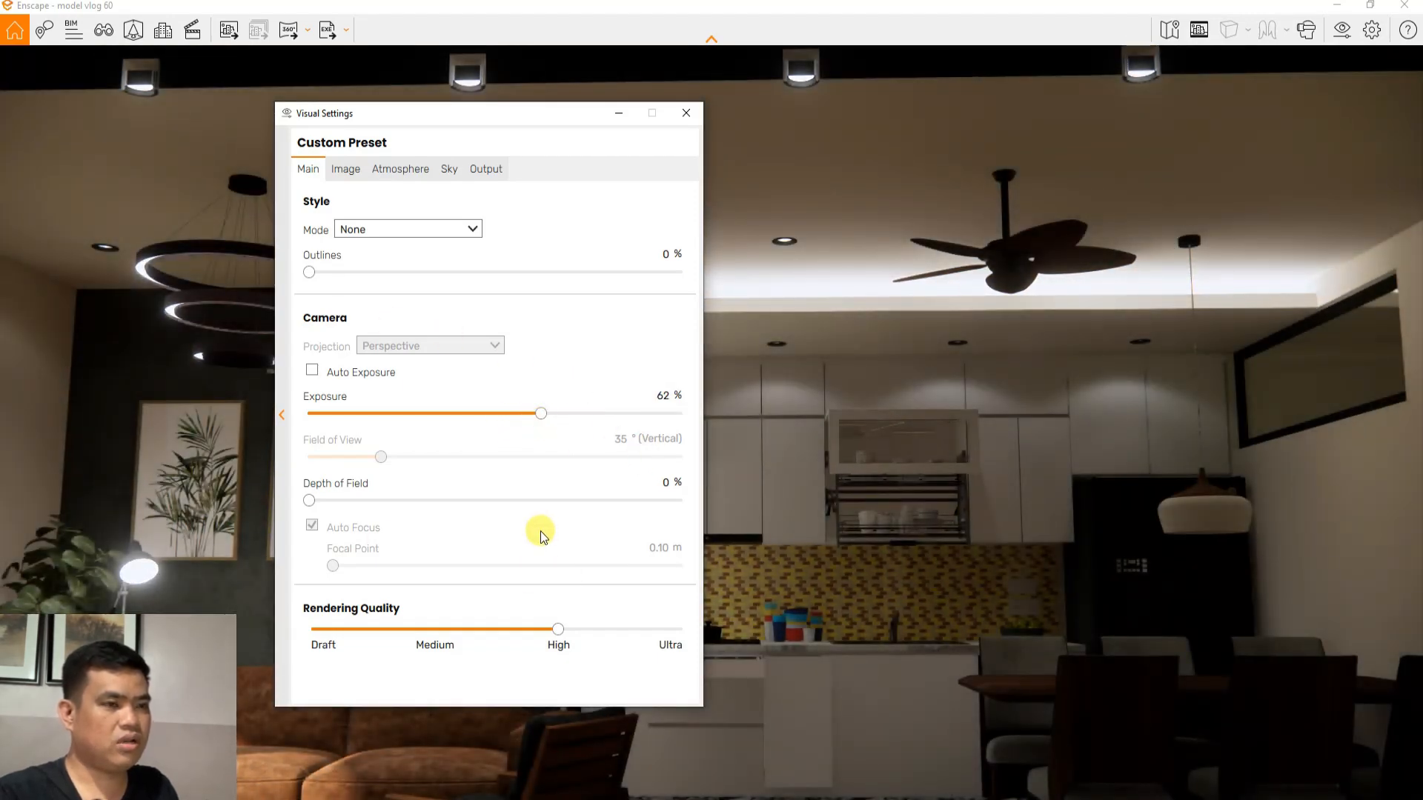
left_click_drag(541, 415, 550, 415)
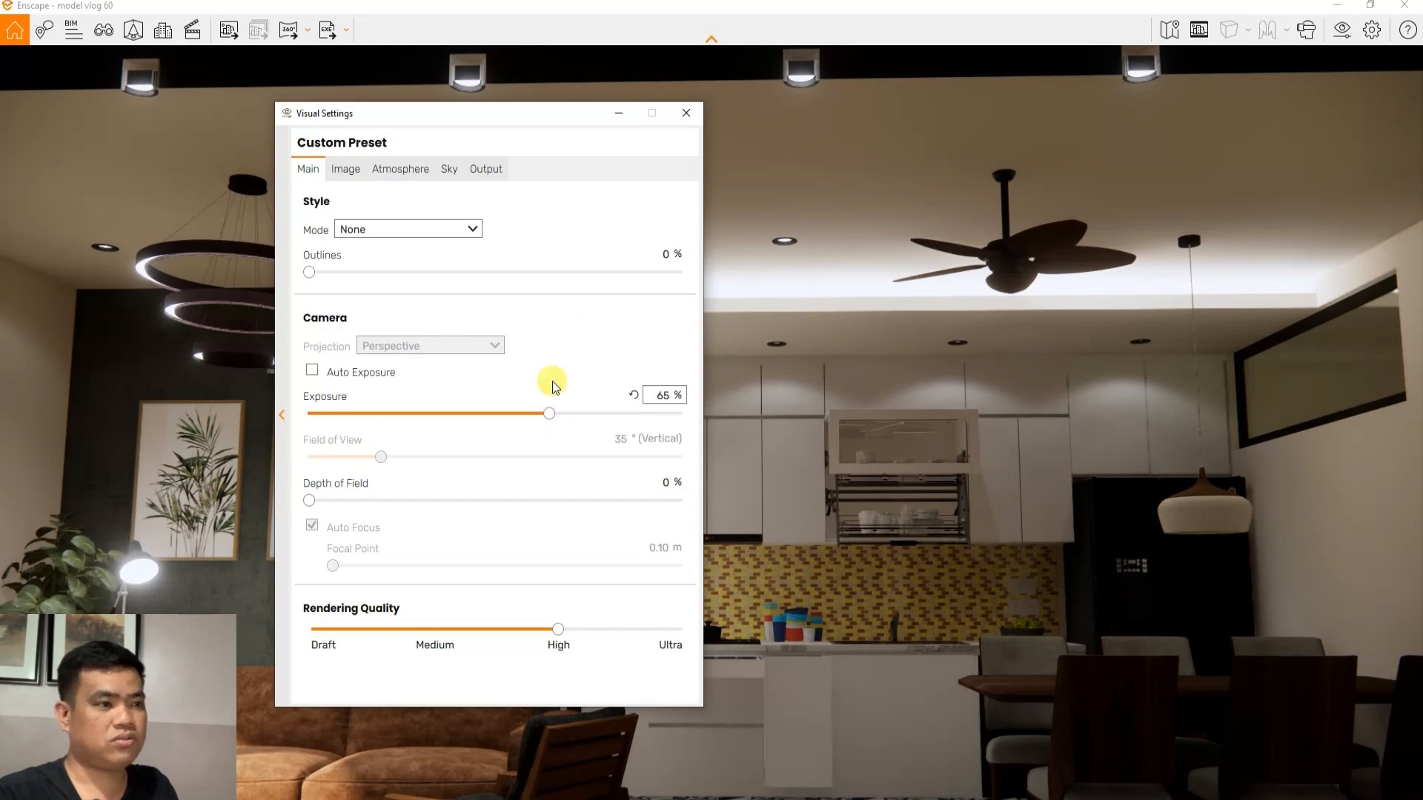
left_click(678, 117)
Return the render to a floating window over the model and inspect the downlights above the kitchen cabinets
mouse_move(812, 4)
left_mouse_down()
mouse_move(810, 149)
mouse_move(1038, 101)
mouse_move(1049, 82)
left_mouse_up()
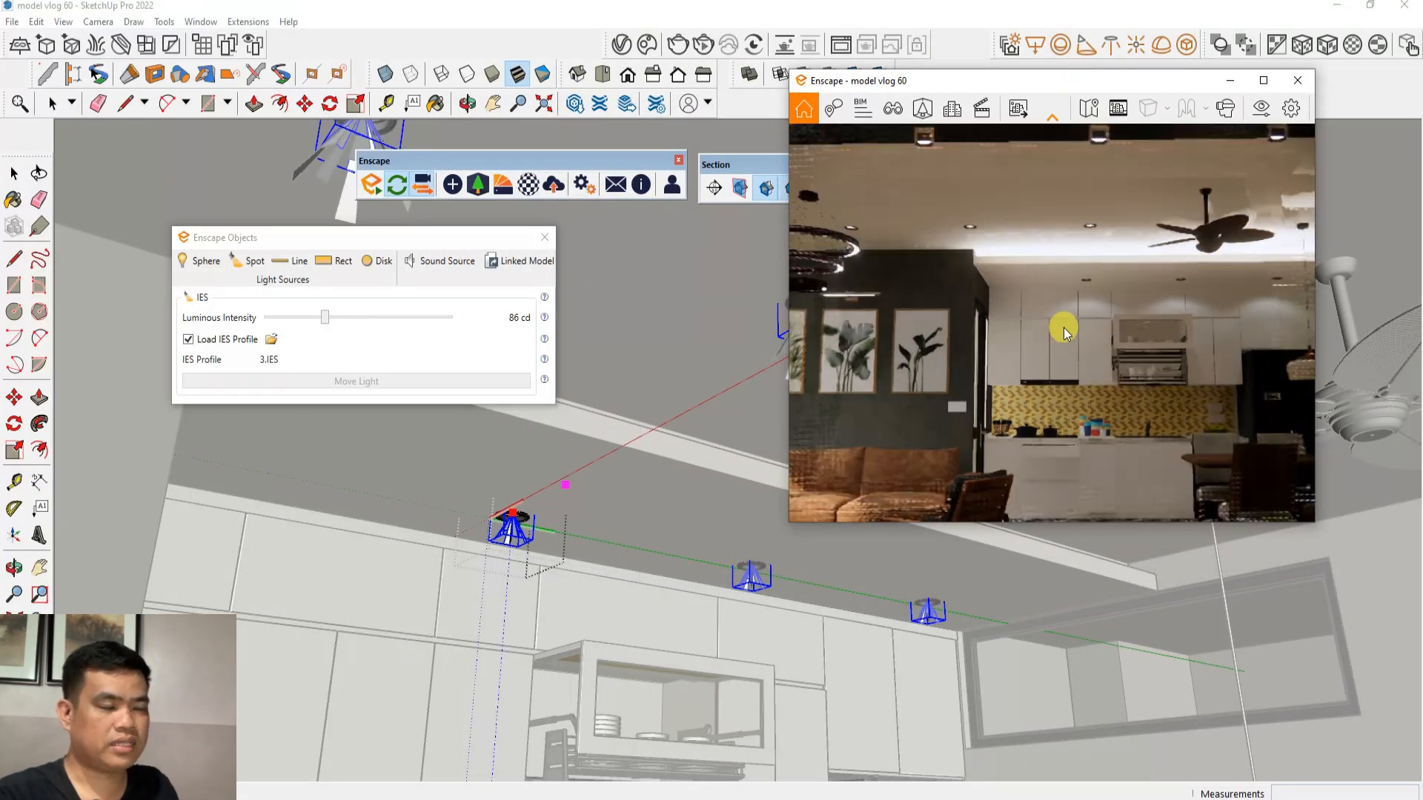
scroll(1069, 334, "down", 5)
scroll(1177, 363, "up", 2)
scroll(1069, 296, "up", 3)
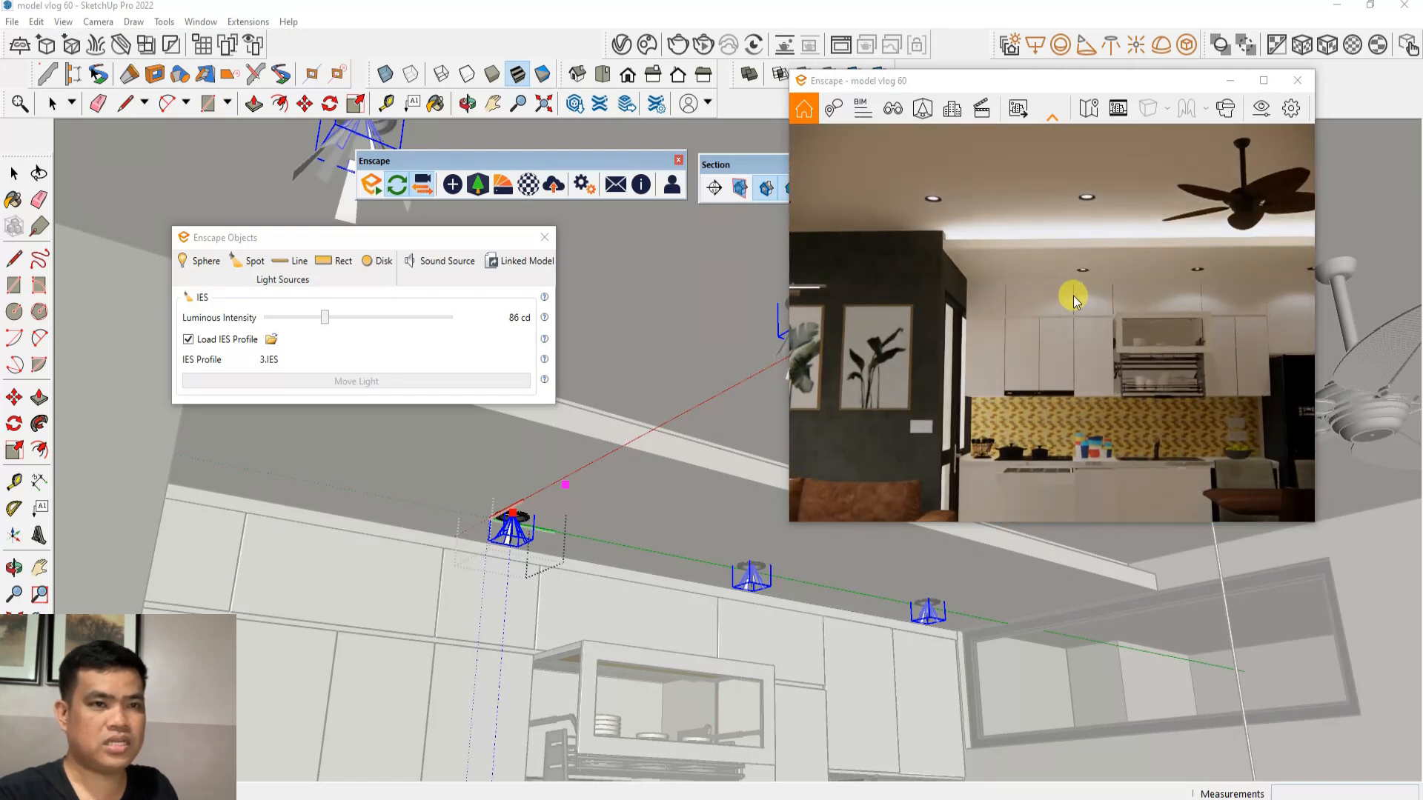
scroll(1104, 274, "up", 3)
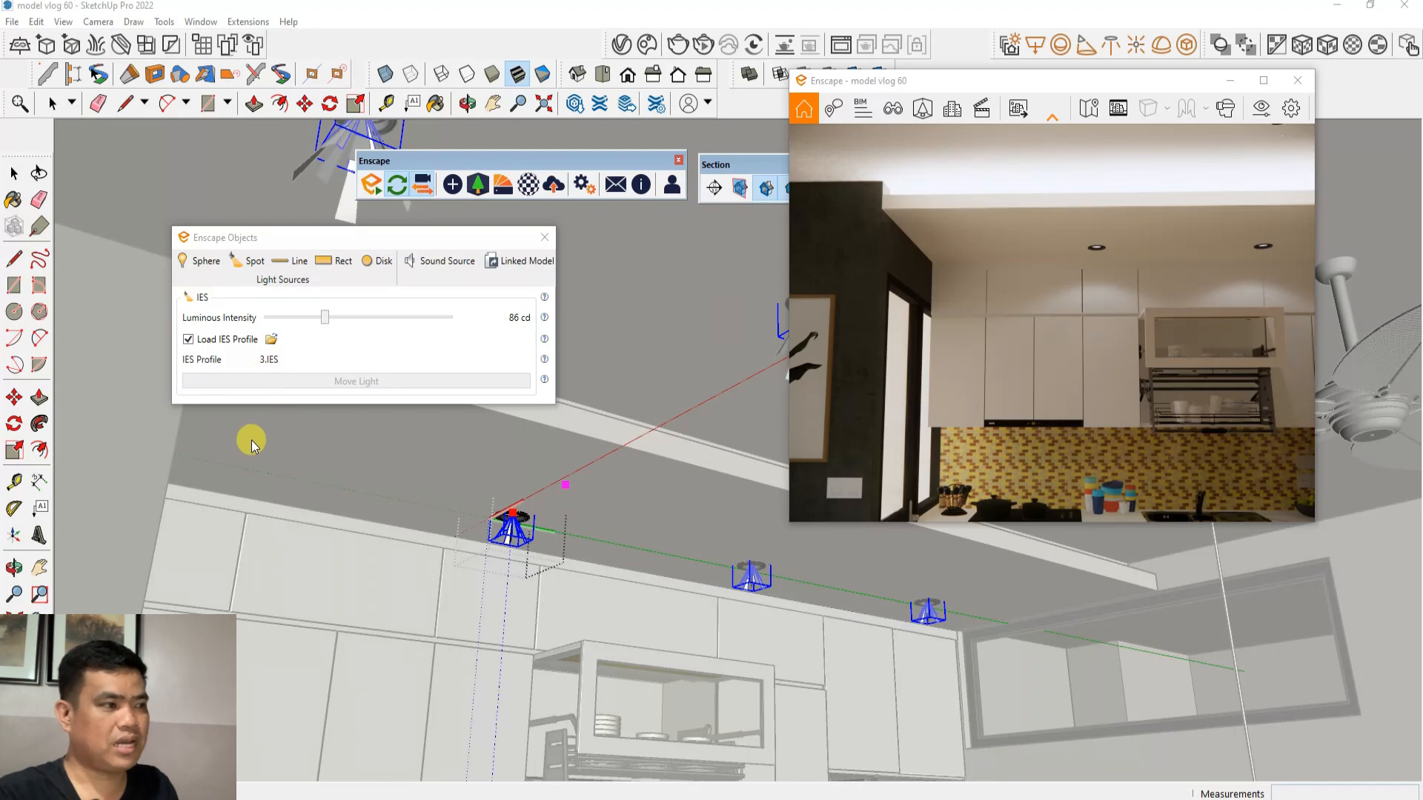
Finish editing the downlight component and pull back to show the whole living and kitchen area
scroll(251, 442, "down", 3)
key("space")
left_click(379, 545)
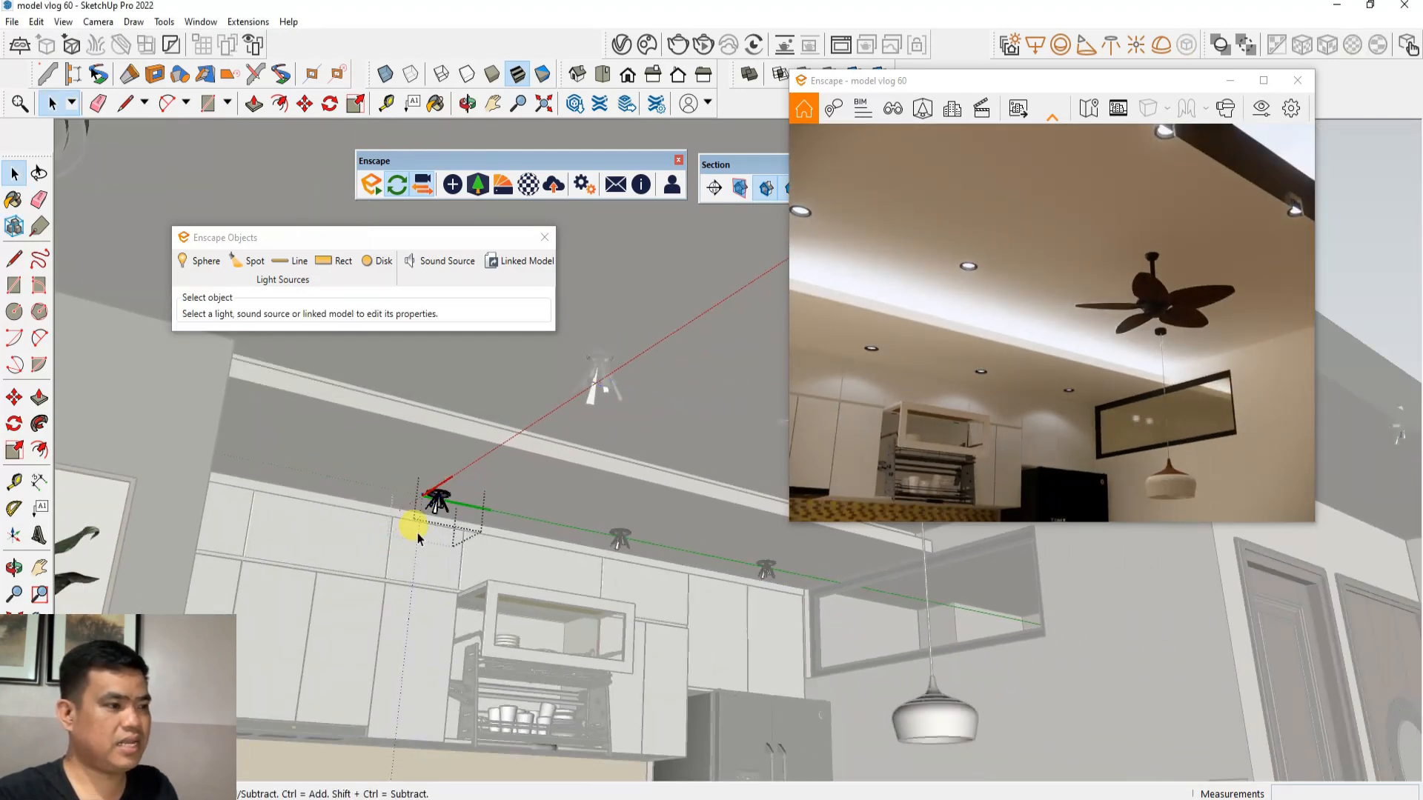
scroll(416, 541, "down", 5)
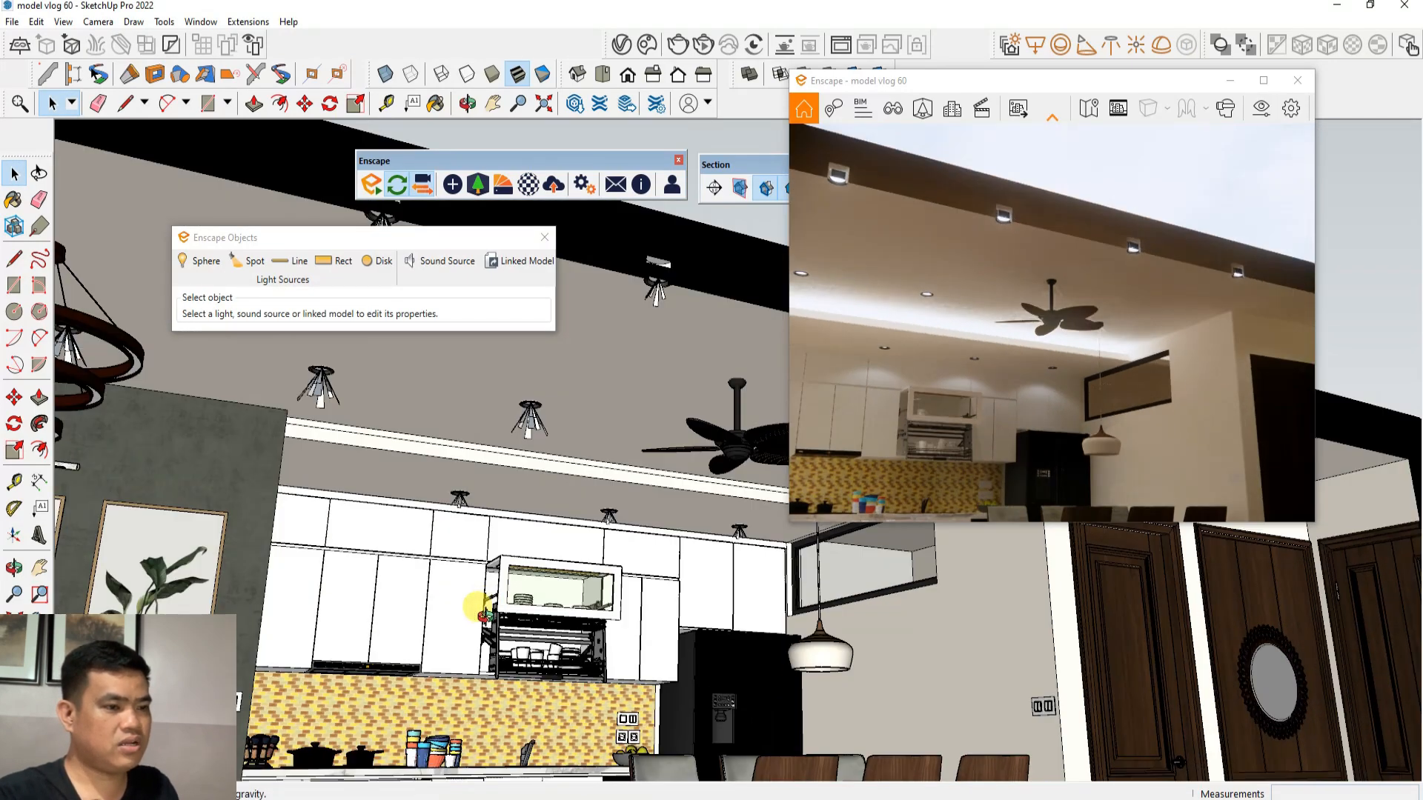
scroll(483, 609, "down", 5)
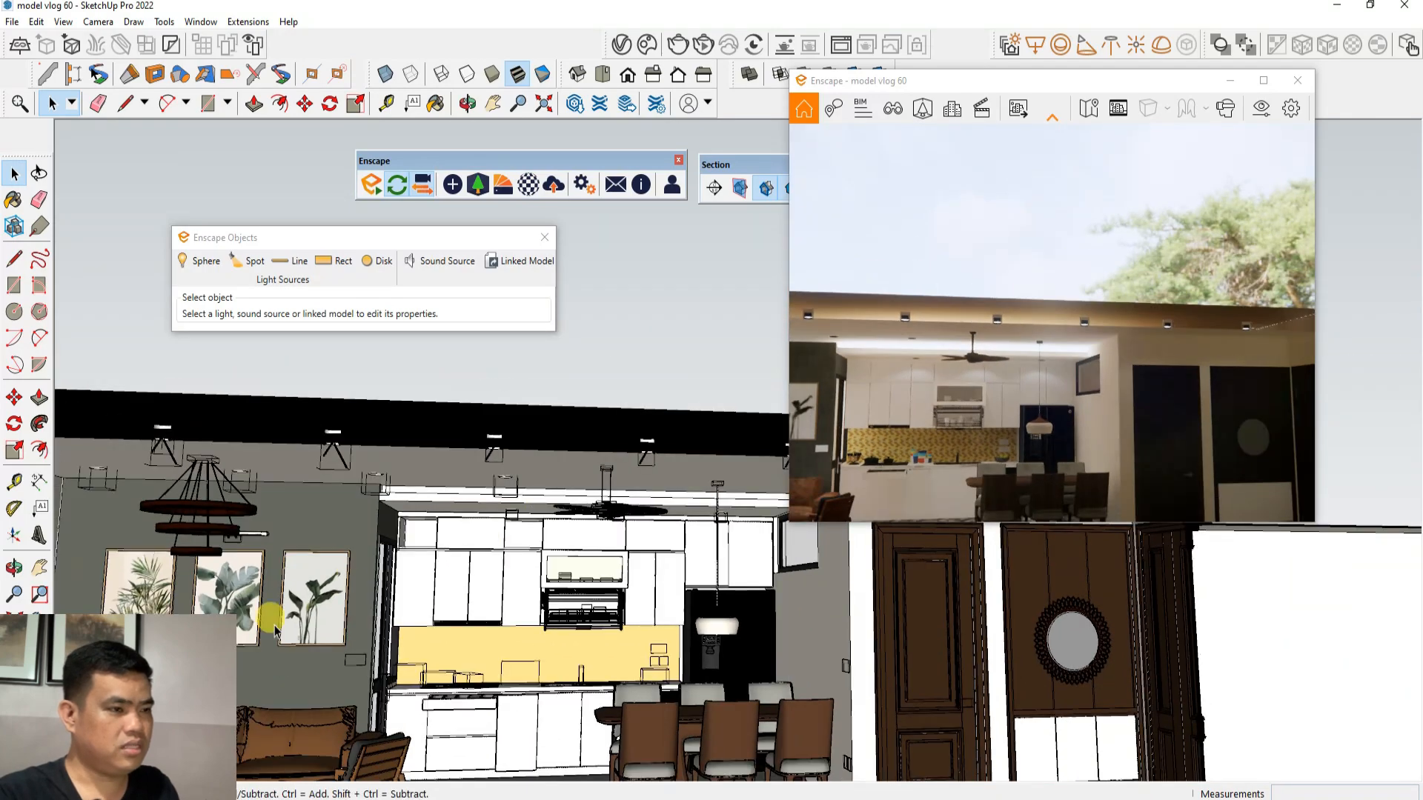
Open the floor lamp beside the wall art for editing, down to the lamp head, and select its bulb
scroll(275, 630, "up", 8)
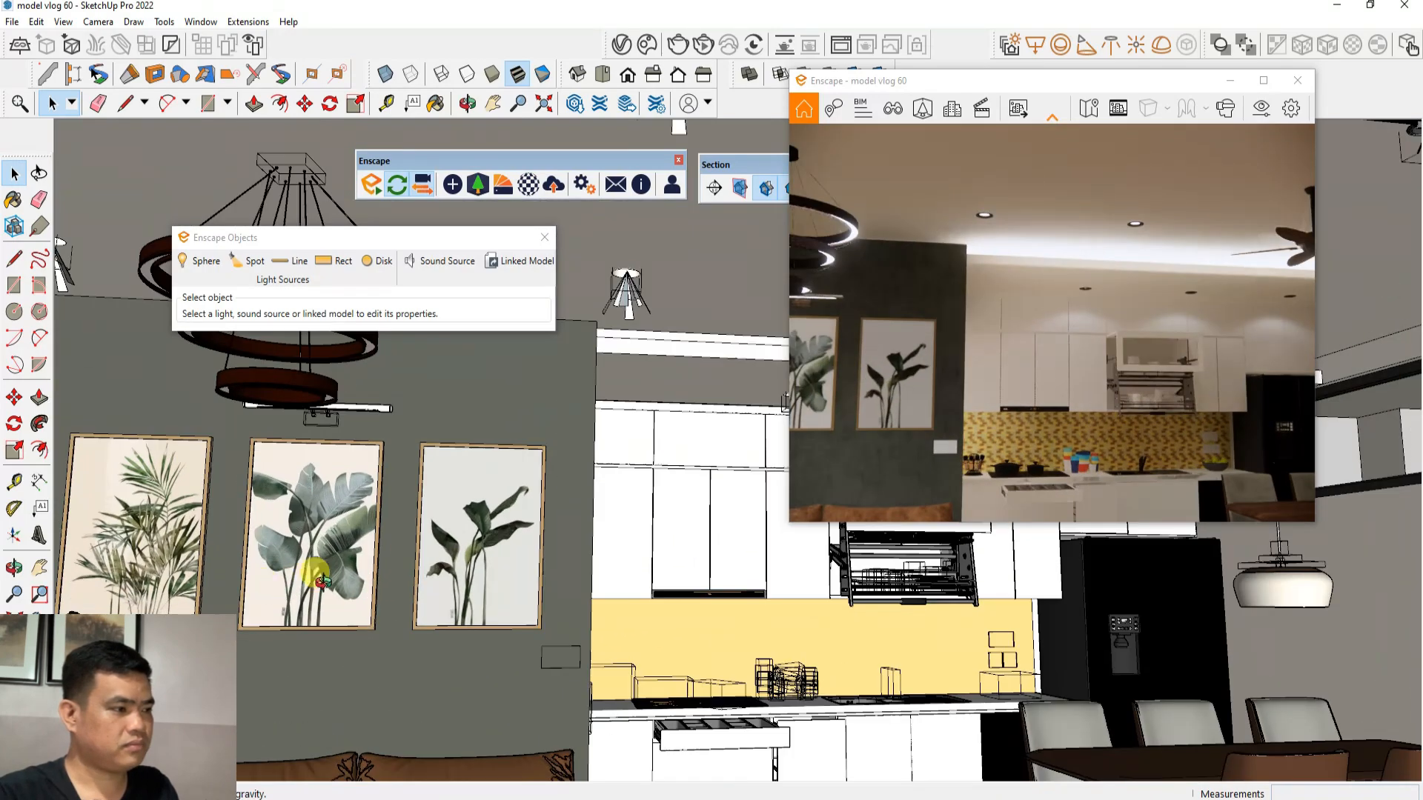
middle_click_drag(422, 570, 487, 566)
middle_click_drag(410, 594, 292, 615)
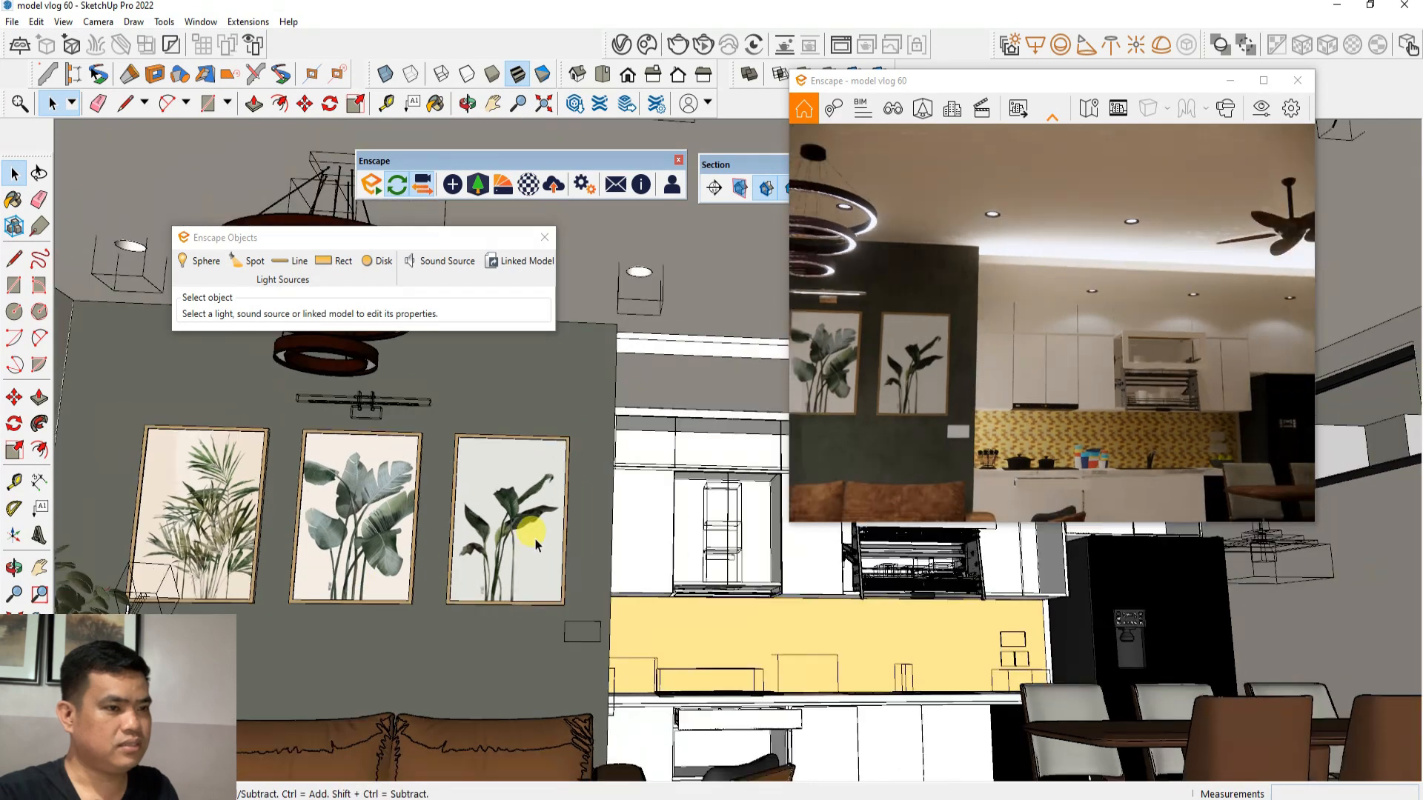
scroll(532, 545, "down", 4)
scroll(237, 598, "up", 8)
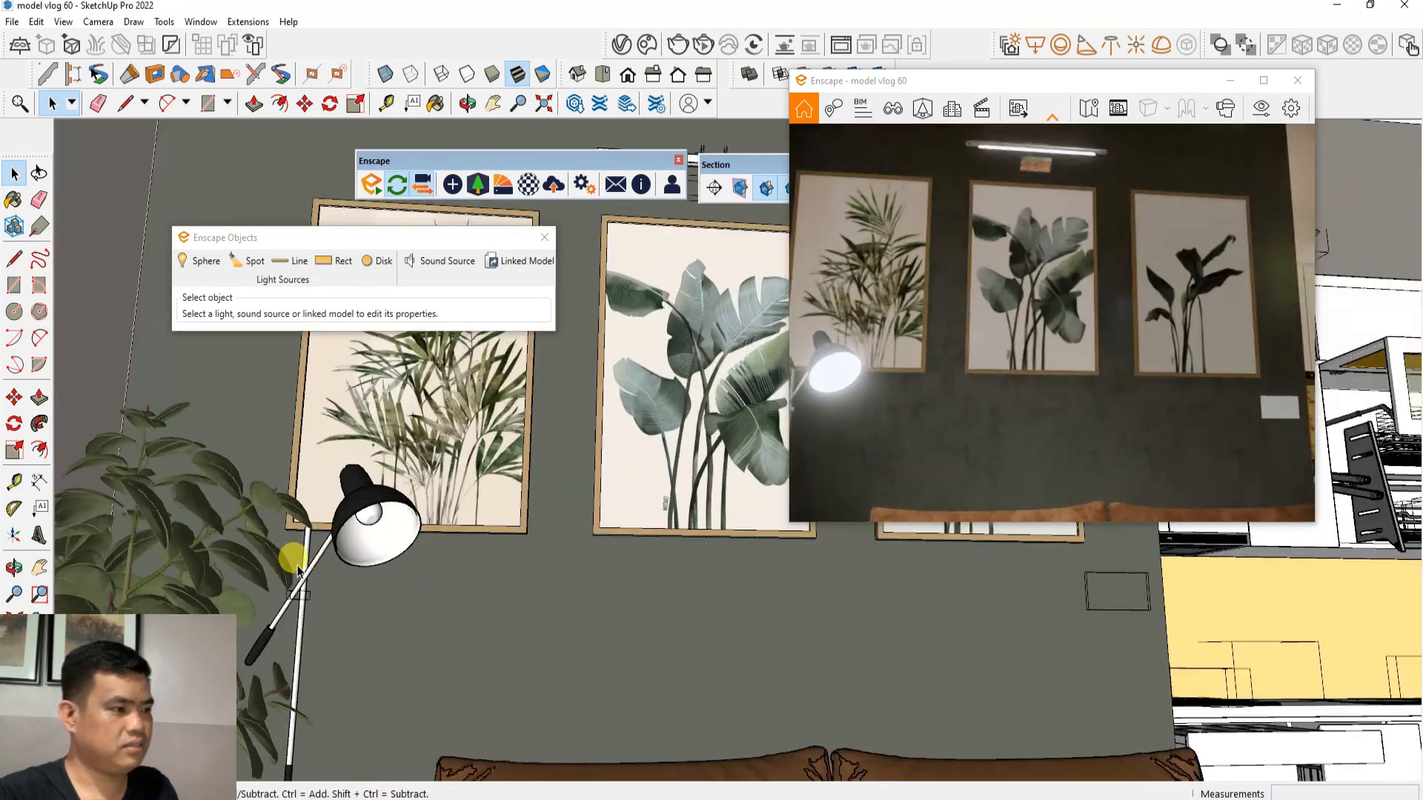
scroll(356, 530, "up", 3)
double_click(398, 515)
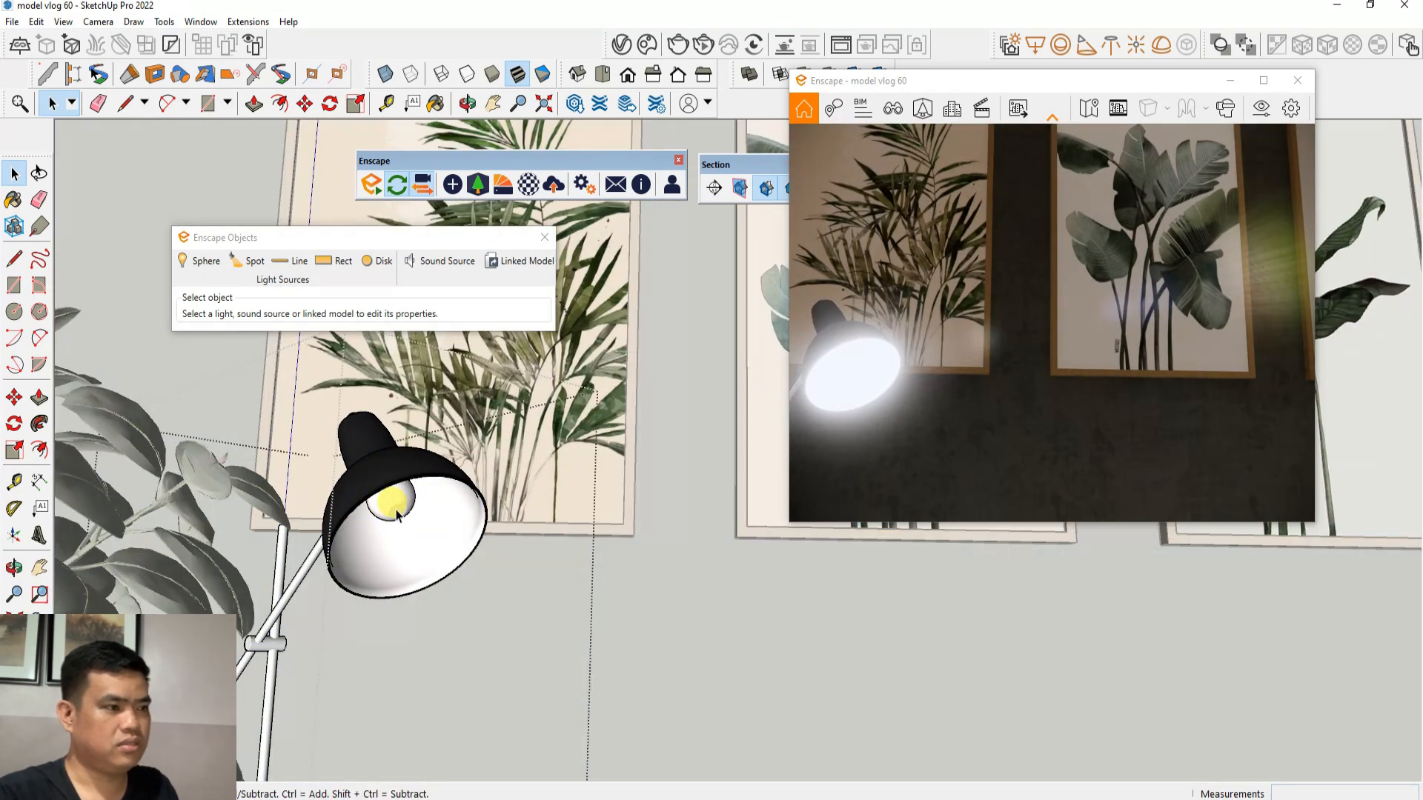
left_click(398, 515)
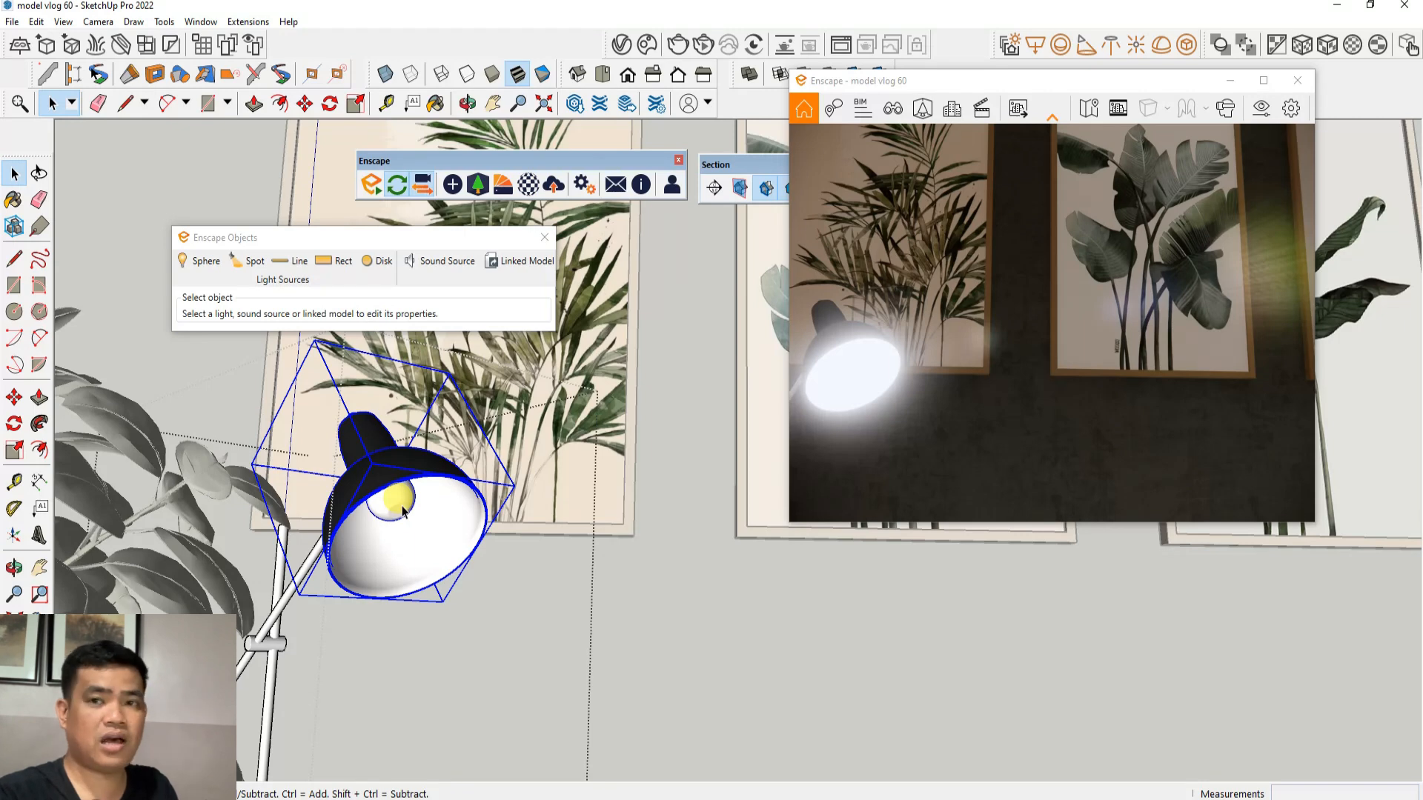
double_click(403, 509)
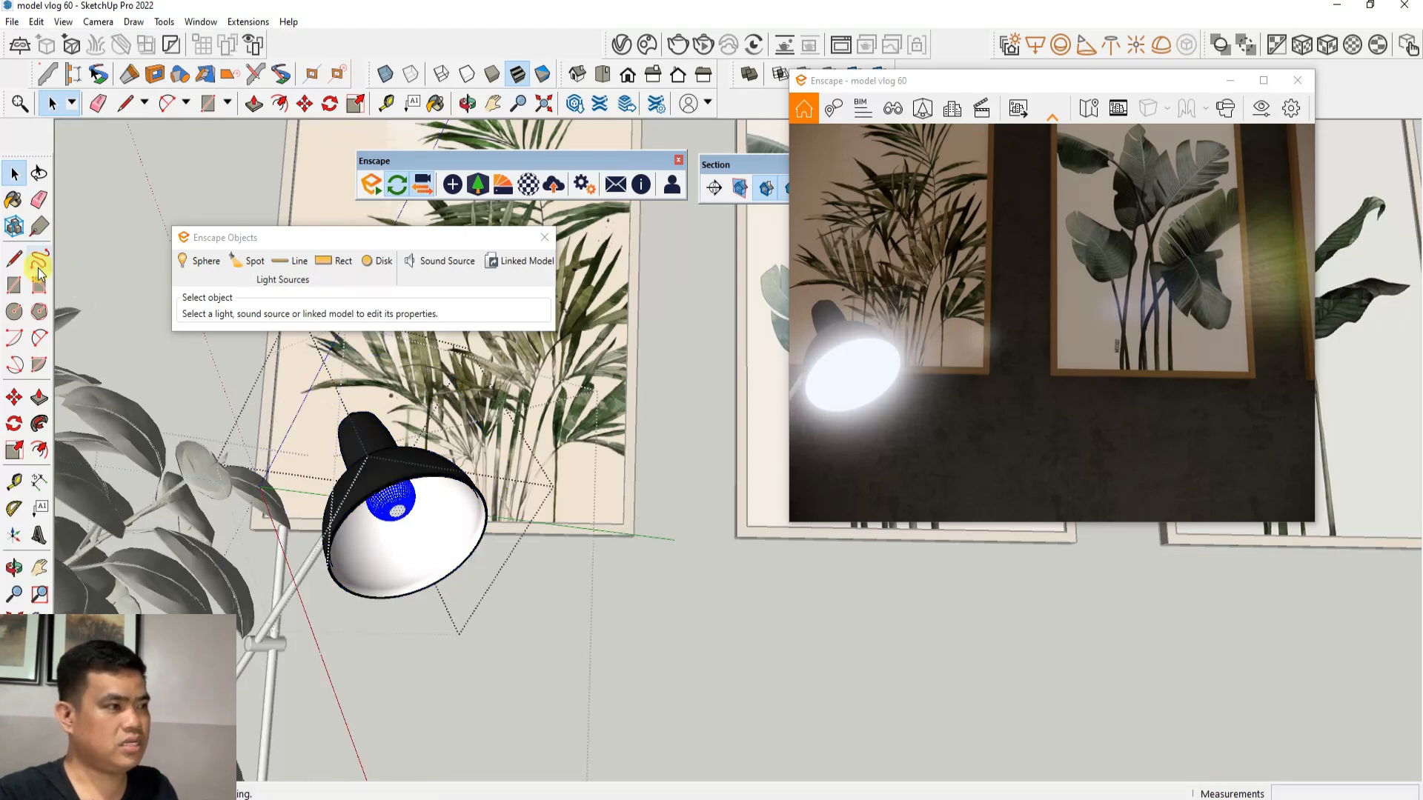
Draw a guide line about 210 mm long from the bulb's tip straight out of the lampshade along its axis
left_click(15, 259)
scroll(392, 510, "up", 4)
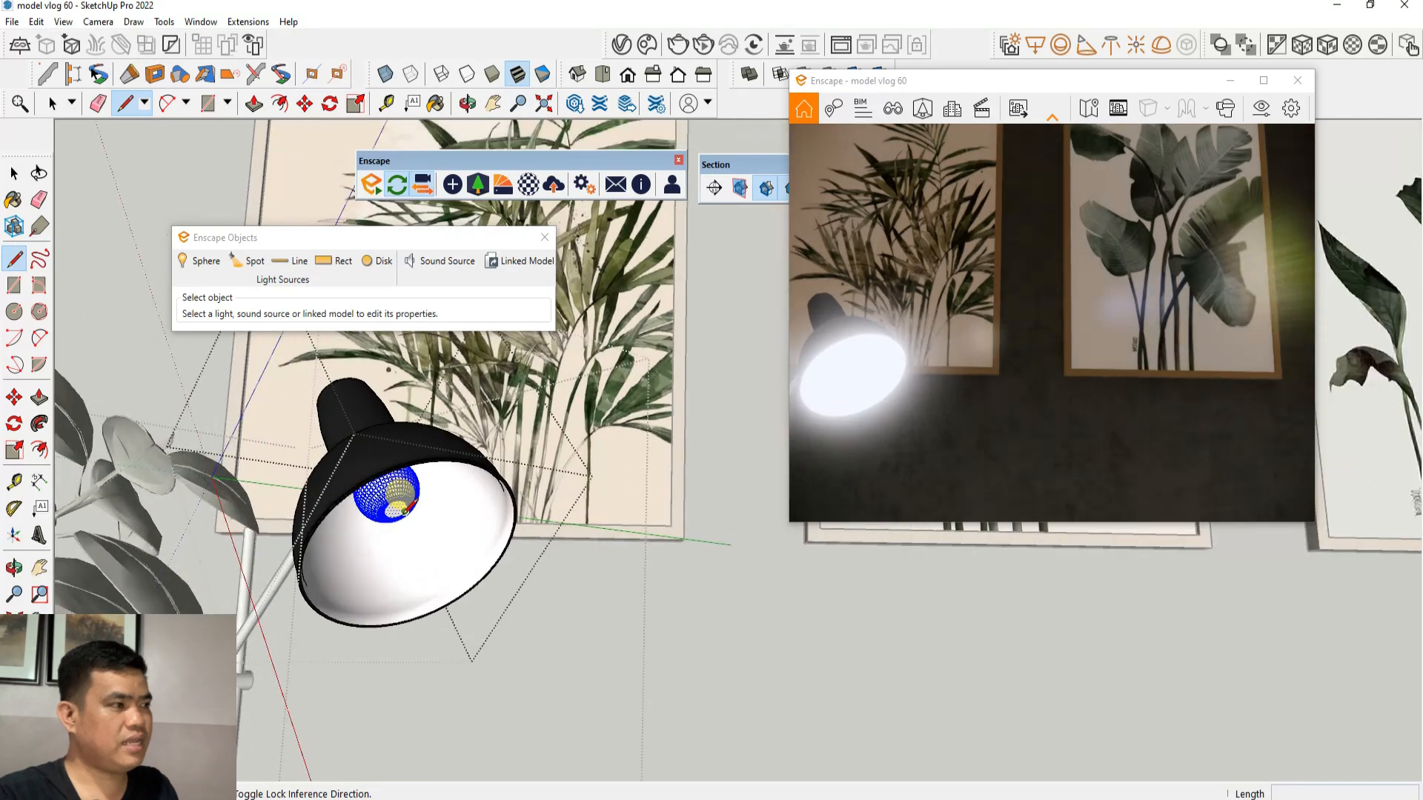
scroll(397, 515, "up", 3)
left_click(389, 500)
scroll(396, 504, "down", 5)
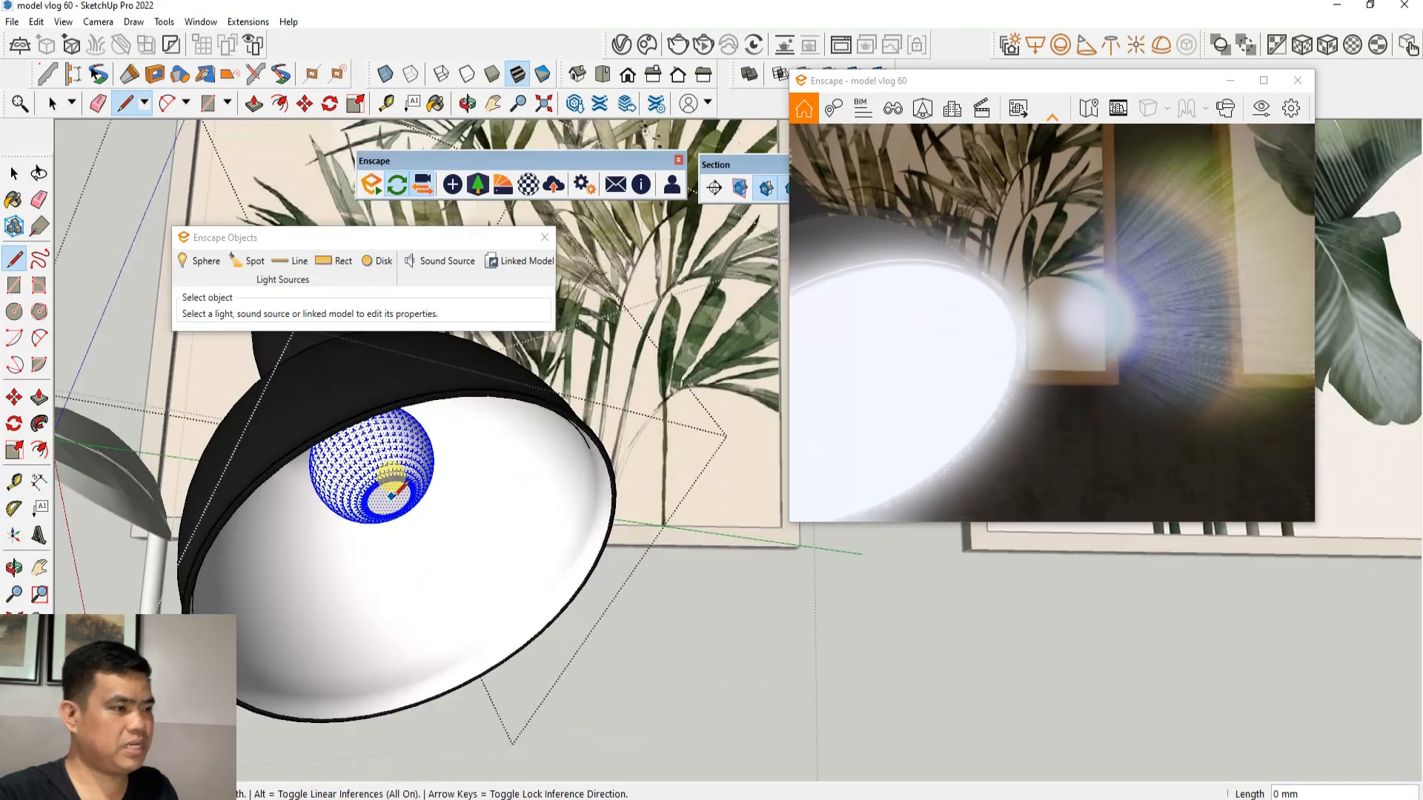
scroll(405, 496, "down", 2)
scroll(445, 600, "down", 1)
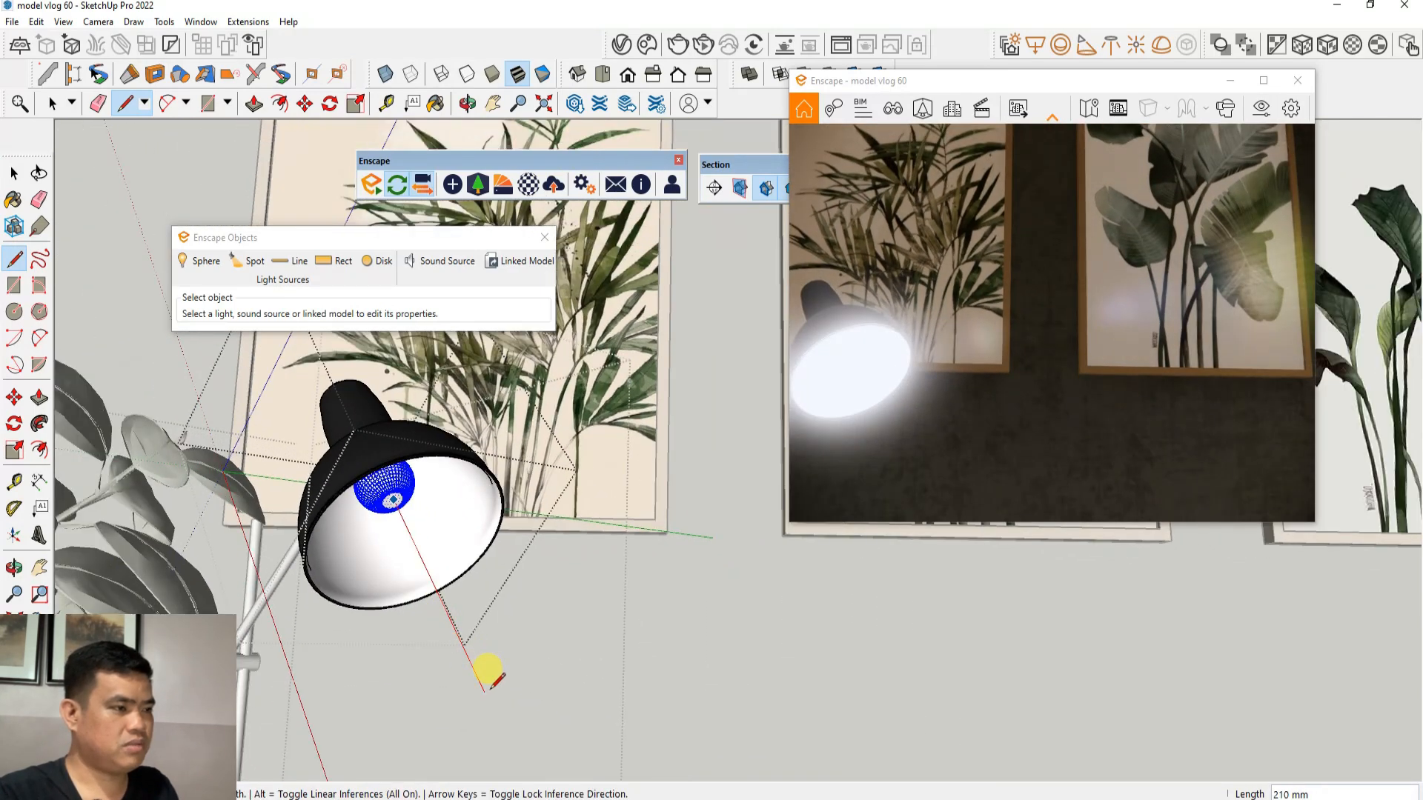
double_click(485, 690)
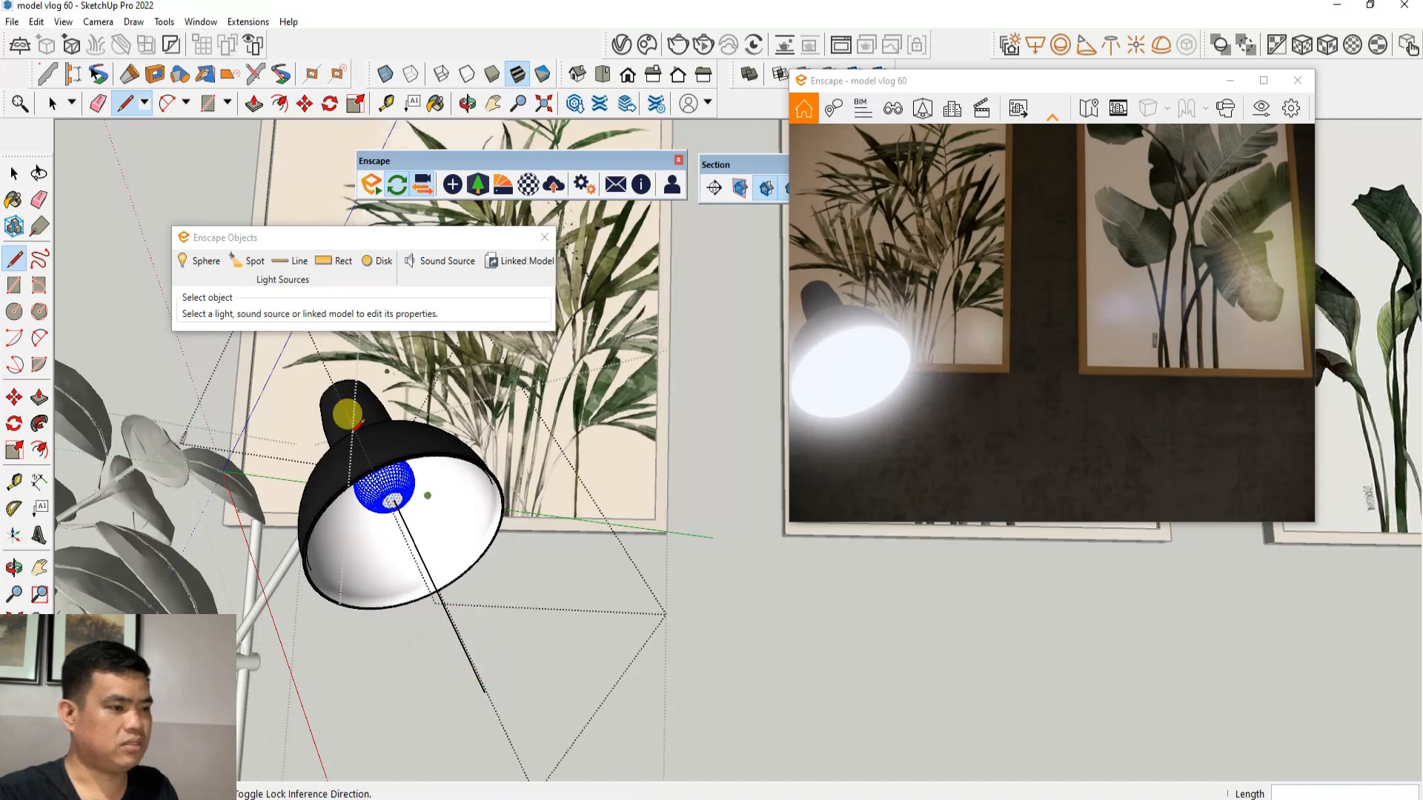
Place an Enscape spot light at the bulb's tip, aimed along the guide line to its far end
left_click(255, 264)
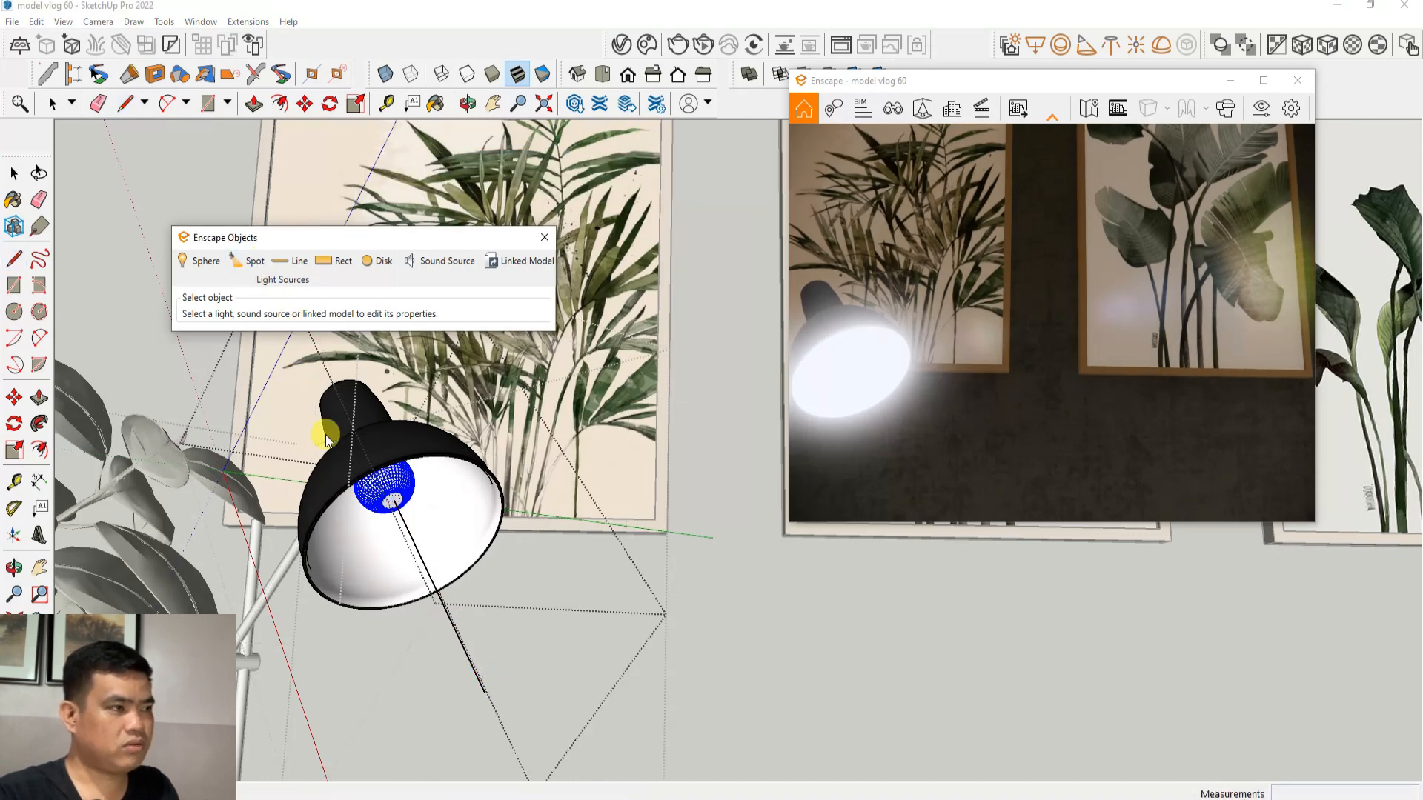
left_click(399, 511)
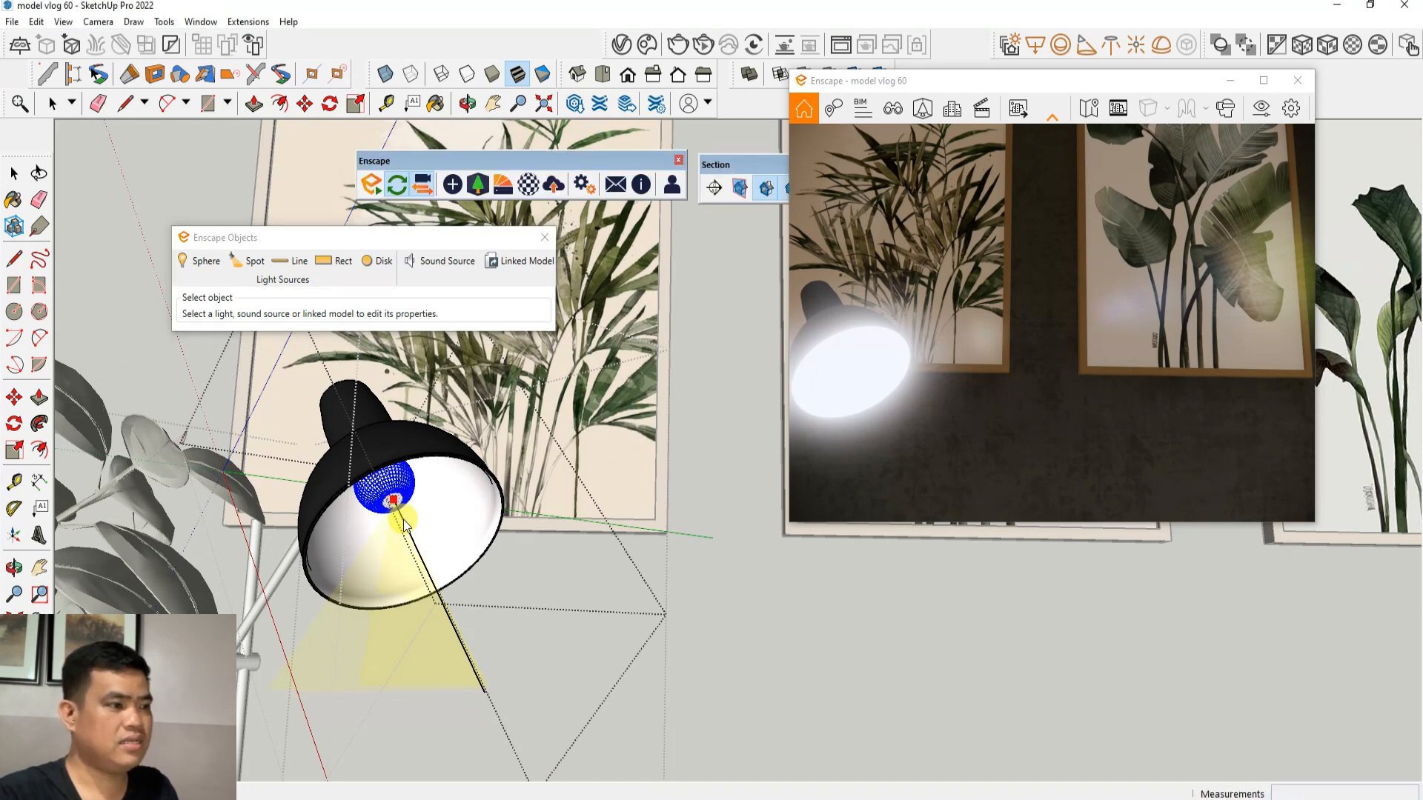
left_click(486, 697)
scroll(397, 594, "down", 3)
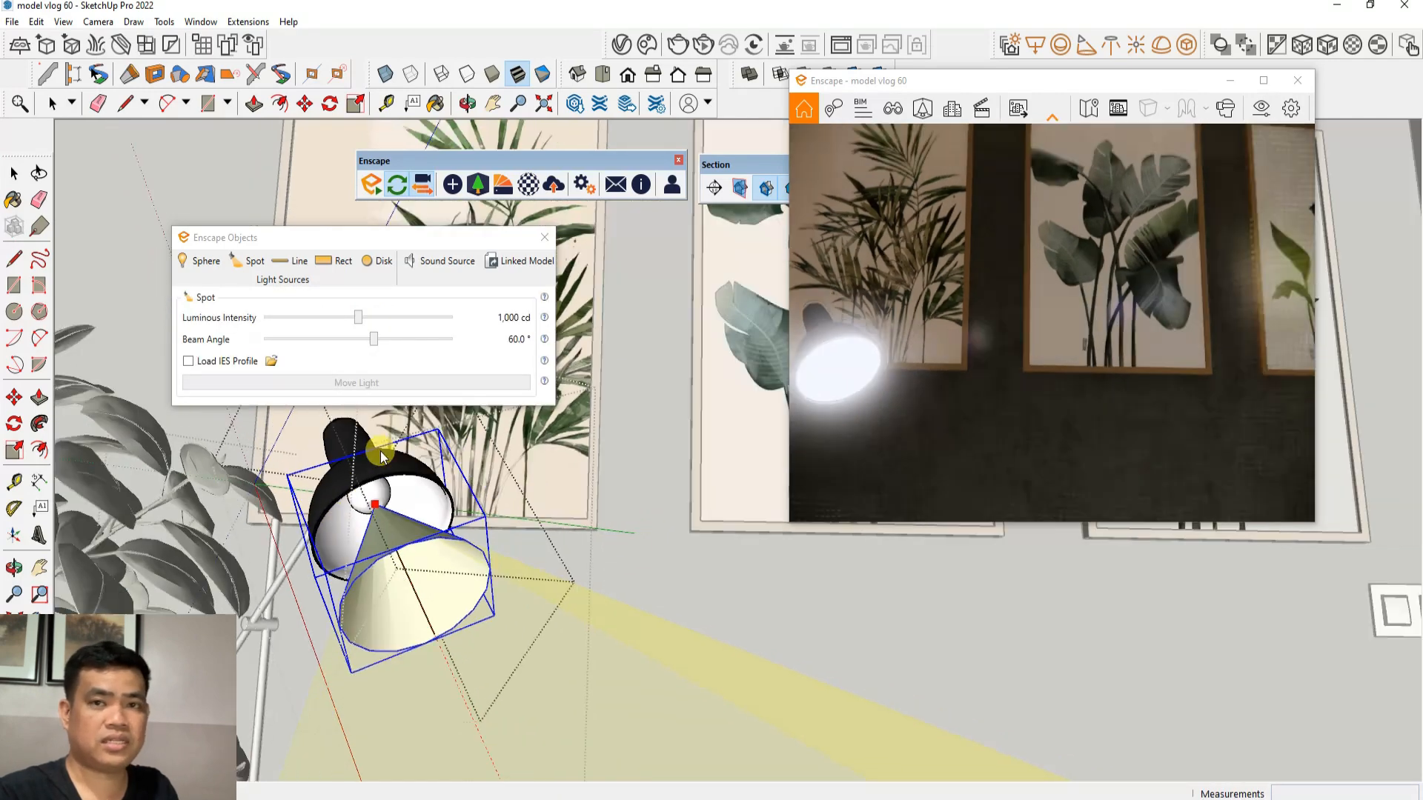
Try a luminous intensity of 8,854 cd for the floor lamp's spot light
scroll(585, 413, "down", 5)
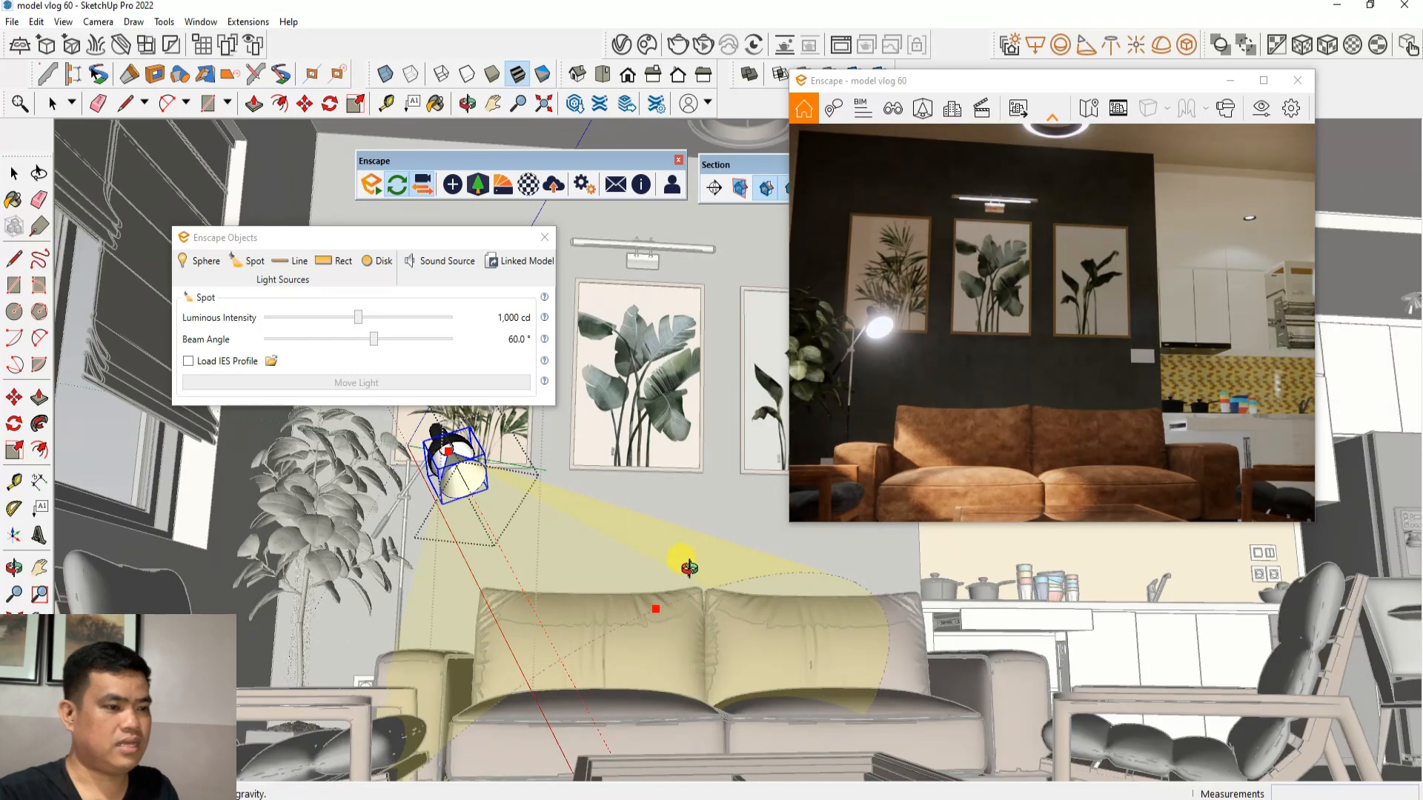
mouse_move(677, 566)
middle_mouse_down()
mouse_move(655, 609)
mouse_move(644, 603)
middle_mouse_up()
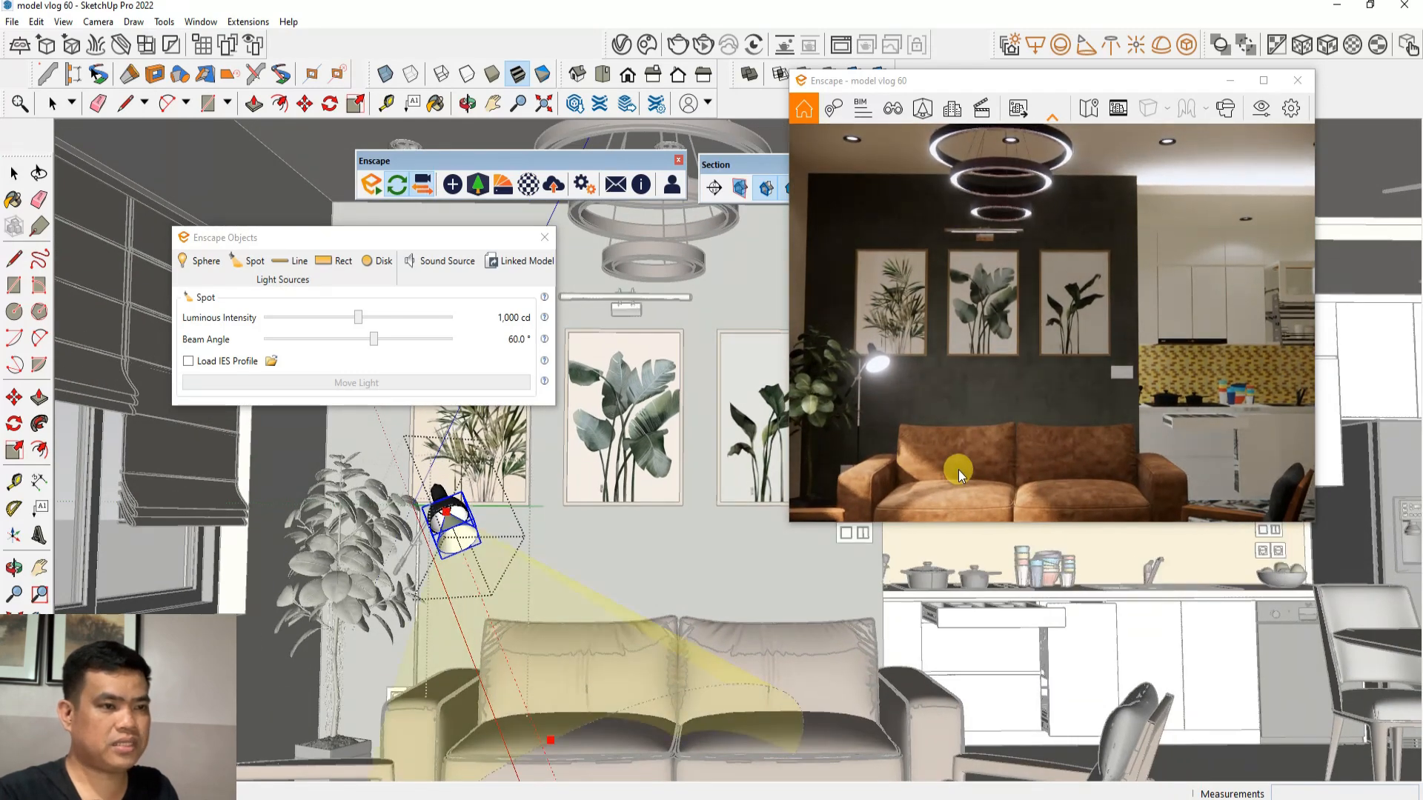
mouse_move(360, 325)
left_mouse_down()
mouse_move(456, 334)
mouse_move(386, 319)
left_mouse_up()
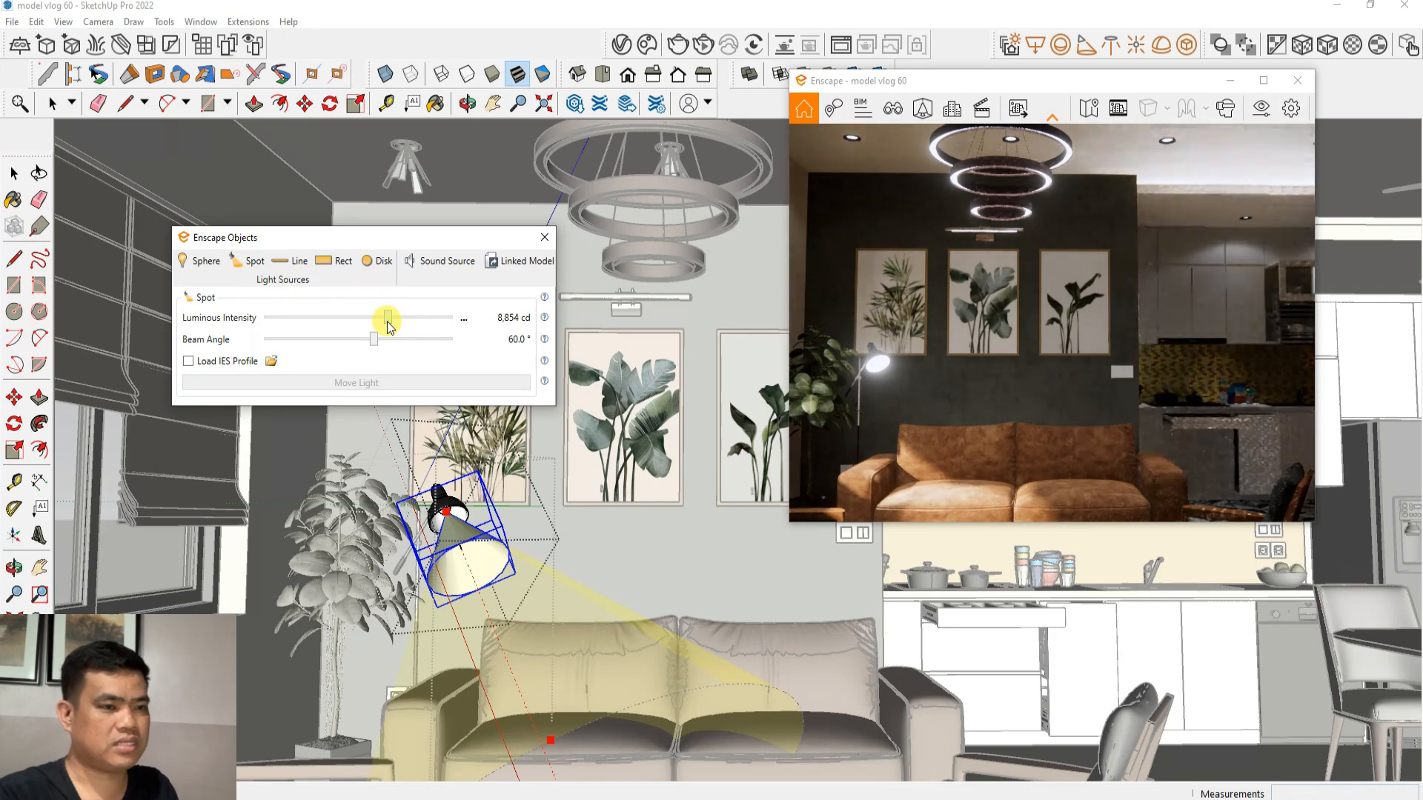
Compare the beam shapes in the iesrv1.jpg preview and load the IES profile 30.IES into the lamp's spot light
left_click(207, 363)
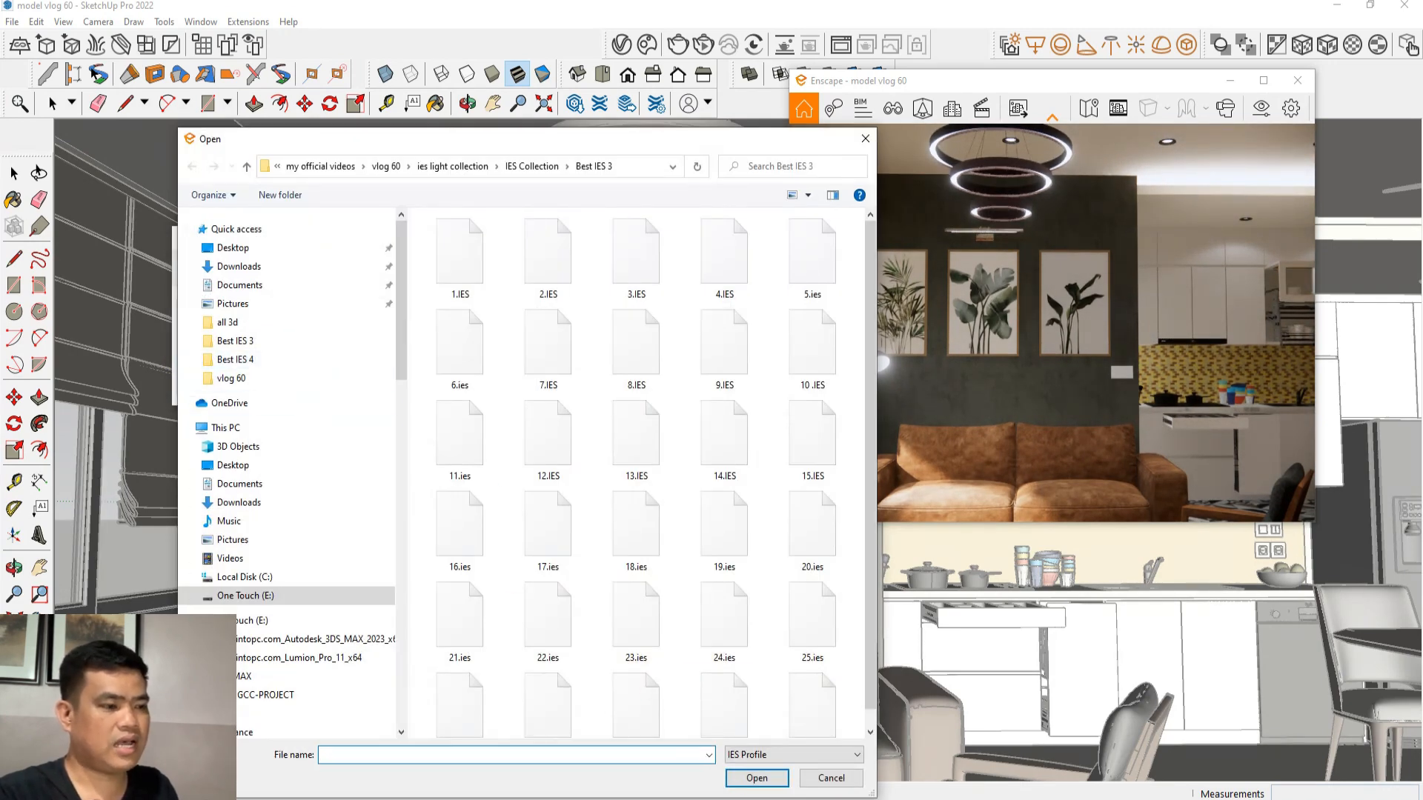
left_click(499, 737)
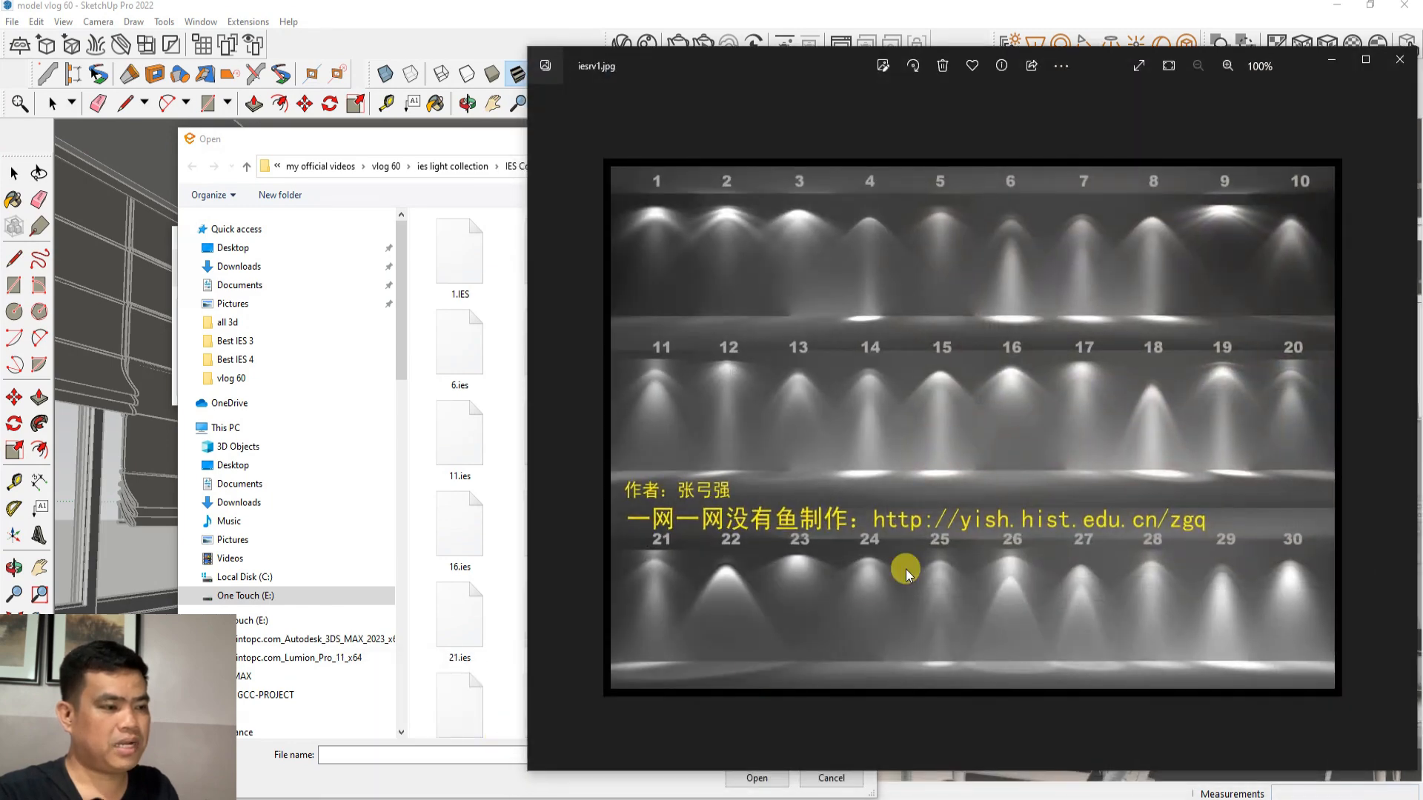
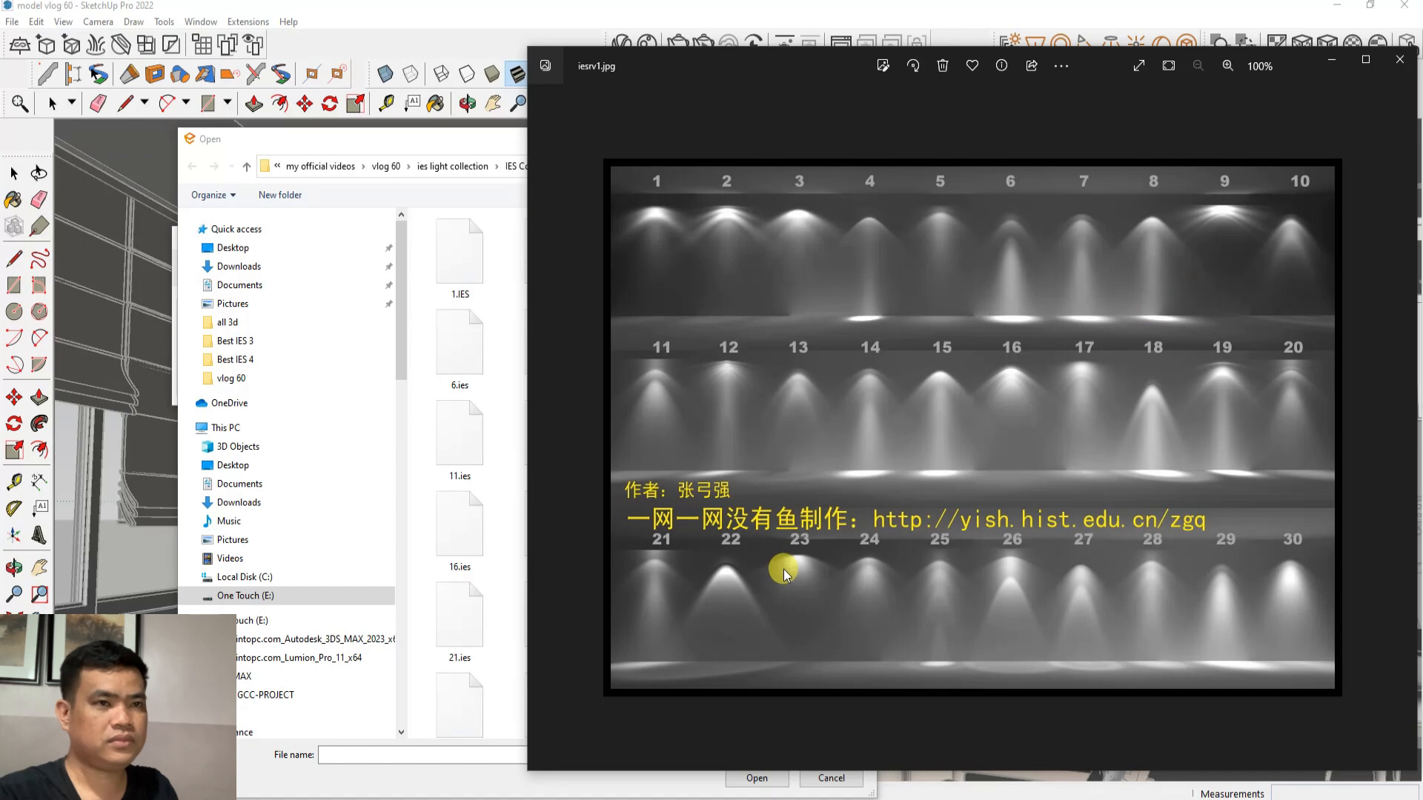
left_click(1328, 66)
scroll(596, 571, "down", 1)
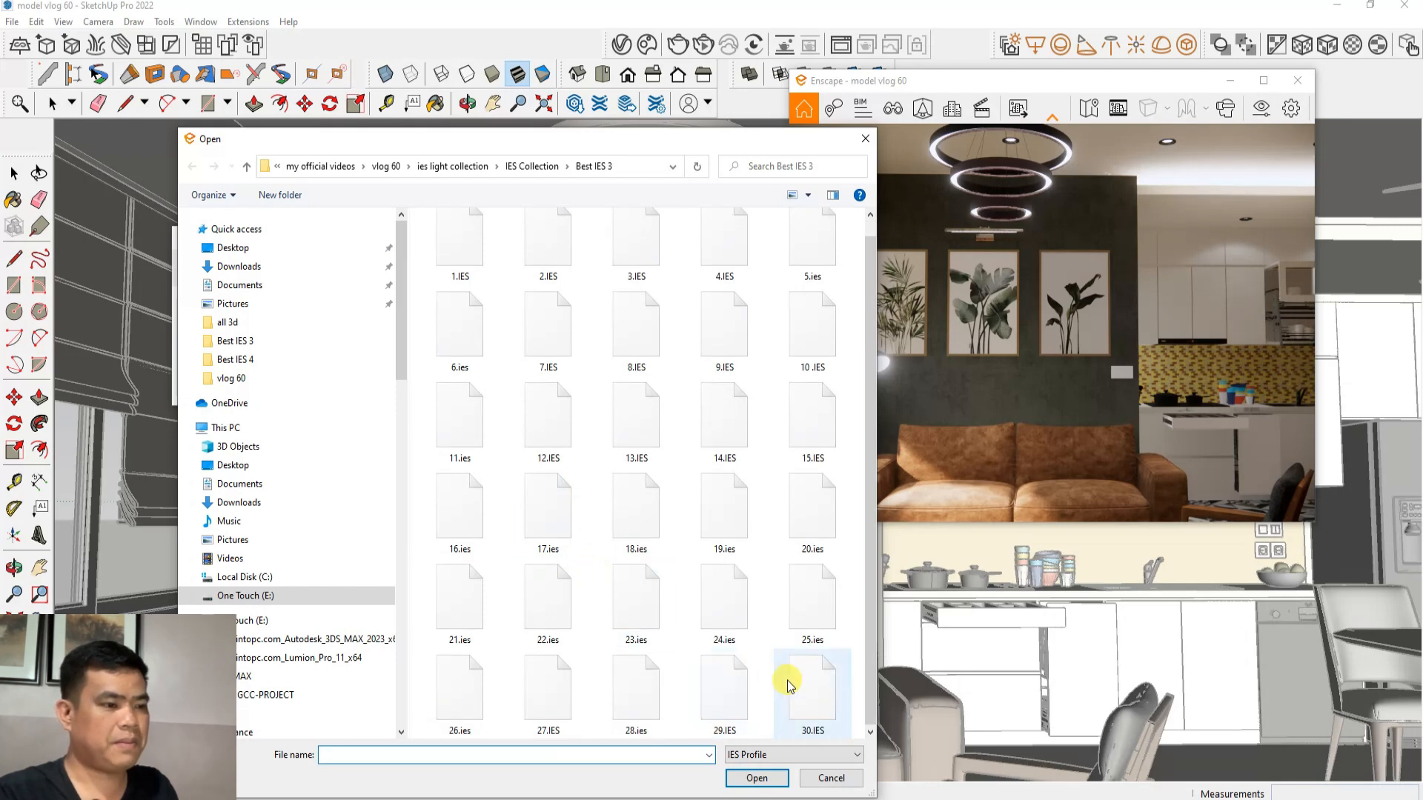
left_click(807, 693)
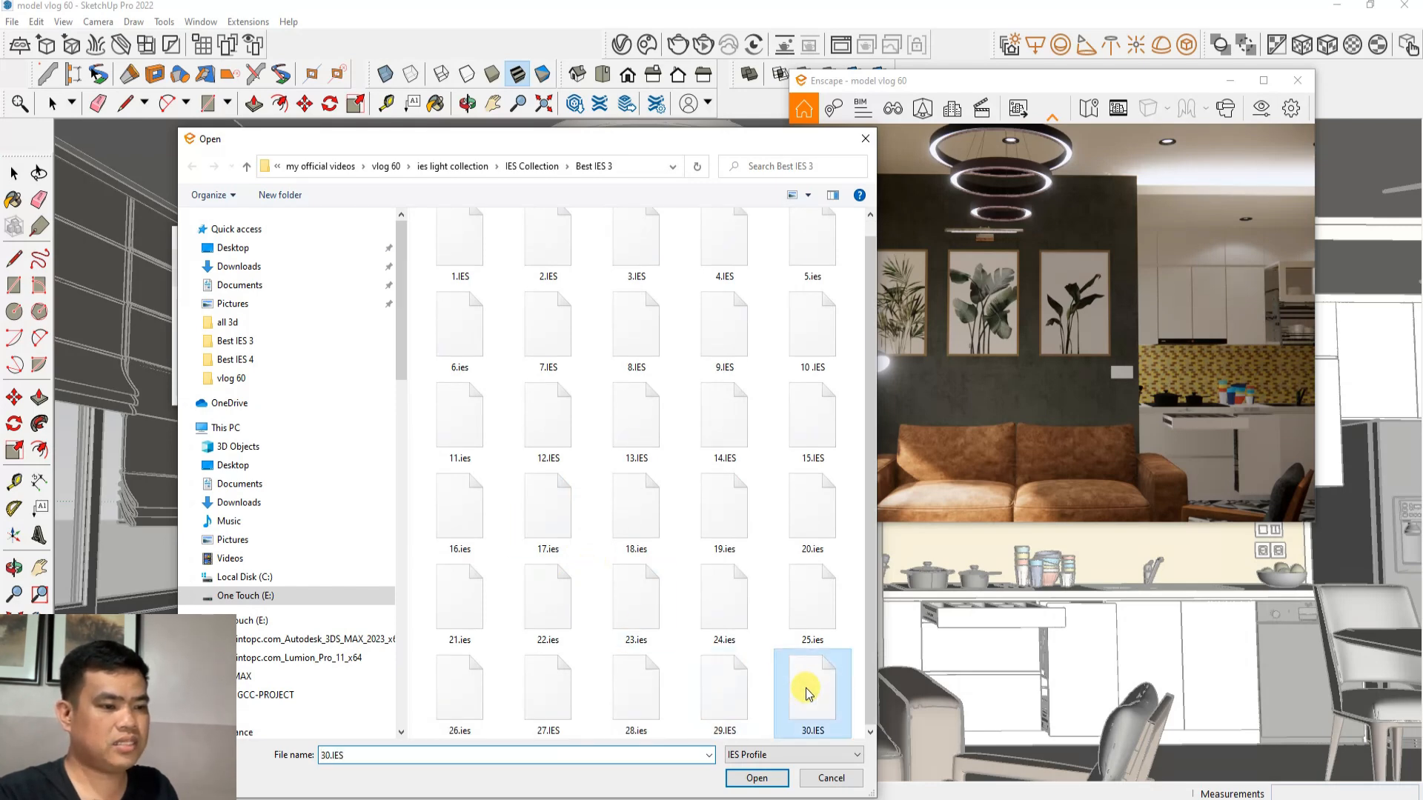
left_click(754, 778)
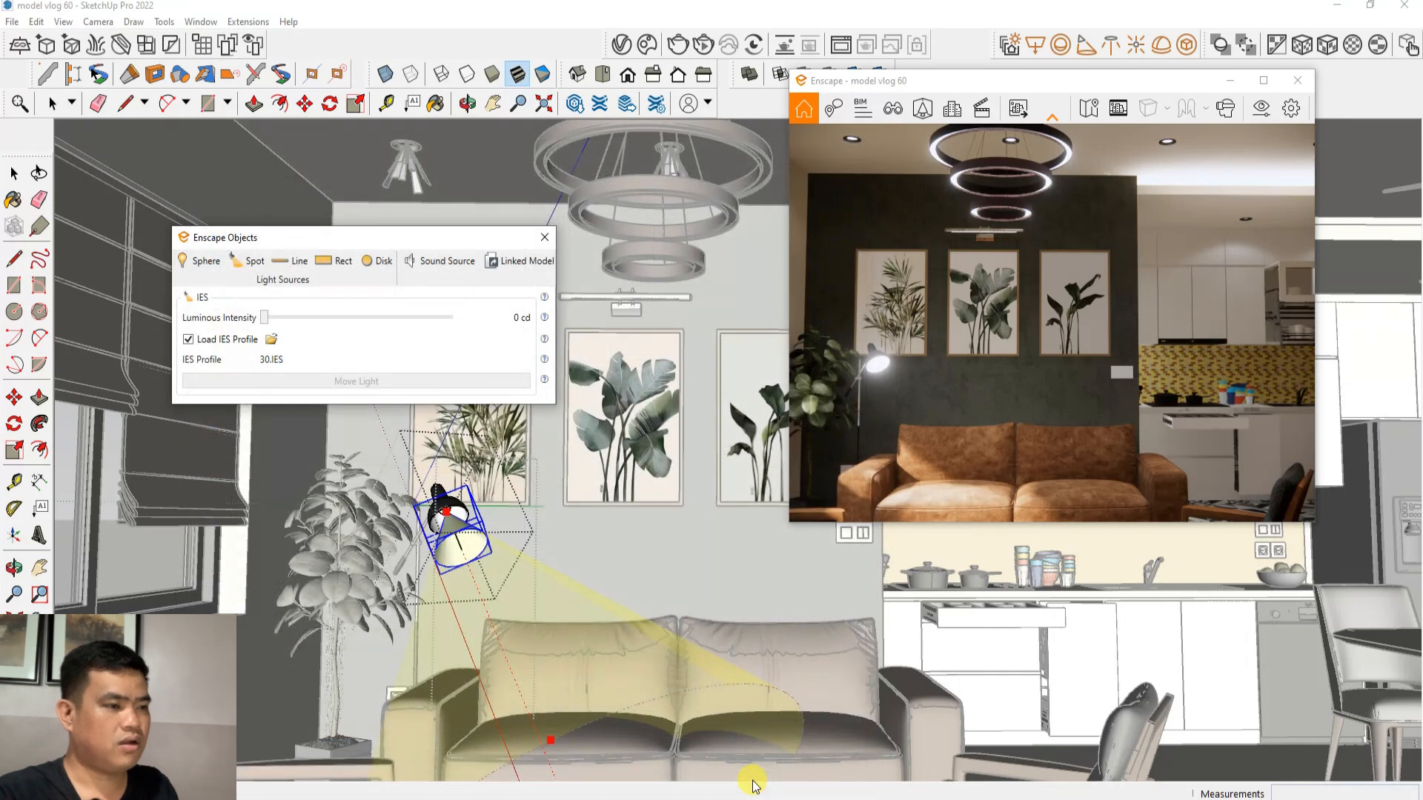
Set the lamp's IES light to a luminous intensity of 2,242 cd, close the Enscape Objects window and deselect the light
left_click(272, 319)
left_click_drag(274, 322, 370, 324)
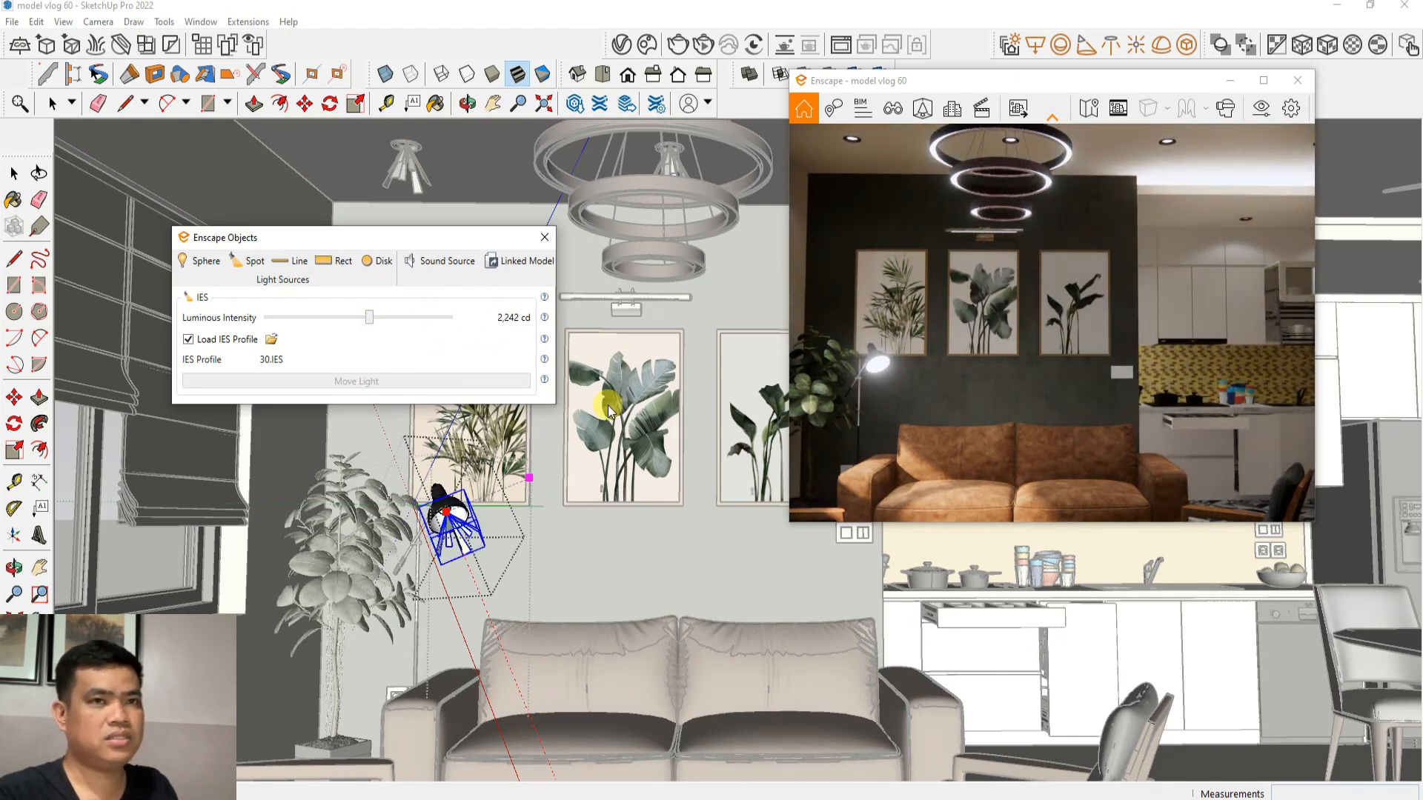
scroll(608, 406, "down", 2)
left_click(544, 237)
scroll(278, 492, "down", 4)
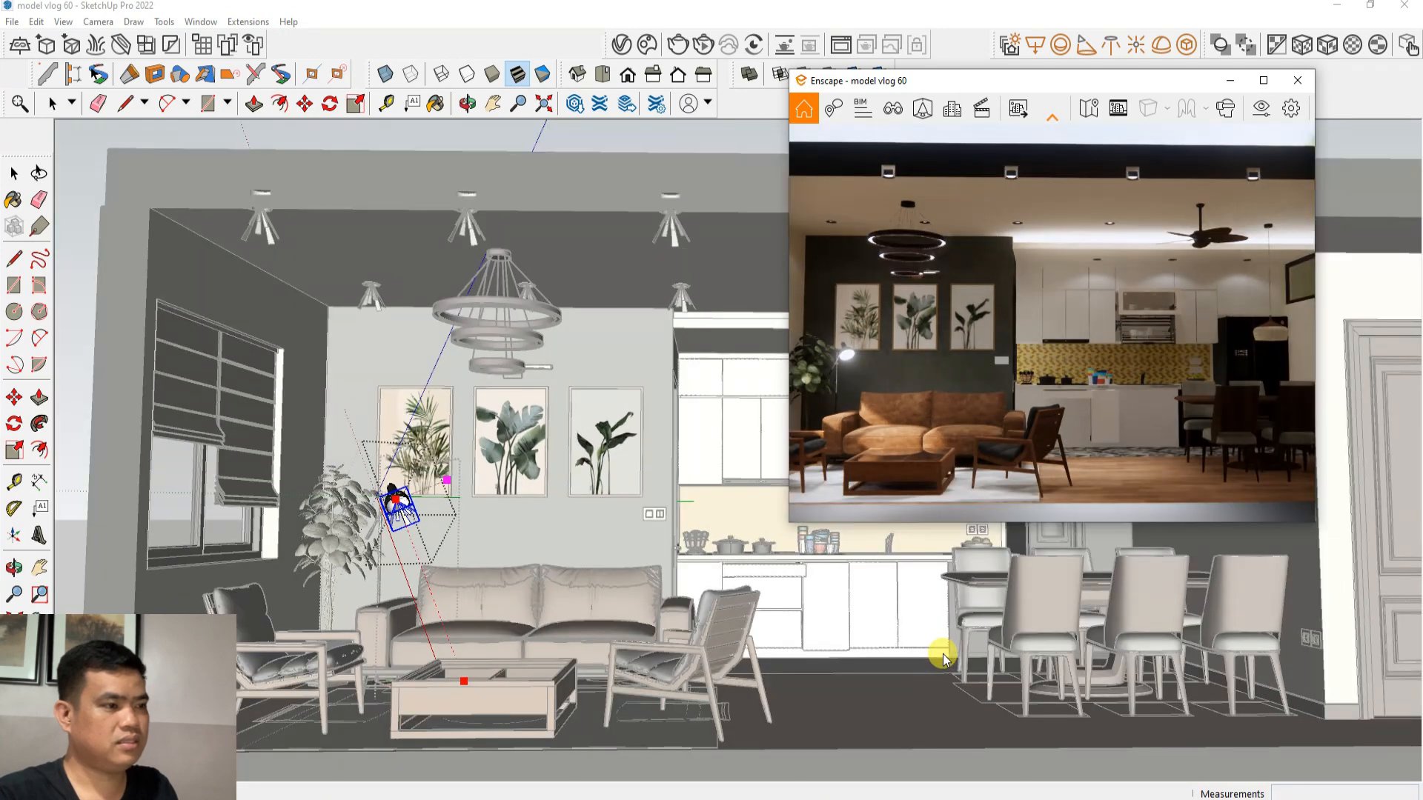
left_click(948, 638)
Reopen the Enscape Objects window and place it above the ring chandelier in the living area
scroll(935, 580, "up", 5)
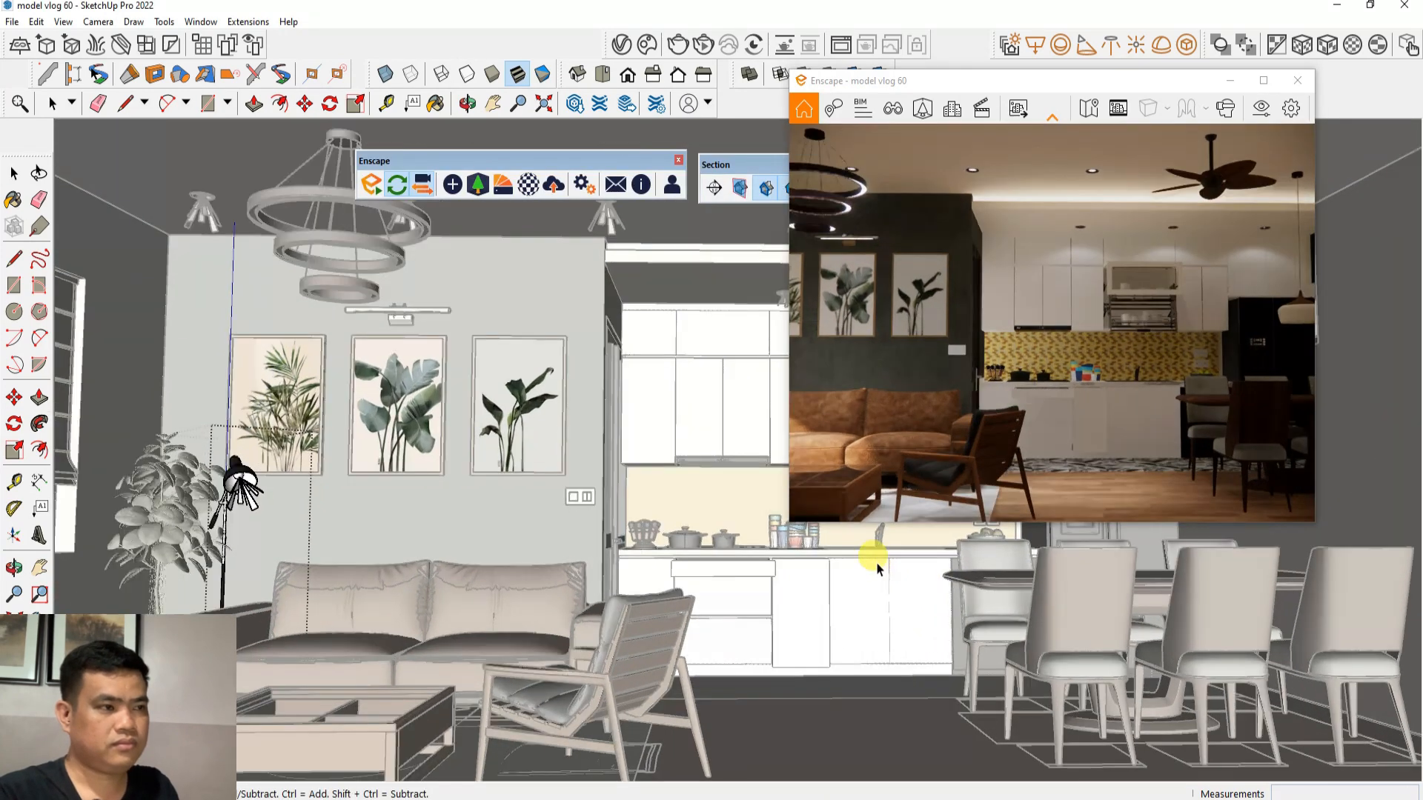
scroll(334, 504, "down", 2)
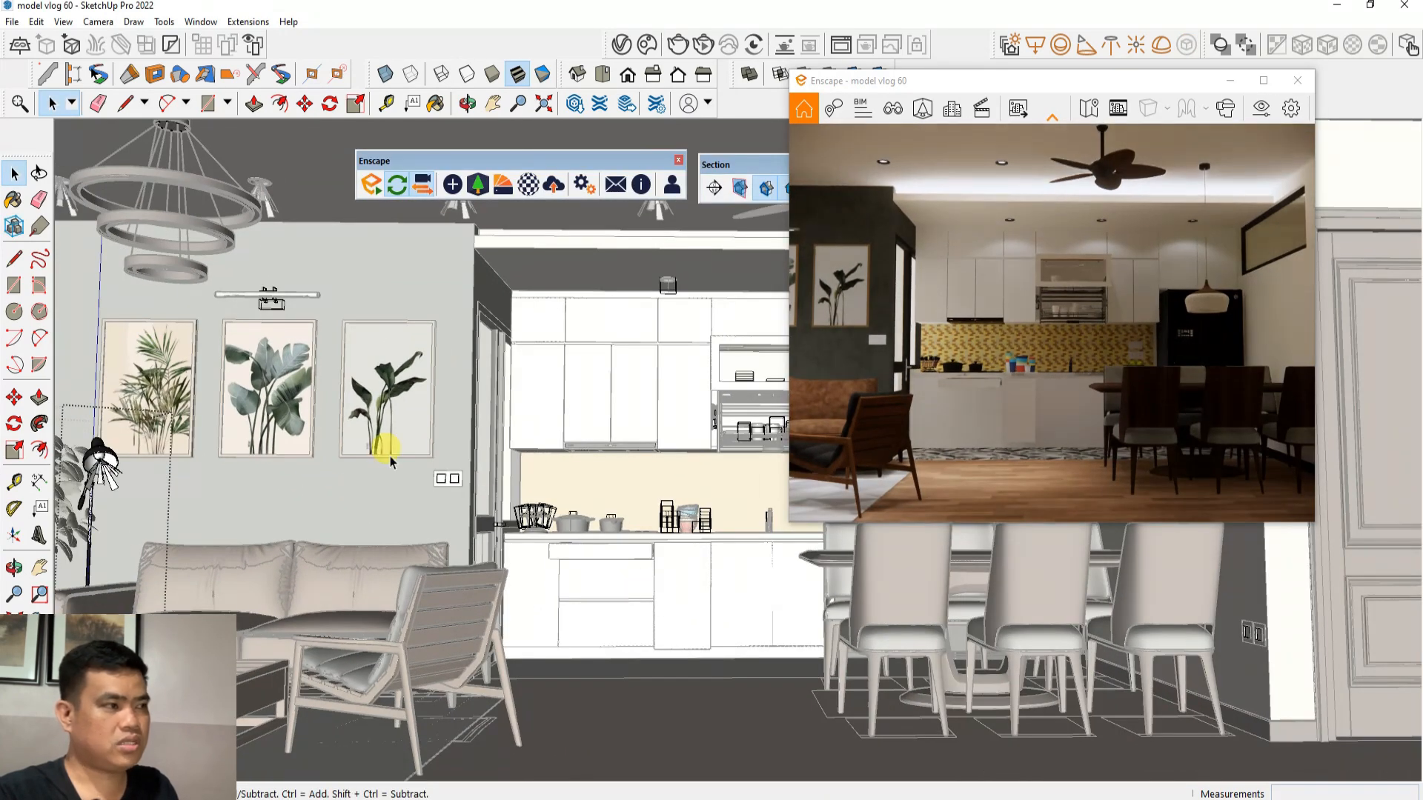
scroll(144, 215, "up", 6)
mouse_move(248, 273)
middle_mouse_down()
mouse_move(375, 362)
mouse_move(384, 430)
middle_mouse_up()
scroll(447, 506, "down", 3)
middle_click_drag(449, 510, 381, 437)
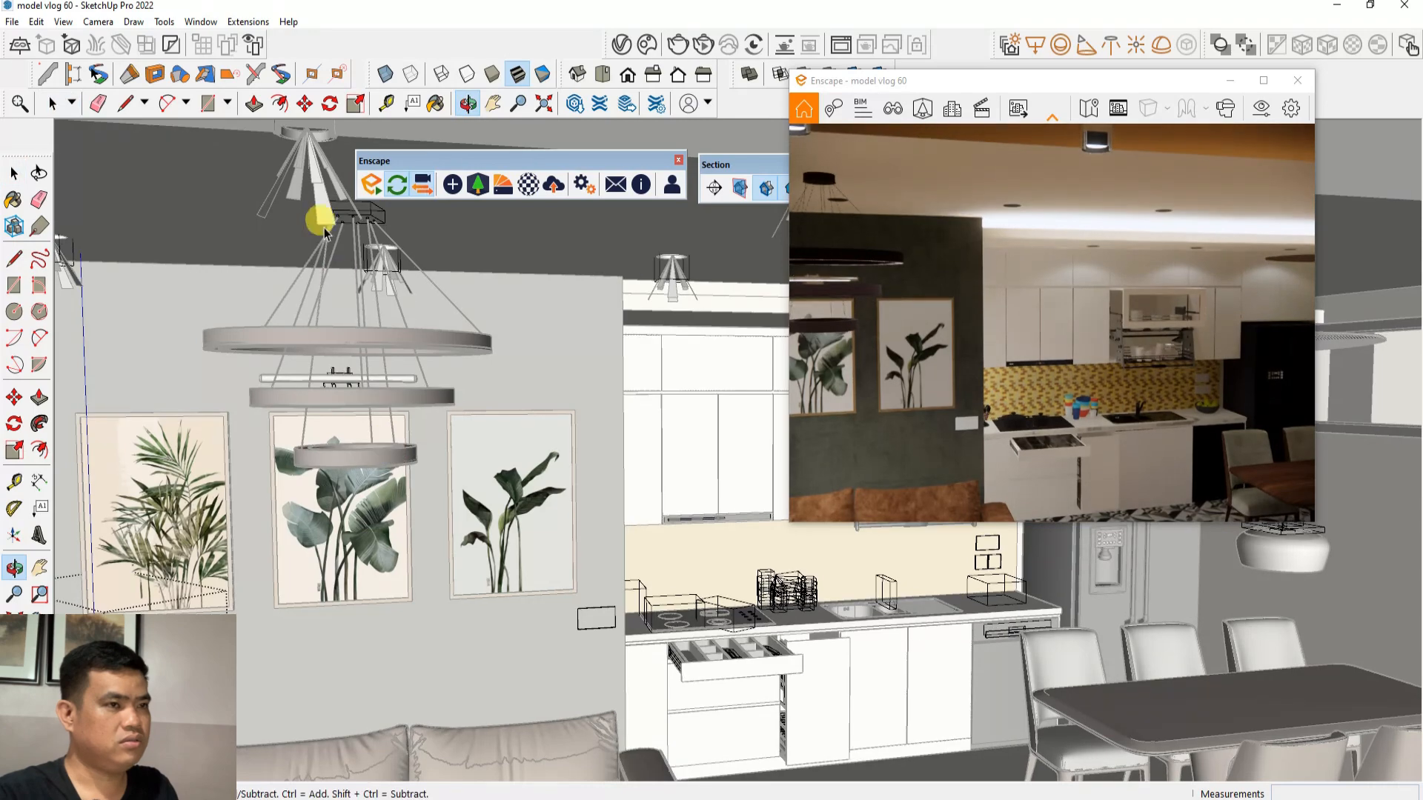
scroll(331, 169, "up", 2)
scroll(332, 174, "up", 3)
mouse_move(392, 352)
middle_mouse_down()
mouse_move(369, 314)
mouse_move(393, 261)
middle_mouse_up()
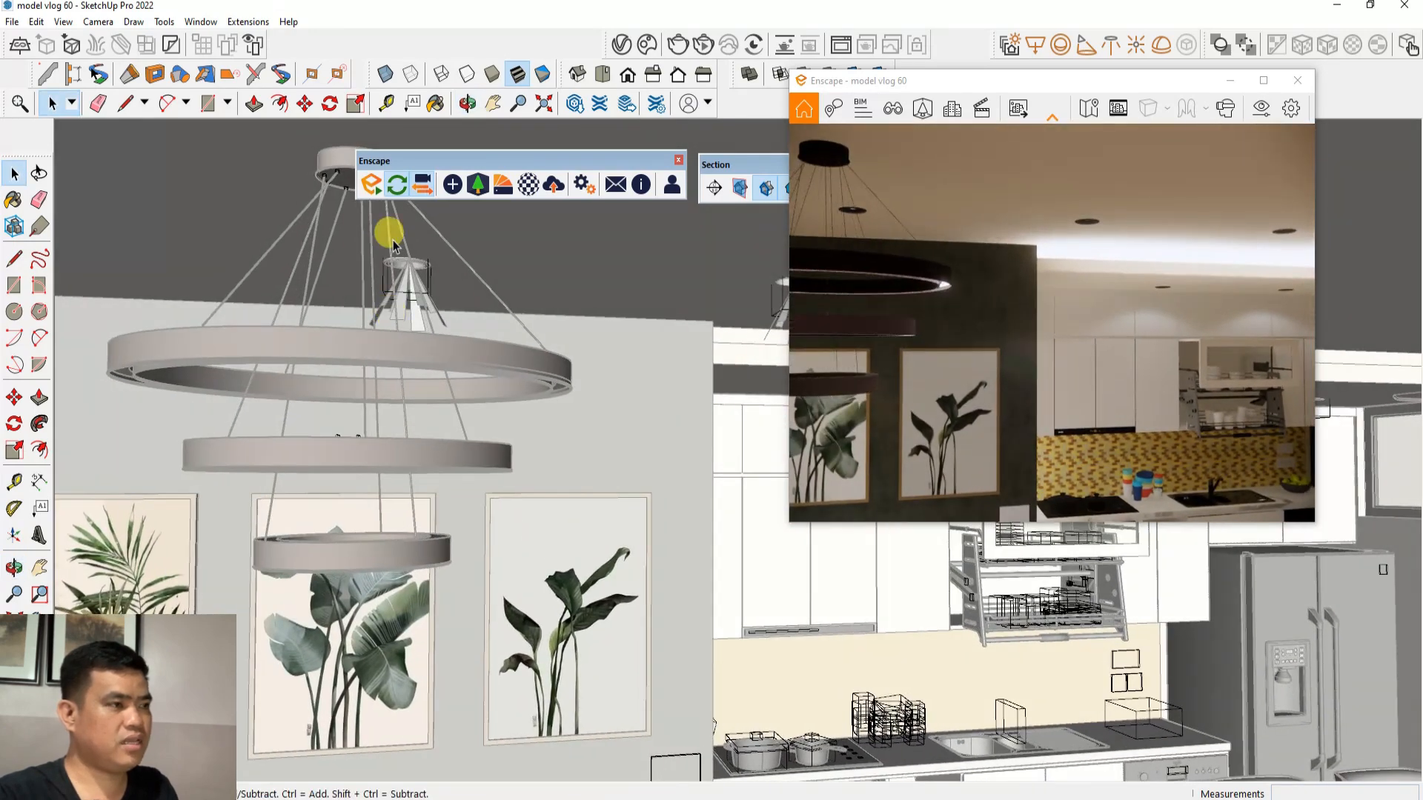
left_click(453, 185)
mouse_move(198, 33)
left_mouse_down()
mouse_move(353, 105)
mouse_move(493, 107)
left_mouse_up()
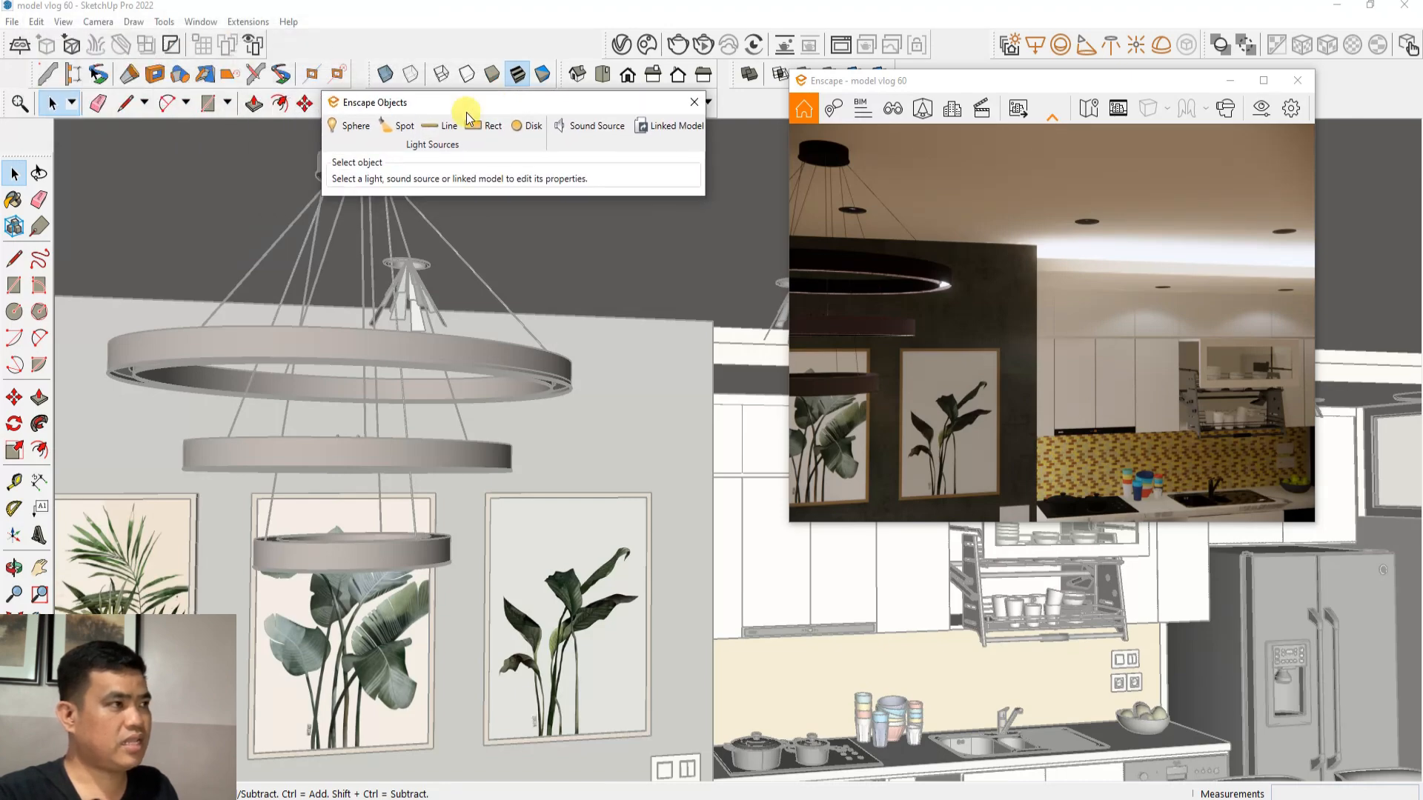
Place an Enscape sphere light straight below the ring chandelier, about 1158 mm under its ceiling mount, with a luminous intensity of 23 cd
left_click(351, 128)
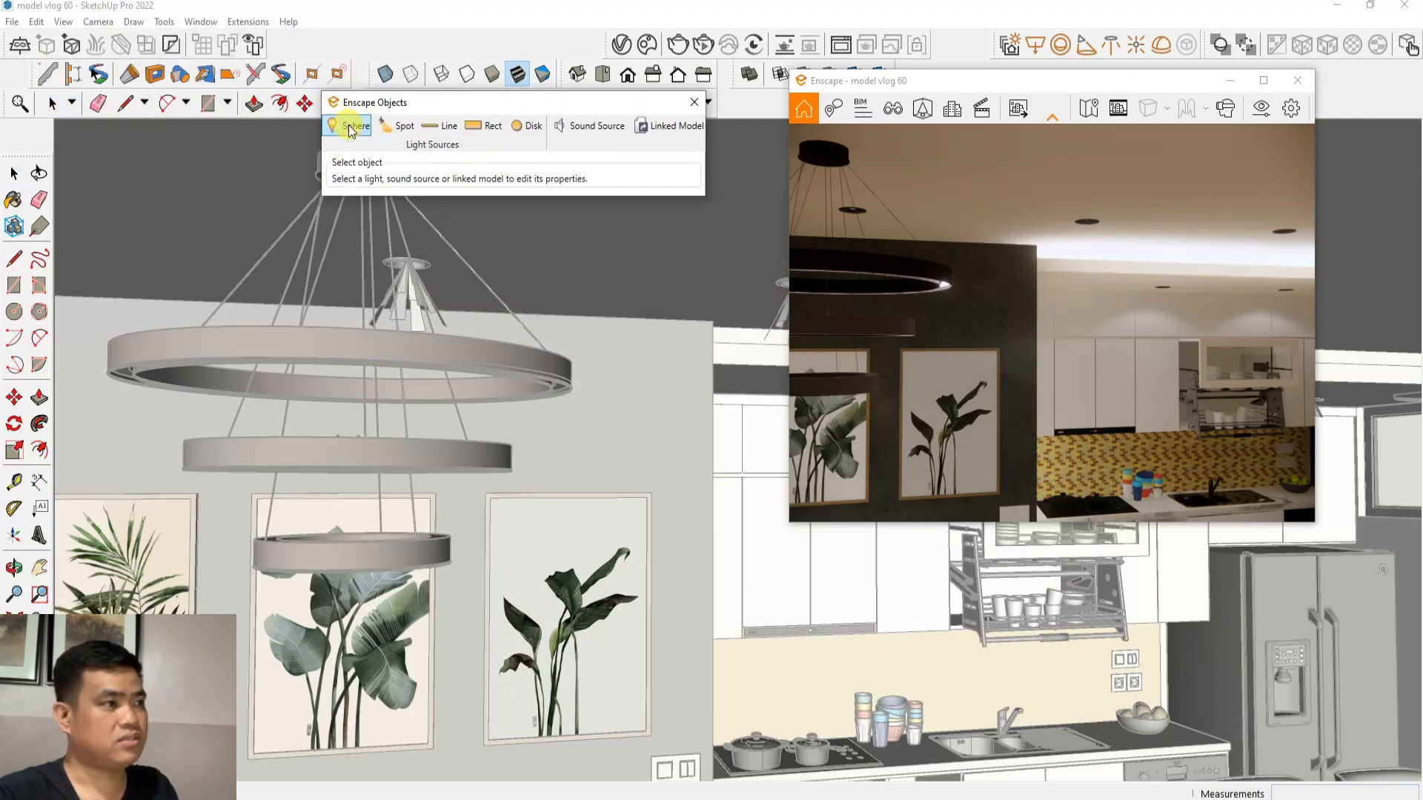
scroll(407, 446, "down", 5)
scroll(381, 288, "up", 5)
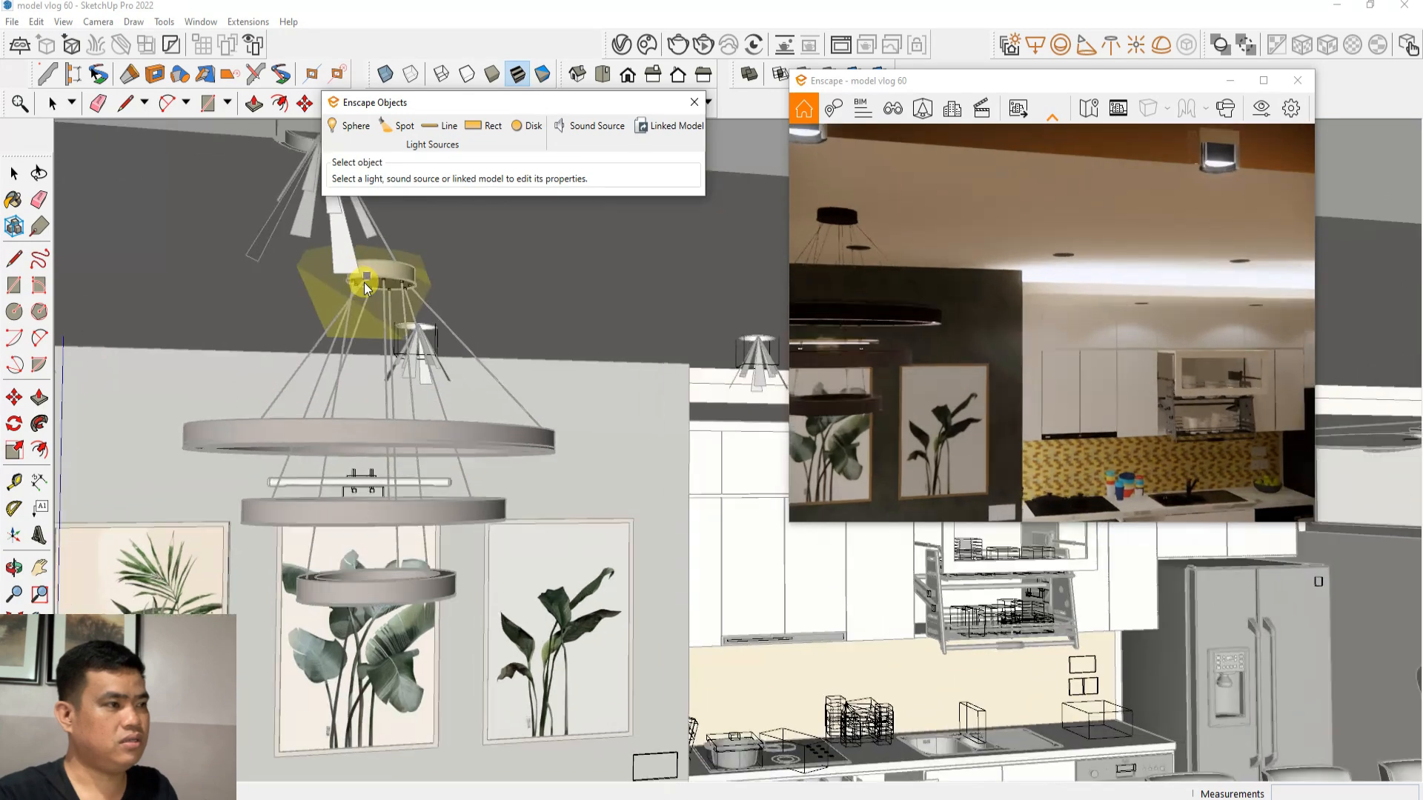
scroll(380, 287, "up", 5)
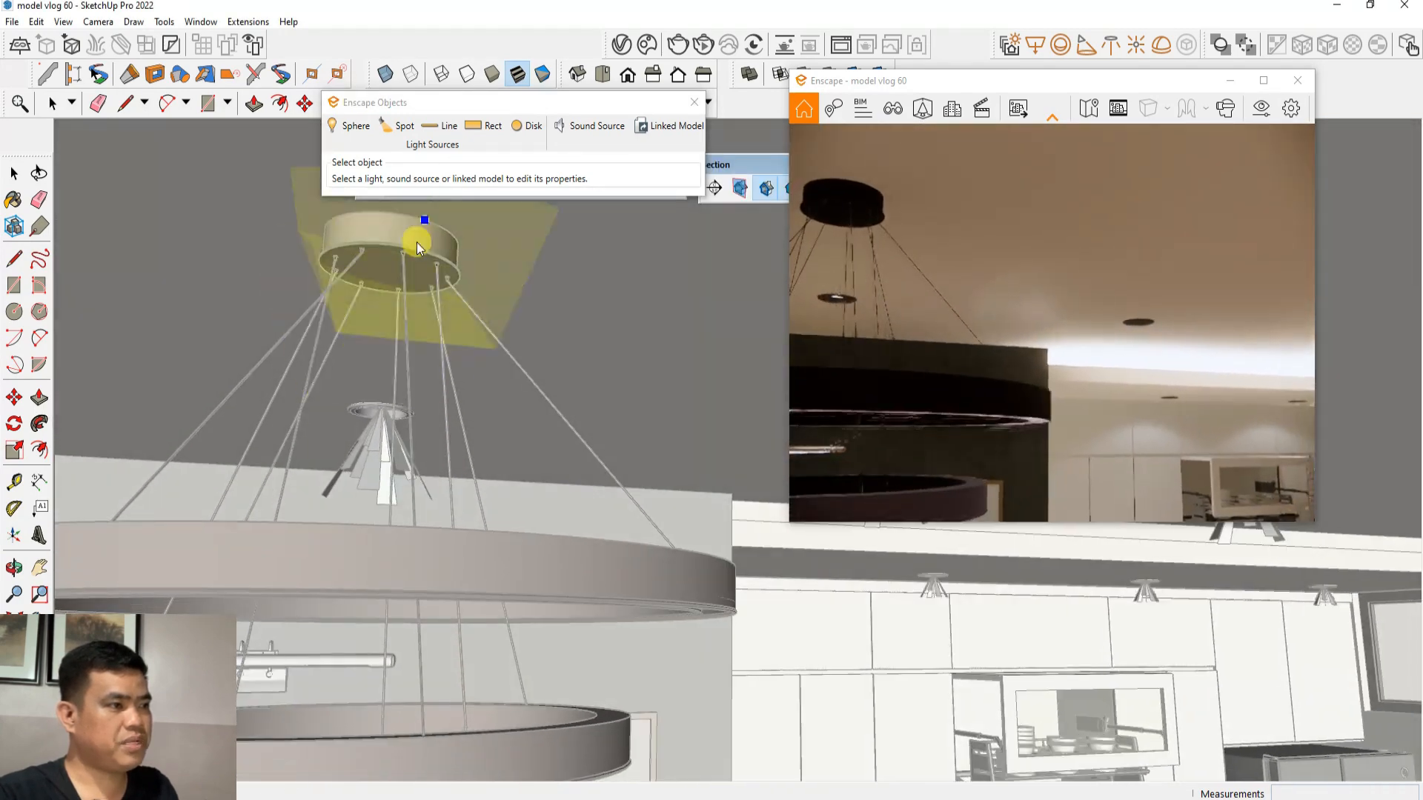
left_click(390, 274)
scroll(363, 371, "down", 4)
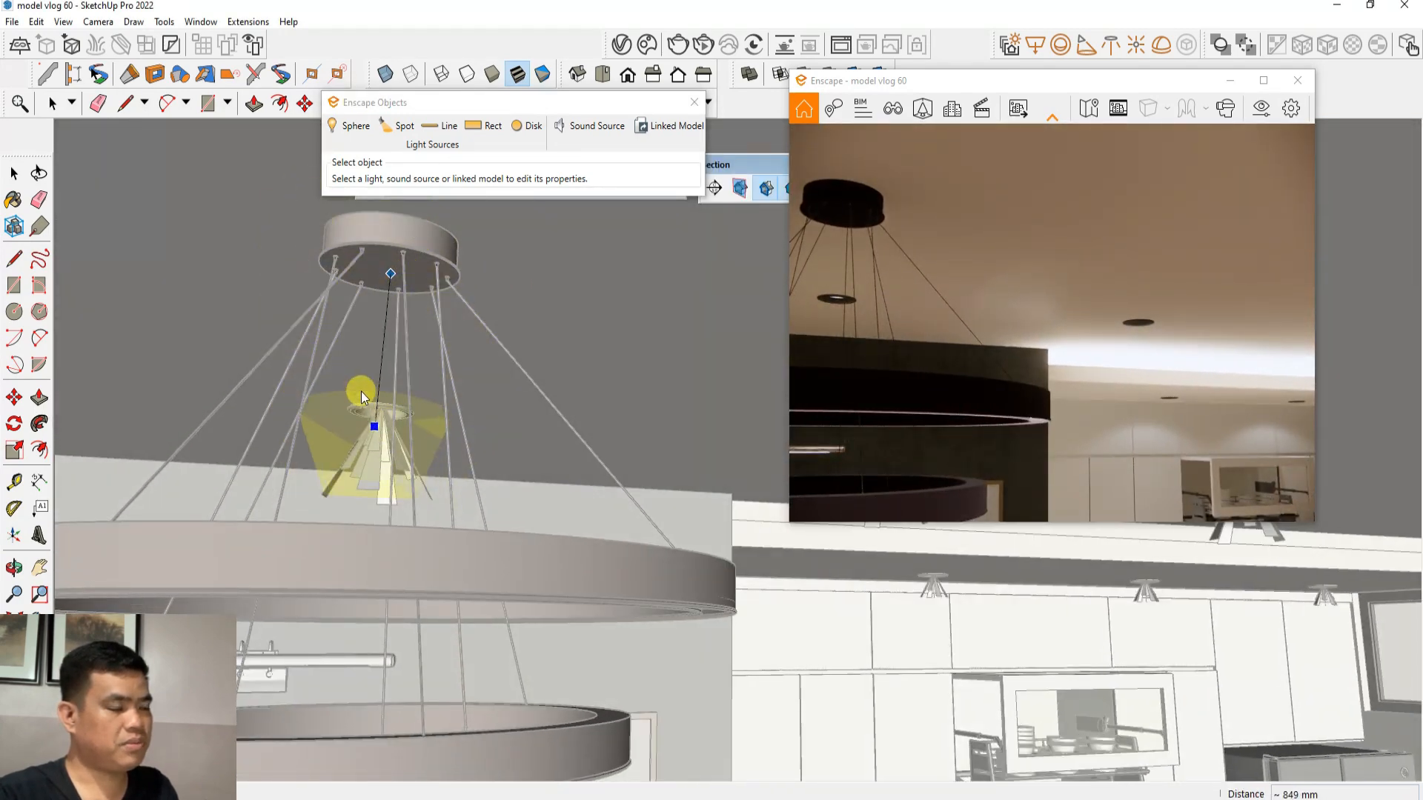
scroll(368, 341, "down", 3)
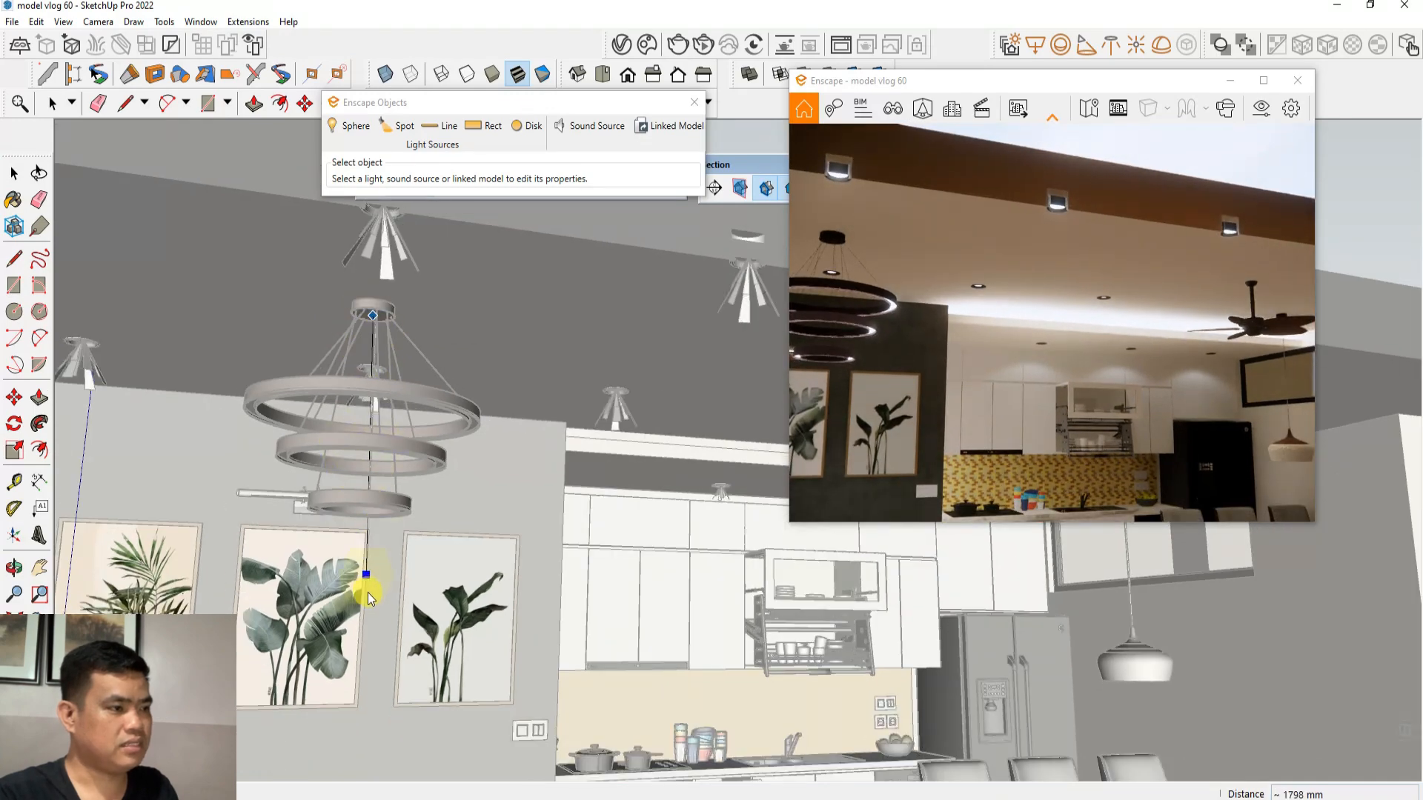
scroll(366, 516, "down", 2)
middle_click_drag(366, 516, 429, 554)
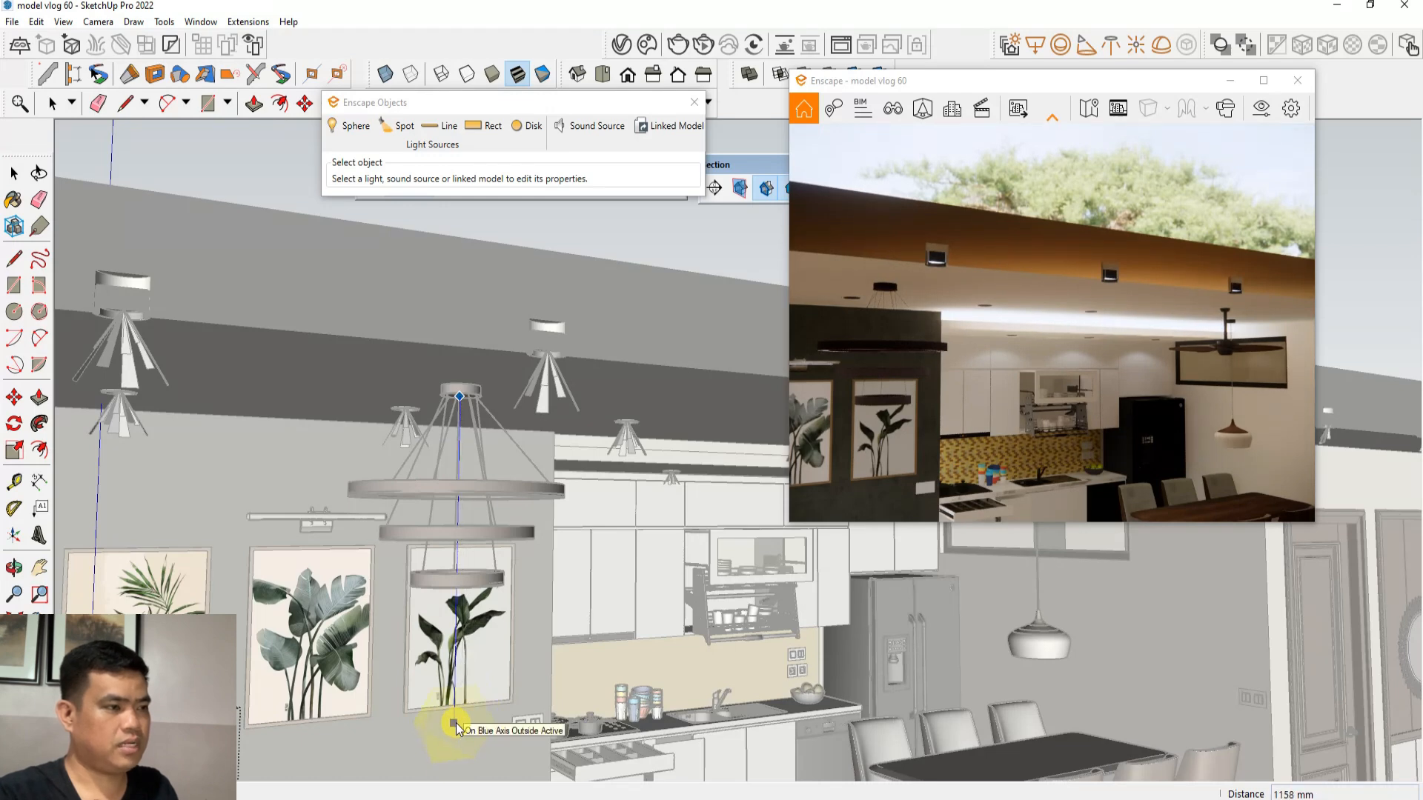
left_click(455, 722)
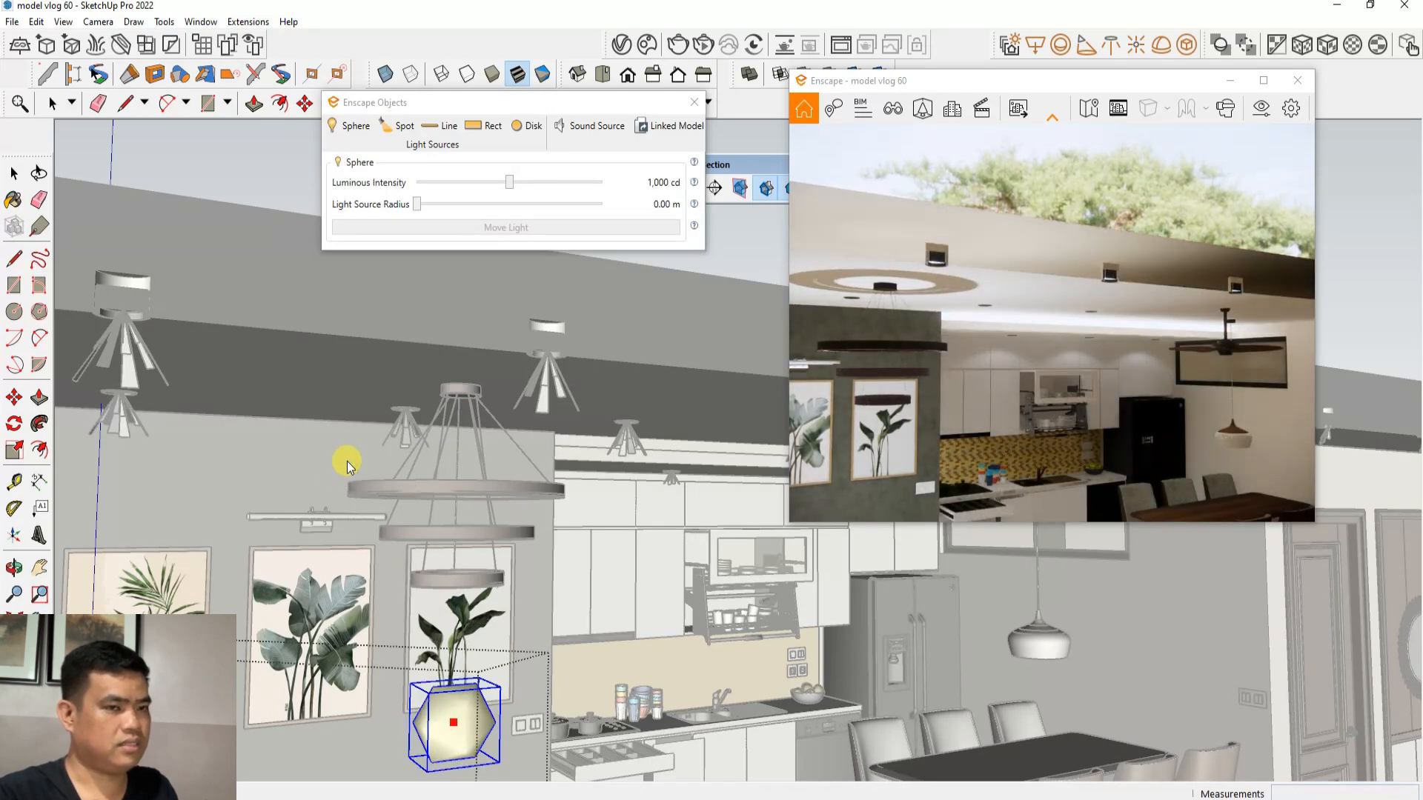
left_click_drag(508, 181, 460, 183)
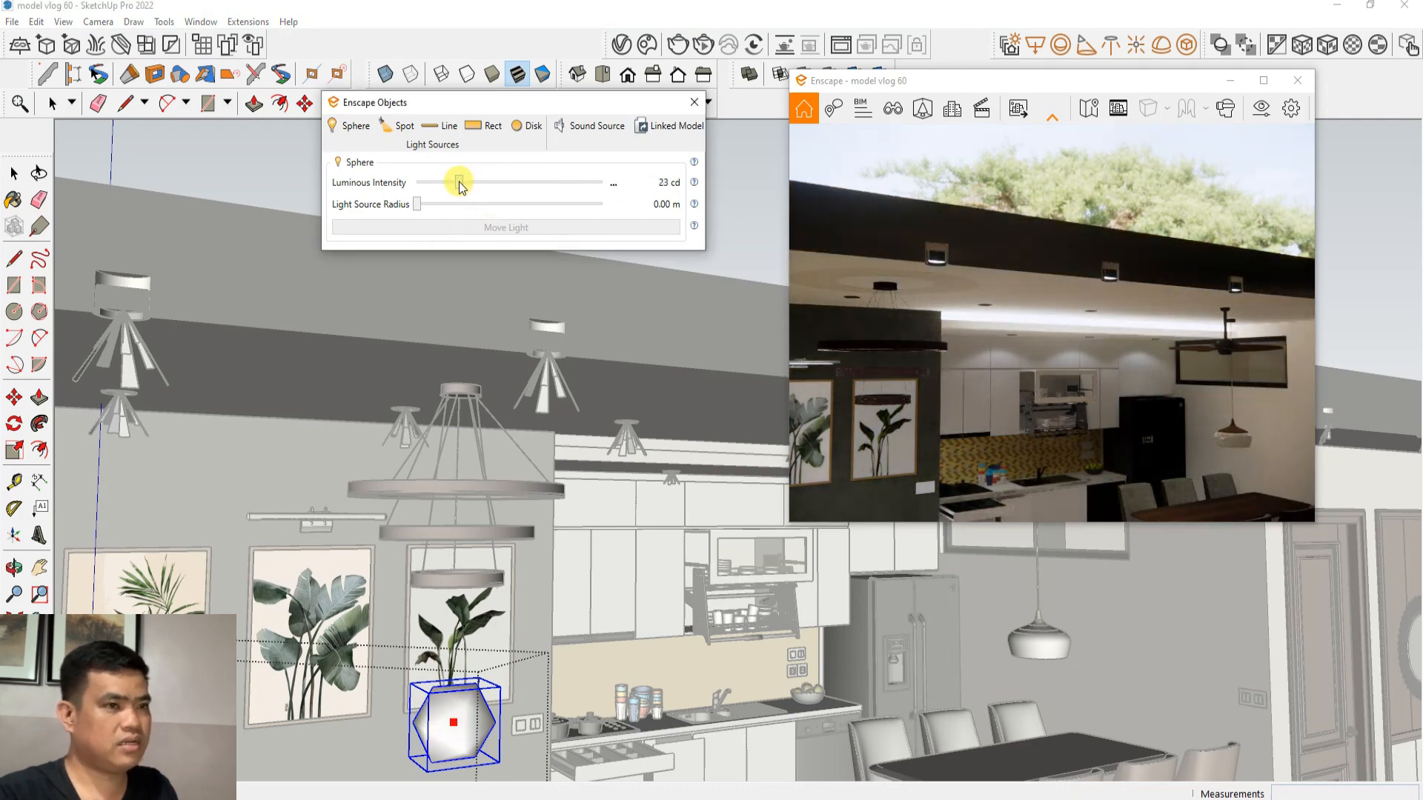
Find the pendant lamp over the dining table, view its bulb from below and reopen the Enscape Objects window
mouse_move(216, 333)
middle_mouse_down()
mouse_move(563, 506)
mouse_move(375, 466)
middle_mouse_up()
scroll(904, 665, "up", 10)
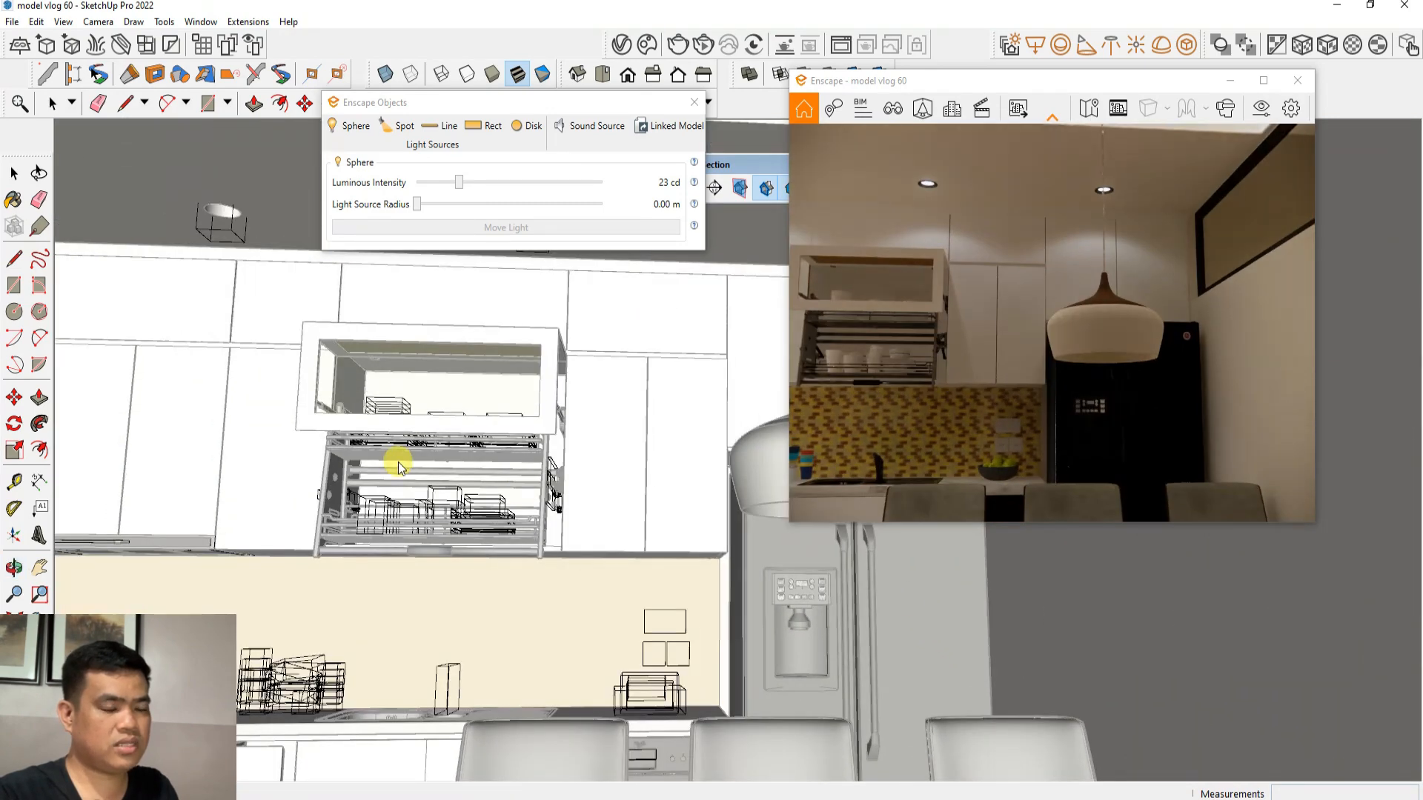
scroll(398, 467, "down", 6)
scroll(621, 469, "up", 8)
mouse_move(620, 466)
middle_mouse_down()
mouse_move(617, 449)
mouse_move(784, 321)
middle_mouse_up()
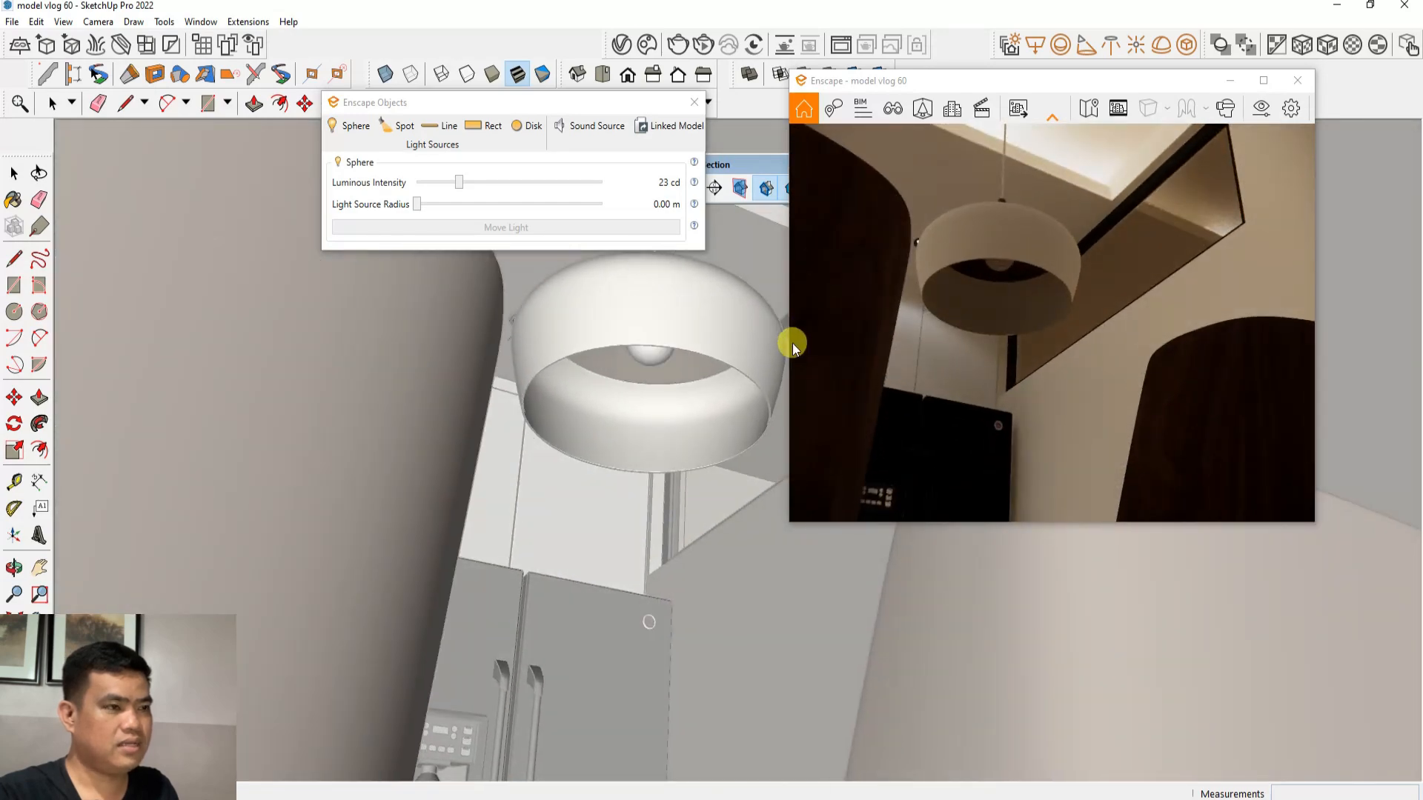
scroll(701, 473, "down", 4)
mouse_move(632, 419)
middle_mouse_down()
mouse_move(635, 501)
mouse_move(614, 542)
middle_mouse_up()
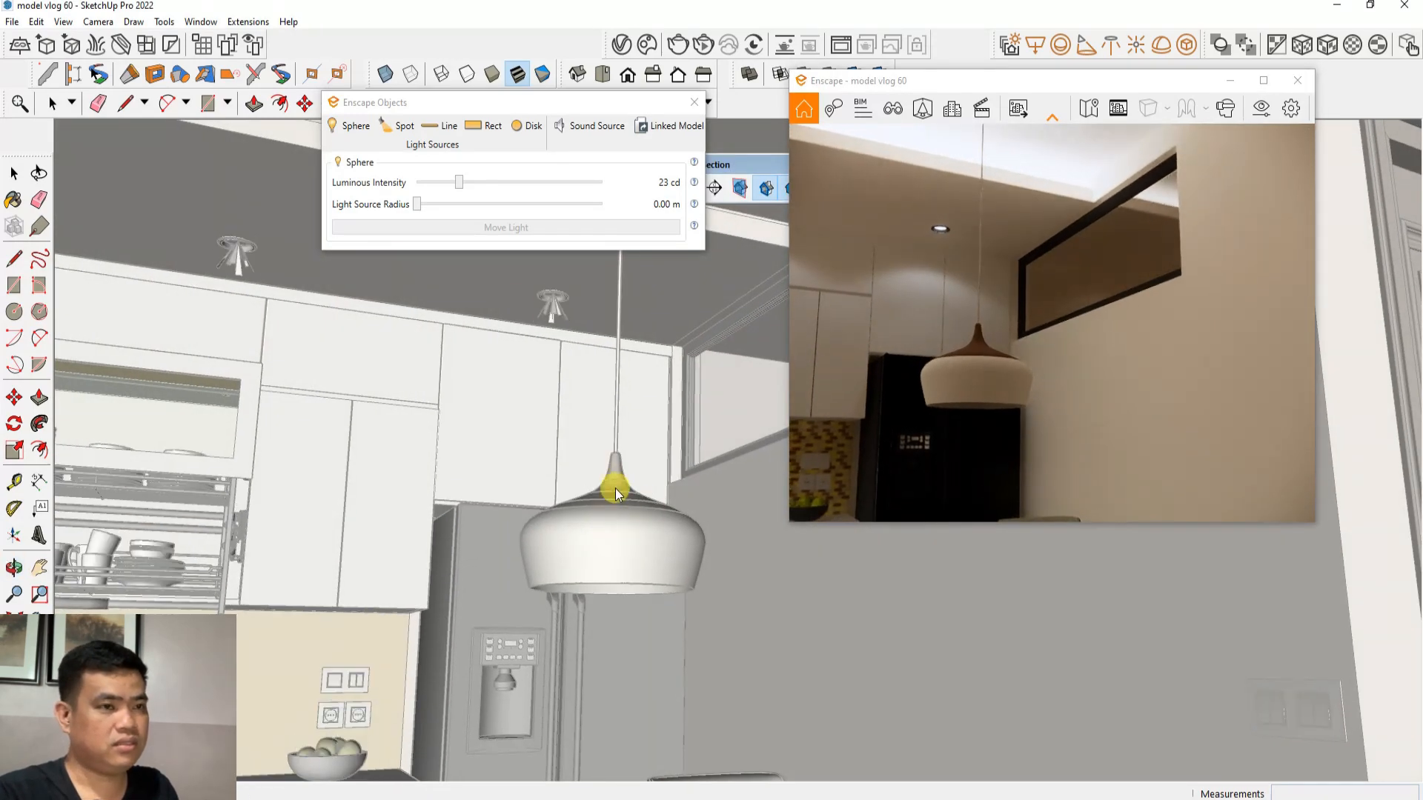
left_click(348, 125)
left_click(14, 172)
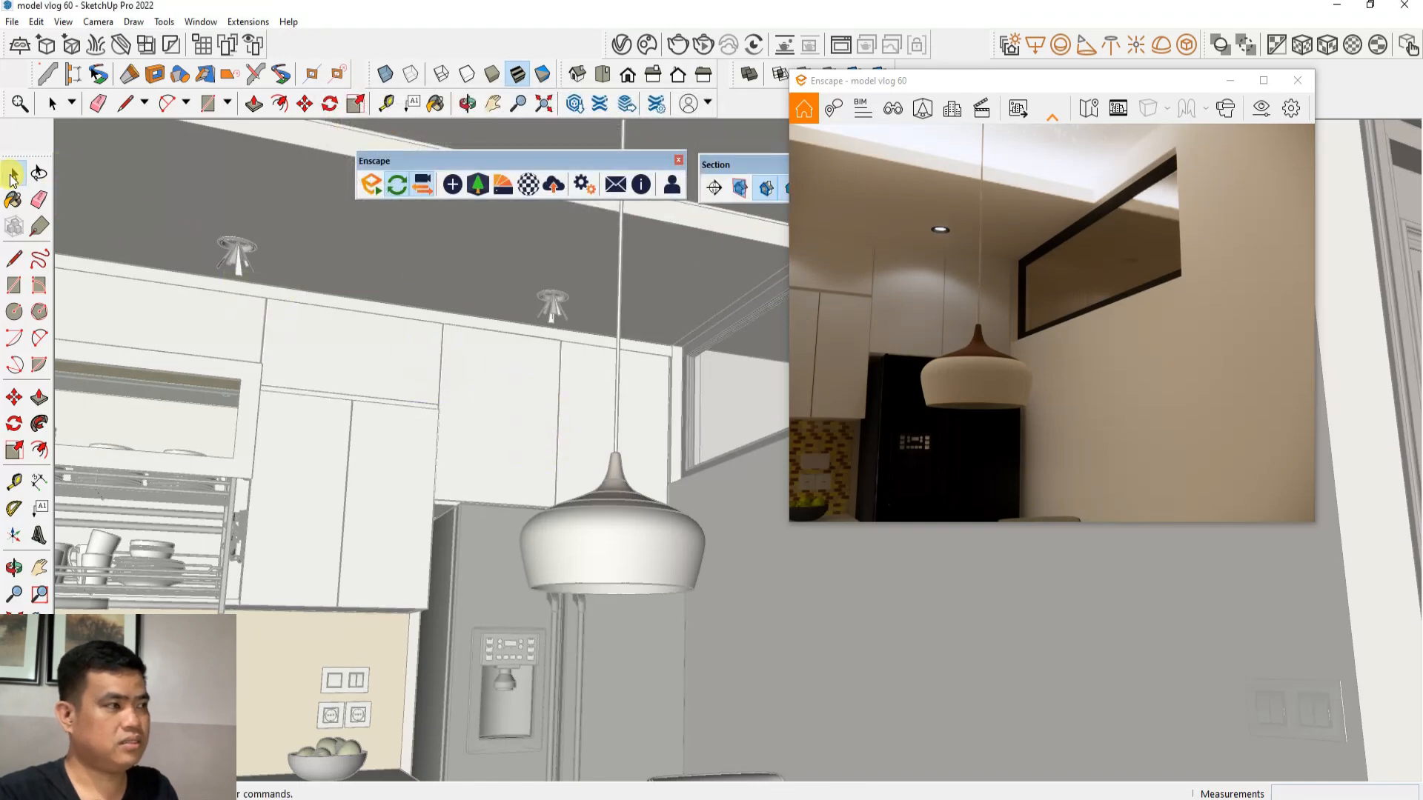
mouse_move(639, 547)
middle_mouse_down()
mouse_move(670, 581)
mouse_move(645, 501)
mouse_move(692, 385)
mouse_move(727, 406)
middle_mouse_up()
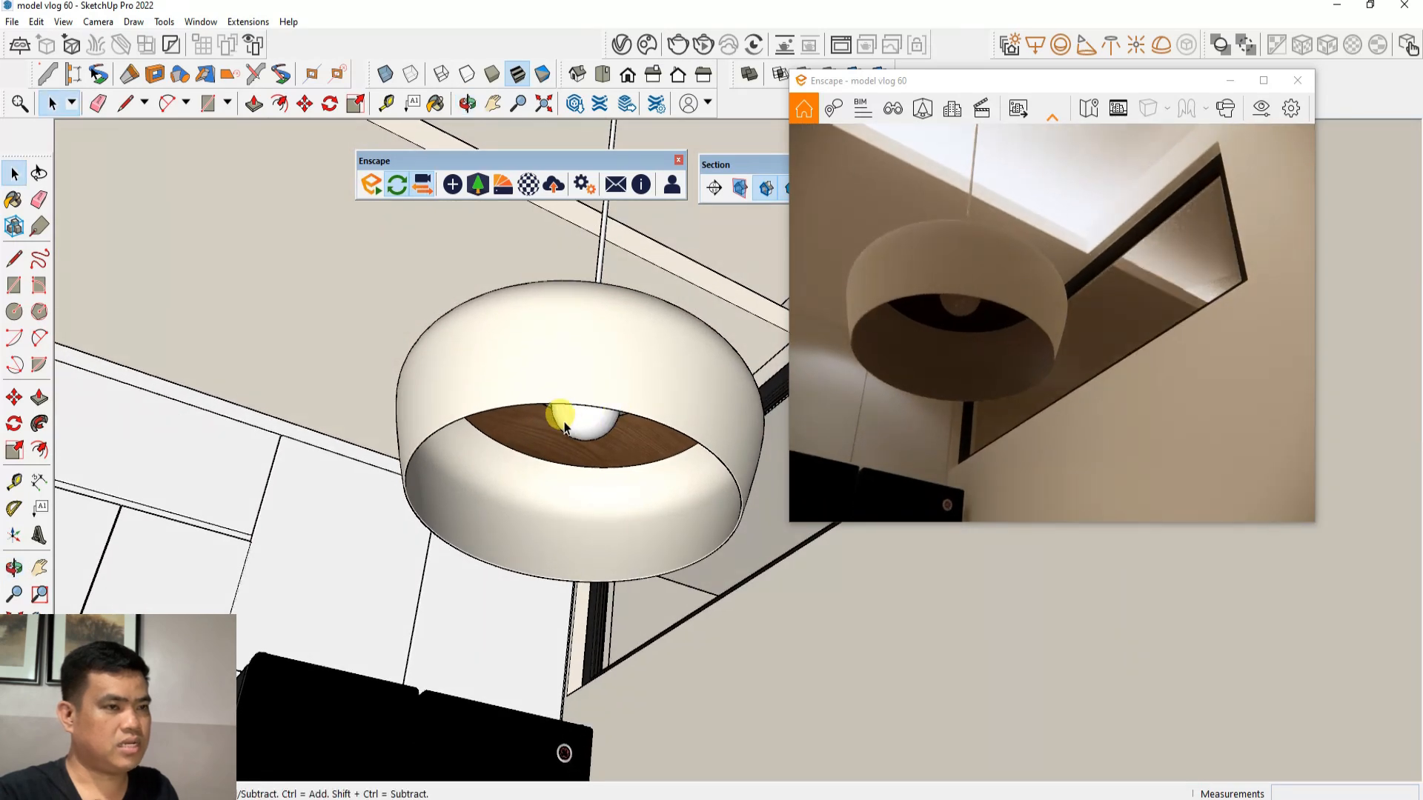
left_click(453, 184)
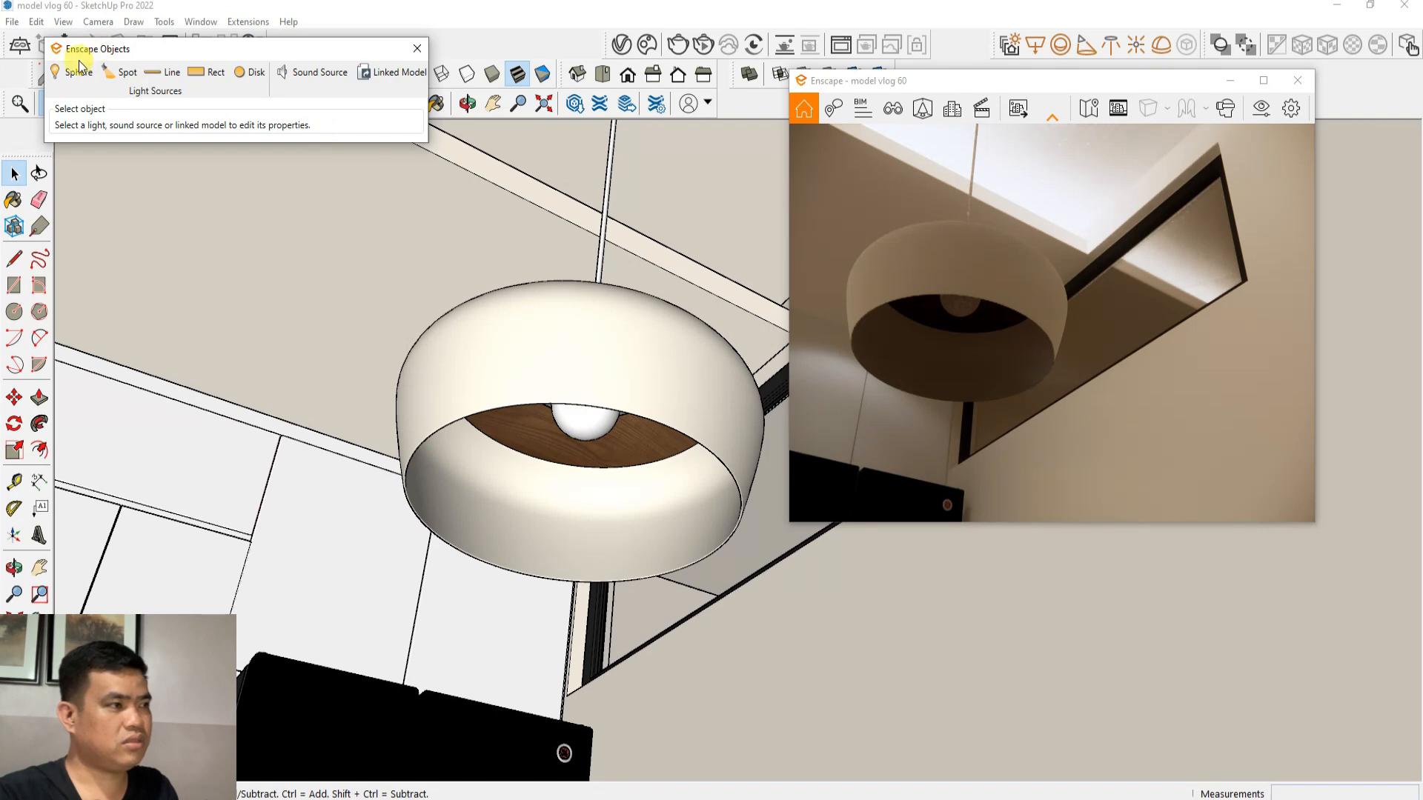
Place a sphere light about 374 mm straight below the pendant lamp's bulb and set its luminous intensity to 280 cd
left_click(74, 74)
left_click(583, 438)
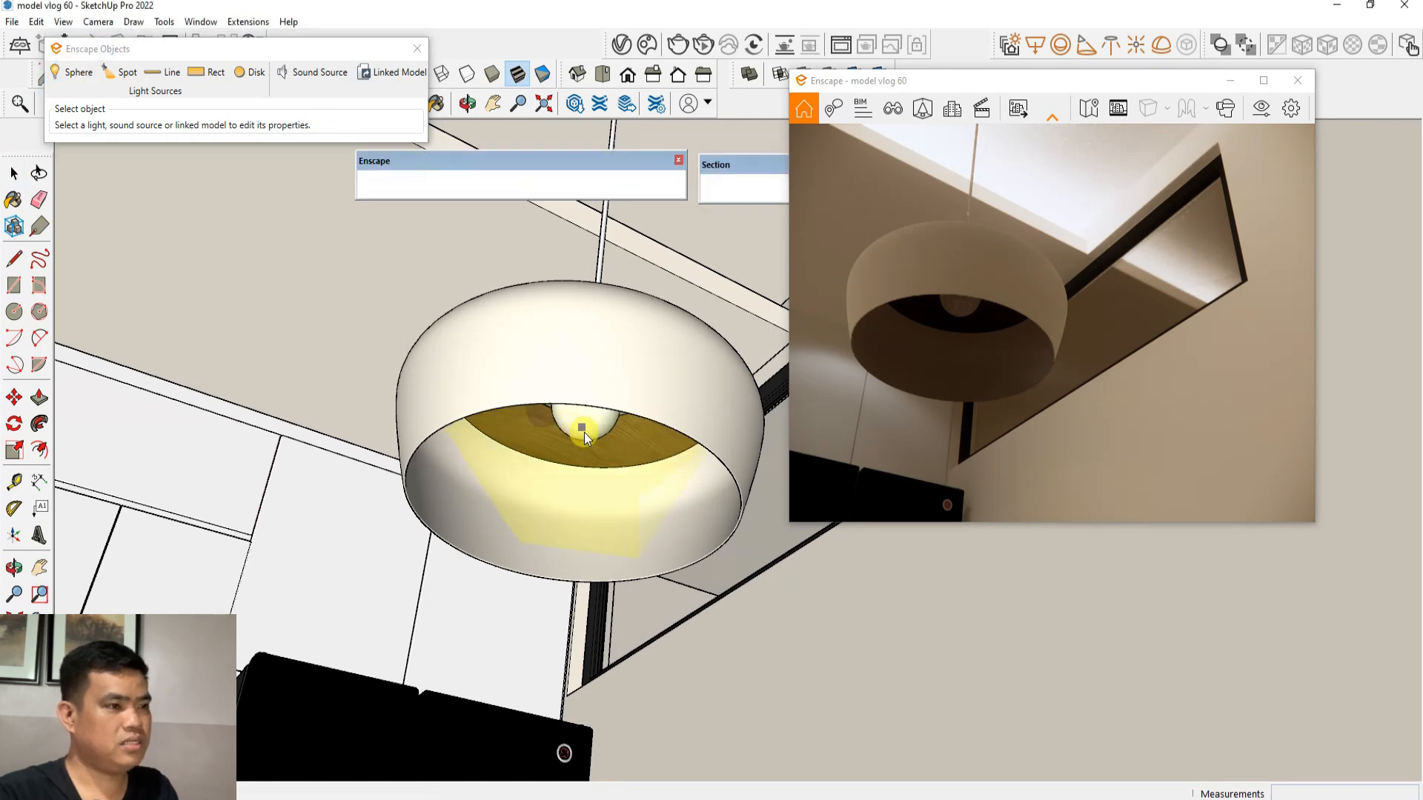
scroll(561, 504, "down", 3)
scroll(562, 506, "down", 2)
middle_click_drag(624, 551, 655, 642)
scroll(598, 478, "down", 4)
scroll(627, 489, "down", 3)
middle_click_drag(630, 504, 663, 629)
scroll(658, 561, "down", 2)
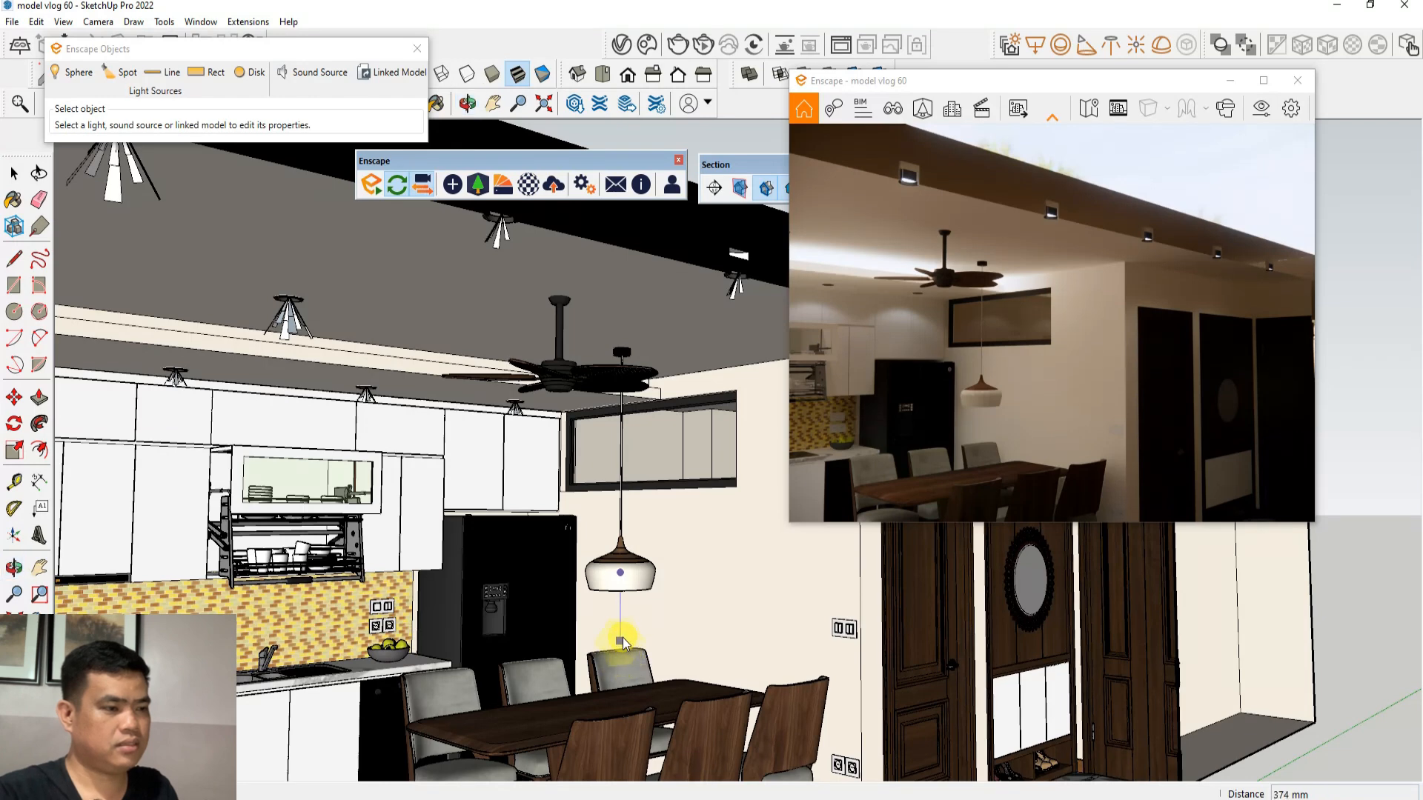
left_click(620, 639)
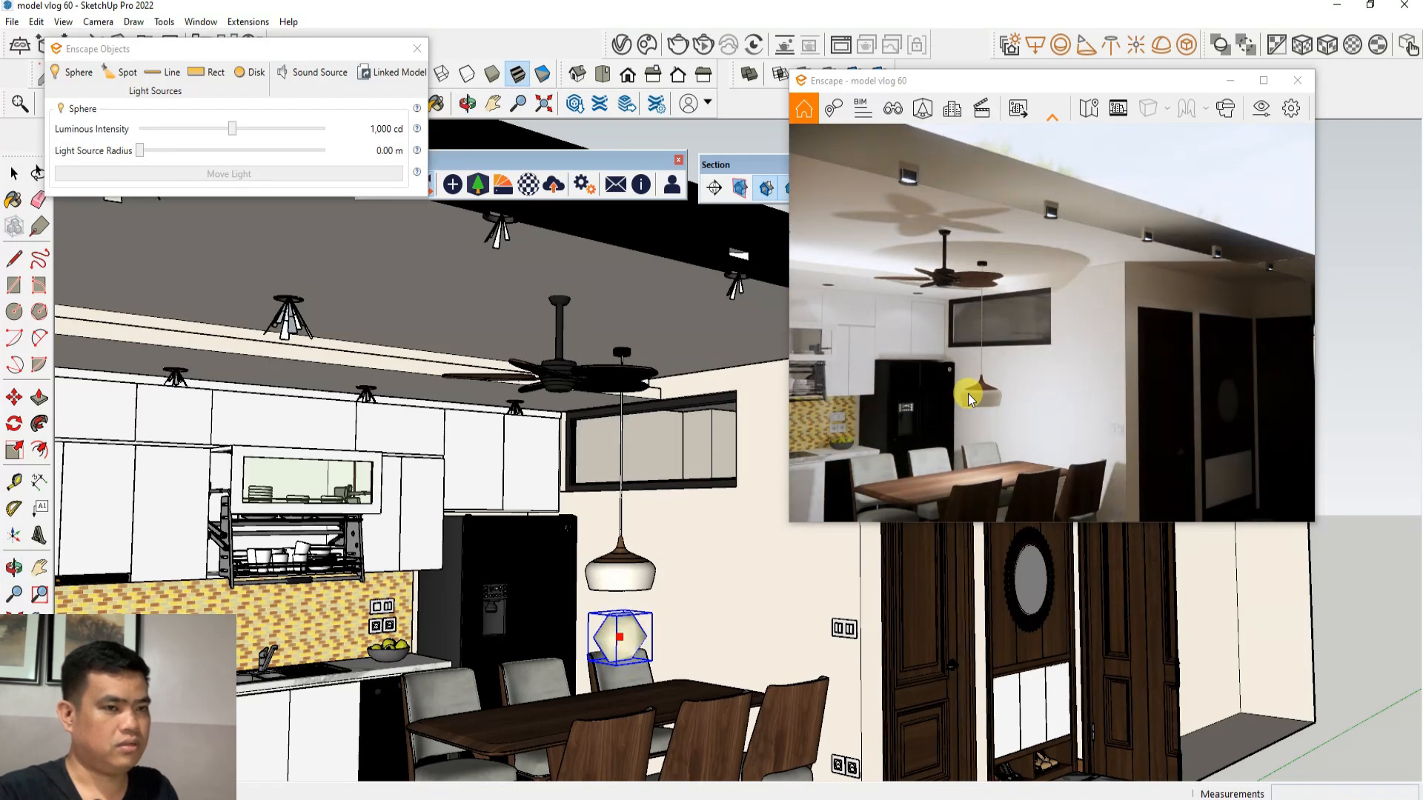
left_click_drag(231, 137, 209, 128)
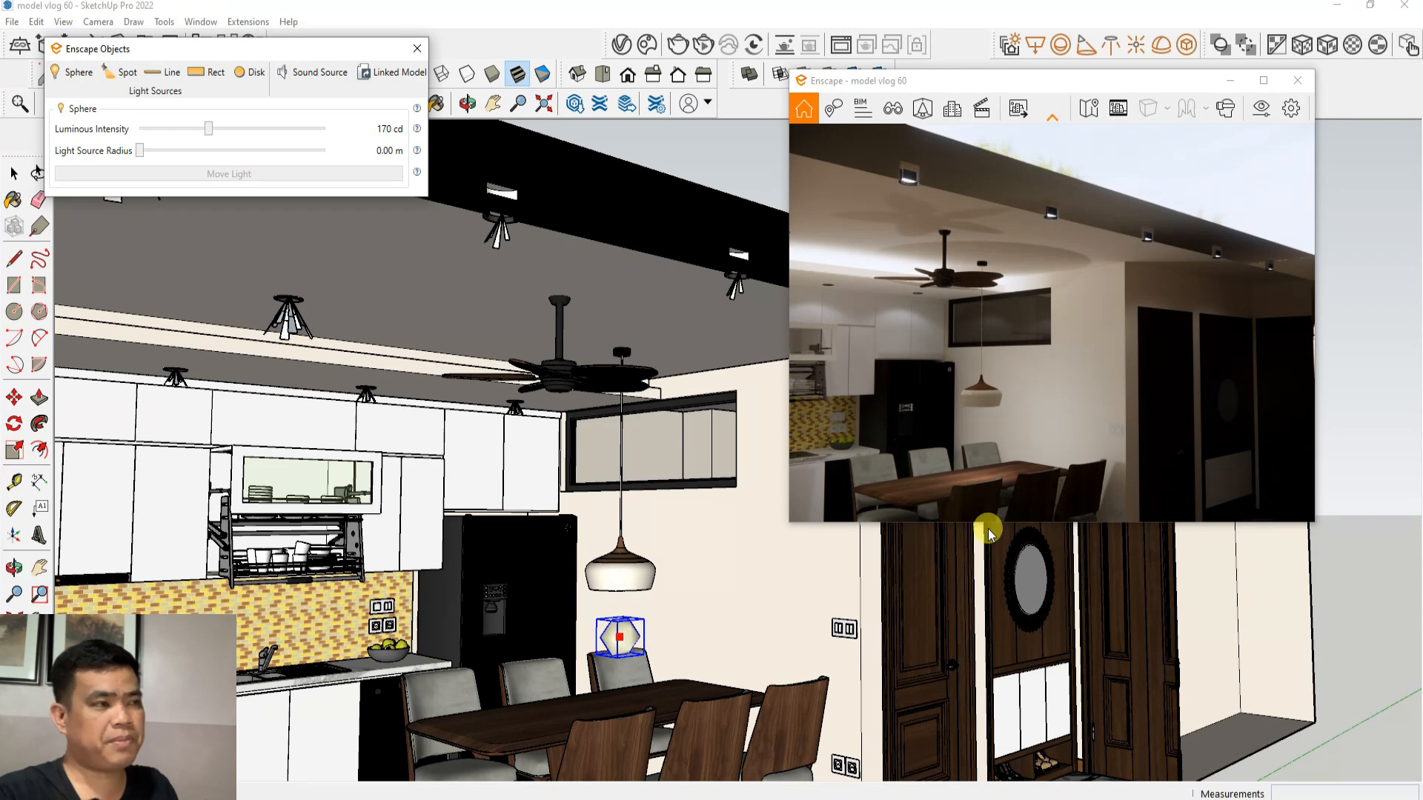
left_click_drag(258, 140, 217, 139)
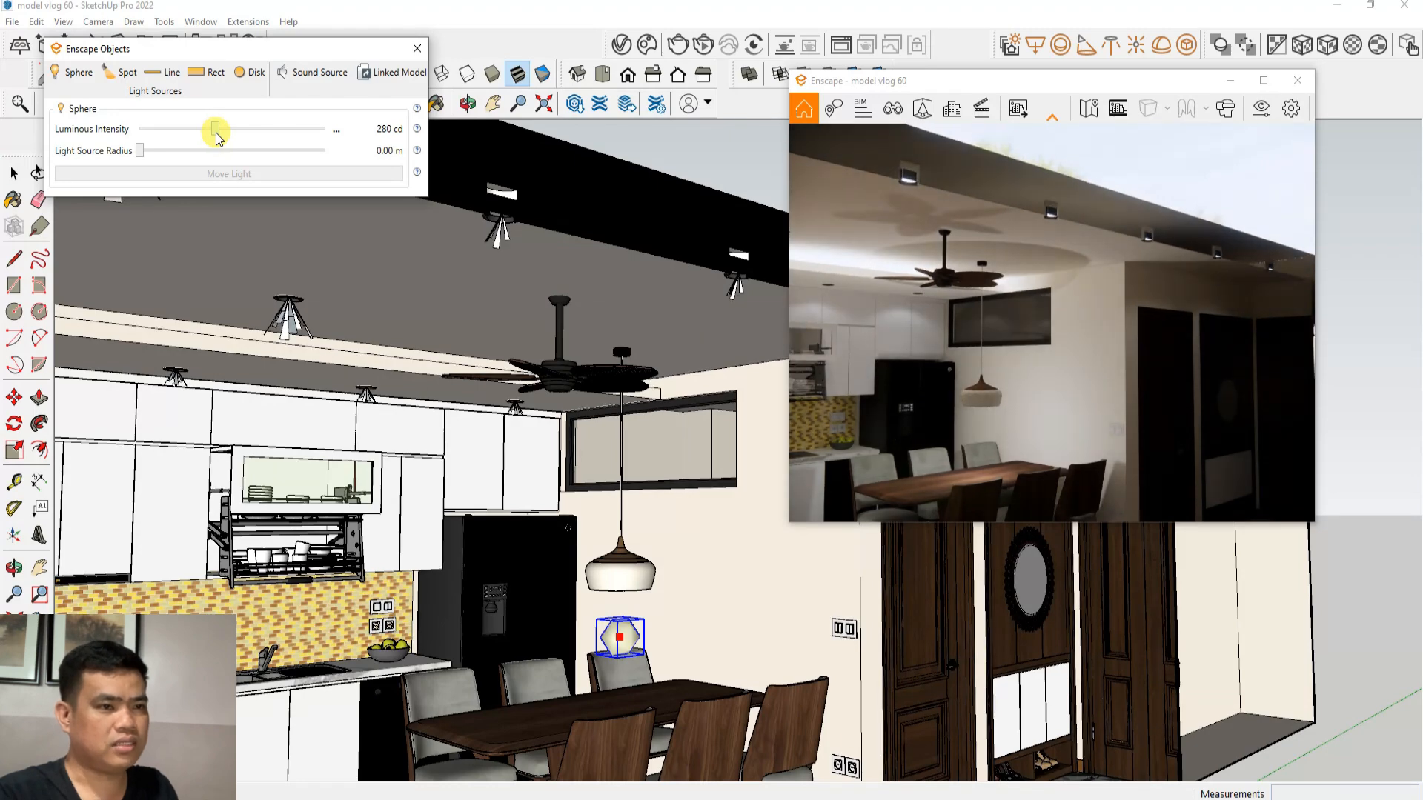
Open the ceiling cove group above the kitchen cabinets for editing and paint its upper front face with Color A06
mouse_move(499, 463)
middle_mouse_down()
mouse_move(652, 581)
mouse_move(555, 571)
mouse_move(571, 594)
mouse_move(365, 552)
middle_mouse_up()
scroll(239, 412, "up", 6)
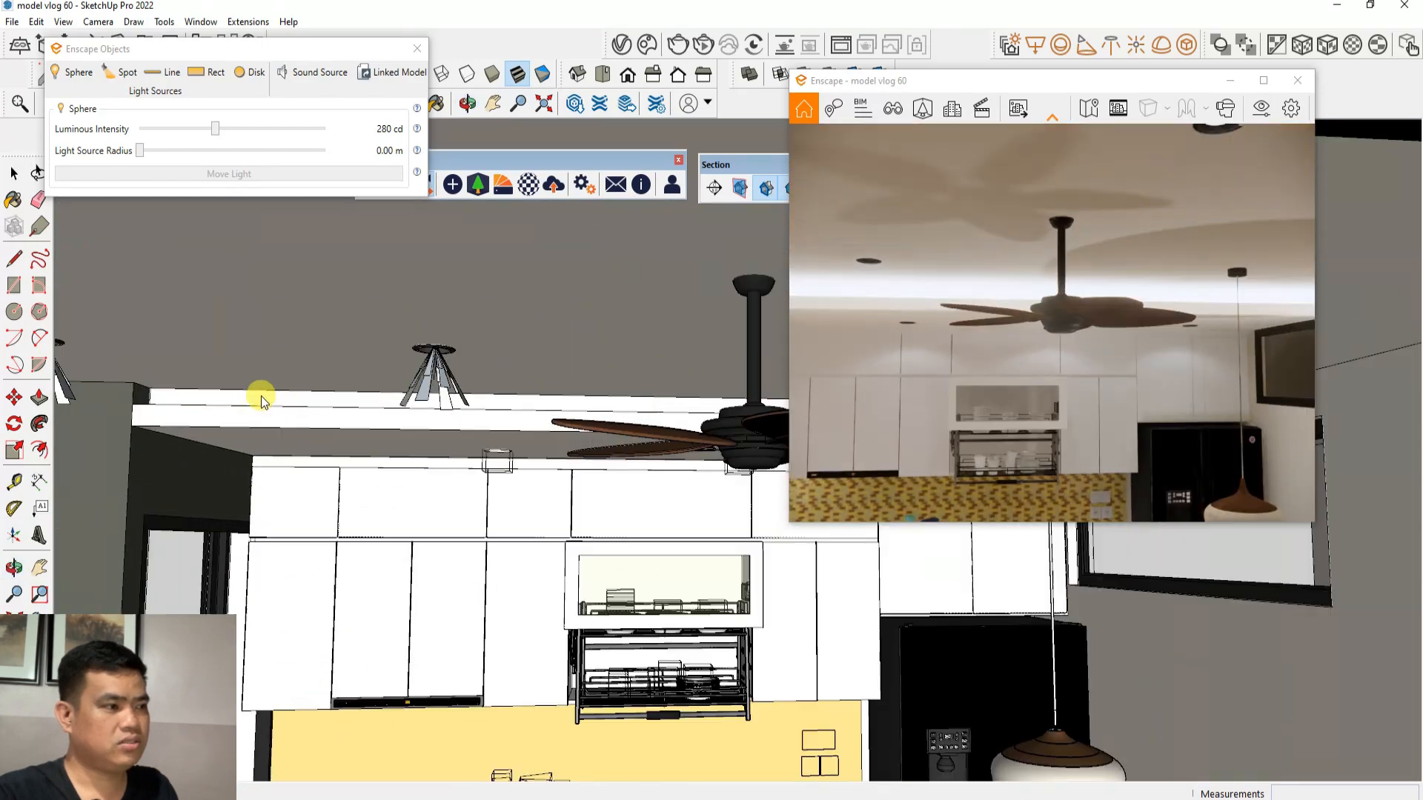
scroll(265, 404, "down", 5)
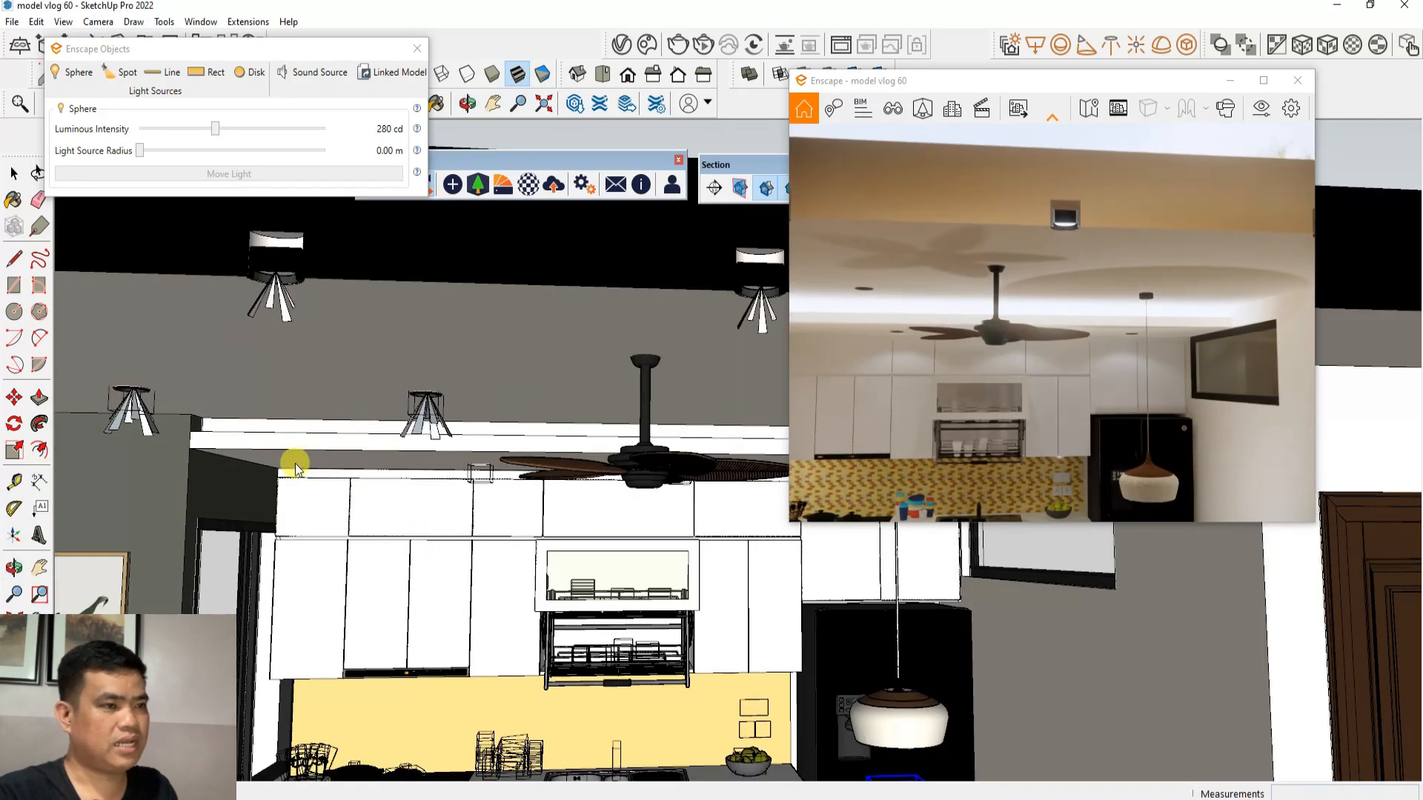
scroll(252, 443, "up", 5)
left_click(13, 173)
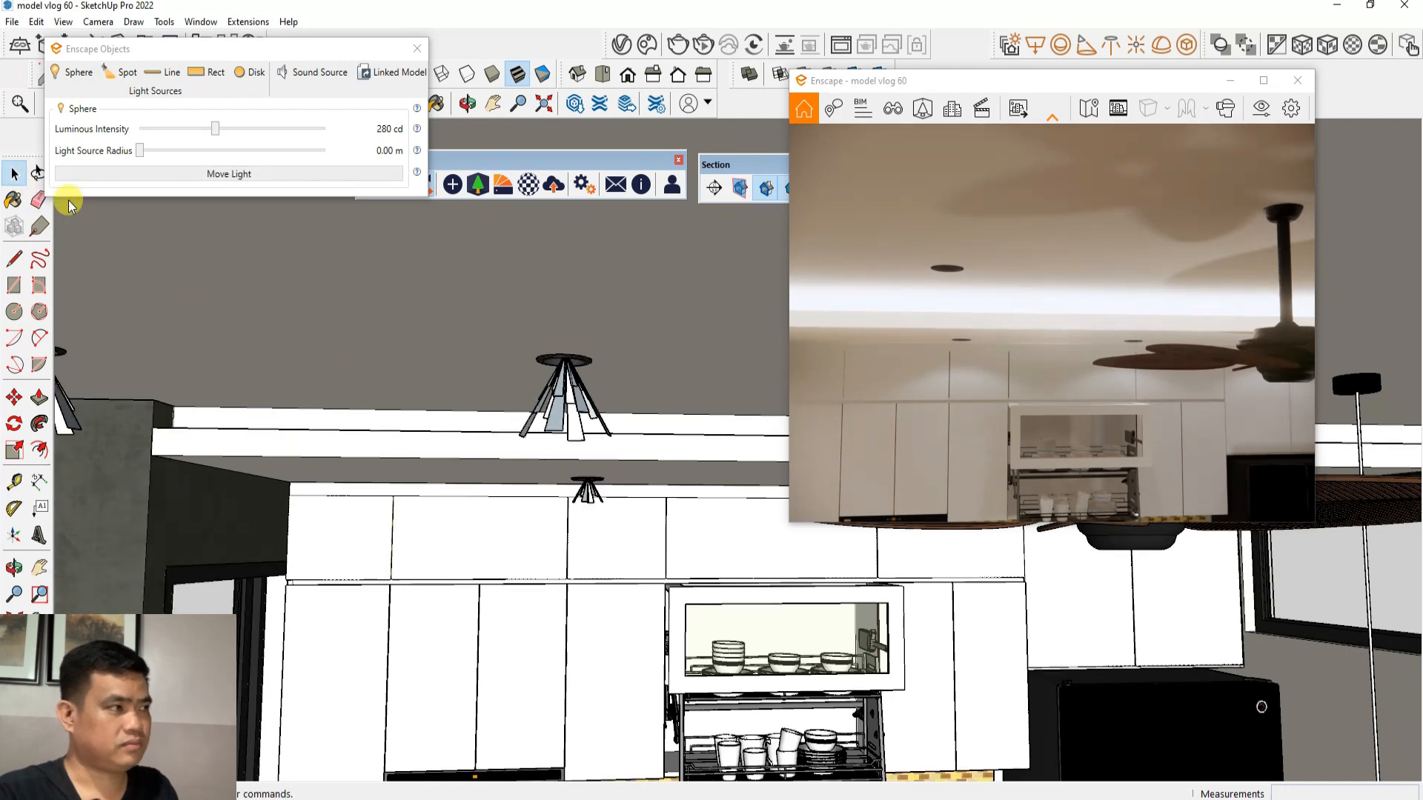
left_click(376, 422)
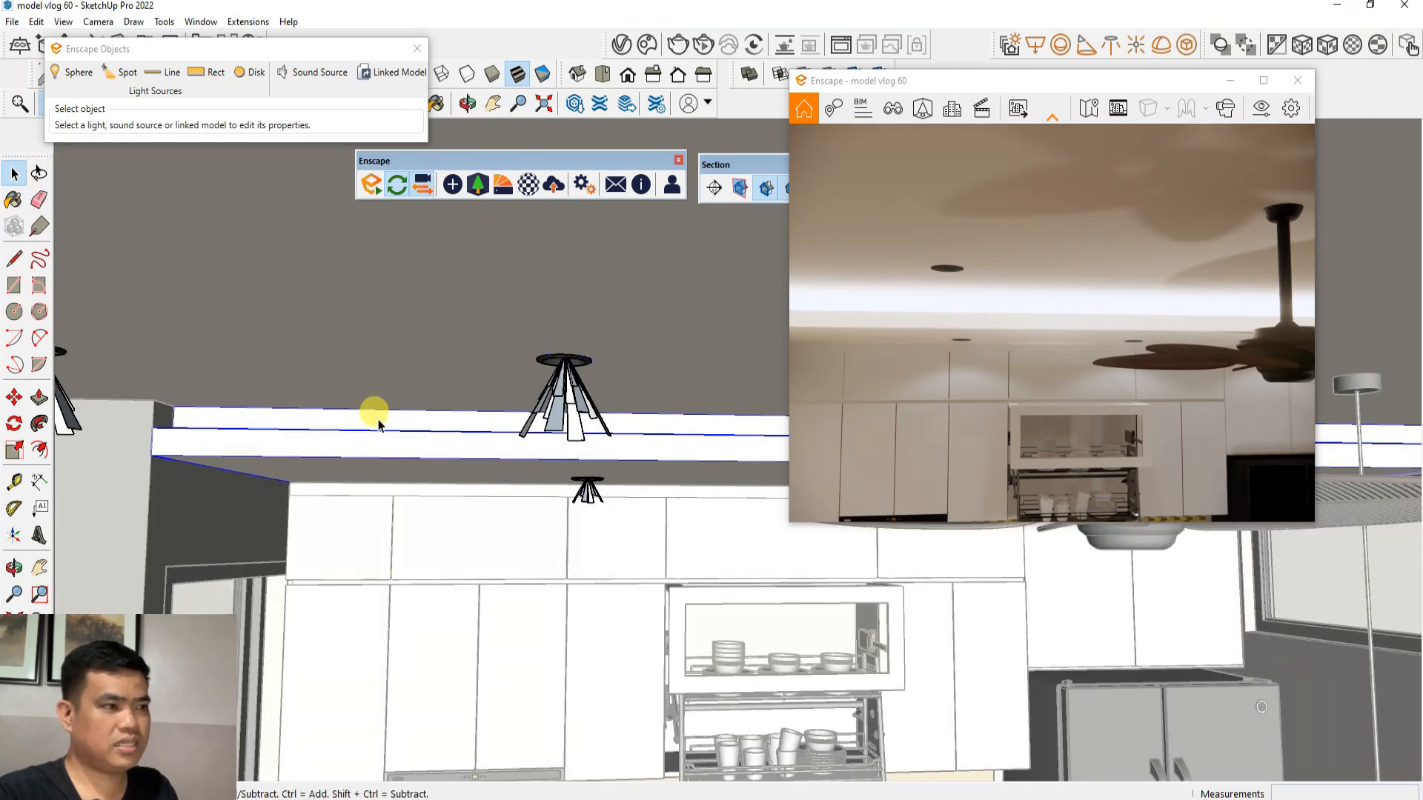
double_click(380, 425)
left_click(384, 424)
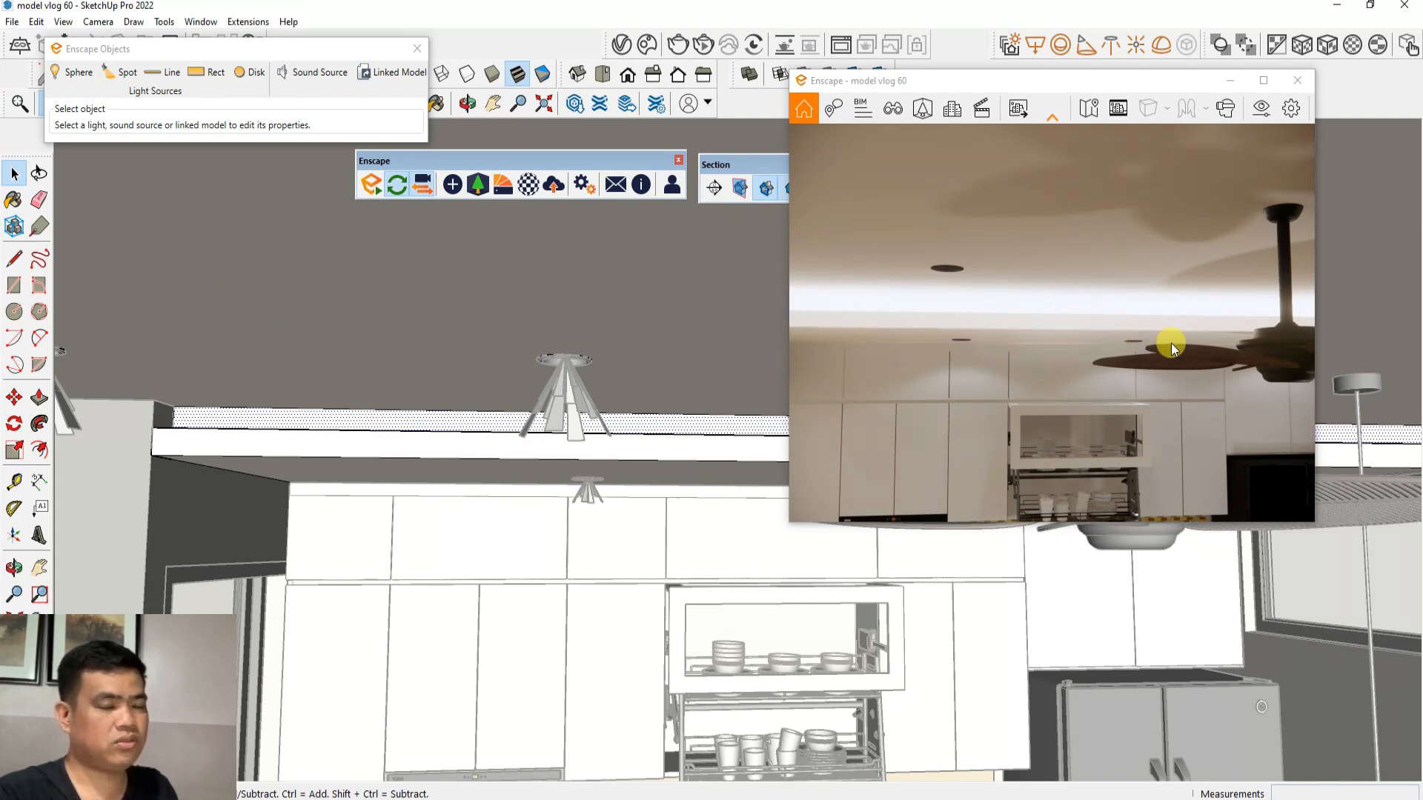
key("b")
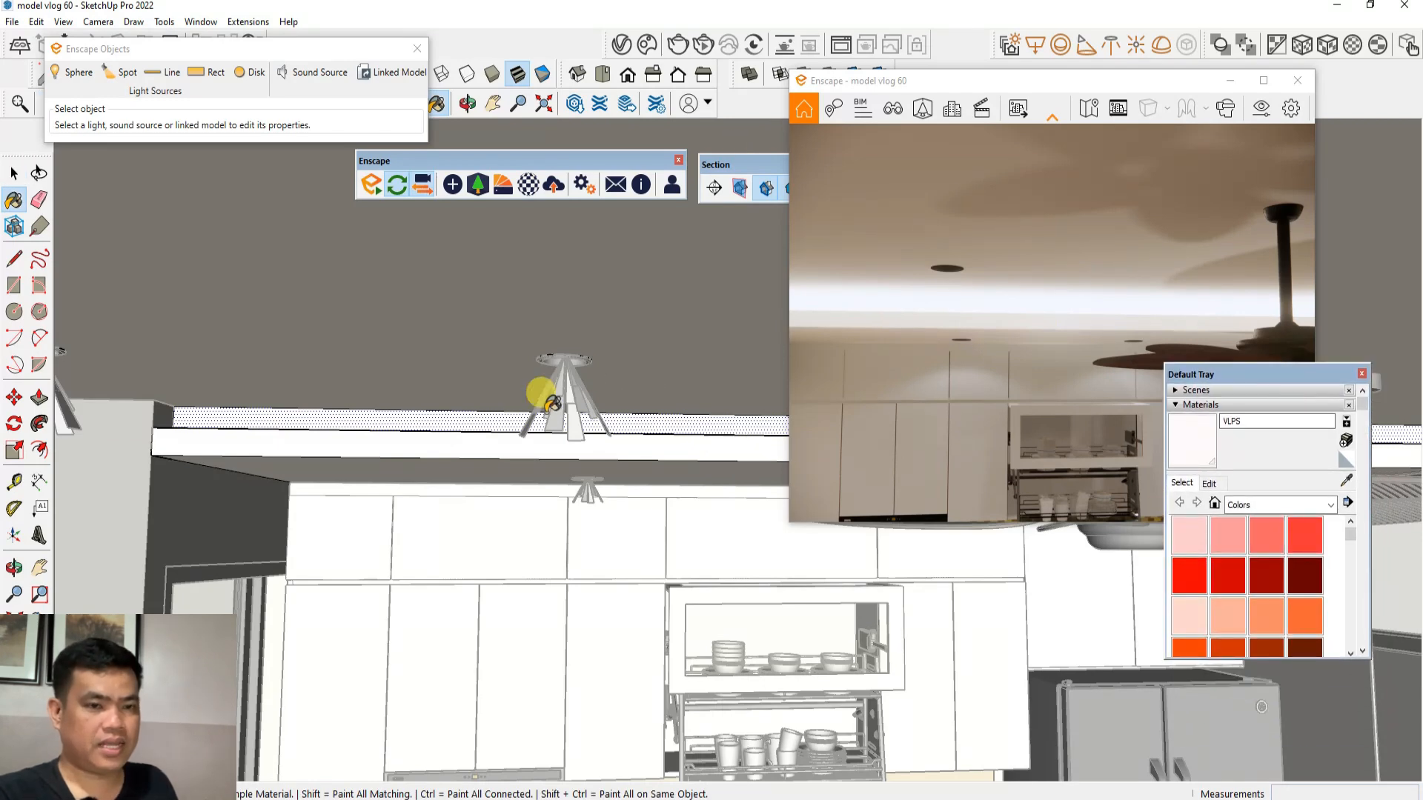
left_click(1223, 575)
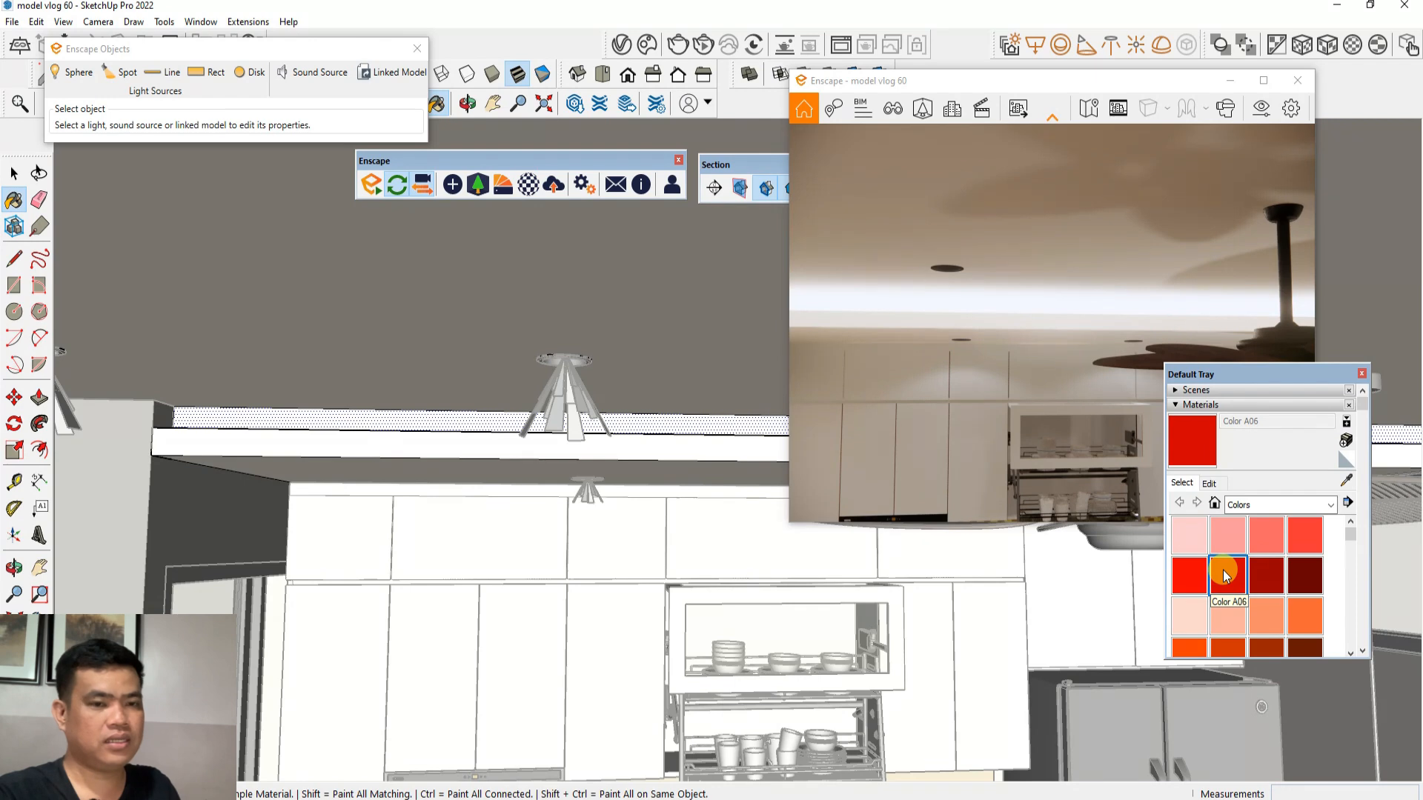
left_click(752, 419)
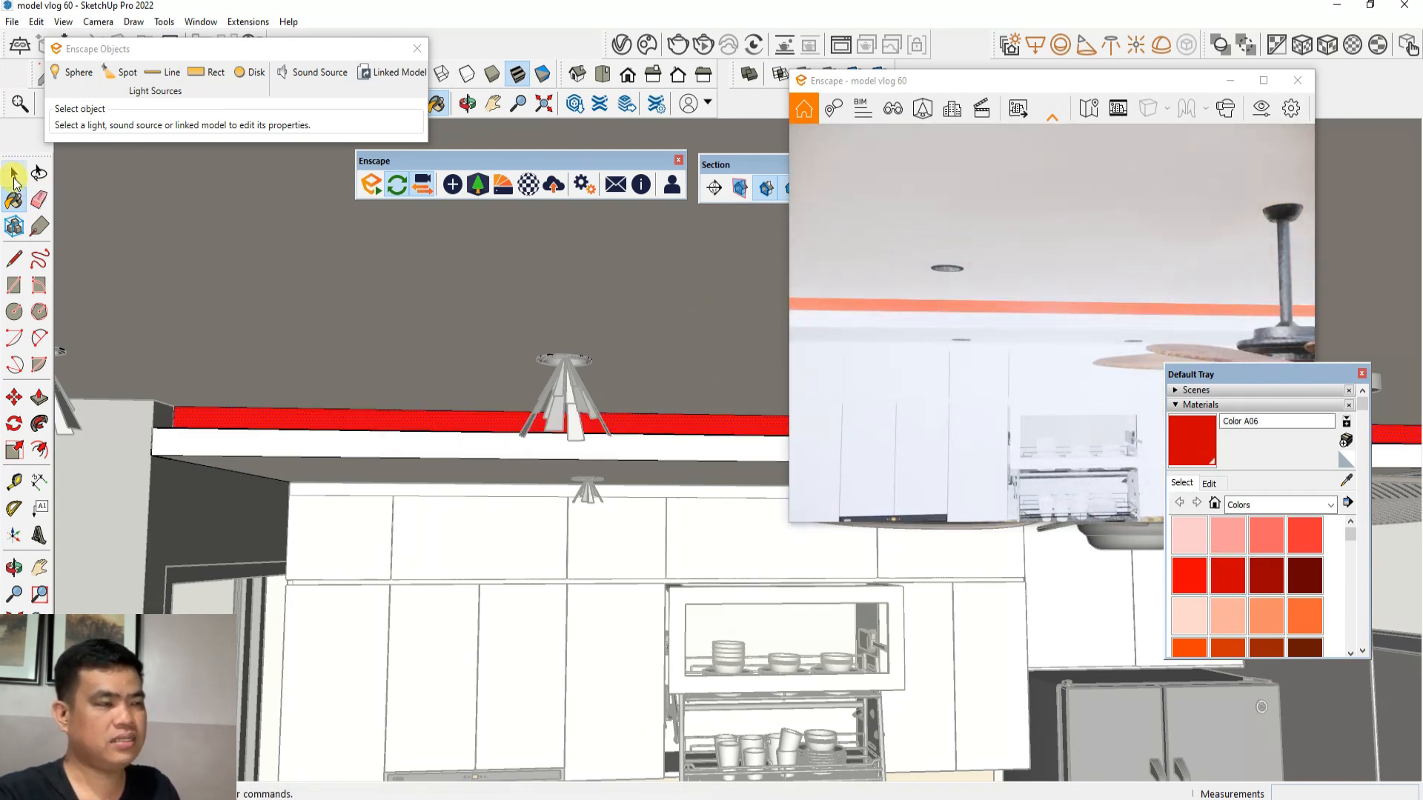
Open the Enscape Material Editor, sample the red cove material Color A06 and set its albedo colour to pale yellow
left_click(17, 177)
left_click(530, 182)
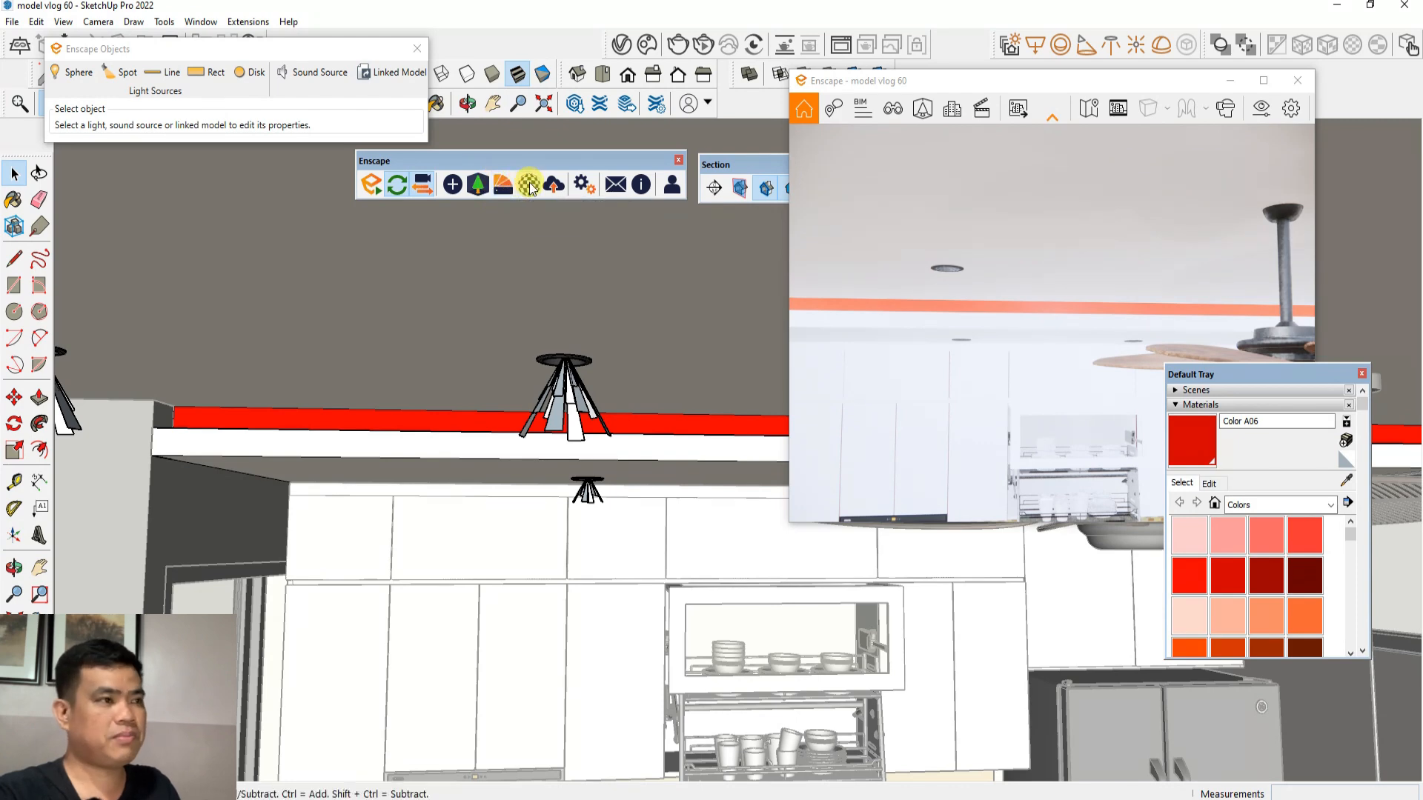
left_click_drag(392, 77, 345, 160)
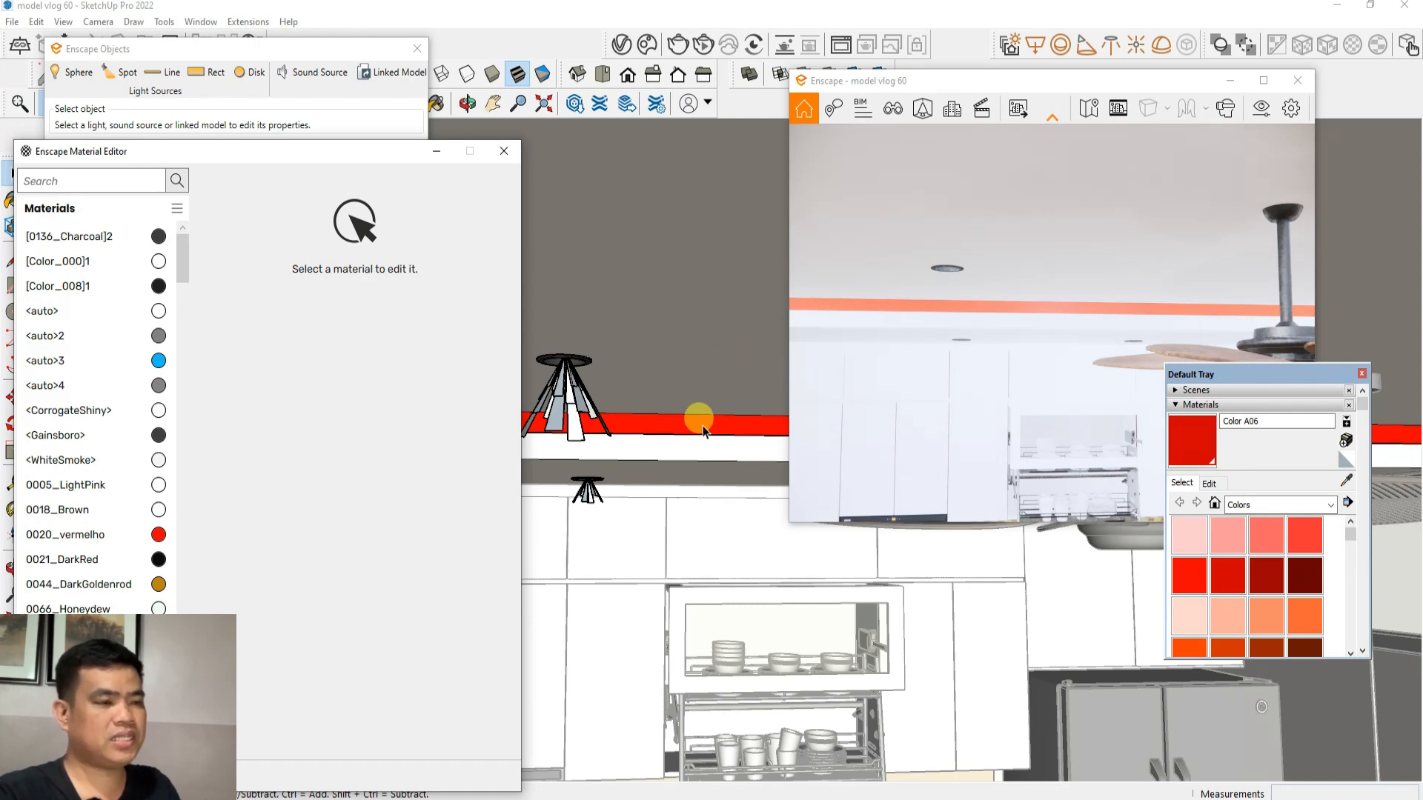
left_click(1347, 480)
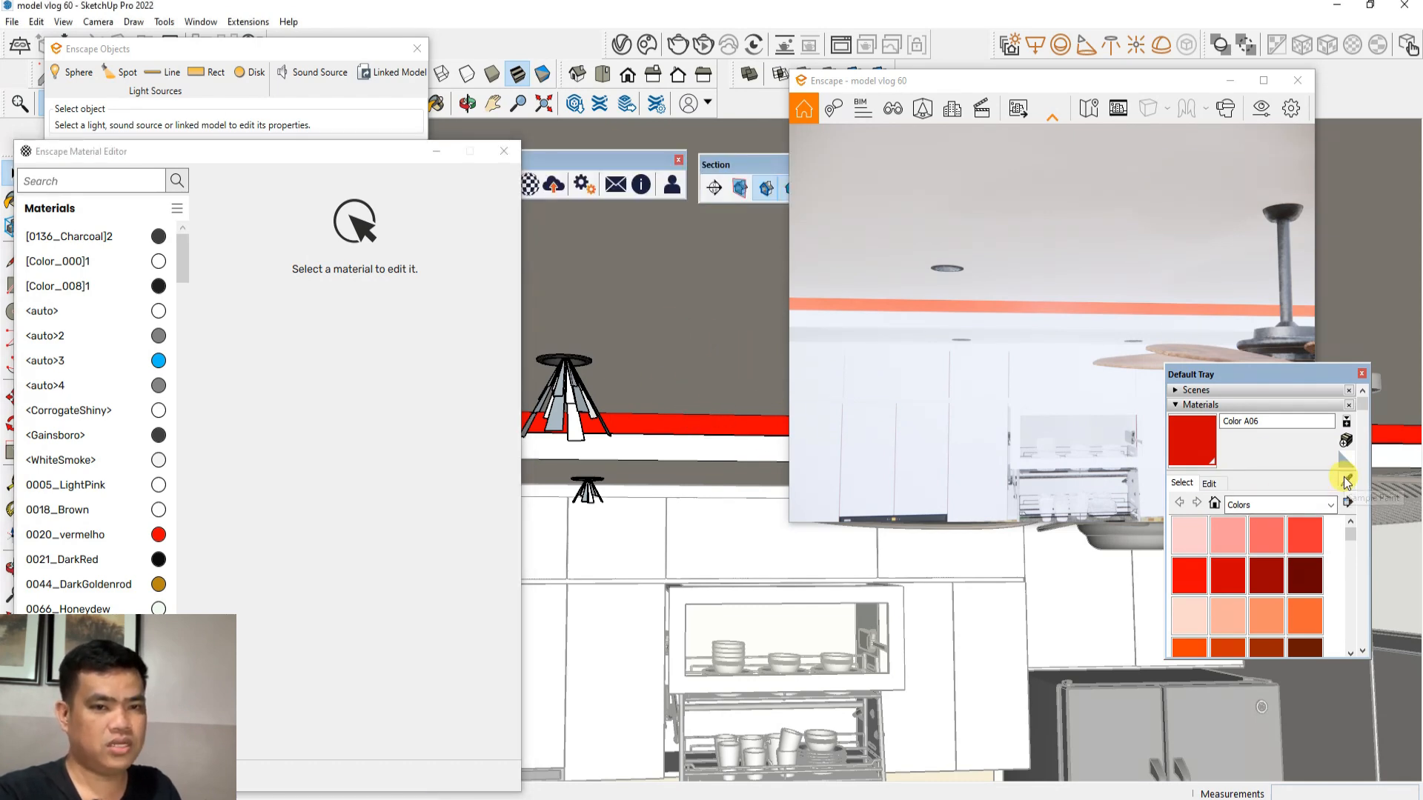
left_click(740, 422, "alt")
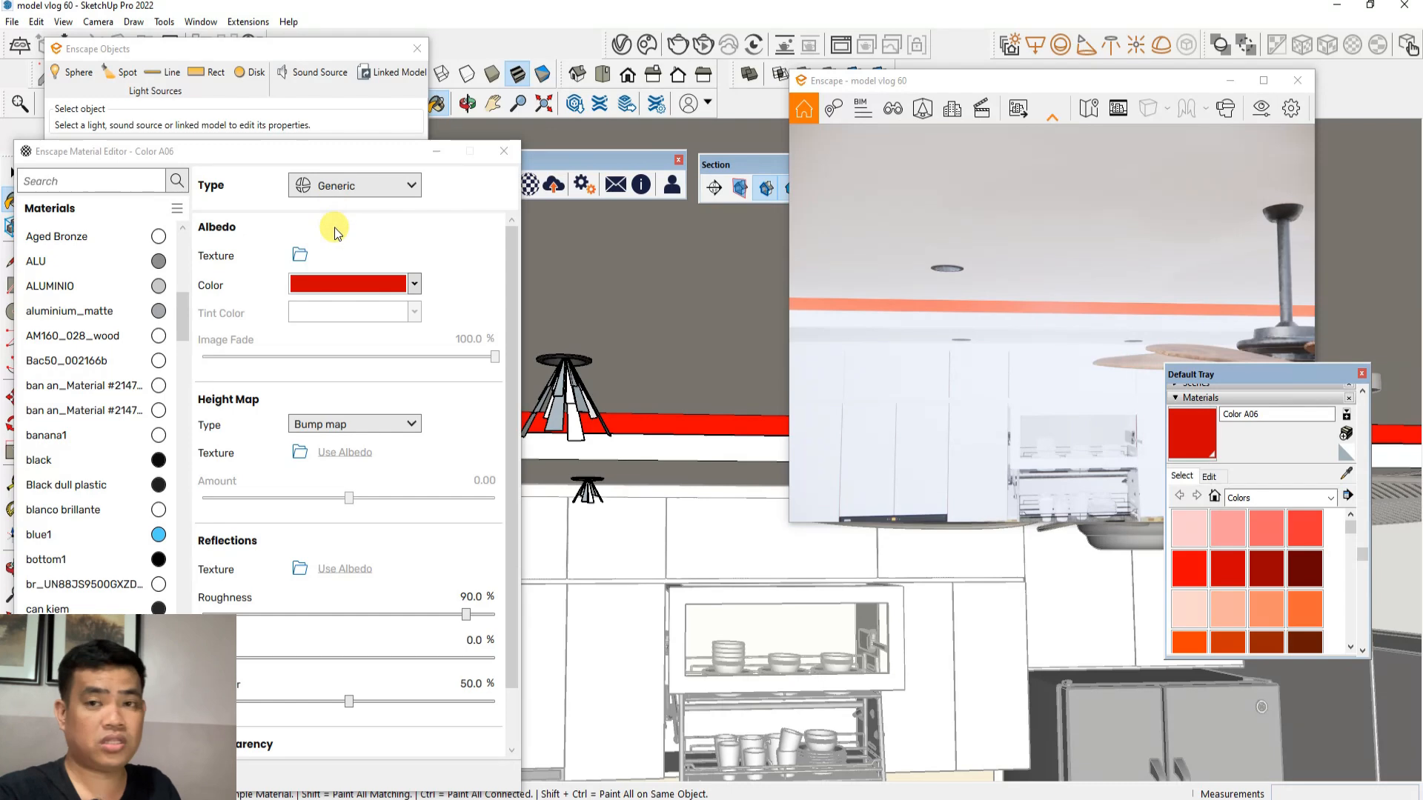
left_click(413, 285)
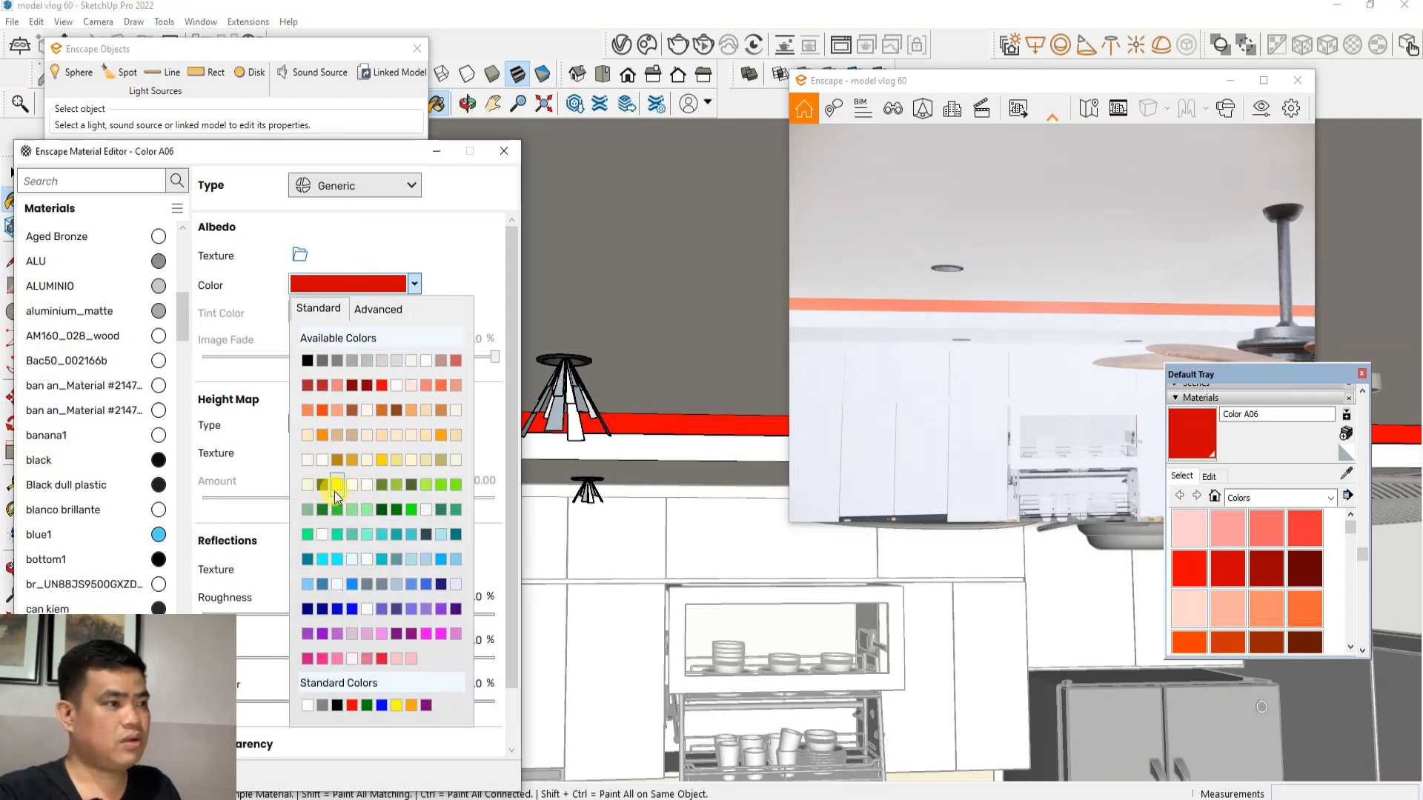
left_click(309, 487)
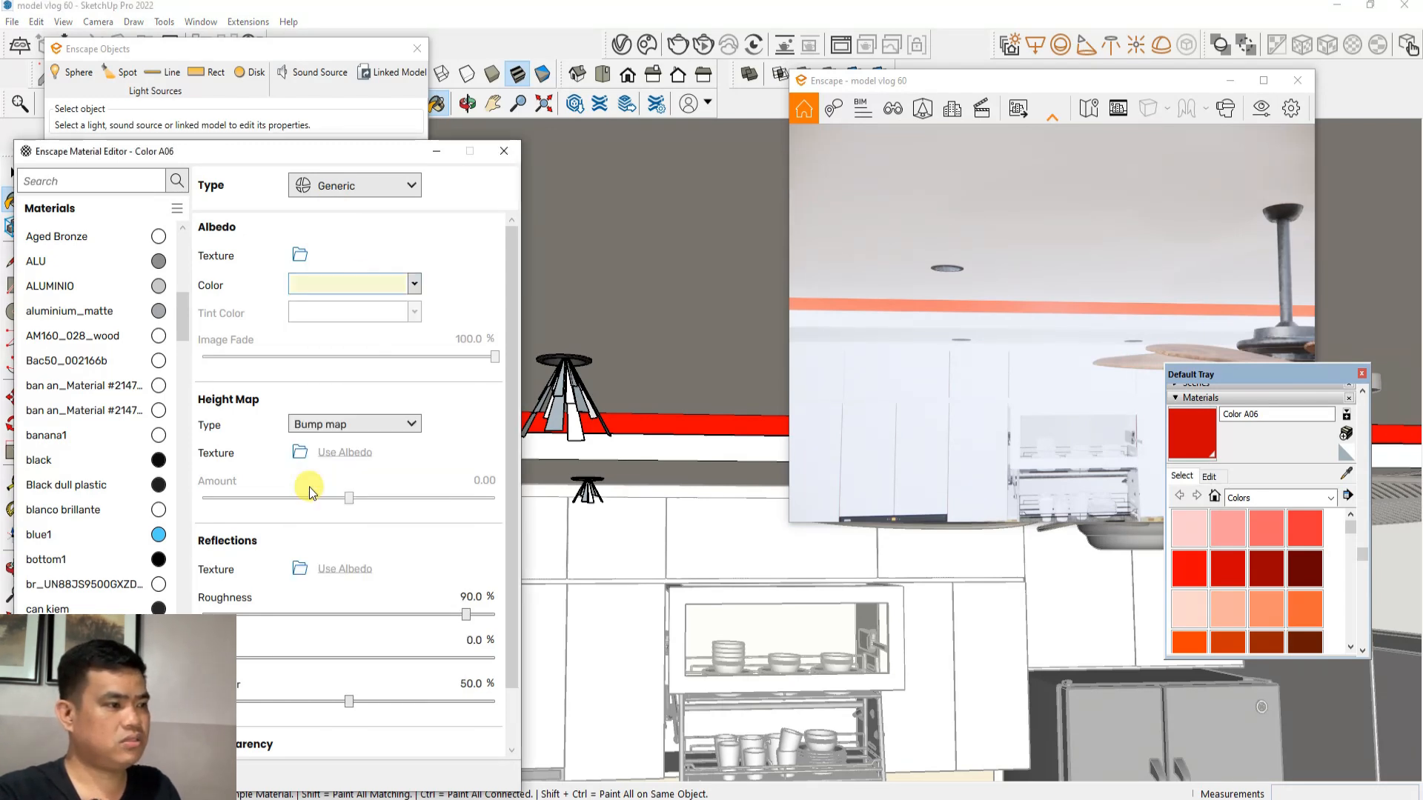
Change the Color A06 material type to Self-illuminated and set its luminance to 98 cd/m²
left_click(331, 190)
left_click(357, 336)
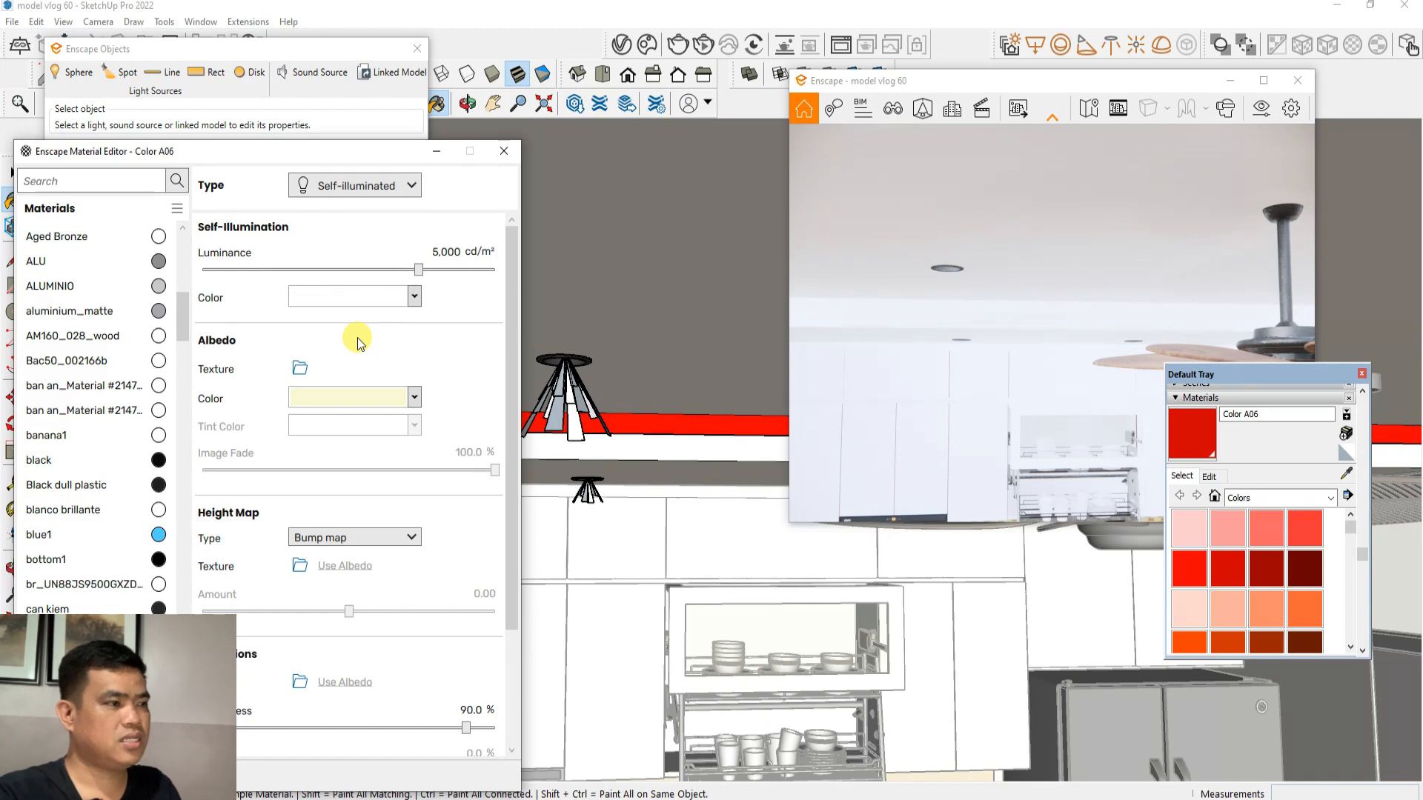
left_click_drag(418, 274, 321, 279)
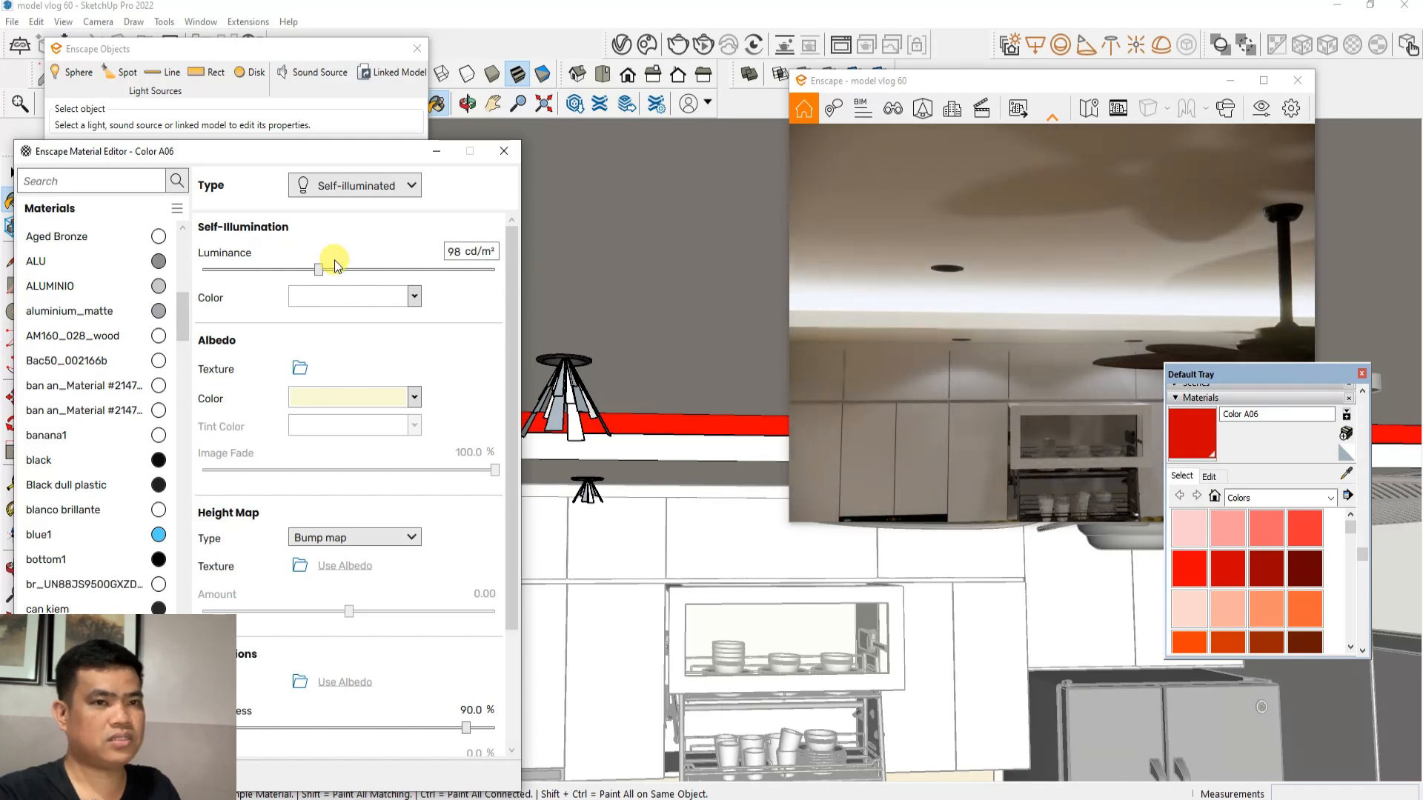
Reduce the self-illuminated Color A06 material's luminance to 6 cd/m² and minimize the Enscape Material Editor
left_click_drag(321, 274, 249, 271)
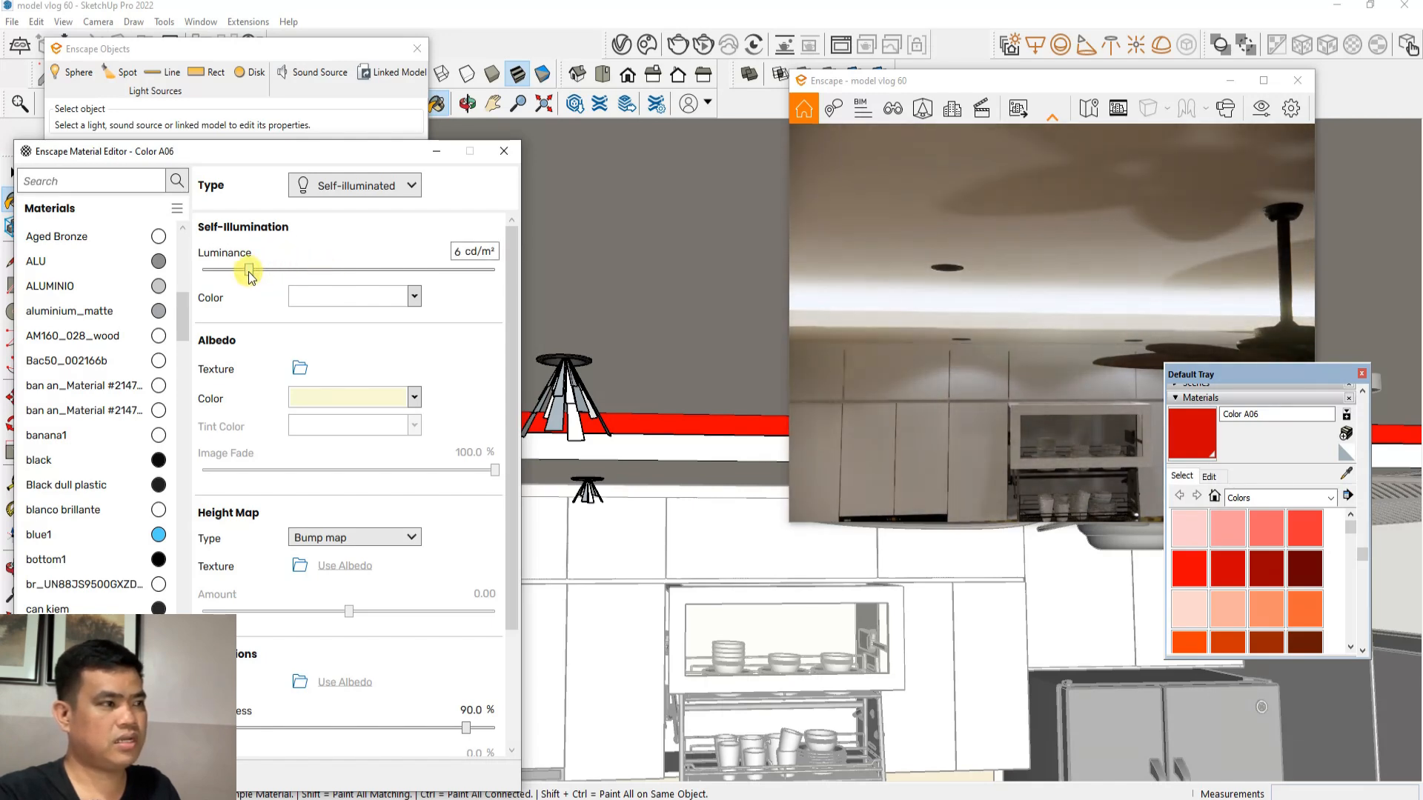
scroll(635, 483, "down", 5)
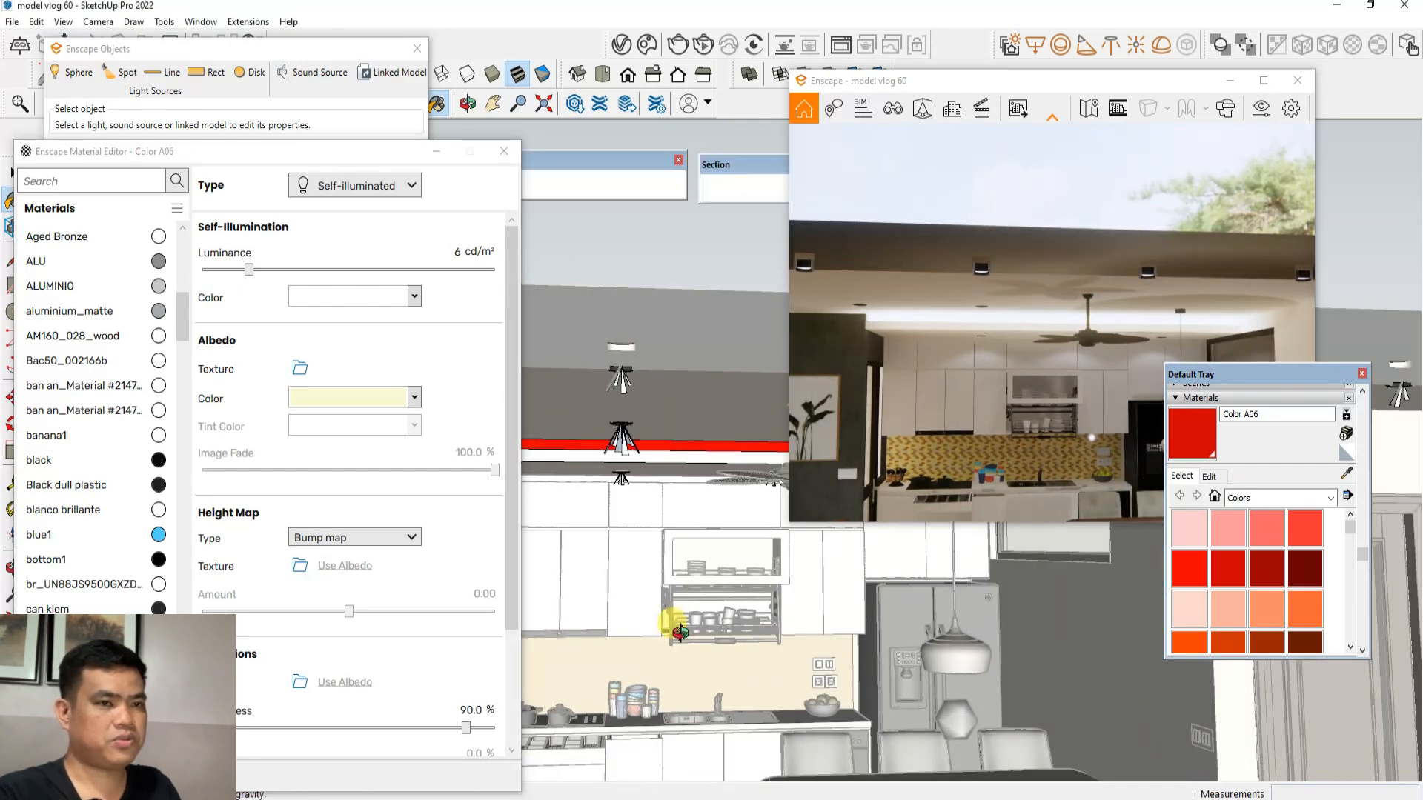
middle_click_drag(714, 618, 711, 592)
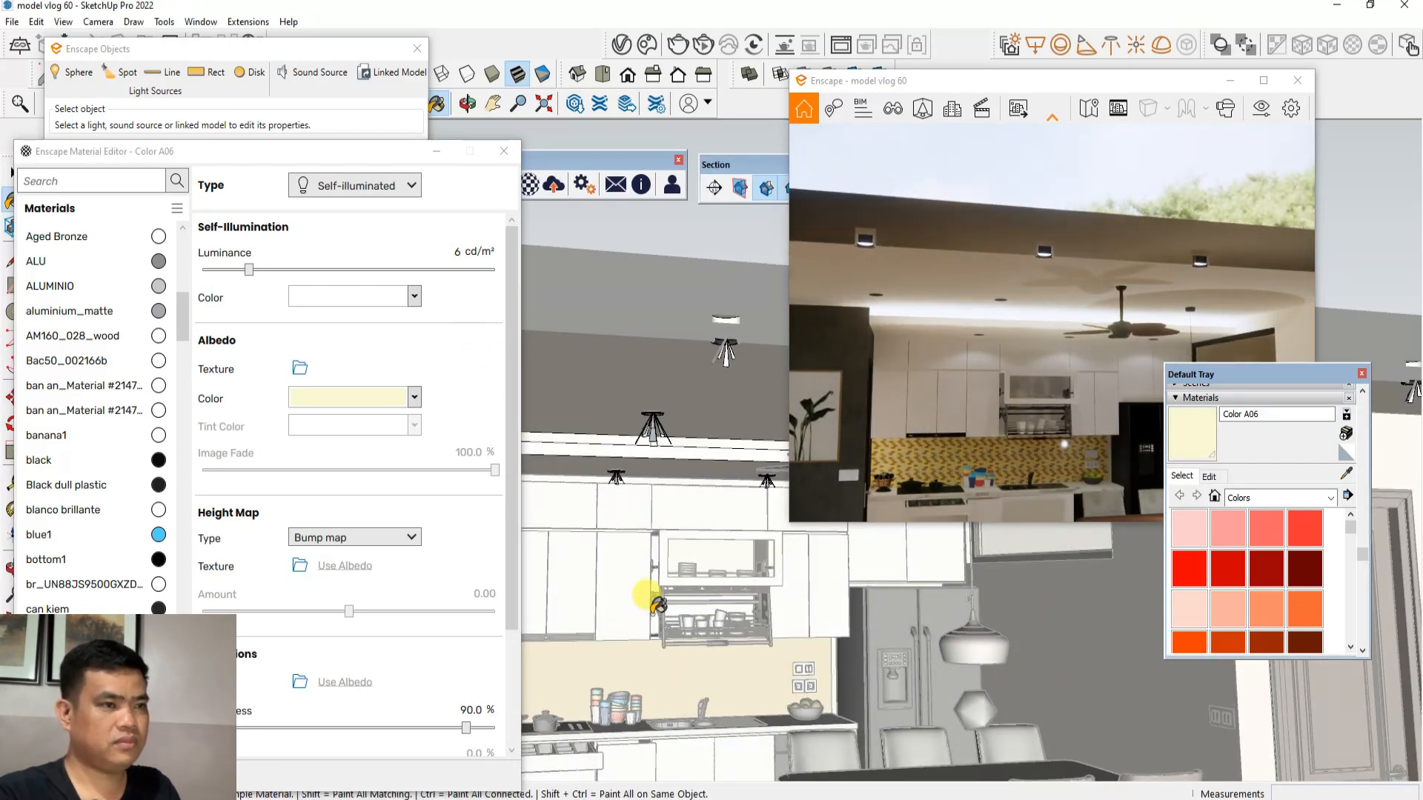
left_click_drag(398, 156, 435, 173)
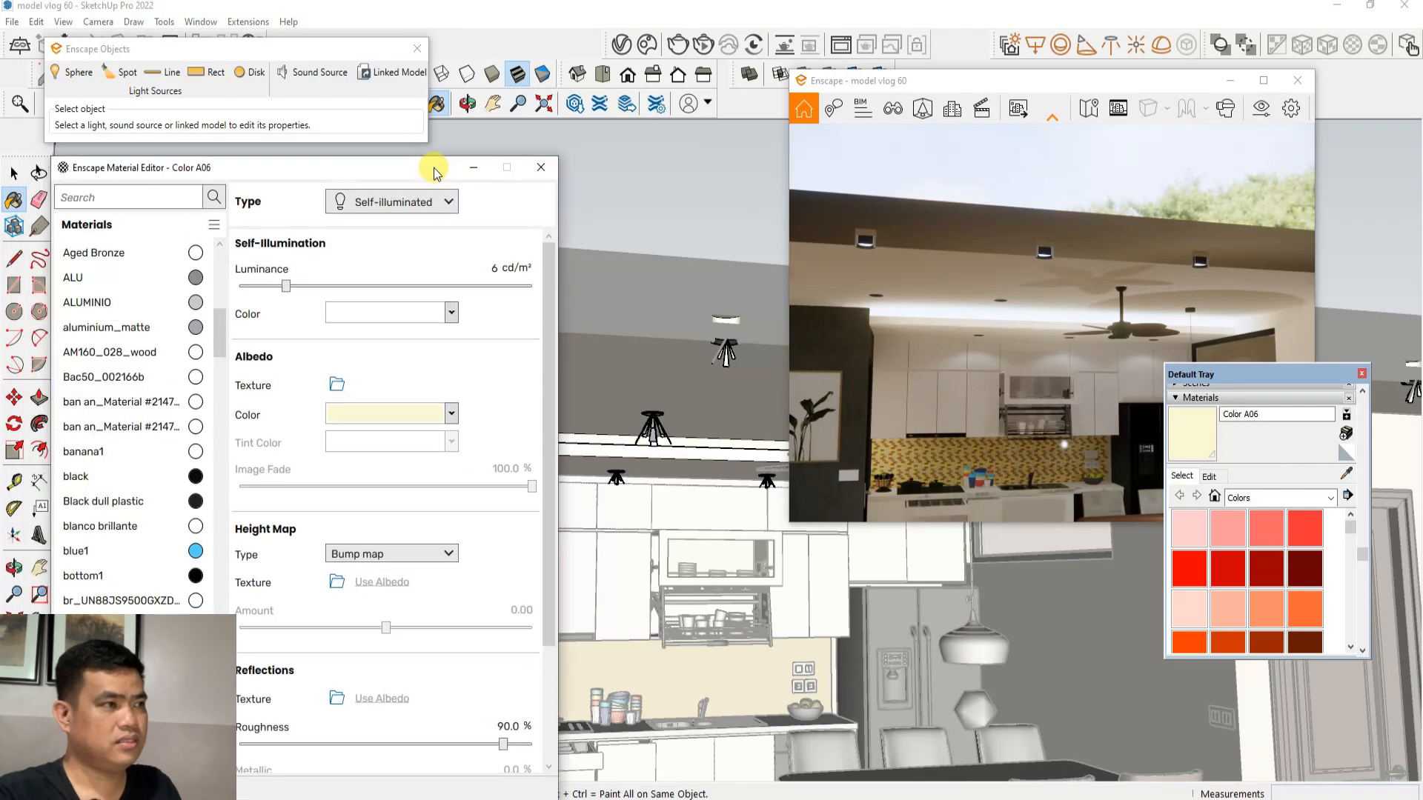
left_click(471, 168)
Draw a short vertical guide line down from the underside of the wall cabinets beside the range hood
scroll(673, 693, "up", 6)
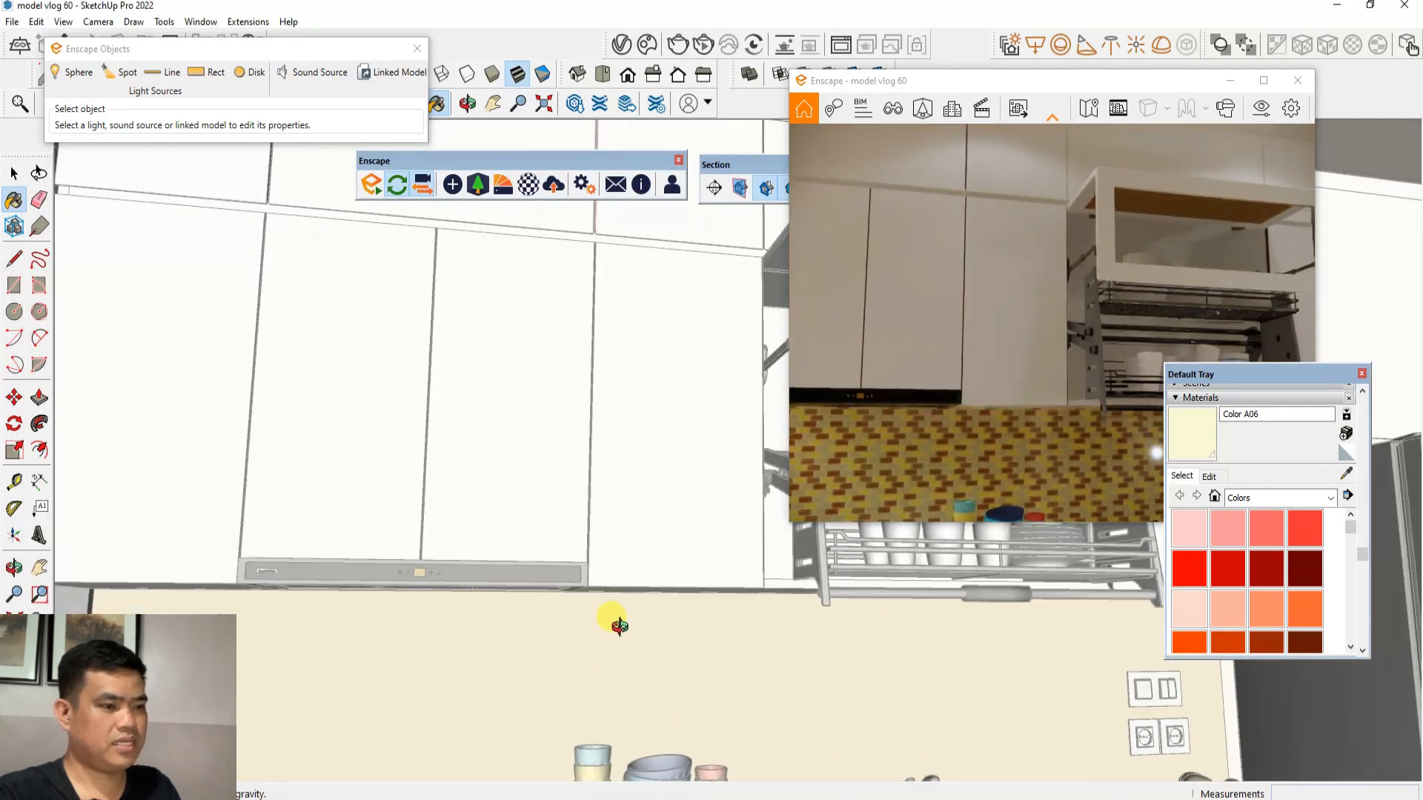
mouse_move(619, 626)
middle_mouse_down()
mouse_move(677, 547)
mouse_move(200, 434)
middle_mouse_up()
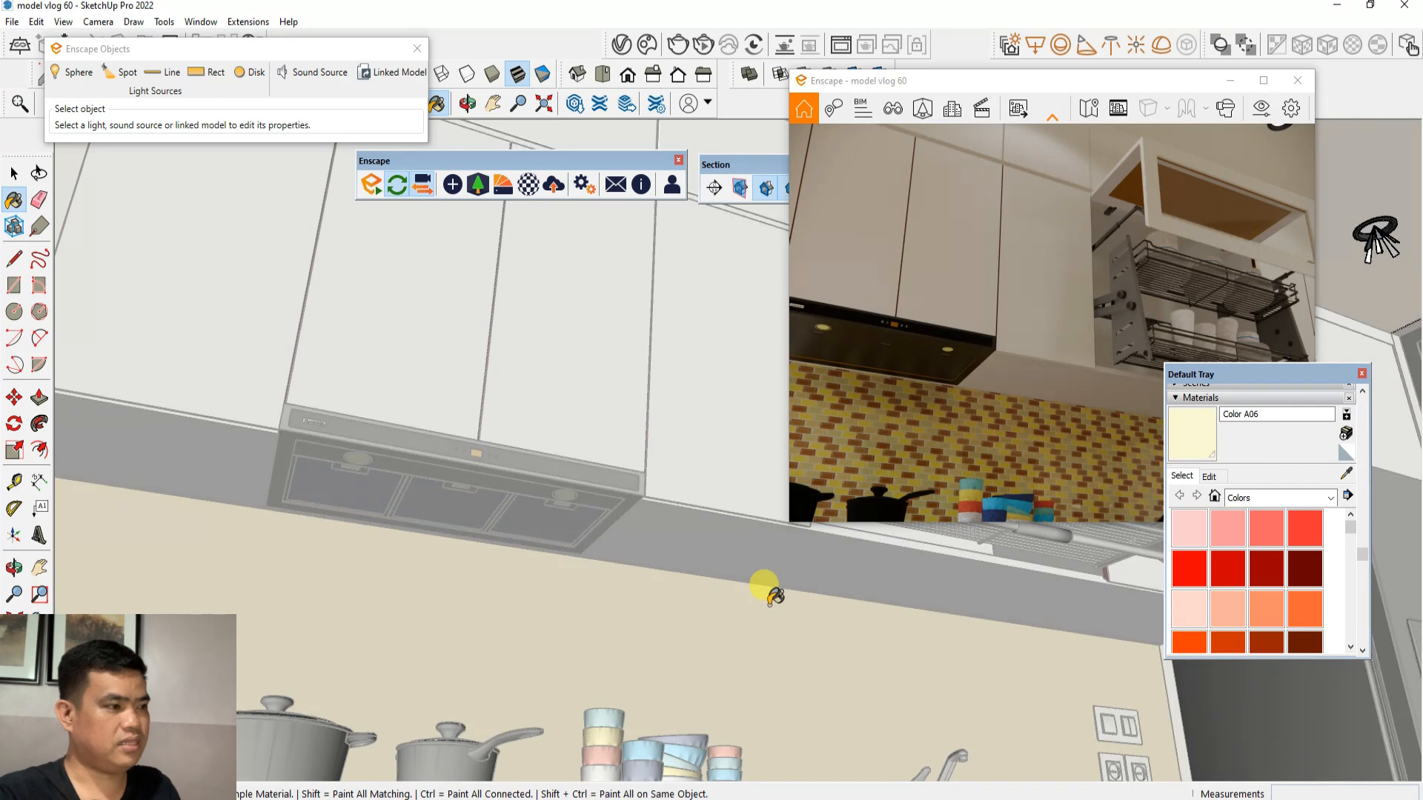
middle_click_drag(400, 484, 215, 326)
key("space")
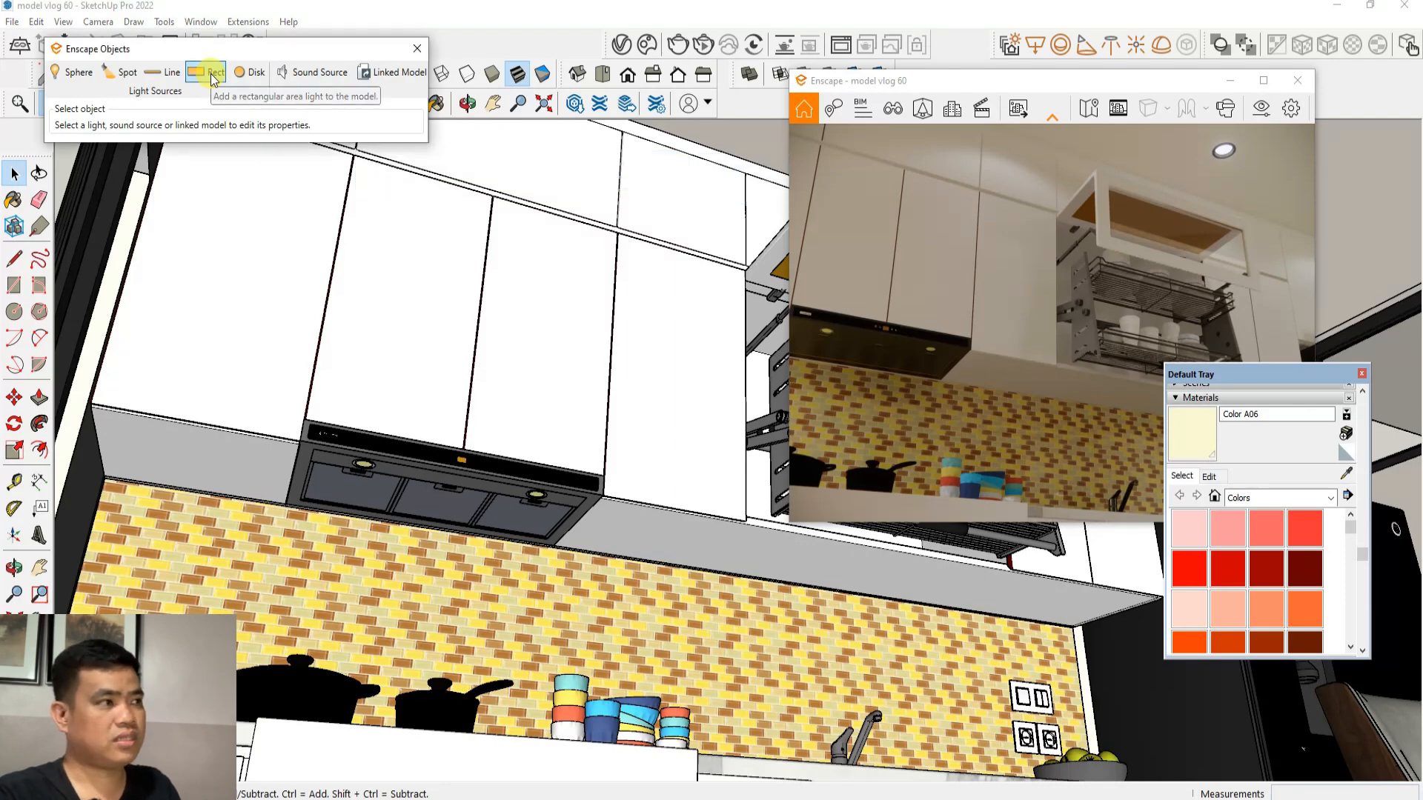
left_click(211, 78)
left_click(14, 259)
scroll(635, 567, "up", 6)
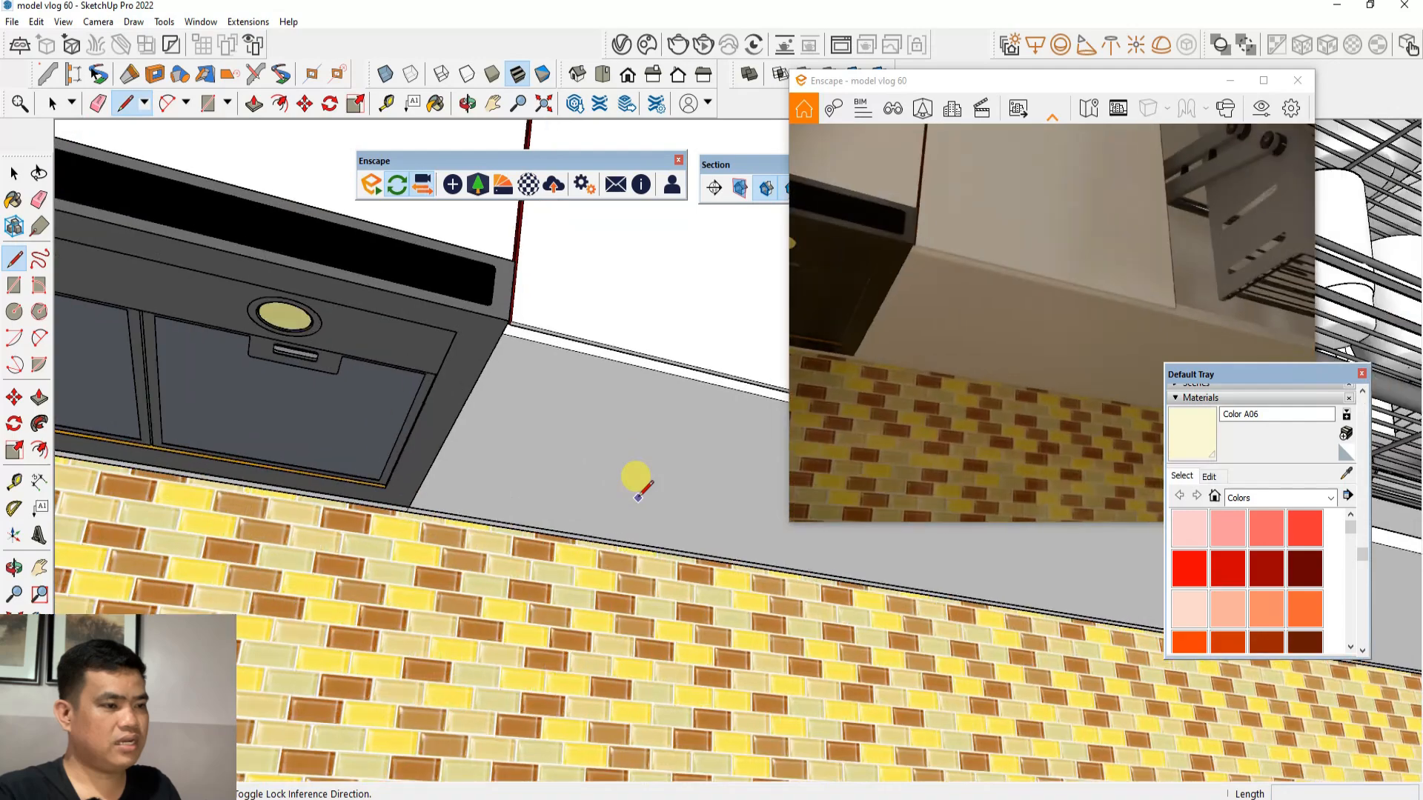
scroll(633, 495, "up", 2)
left_click(612, 474)
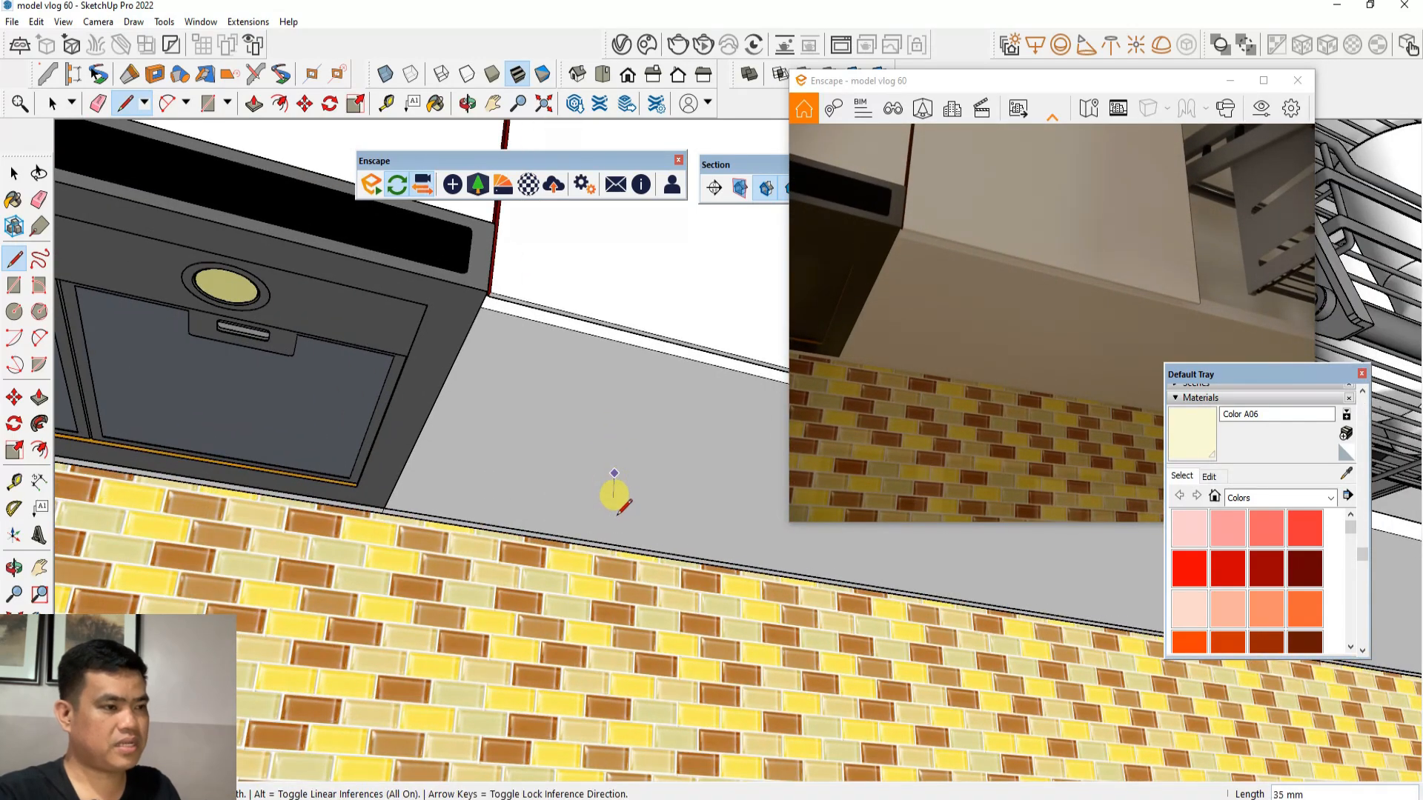
left_click(612, 525)
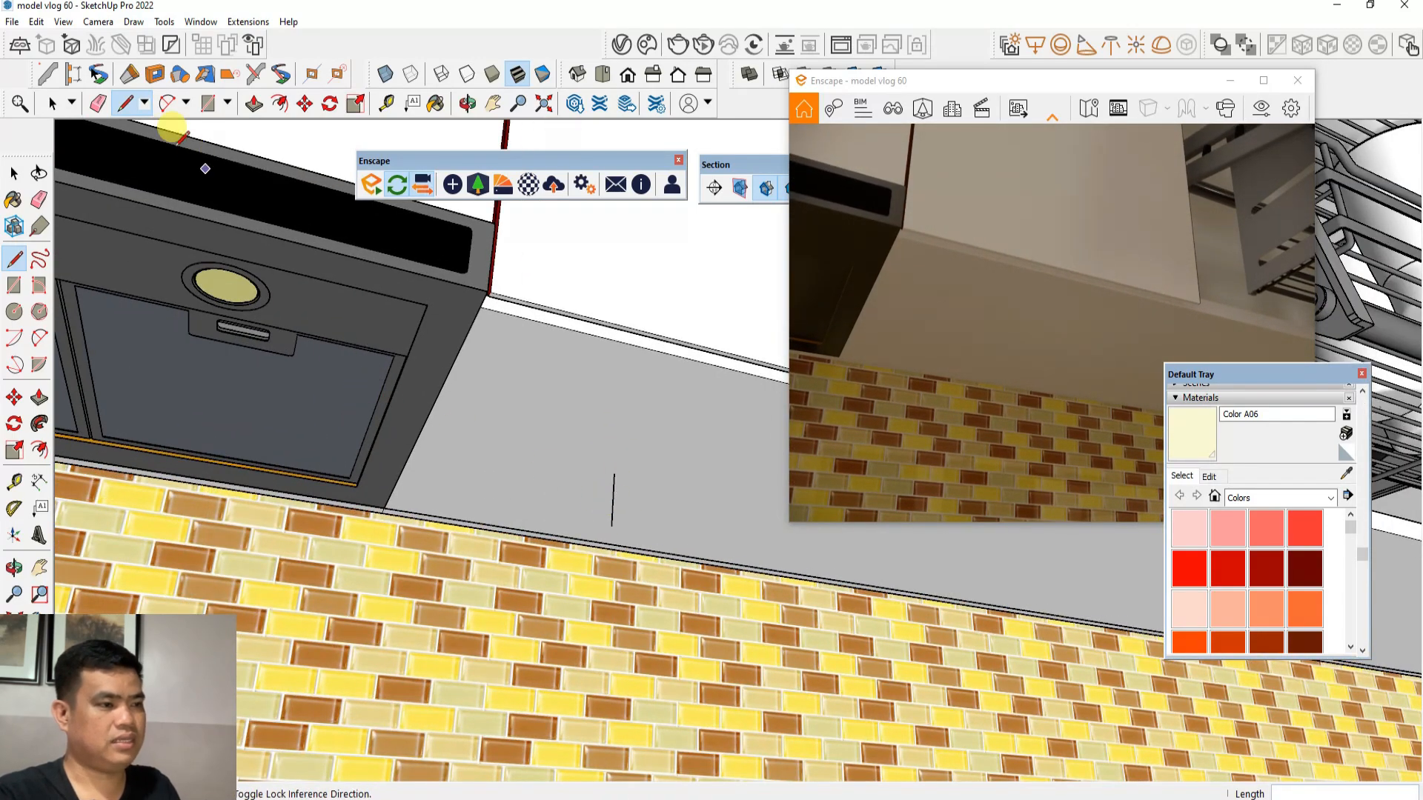
Place a rectangular light on the guide line, aimed straight down, and set its width to 0.01 m and length to 0.74 m
left_click(452, 184)
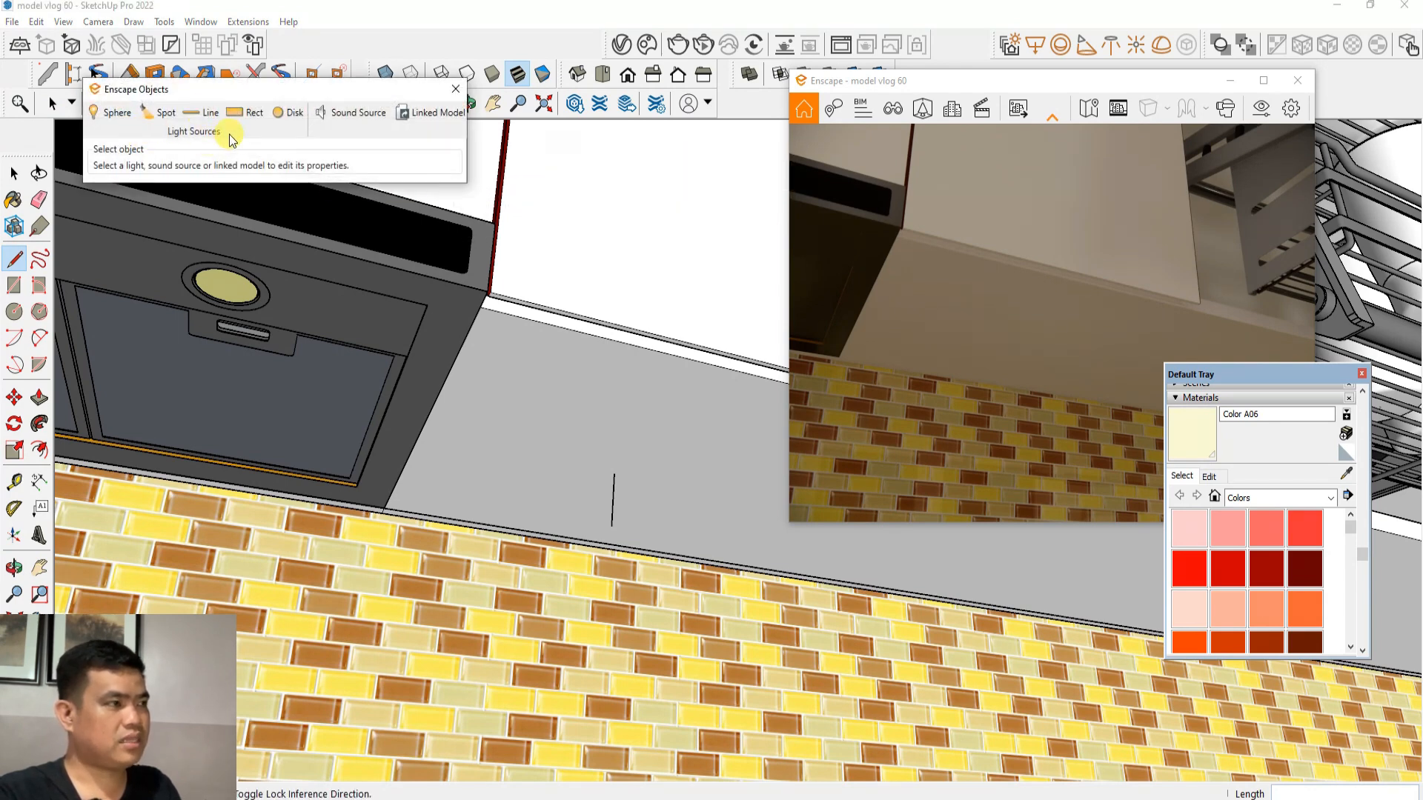
left_click(244, 112)
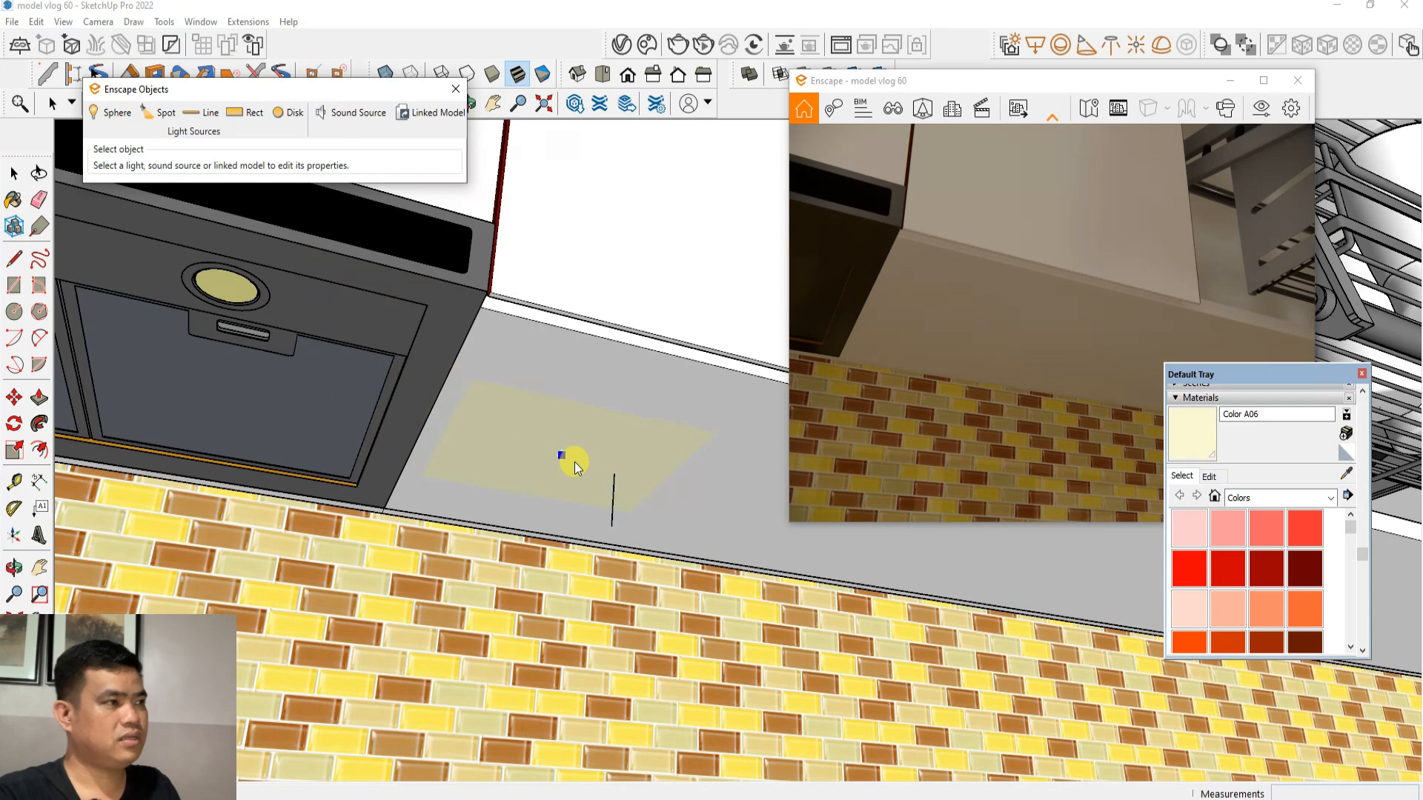
left_click(614, 475)
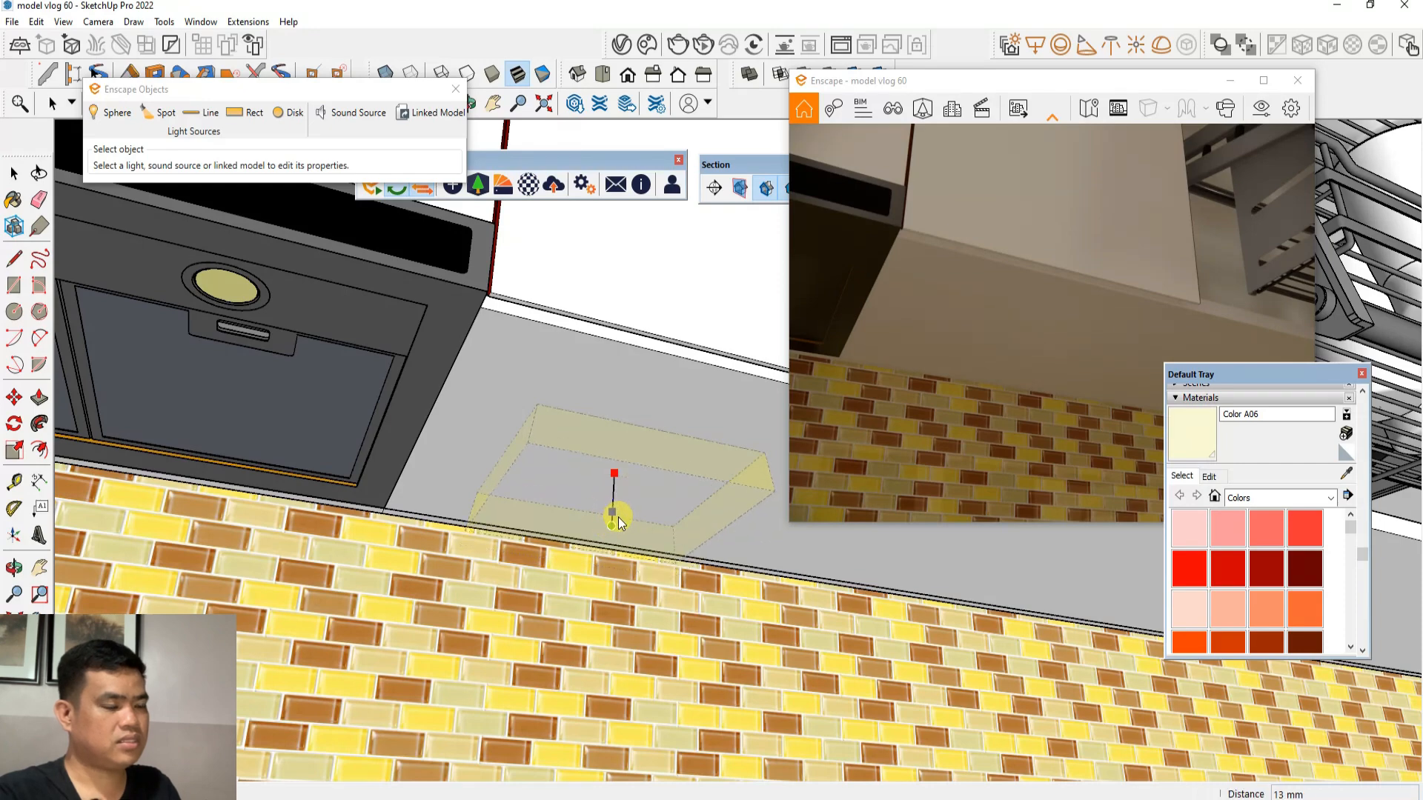
left_click(611, 528)
mouse_move(453, 446)
middle_mouse_down()
mouse_move(458, 466)
mouse_move(645, 534)
middle_mouse_up()
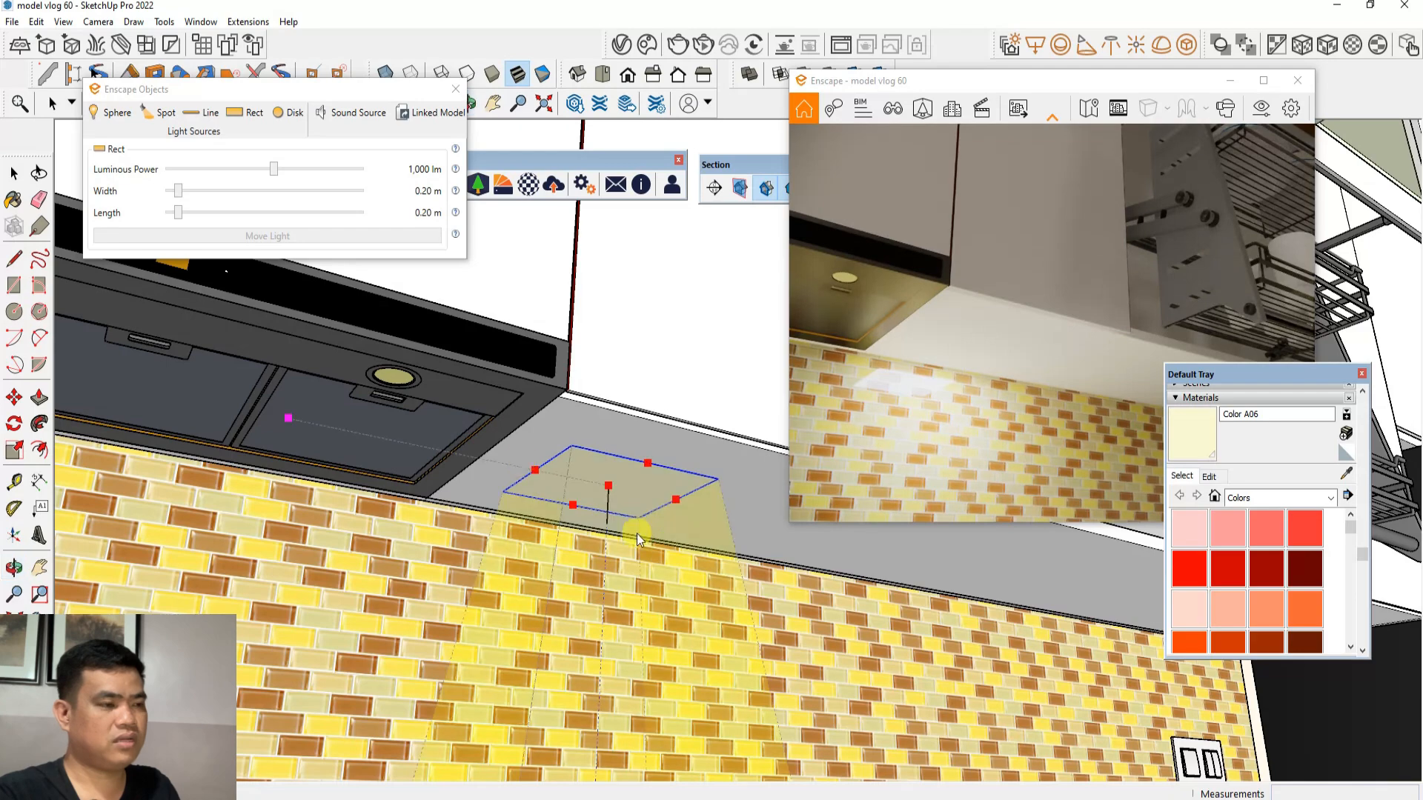
left_click_drag(179, 191, 156, 194)
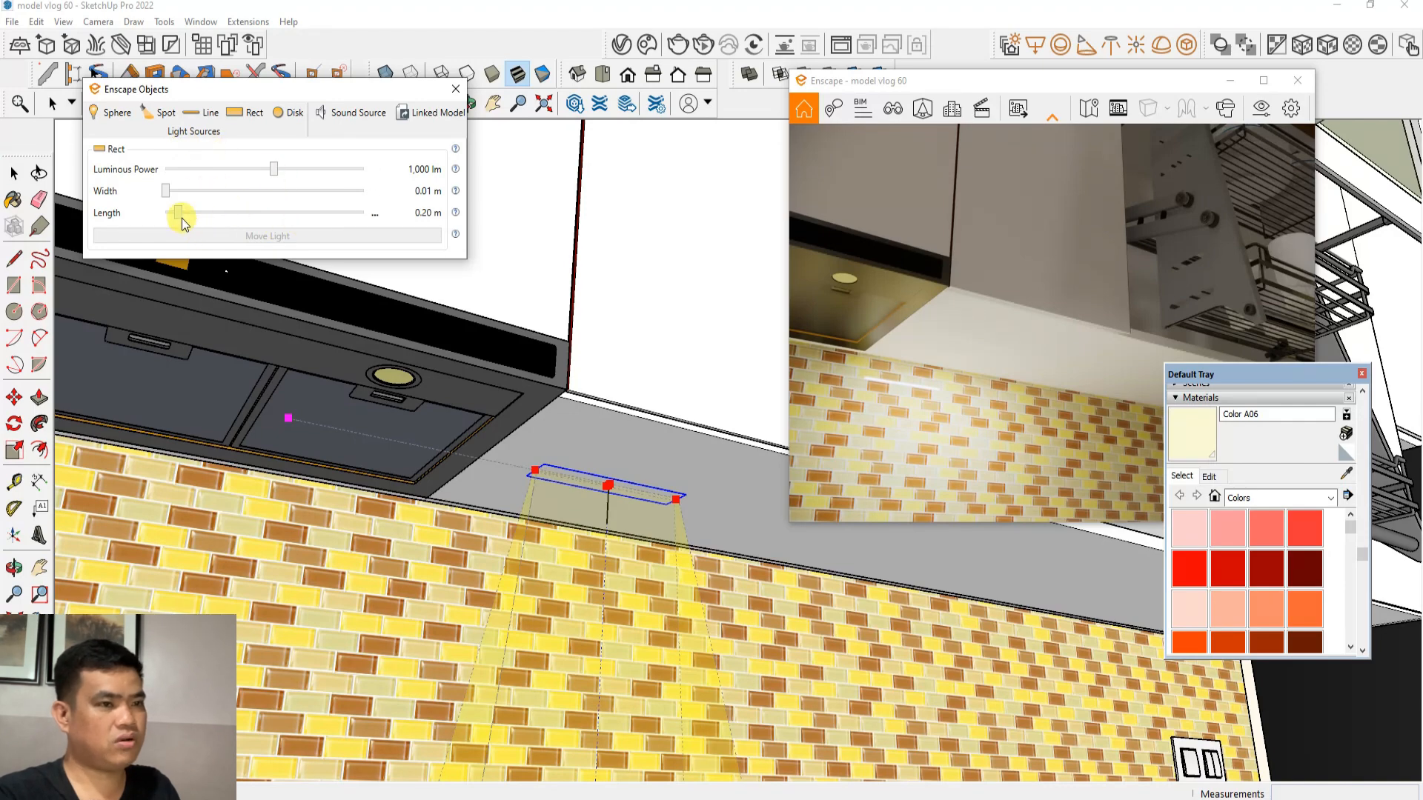
left_click_drag(178, 216, 214, 214)
Copy the rectangular strip light about 738 mm along the cabinet underside, away from the range hood, so the strips meet end to end
scroll(437, 395, "down", 5)
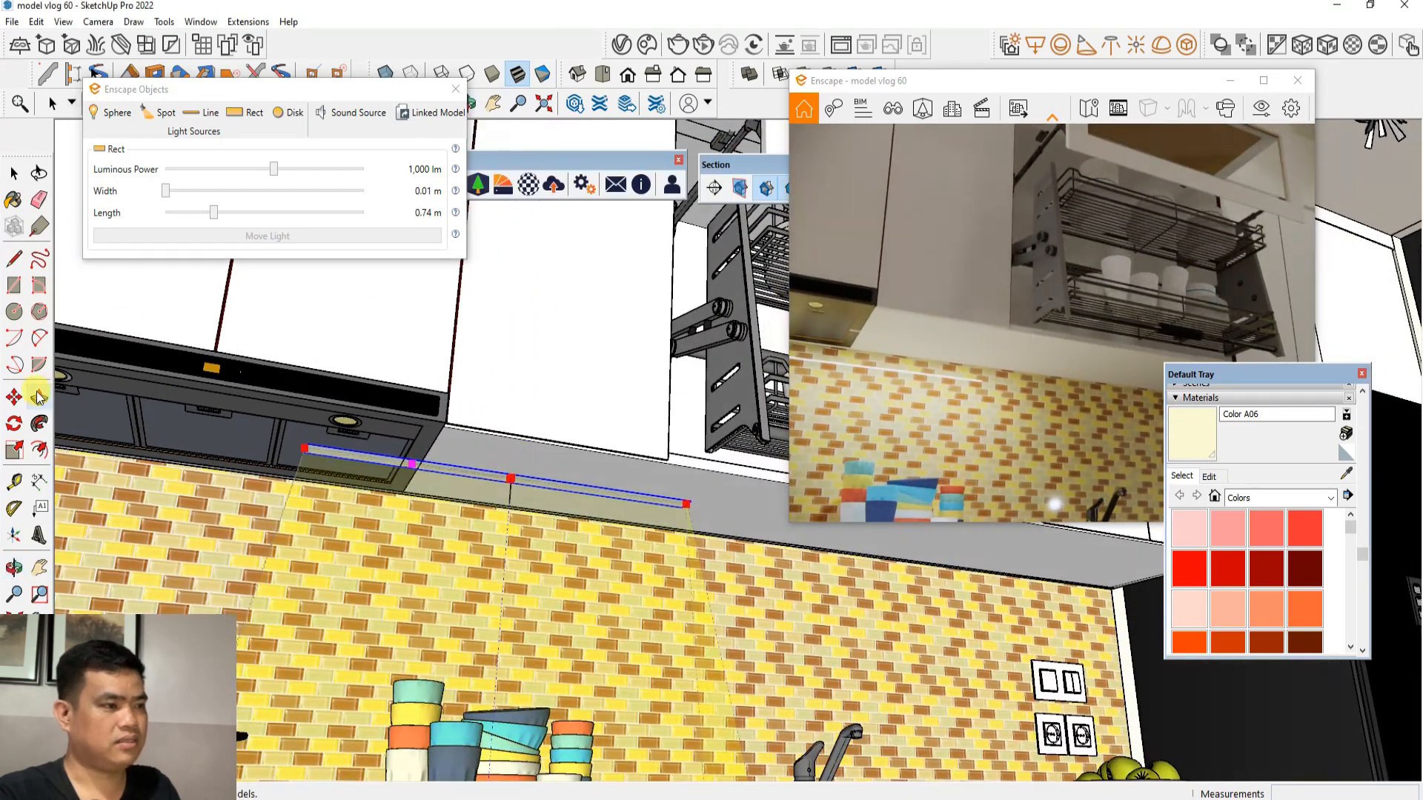
left_click(17, 398)
left_click(377, 464)
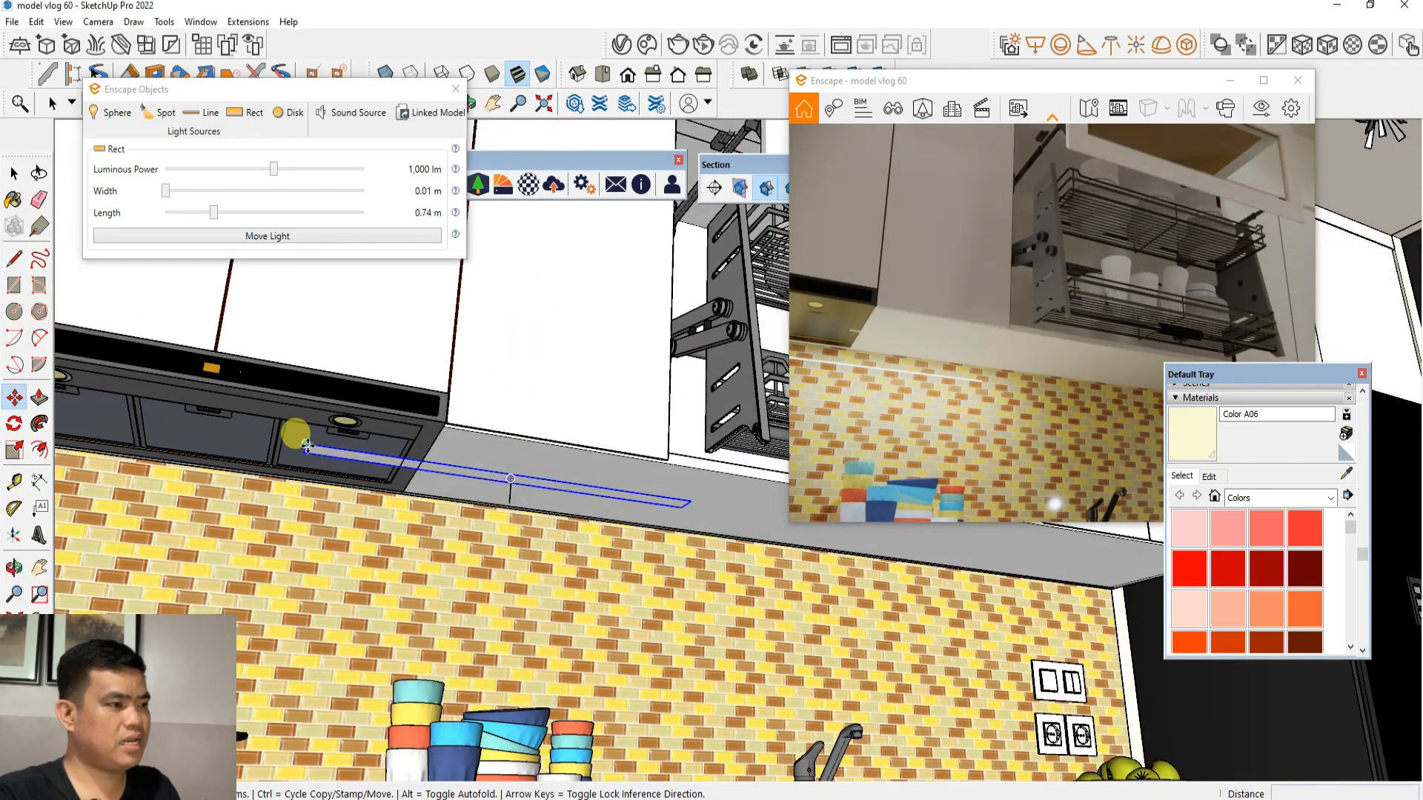
key("ctrl")
left_click_drag(476, 485, 669, 515)
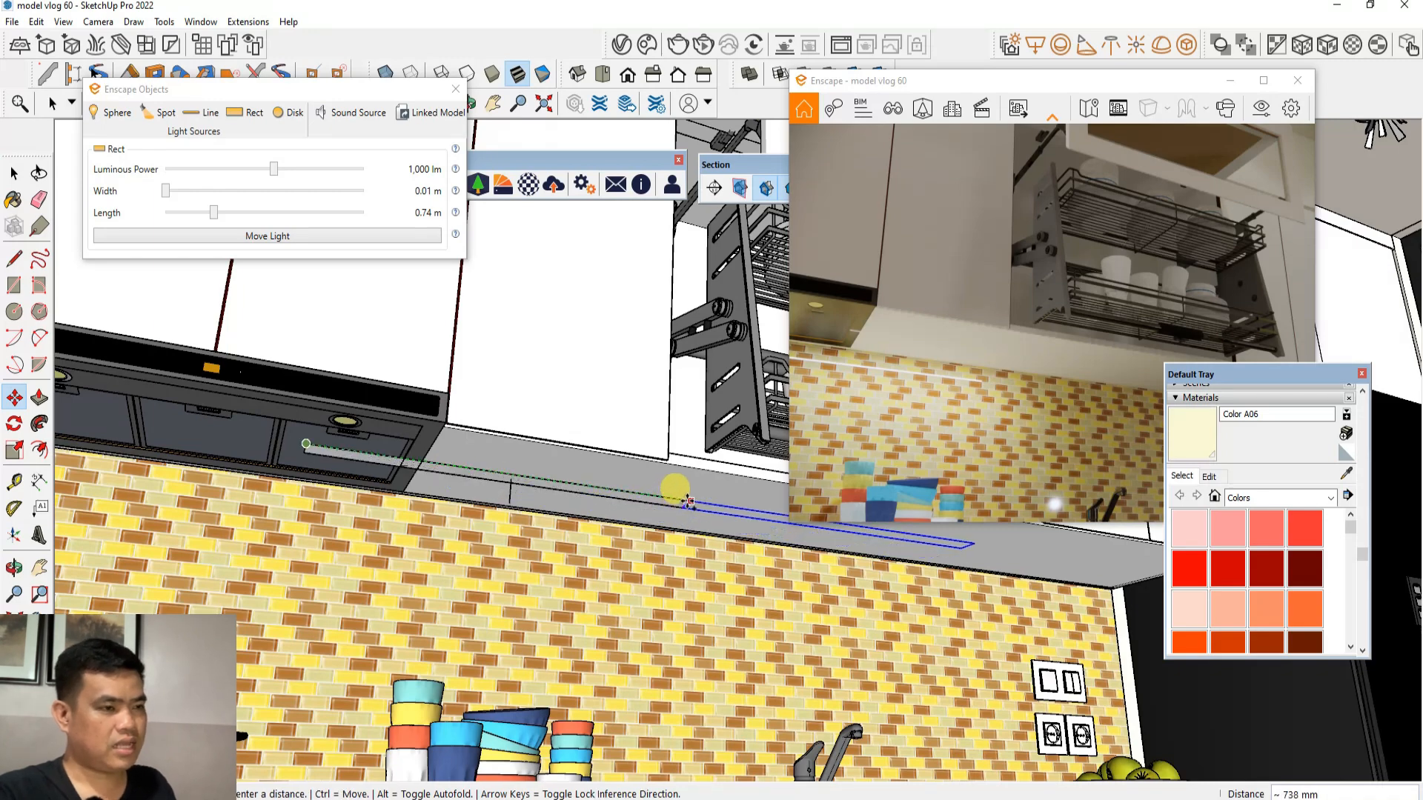
left_click(671, 511)
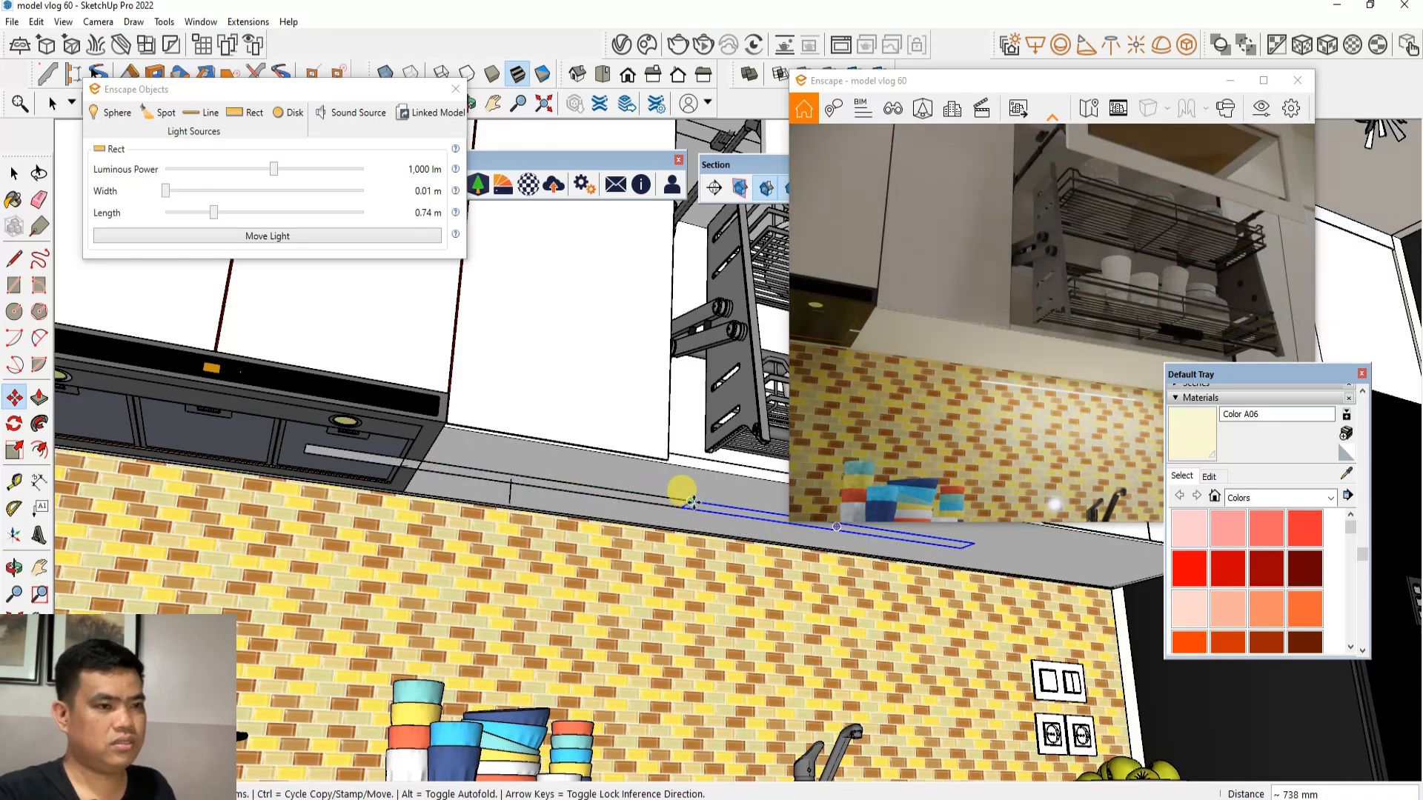
Copy the new strip light another 738 mm or so towards the refrigerator end of the wall cabinets
scroll(492, 466, "down", 2)
left_click(581, 486)
scroll(848, 537, "up", 2)
scroll(445, 488, "down", 1)
scroll(667, 496, "down", 2)
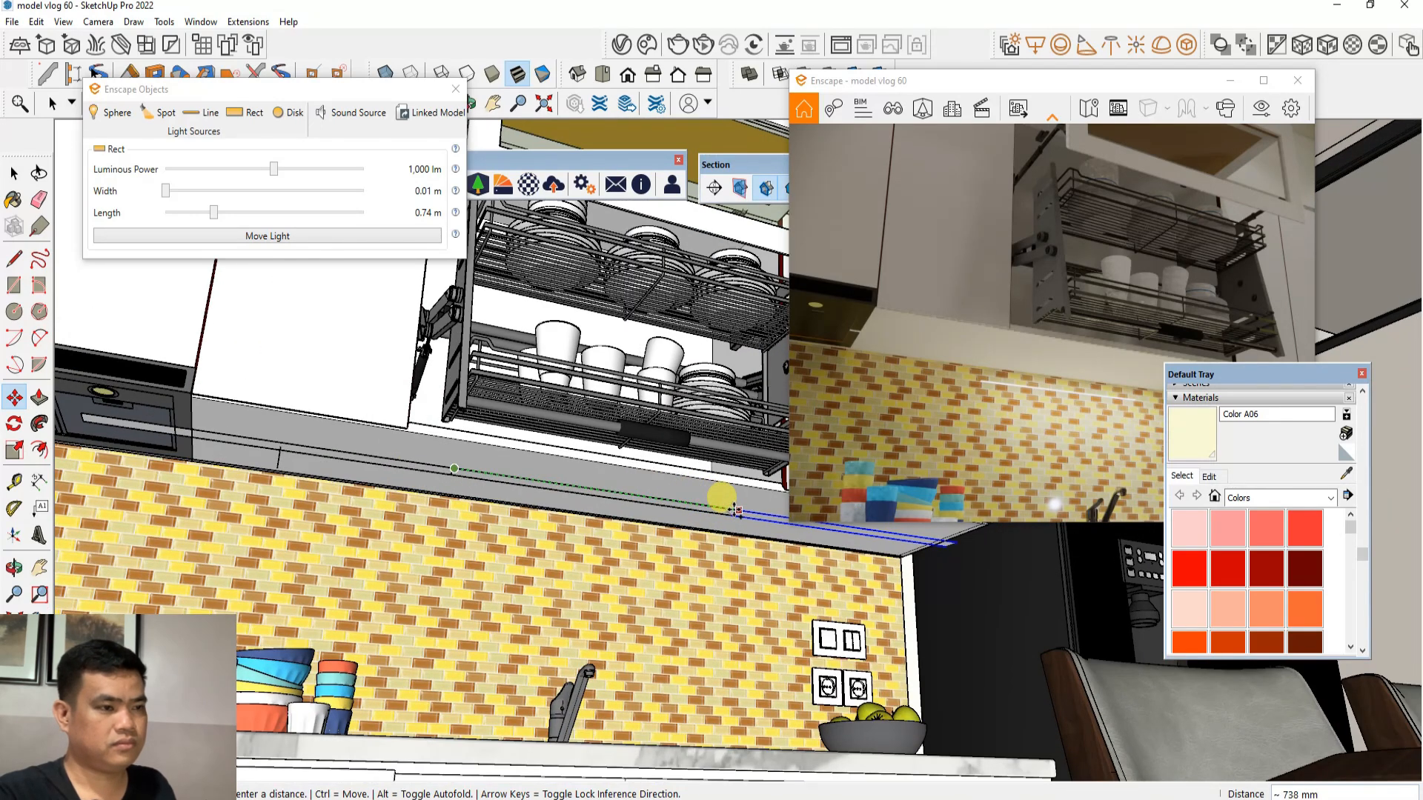
left_click(736, 510)
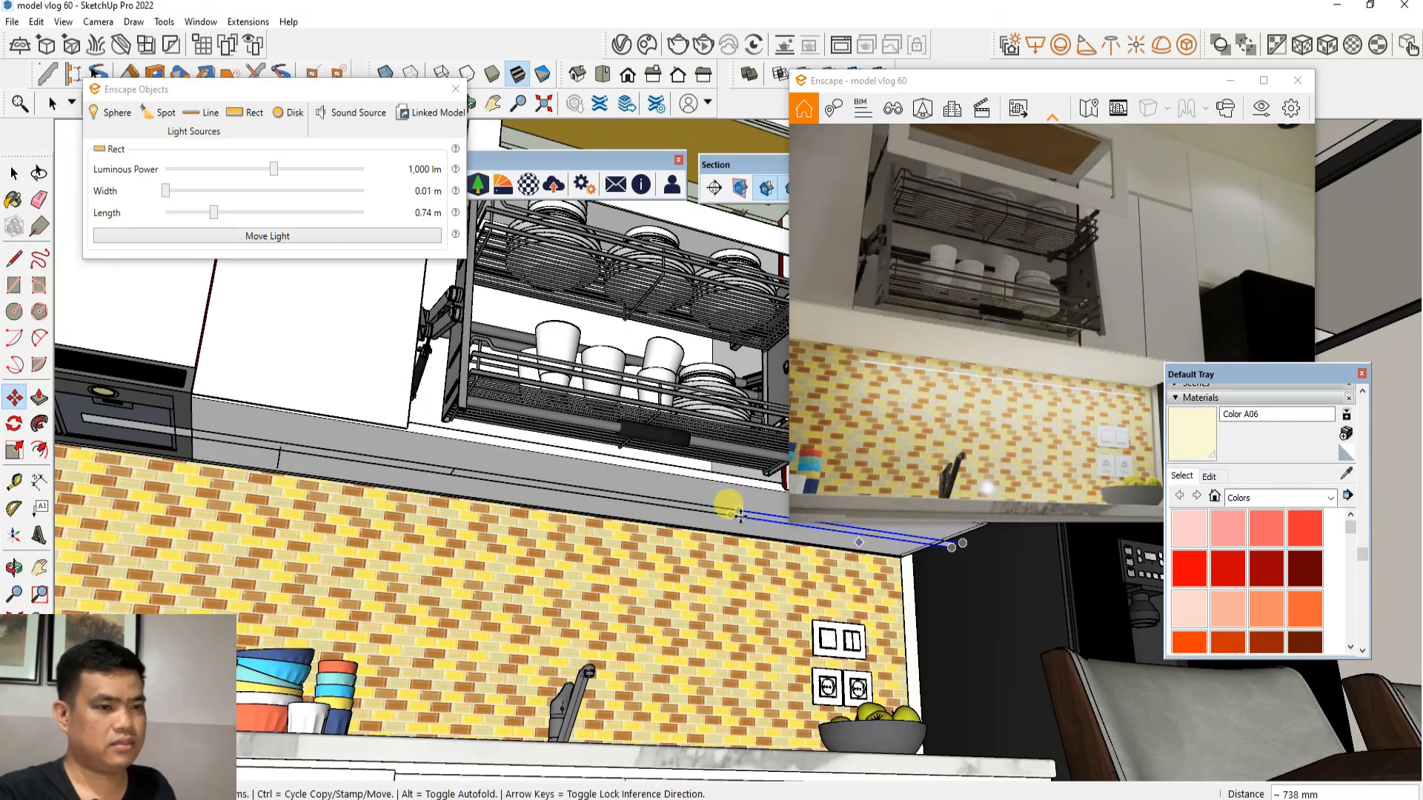
scroll(763, 517, "up", 1)
scroll(763, 517, "down", 3)
Select the two strip lights nearest the range hood and copy them about 1476 mm under the hood, extending the row the opposite way
left_click(14, 173)
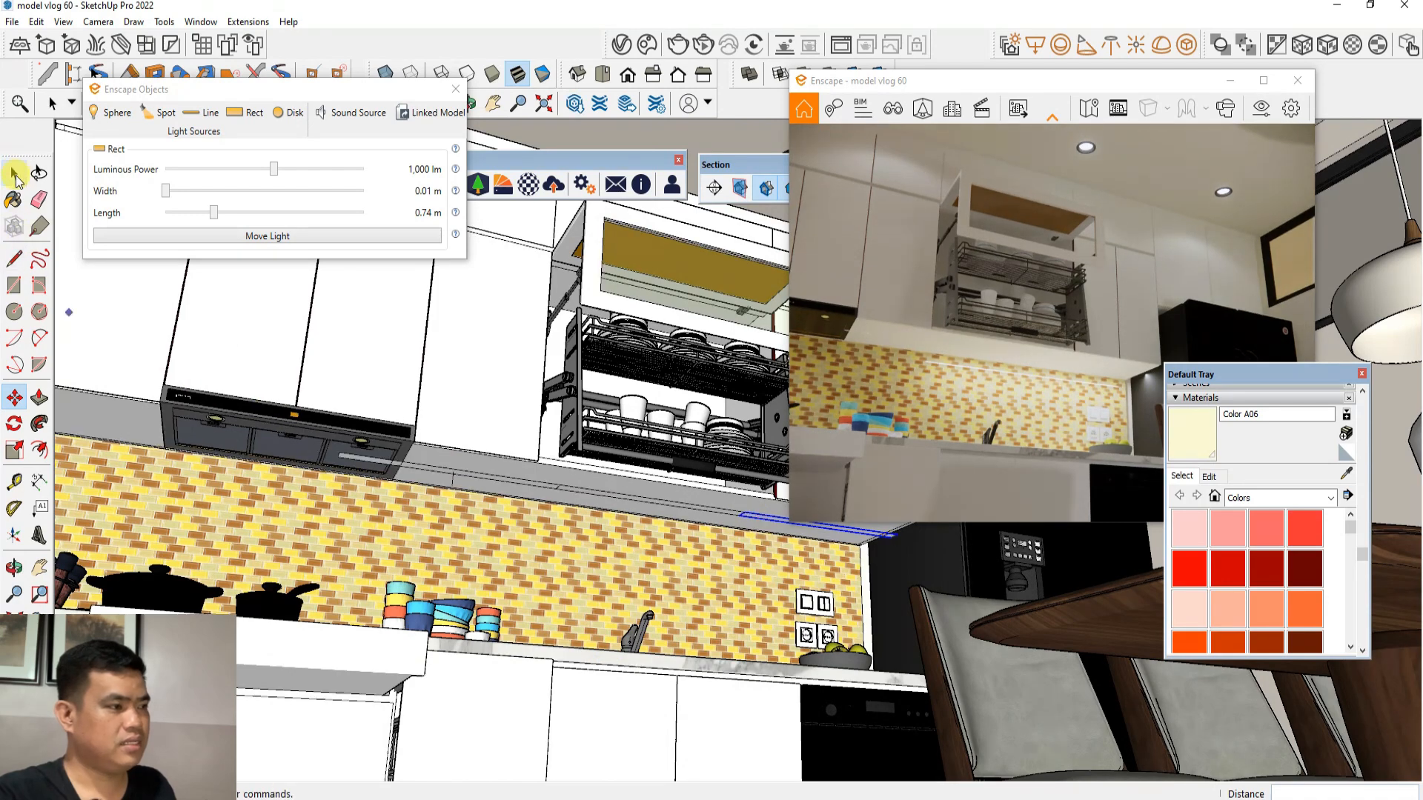
scroll(445, 451, "up", 3)
left_click(513, 499)
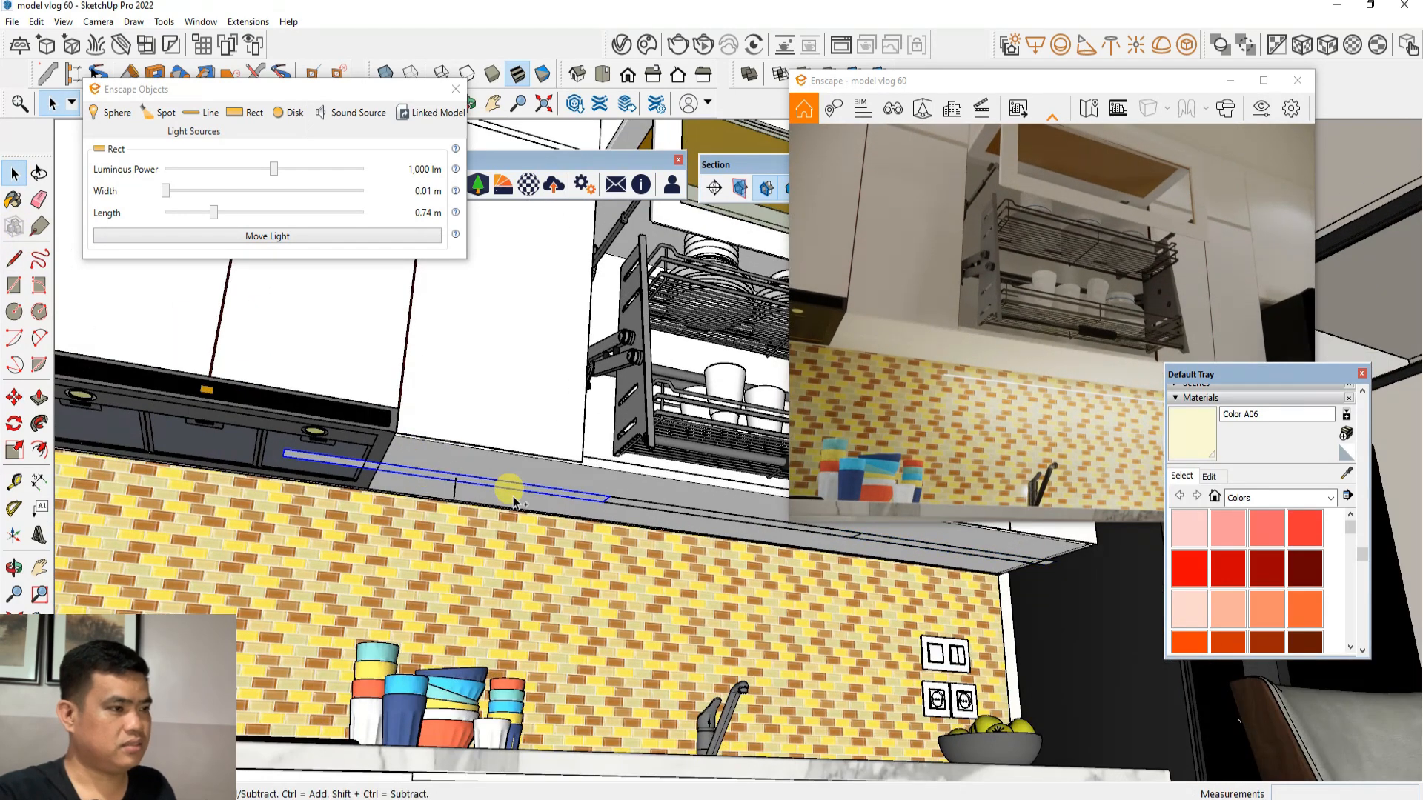
left_click(552, 501)
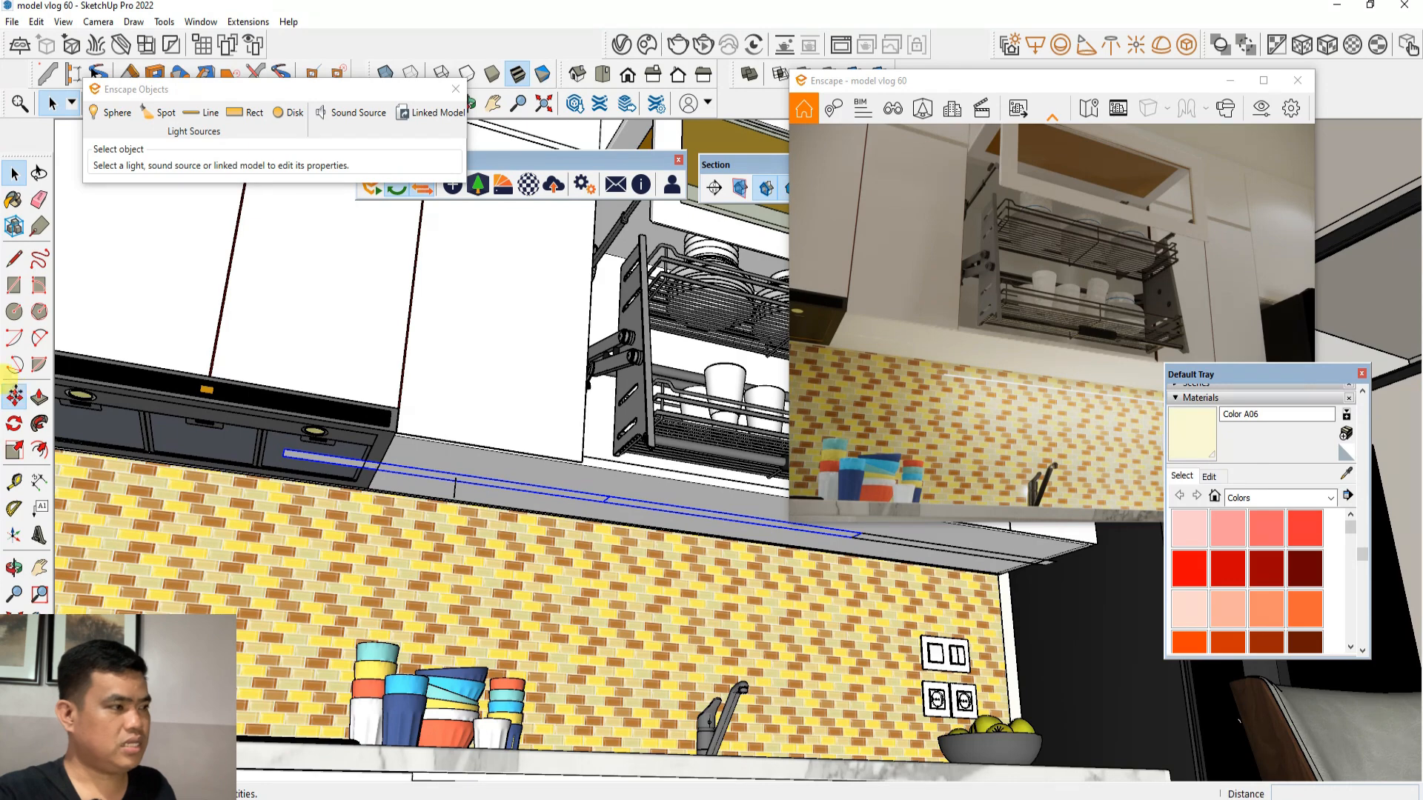
key("ctrl")
scroll(311, 460, "up", 3)
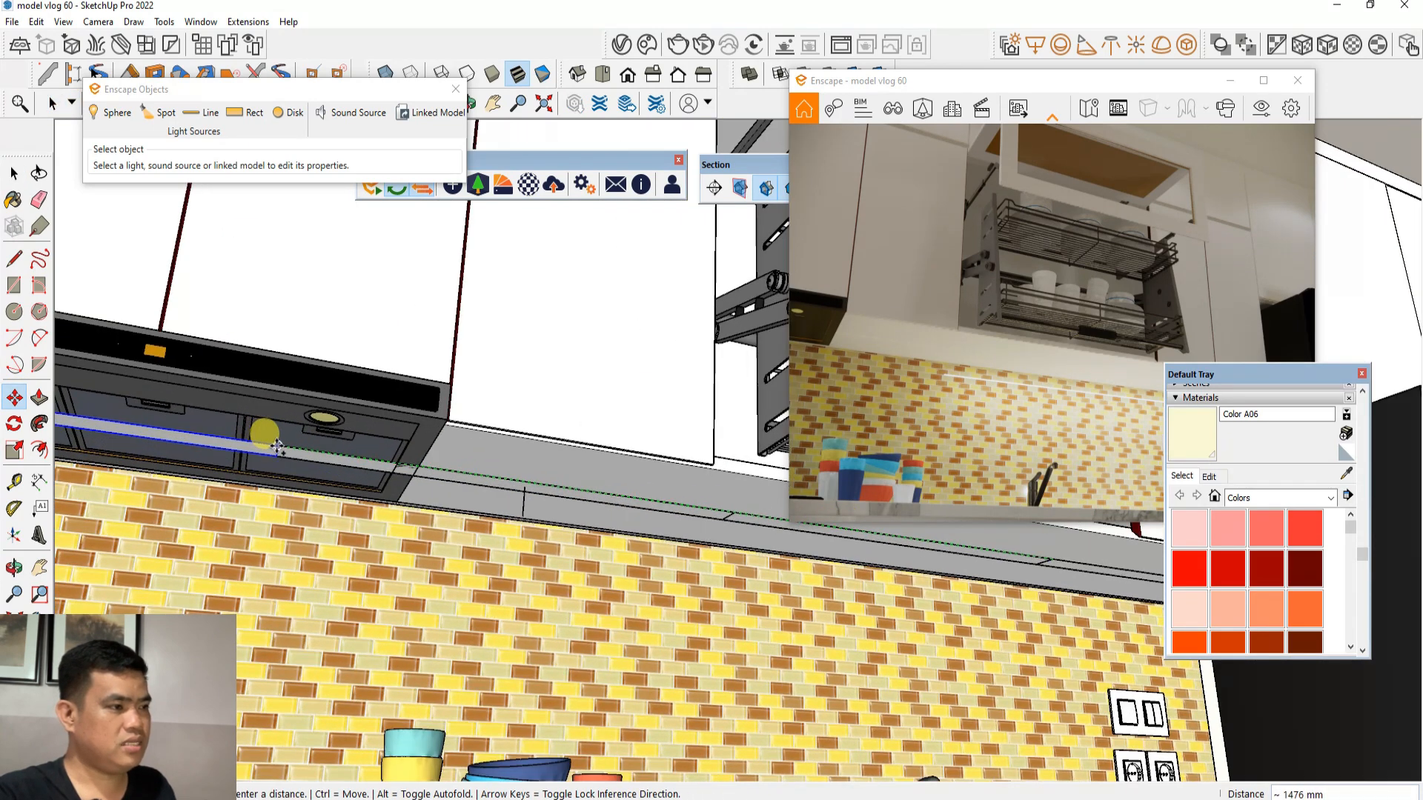
scroll(613, 492, "down", 5)
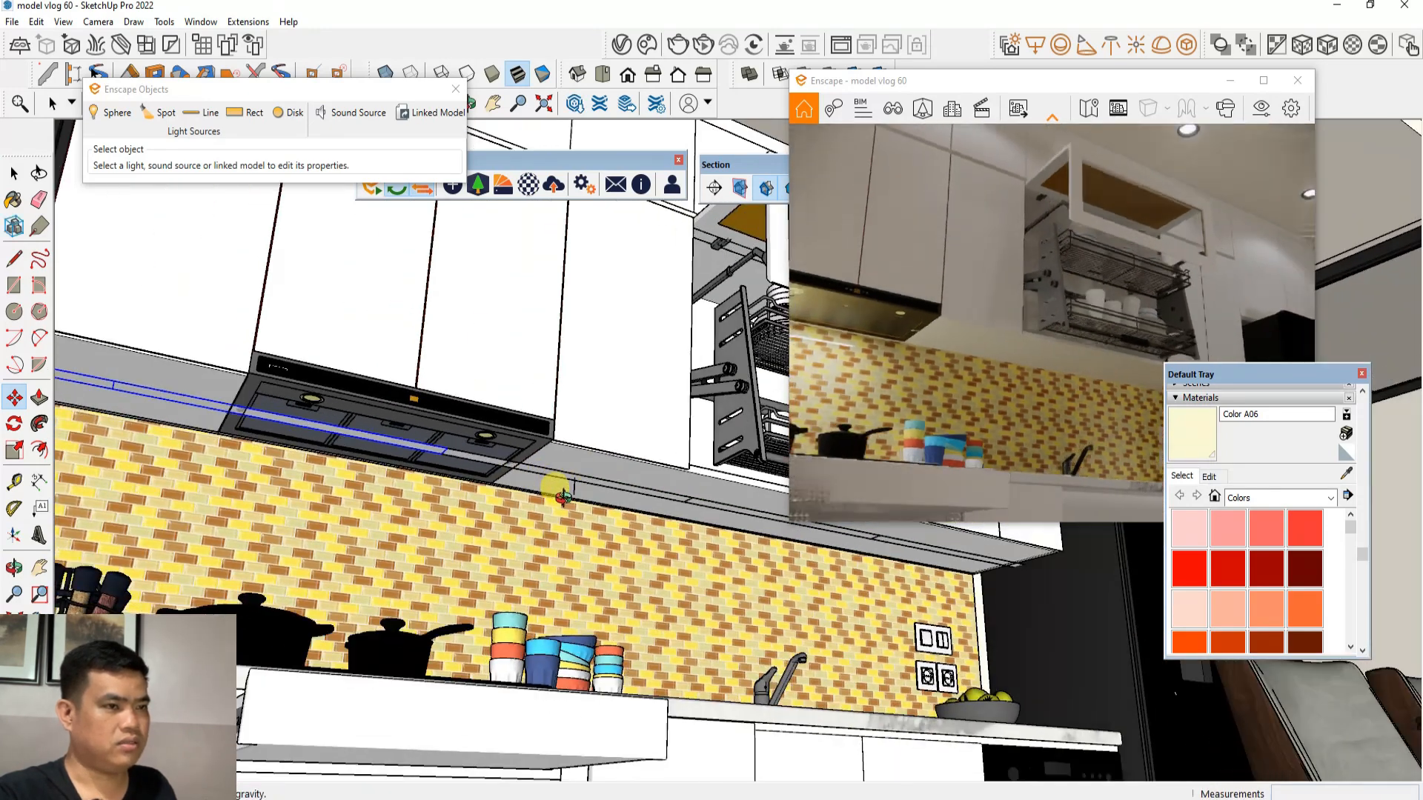
middle_click_drag(563, 497, 535, 506)
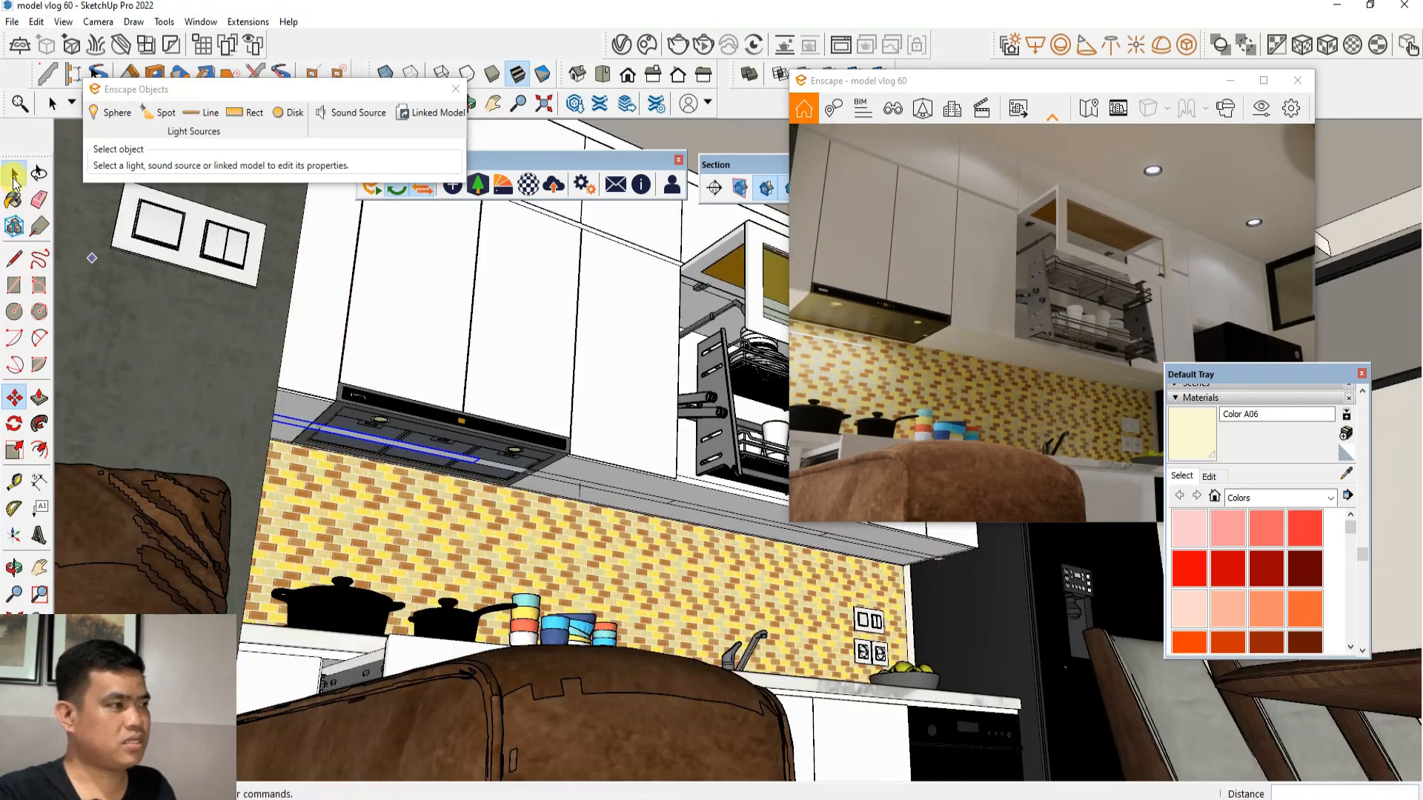
Select all five strip lights under the wall cabinets and make them one component with the default settings
left_click(14, 174)
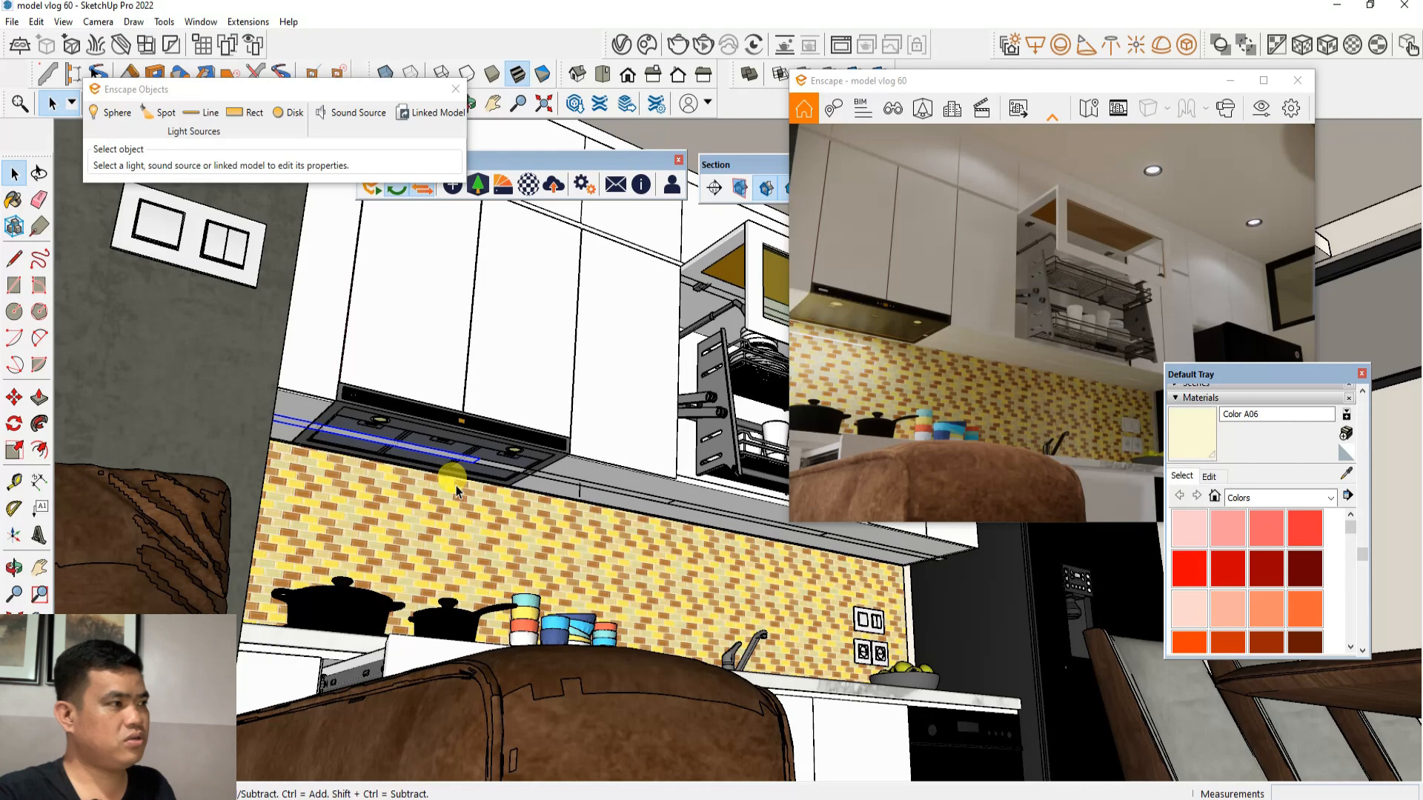
scroll(537, 467, "up", 3)
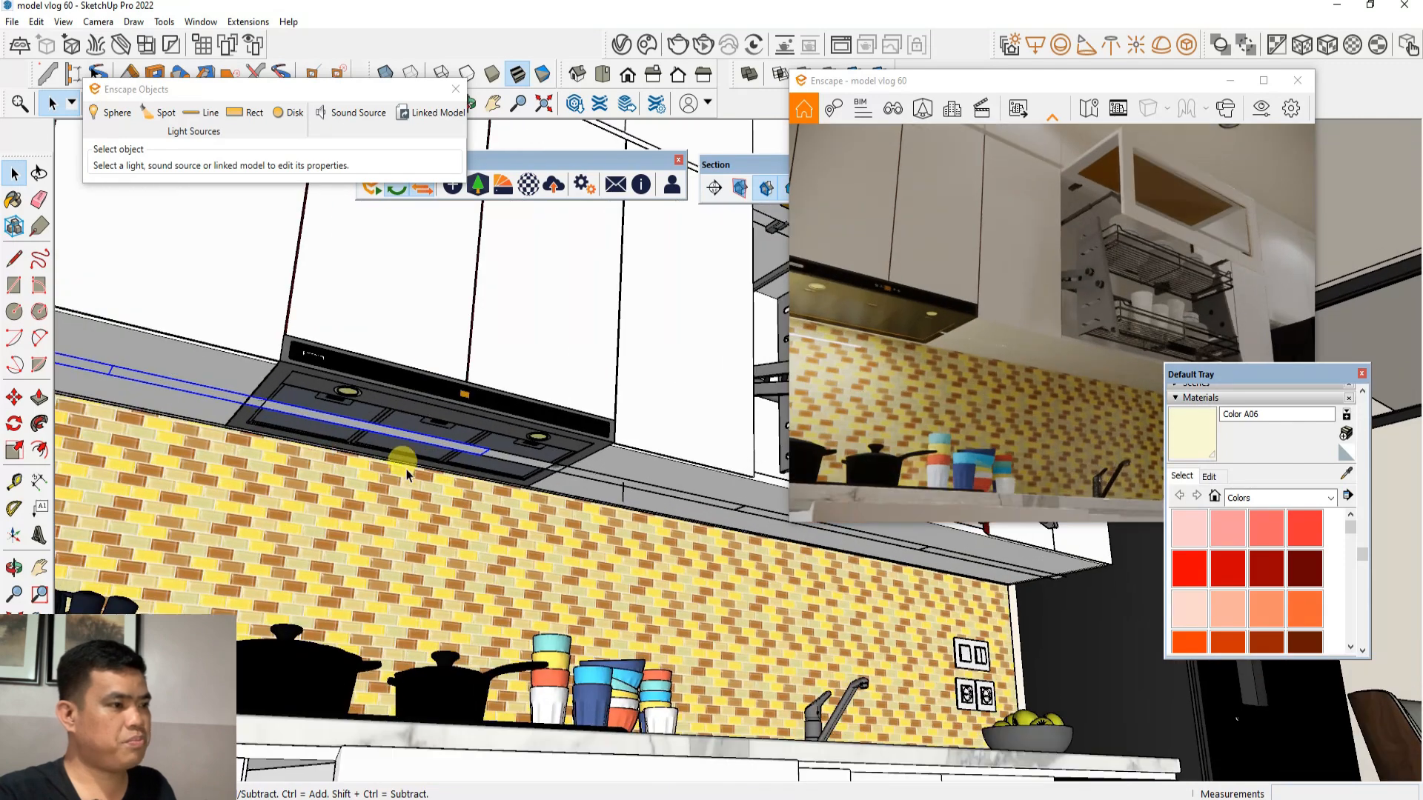
left_click(583, 480)
left_click(988, 583)
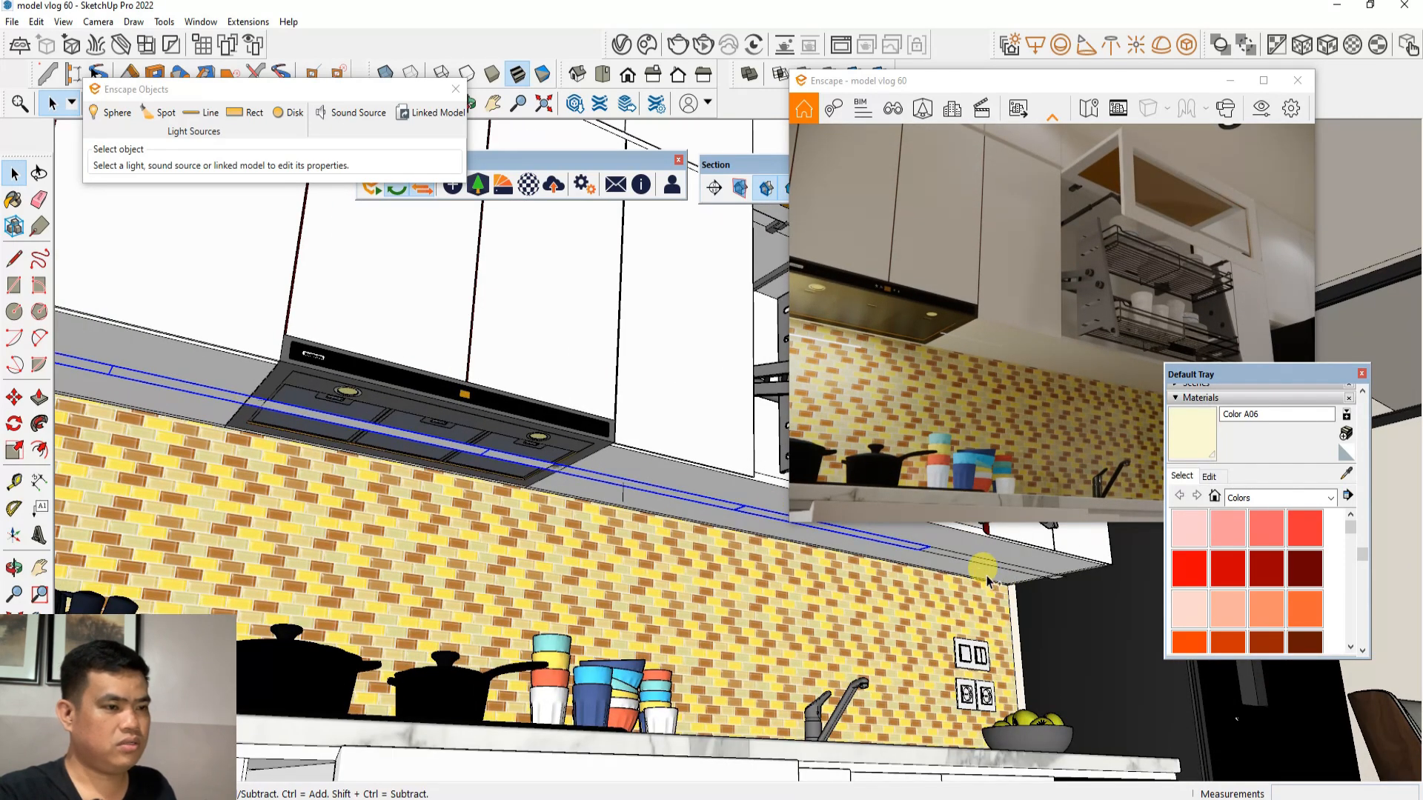
right_click(602, 485)
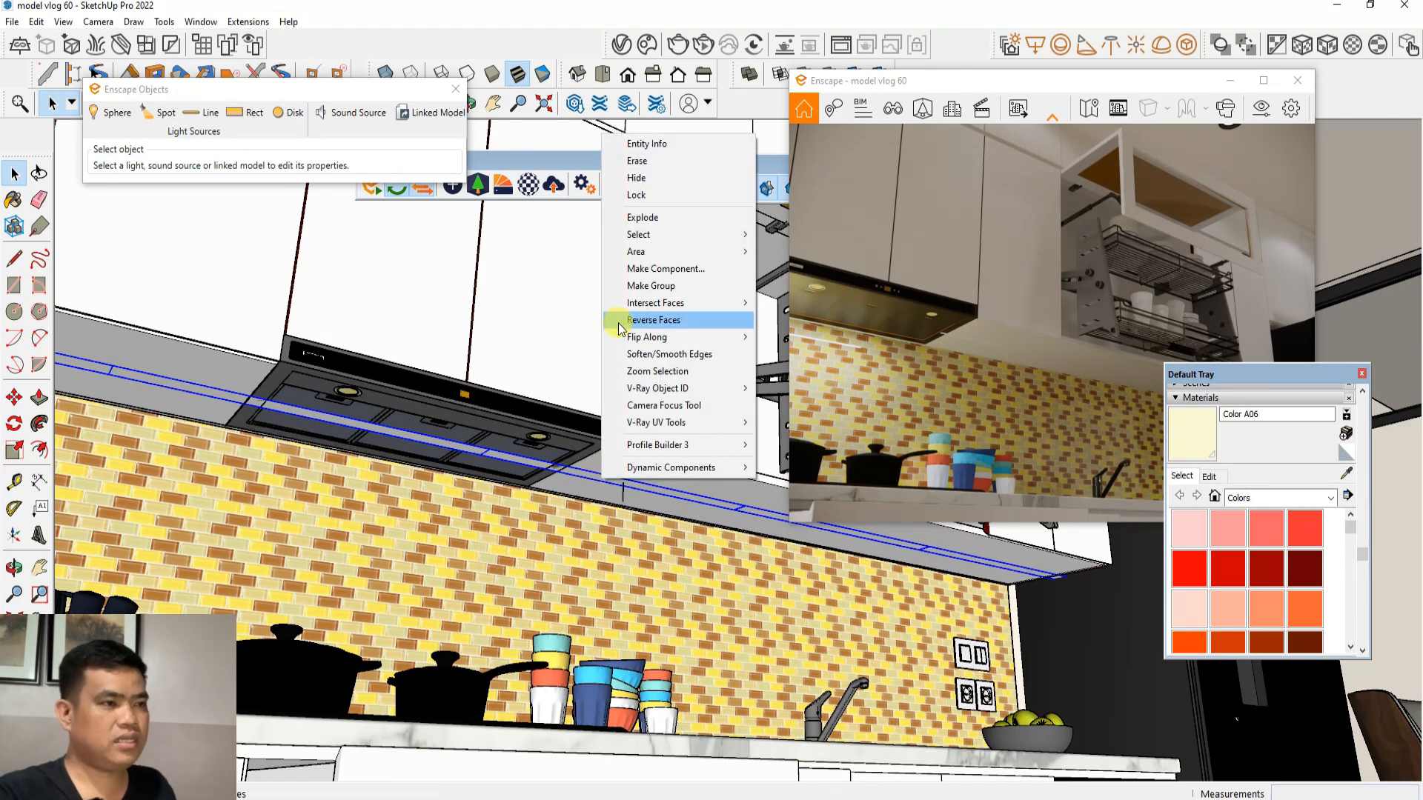
left_click(663, 271)
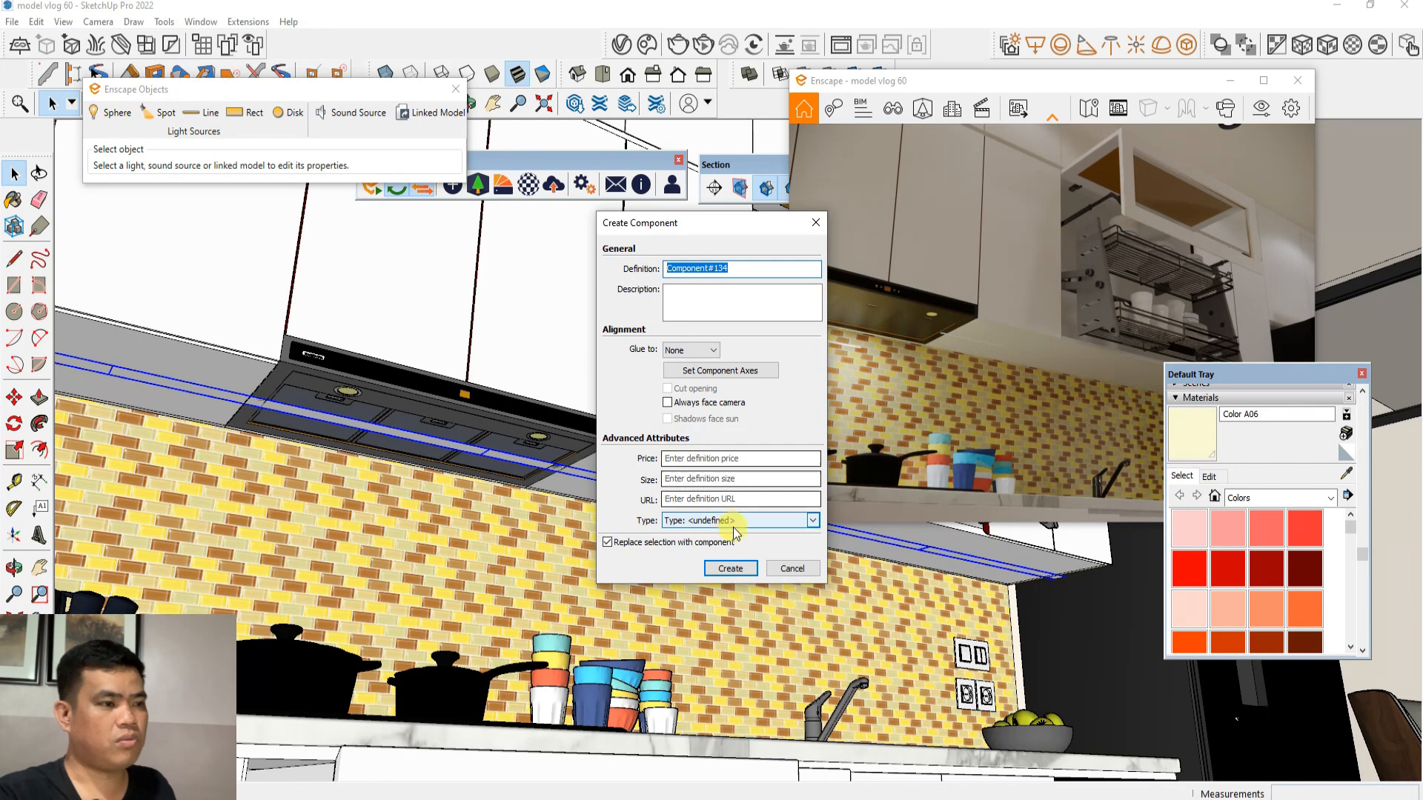
left_click(724, 569)
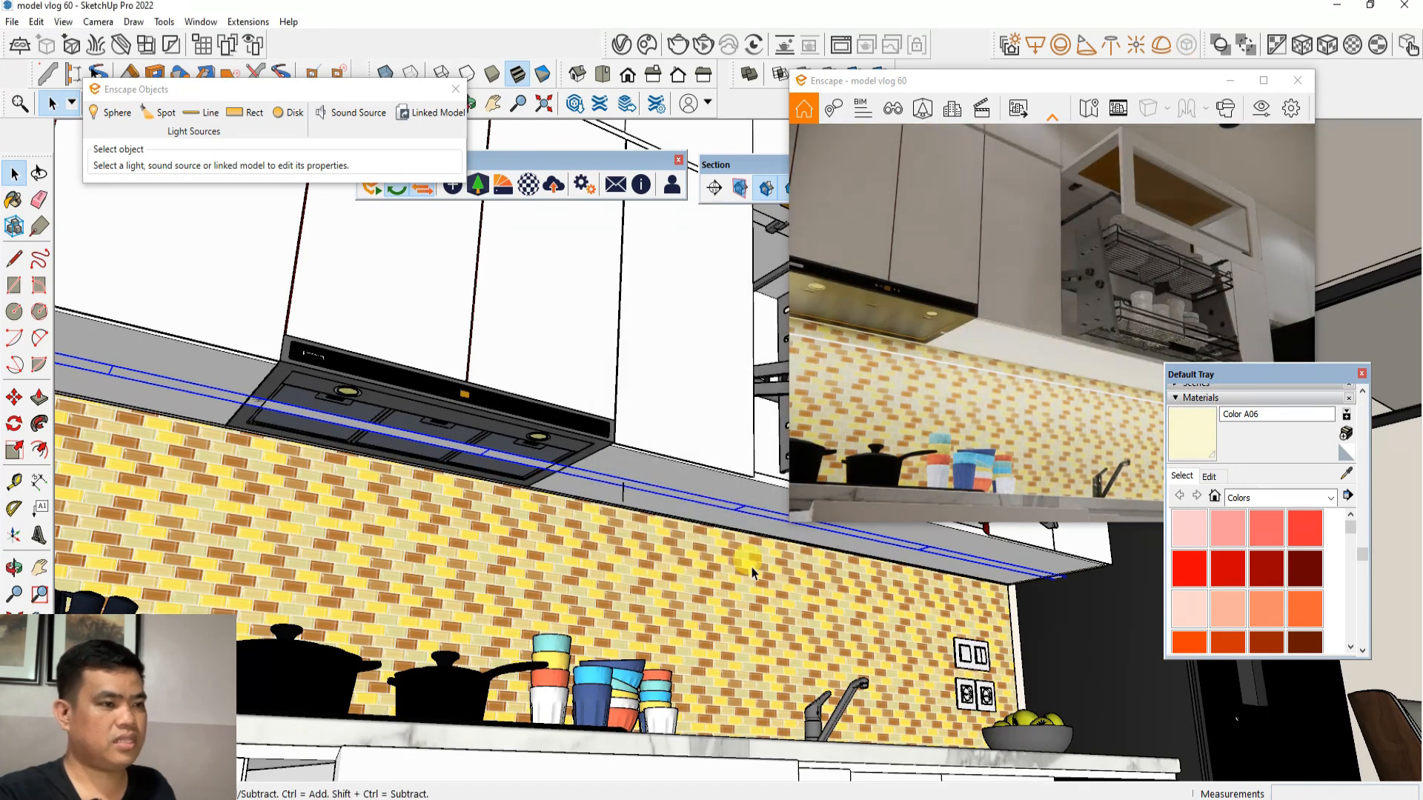
Move the grouped under-cabinet strip lights back along the cabinet underside until they sit against the tiled backsplash
scroll(751, 567, "down", 1)
scroll(330, 448, "up", 3)
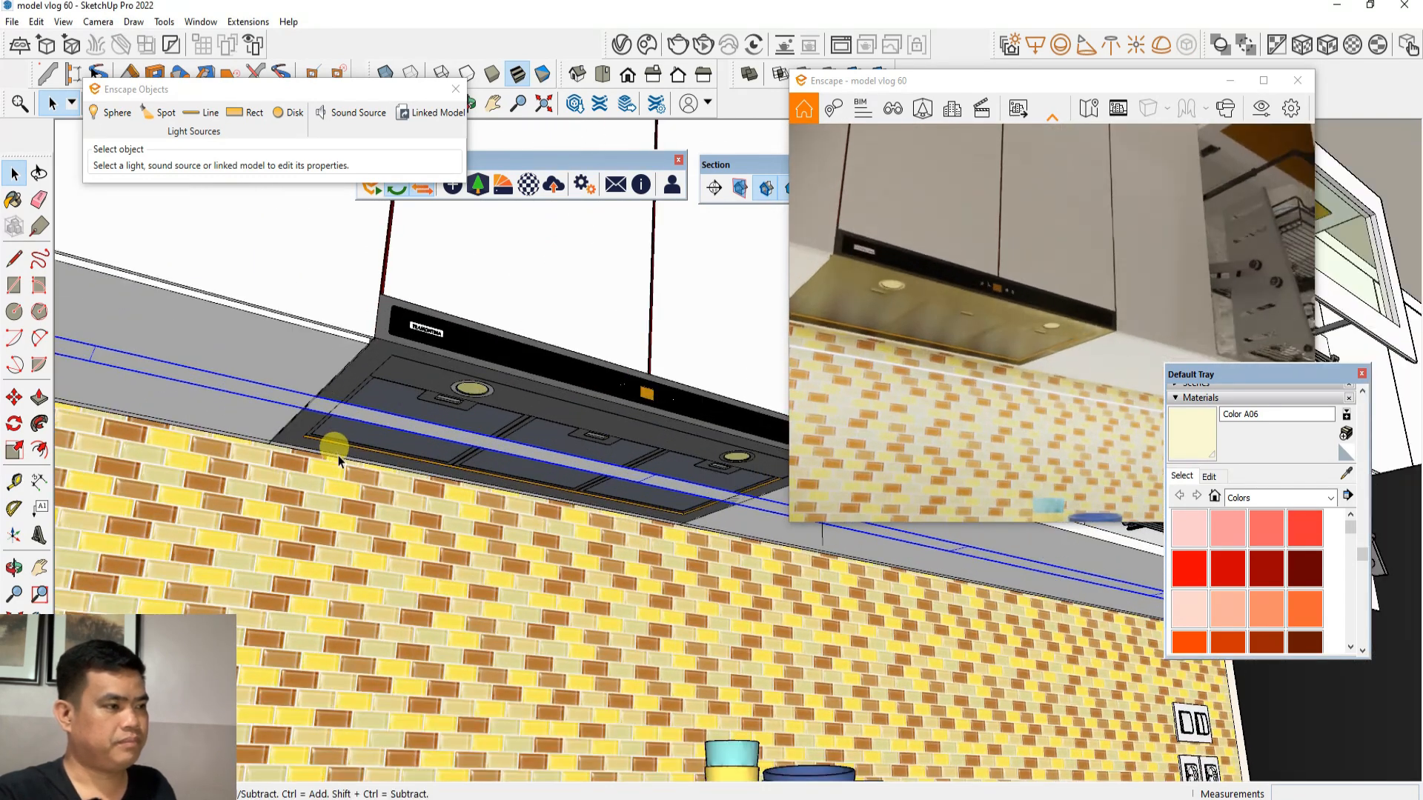
left_click(13, 397)
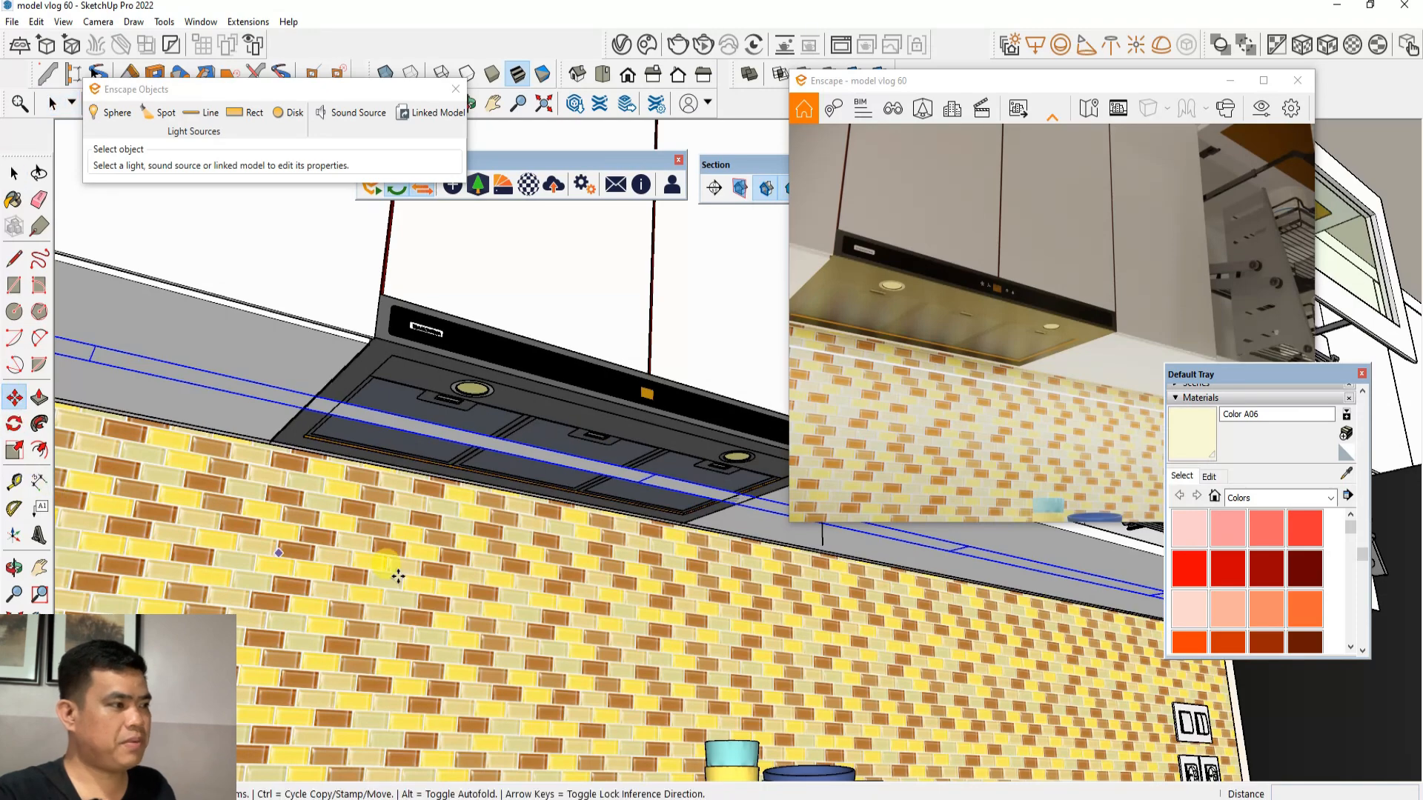
scroll(402, 519, "down", 1)
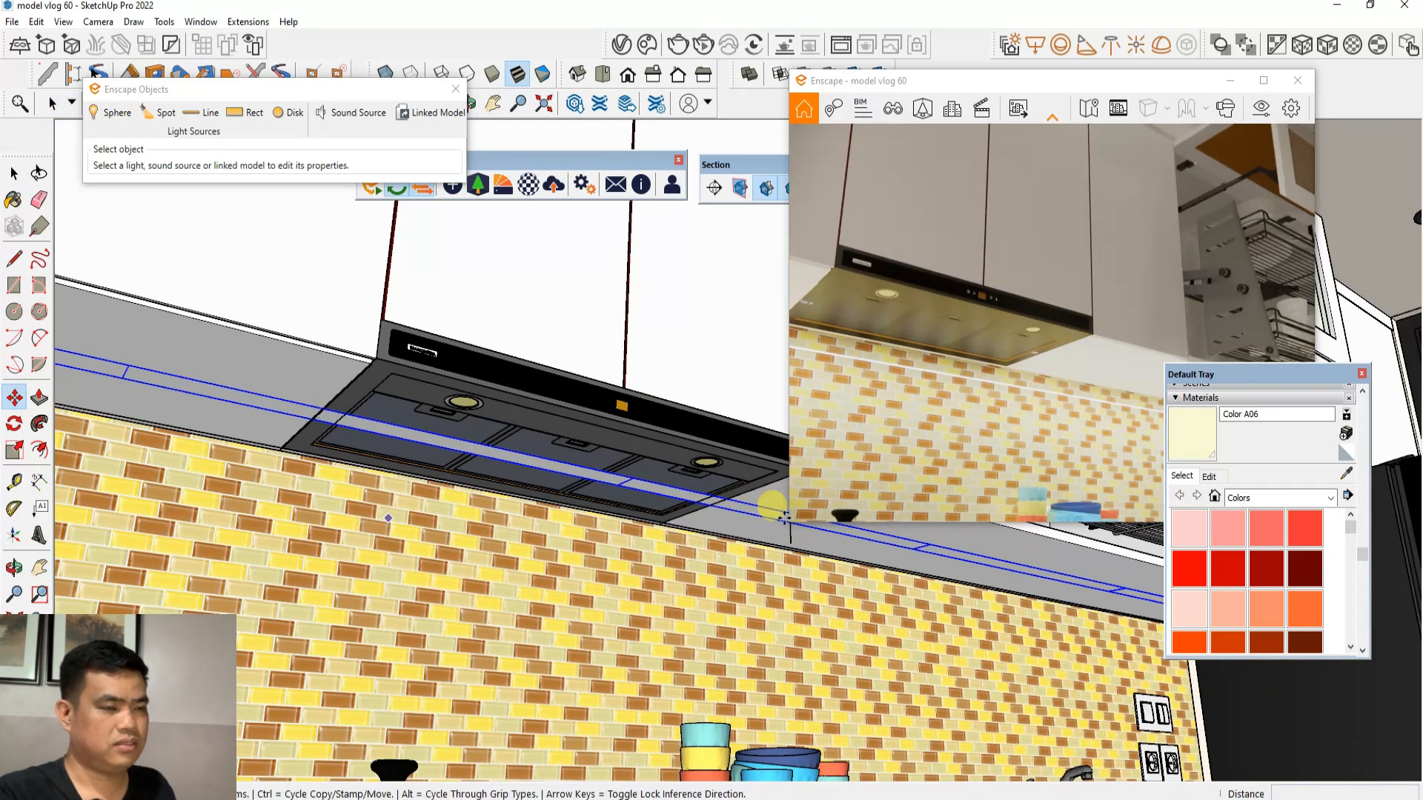
scroll(759, 509, "up", 3)
scroll(308, 549, "down", 2)
scroll(683, 534, "up", 4)
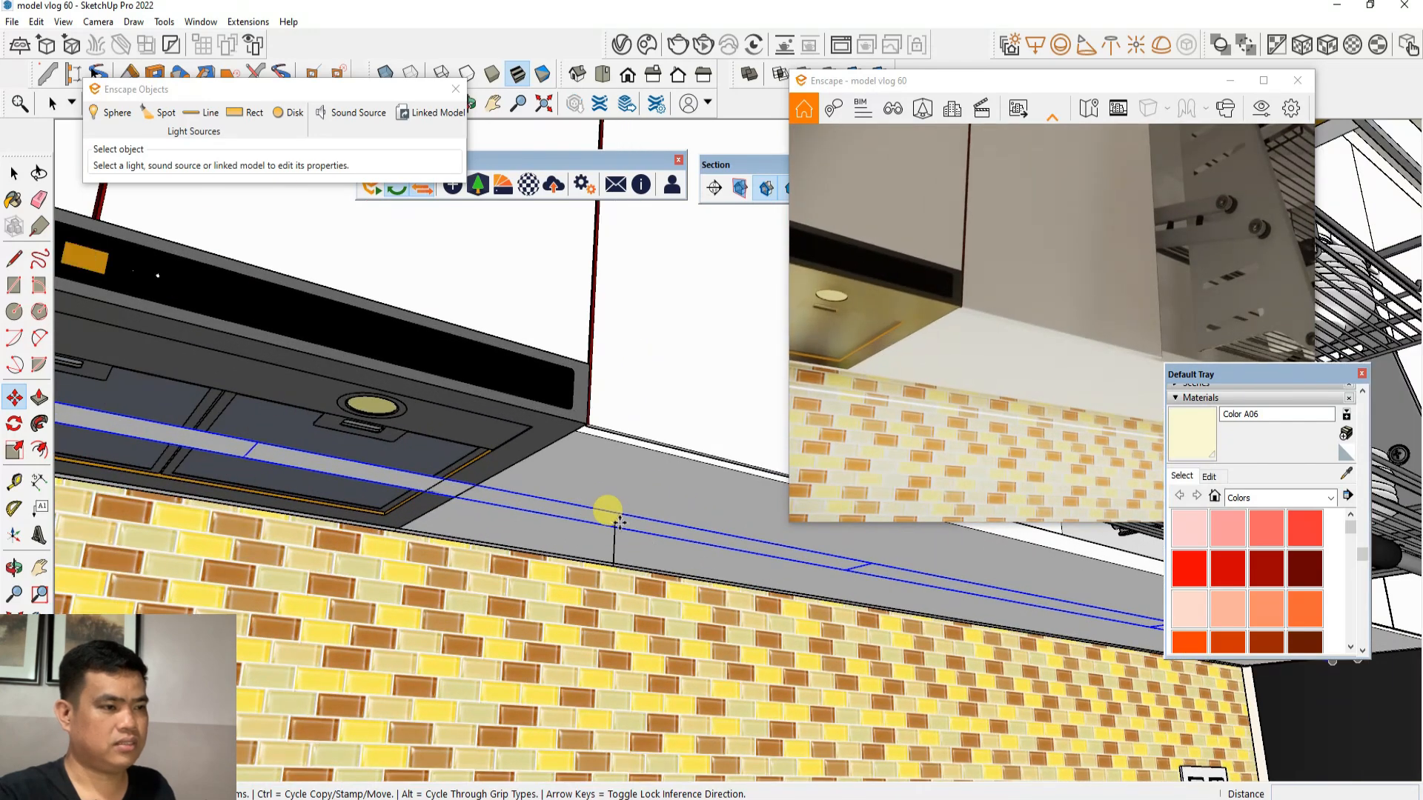
left_click(619, 523)
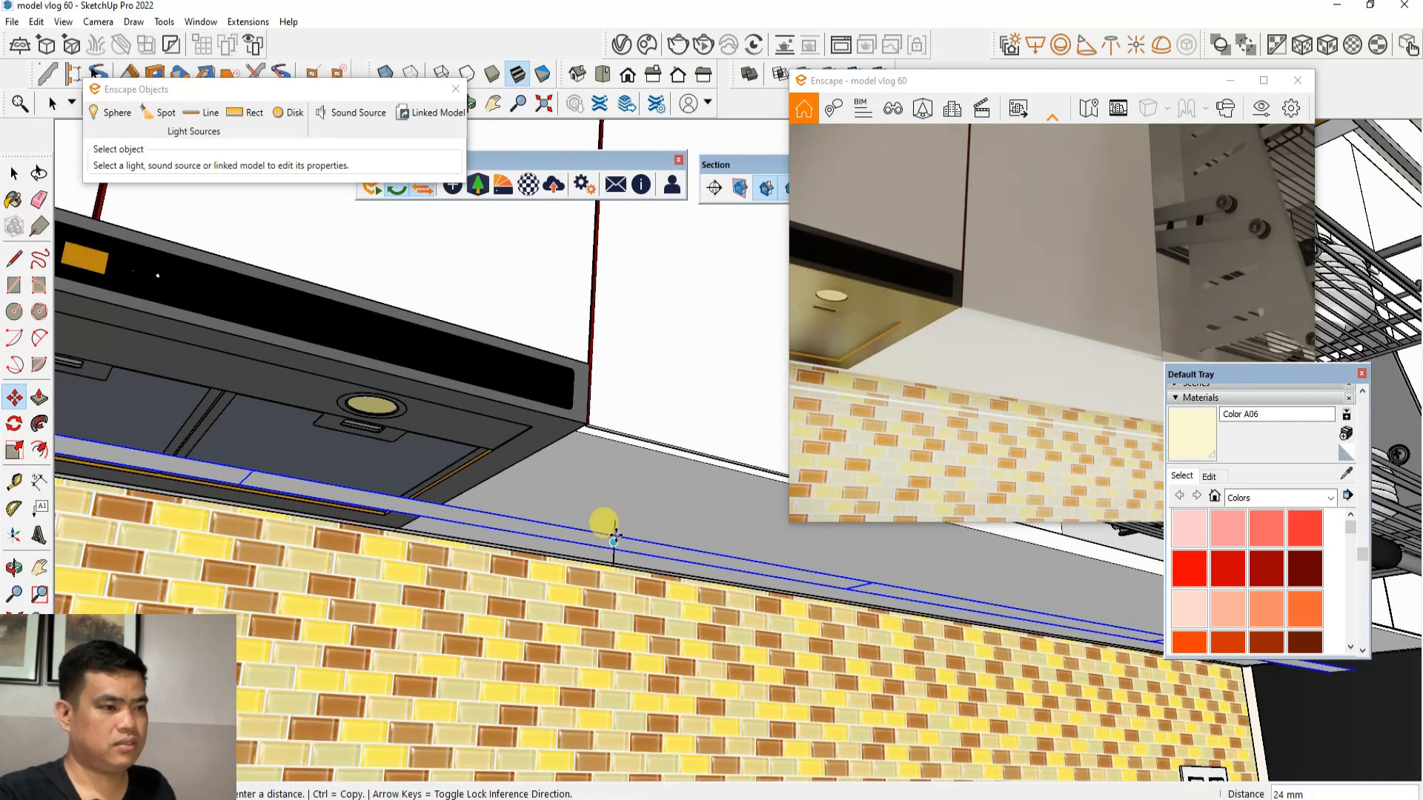
mouse_move(621, 548)
middle_mouse_down()
mouse_move(587, 571)
mouse_move(635, 562)
middle_mouse_up()
left_click(683, 501)
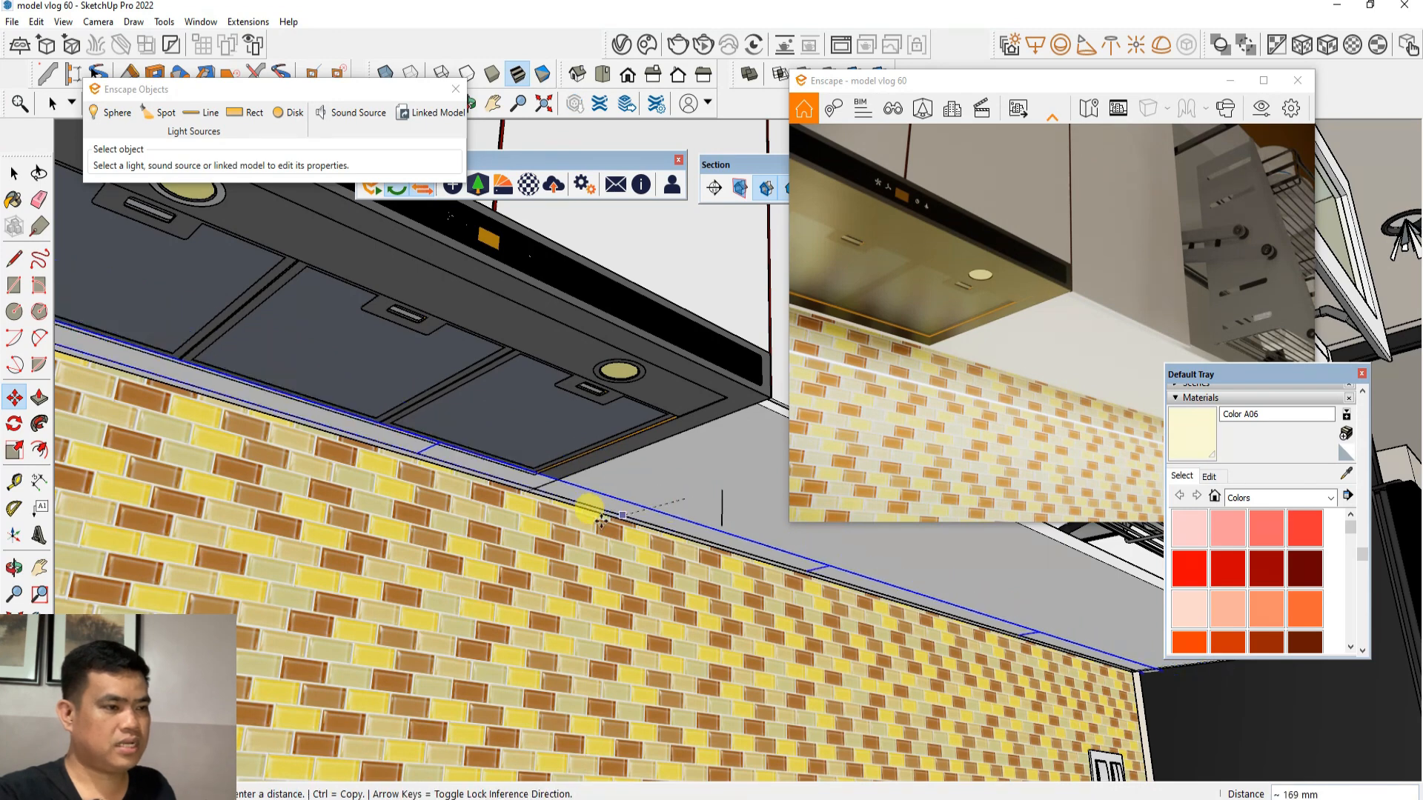
scroll(592, 506, "up", 4)
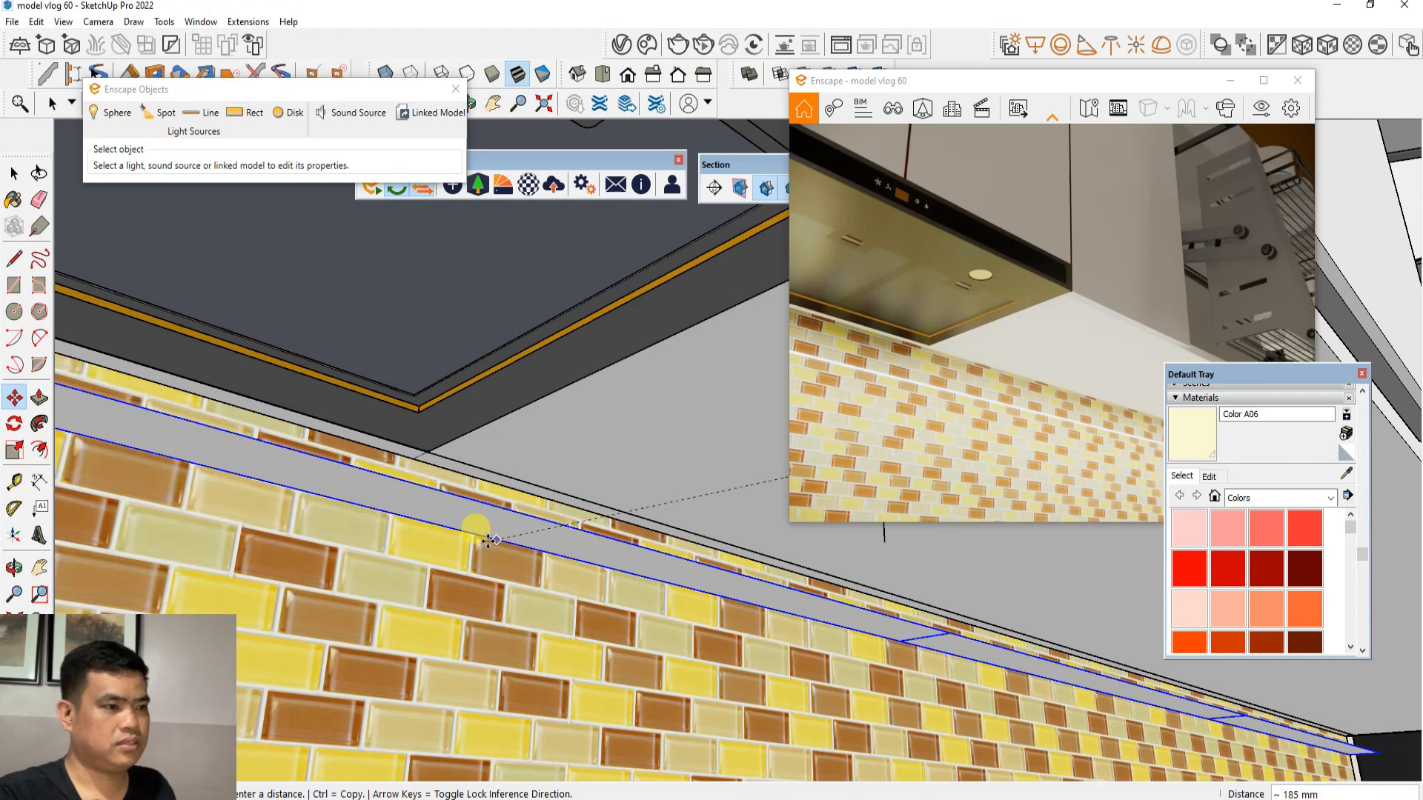
mouse_move(547, 518)
middle_mouse_down()
mouse_move(546, 499)
mouse_move(677, 472)
mouse_move(435, 486)
middle_mouse_up()
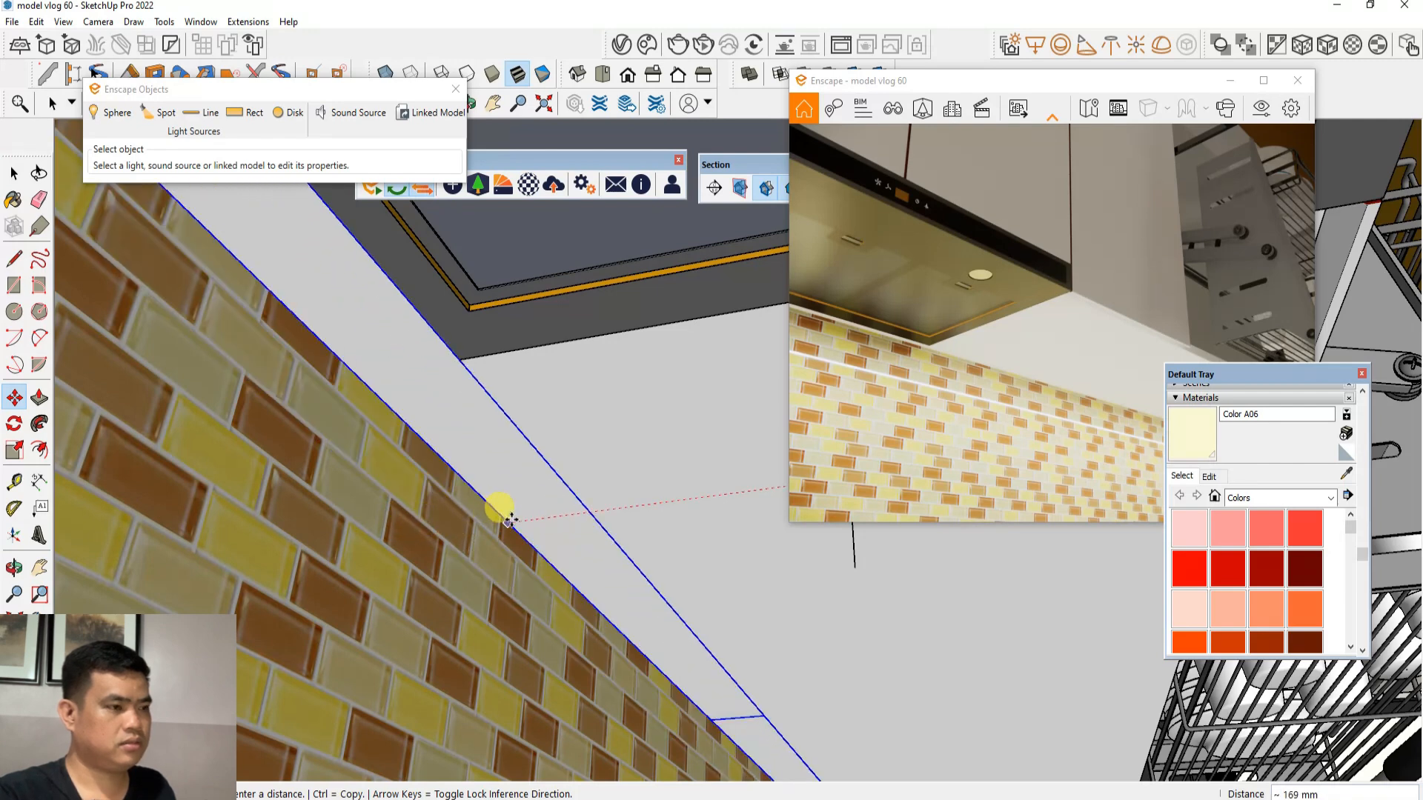
middle_click_drag(488, 483, 466, 512)
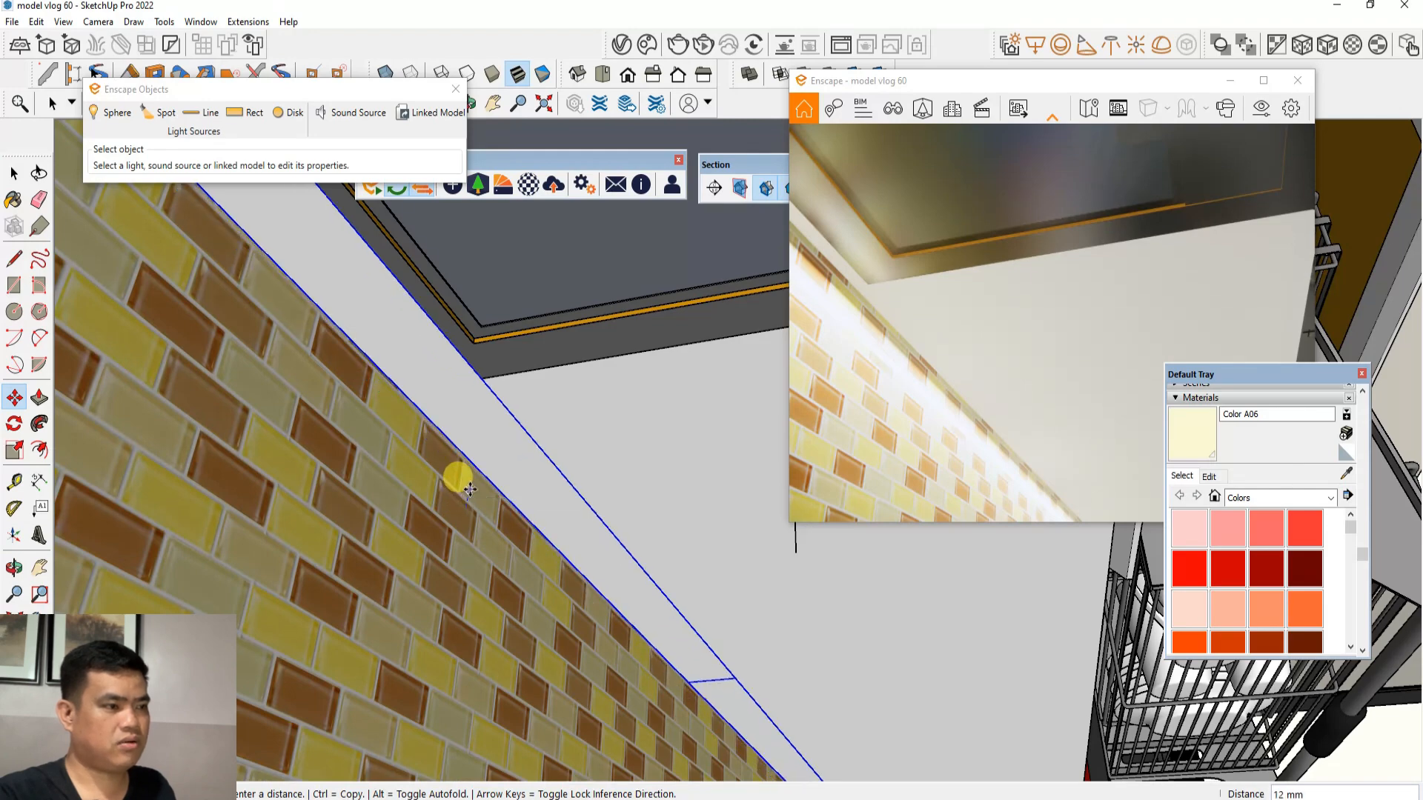
mouse_move(460, 477)
middle_mouse_down()
mouse_move(540, 476)
mouse_move(315, 569)
mouse_move(301, 270)
middle_mouse_up()
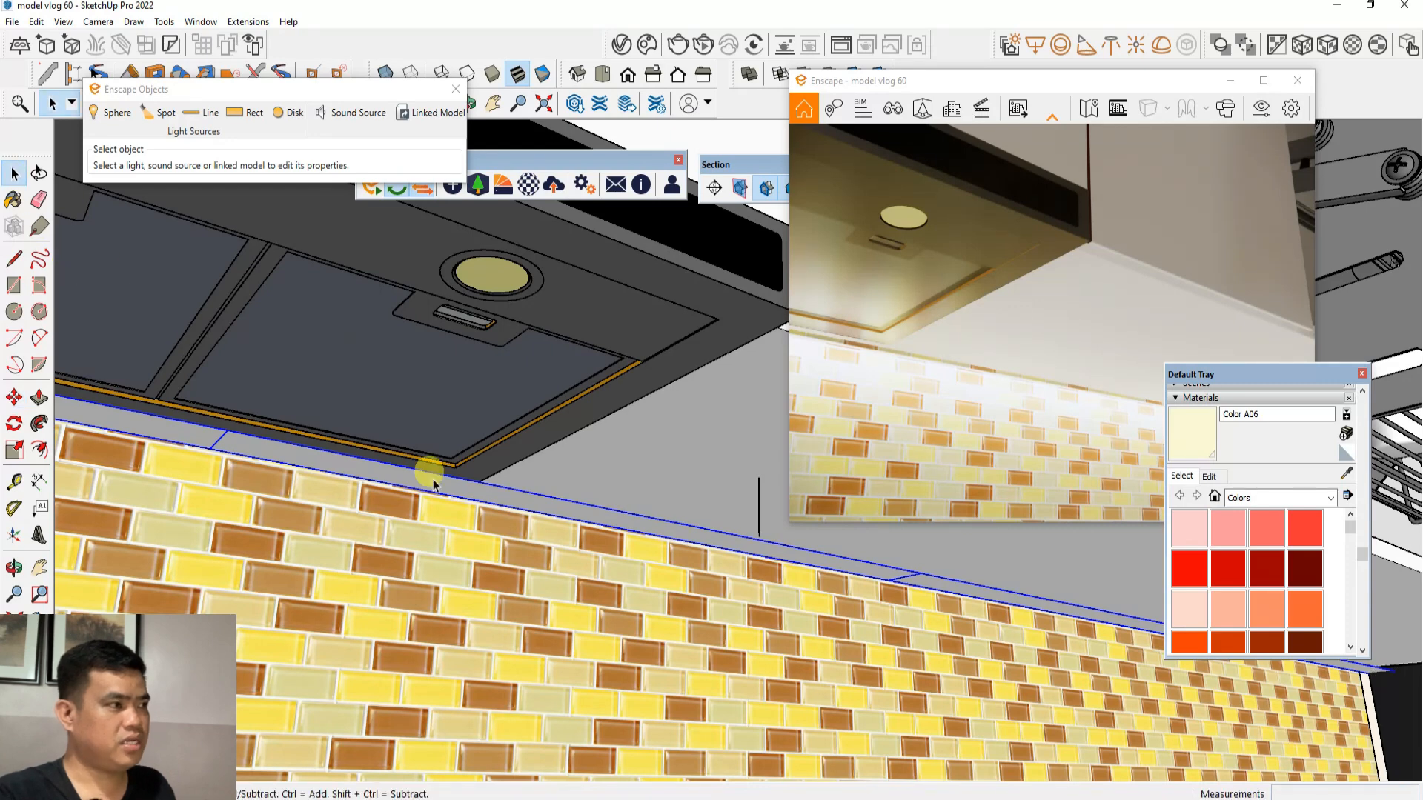
Open the under-cabinet strip light component and paint the strip beside the range hood with red Color A05
double_click(543, 507)
left_click(543, 508)
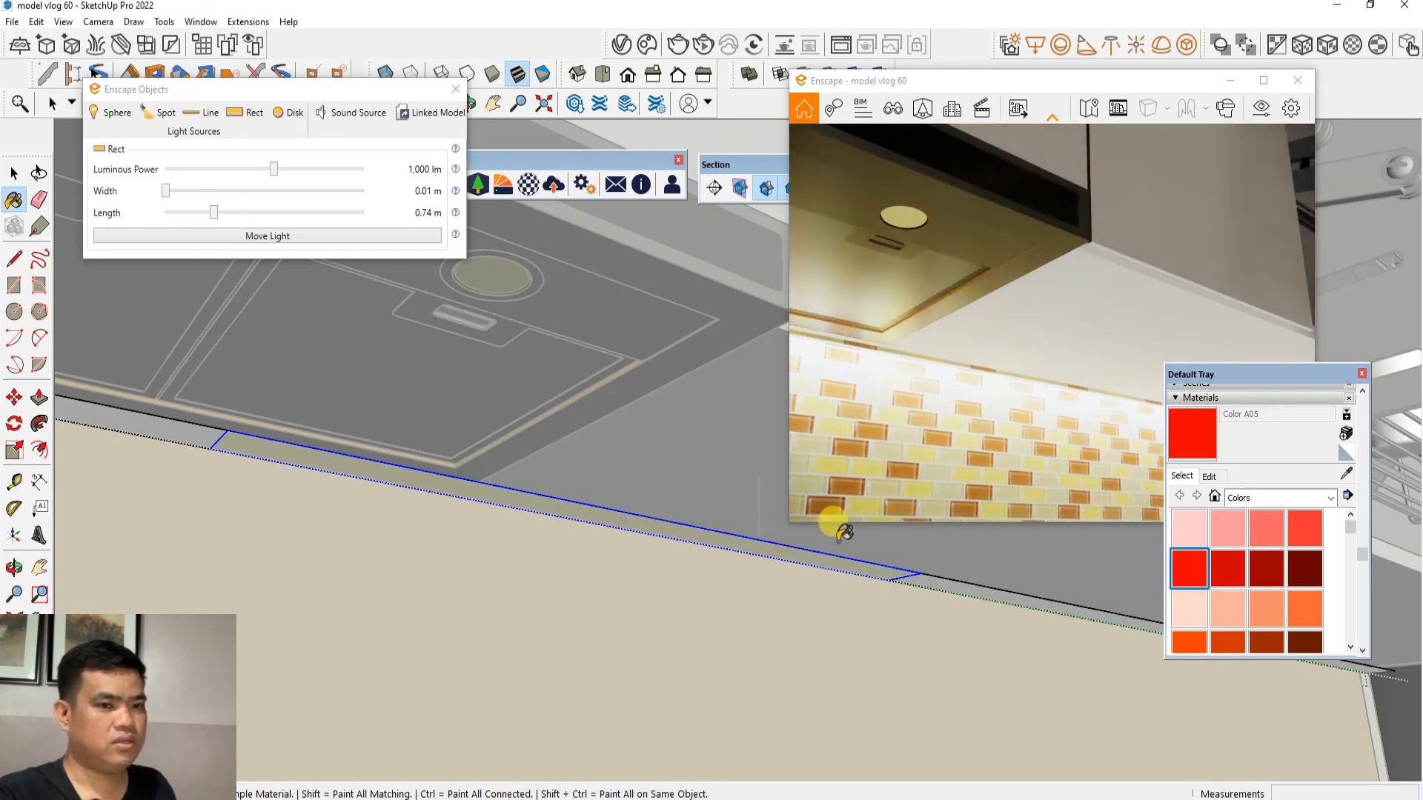
left_click(705, 526)
scroll(444, 489, "down", 3)
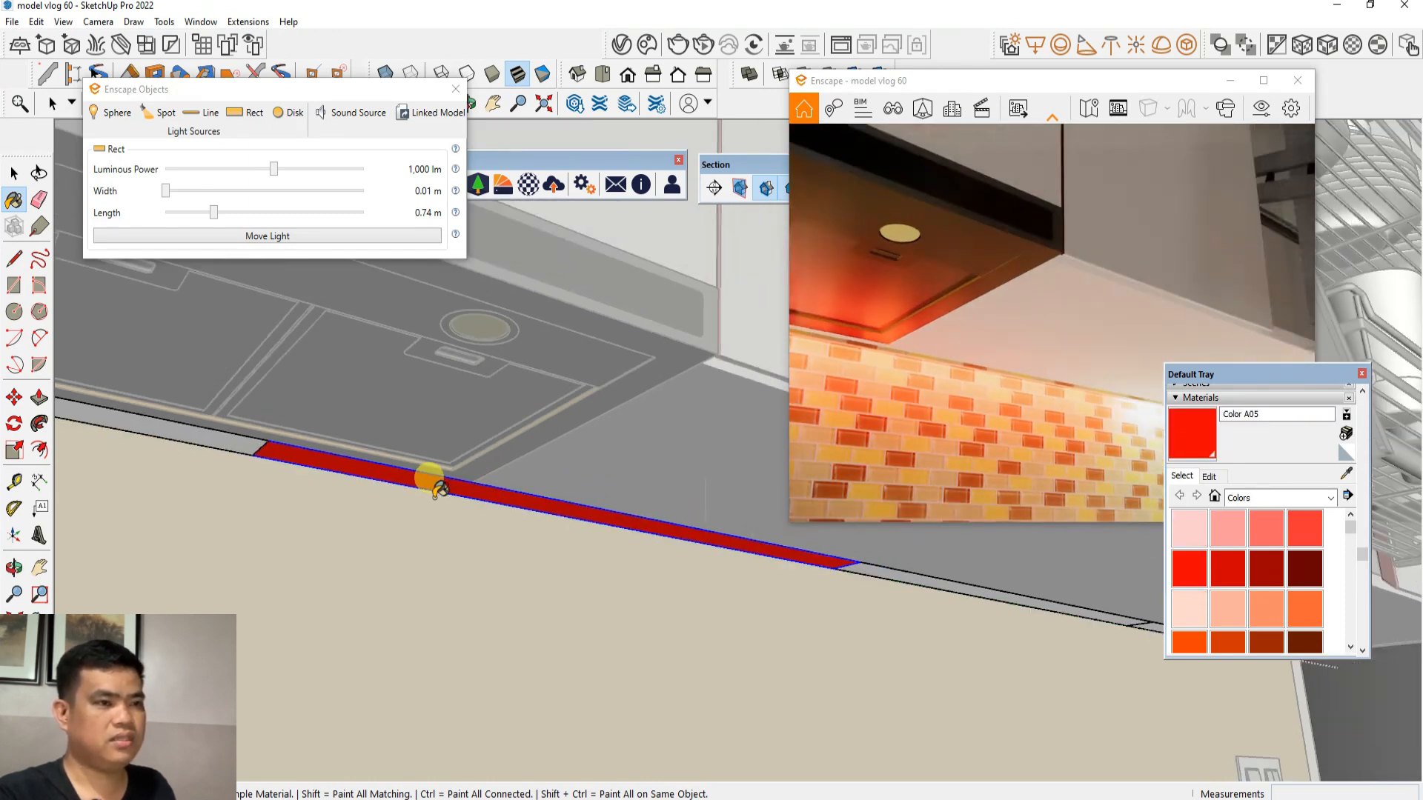
Repaint the same strip light with the pale cream Color D01
scroll(442, 489, "down", 1)
mouse_move(625, 514)
middle_mouse_down()
mouse_move(561, 534)
mouse_move(609, 525)
middle_mouse_up()
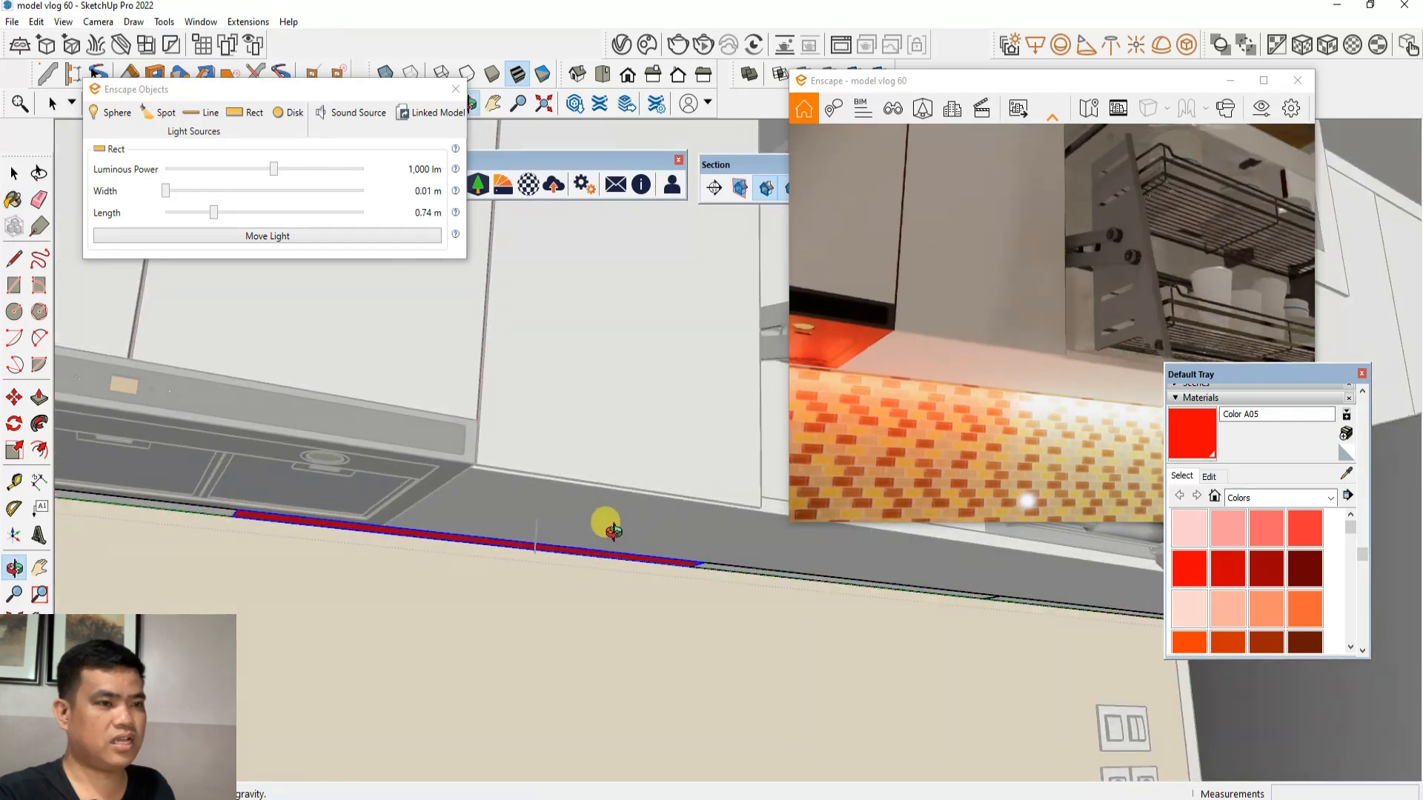
scroll(1179, 556, "up", 1)
scroll(1196, 569, "down", 4)
scroll(1200, 586, "up", 2)
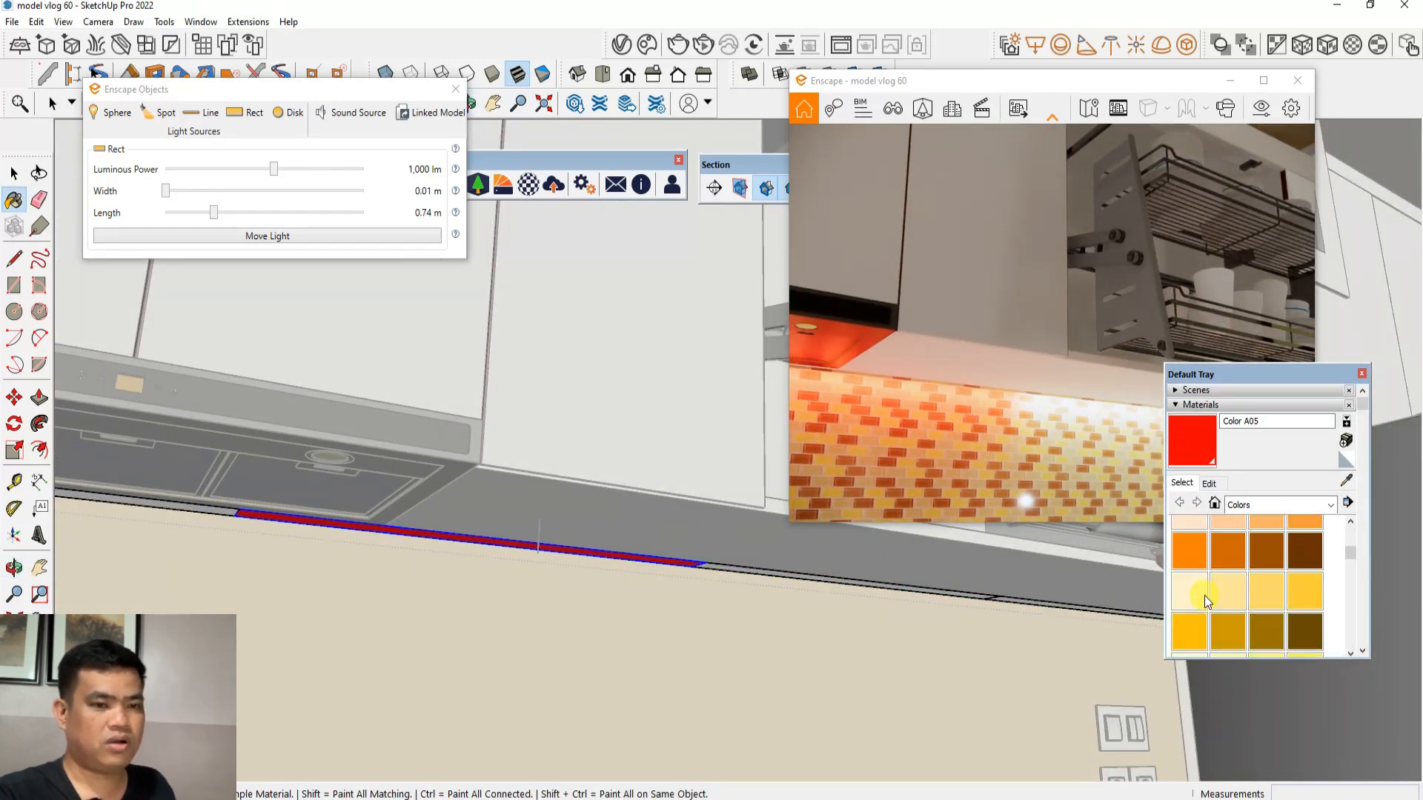
left_click(1198, 596)
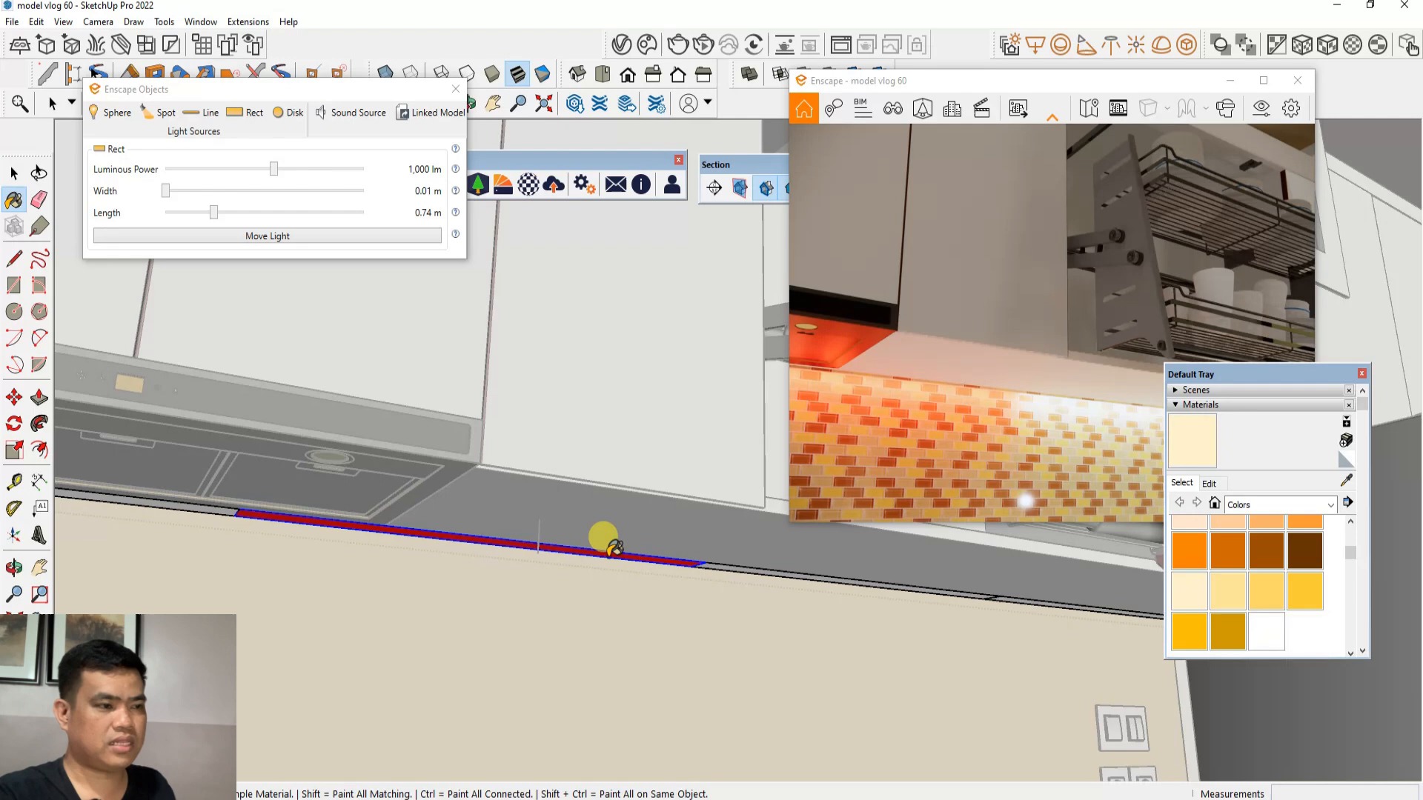
left_click(614, 548)
Set the strip light's luminous power to 144 lm and close the component
middle_click_drag(521, 525, 543, 487)
left_click_drag(272, 170, 243, 177)
middle_click_drag(400, 445, 379, 388)
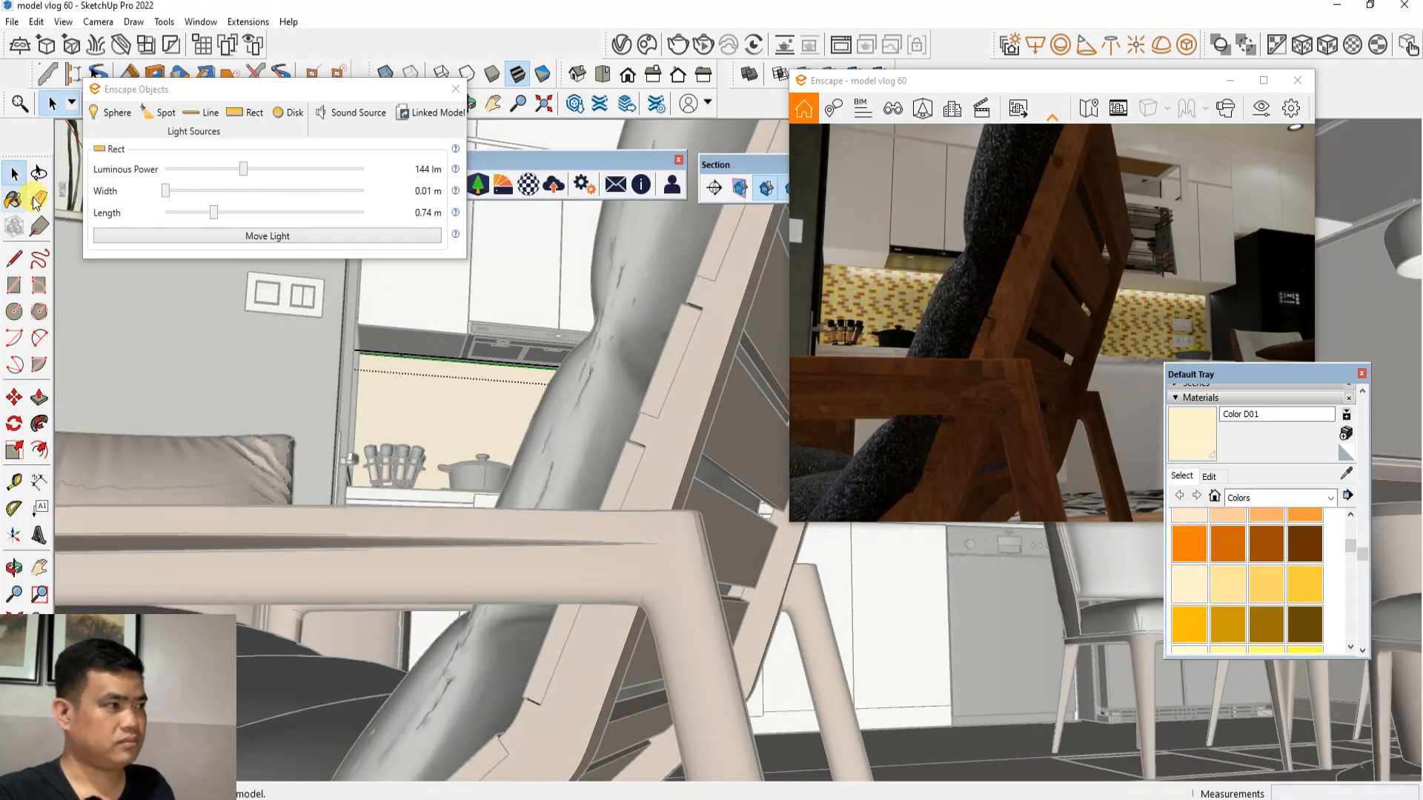
mouse_move(478, 547)
middle_mouse_down()
mouse_move(499, 499)
mouse_move(438, 547)
mouse_move(308, 549)
middle_mouse_up()
middle_click_drag(587, 581, 403, 537)
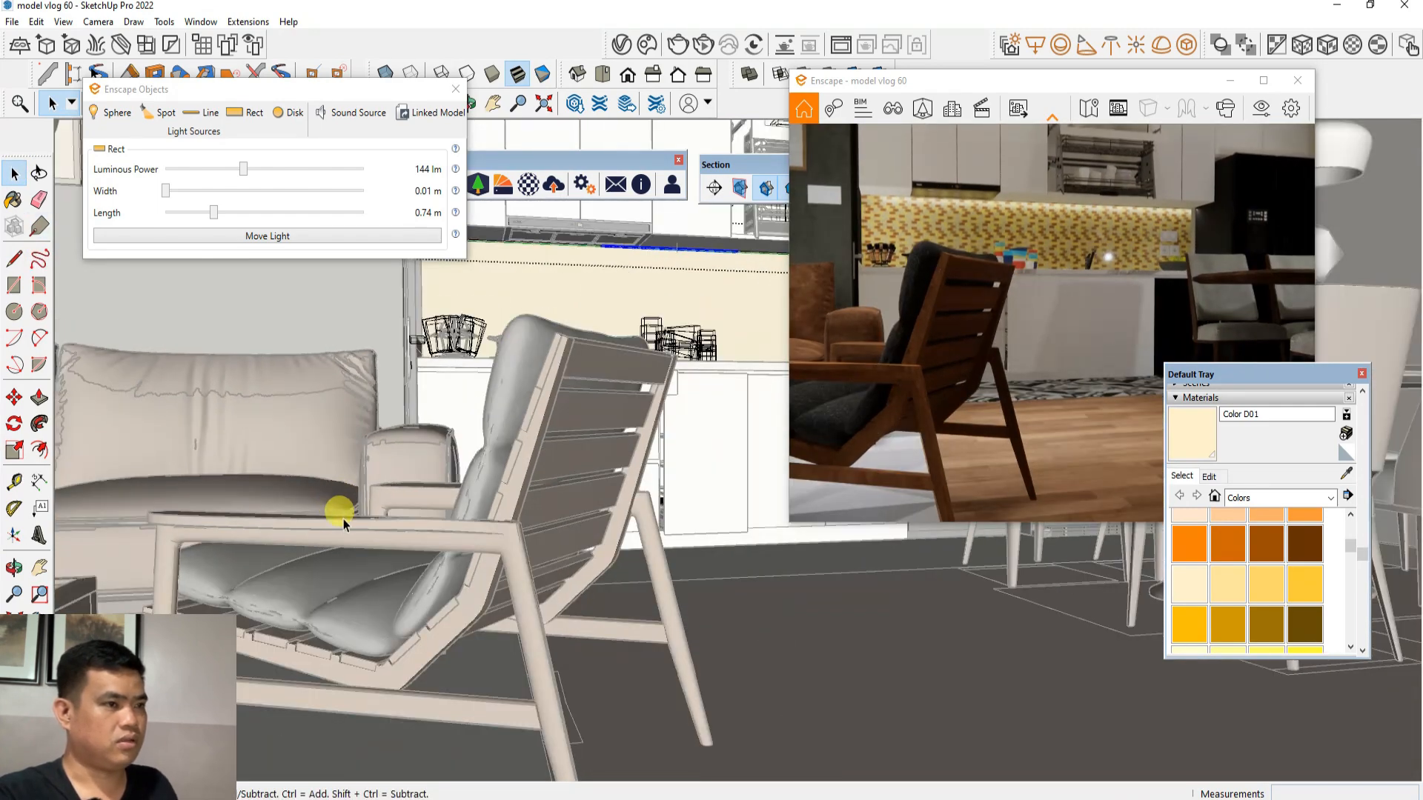
left_click(355, 515)
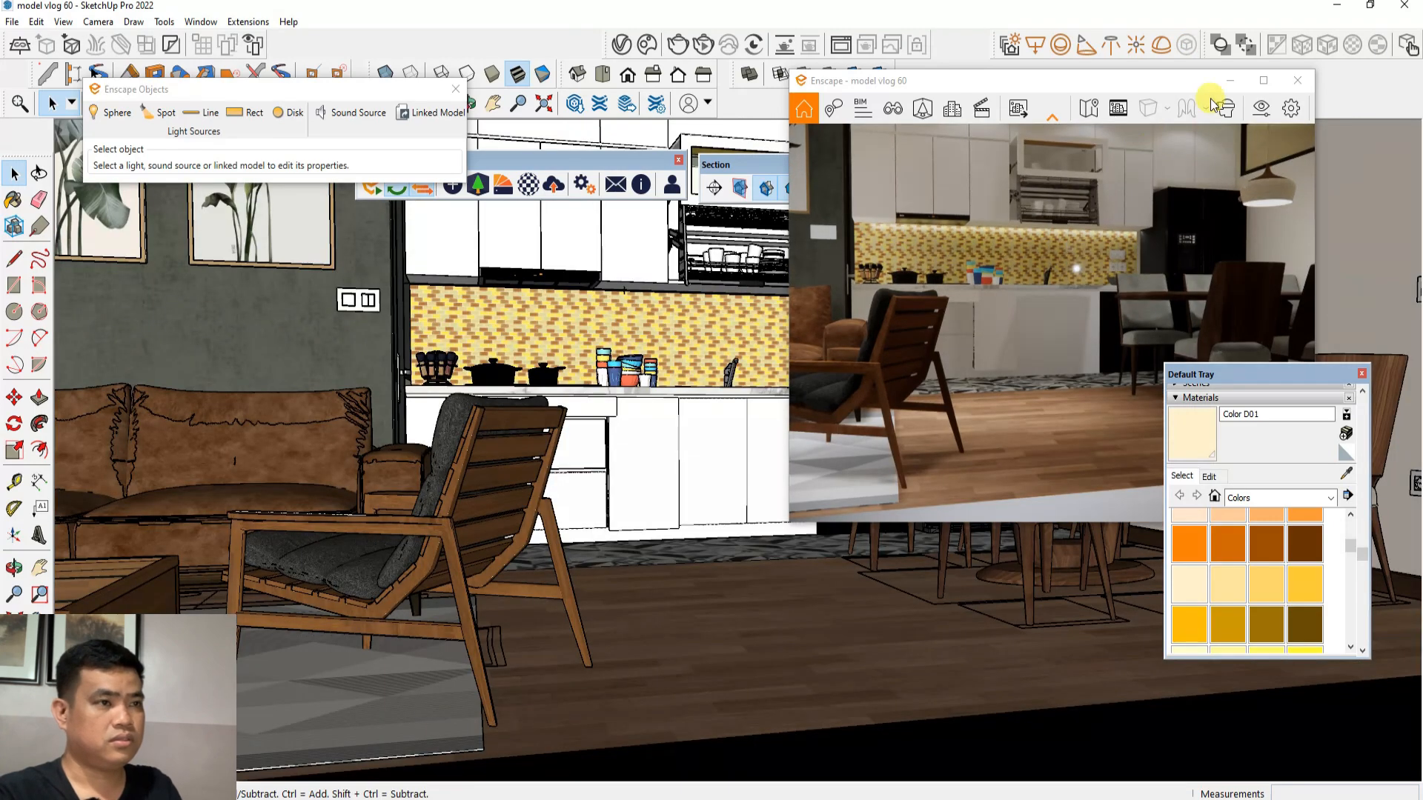
Examine the under-cabinet strip and ceiling cove lighting across the living room and kitchen in the enlarged Enscape render
left_click(1264, 86)
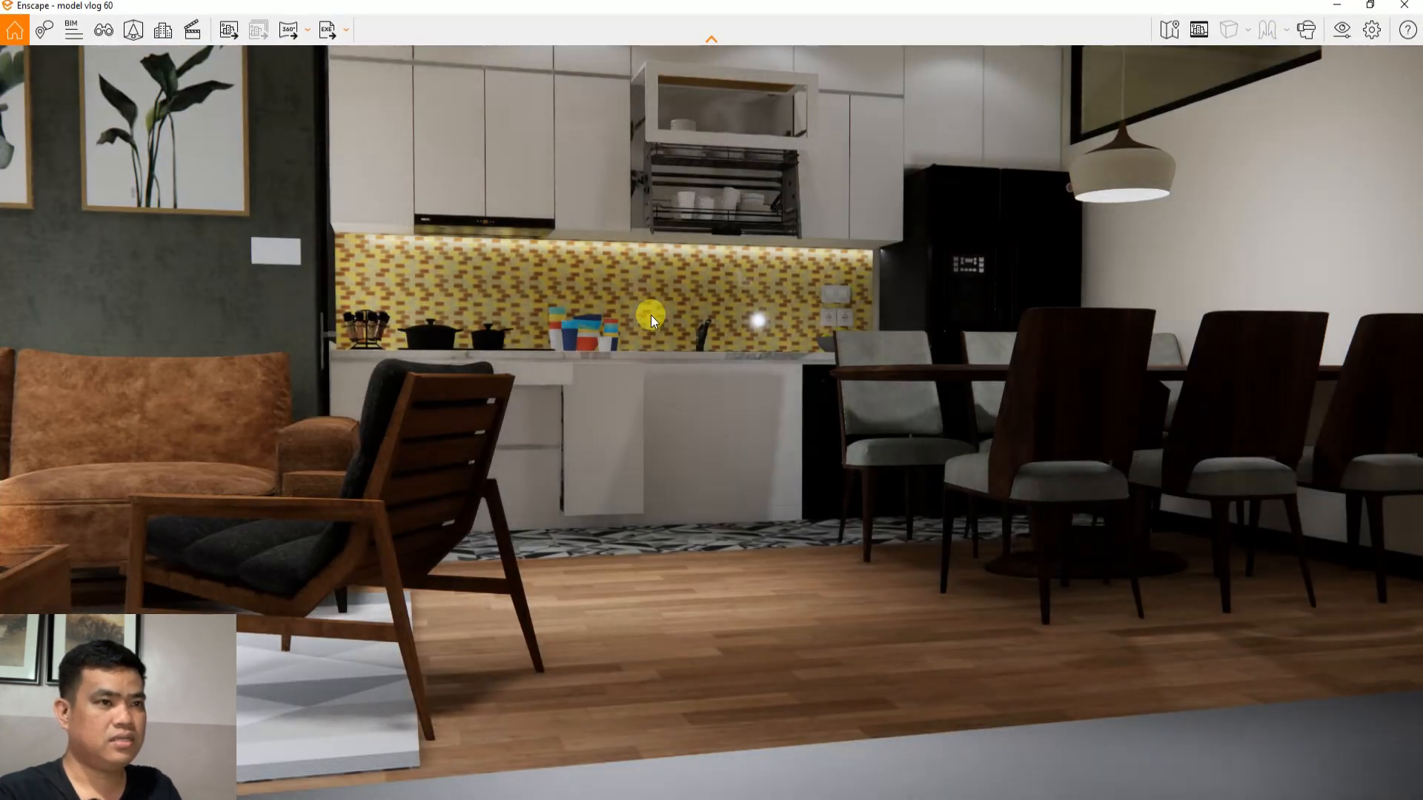
scroll(686, 229, "up", 5)
middle_click_drag(685, 223, 733, 445)
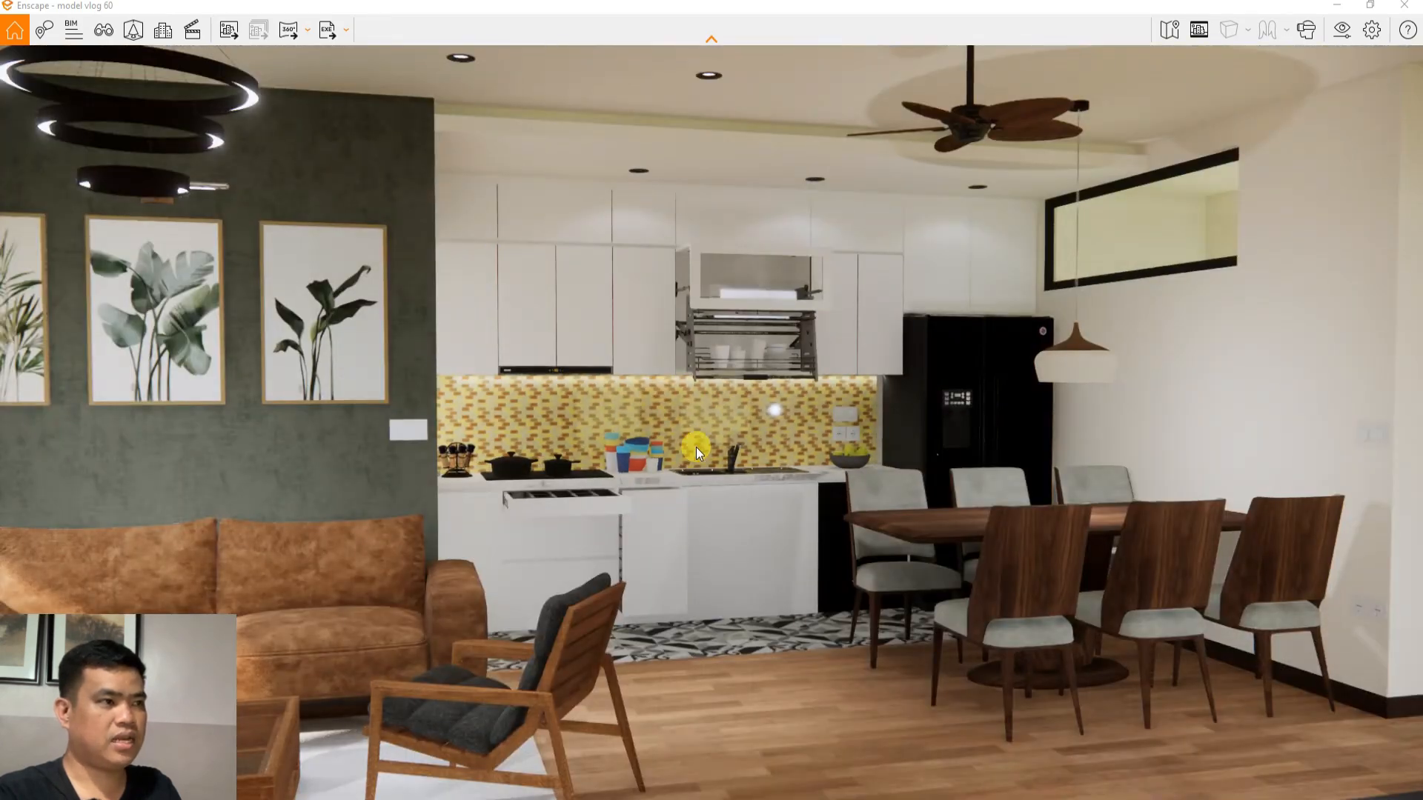
scroll(692, 446, "down", 3)
right_click_drag(692, 446, 780, 478)
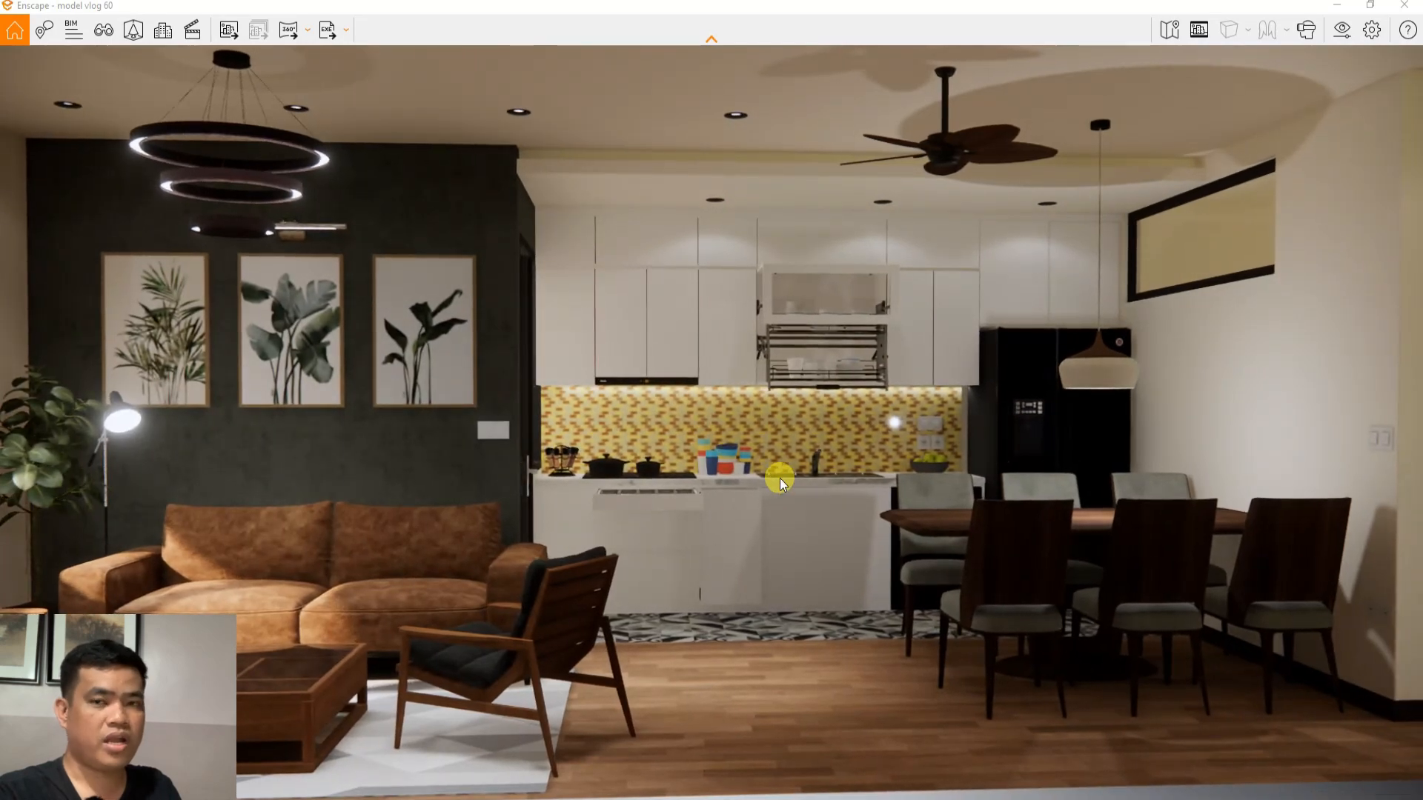
middle_click_drag(784, 511, 596, 544)
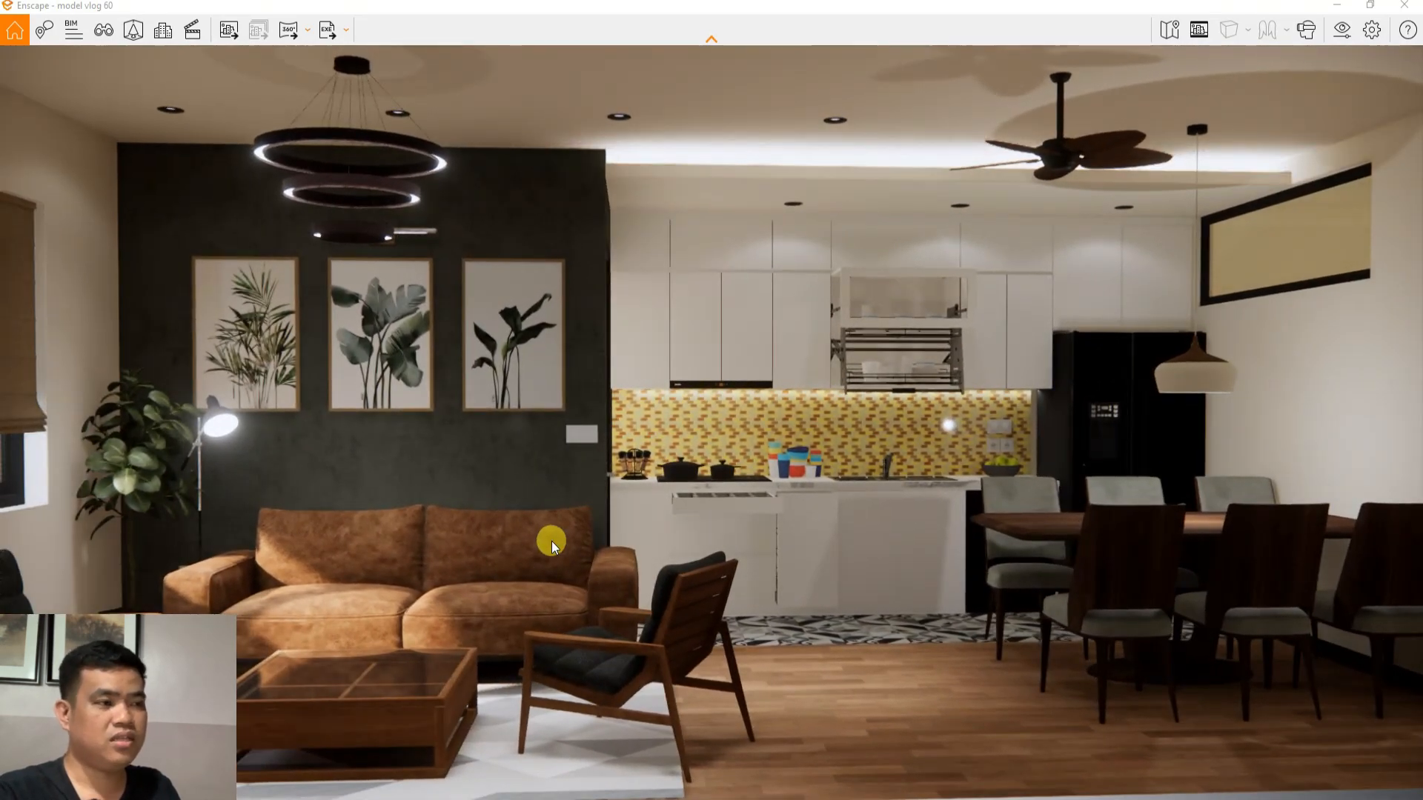
scroll(345, 543, "up", 5)
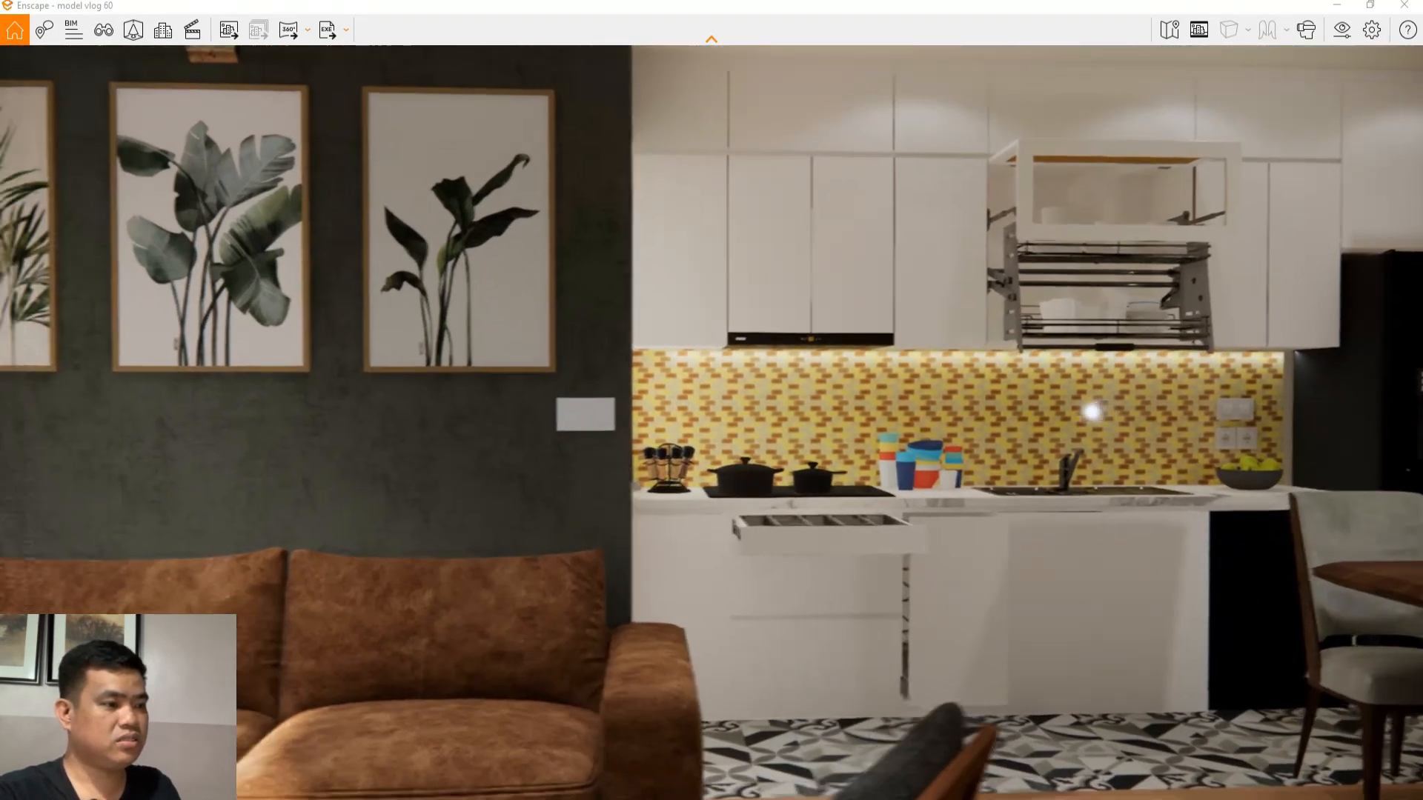
scroll(566, 721, "down", 10)
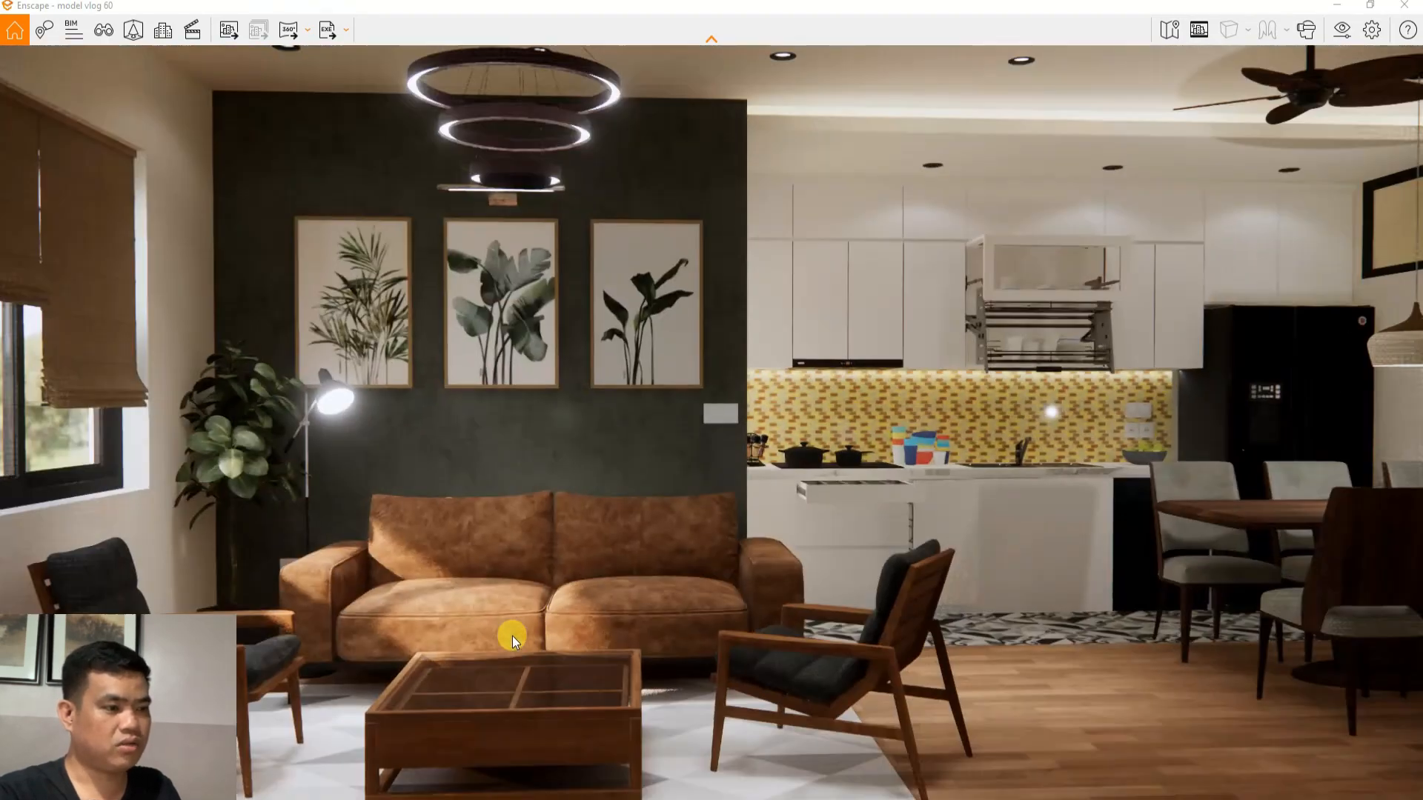
scroll(630, 684, "up", 3)
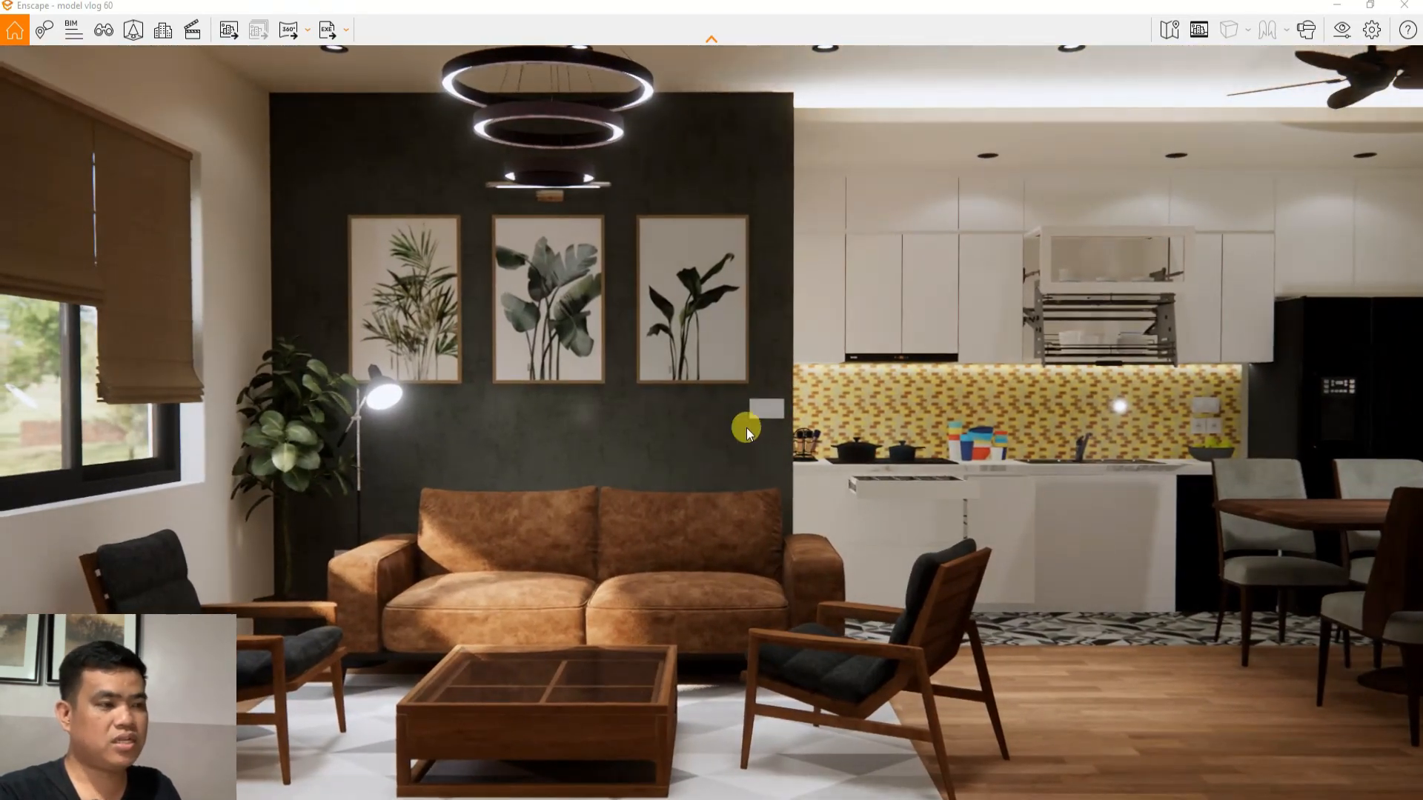
left_click_drag(700, 469, 676, 669)
scroll(578, 565, "down", 3)
scroll(549, 588, "up", 3)
scroll(646, 599, "up", 4)
scroll(648, 599, "down", 3)
scroll(700, 599, "up", 3)
scroll(677, 670, "down", 3)
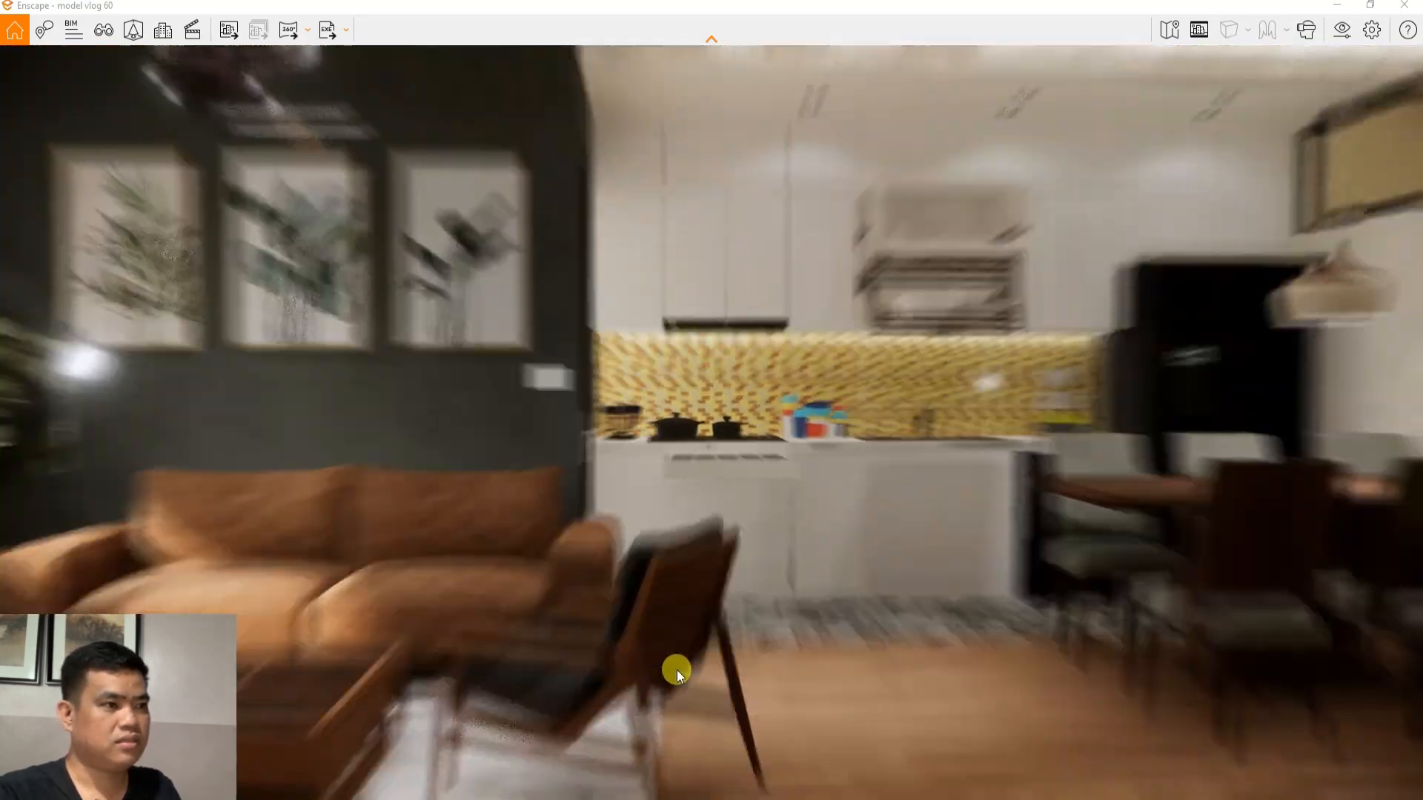
scroll(688, 669, "down", 3)
scroll(808, 212, "up", 4)
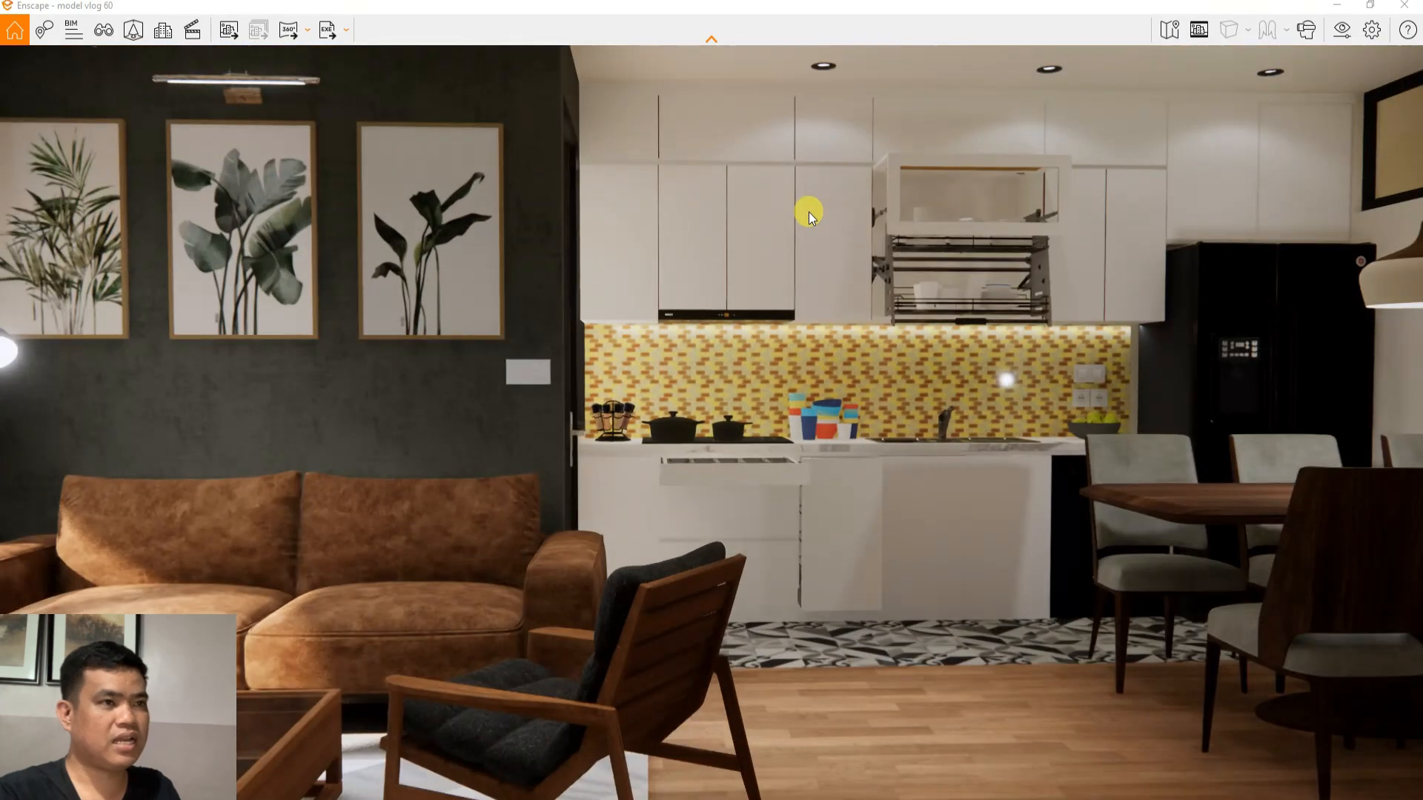
scroll(805, 394, "up", 3)
Turn off the section cuts in the SketchUp model and enlarge the Enscape render again
mouse_move(848, 19)
left_mouse_down()
mouse_move(816, 85)
mouse_move(893, 286)
left_mouse_up()
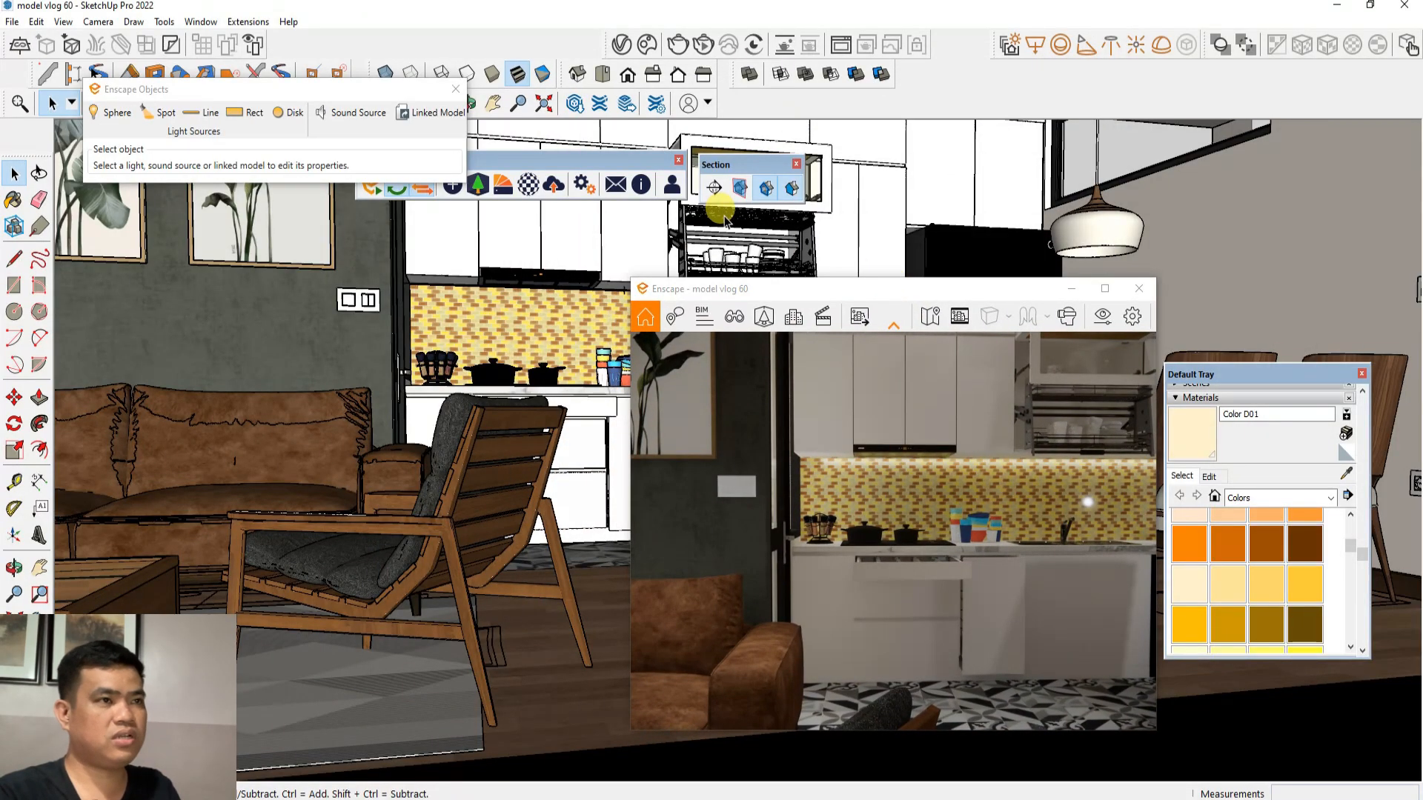
left_click(763, 190)
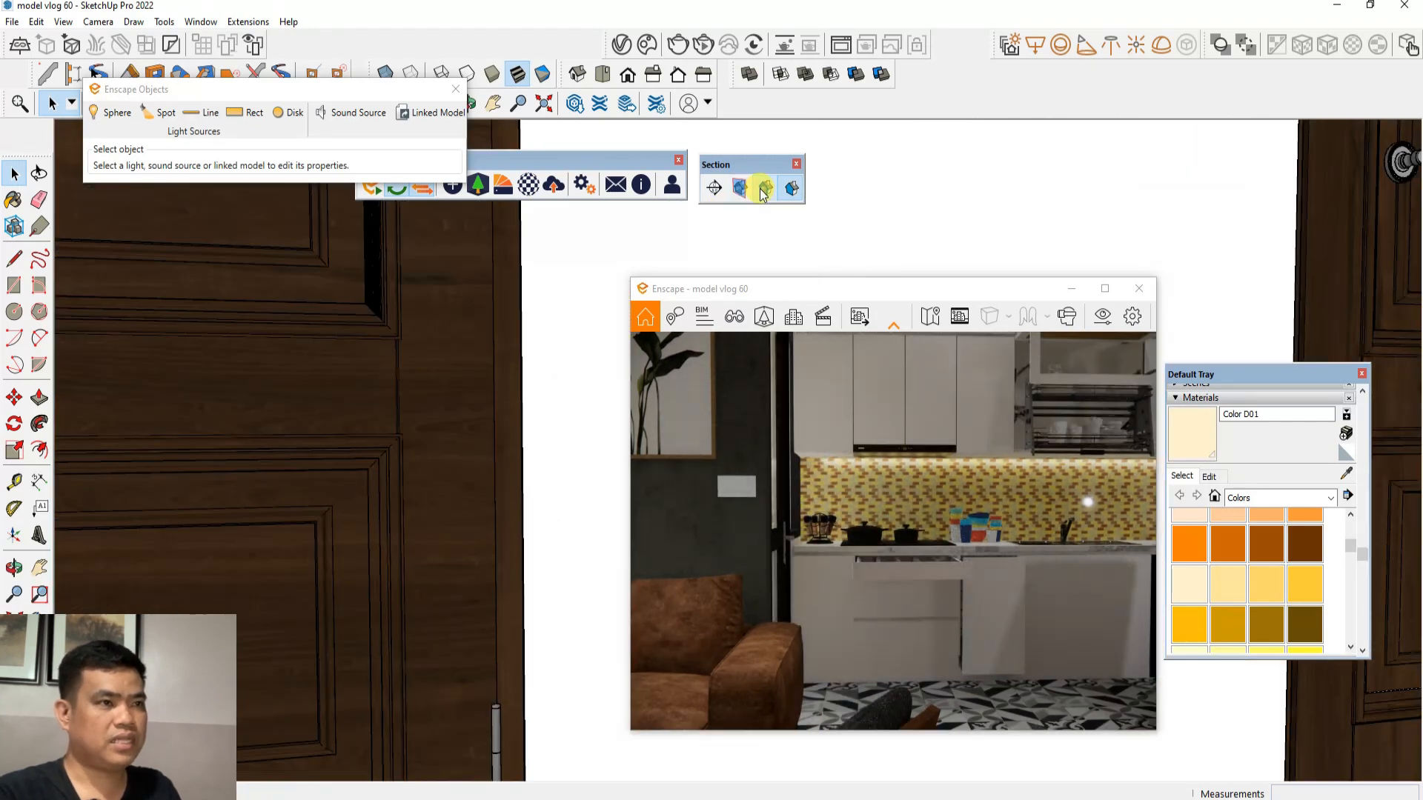
left_click(1102, 289)
Examine the lighting on the backsplash, sink area, dining table and entrance in the Enscape render
scroll(820, 455, "up", 3)
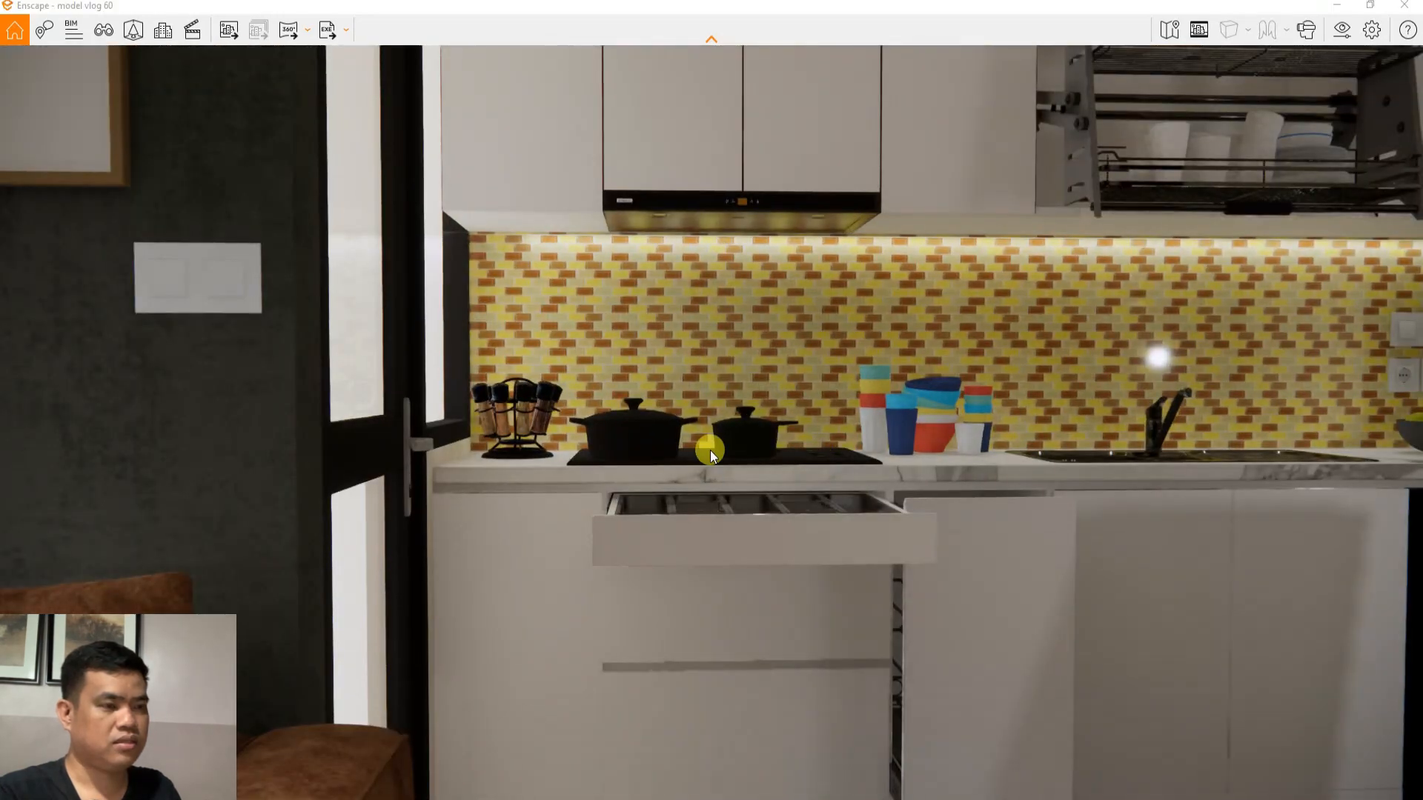
key("d")
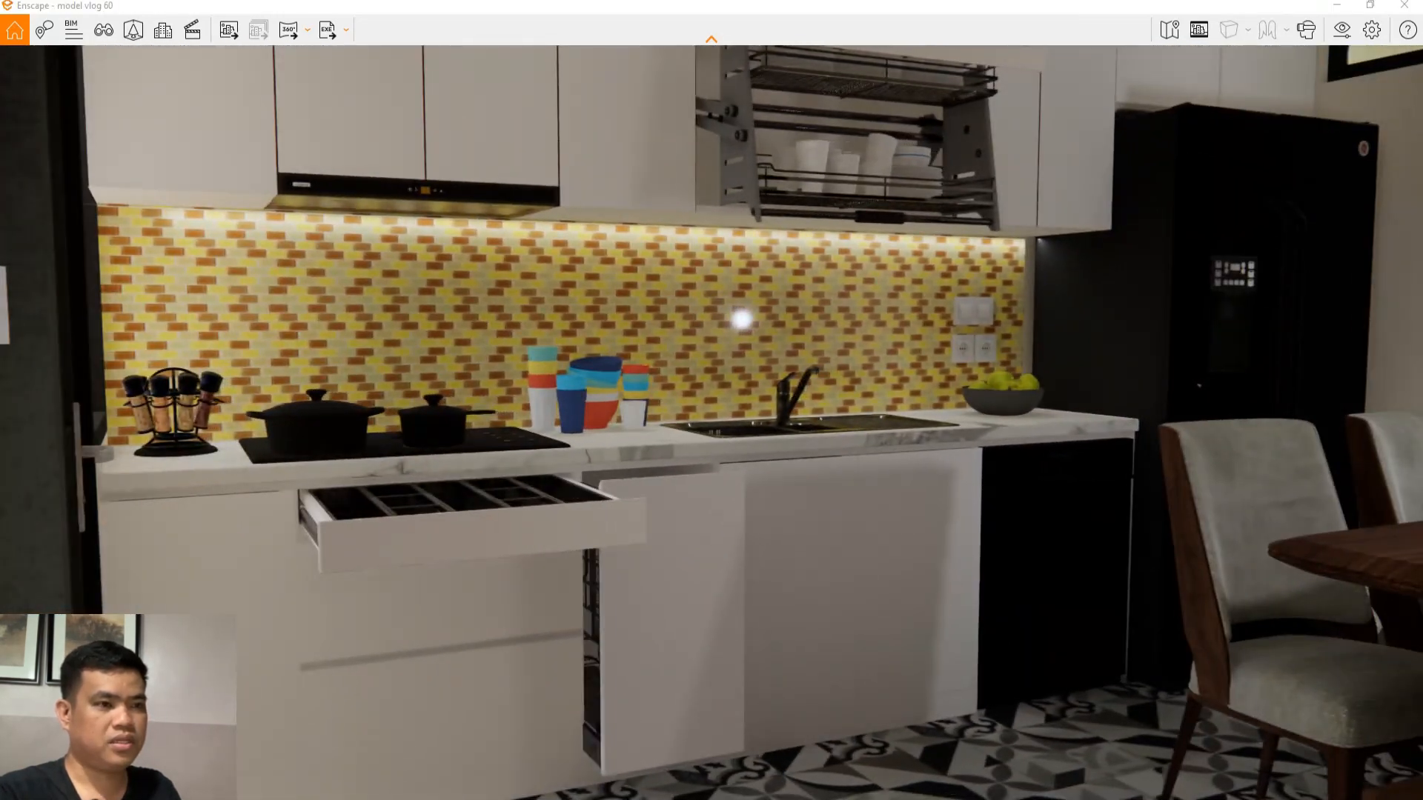
scroll(1023, 422, "up", 3)
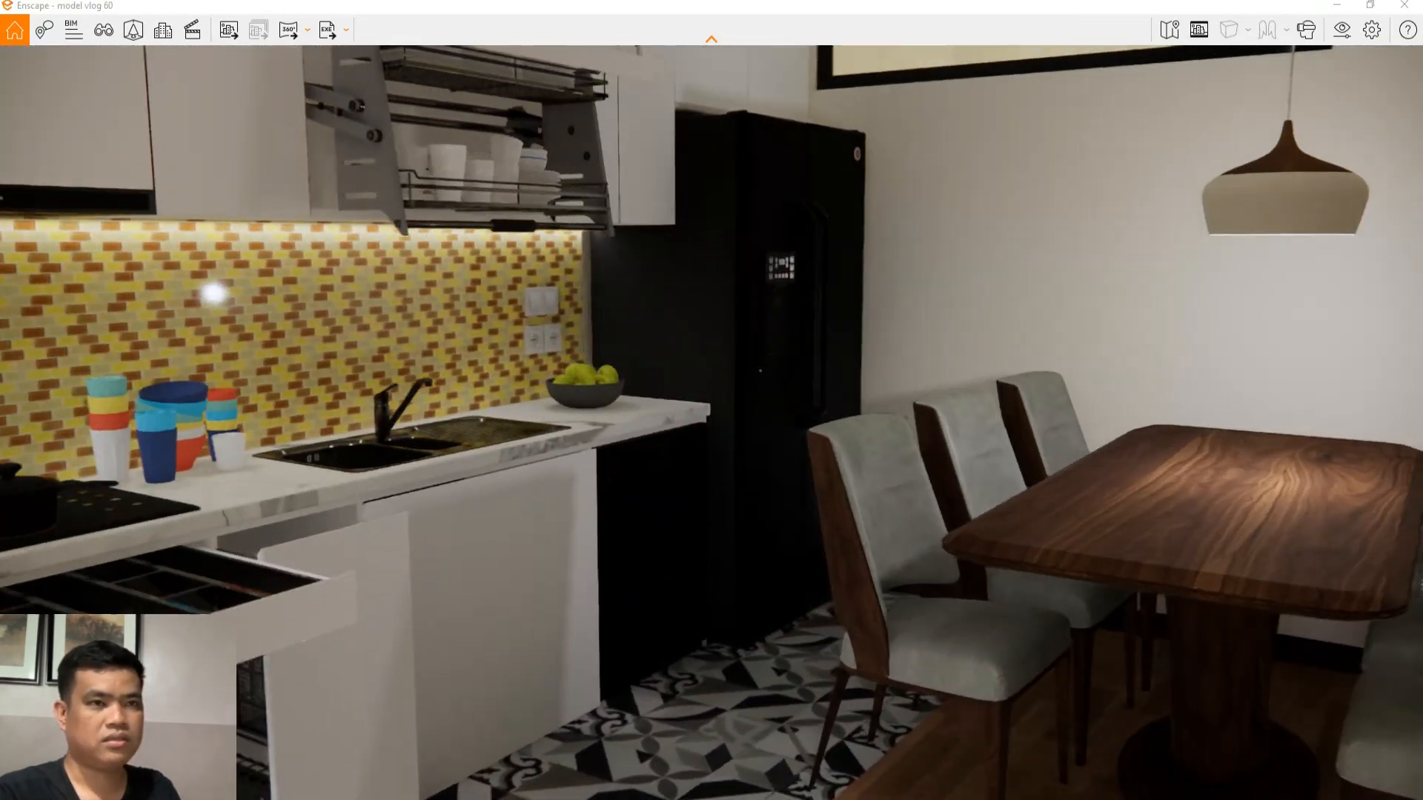
scroll(1222, 496, "up", 3)
middle_click_drag(1365, 473, 1015, 430)
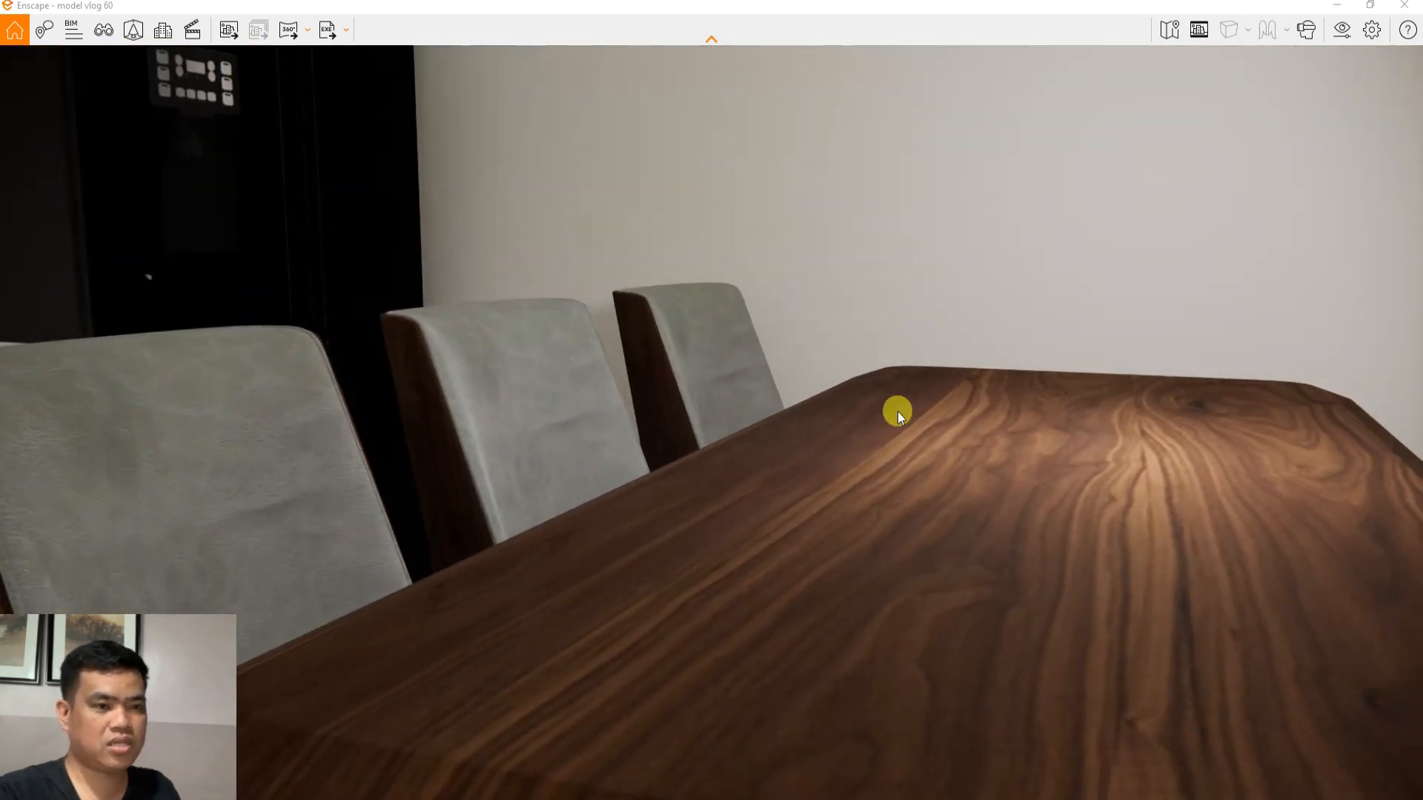
scroll(860, 632, "down", 5)
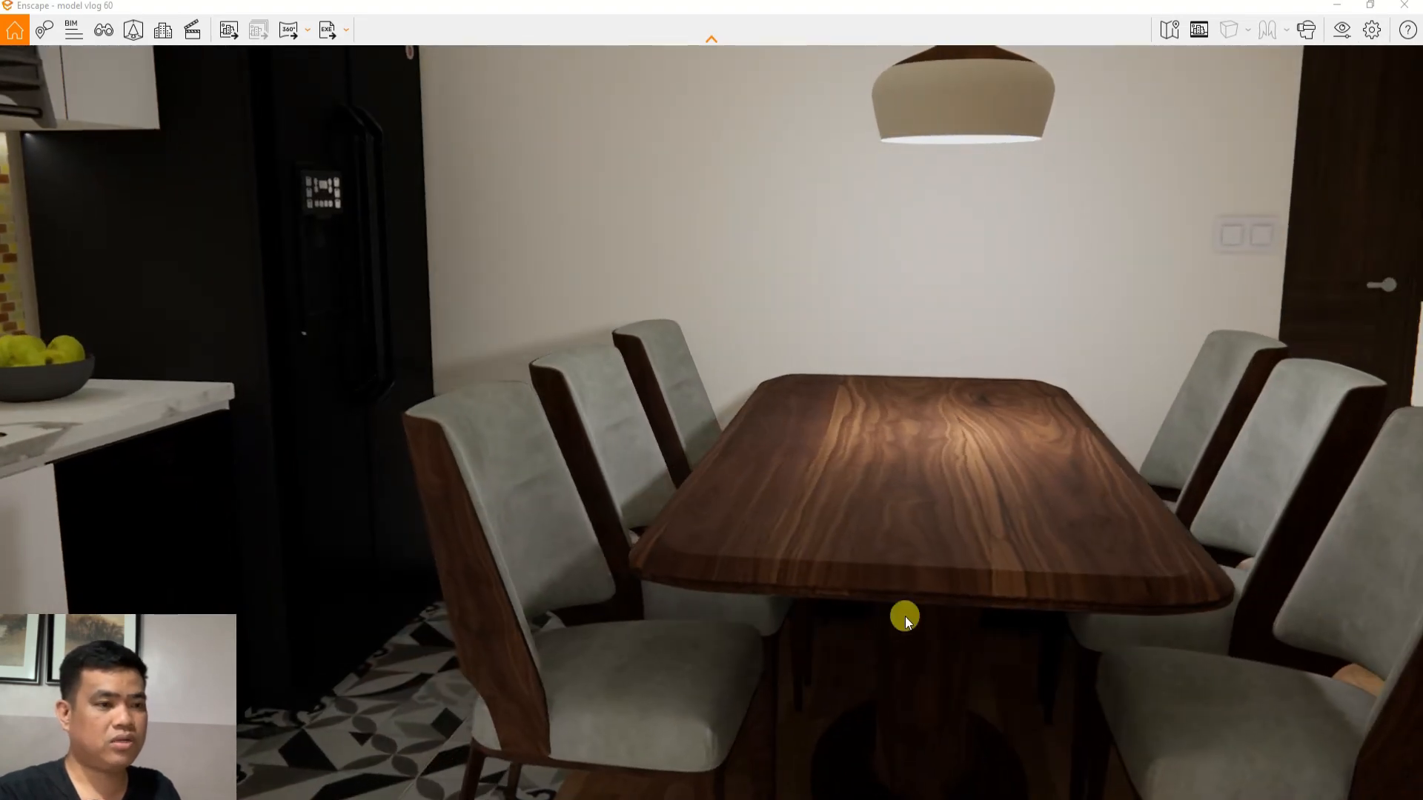
middle_click_drag(905, 617, 645, 626)
right_click_drag(770, 518, 944, 504)
scroll(944, 504, "down", 2)
middle_click_drag(1111, 393, 956, 488)
right_click_drag(956, 487, 1402, 71)
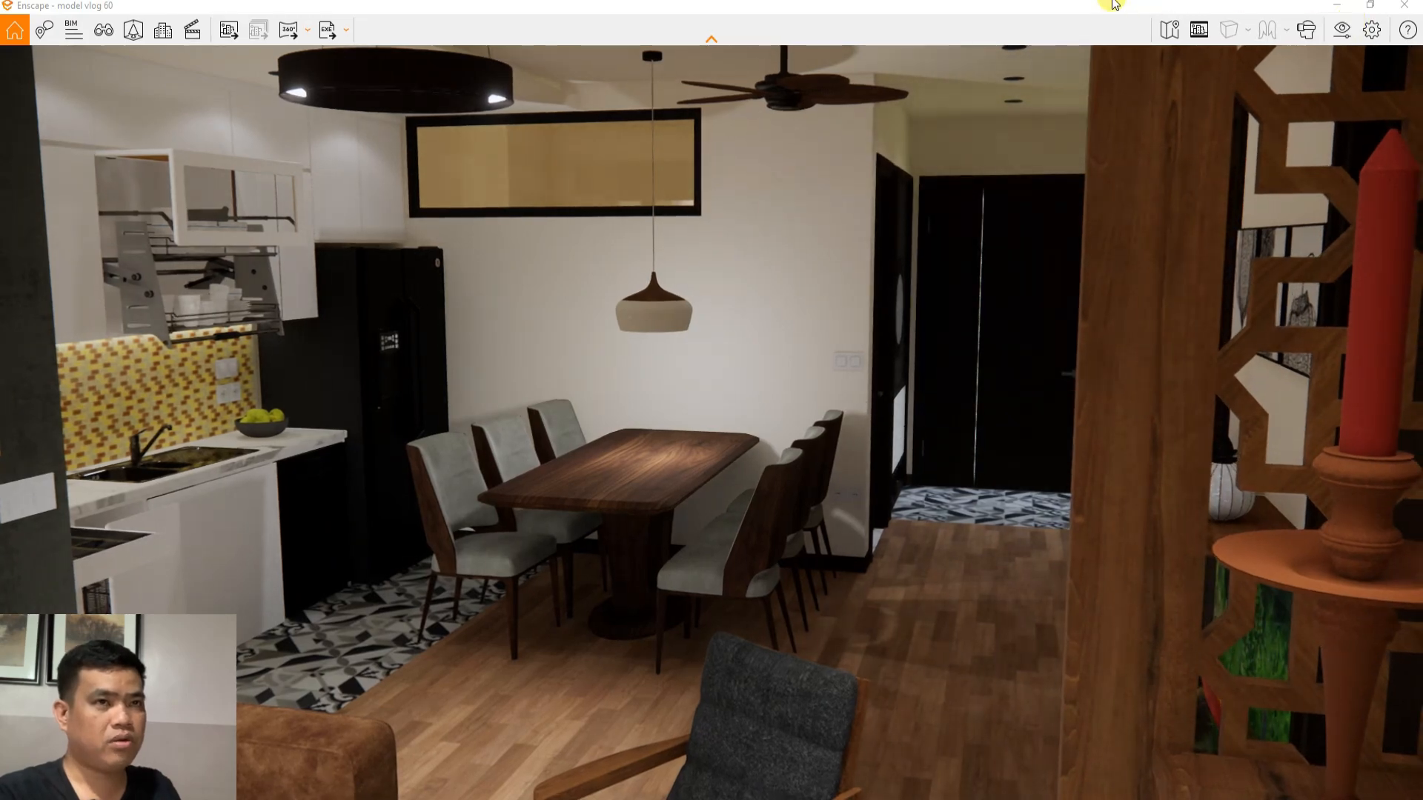
Shrink the Enscape render window and turn the section cuts back on in the SketchUp model
left_click_drag(1153, 15, 1224, 310)
left_click(713, 273)
scroll(708, 444, "down", 4)
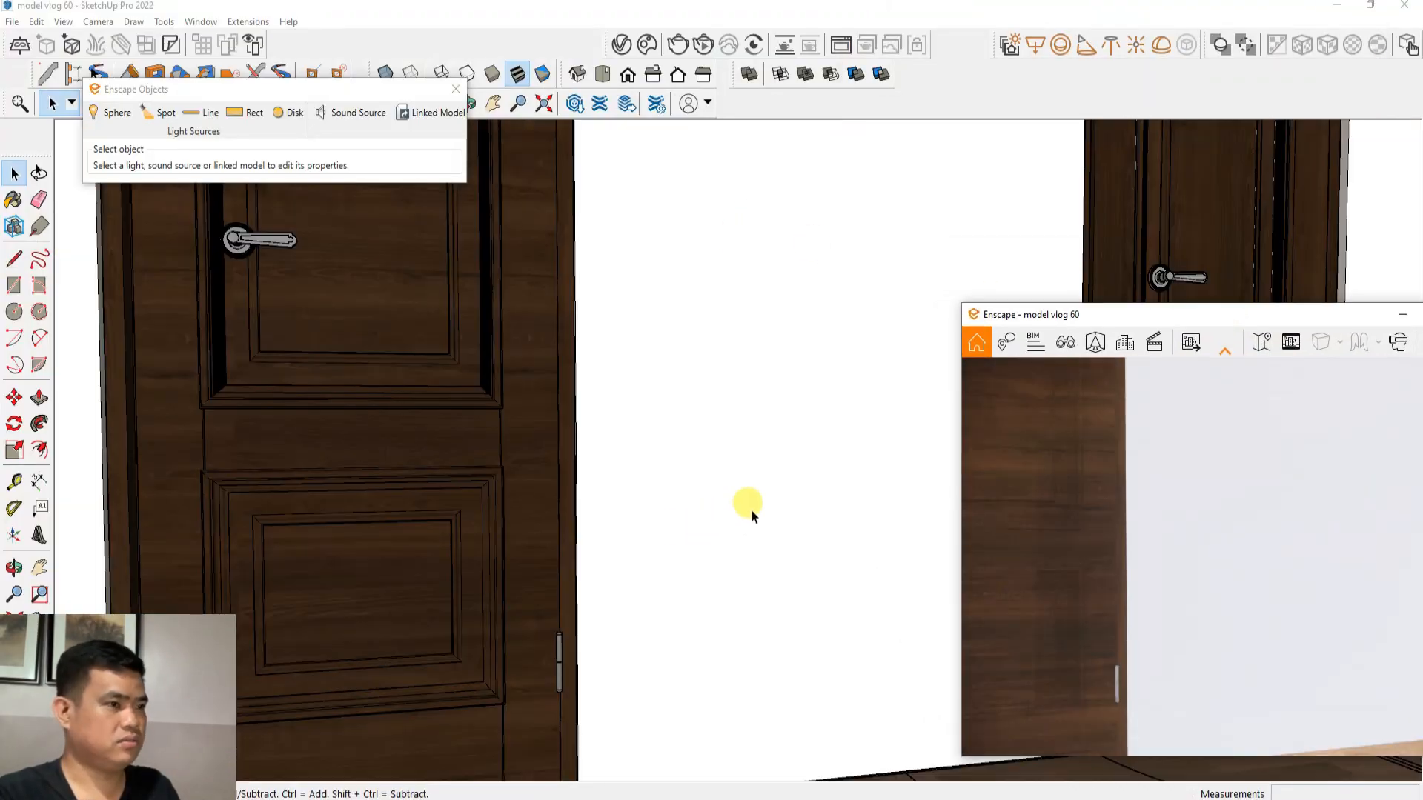
scroll(754, 511, "down", 8)
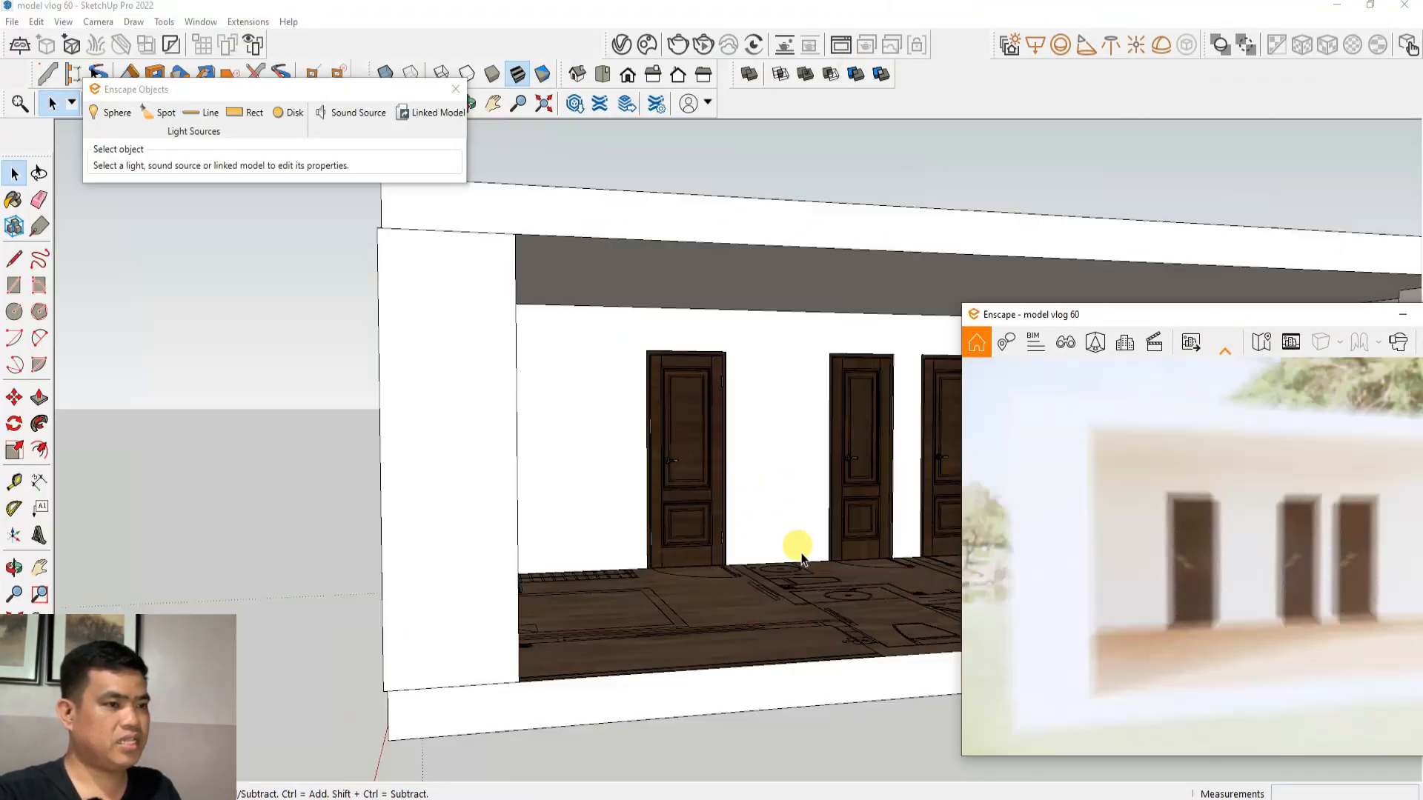
scroll(615, 428, "up", 6)
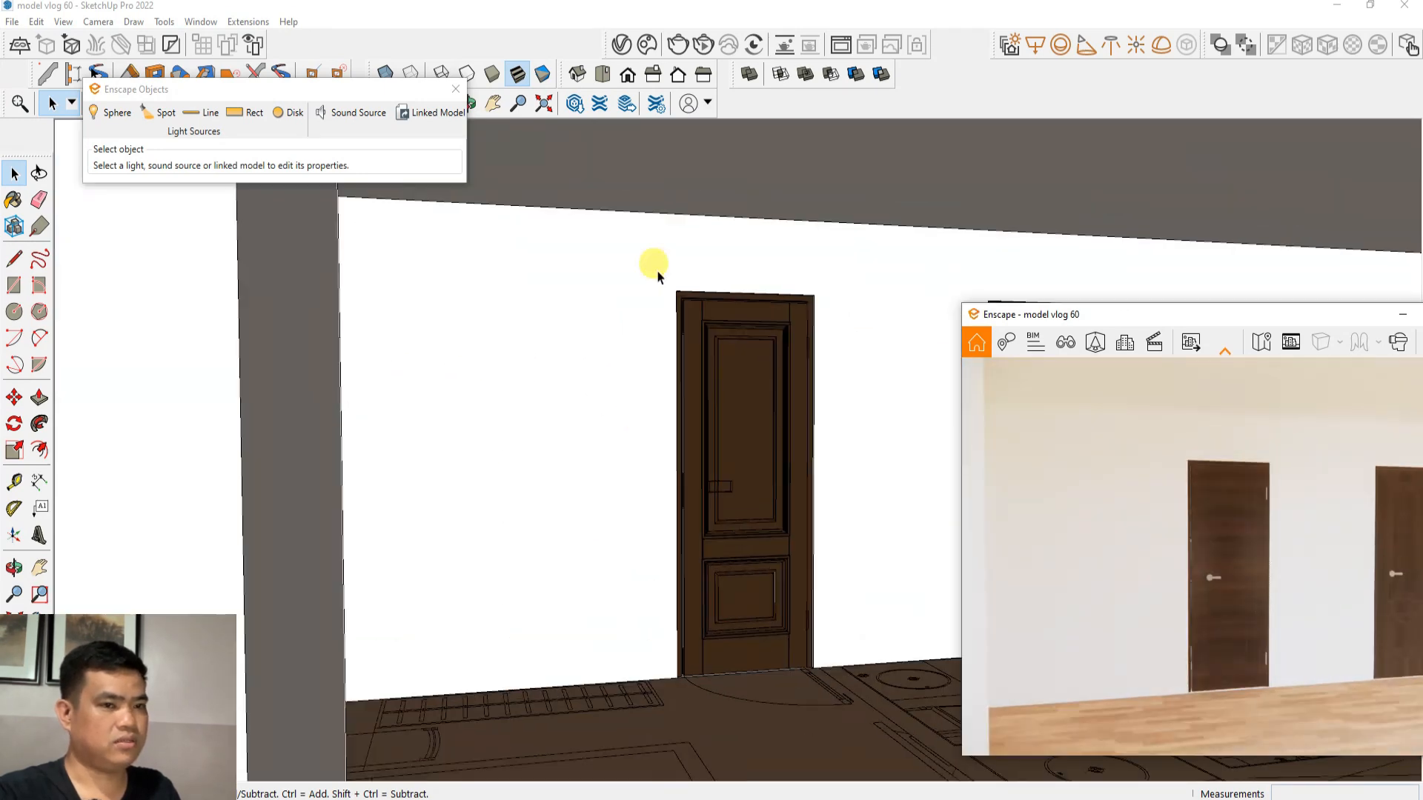
left_click(669, 192)
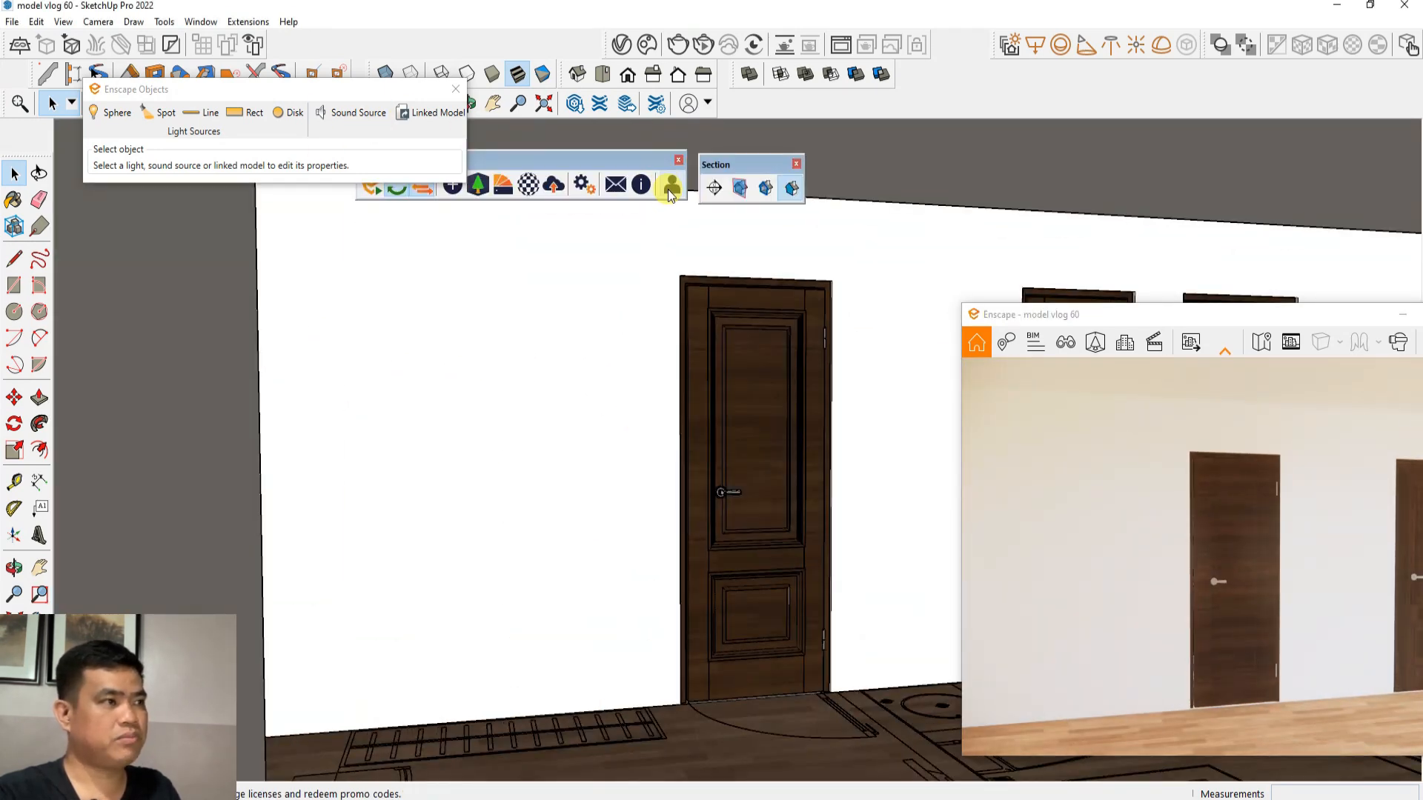
left_click(765, 189)
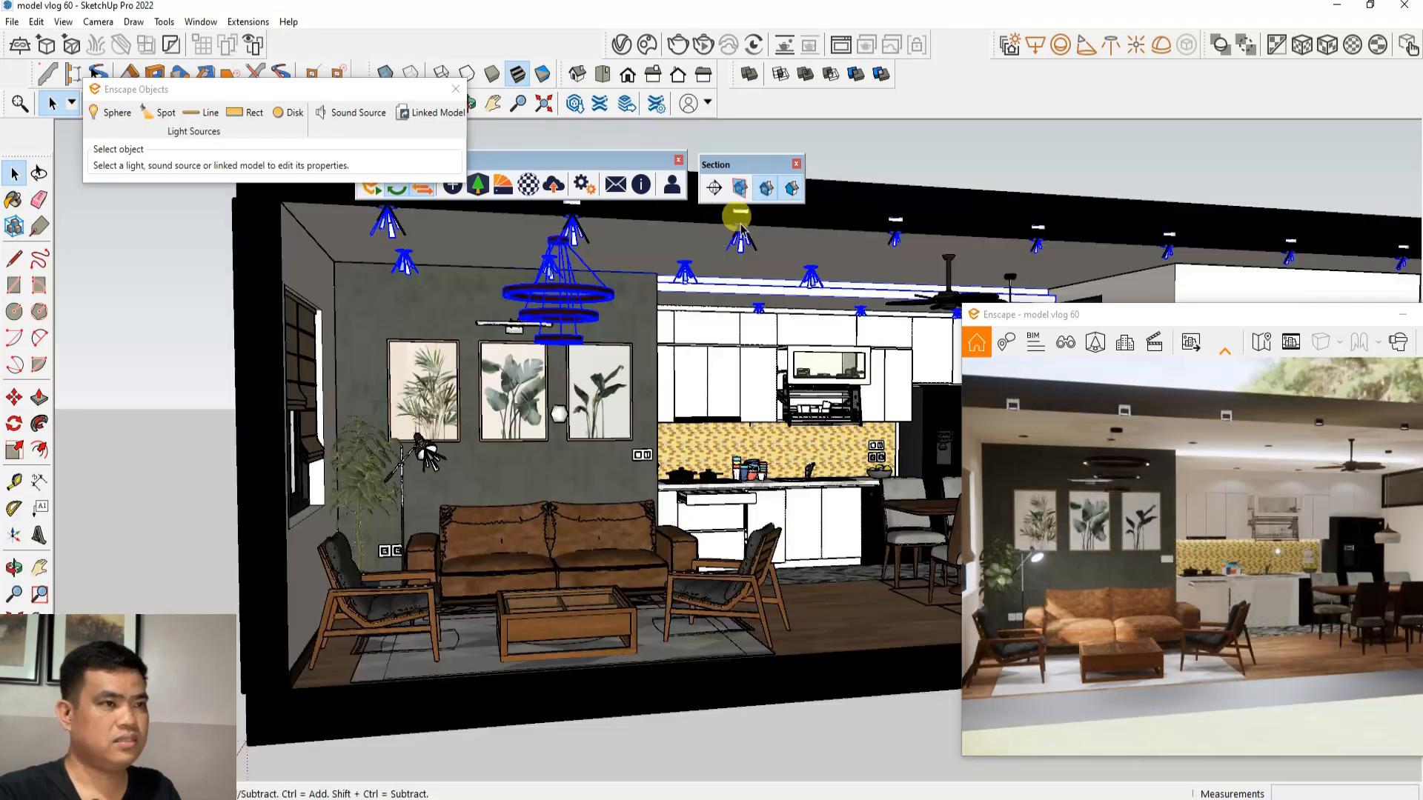
Copy the picture light above the middle plant frame to both neighbouring frames, spacing the copies about 743 mm from it
scroll(565, 426, "up", 6)
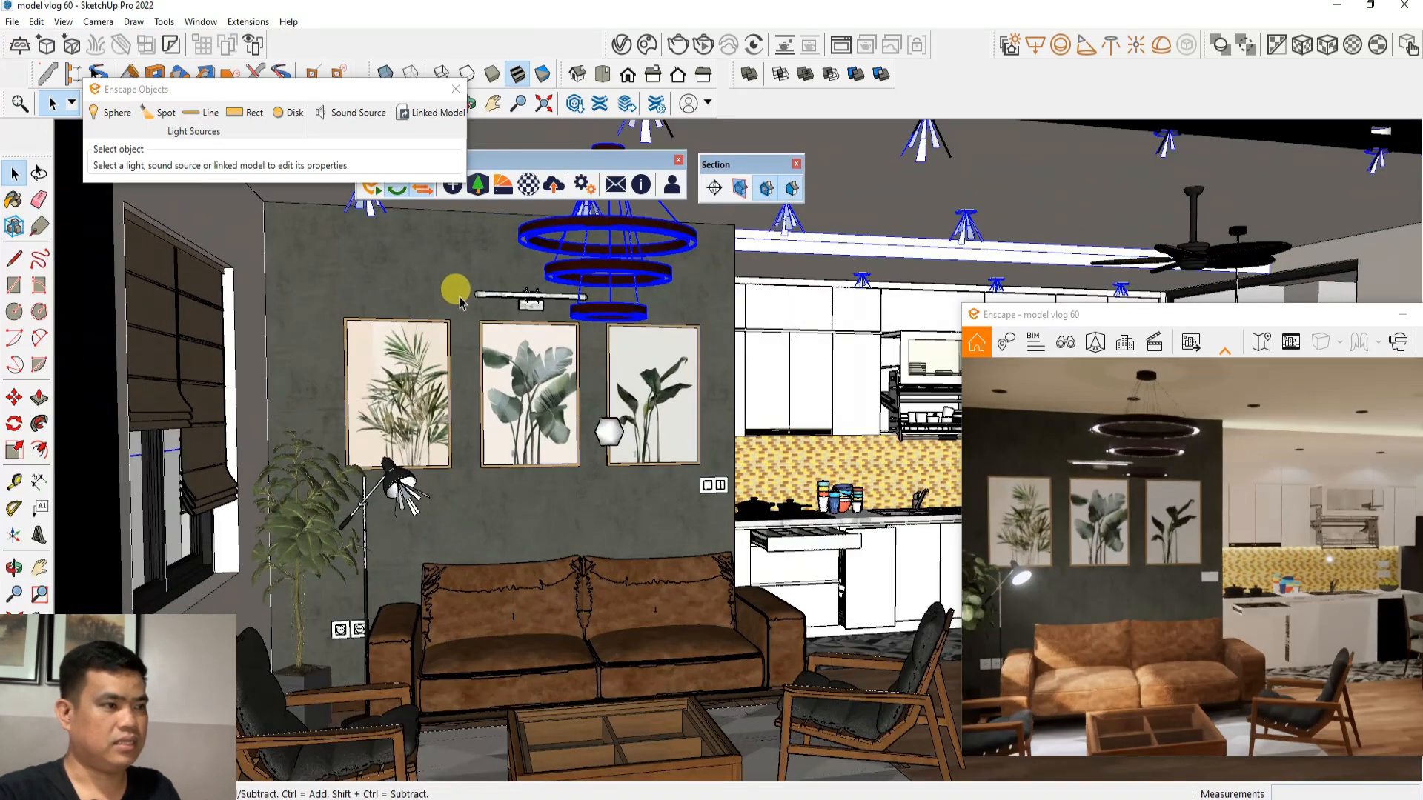
scroll(520, 293, "up", 8)
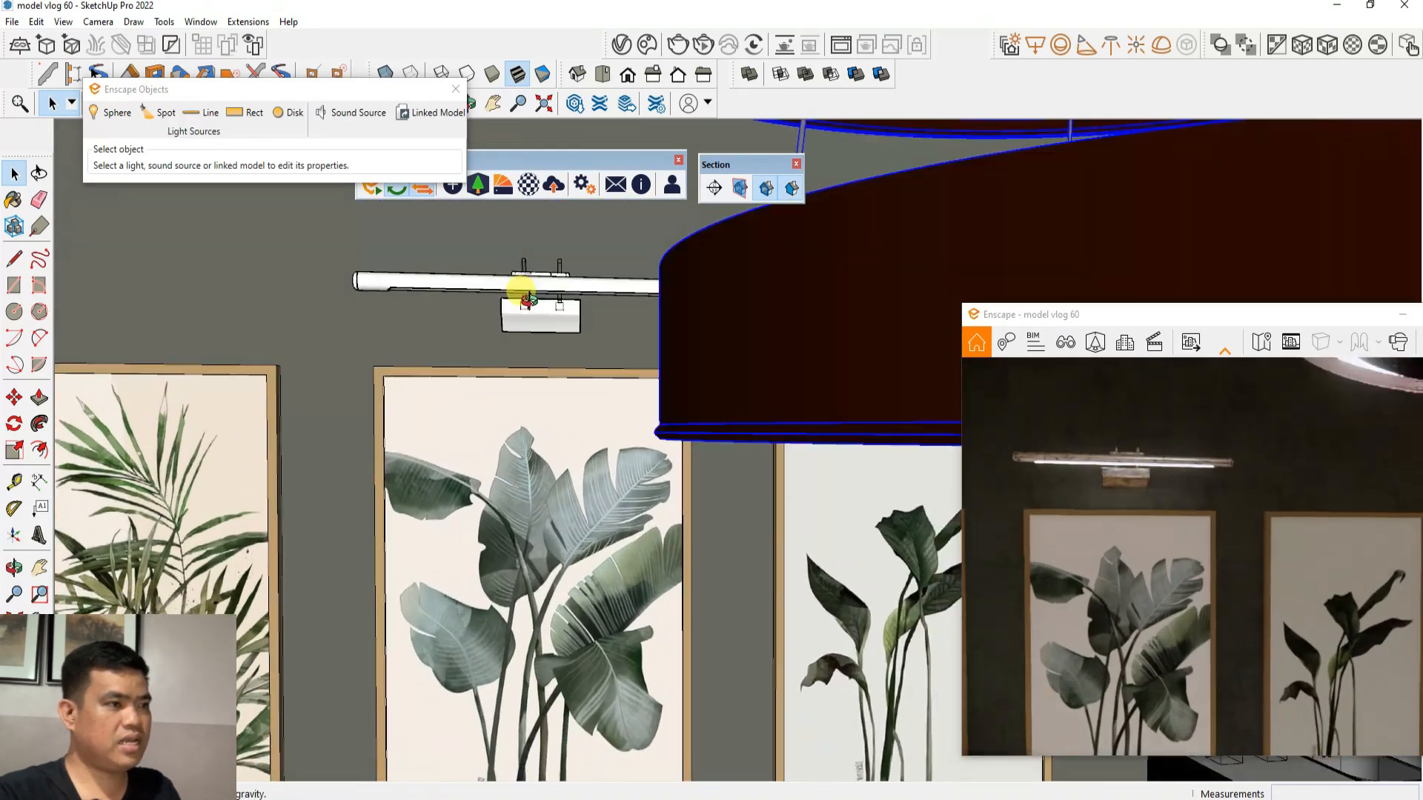
scroll(746, 410, "down", 5)
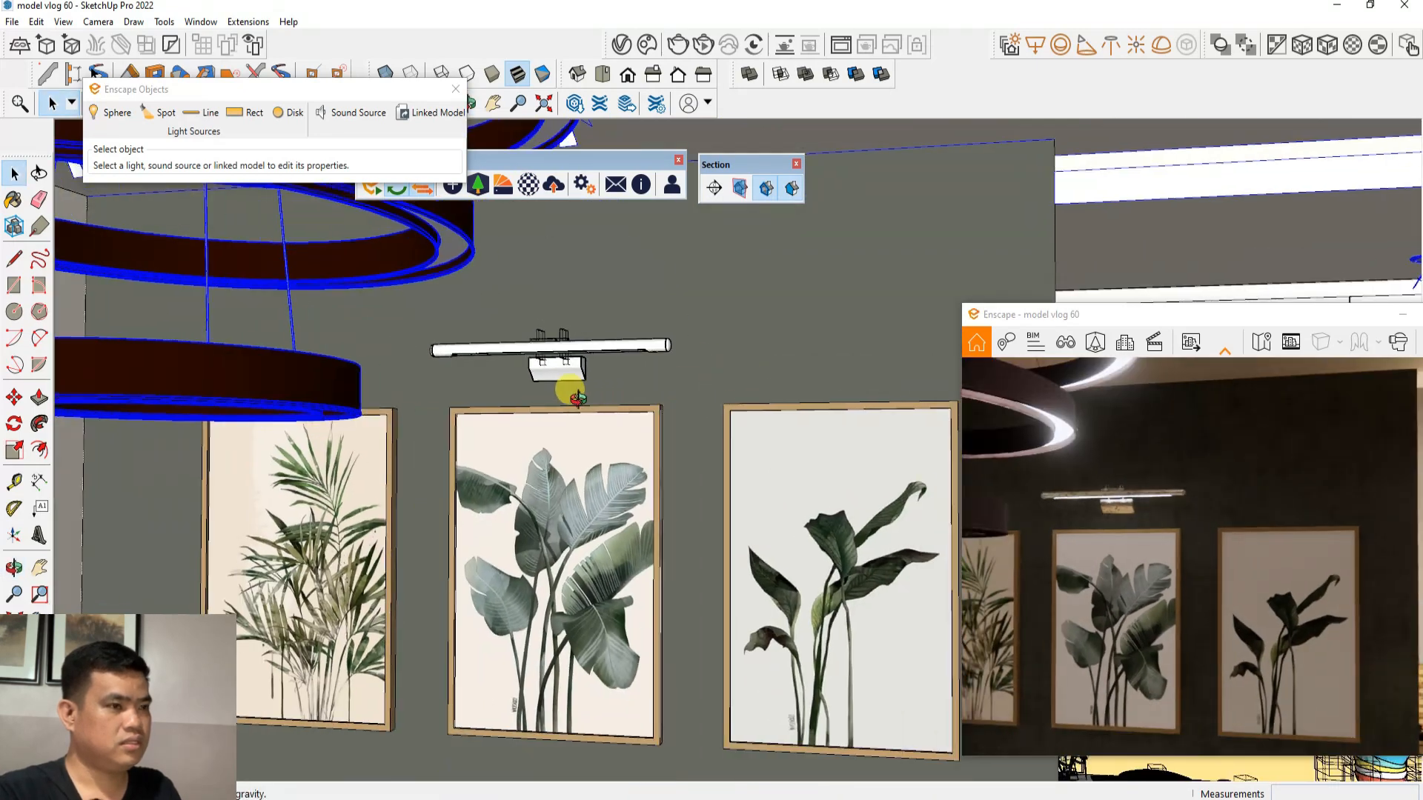
middle_click_drag(585, 392, 500, 412)
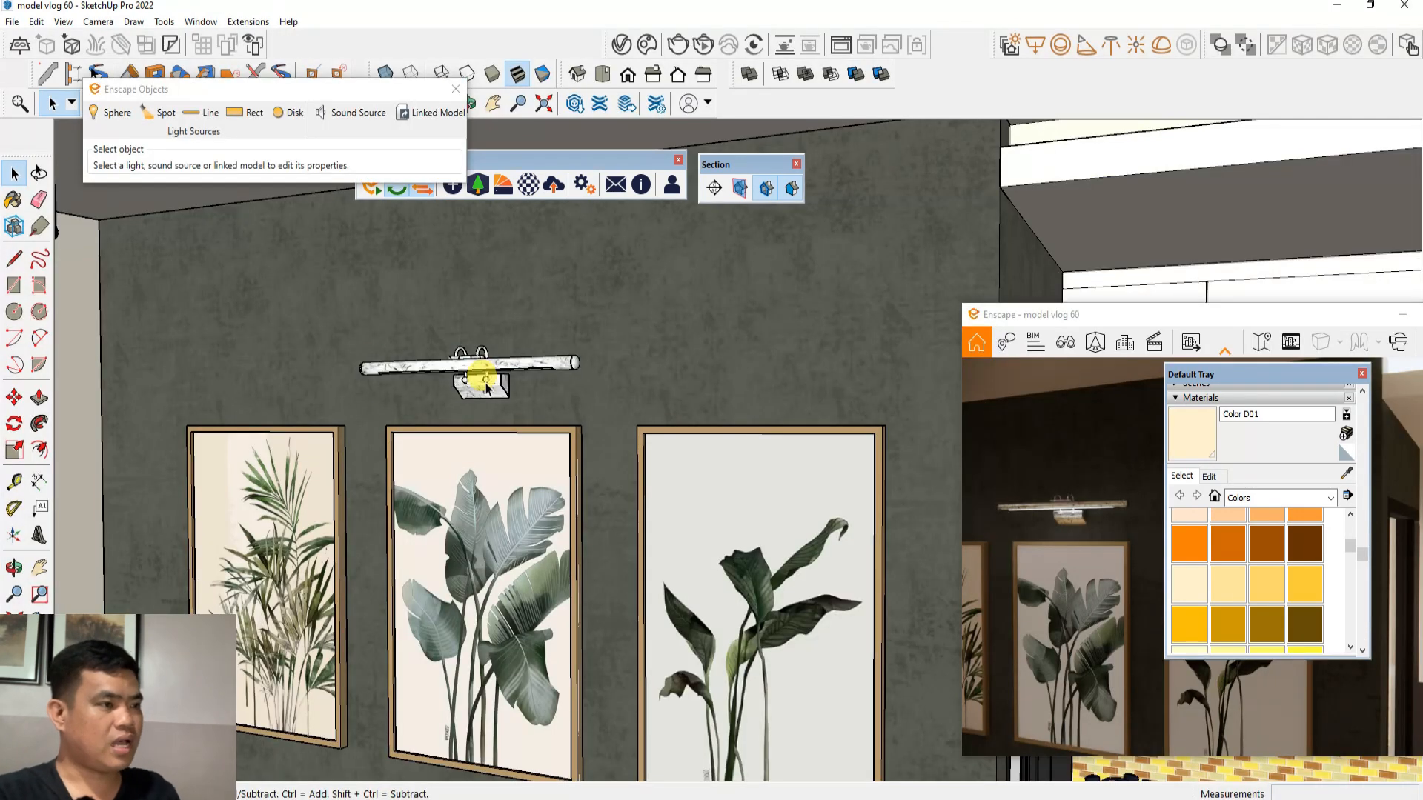
left_click(476, 374)
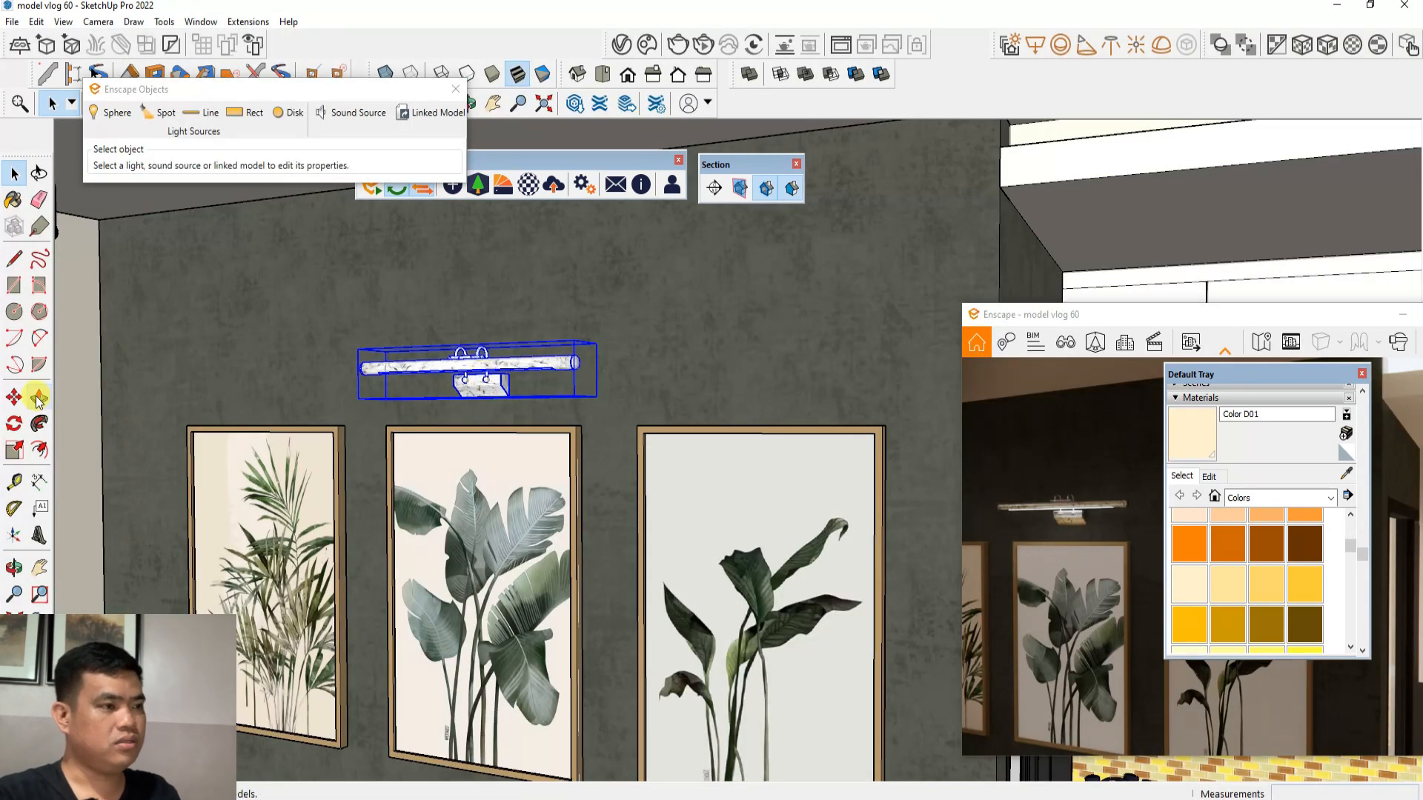
left_click(455, 425)
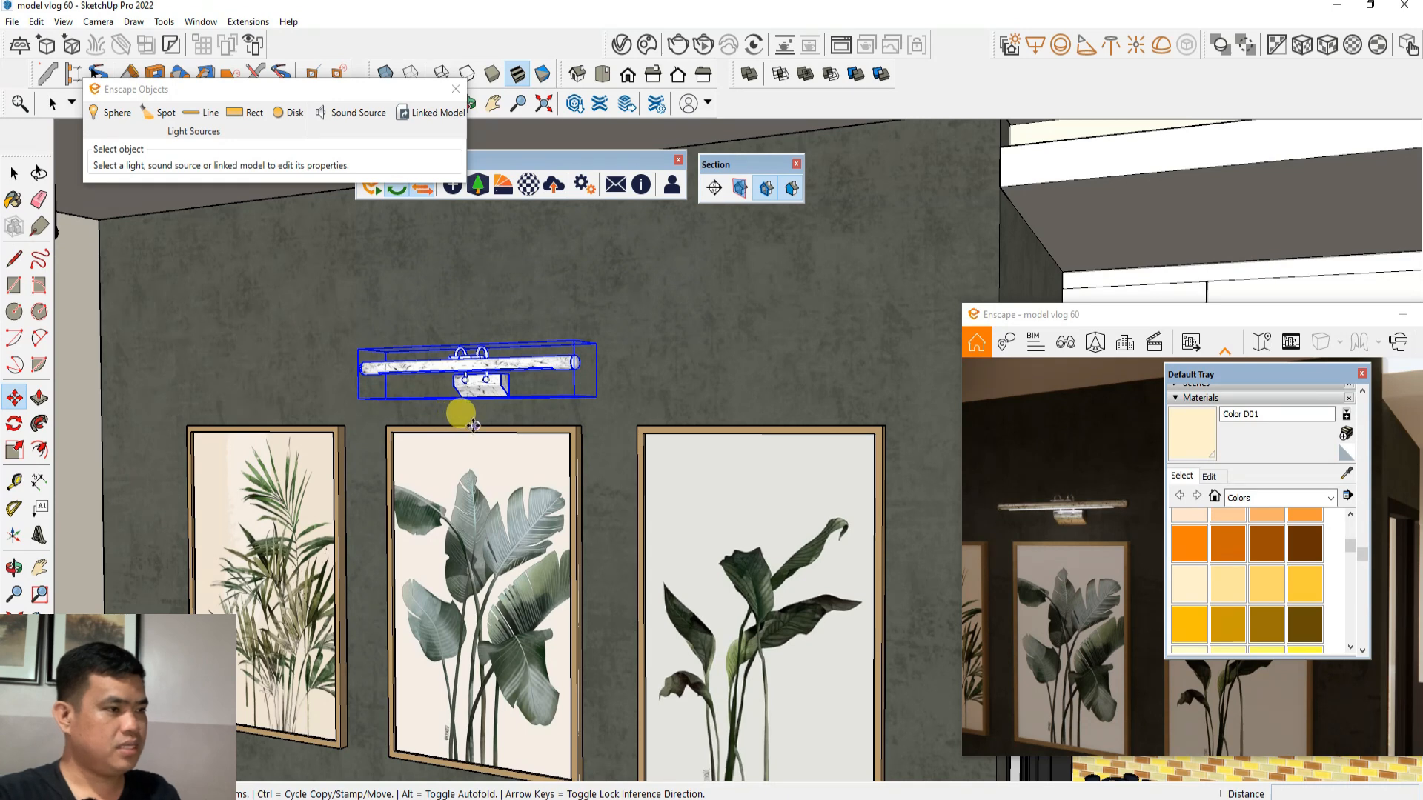
key("ctrl")
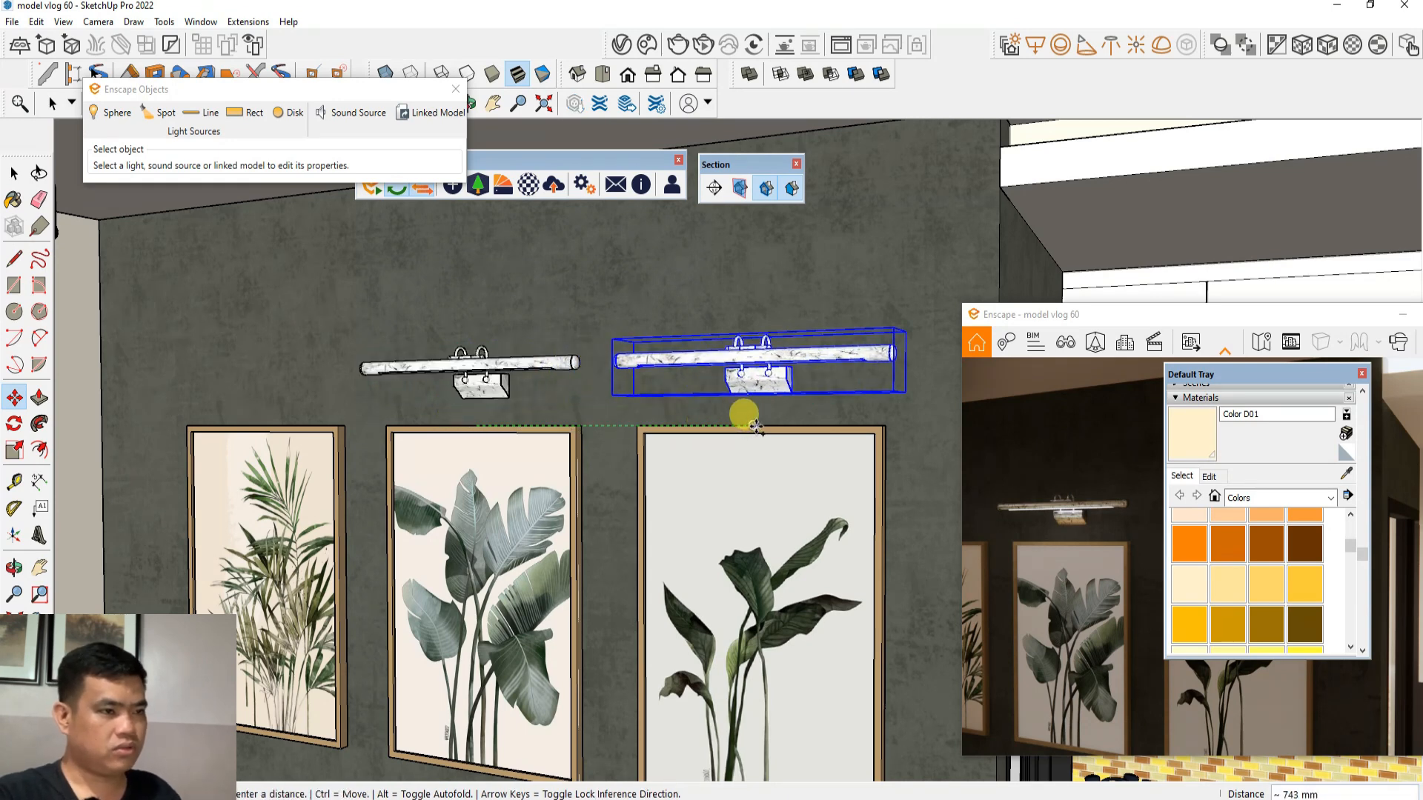
left_click(753, 426)
left_click(753, 426)
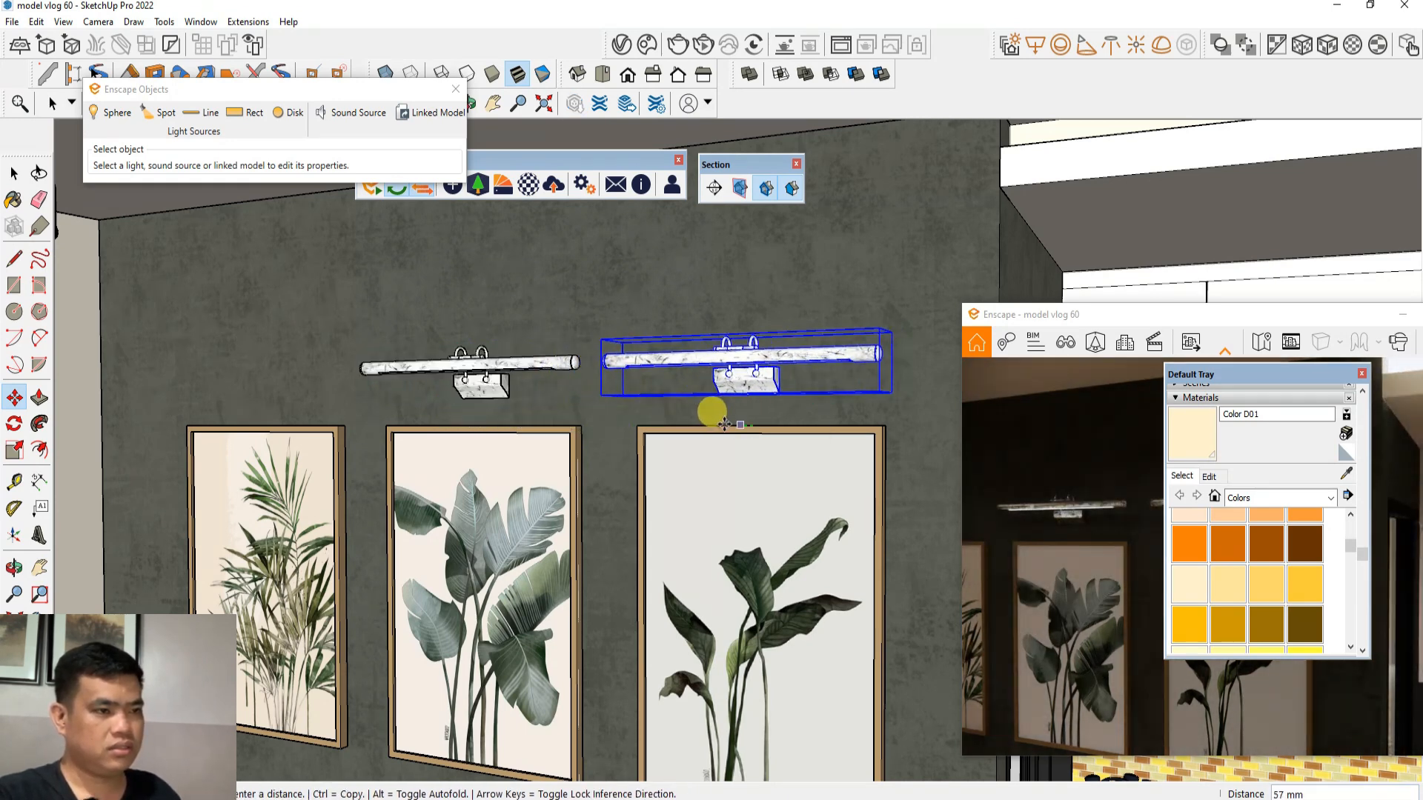
key("ctrl")
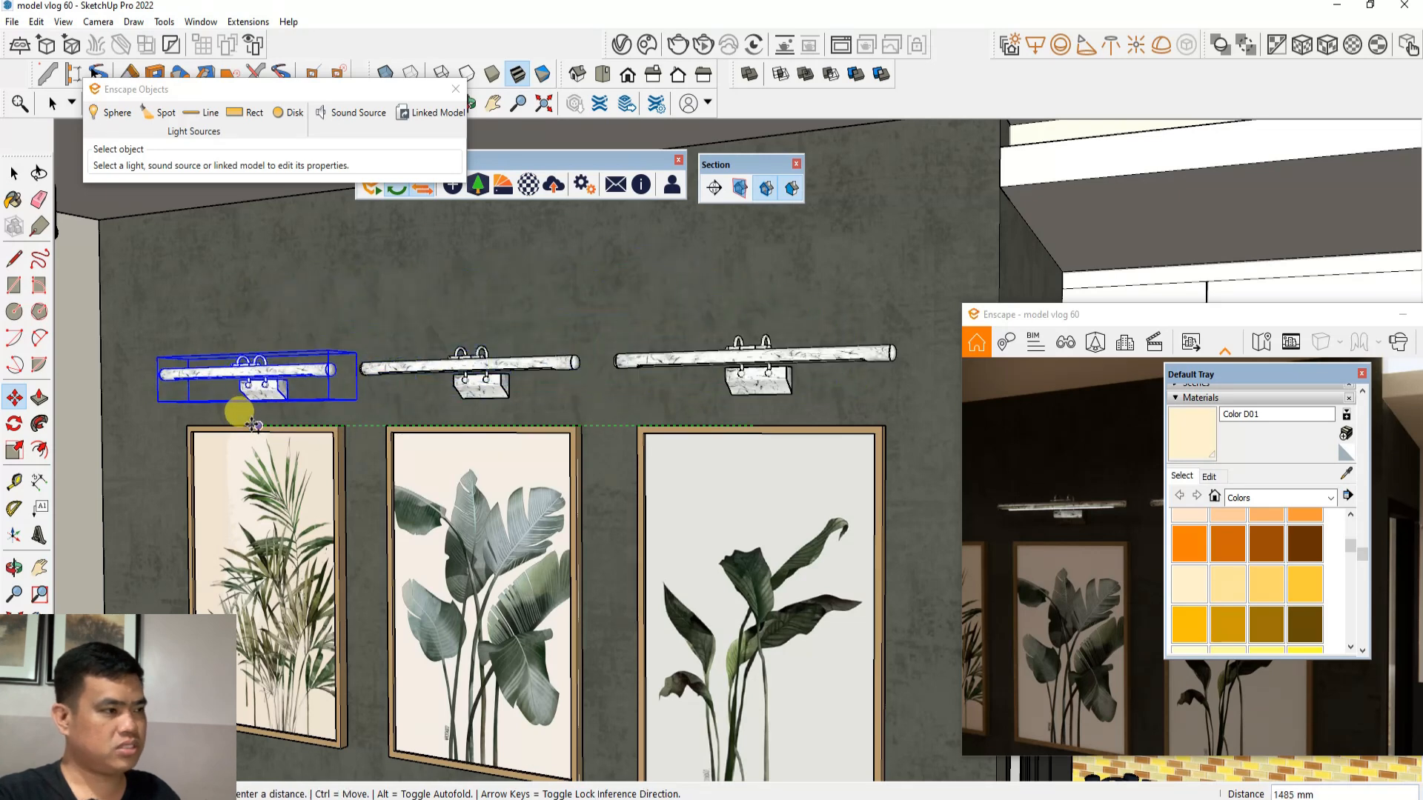
left_click(256, 424)
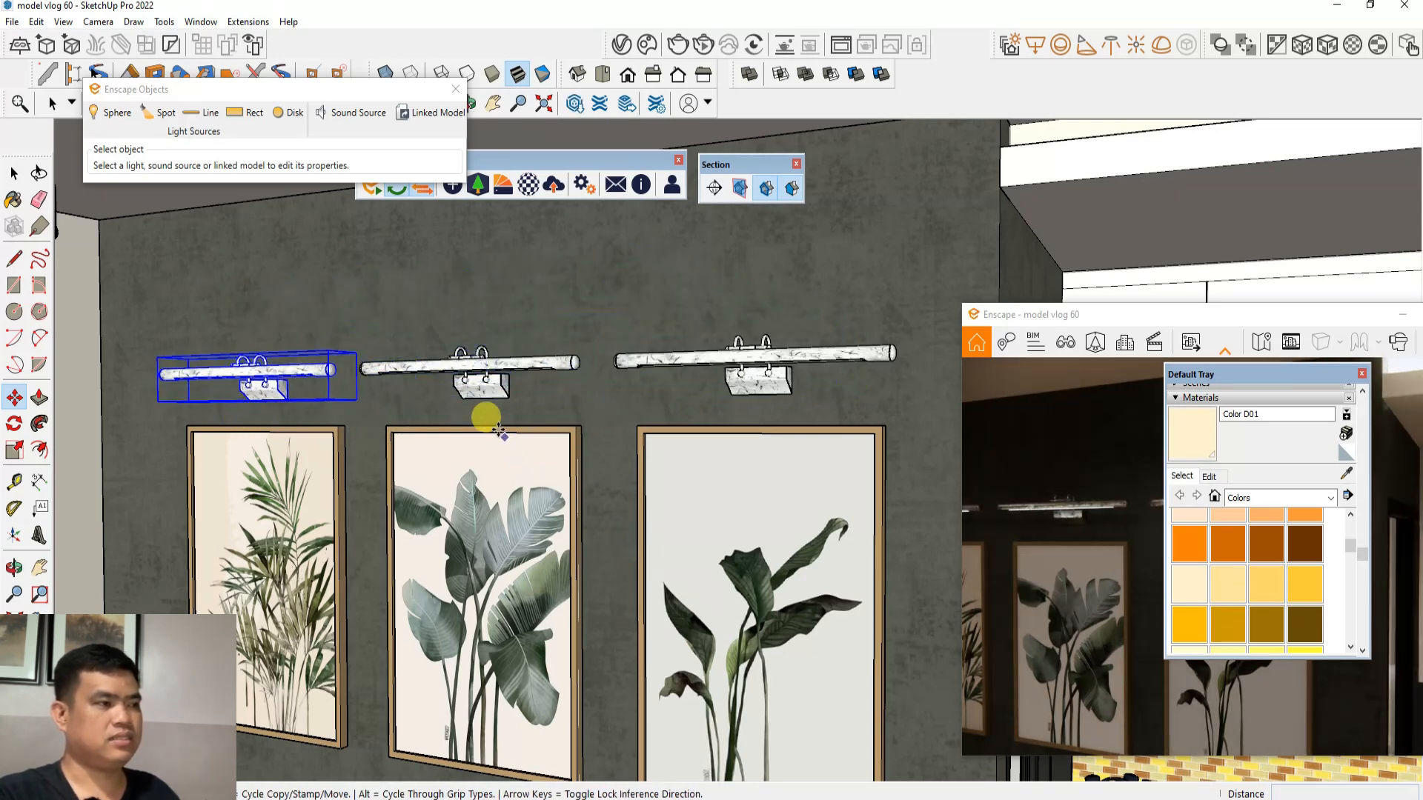
key("space")
Open the middle picture light for editing and draw a vertical guide line downward from the centre of its tube's underside
scroll(393, 328, "up", 5)
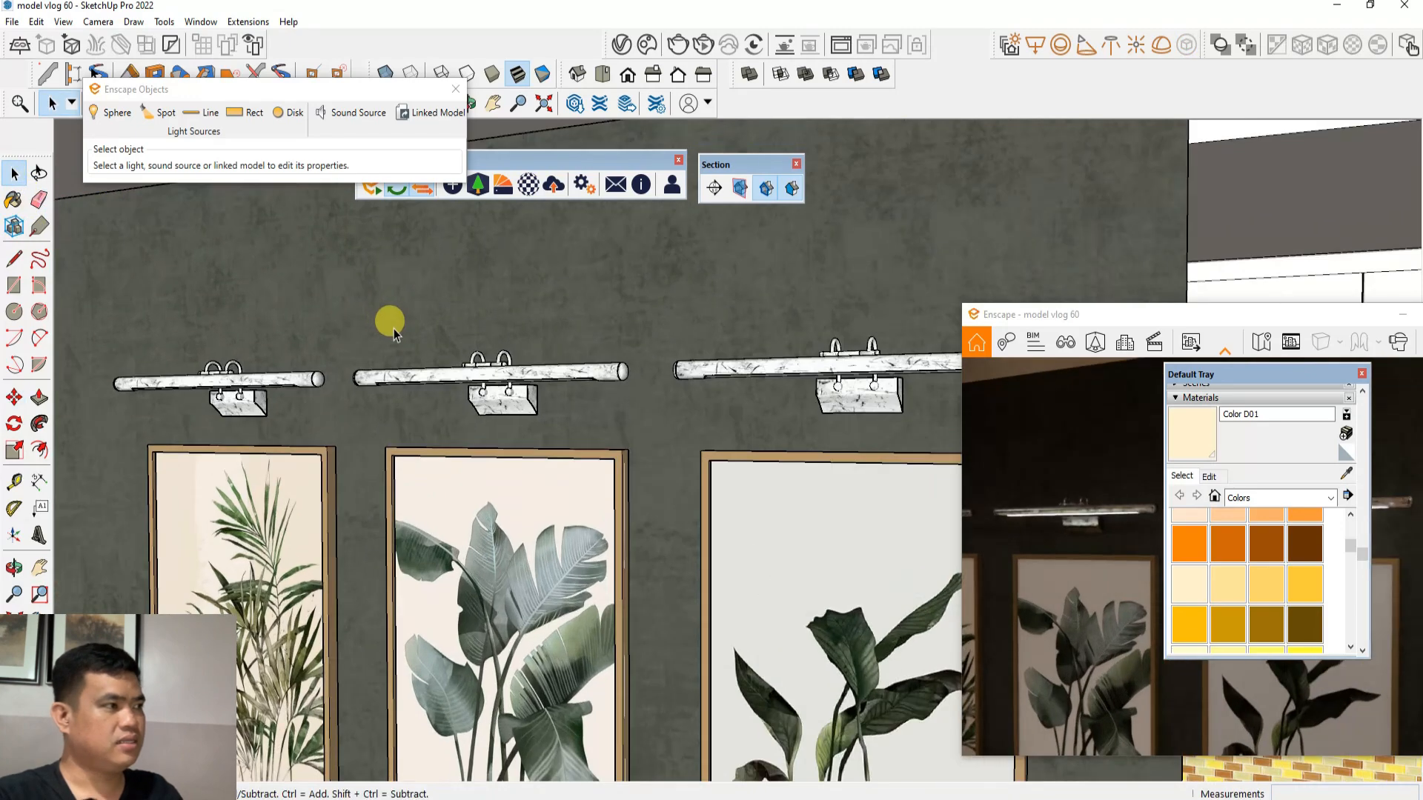
middle_click_drag(470, 358, 565, 387)
double_click(566, 393)
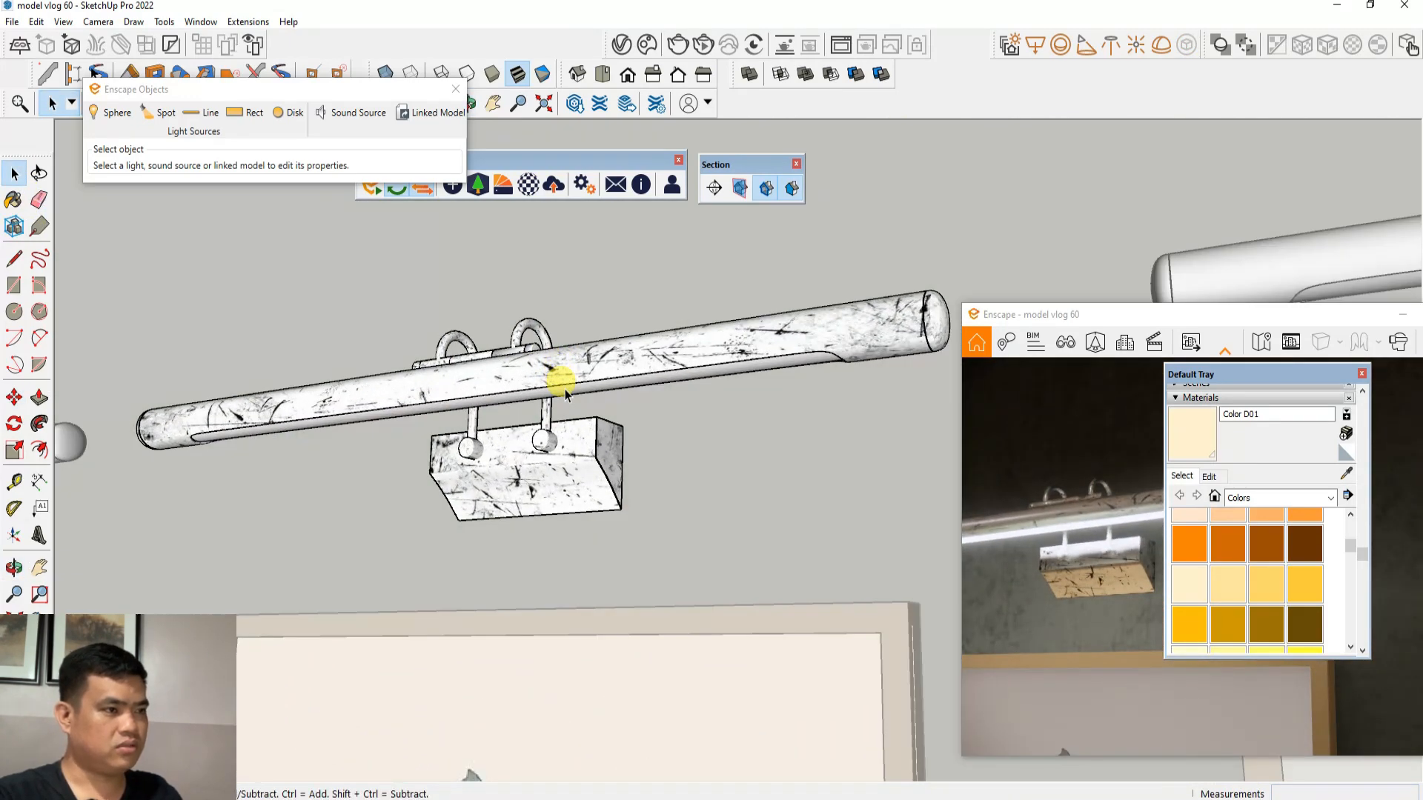
double_click(565, 395)
left_click(13, 258)
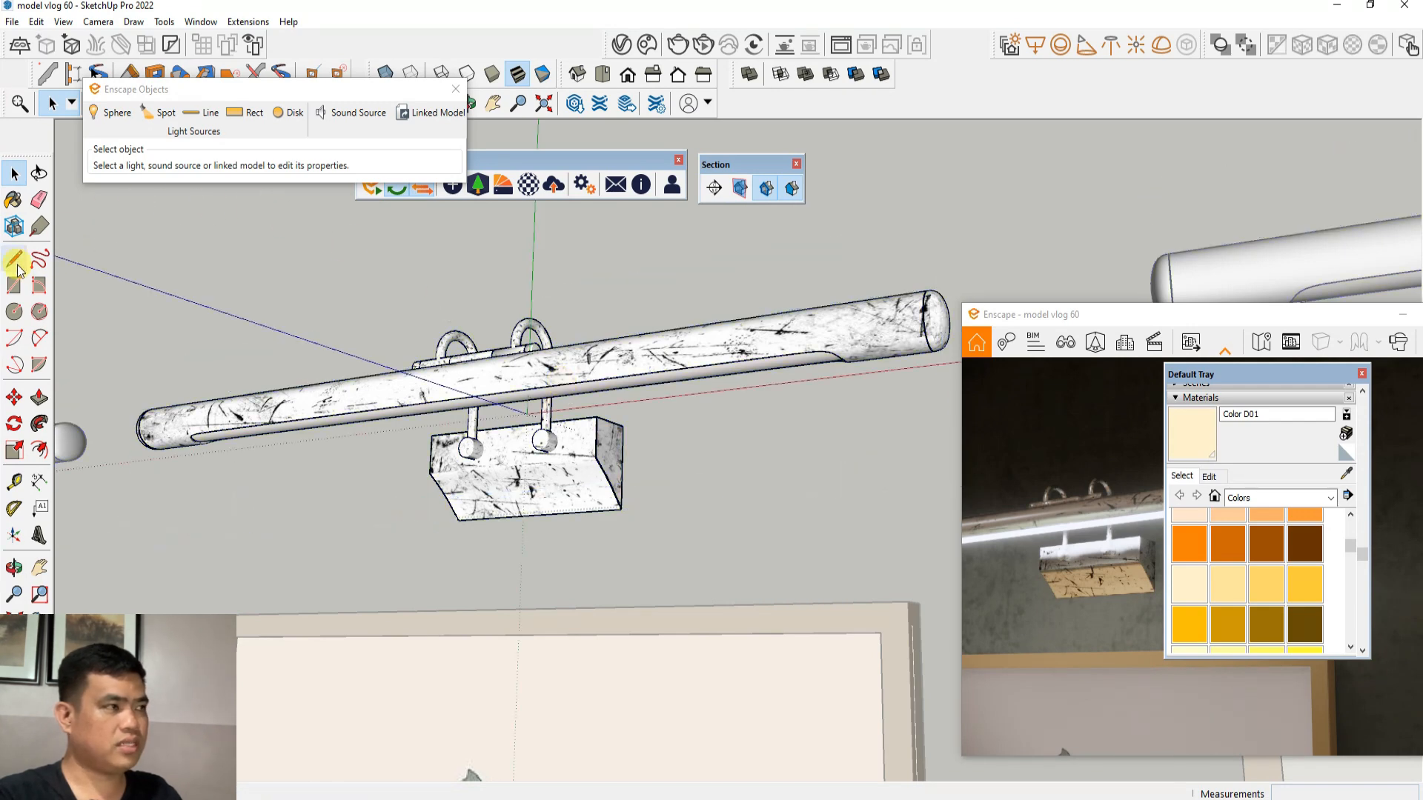
left_click(511, 395)
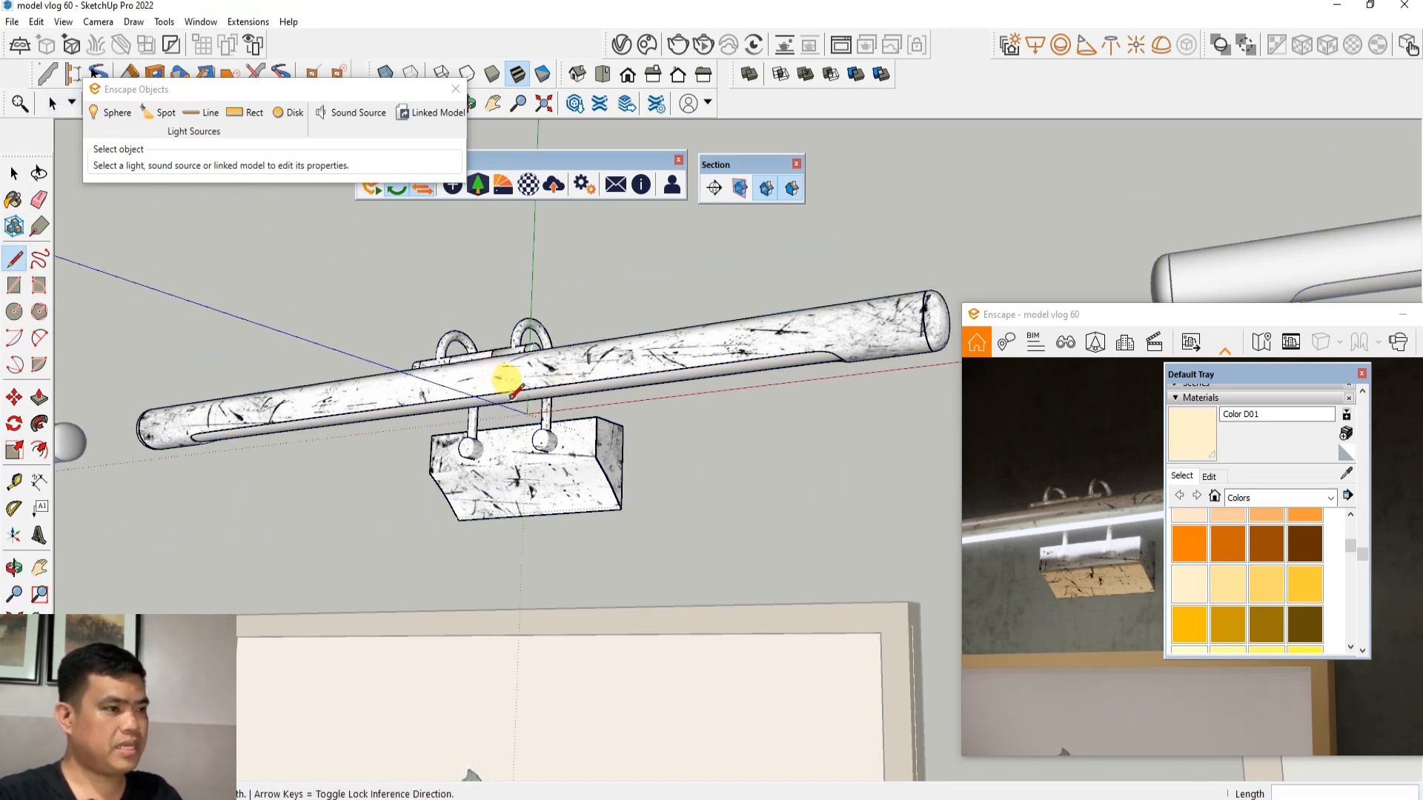
left_click(509, 527)
Place an Enscape spot light at the upper end of the guide line, aimed straight down to the line's lower end
mouse_move(510, 526)
middle_mouse_down()
mouse_move(509, 375)
mouse_move(603, 499)
mouse_move(689, 519)
mouse_move(424, 509)
mouse_move(501, 524)
middle_mouse_up()
scroll(501, 523, "down", 2)
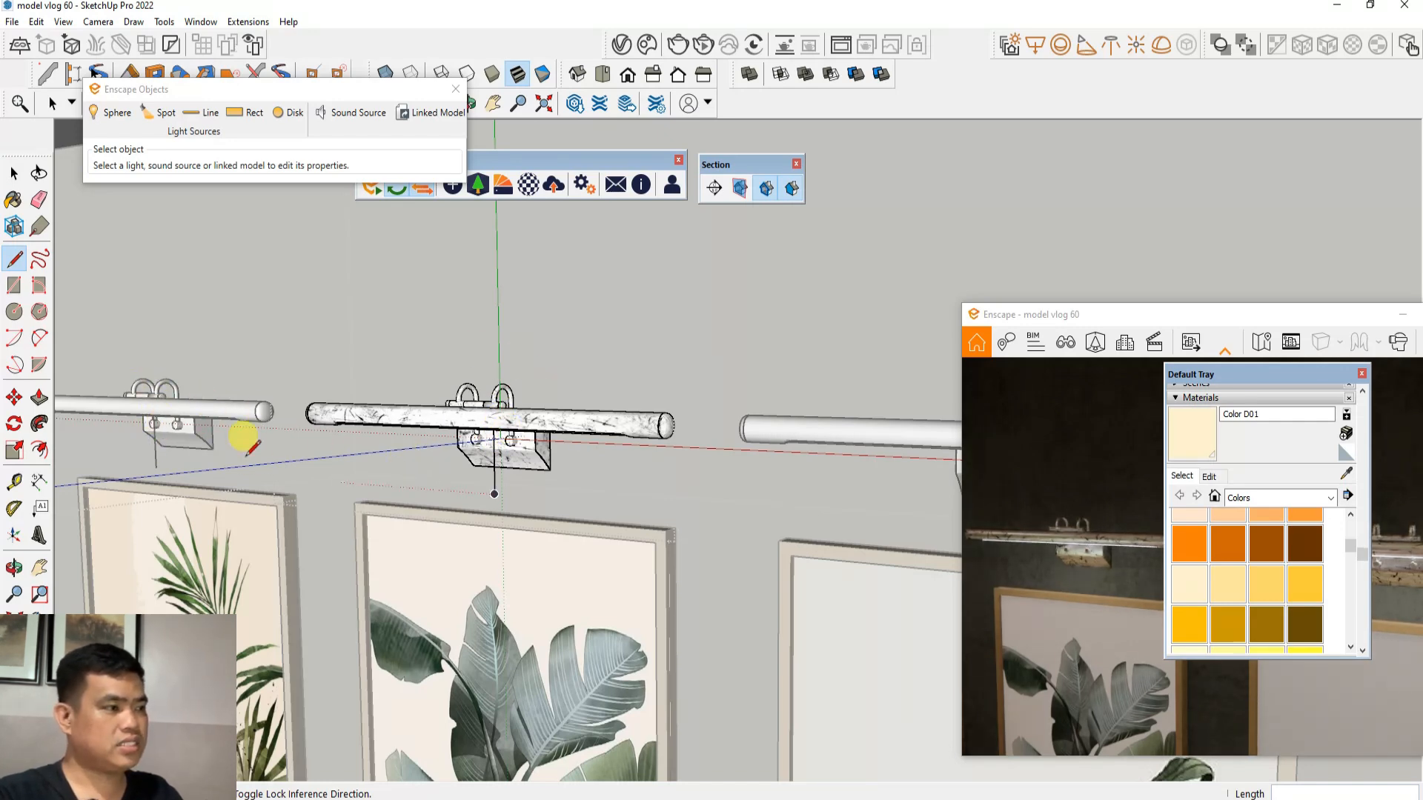
scroll(381, 468, "down", 2)
scroll(571, 486, "up", 3)
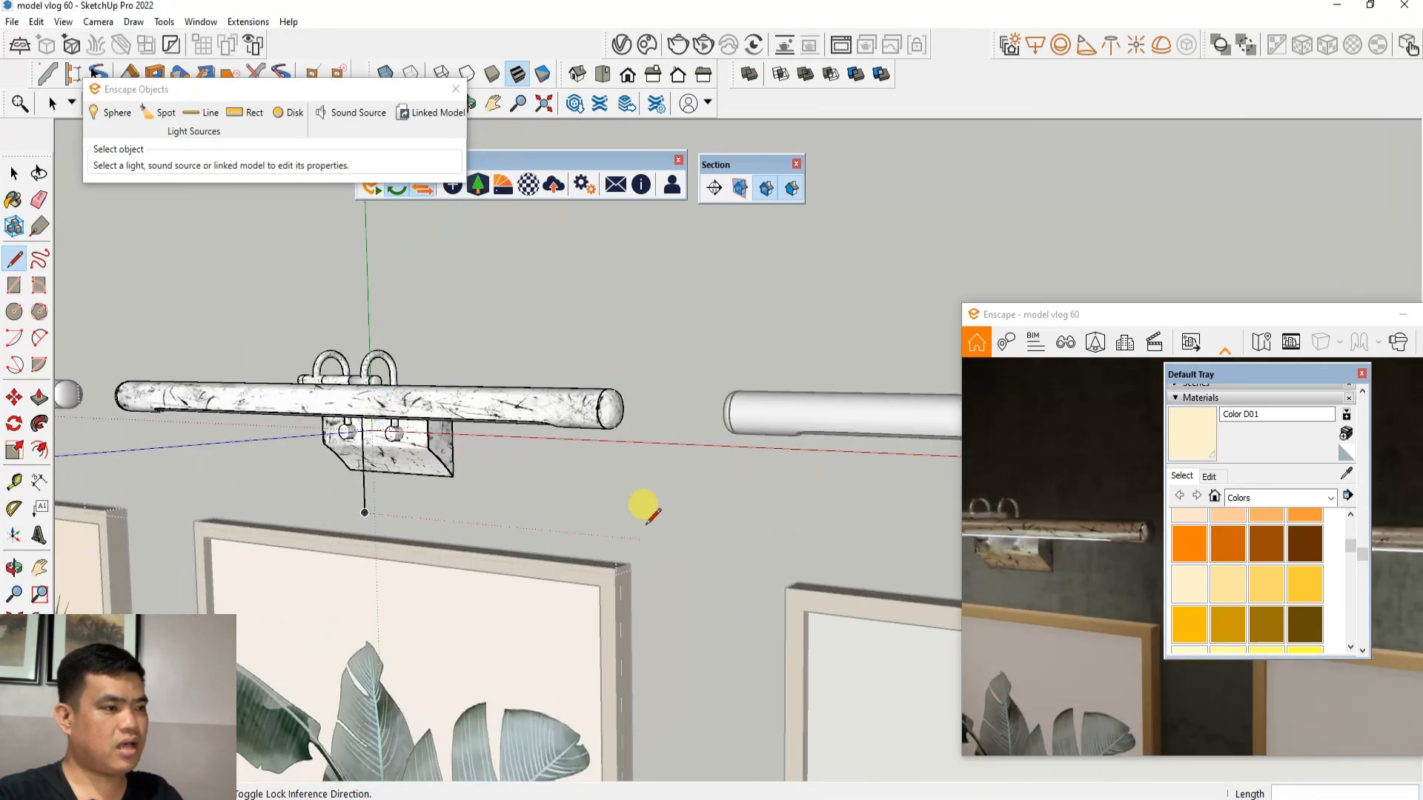
scroll(653, 523, "down", 1)
left_click(159, 113)
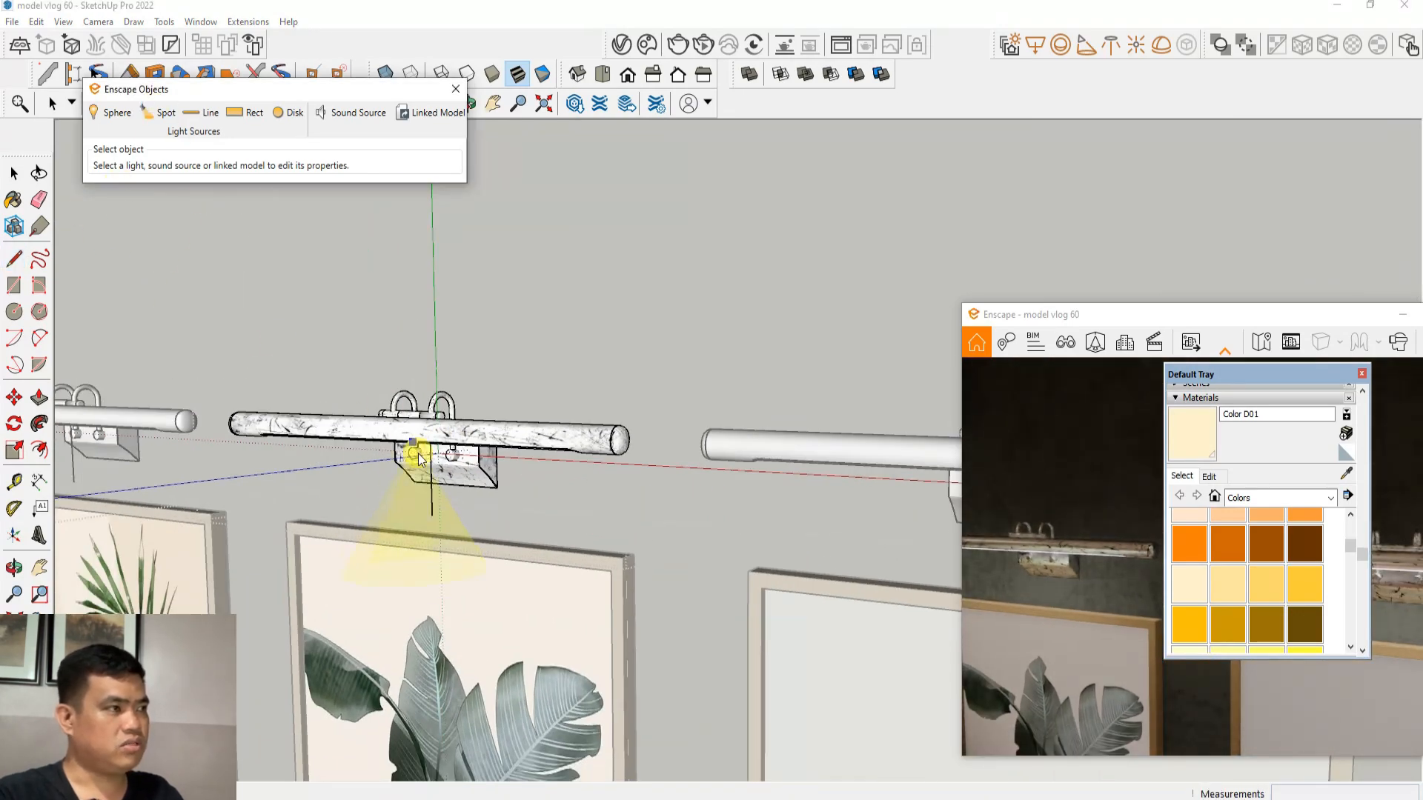
scroll(429, 472, "up", 3)
scroll(429, 472, "up", 2)
middle_click_drag(433, 437, 446, 416)
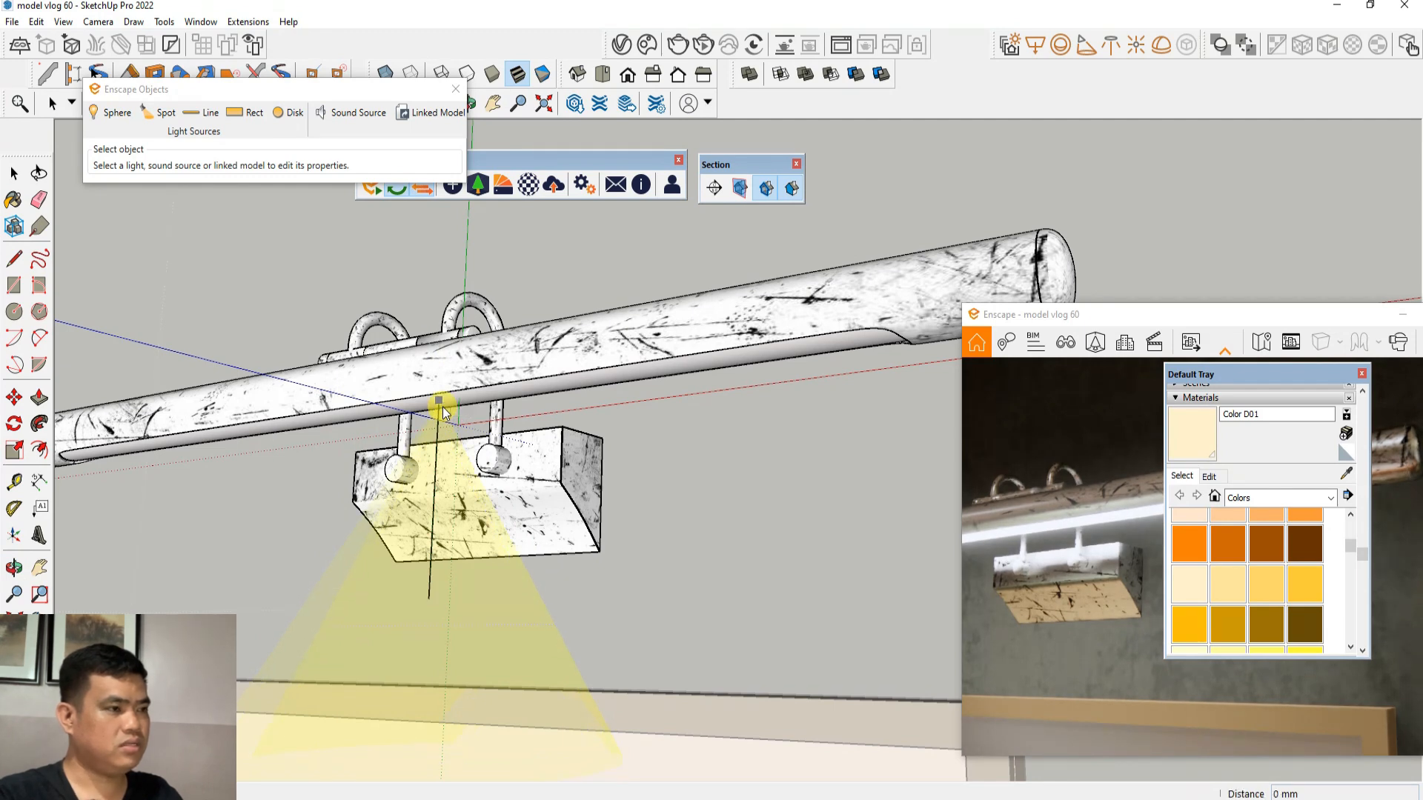
left_click(442, 403)
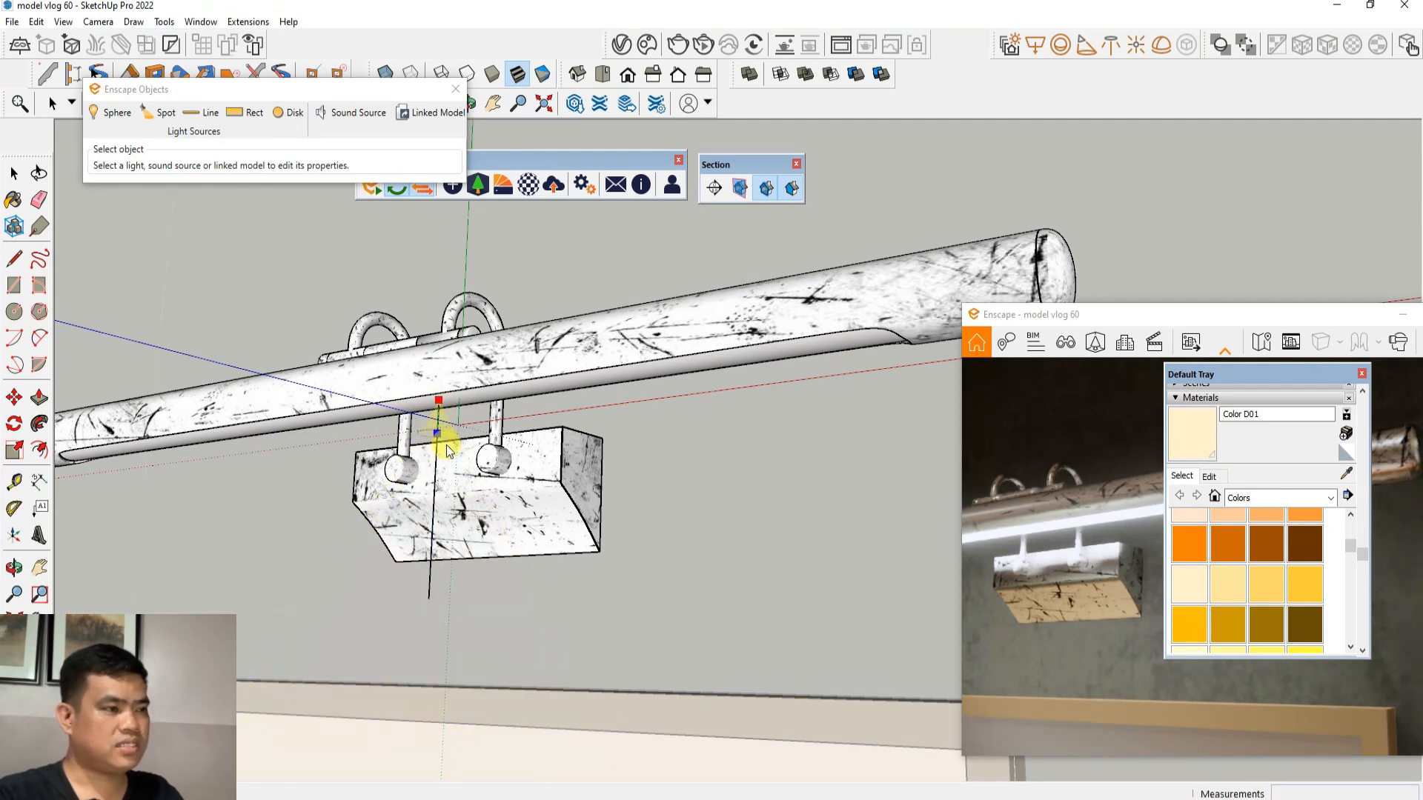
left_click(429, 600)
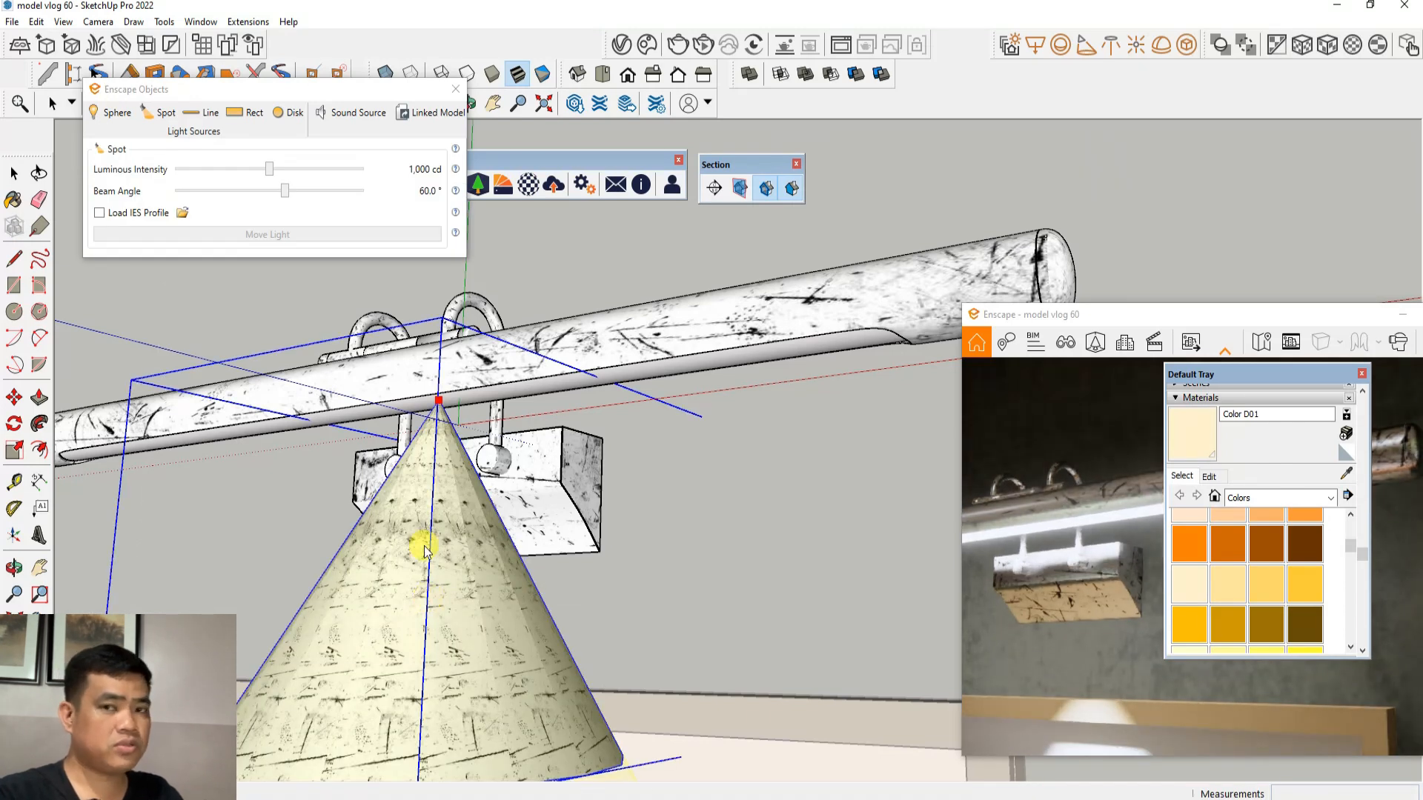
Move the spot light about 41 mm sideways along the picture light's tube and check its beam on the artwork
scroll(416, 501, "down", 6)
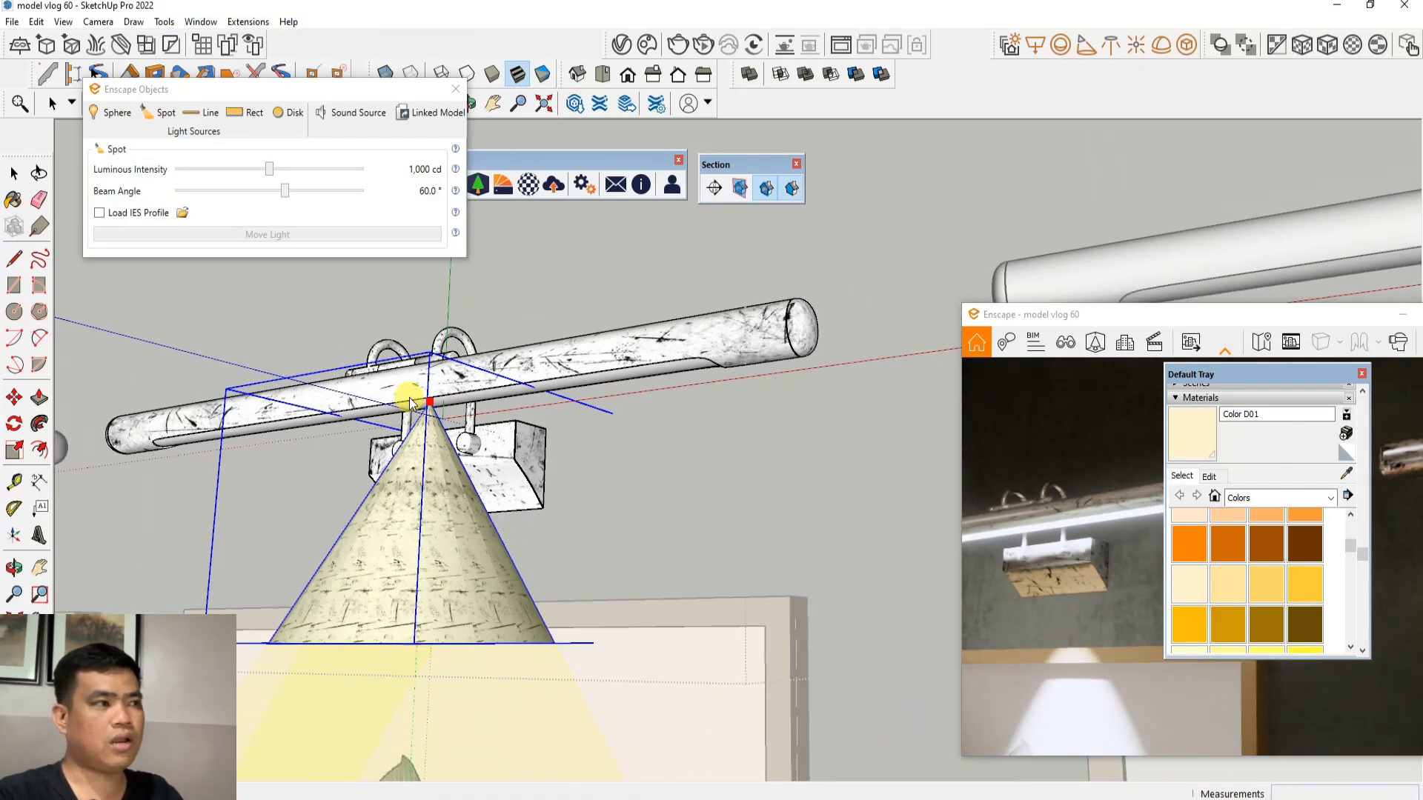
scroll(418, 404, "down", 3)
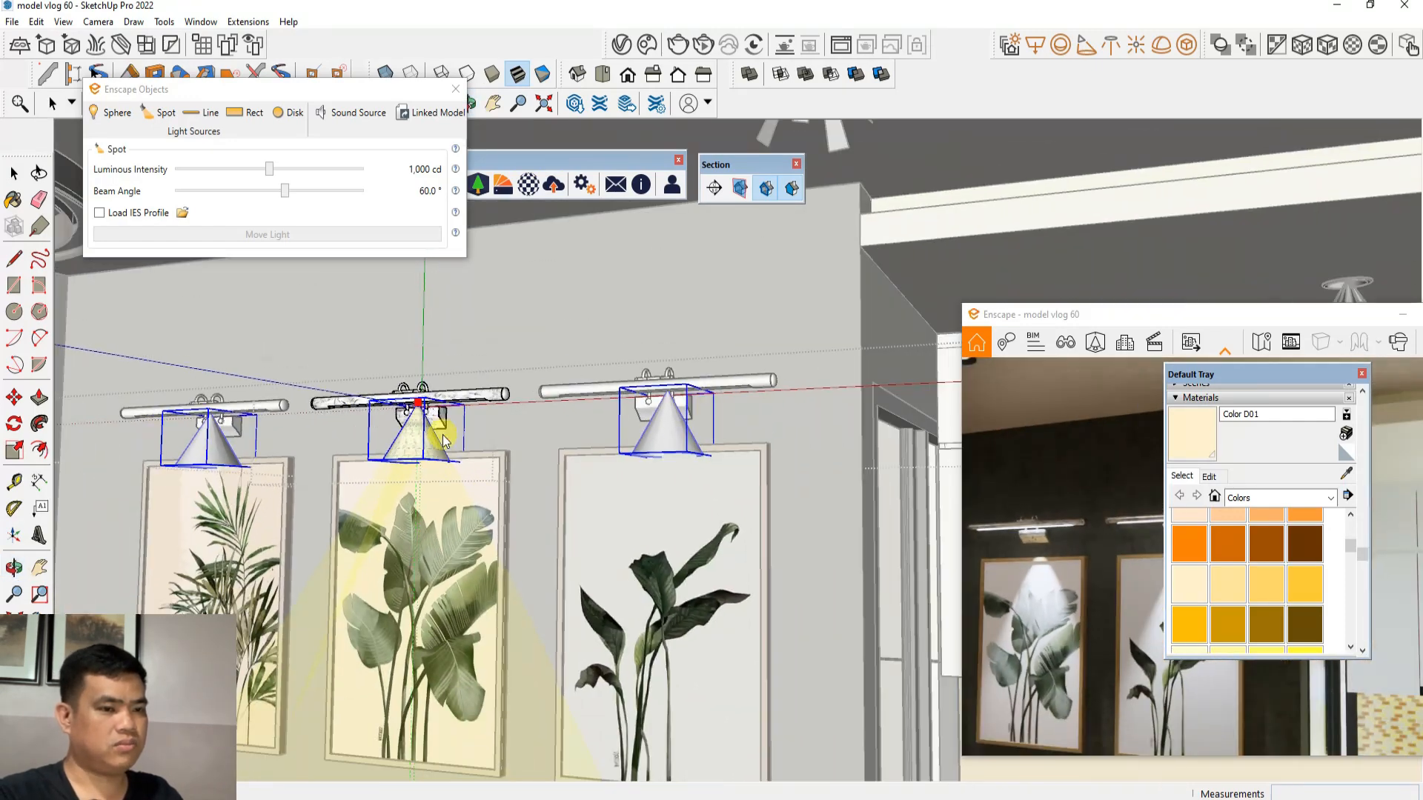
scroll(496, 549, "up", 1)
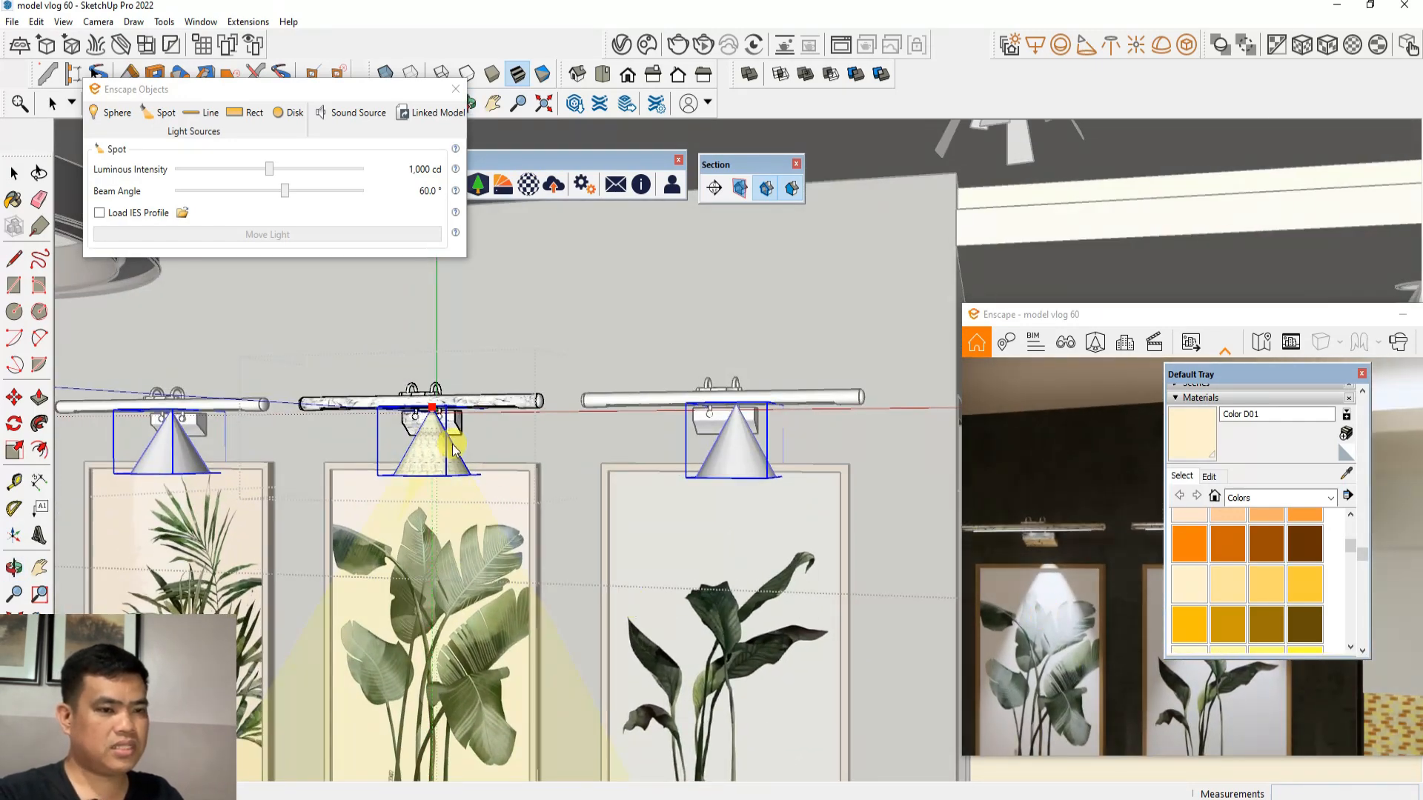
left_click(17, 400)
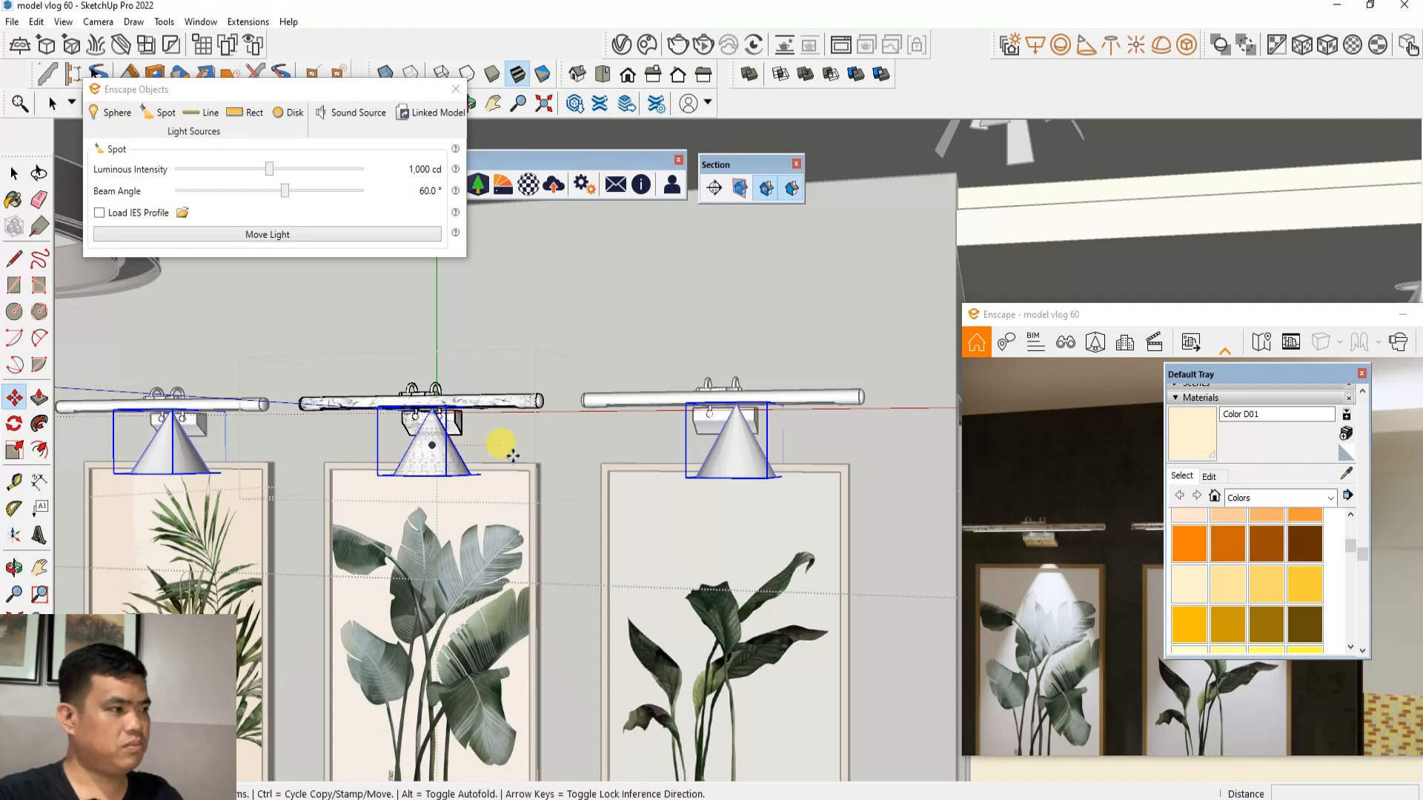
left_click(538, 438)
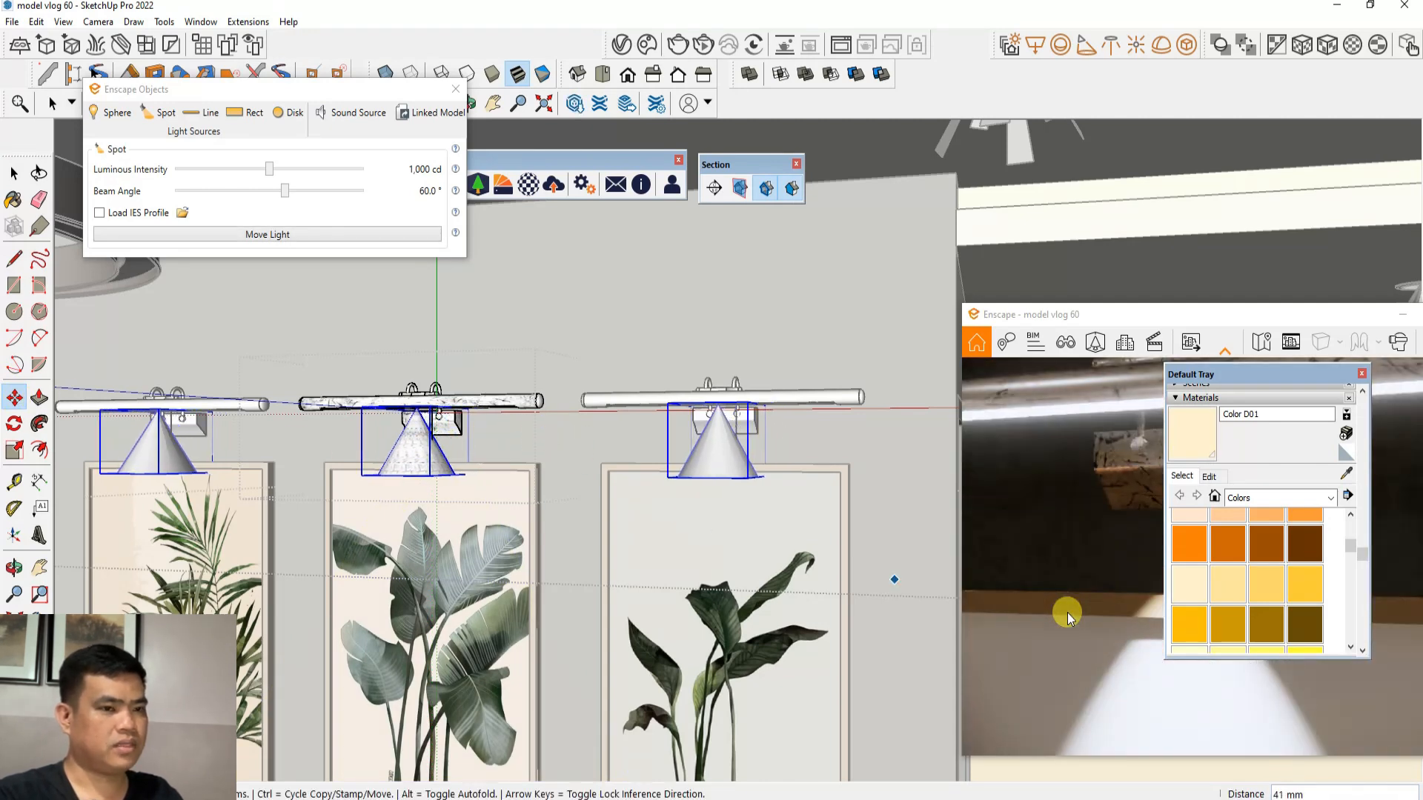
scroll(426, 486, "up", 3)
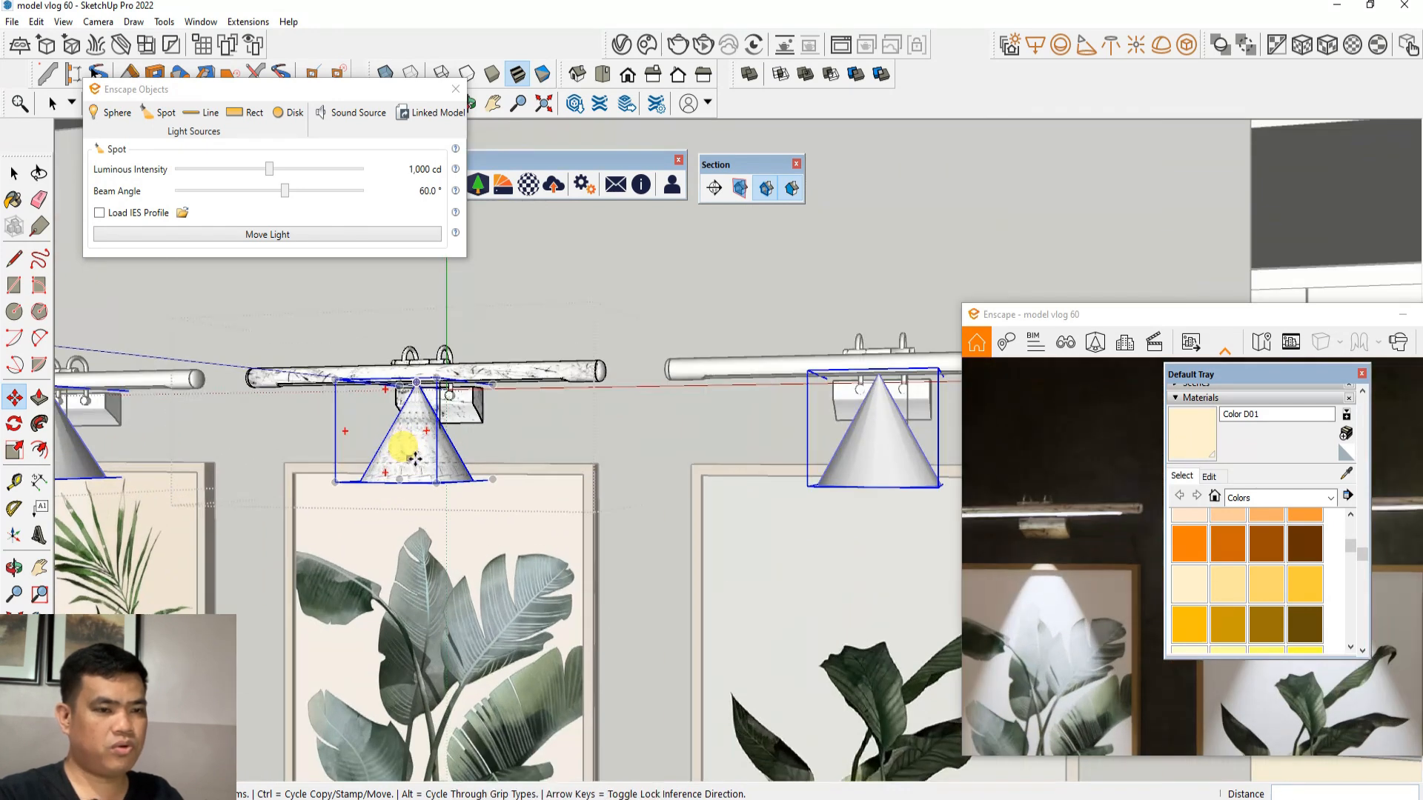
Consult the IES preview image and load the 16.ies profile from the Best IES 3 folder onto the spot light
left_click(104, 212)
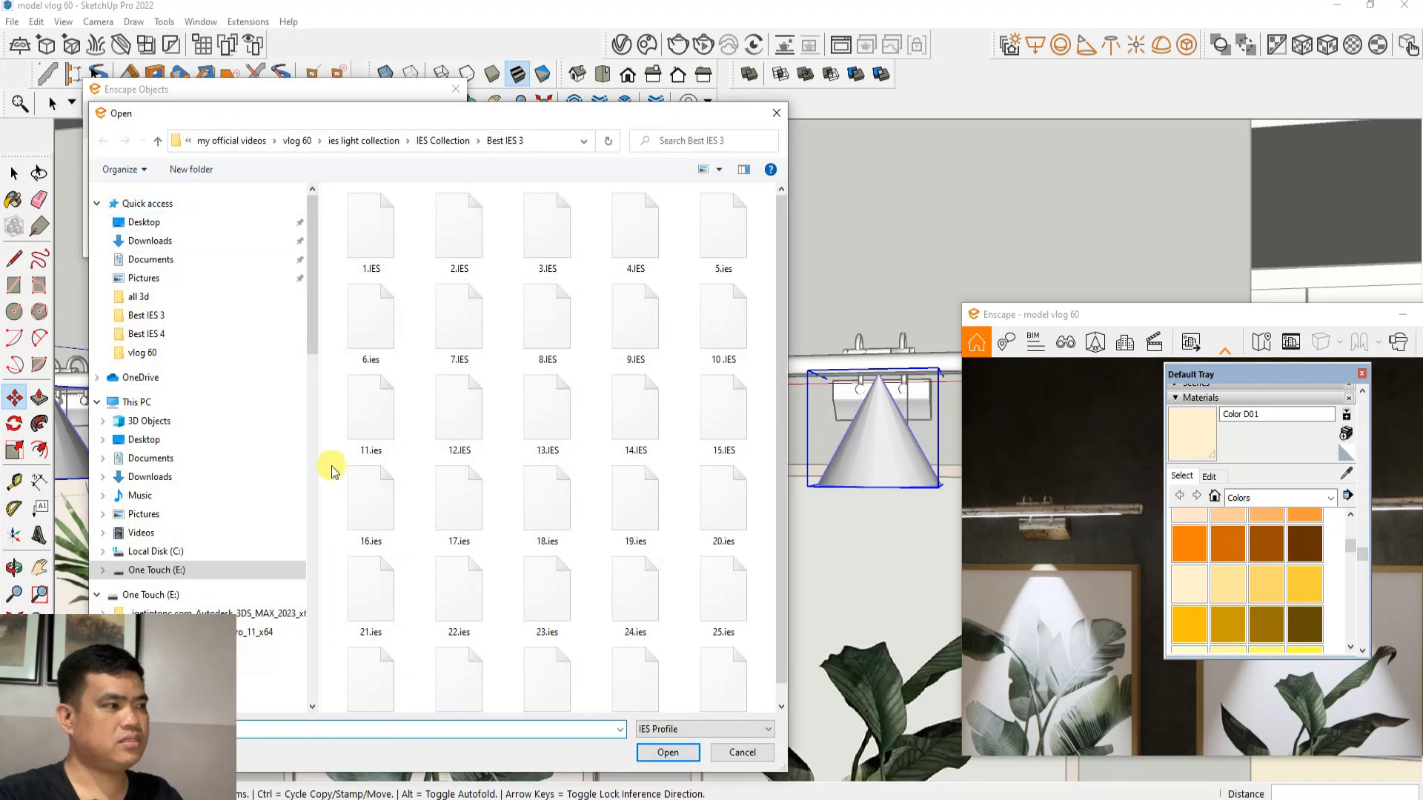
left_click(448, 799)
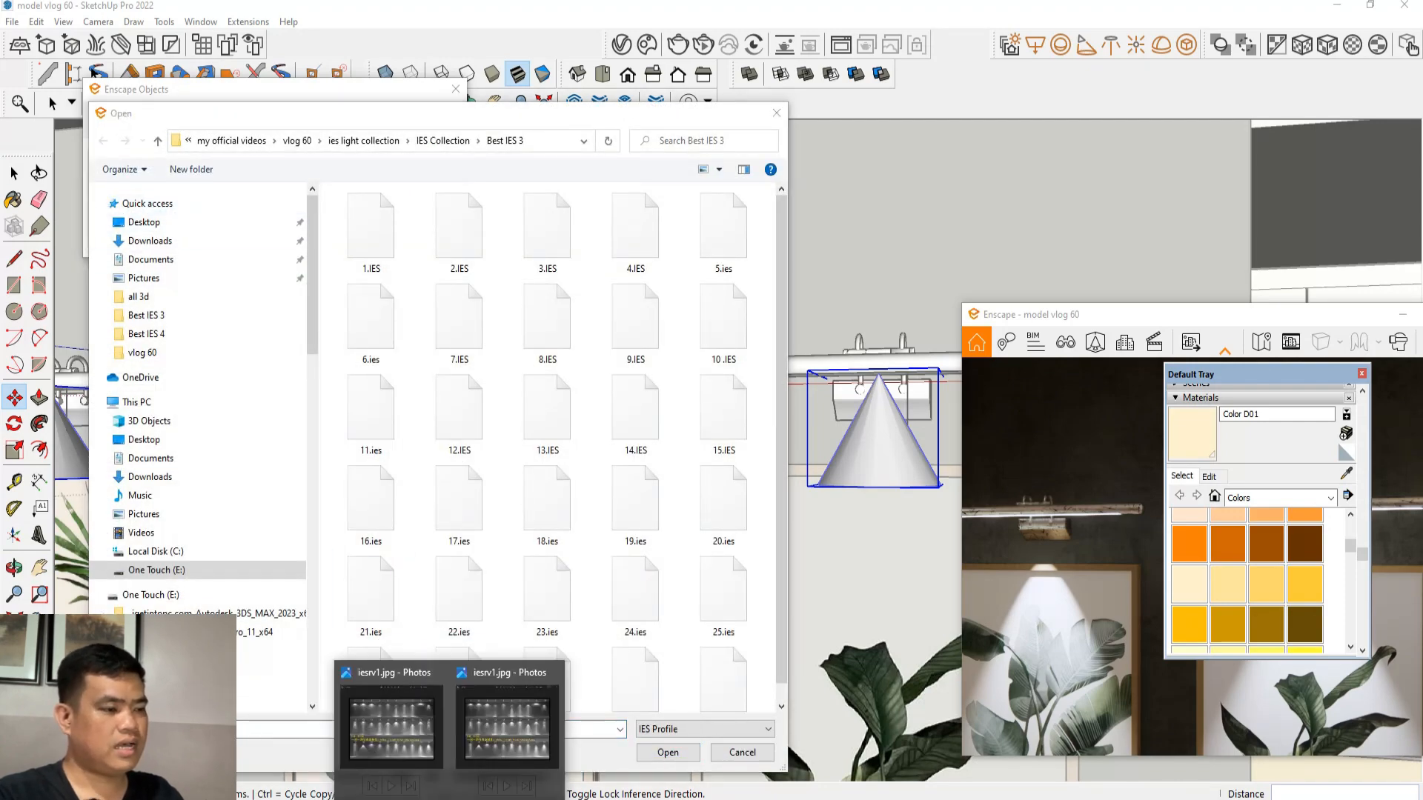
left_click(509, 733)
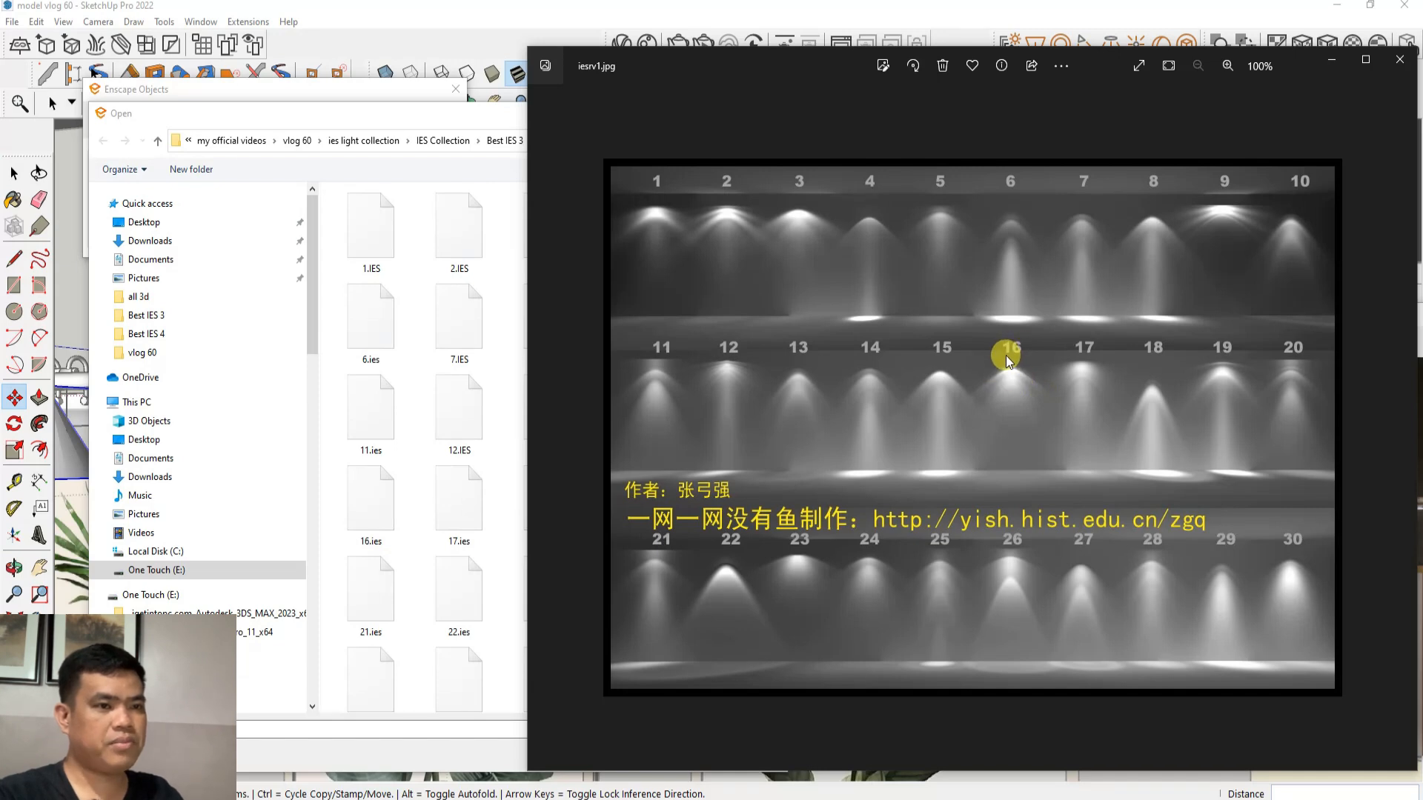
left_click(1332, 65)
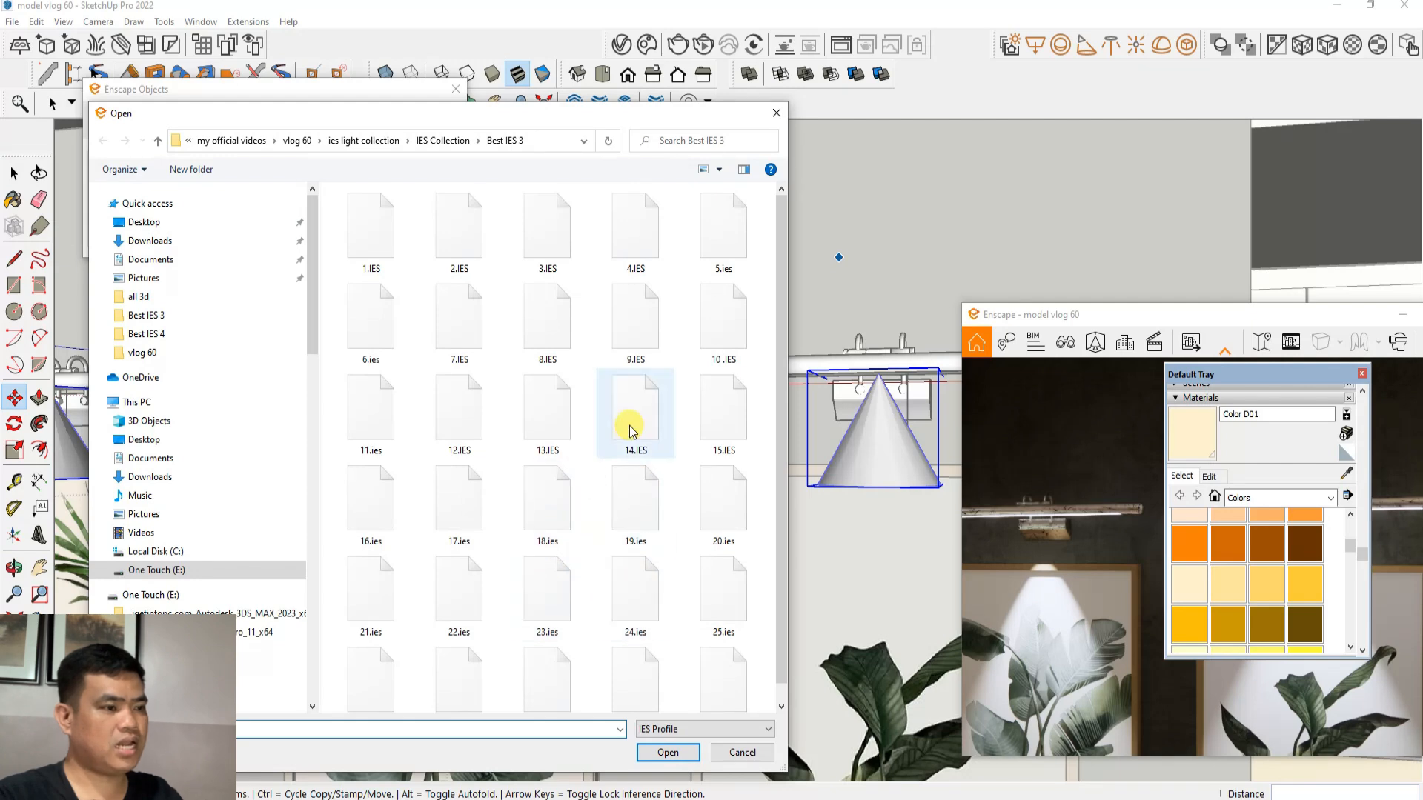
left_click(375, 519)
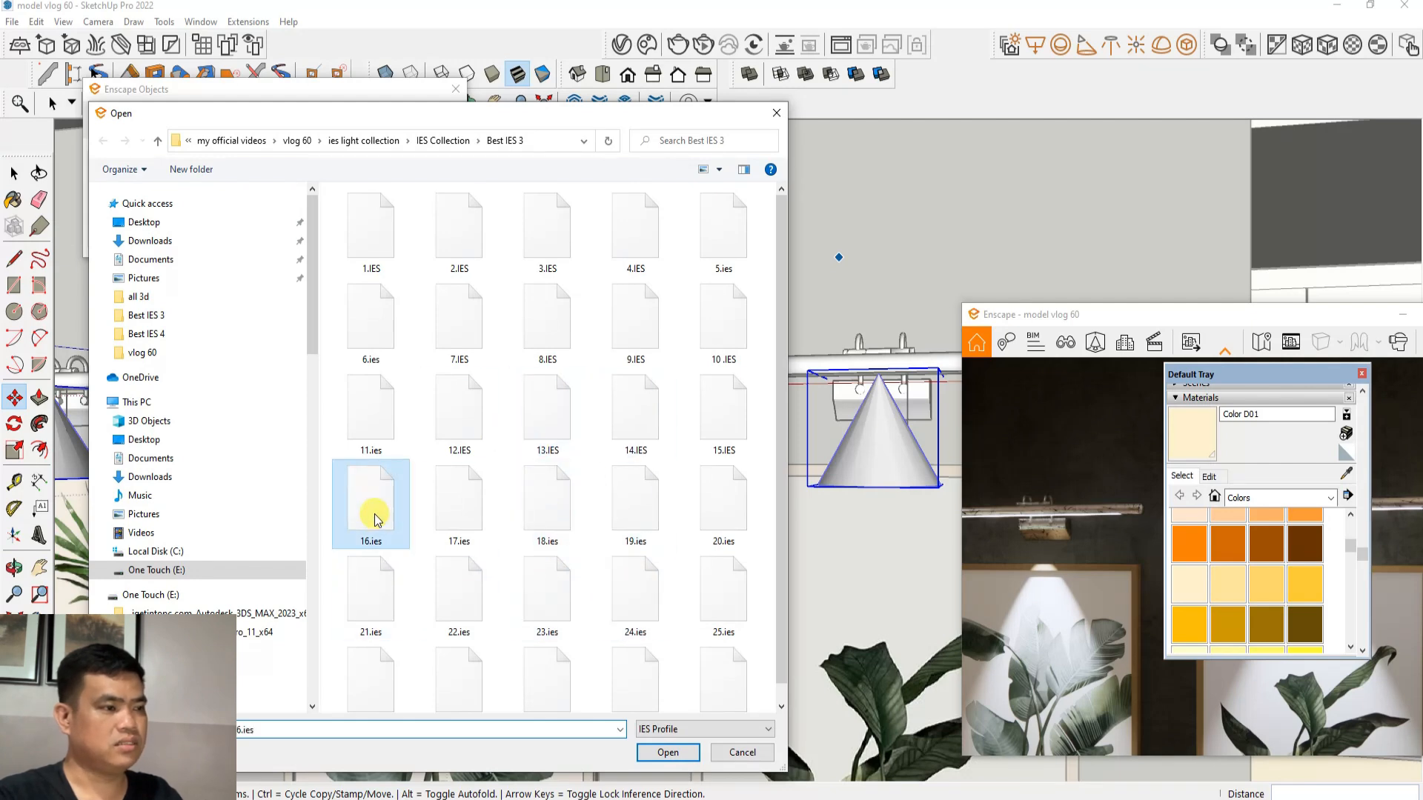
left_click(666, 753)
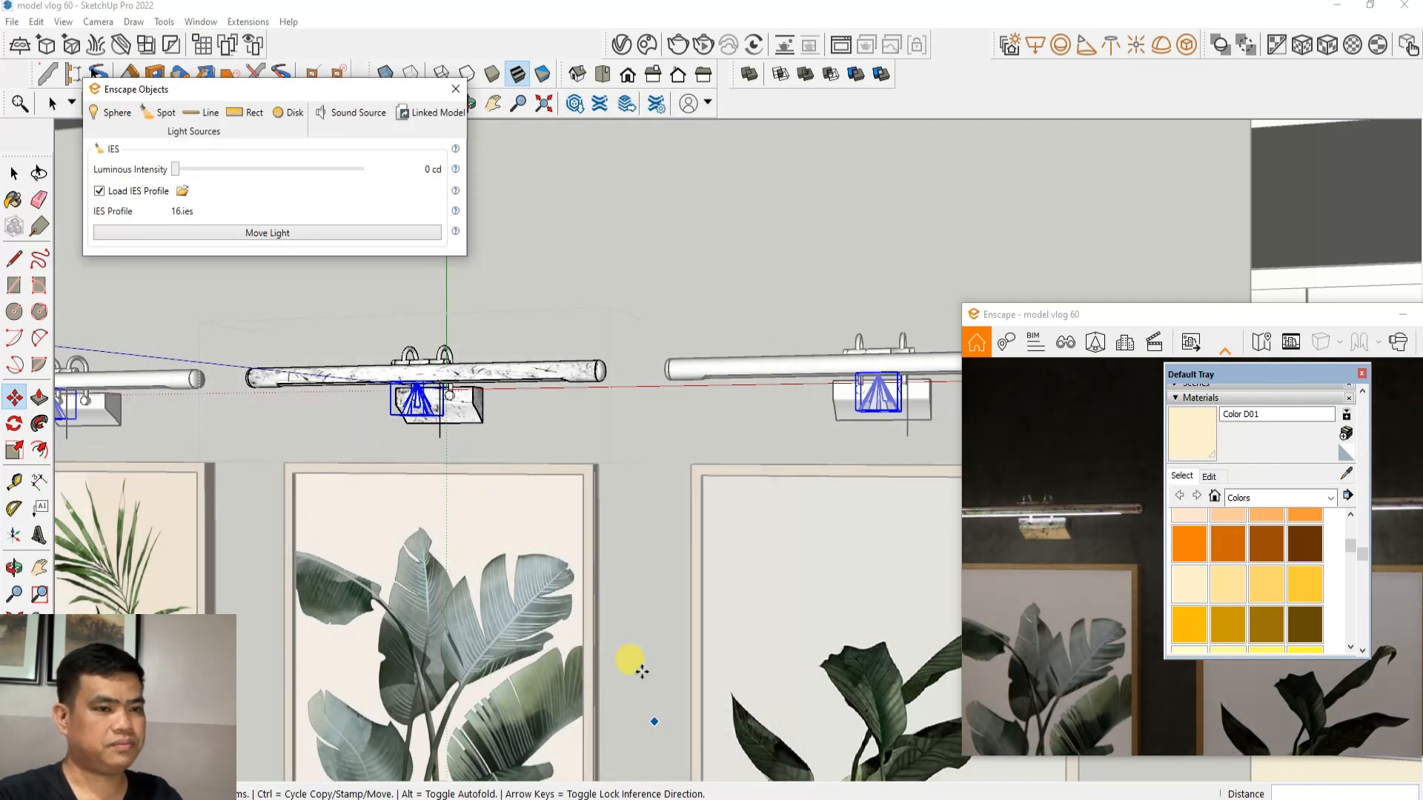
Set the spot light's luminous intensity to 119 cd and check its effect on the three plant frames
mouse_move(202, 180)
left_mouse_down()
mouse_move(254, 181)
mouse_move(185, 181)
mouse_move(271, 182)
mouse_move(239, 182)
left_mouse_up()
scroll(407, 445, "down", 3)
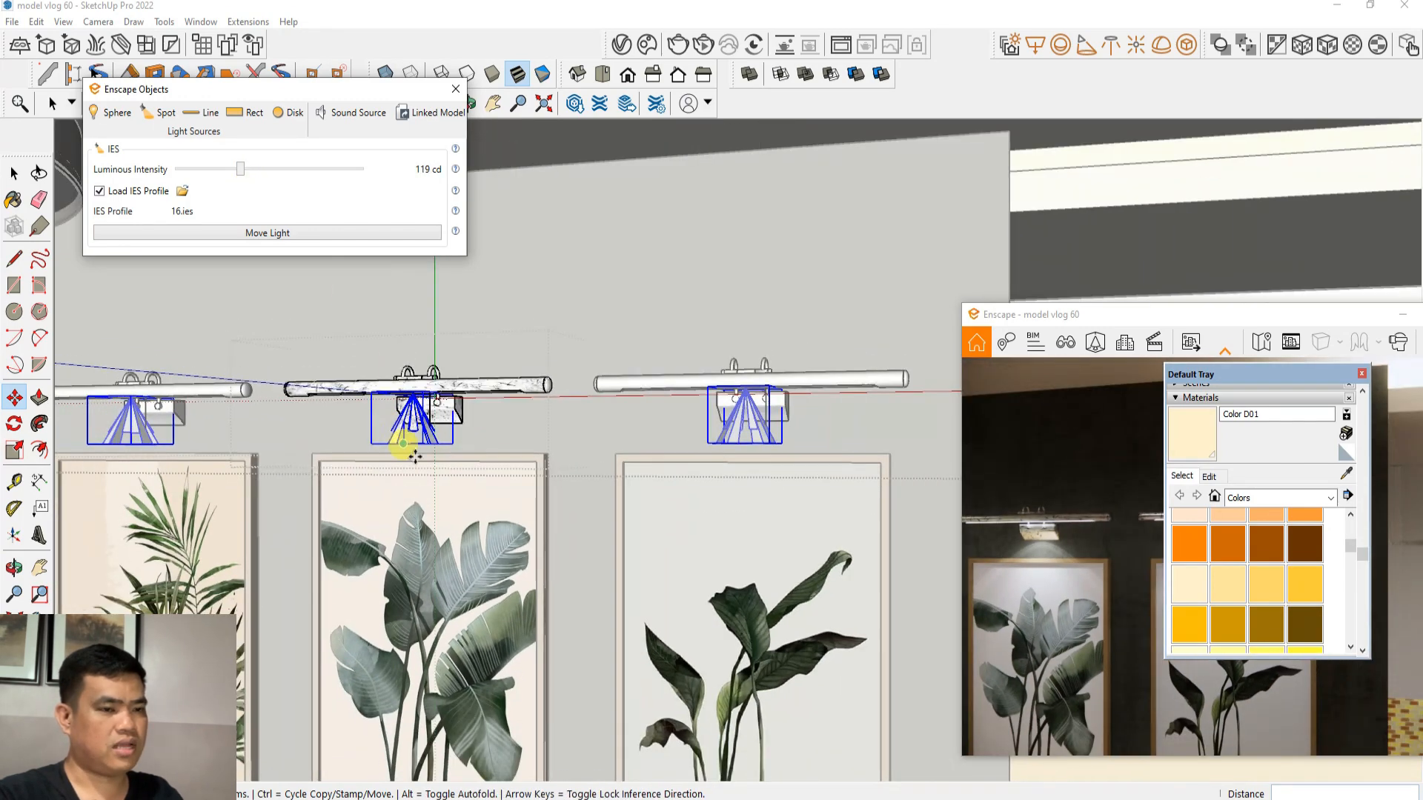
scroll(407, 444, "down", 3)
mouse_move(495, 514)
middle_mouse_down()
mouse_move(536, 520)
mouse_move(361, 488)
mouse_move(480, 532)
middle_mouse_up()
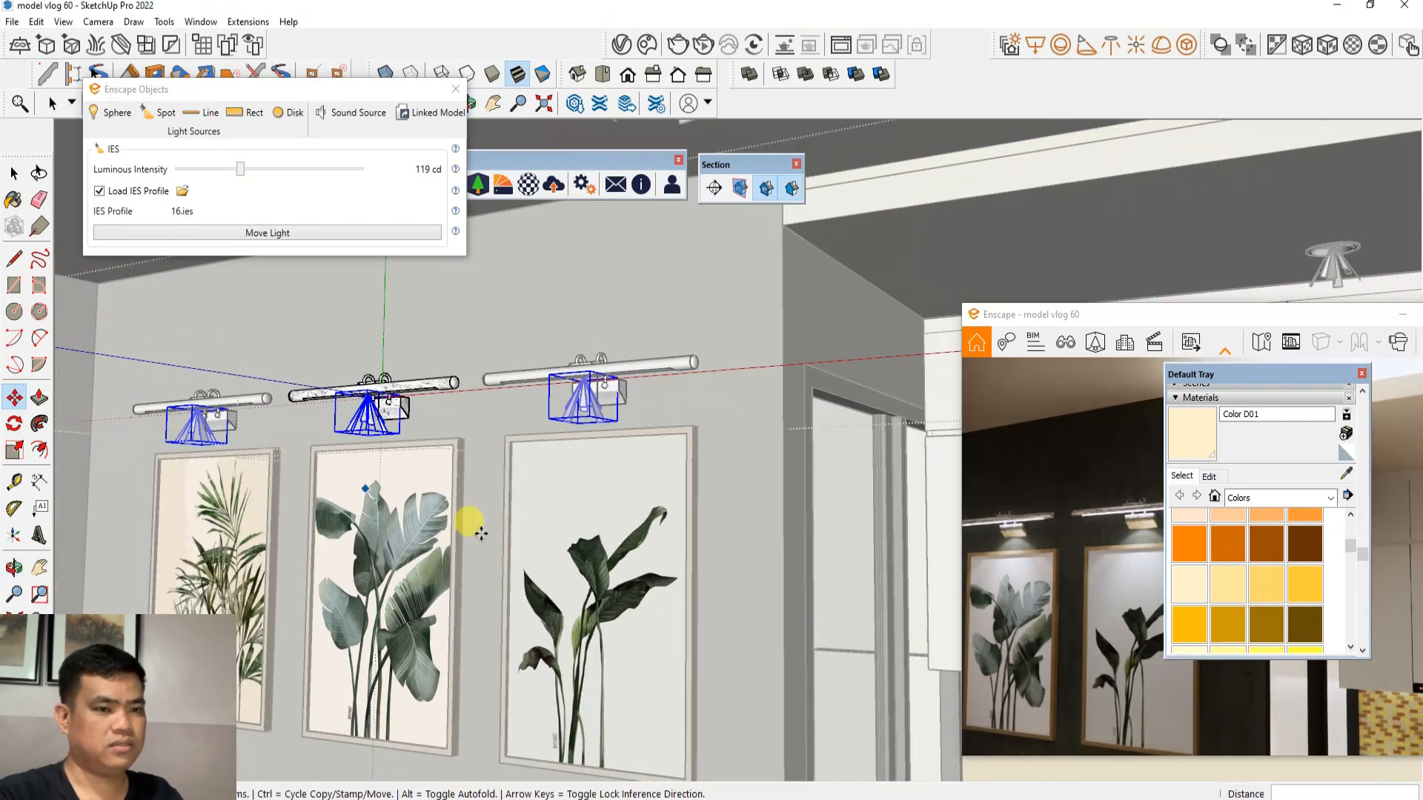
scroll(321, 453, "up", 1)
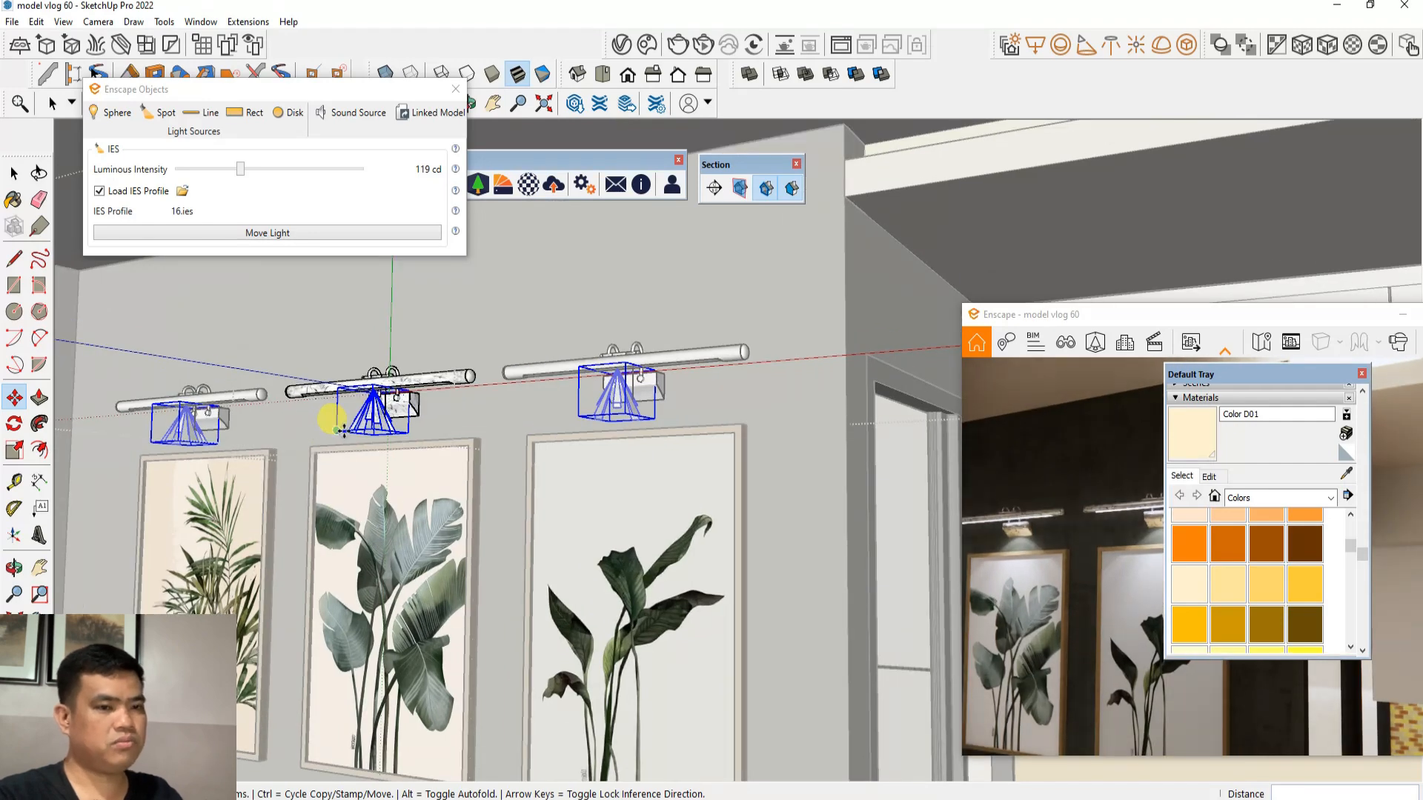
Consult the IES preview image again, replace the spot's profile with 4.IES and set its luminous intensity to 7,823 cd
left_click(182, 190)
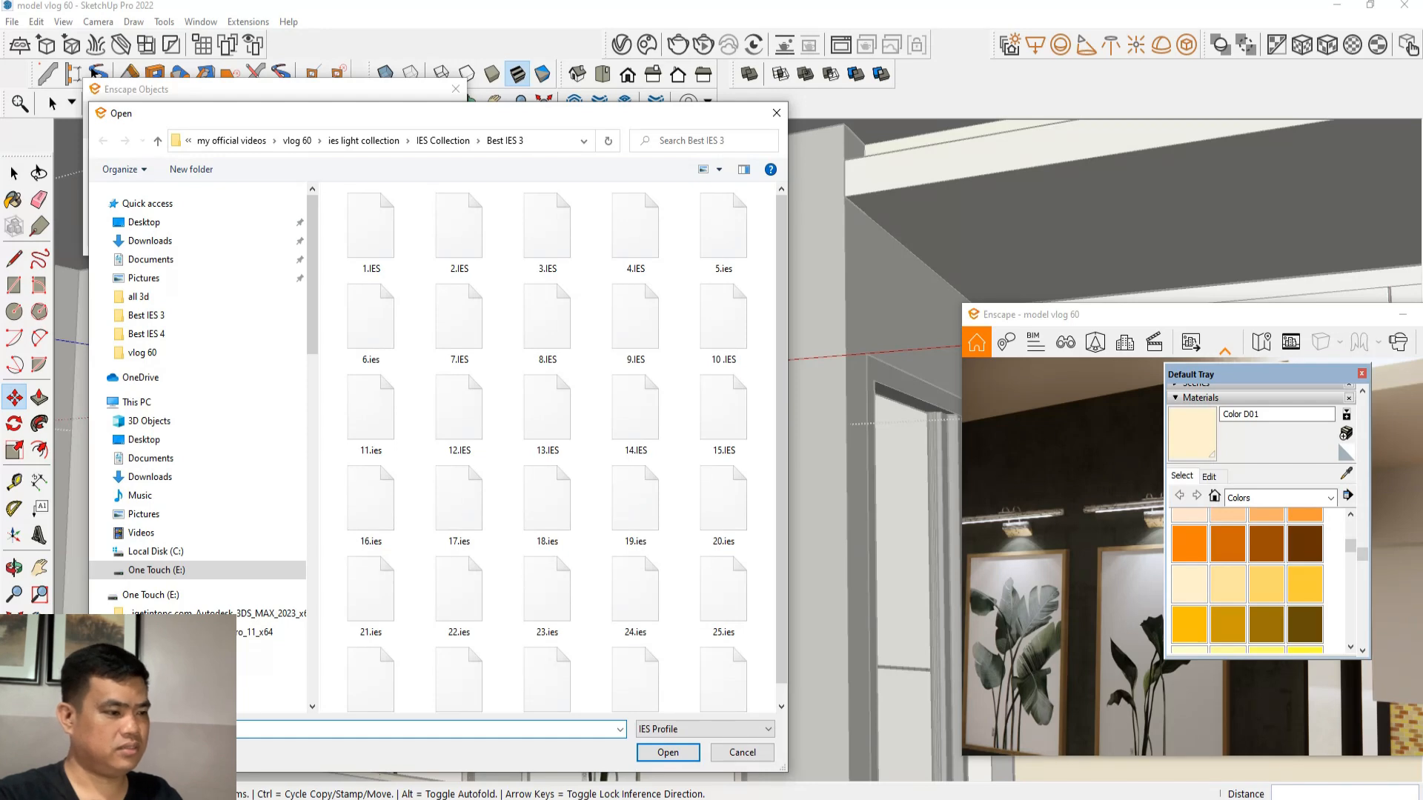
mouse_move(482, 797)
left_click(505, 745)
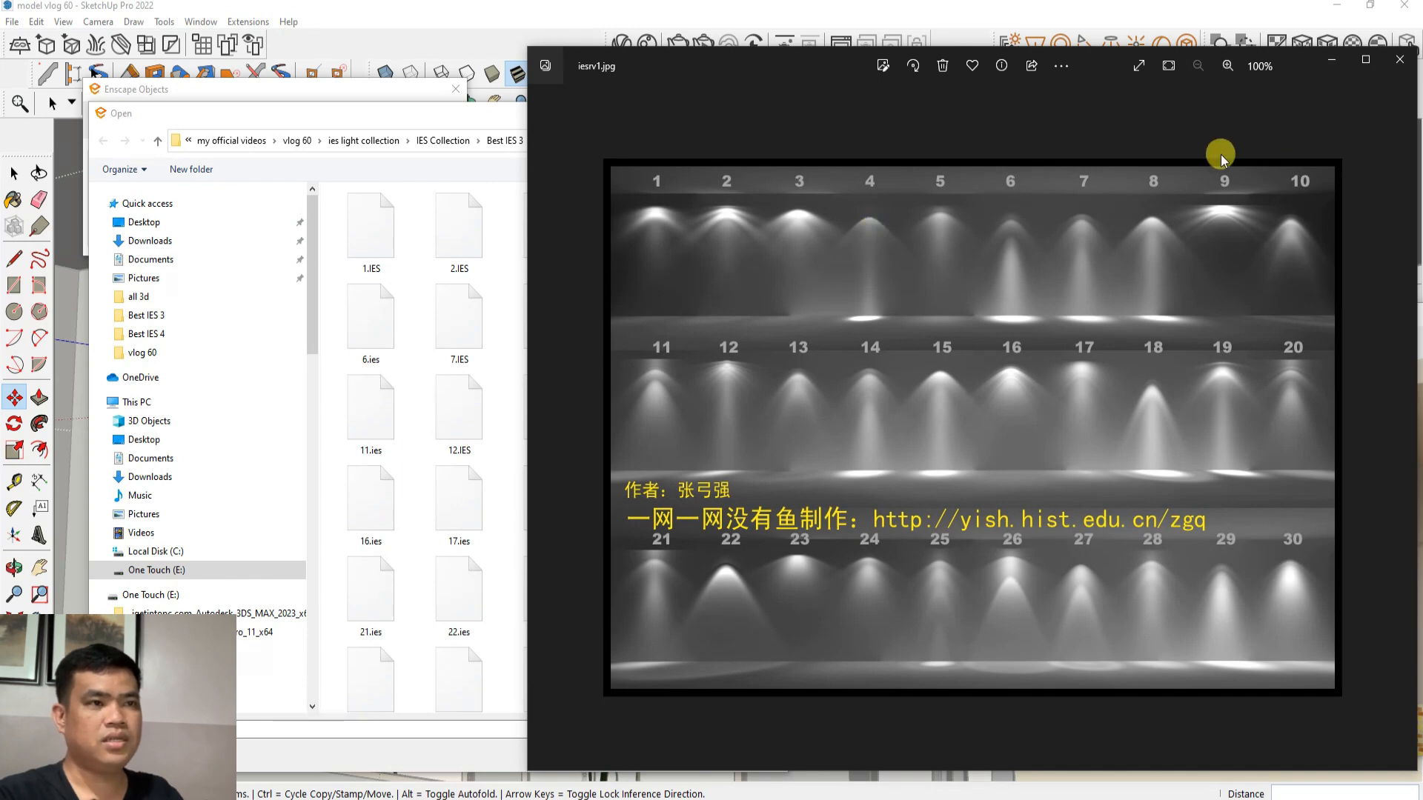
left_click(1326, 67)
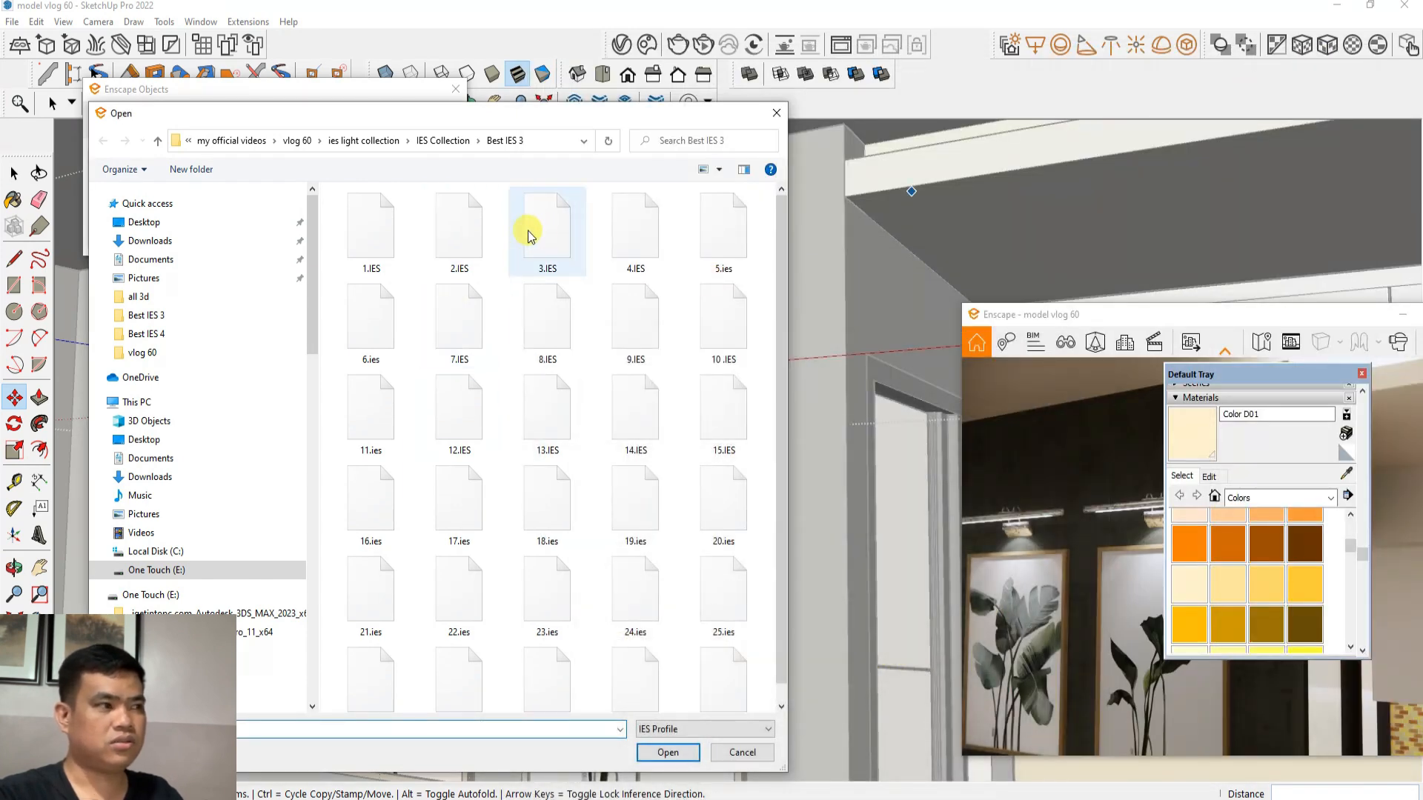
left_click(619, 236)
left_click(668, 752)
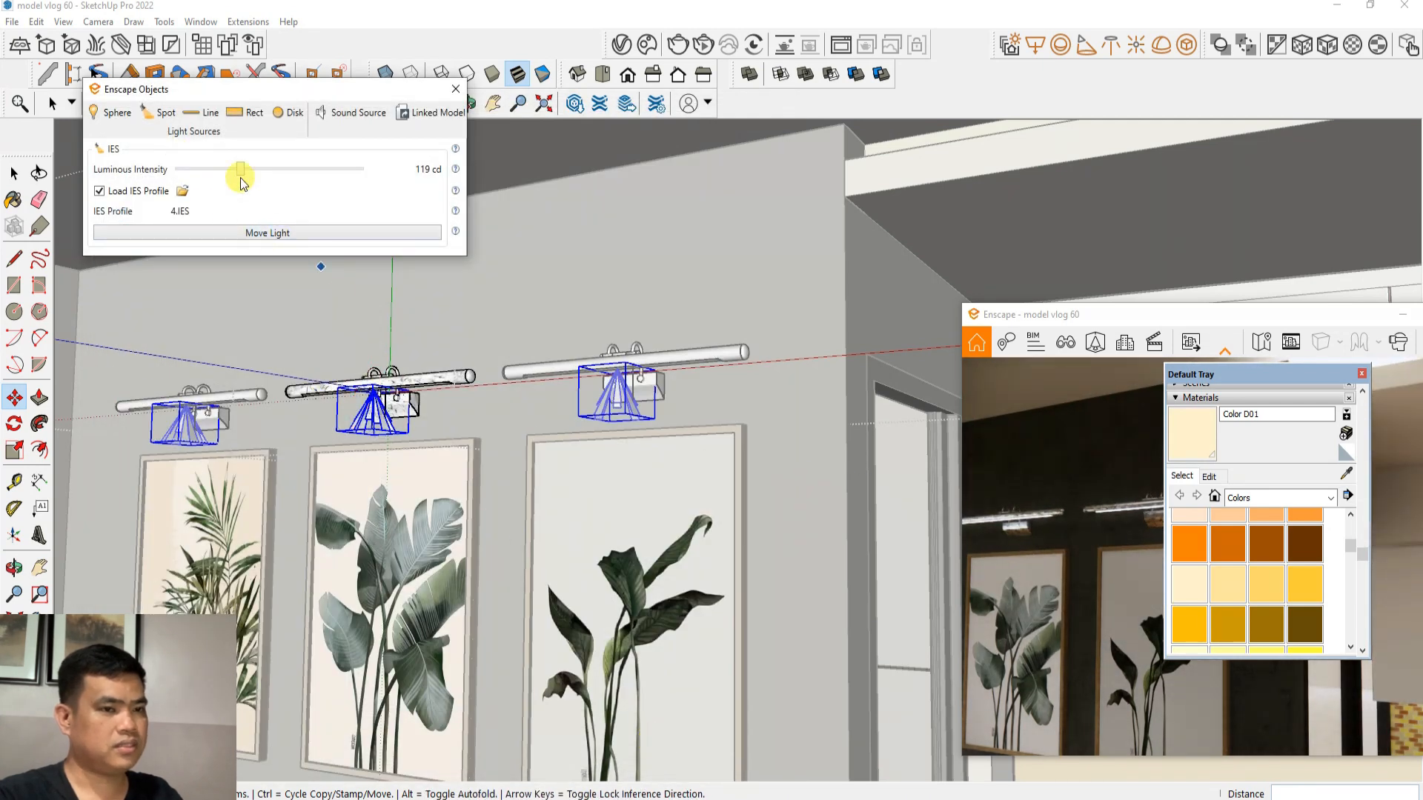
left_click_drag(241, 174, 298, 177)
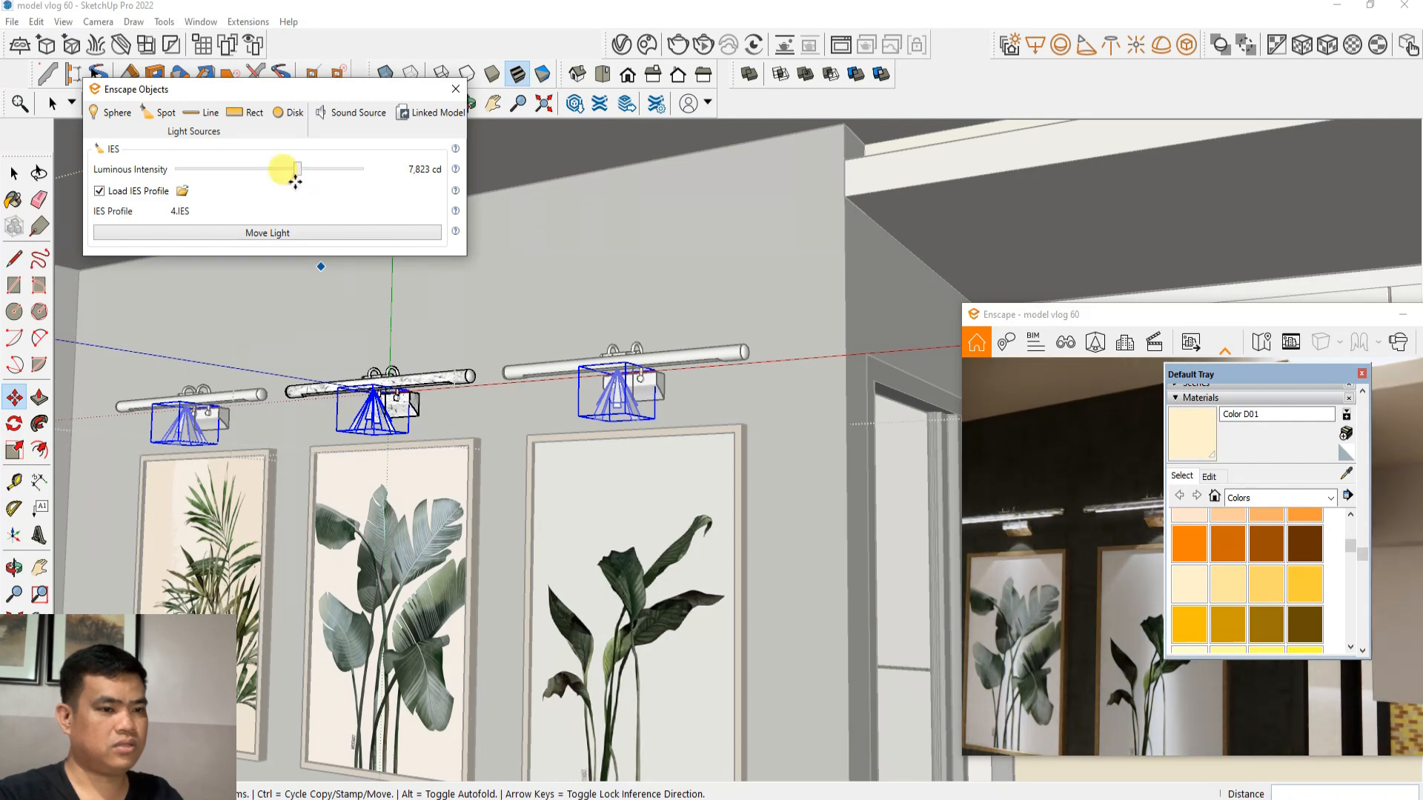
Maximize the Enscape render window and examine the picture lights up close and across the living and kitchen area
left_click_drag(1292, 318, 913, 246)
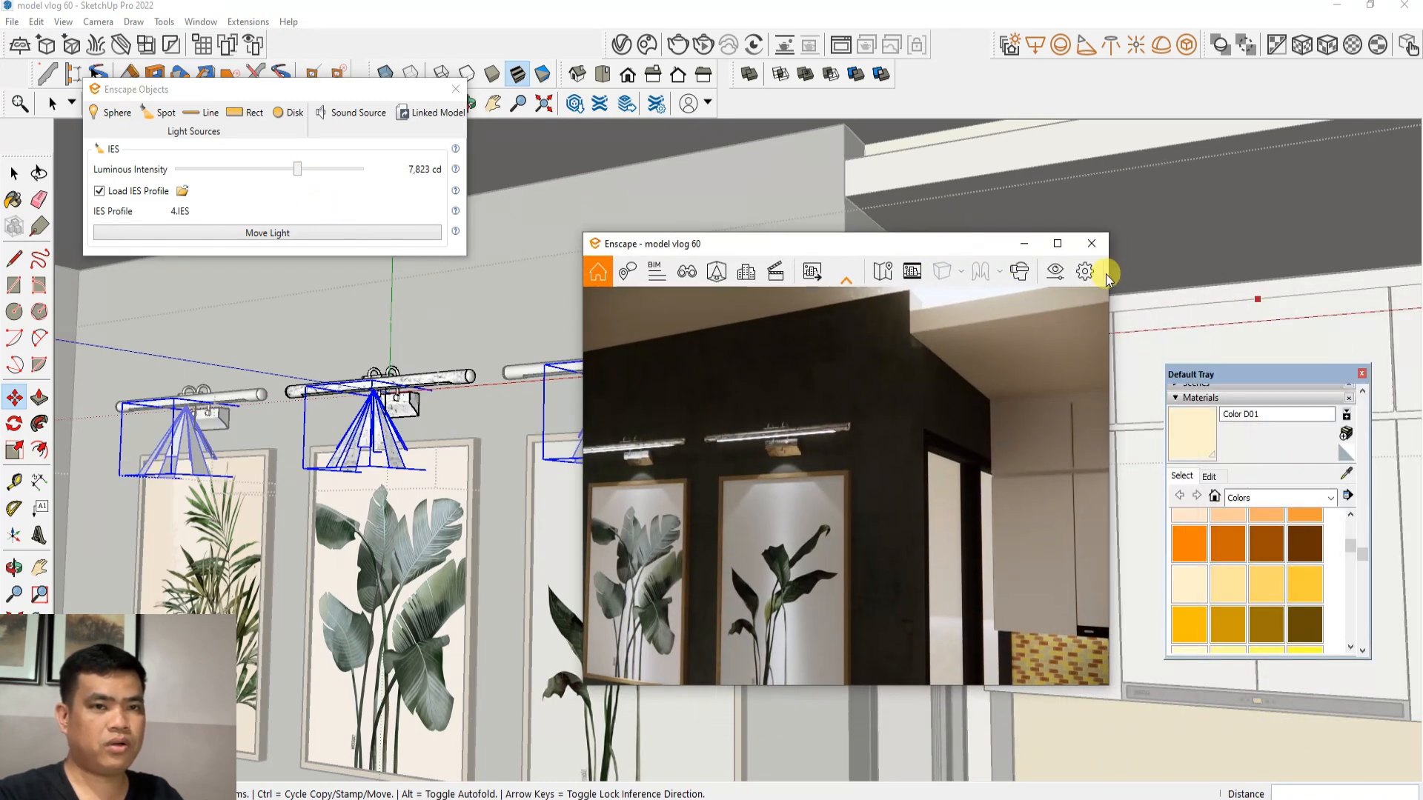
left_click(1057, 245)
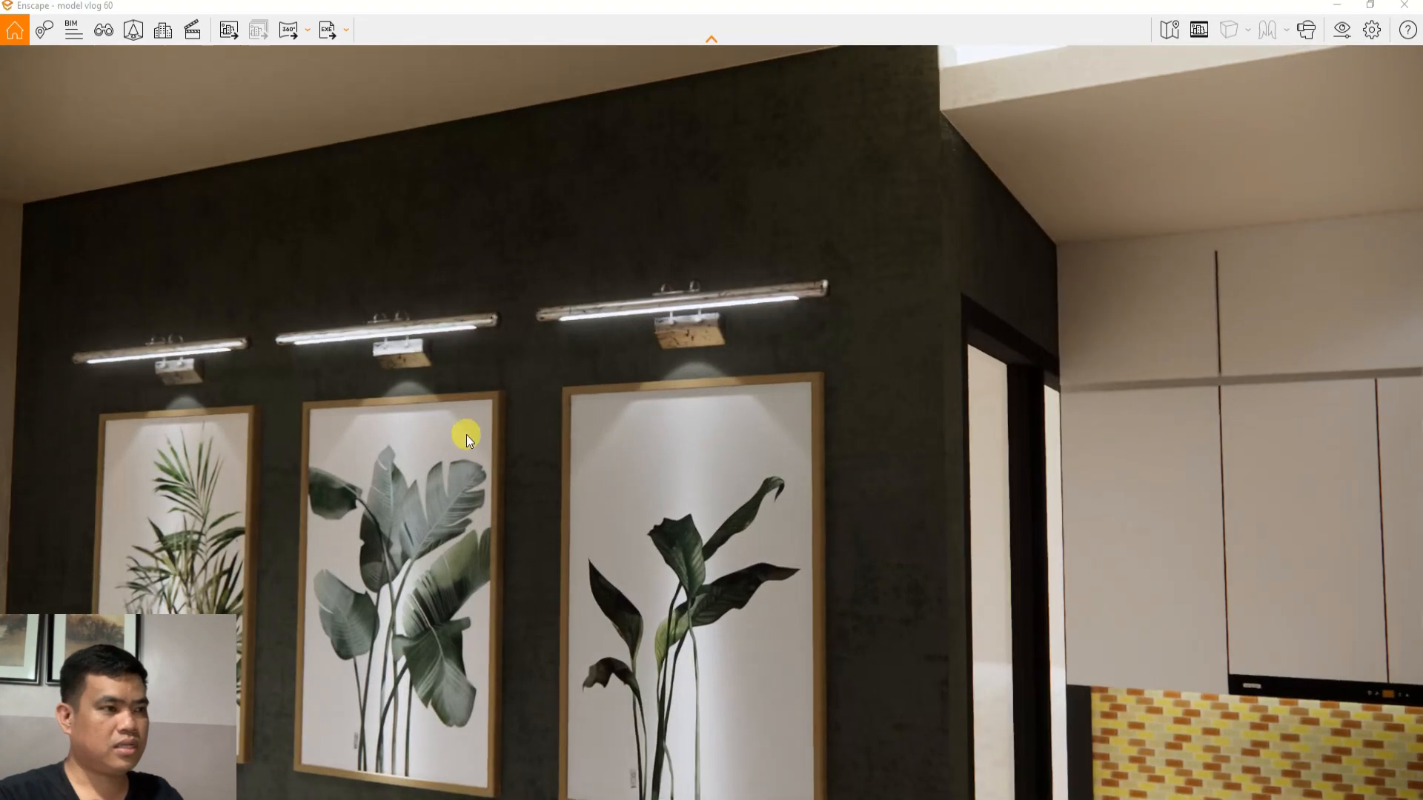
scroll(465, 434, "up", 5)
scroll(589, 405, "down", 4)
mouse_move(589, 405)
right_mouse_down()
mouse_move(404, 404)
mouse_move(612, 405)
right_mouse_up()
scroll(309, 304, "down", 5)
middle_click_drag(308, 304, 152, 226)
middle_click_drag(785, 524, 589, 472)
scroll(589, 472, "down", 3)
middle_click_drag(934, 654, 786, 591)
scroll(1060, 657, "down", 3)
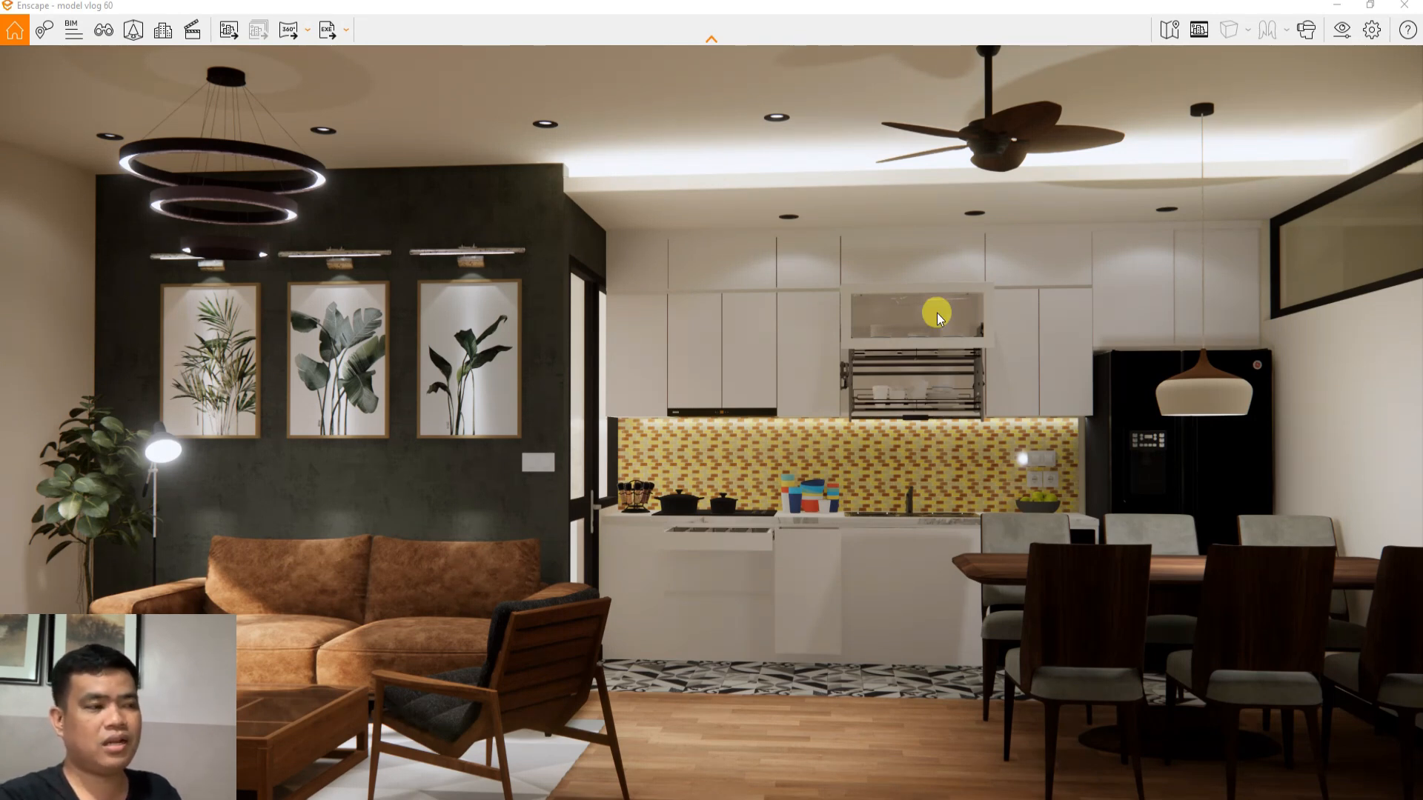
Set the skybox brightness to 972.61 Lux in Enscape's visual settings
left_click(1342, 31)
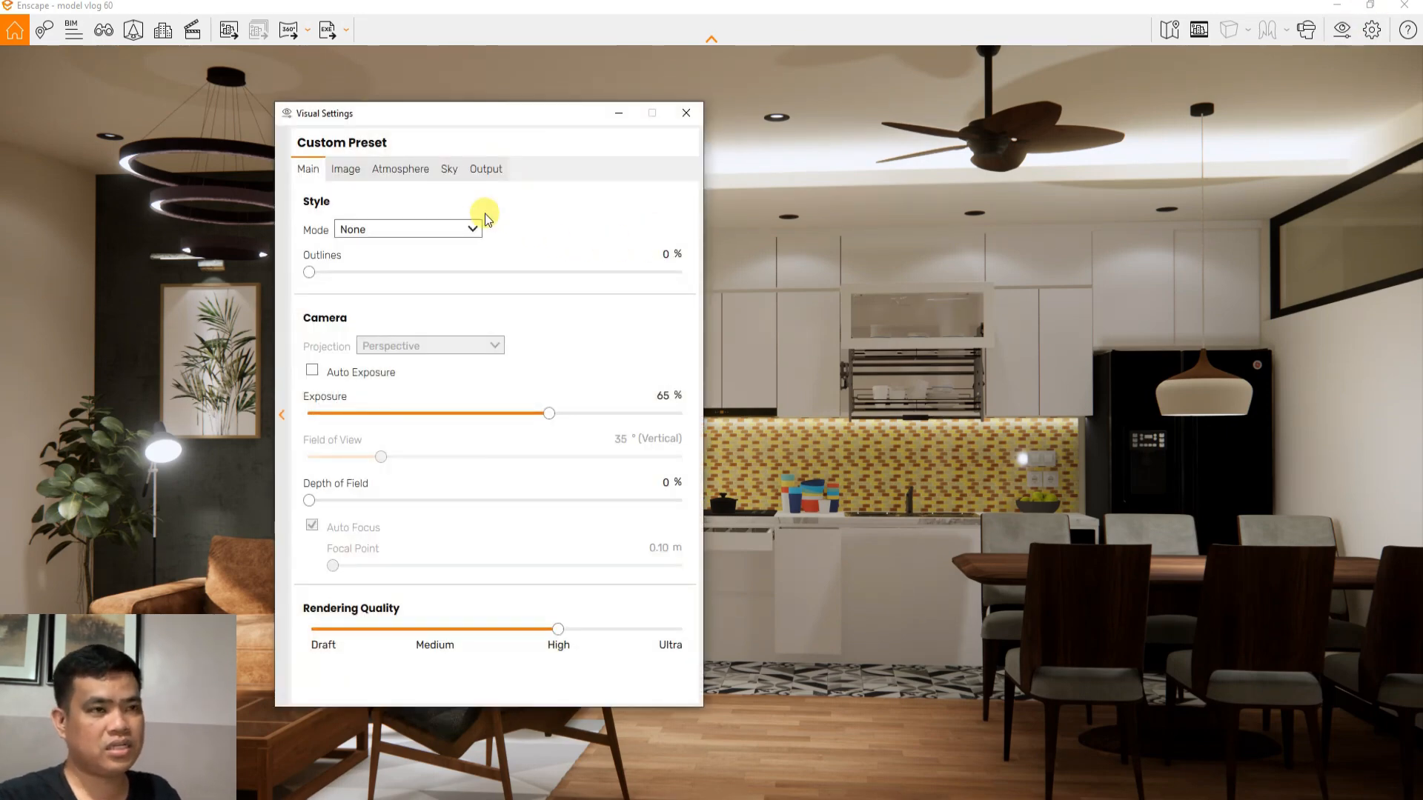
left_click(450, 170)
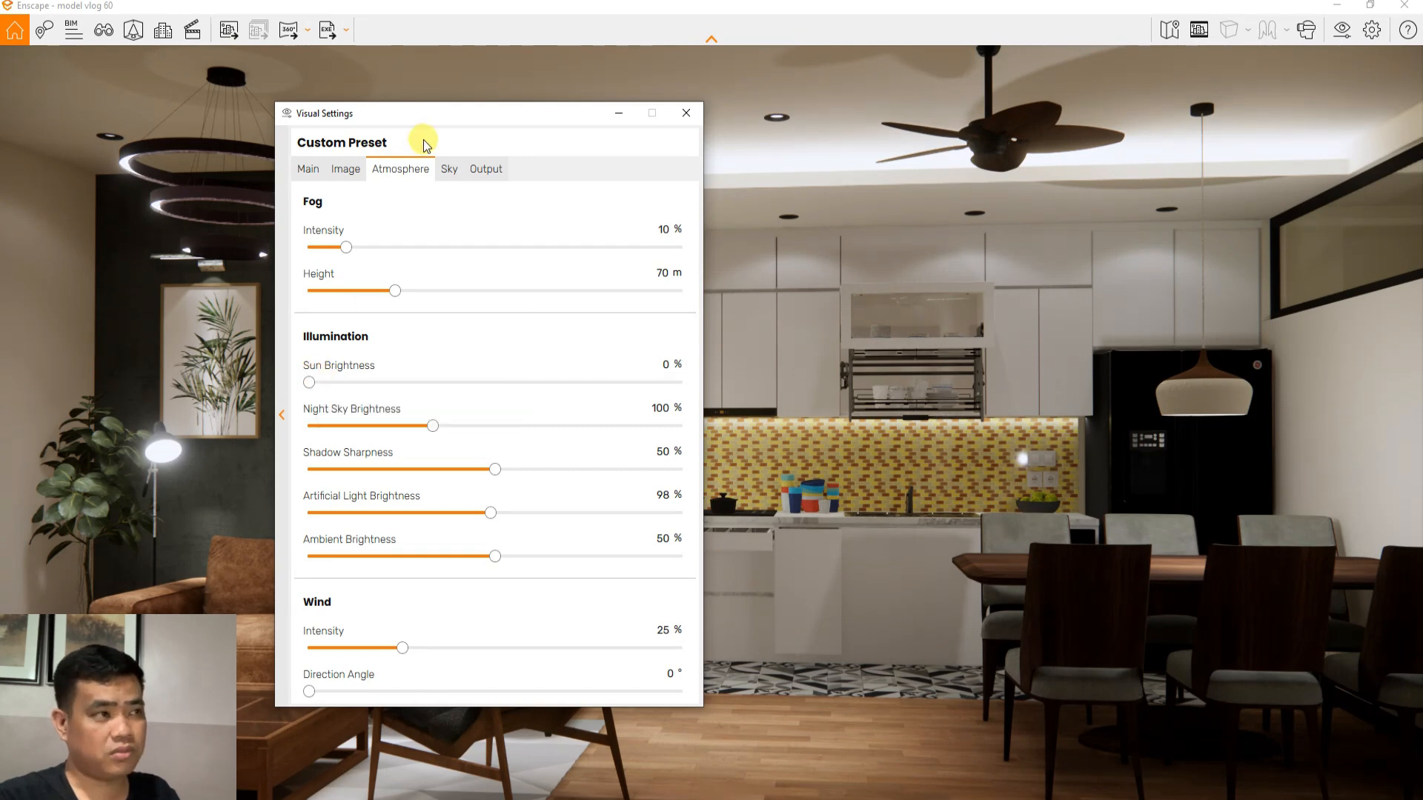
left_click(449, 169)
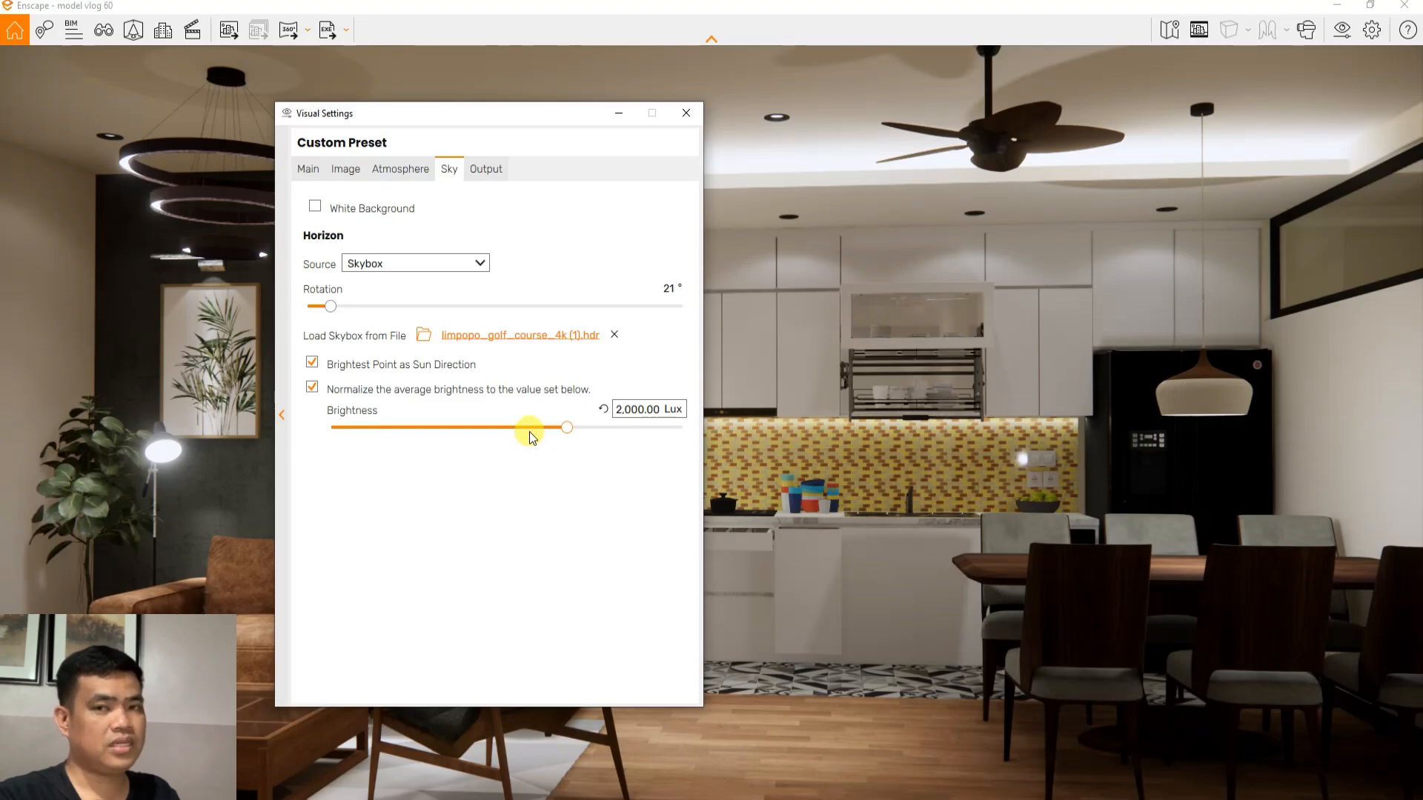
mouse_move(568, 434)
left_mouse_down()
mouse_move(649, 437)
mouse_move(381, 443)
mouse_move(549, 450)
left_mouse_up()
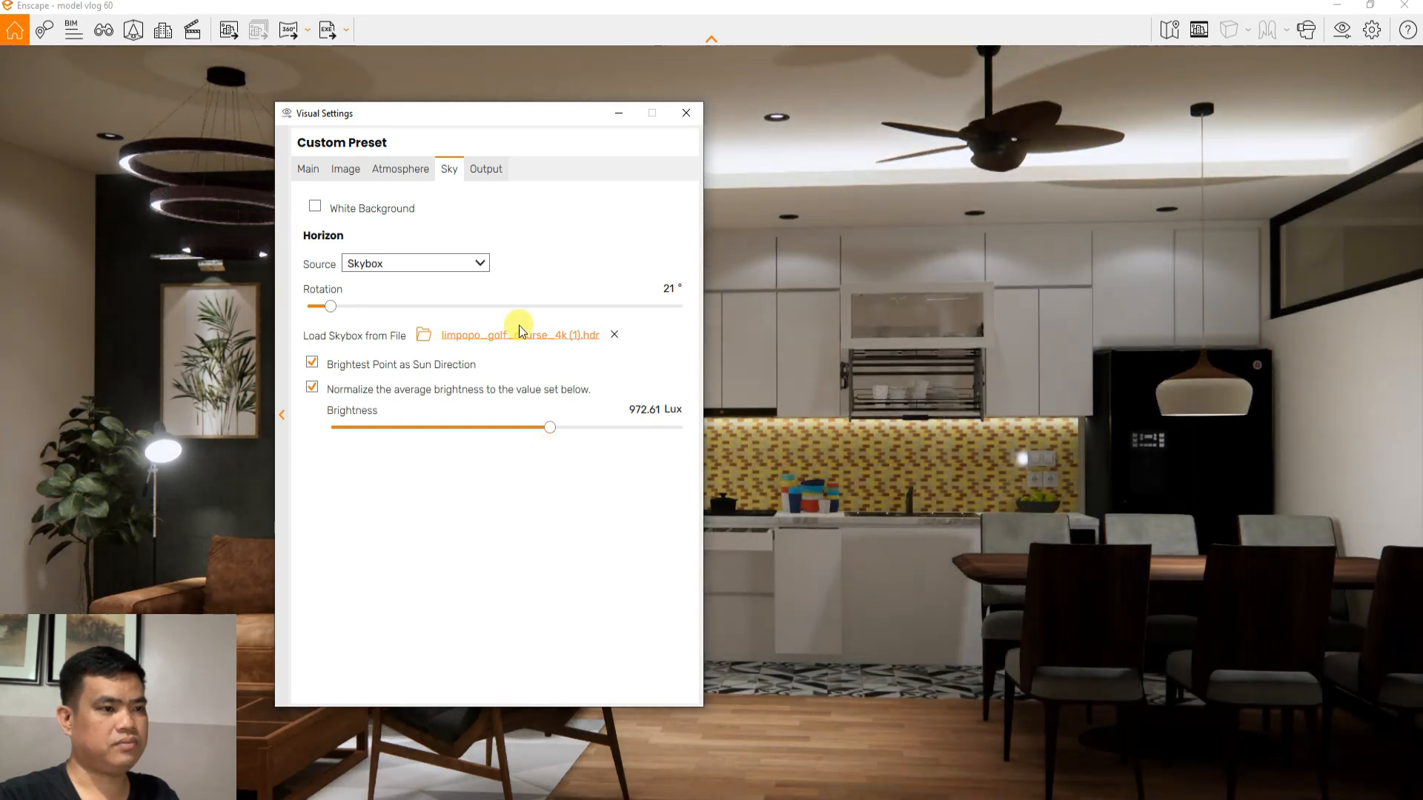
Fine-tune the camera exposure at 65 % and move the visual settings window clear of the wall art
left_click(311, 177)
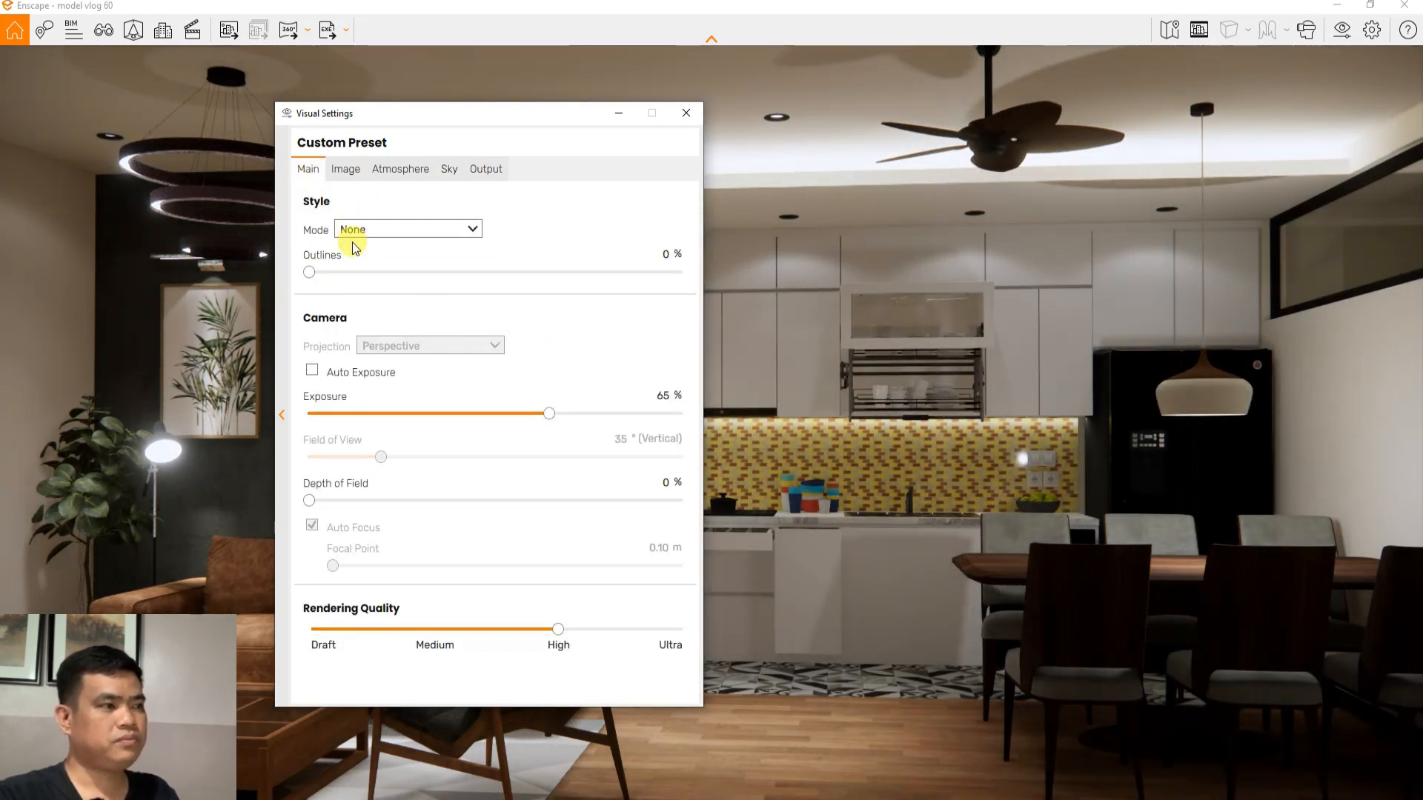
mouse_move(549, 422)
left_mouse_down()
mouse_move(421, 419)
mouse_move(550, 424)
left_mouse_up()
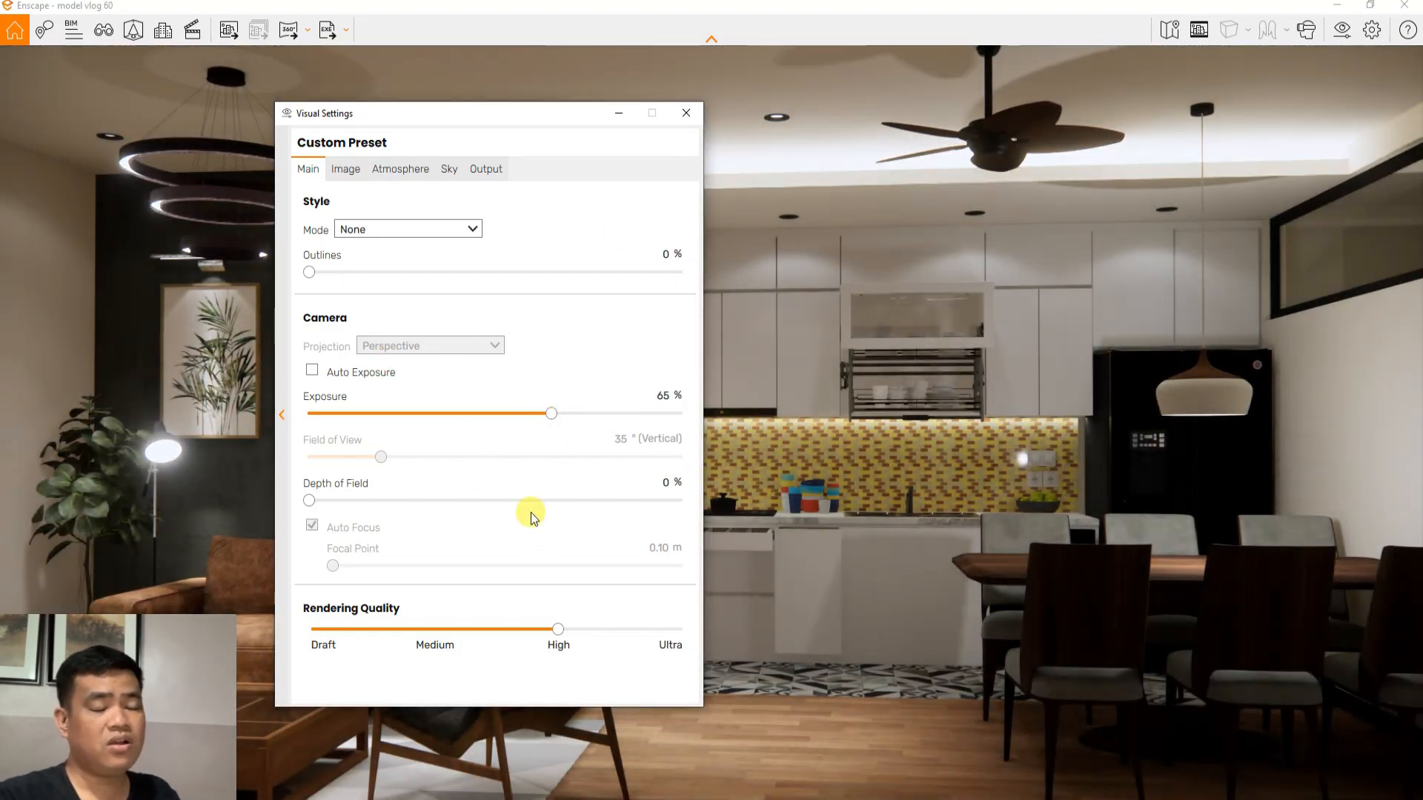
left_click_drag(467, 136, 752, 272)
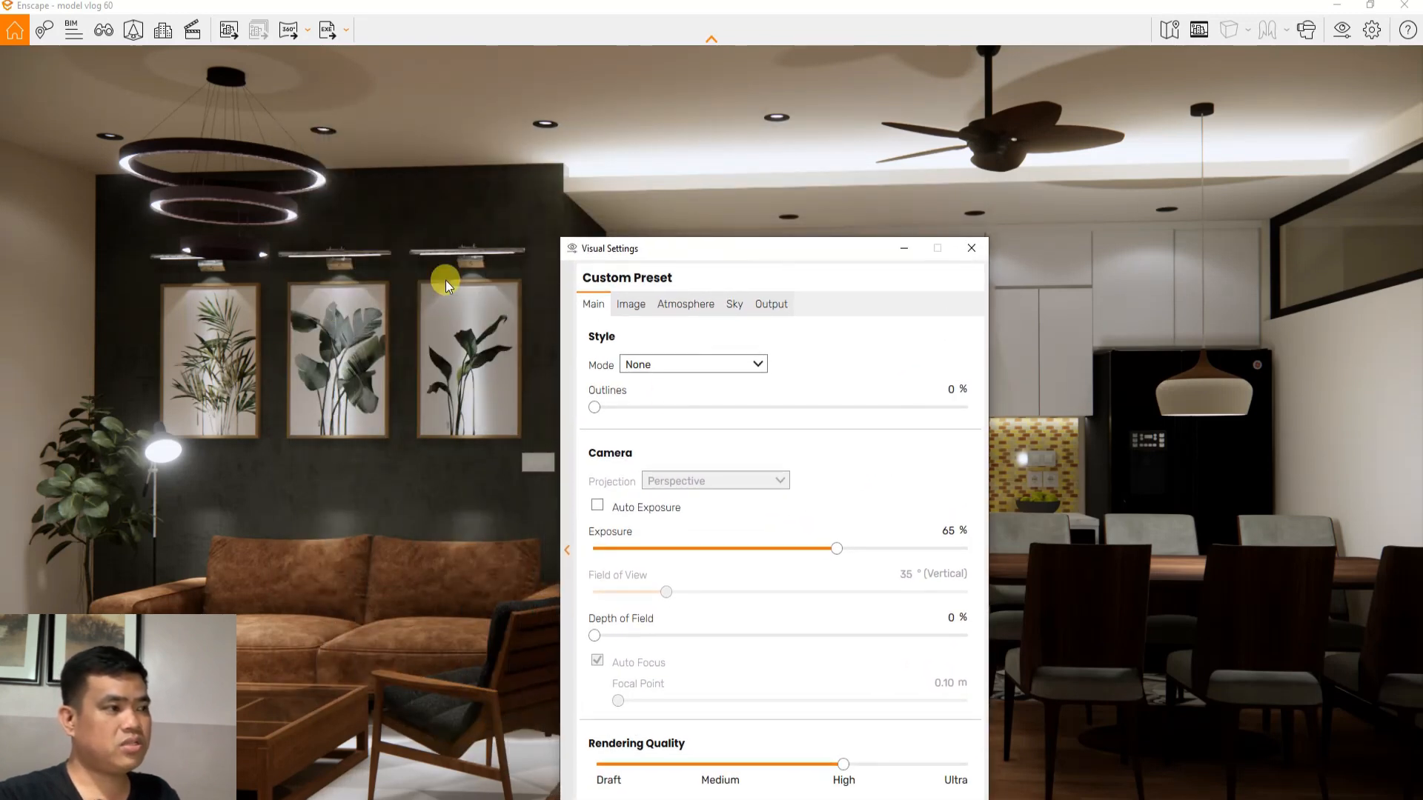
Restore the smaller Enscape window, switch to the SketchUp model and bring the chandelier and ceiling lights into view
double_click(695, 7)
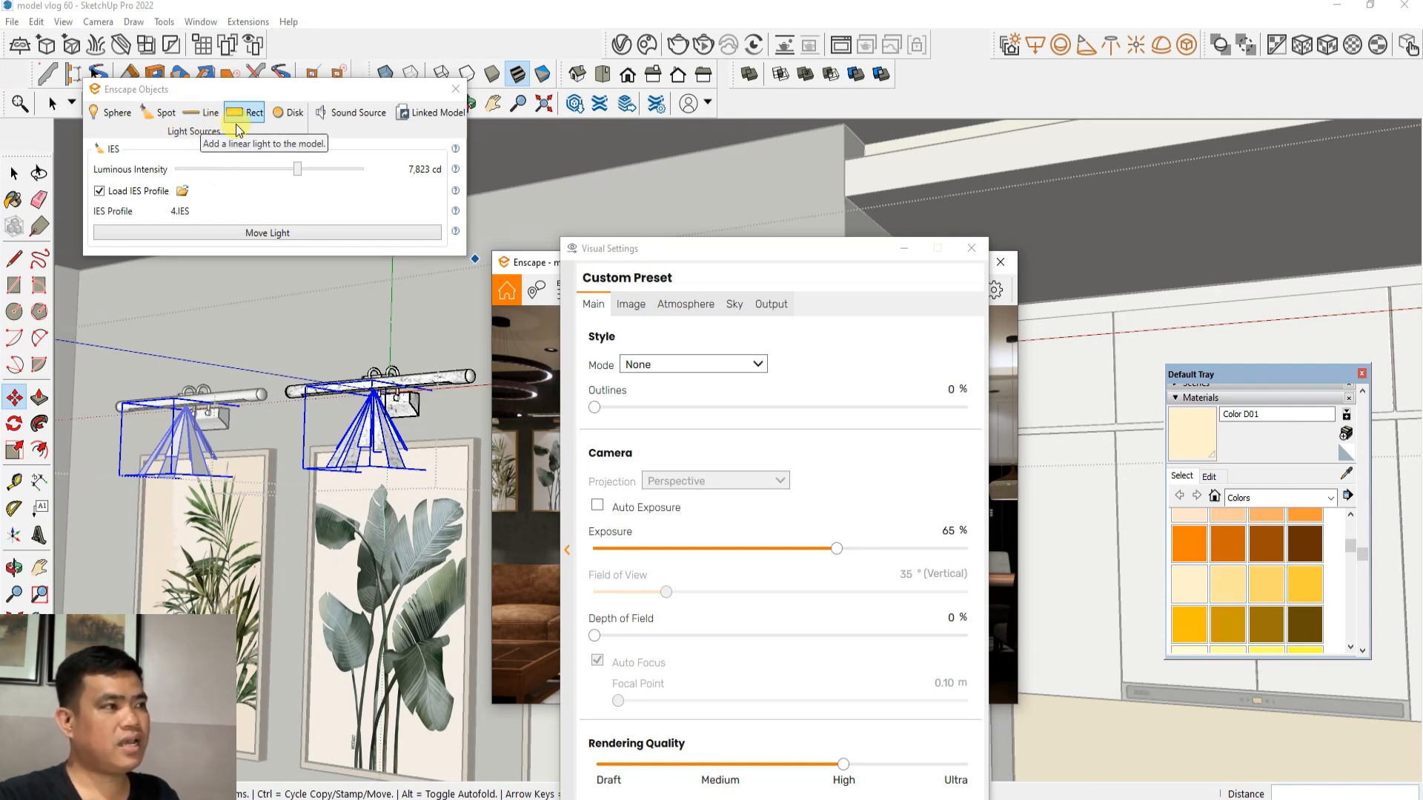
scroll(363, 473, "up", 2)
scroll(378, 485, "down", 3)
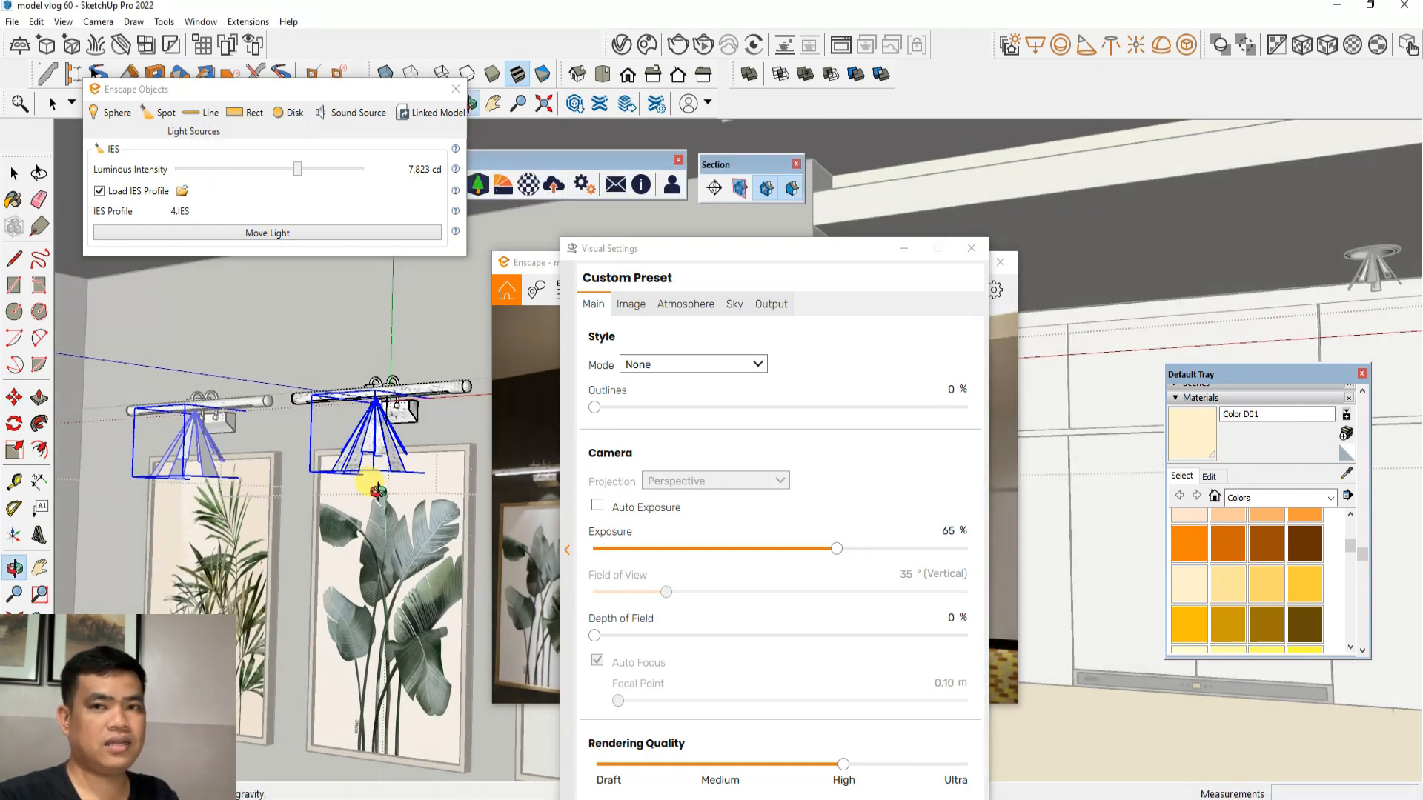
left_click(16, 180)
middle_click_drag(333, 343, 444, 527)
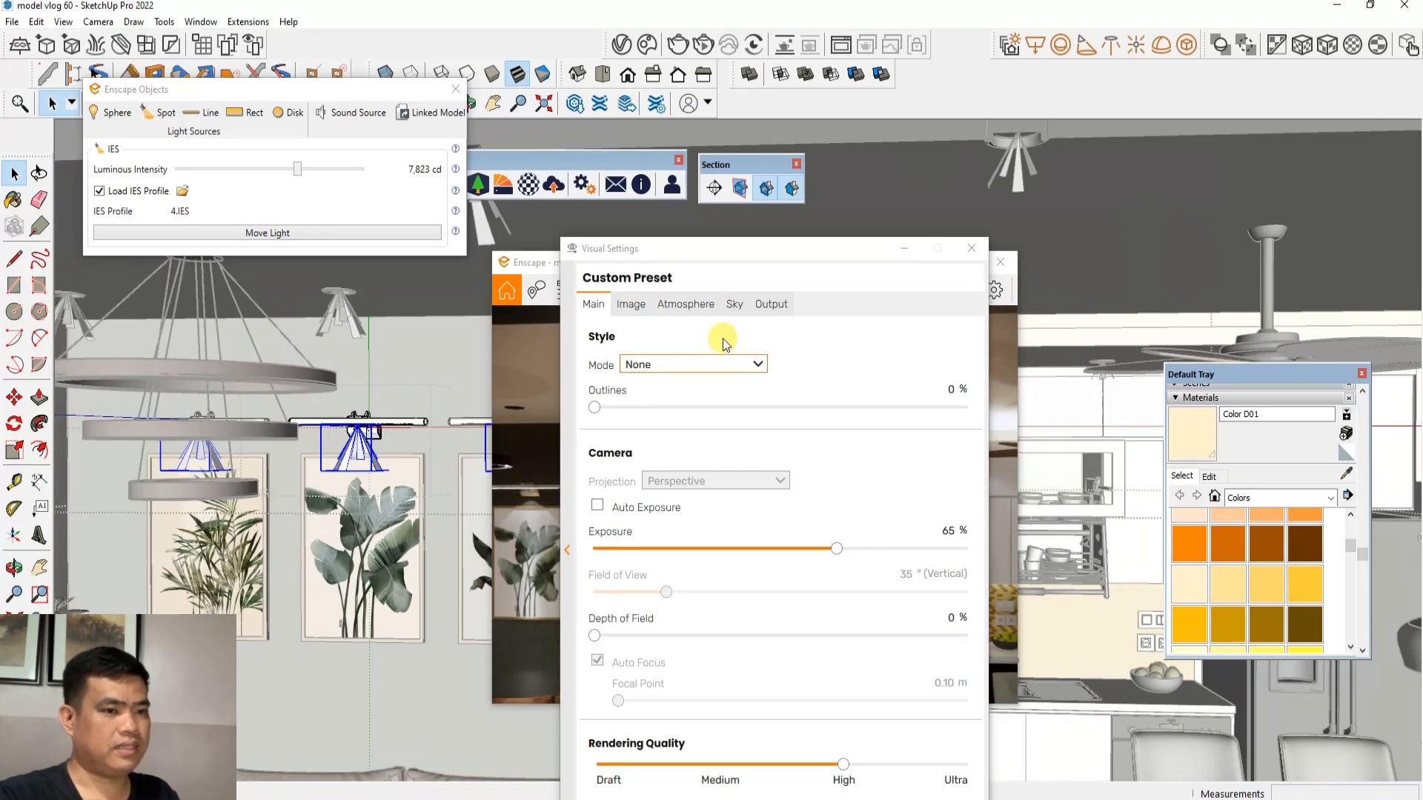